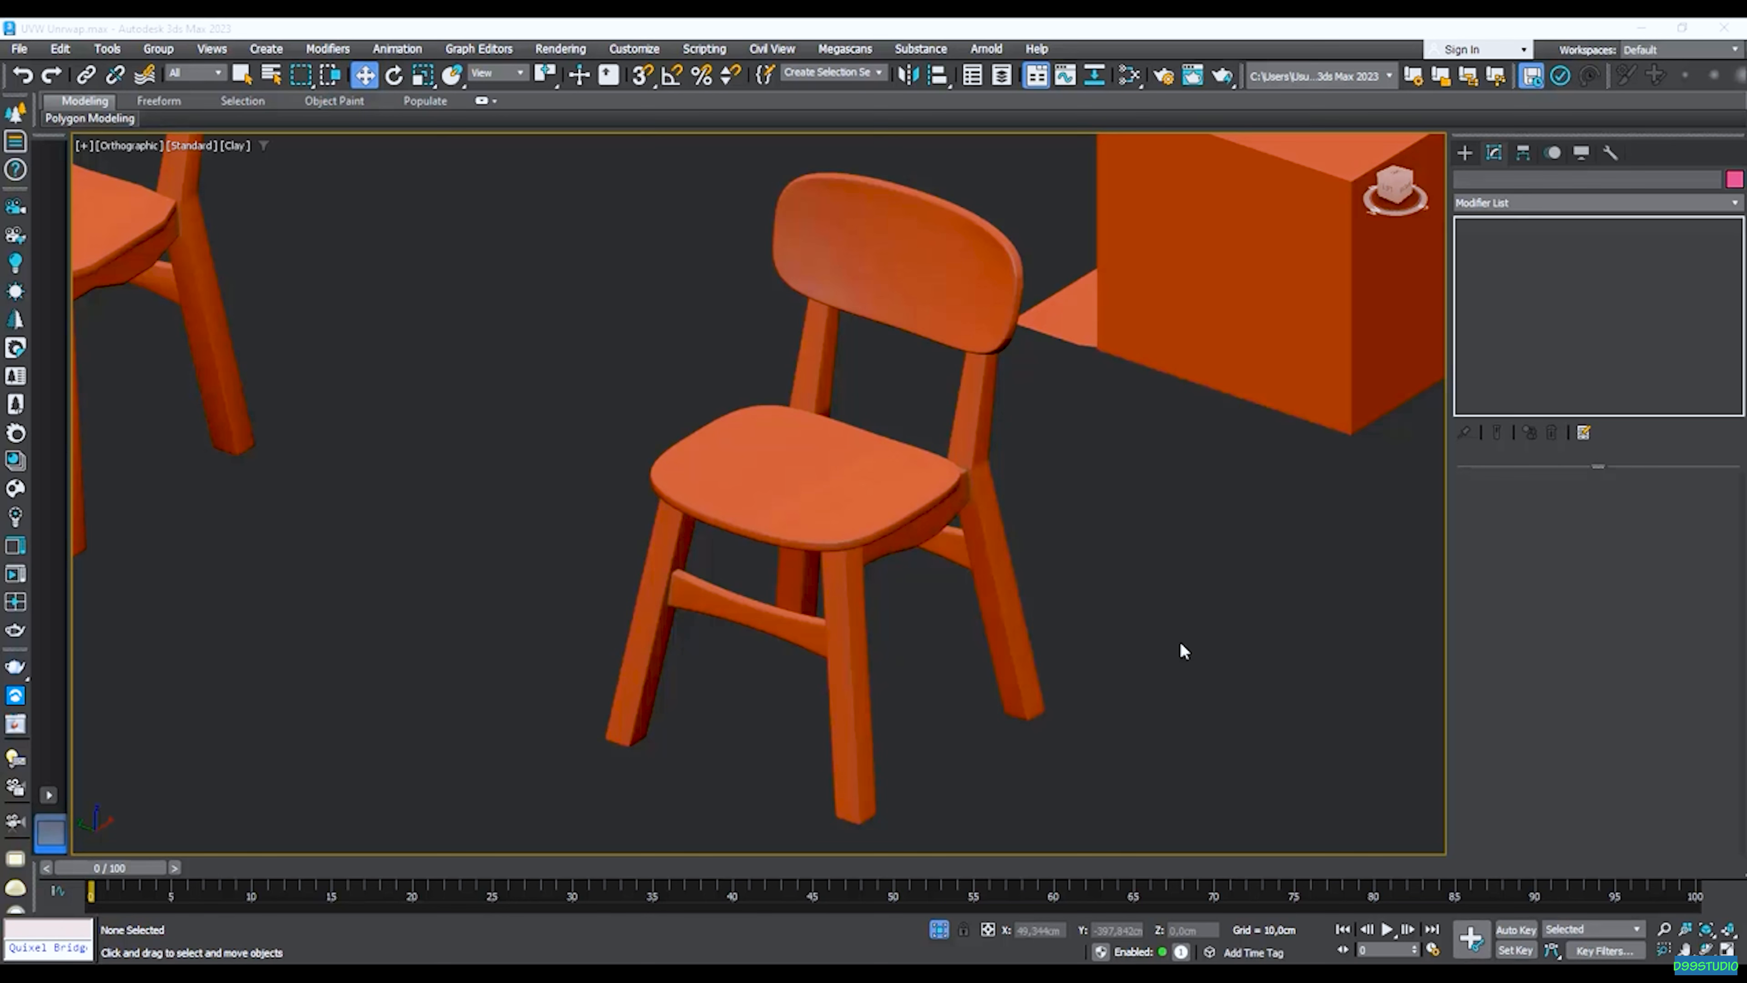
Look over the chairs and the box model in the scene by selecting them in turn, leaving nothing selected.
{"action": "scroll", "coordinate": [846, 475], "scroll_direction": "down", "scroll_amount": 6}
{"action": "left_click", "coordinate": [898, 440]}
{"action": "left_click", "coordinate": [588, 431], "text": "ctrl"}
{"action": "left_click_drag", "start_coordinate": [558, 309], "coordinate": [255, 545]}
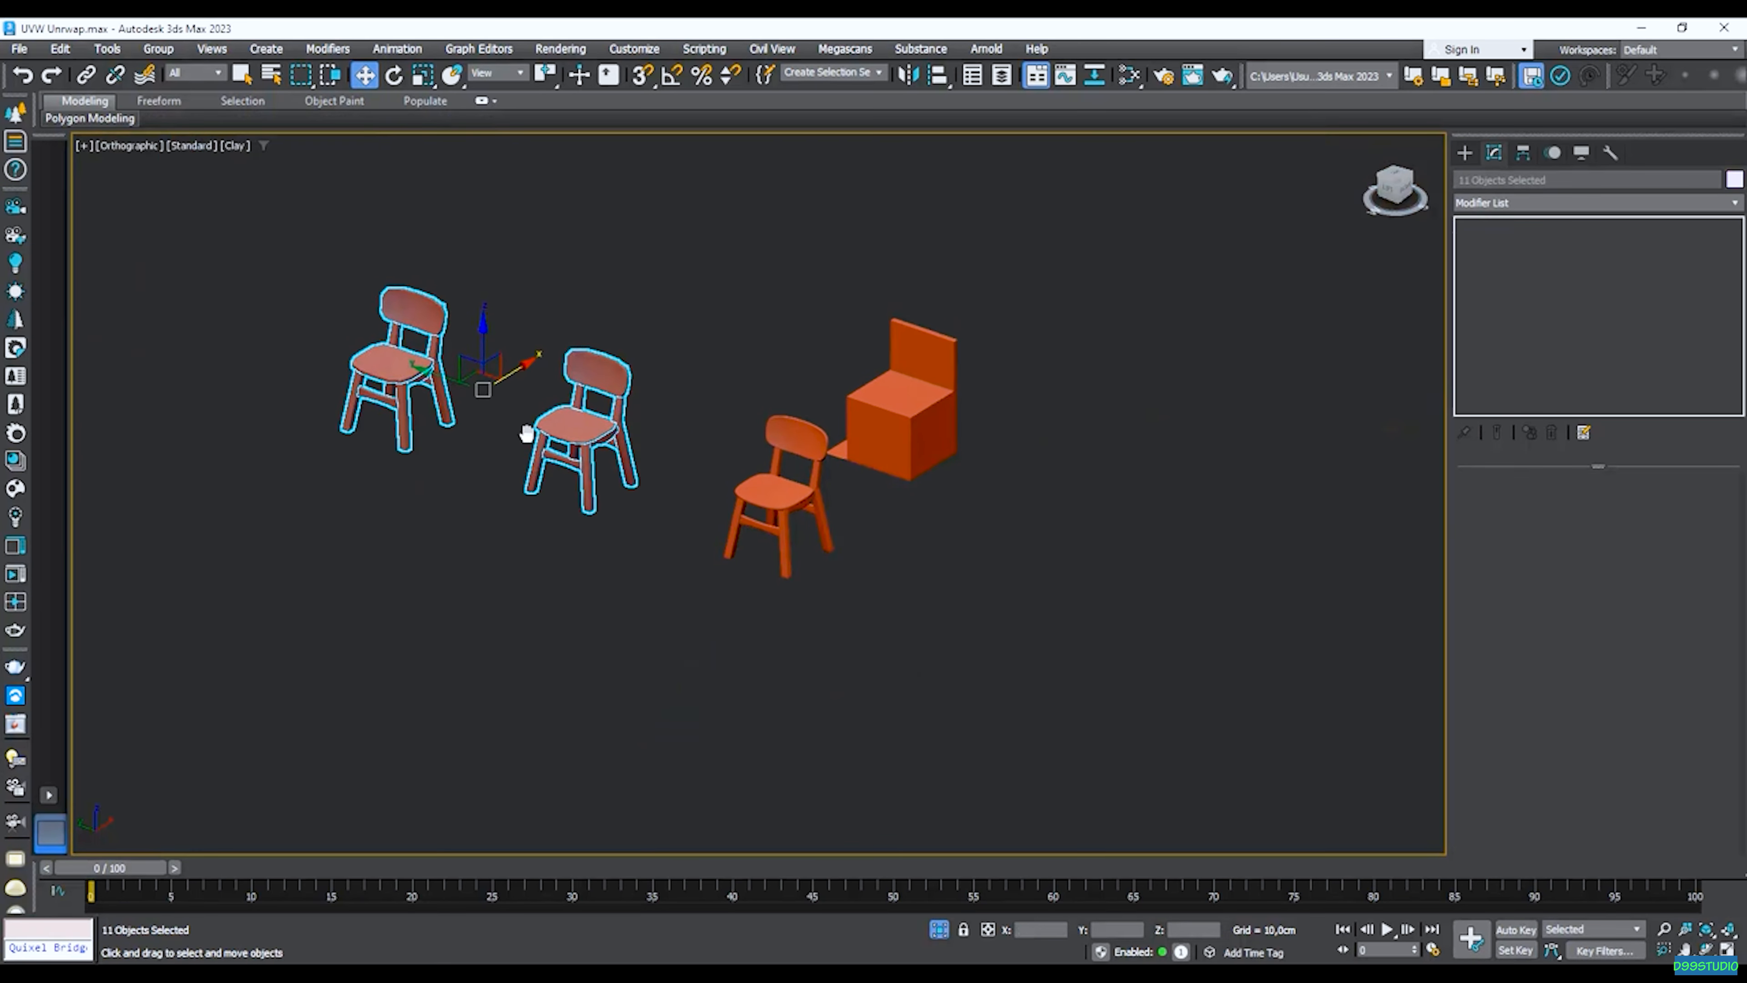
{"action": "middle_click_drag", "start_coordinate": [531, 418], "coordinate": [504, 527]}
{"action": "left_click", "coordinate": [912, 484], "text": "ctrl"}
{"action": "left_click_drag", "start_coordinate": [984, 395], "coordinate": [846, 604]}
{"action": "middle_click_drag", "start_coordinate": [868, 589], "coordinate": [939, 631]}
{"action": "left_click_drag", "start_coordinate": [566, 525], "coordinate": [44, 347]}
{"action": "left_click", "coordinate": [763, 617]}
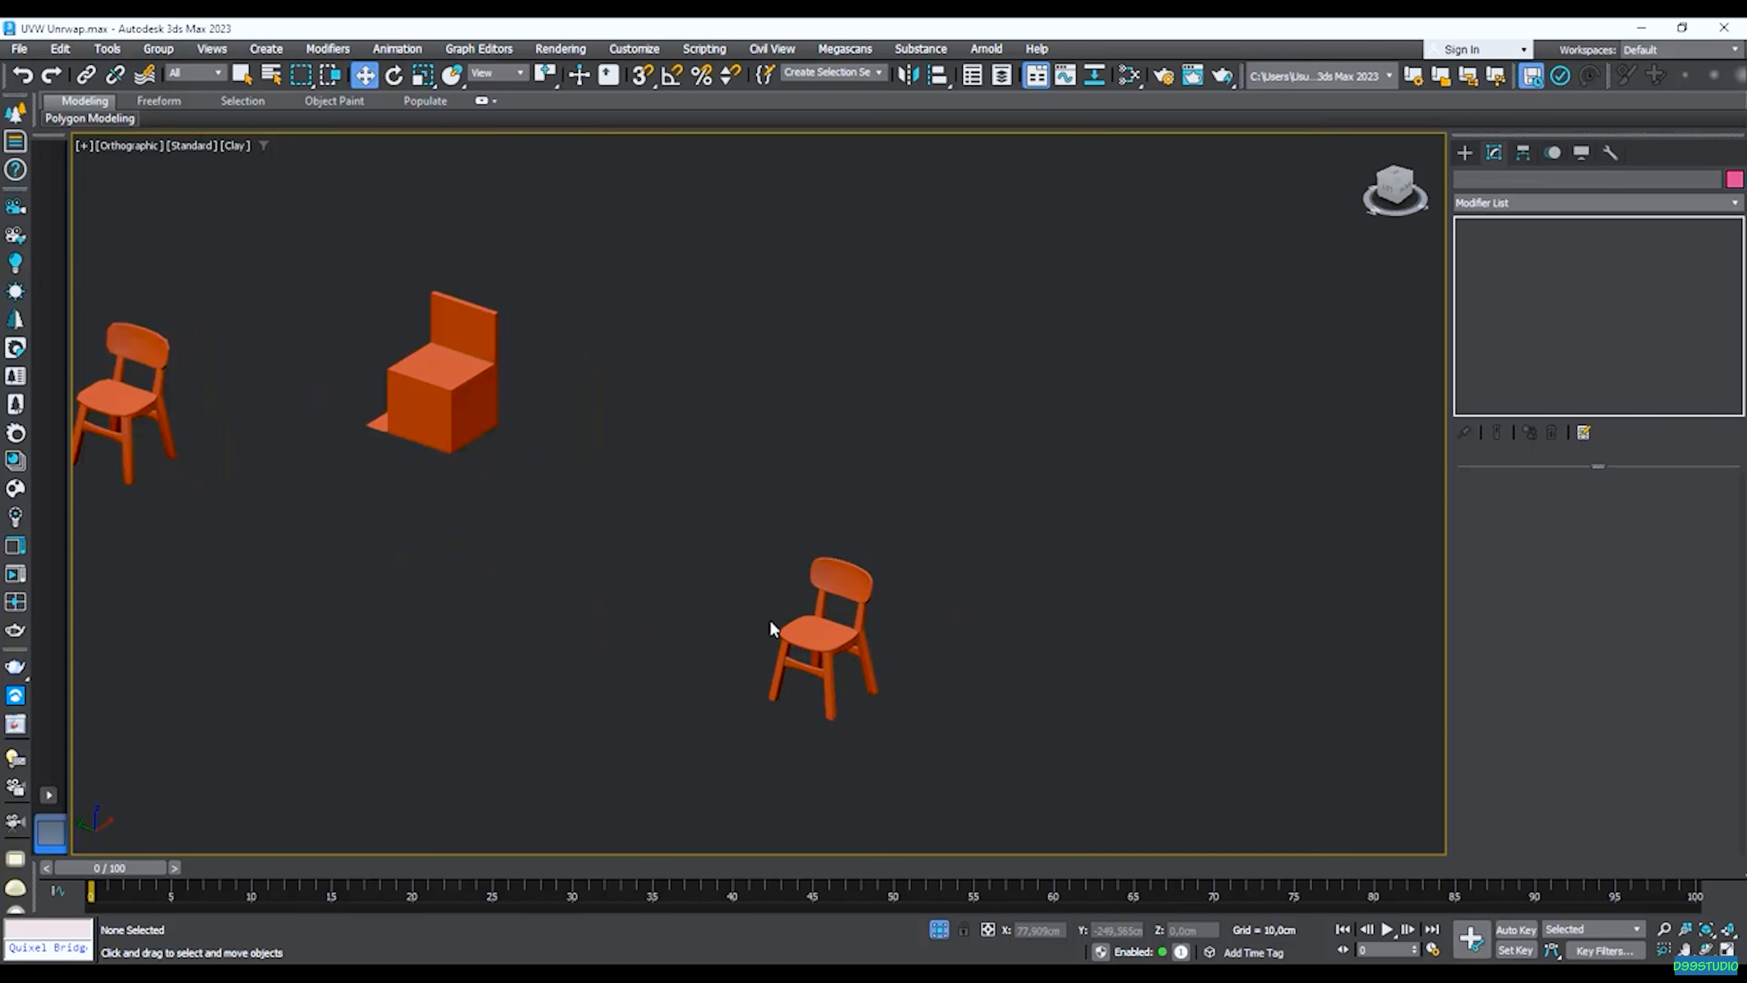
Select the standalone chair and delete its TurboSmooth modifier, keeping only the Editable Poly.
{"action": "scroll", "coordinate": [764, 619], "scroll_direction": "up", "scroll_amount": 5}
{"action": "left_click", "coordinate": [855, 636]}
{"action": "middle_click_drag", "start_coordinate": [884, 626], "coordinate": [675, 460]}
{"action": "key", "text": "z"}
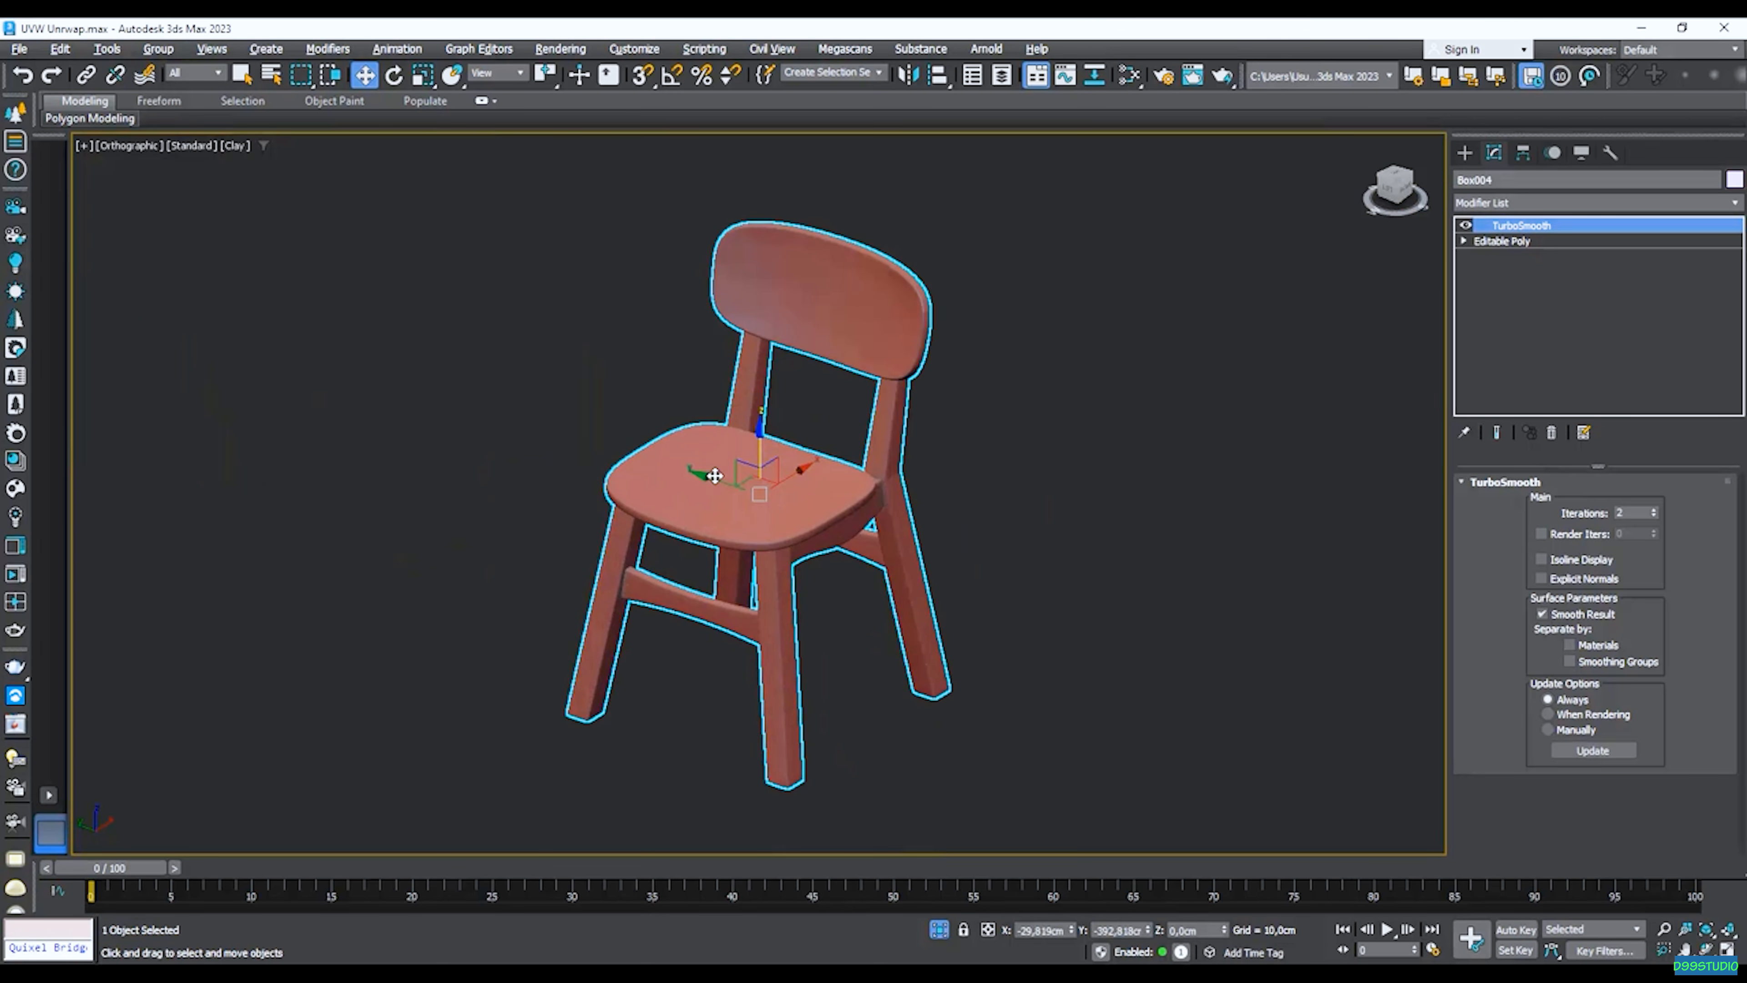
{"action": "middle_click_drag", "start_coordinate": [625, 441], "coordinate": [670, 454]}
{"action": "right_click", "coordinate": [1571, 231]}
{"action": "left_click", "coordinate": [1556, 256]}
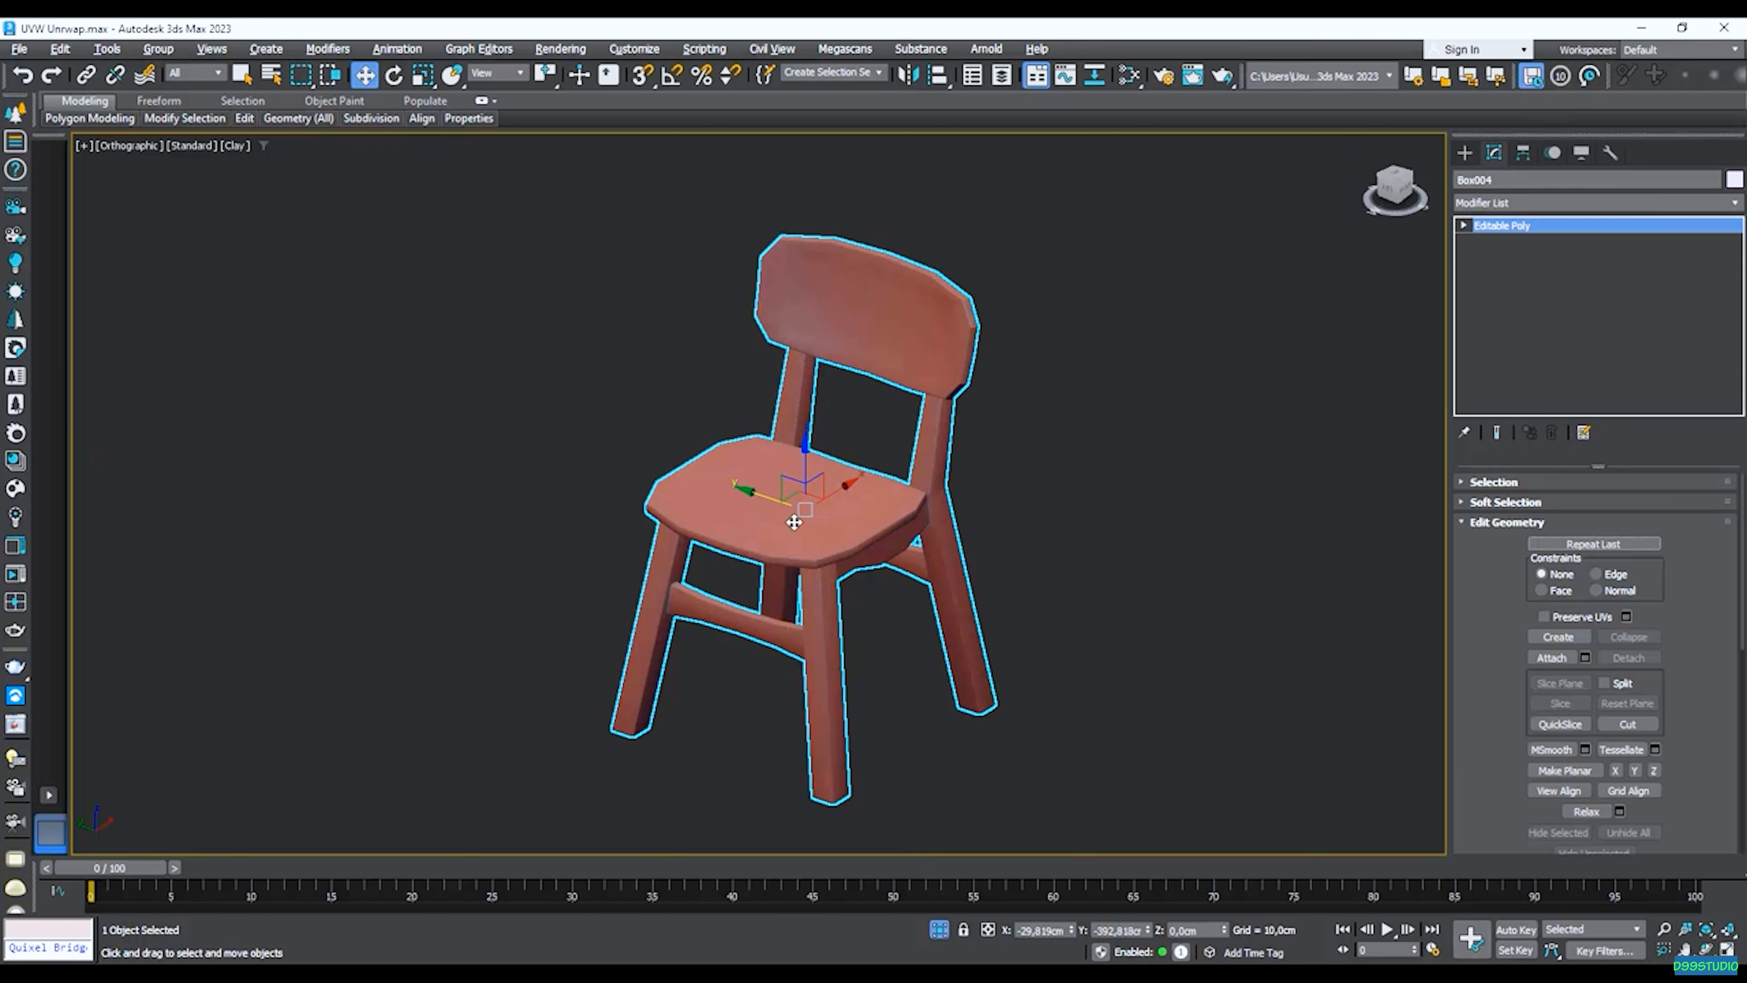
Switch the viewport display from Clay to Default Shading.
{"action": "scroll", "coordinate": [748, 550], "scroll_direction": "up", "scroll_amount": 2}
{"action": "left_click", "coordinate": [235, 145]}
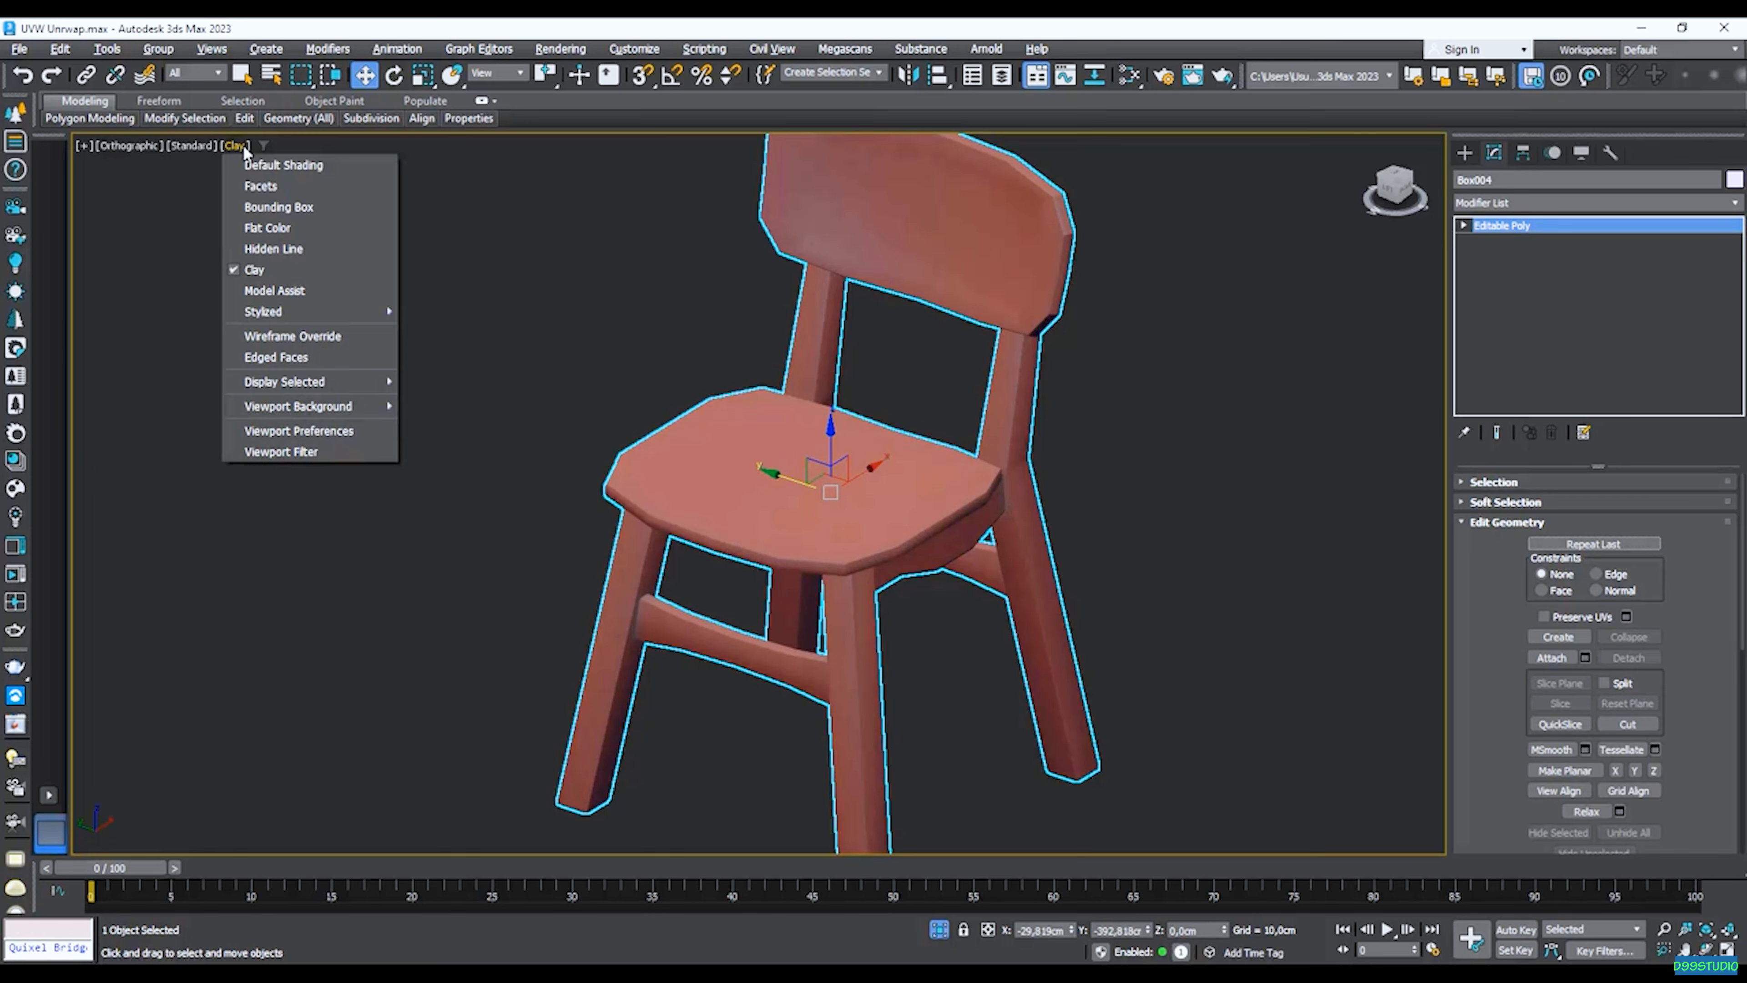
{"action": "left_click", "coordinate": [300, 172]}
{"action": "scroll", "coordinate": [584, 380], "scroll_direction": "down", "scroll_amount": 2}
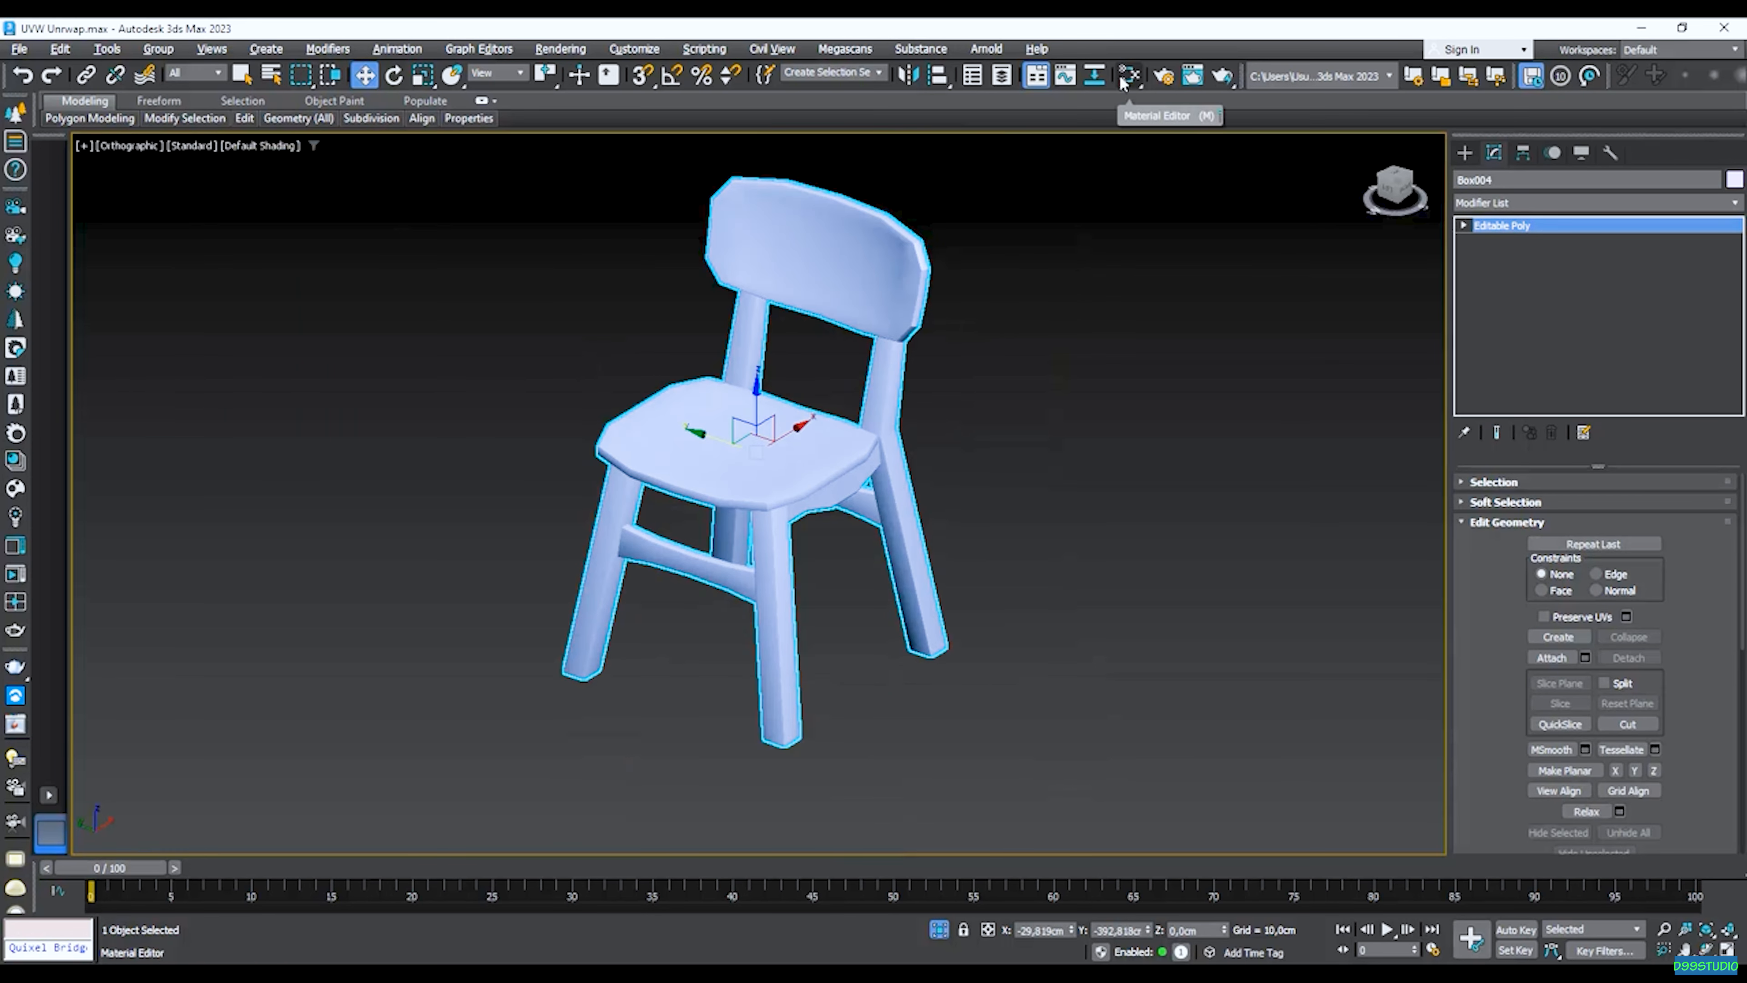
{"action": "scroll", "coordinate": [619, 483], "scroll_direction": "up", "scroll_amount": 2}
{"action": "middle_click_drag", "start_coordinate": [647, 357], "coordinate": [689, 504]}
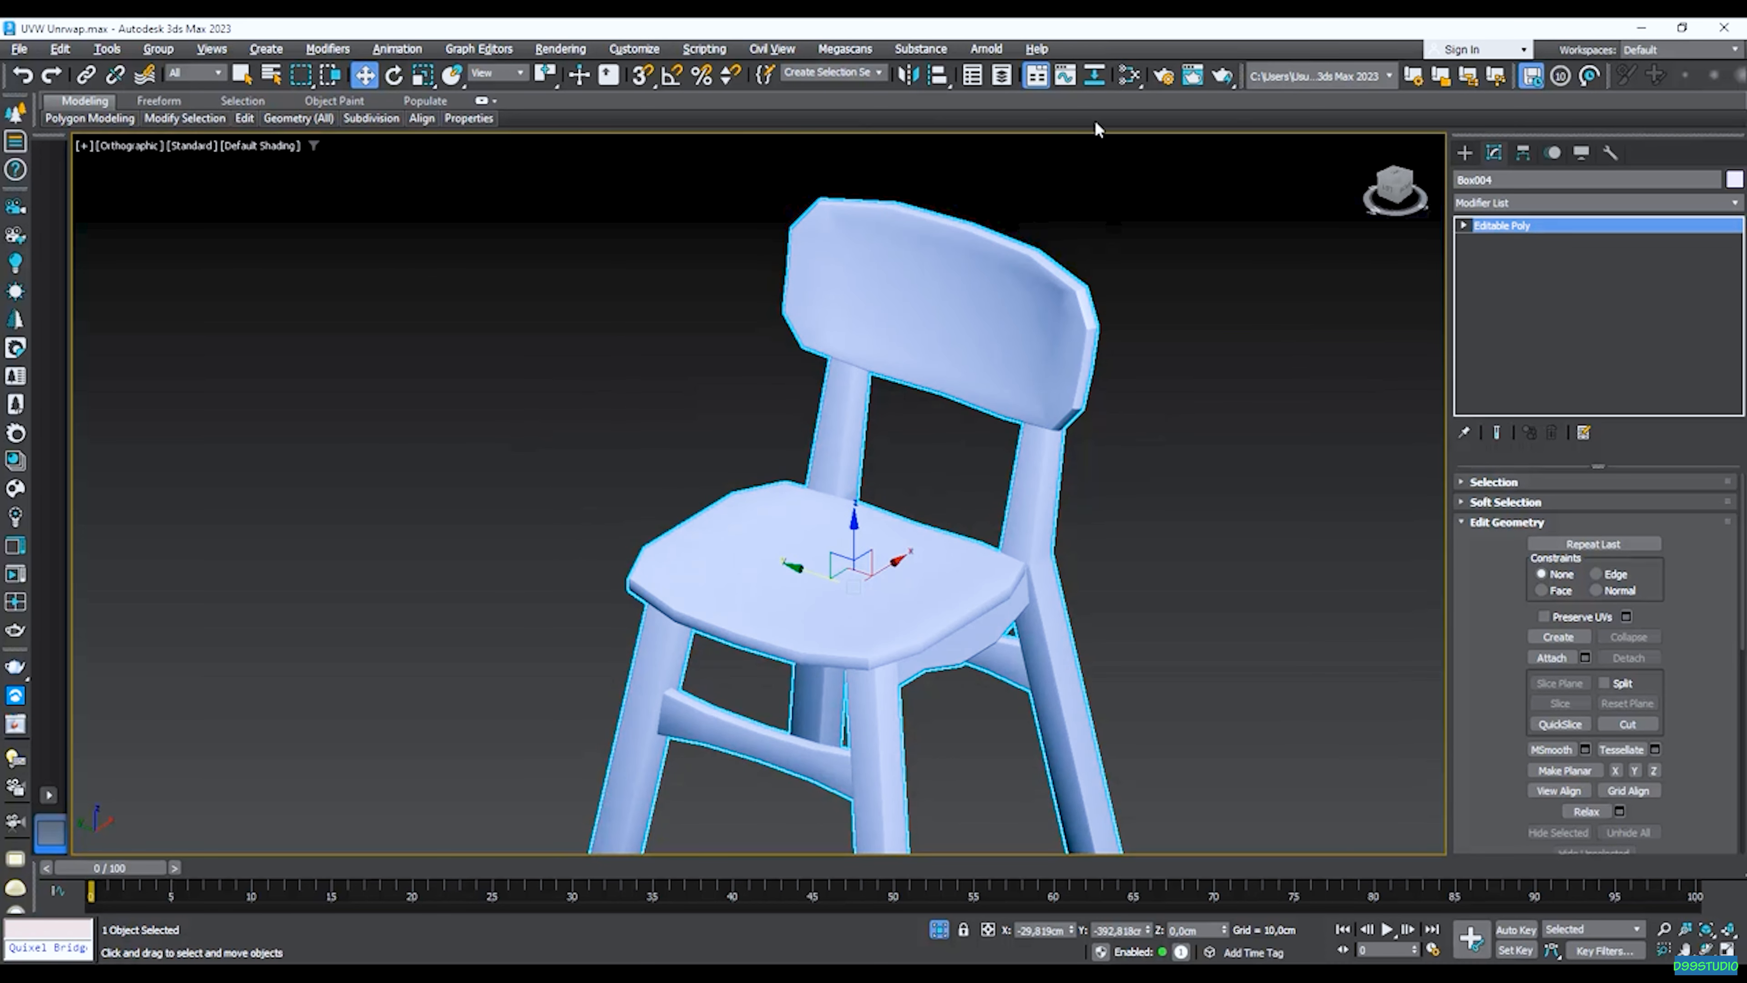
Create a CoronaPhysicalMtl material in the Slate Material Editor and show its parameters.
{"action": "left_click", "coordinate": [1129, 74]}
{"action": "left_click_drag", "start_coordinate": [1057, 158], "coordinate": [920, 181]}
{"action": "left_click", "coordinate": [684, 251]}
{"action": "left_click_drag", "start_coordinate": [702, 568], "coordinate": [1136, 463]}
{"action": "double_click", "coordinate": [1136, 463]}
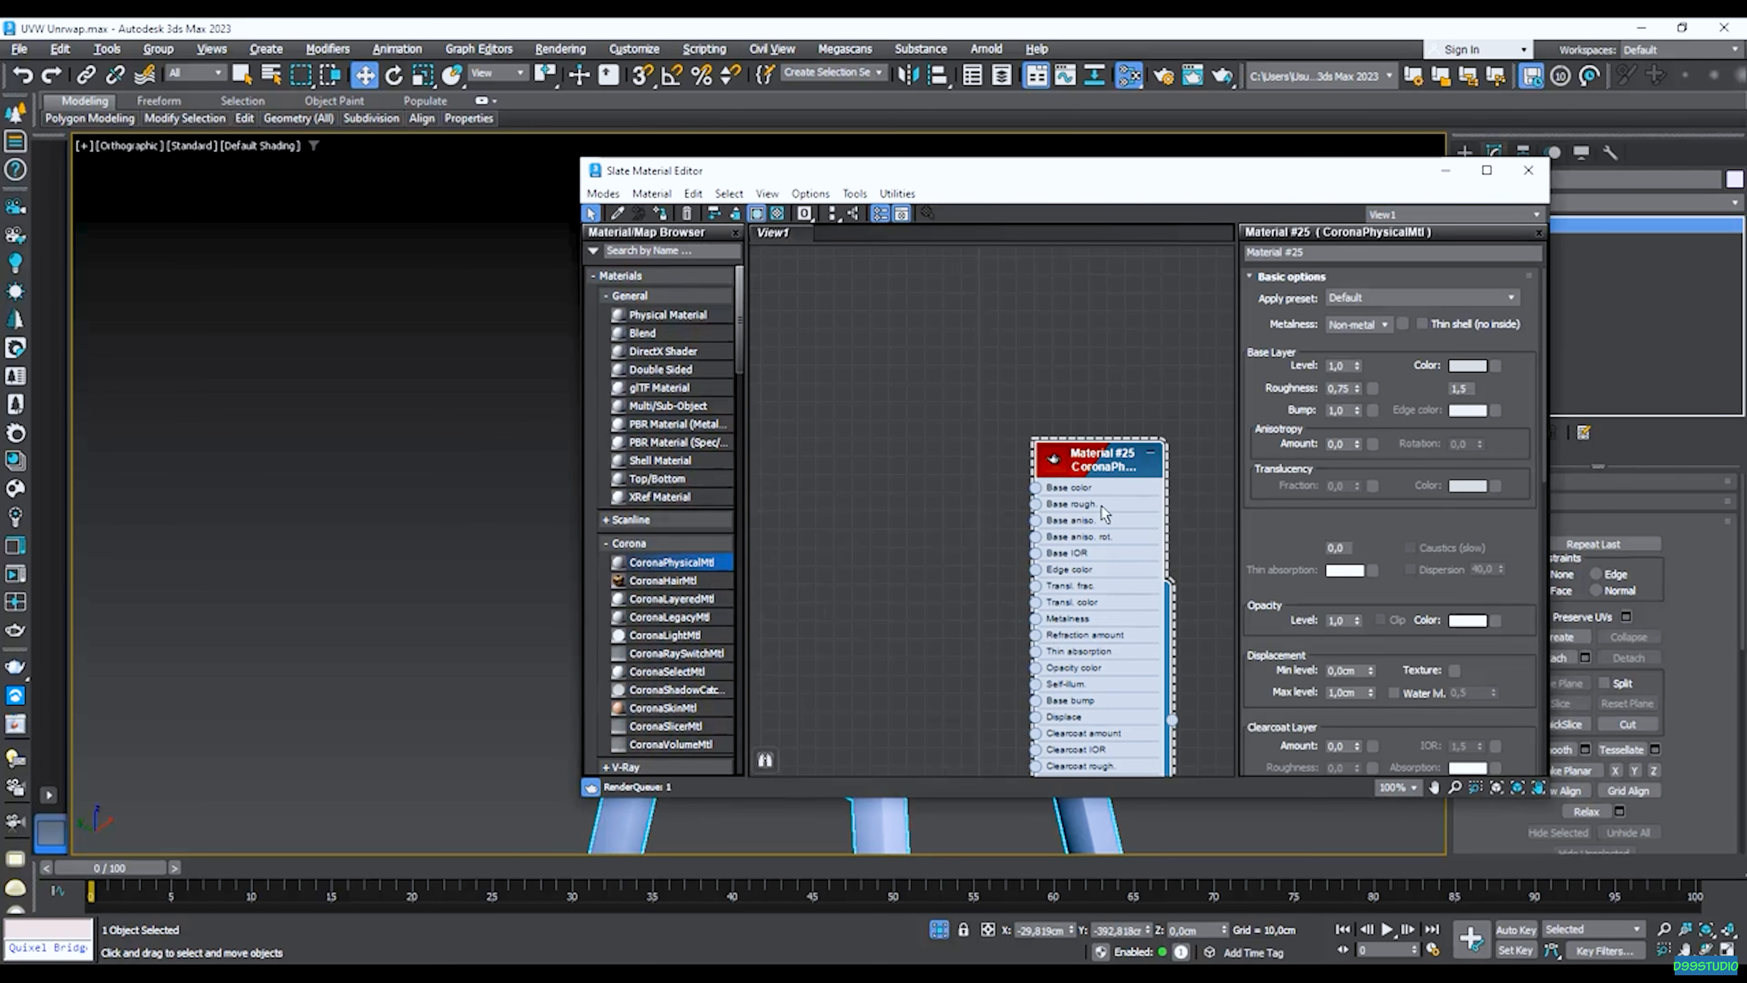
{"action": "left_click", "coordinate": [703, 249]}
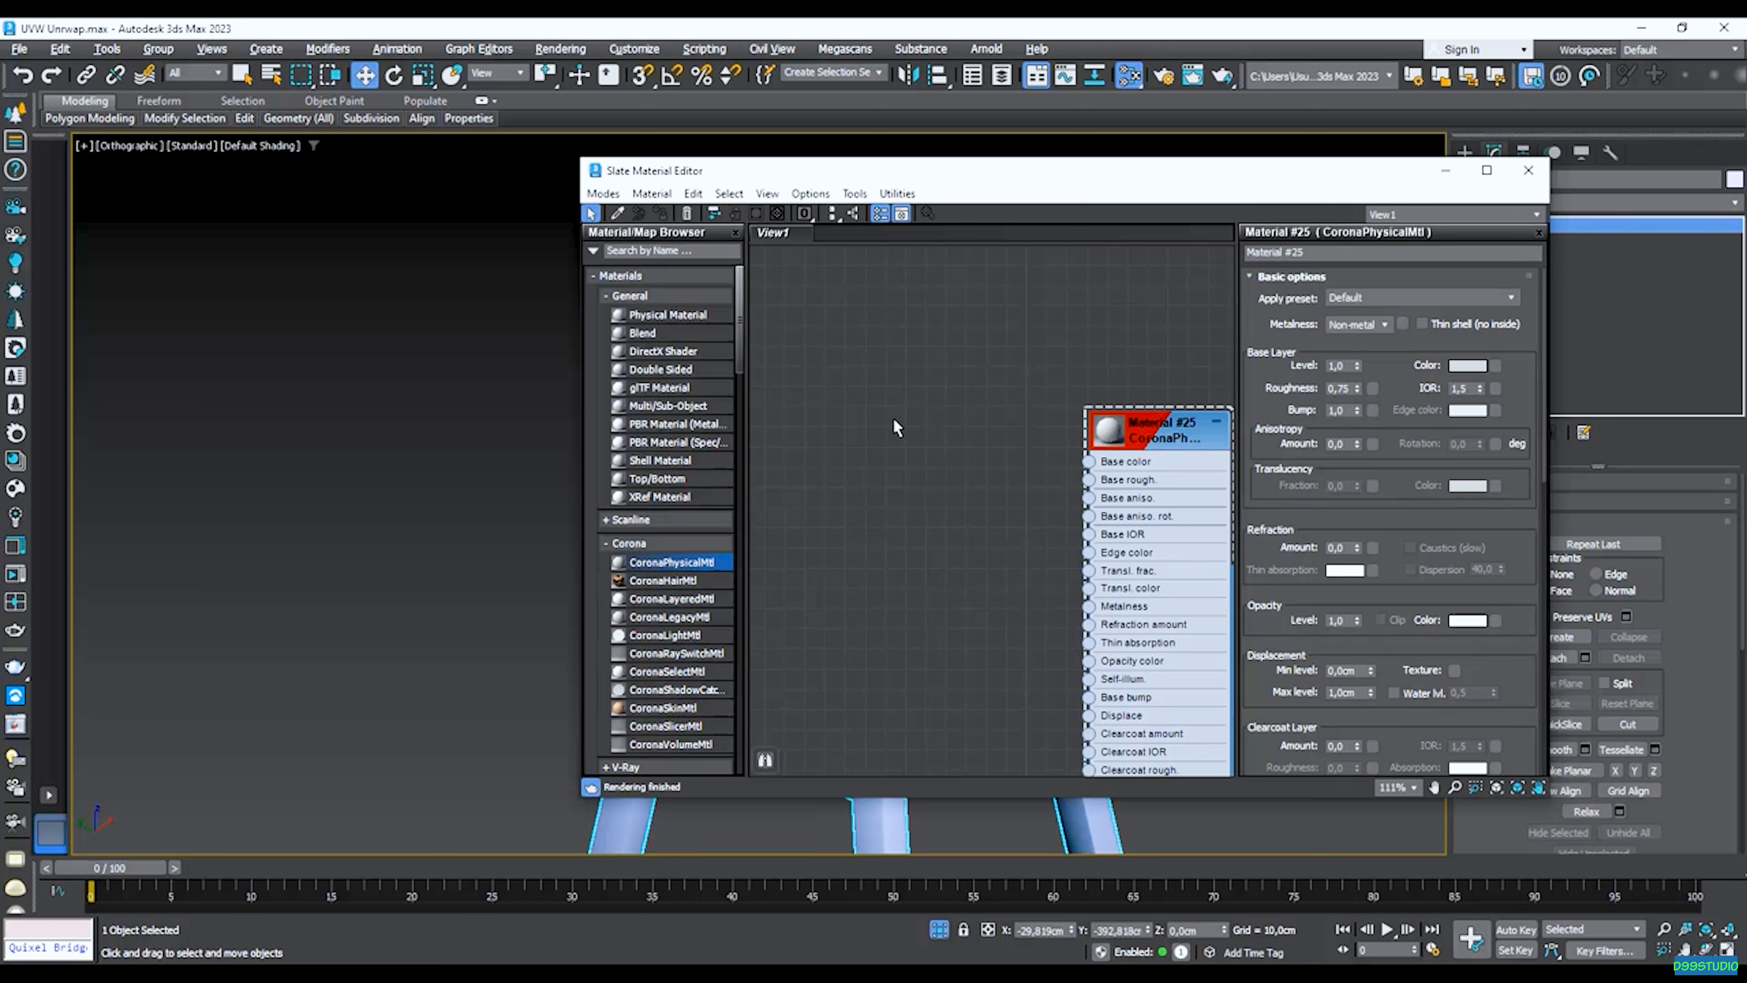
Add a CoronaBitmap map with ChairTexture.jpg and connect it to the Base color of the CoronaPhysicalMtl.
{"action": "right_click", "coordinate": [878, 408]}
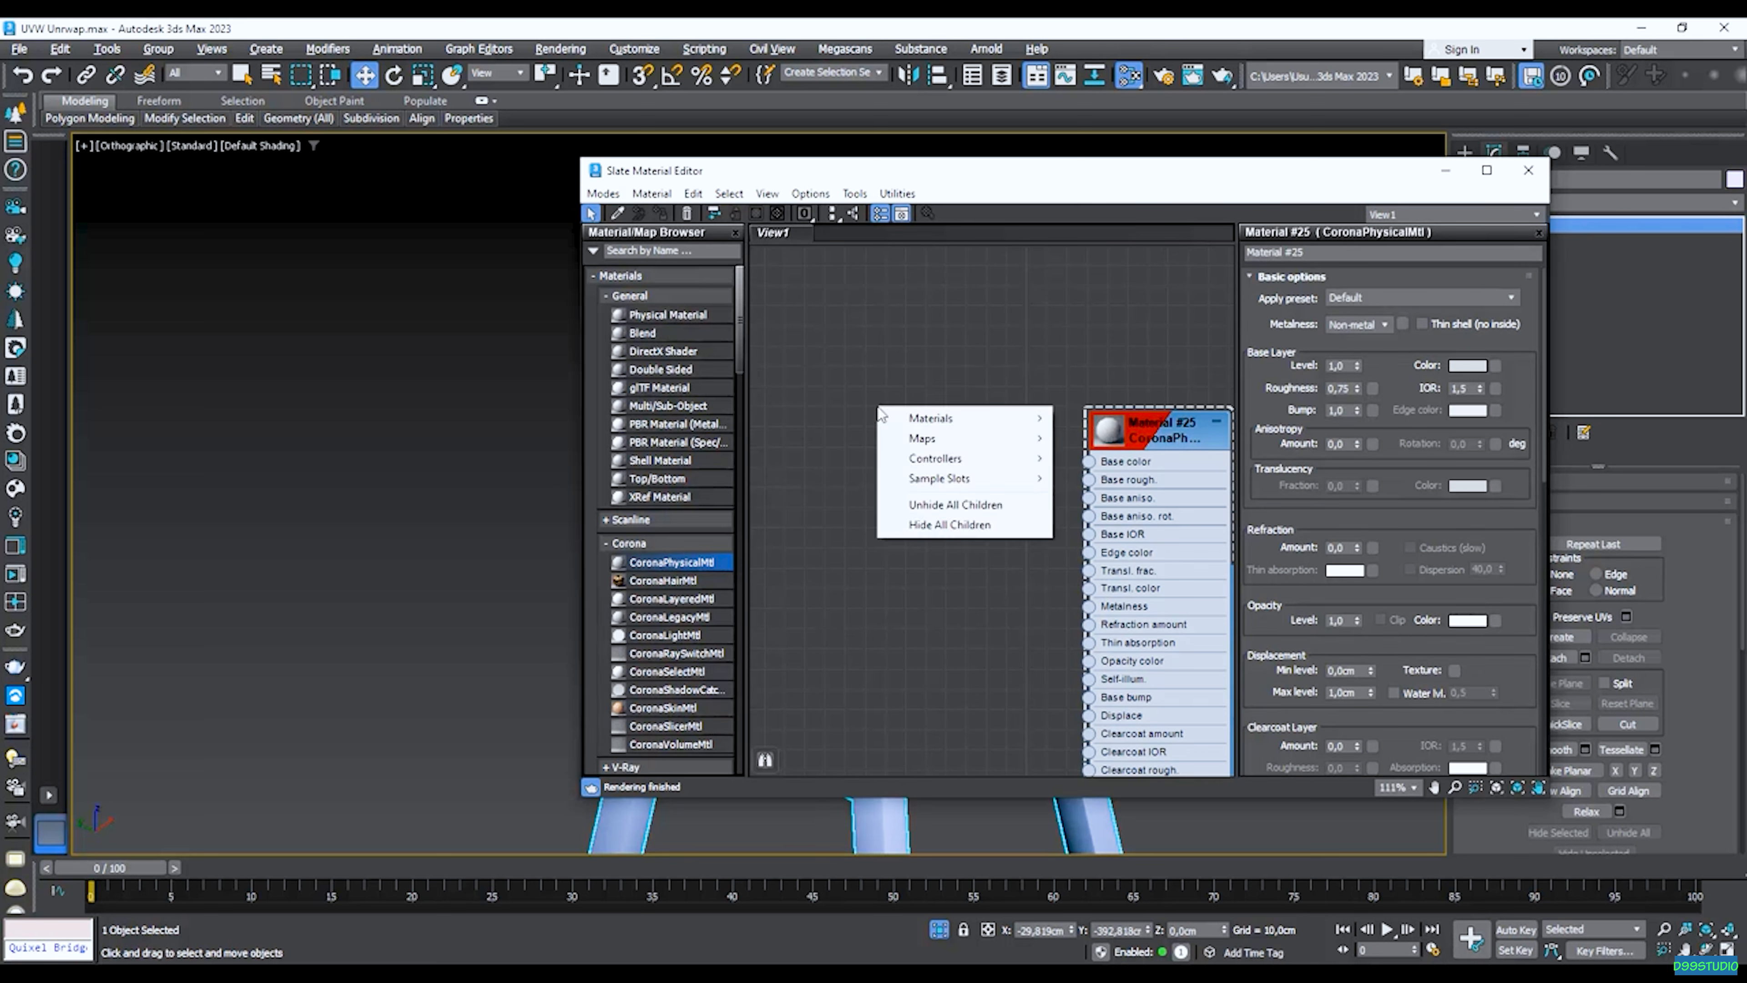
{"action": "mouse_move", "coordinate": [935, 440]}
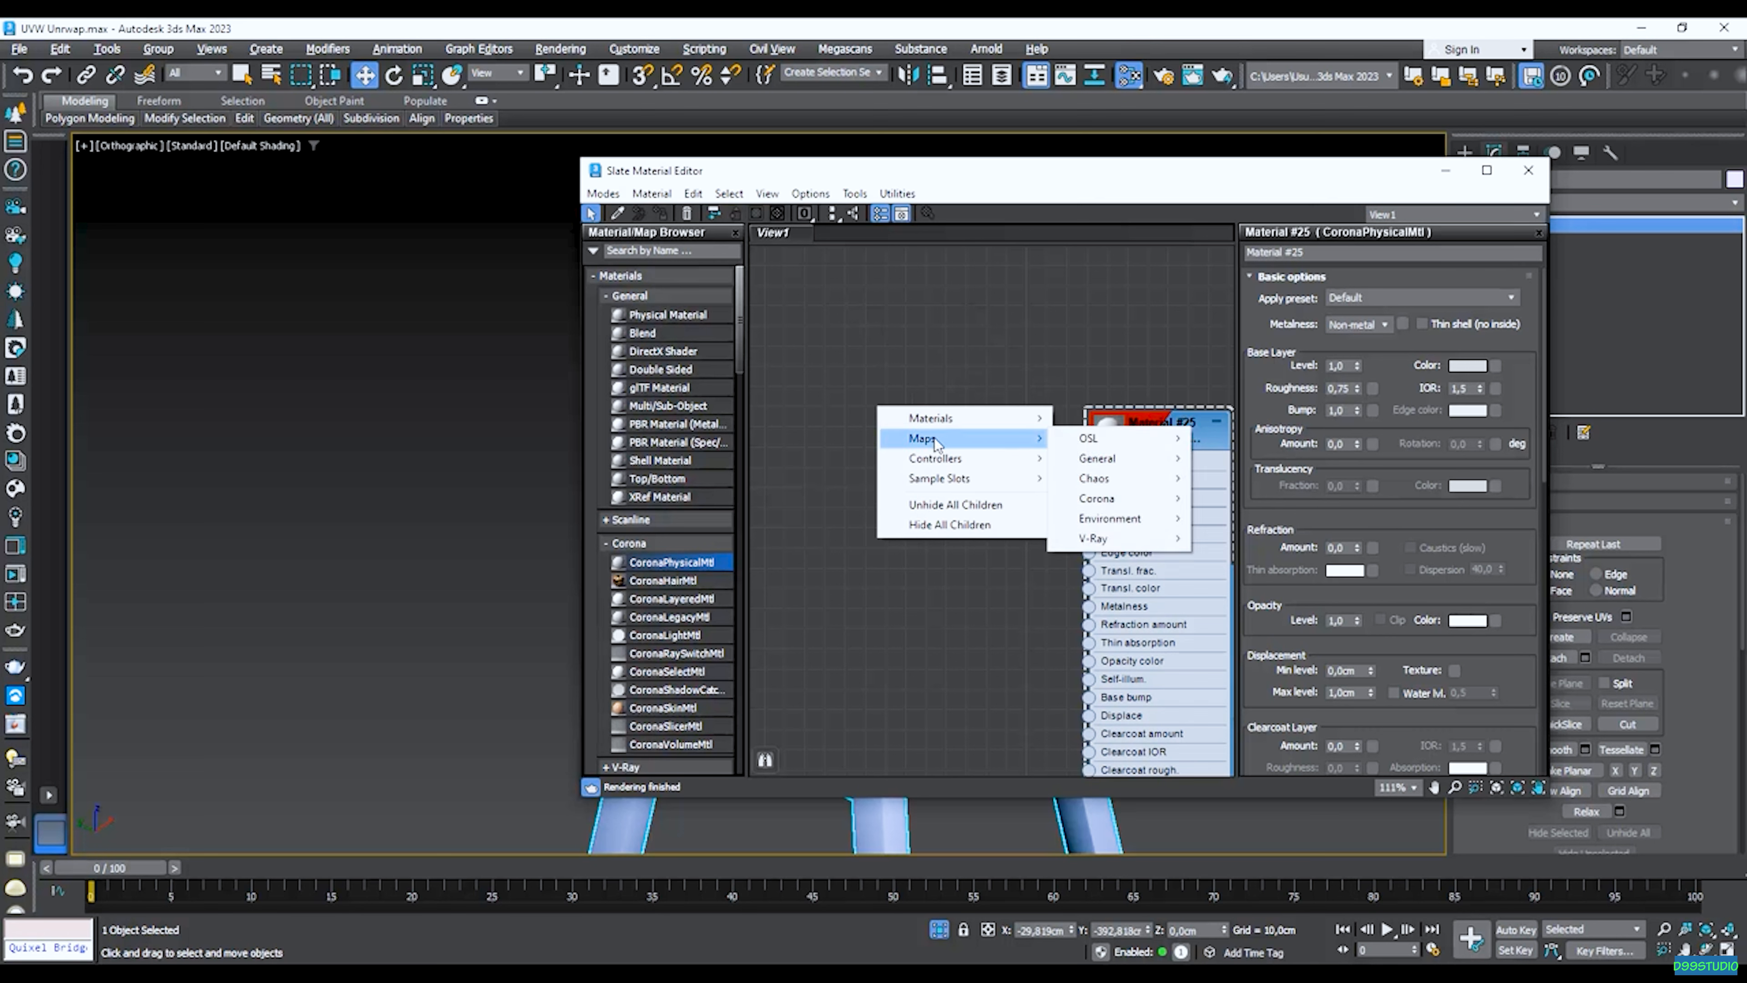
{"action": "mouse_move", "coordinate": [1125, 506]}
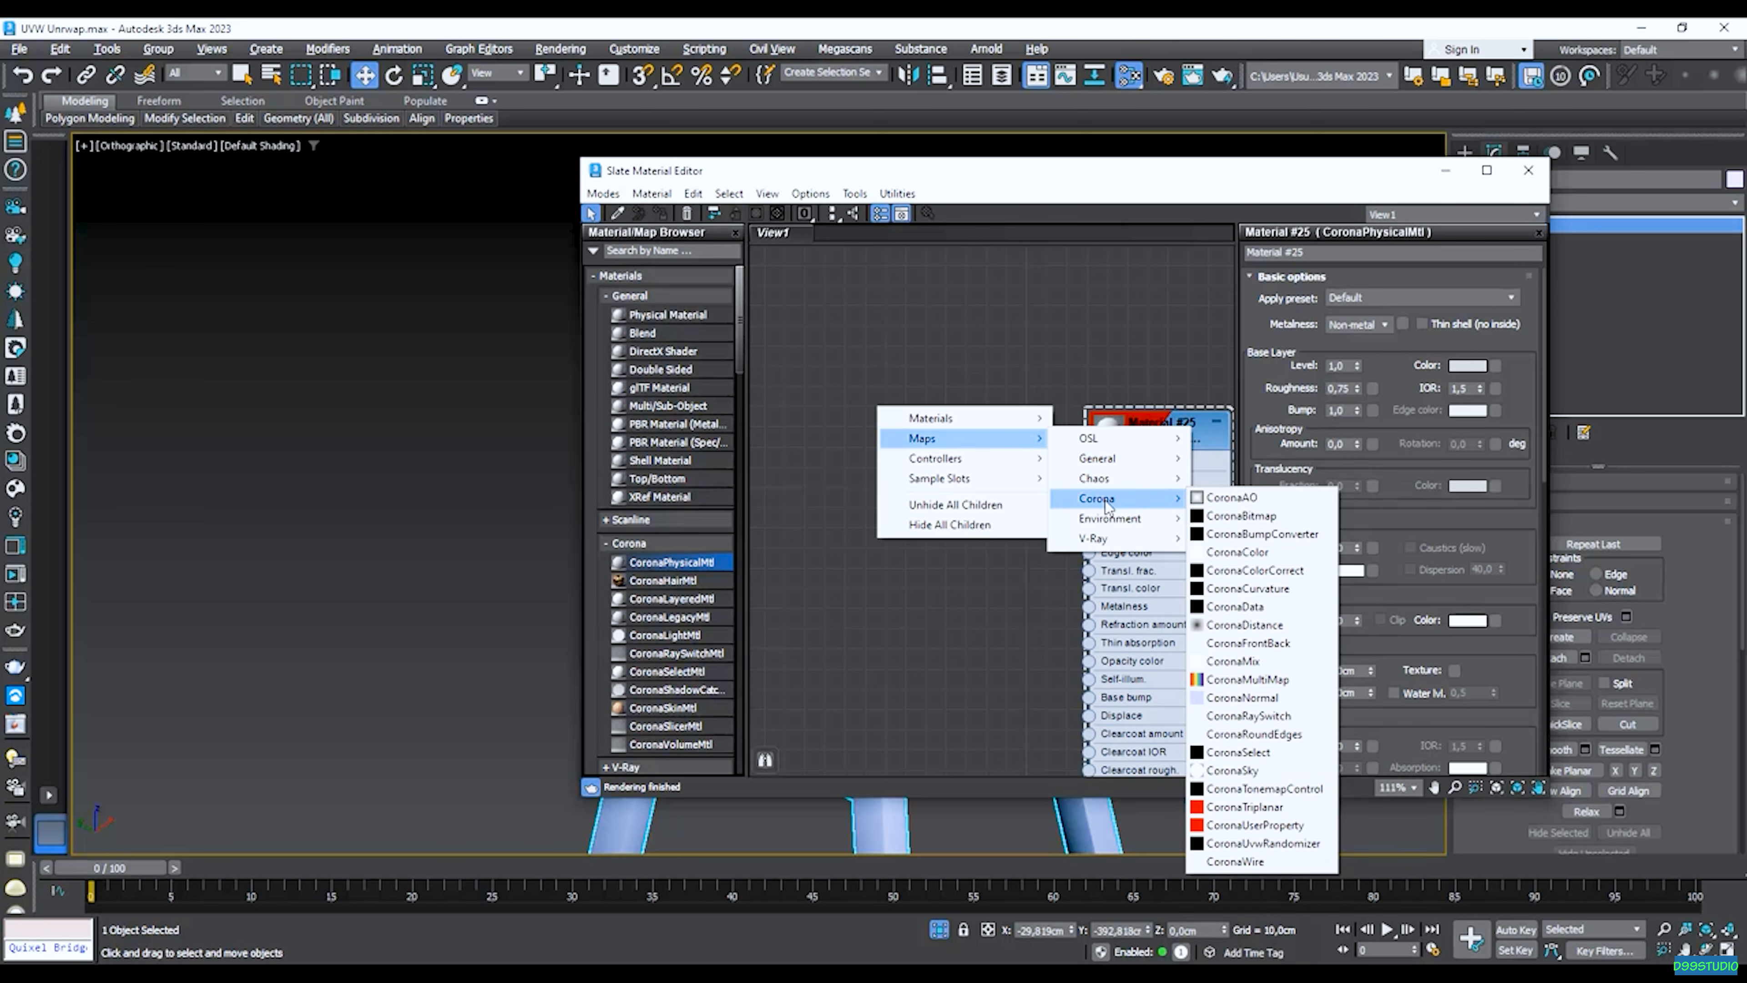
{"action": "left_click", "coordinate": [1262, 521]}
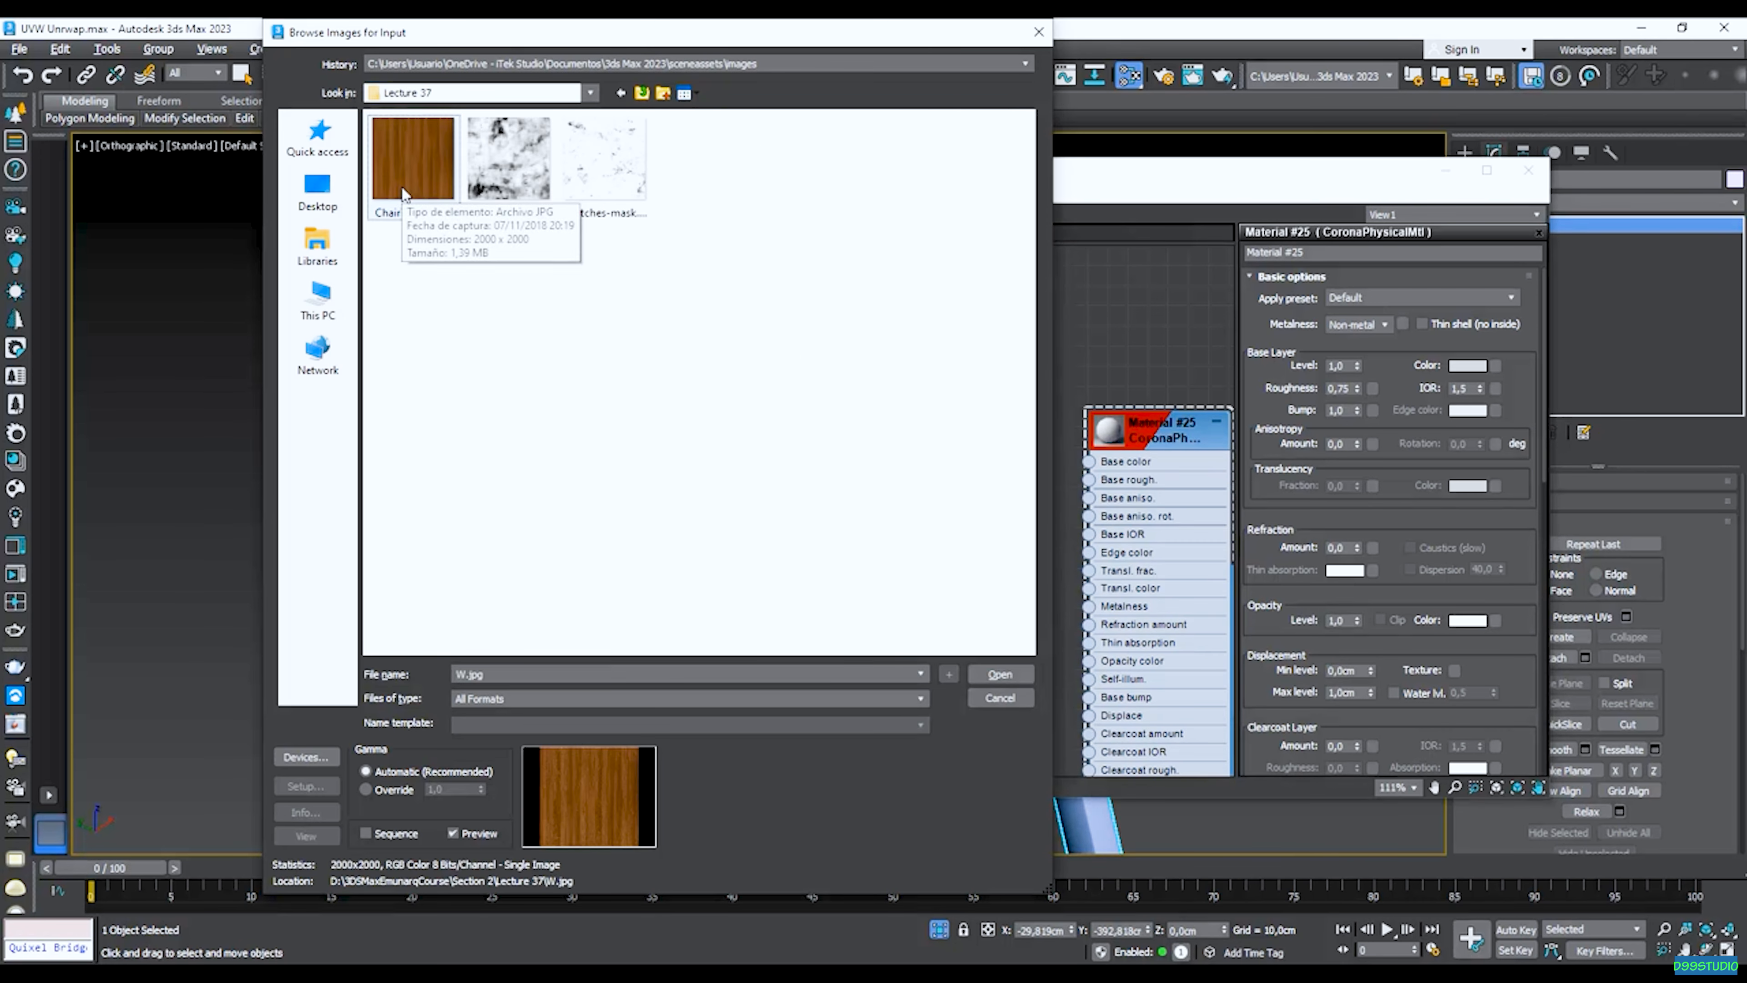
{"action": "left_click", "coordinate": [1000, 674]}
{"action": "left_click_drag", "start_coordinate": [1162, 479], "coordinate": [1142, 399]}
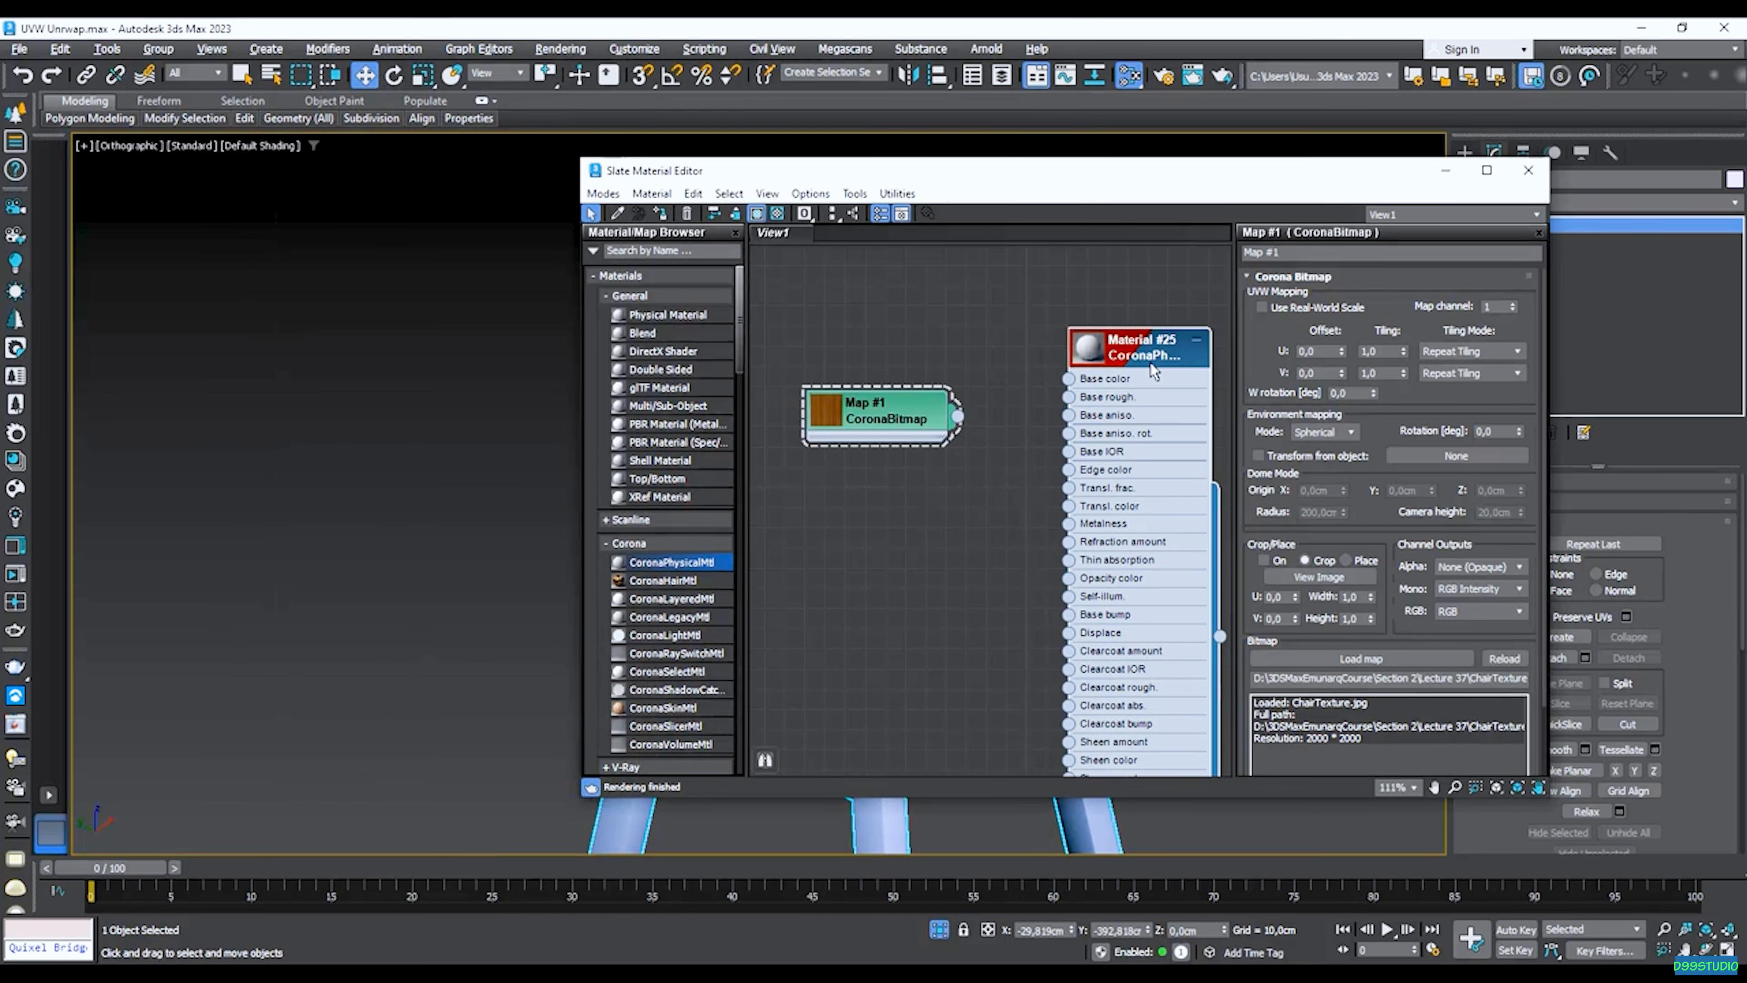
{"action": "left_click_drag", "start_coordinate": [959, 421], "coordinate": [1069, 378]}
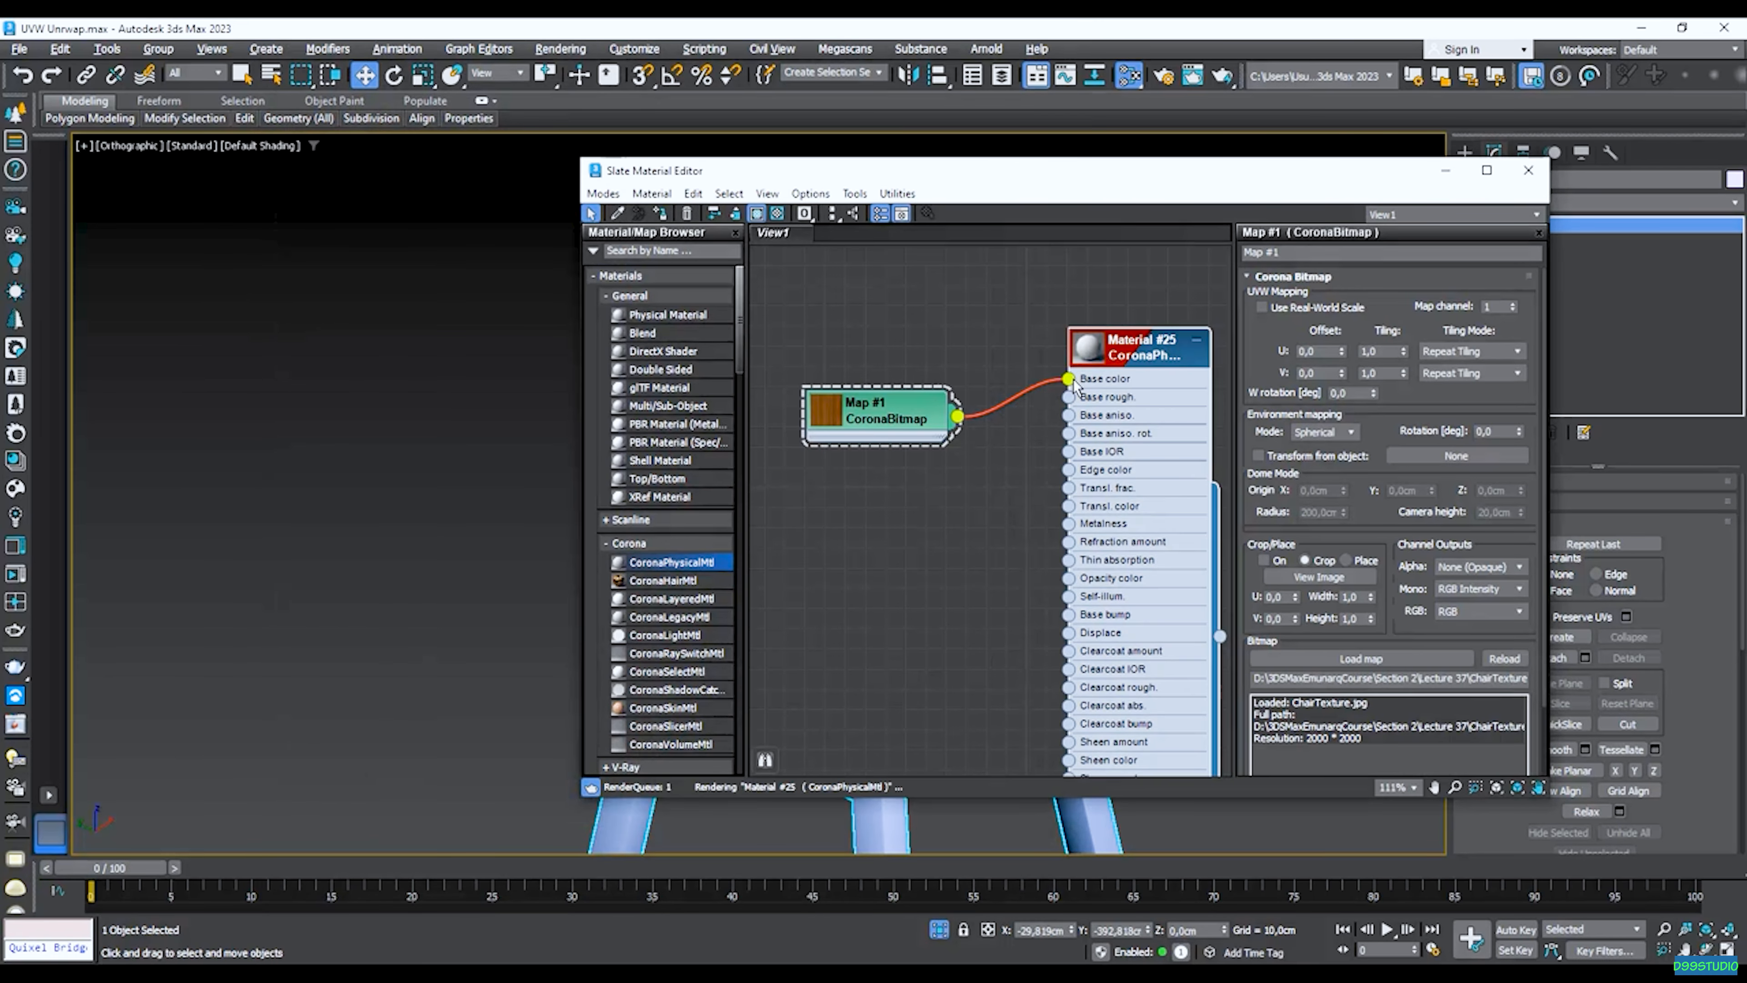
Assign the wood material to the selected chair, close the material editor and check the texture on the chair.
{"action": "left_click_drag", "start_coordinate": [1100, 170], "coordinate": [366, 201]}
{"action": "right_click", "coordinate": [432, 381]}
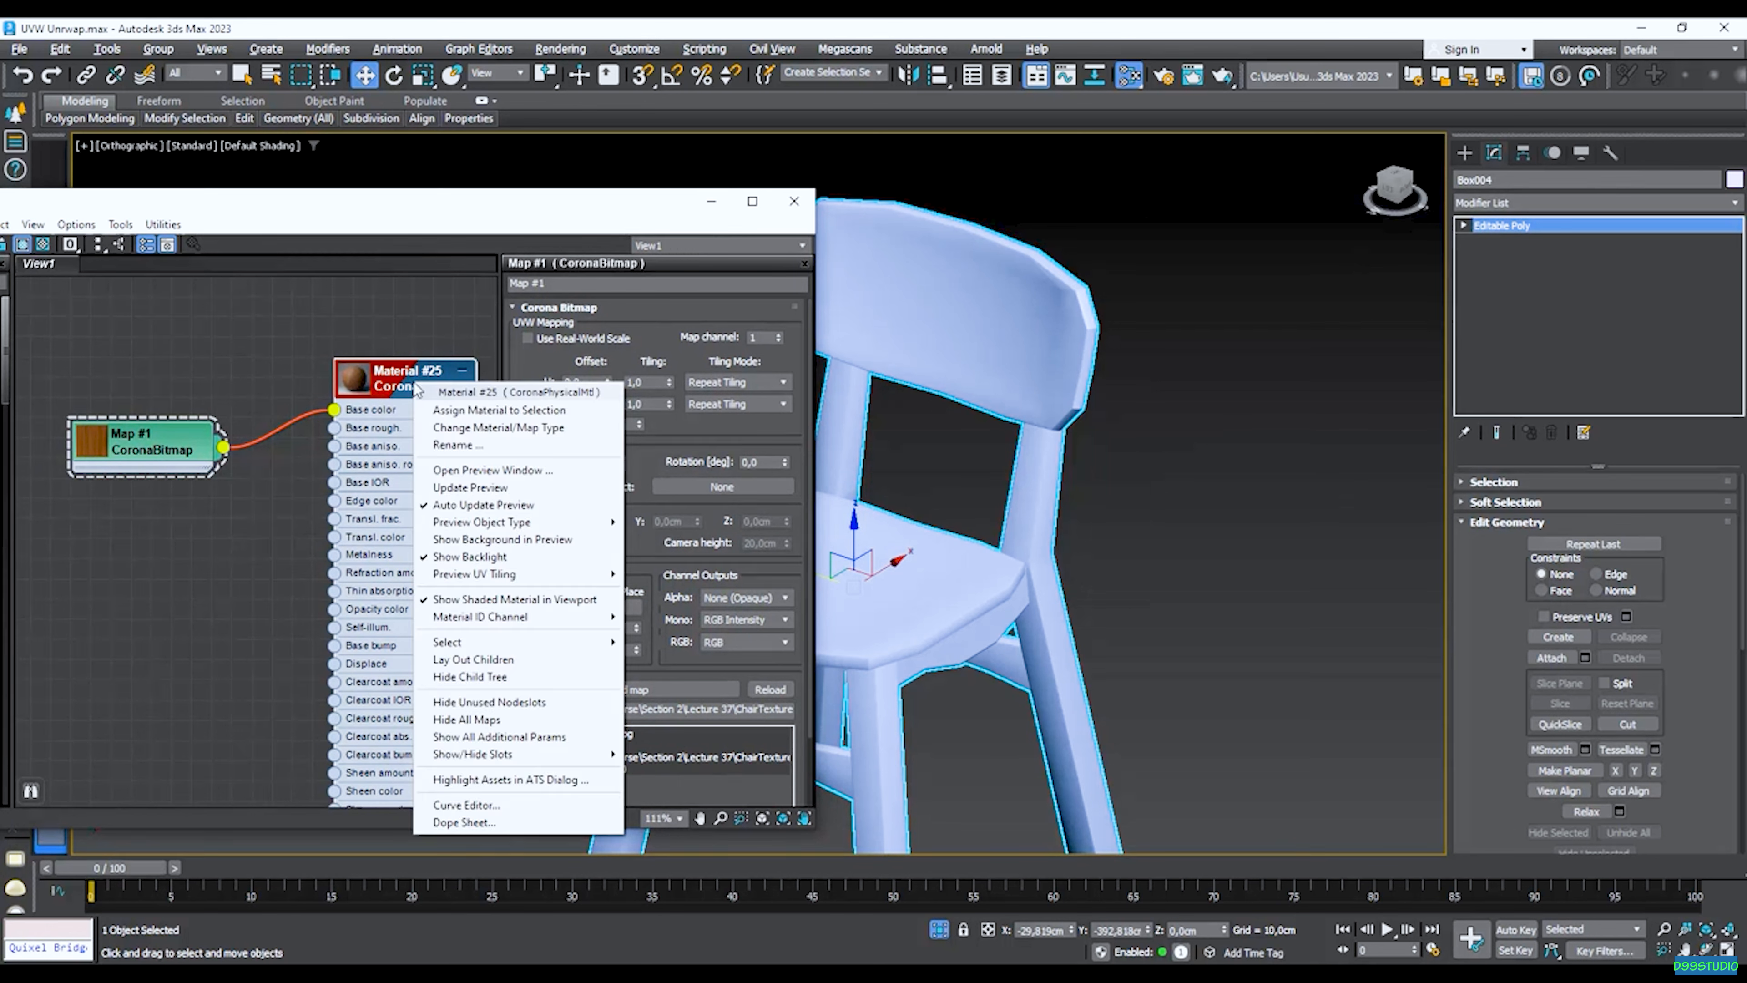
{"action": "left_click", "coordinate": [457, 415]}
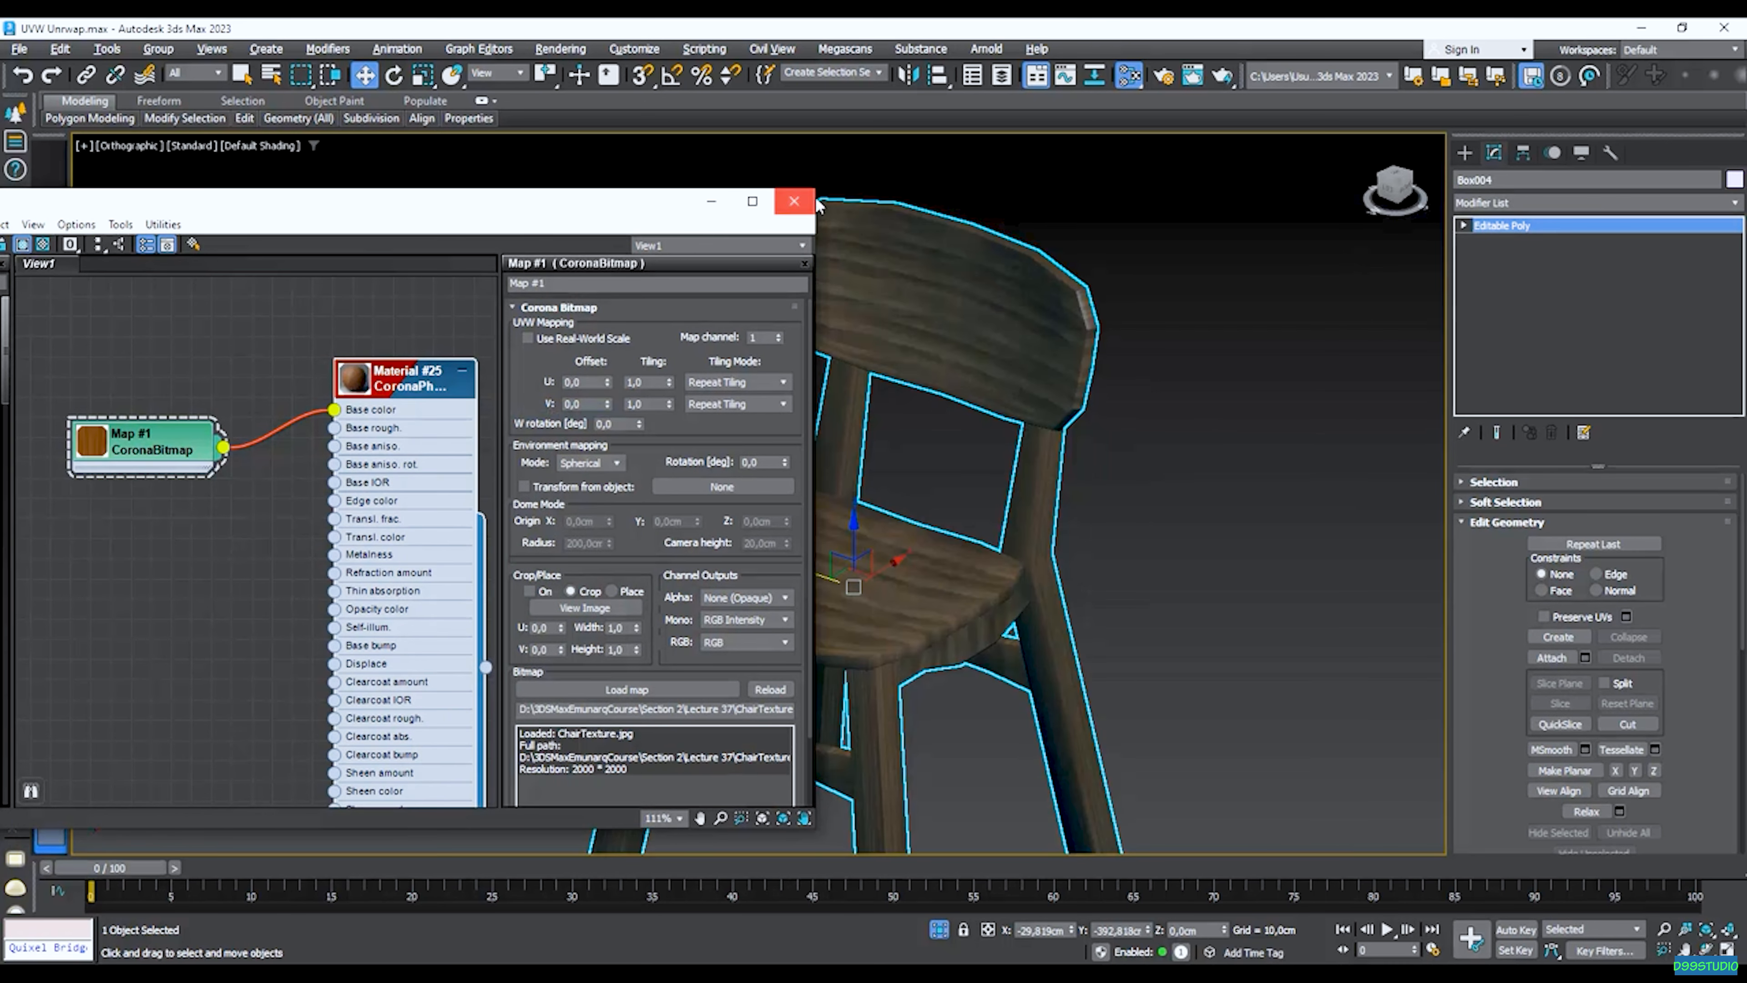
{"action": "left_click", "coordinate": [794, 200]}
{"action": "scroll", "coordinate": [983, 468], "scroll_direction": "up", "scroll_amount": 4}
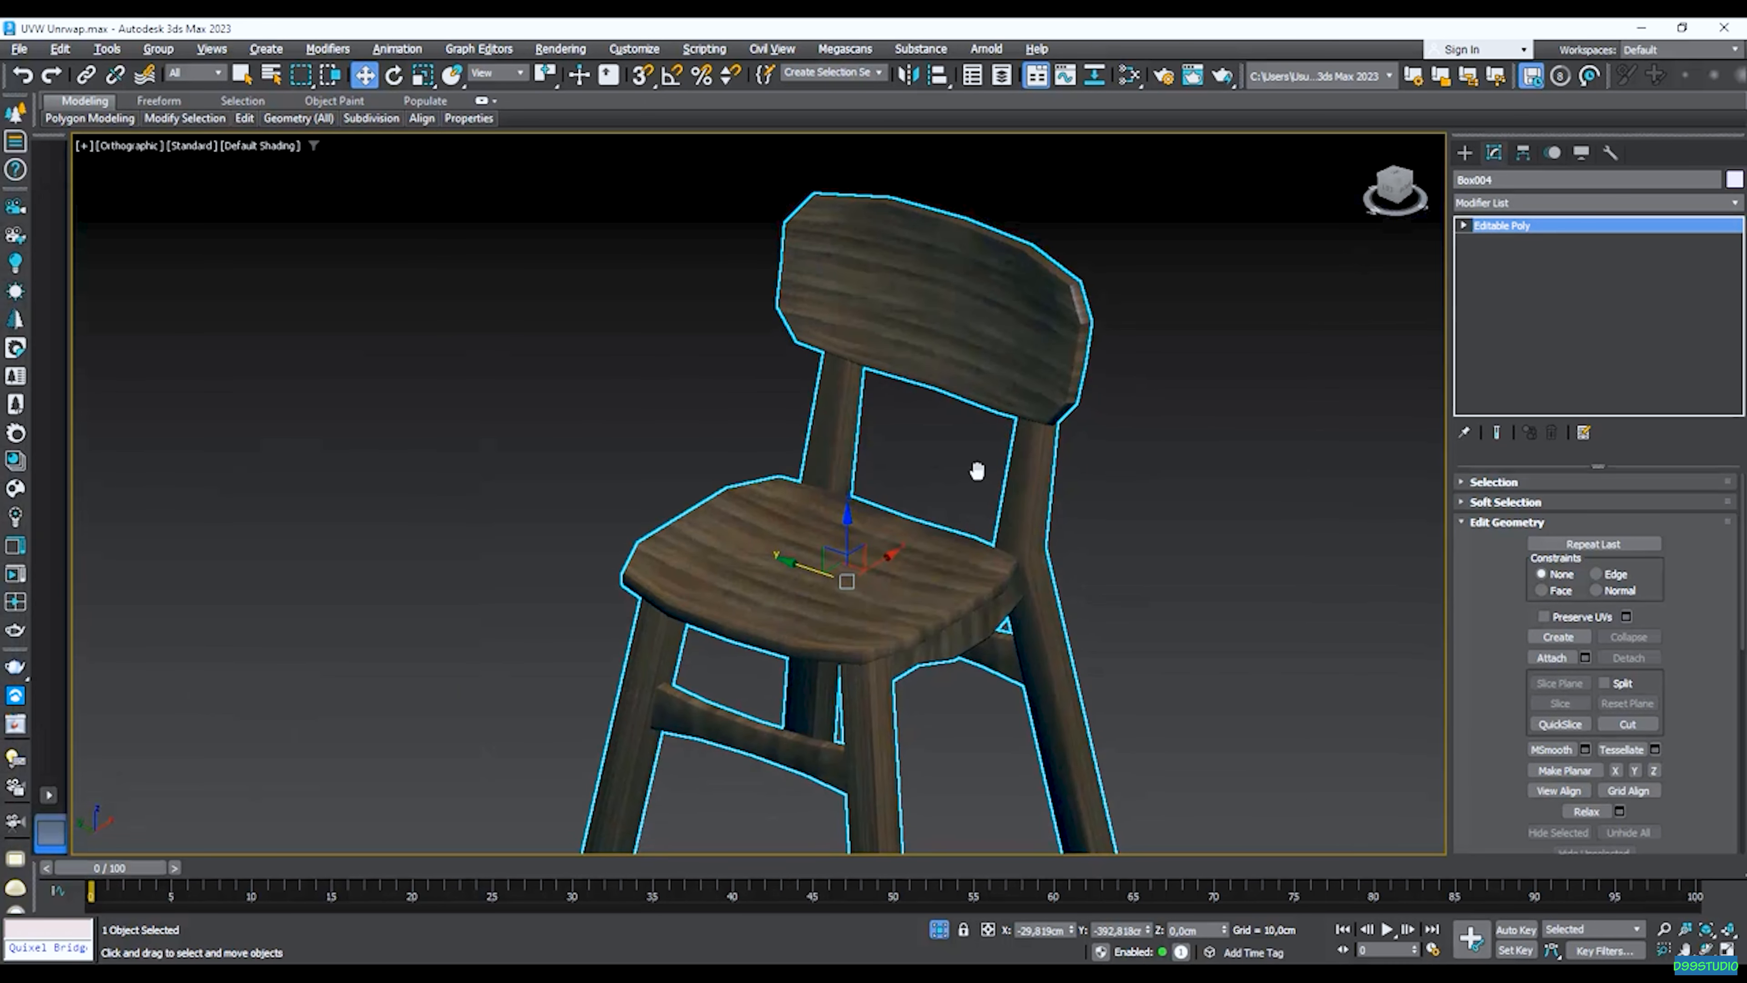
{"action": "scroll", "coordinate": [919, 574], "scroll_direction": "up", "scroll_amount": 1}
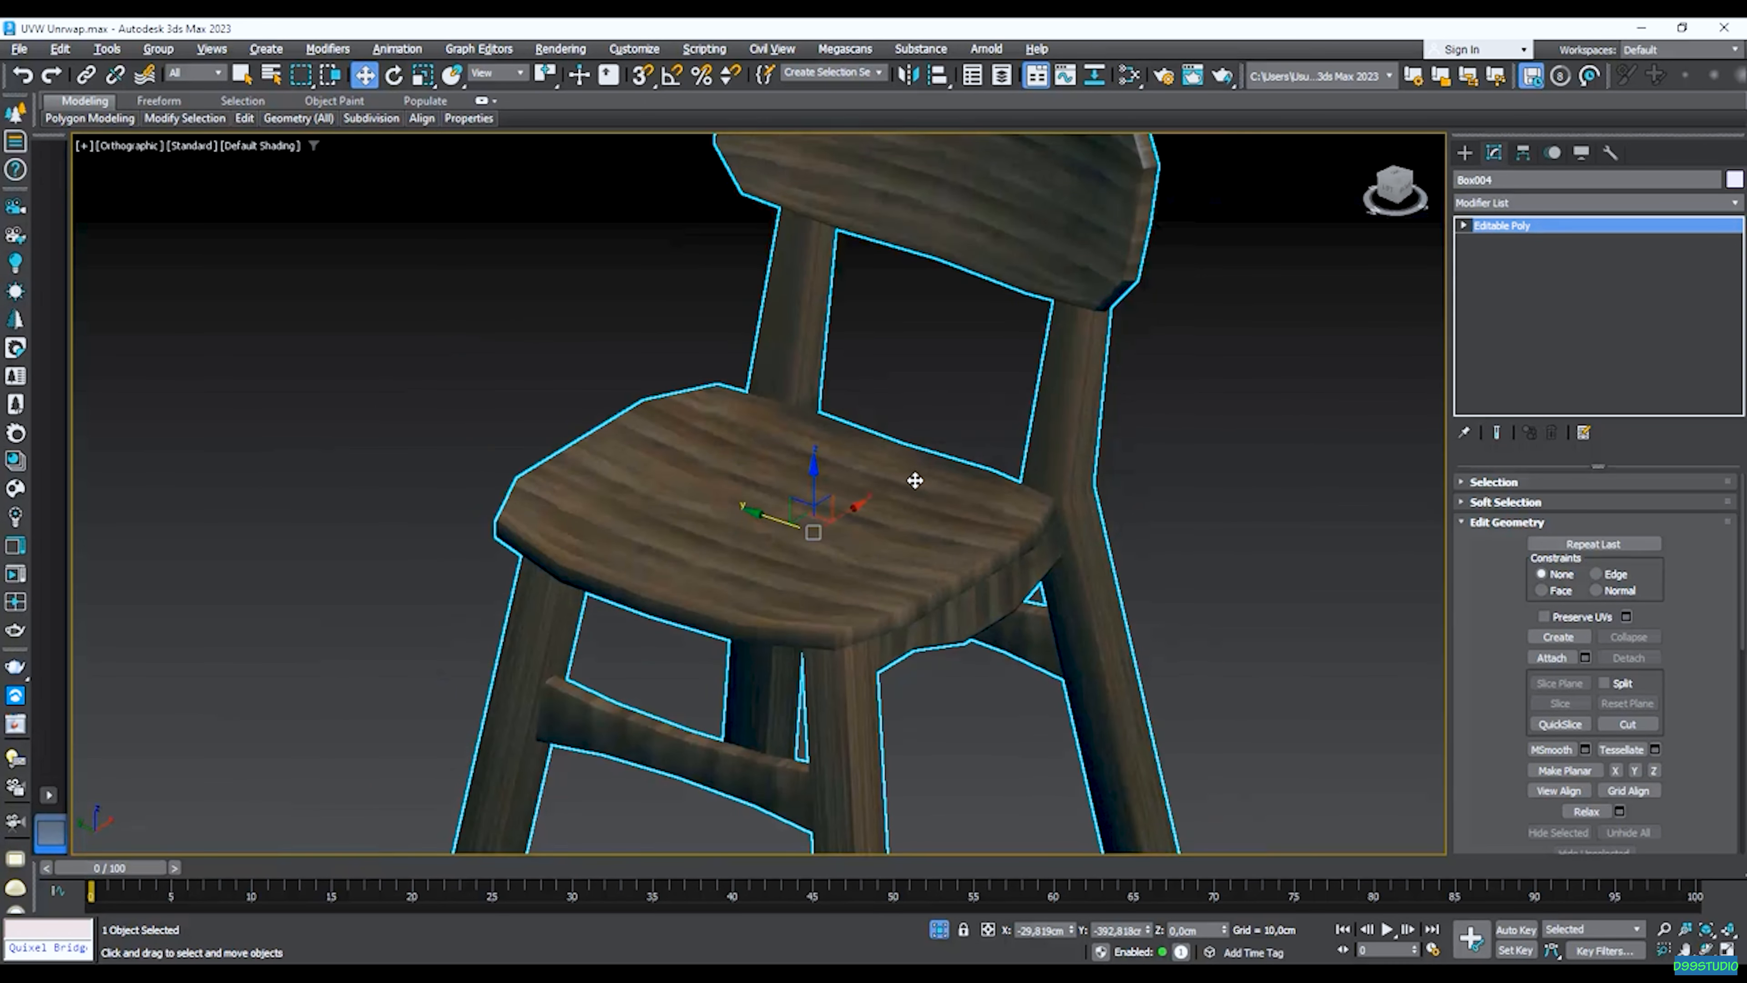
{"action": "scroll", "coordinate": [893, 512], "scroll_direction": "down", "scroll_amount": 2}
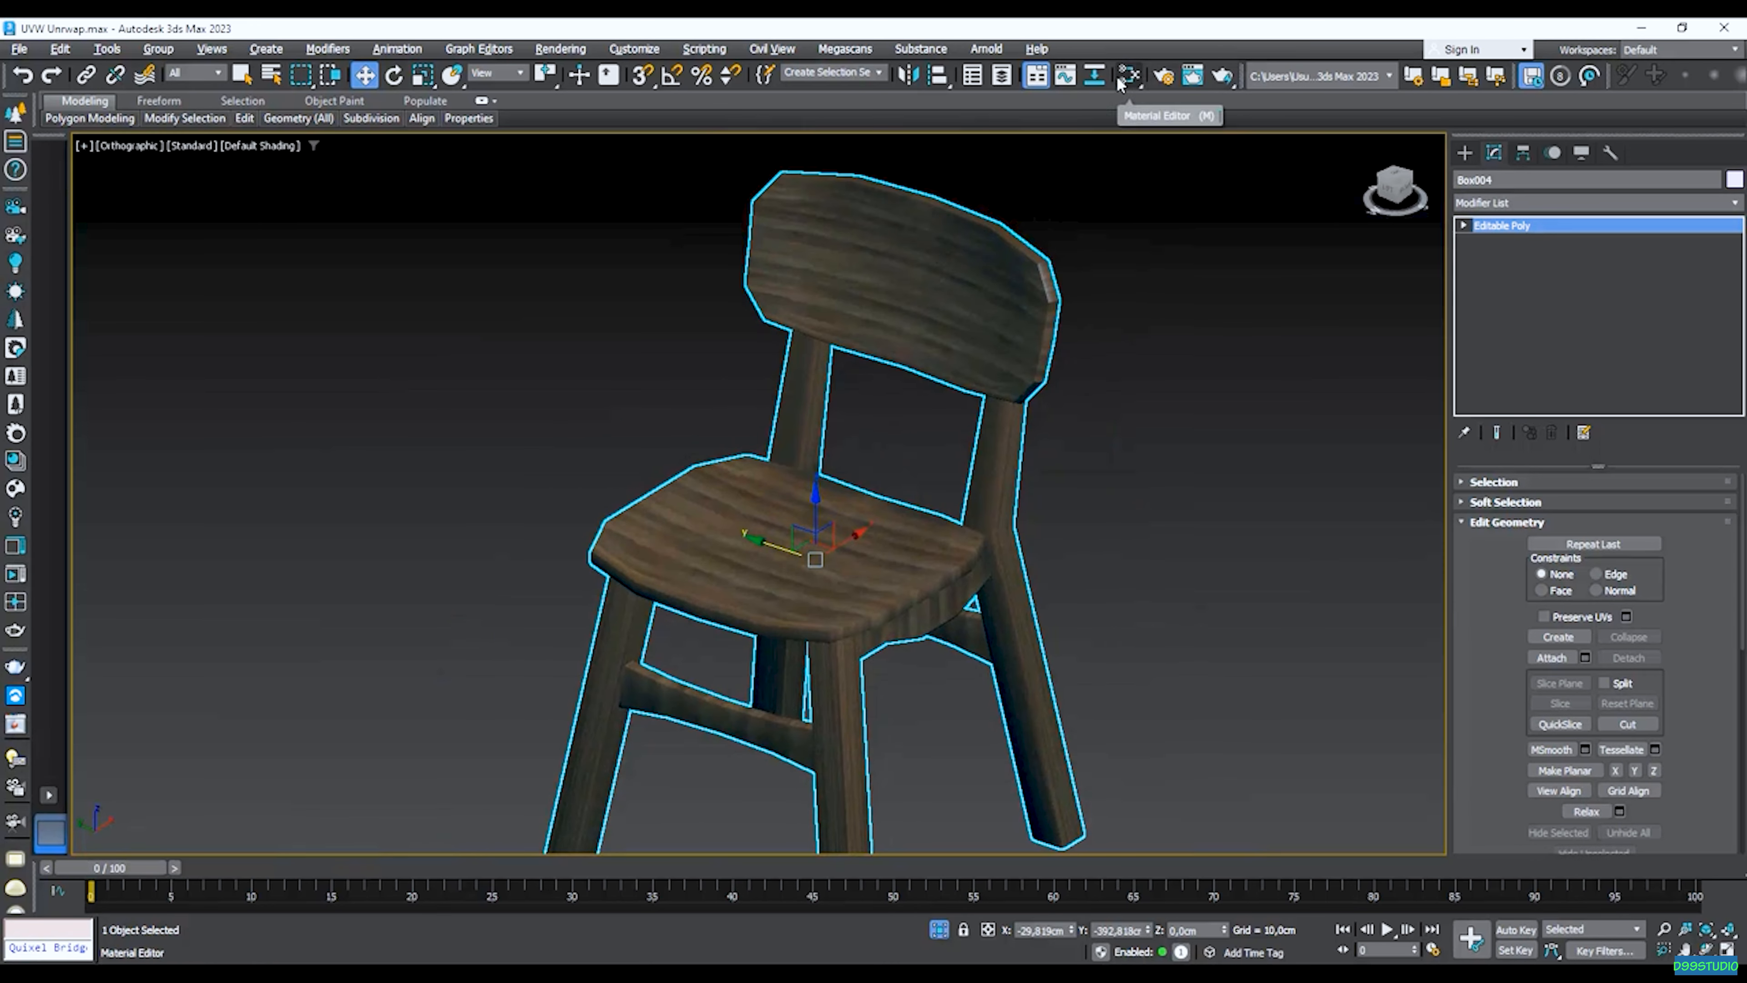
Reopen the material editor and add a CoronaColorCorrect map to the node view.
{"action": "left_click", "coordinate": [1128, 75]}
{"action": "left_click_drag", "start_coordinate": [418, 210], "coordinate": [820, 203]}
{"action": "left_click_drag", "start_coordinate": [558, 448], "coordinate": [477, 427]}
{"action": "middle_click_drag", "start_coordinate": [533, 481], "coordinate": [574, 484]}
{"action": "left_click", "coordinate": [330, 274]}
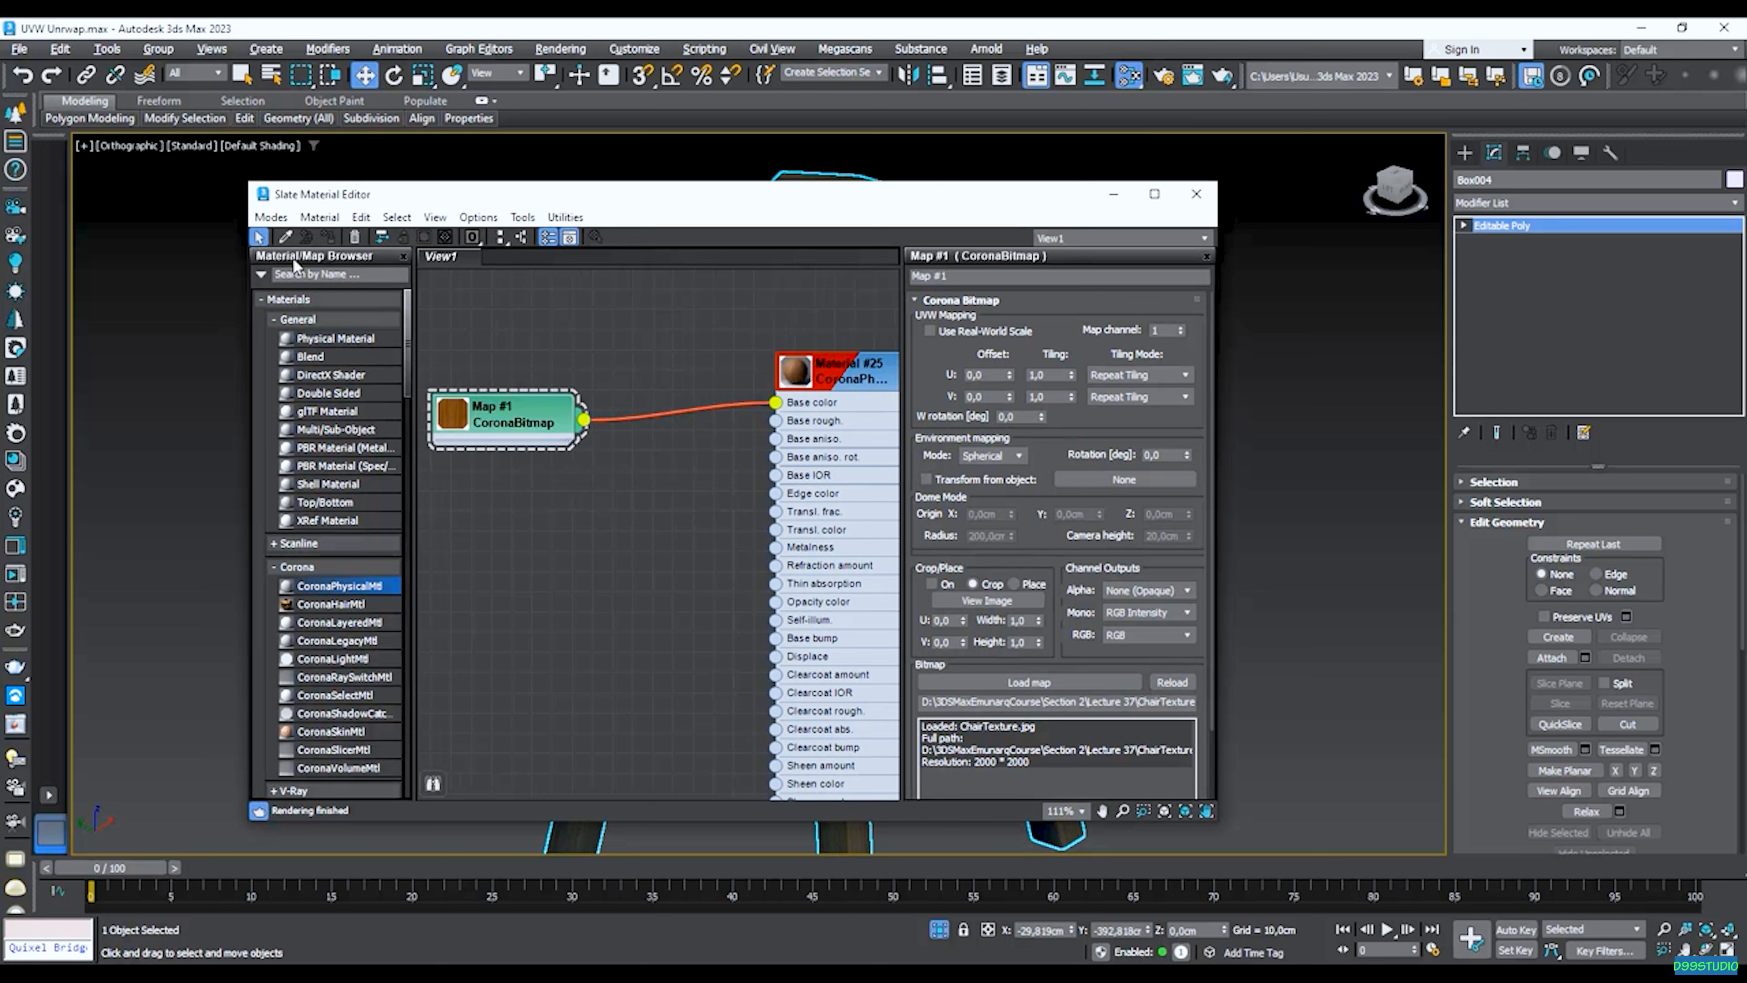
{"action": "right_click", "coordinate": [559, 481]}
{"action": "mouse_move", "coordinate": [657, 510]}
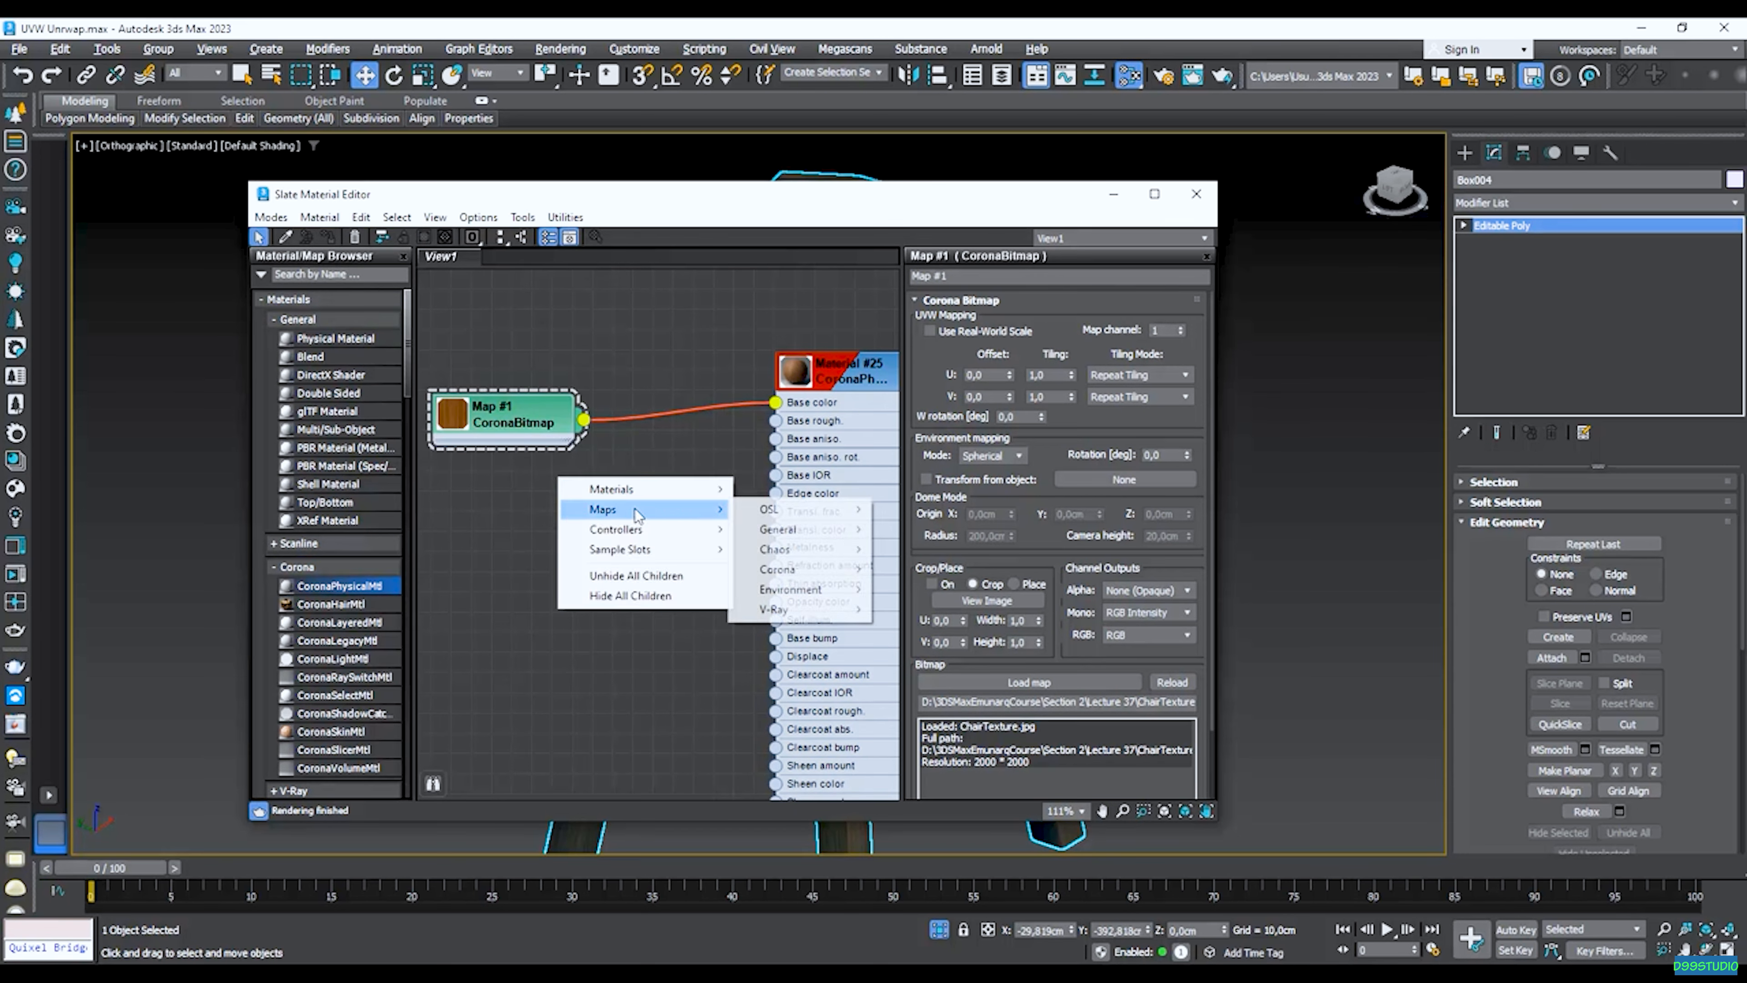
{"action": "mouse_move", "coordinate": [776, 572]}
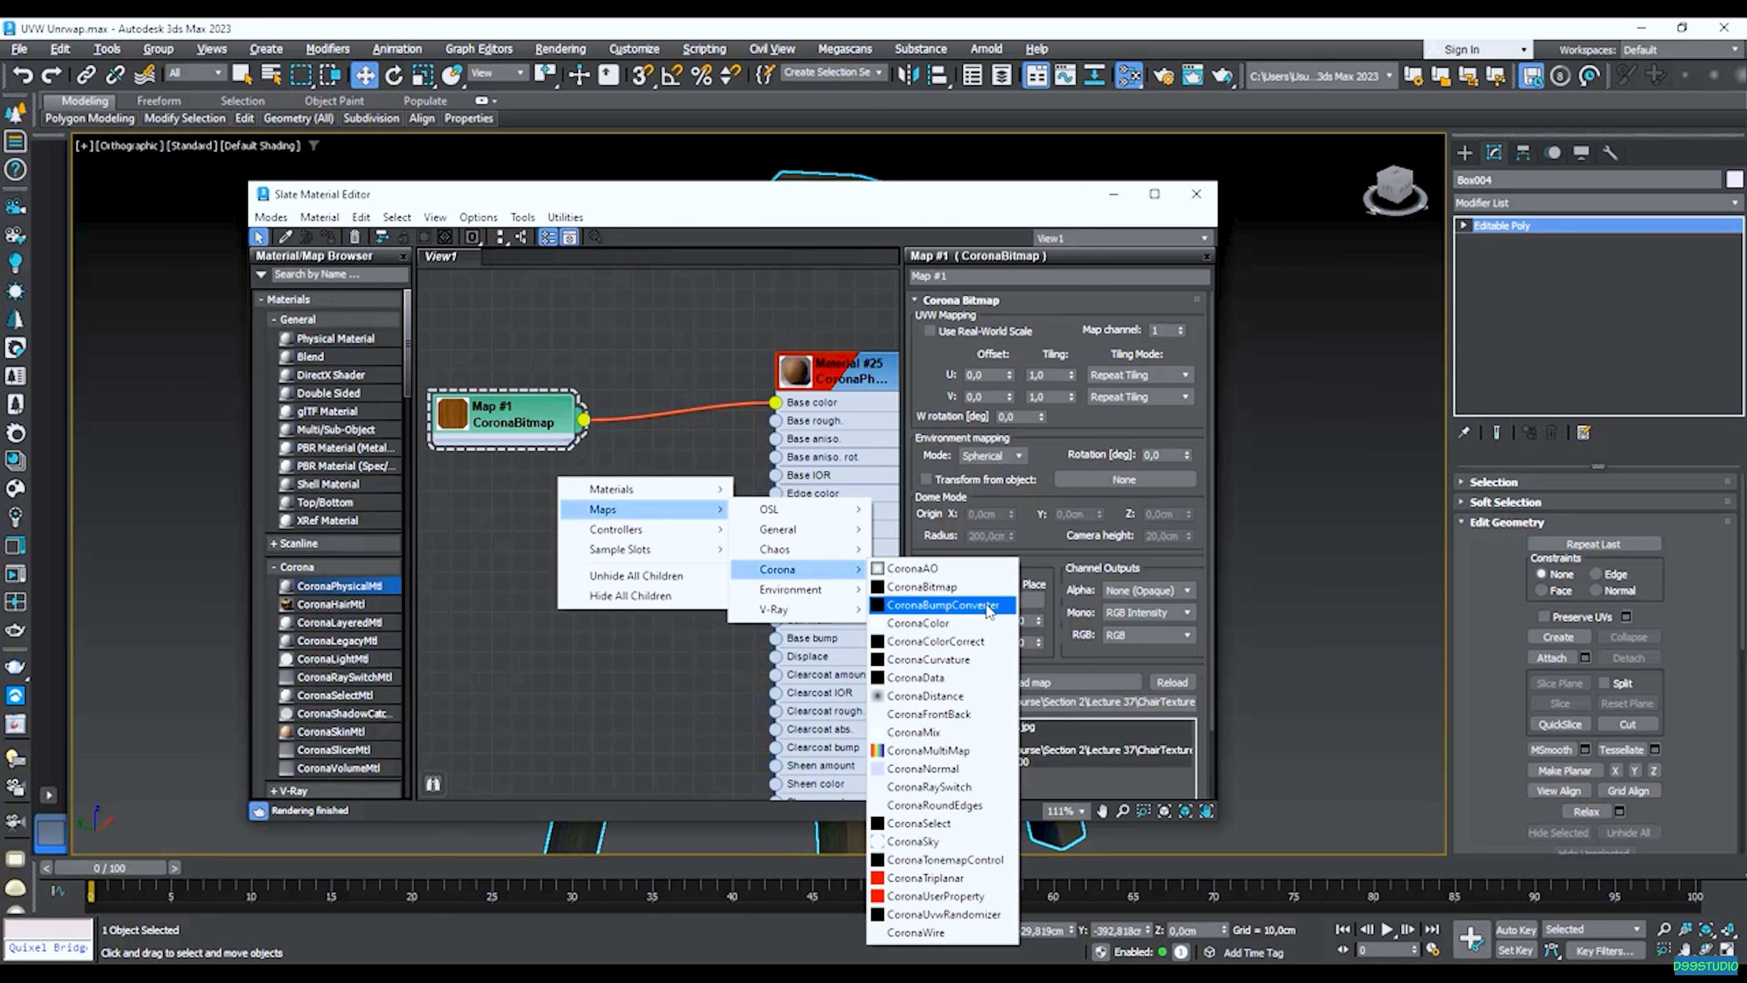
{"action": "left_click", "coordinate": [984, 647]}
Insert the CoronaColorCorrect map between the wood bitmap and the material's Base color.
{"action": "left_click_drag", "start_coordinate": [515, 412], "coordinate": [474, 409]}
{"action": "left_click_drag", "start_coordinate": [555, 469], "coordinate": [683, 366]}
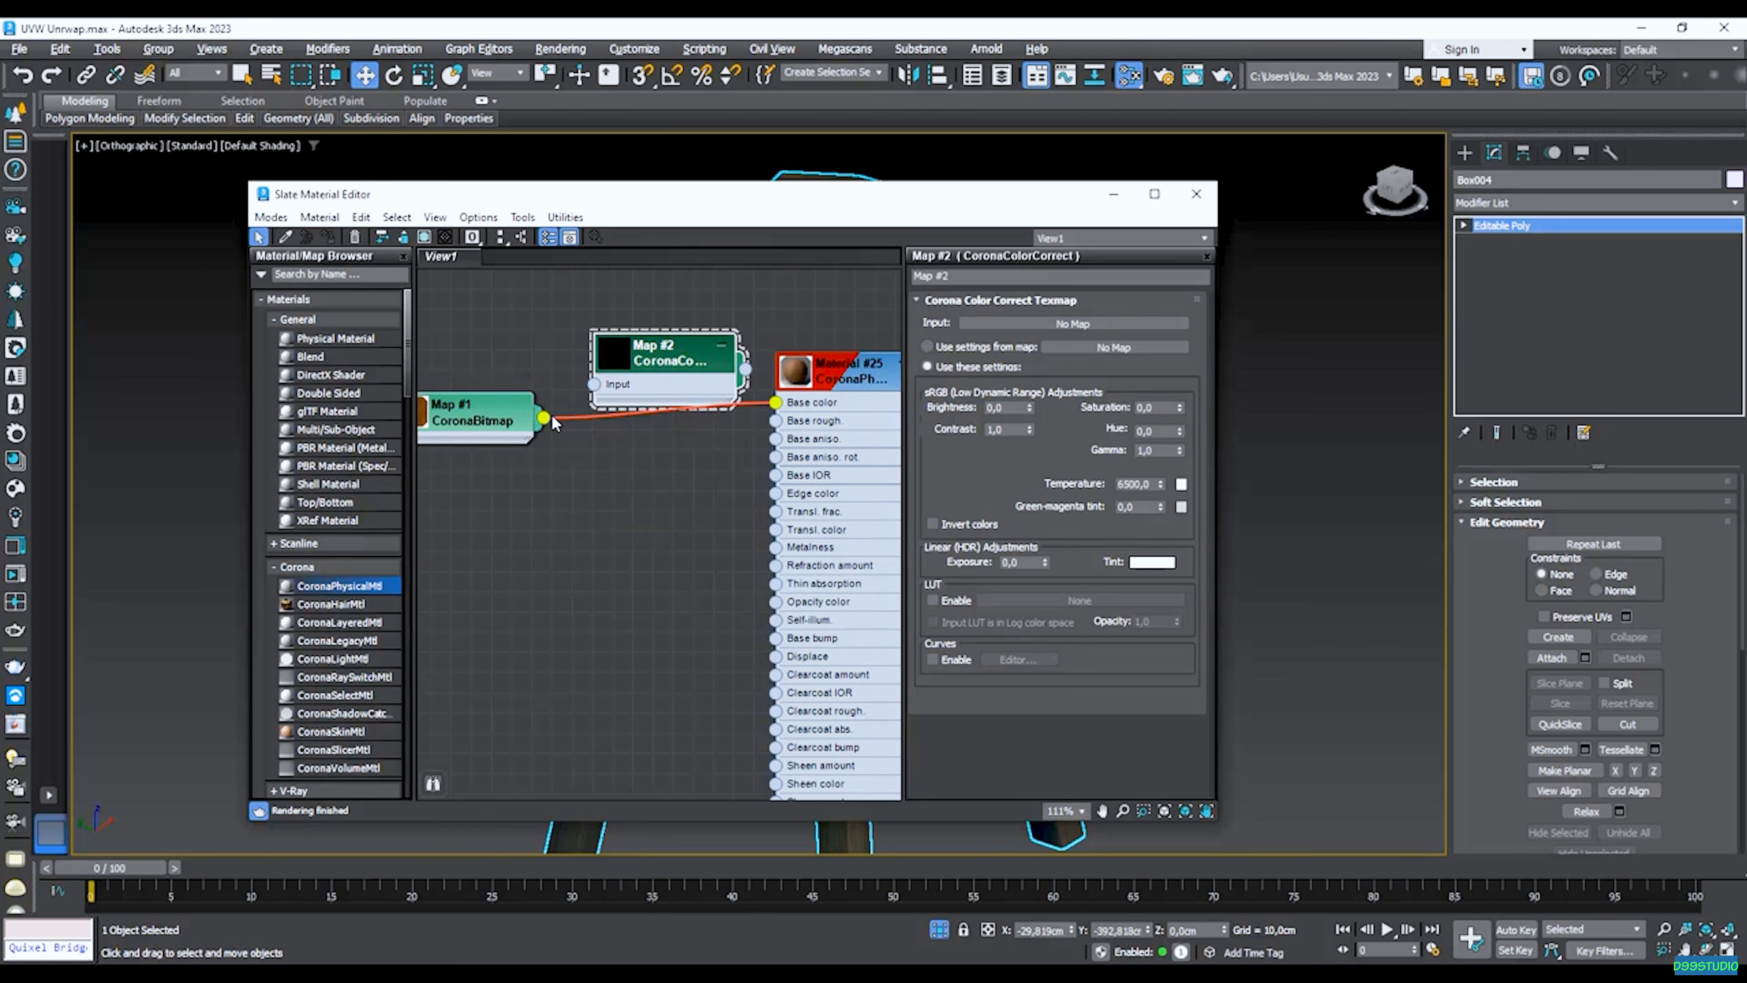
{"action": "left_click_drag", "start_coordinate": [545, 418], "coordinate": [594, 384]}
{"action": "left_click_drag", "start_coordinate": [745, 369], "coordinate": [776, 402]}
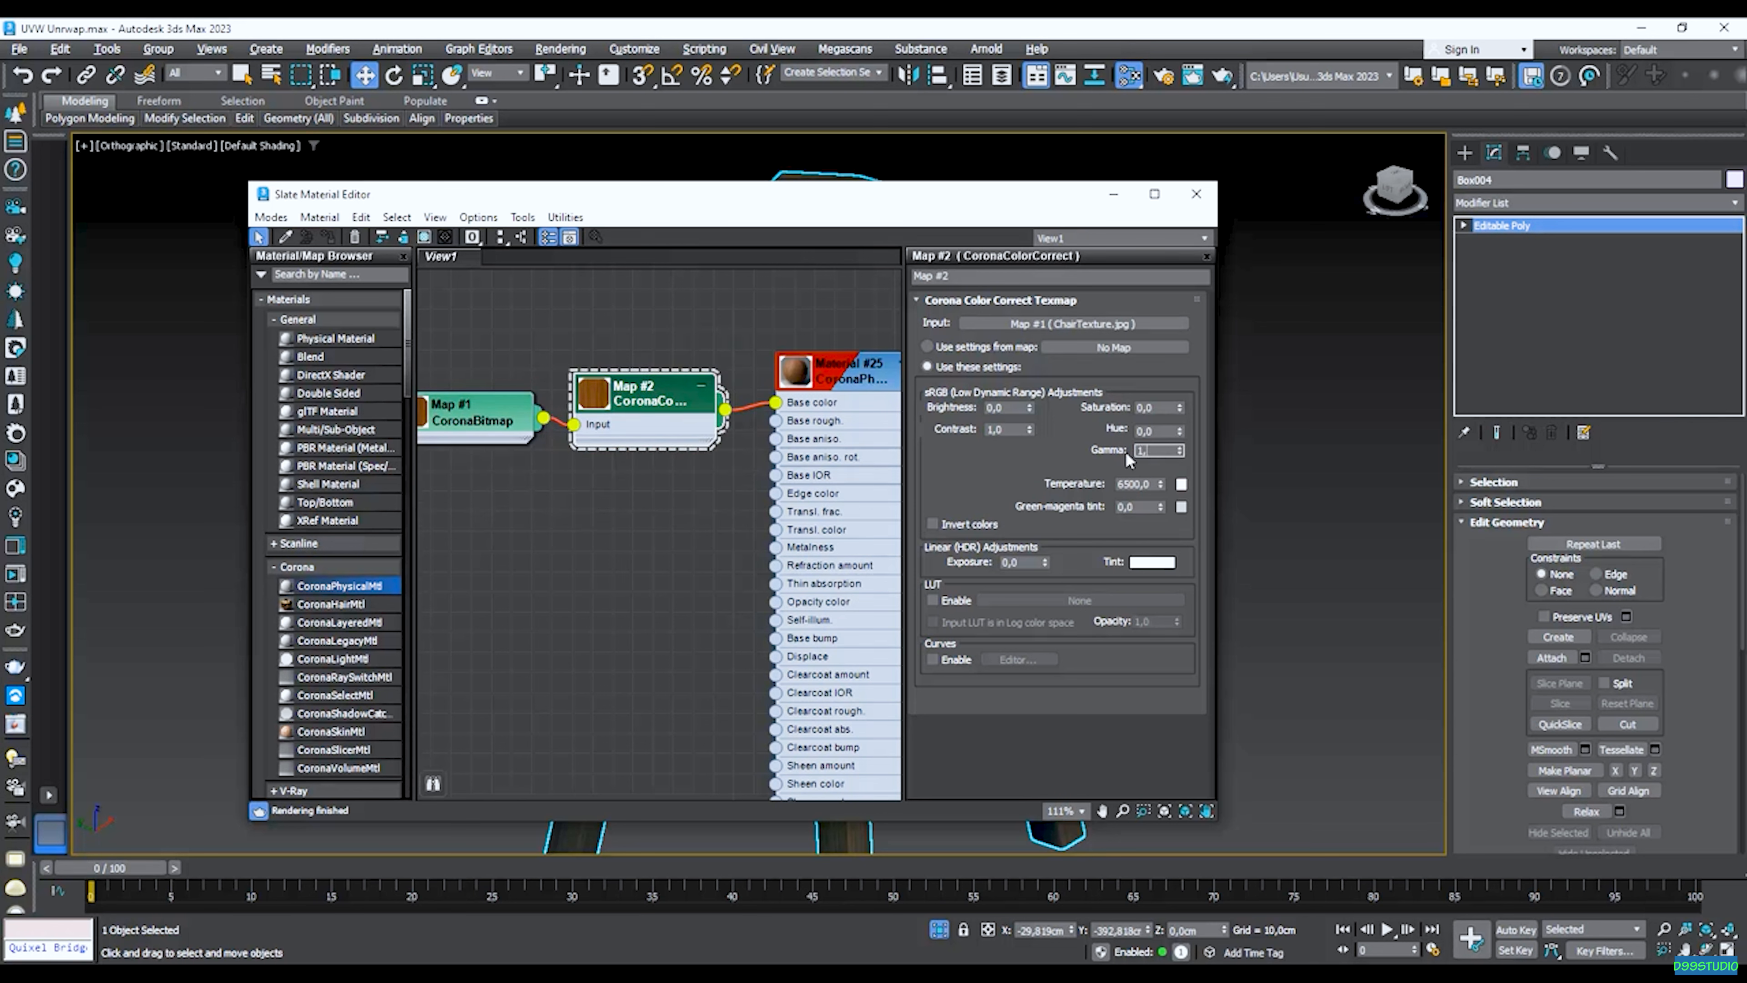
Set the colour correction's gamma to 1,5 and close the material editor.
{"action": "key", "text": "Return"}
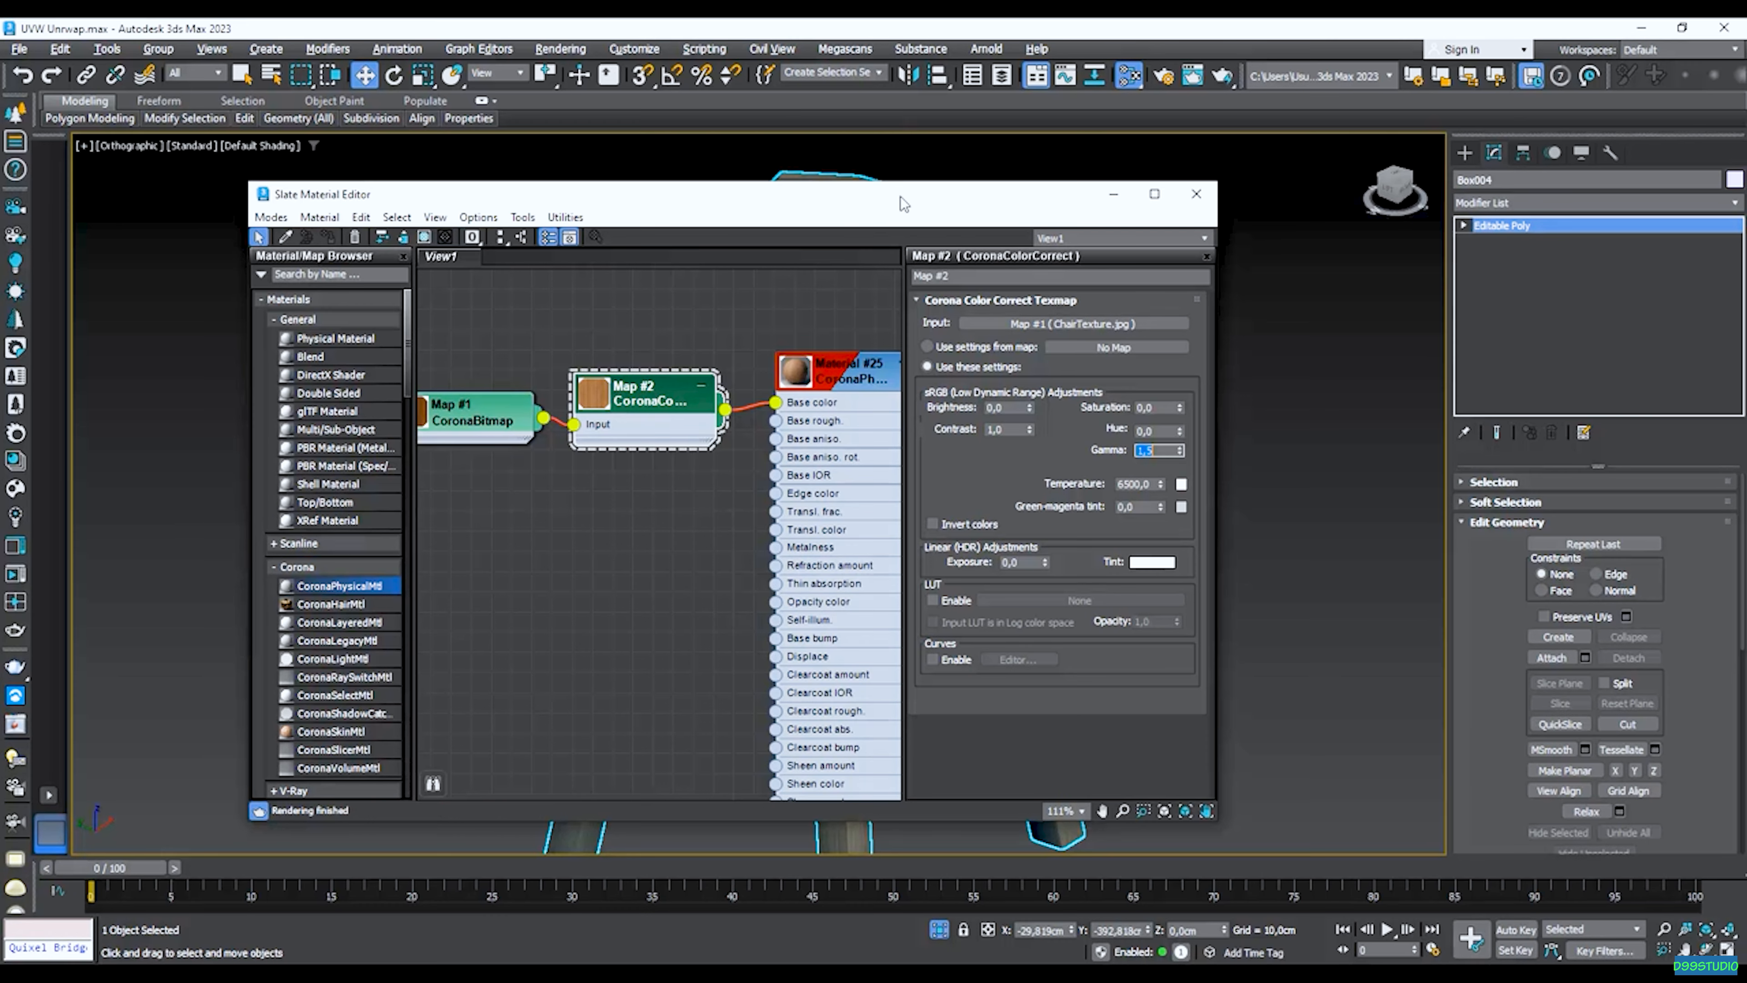
{"action": "left_click_drag", "start_coordinate": [899, 196], "coordinate": [670, 179]}
{"action": "left_click", "coordinate": [967, 176]}
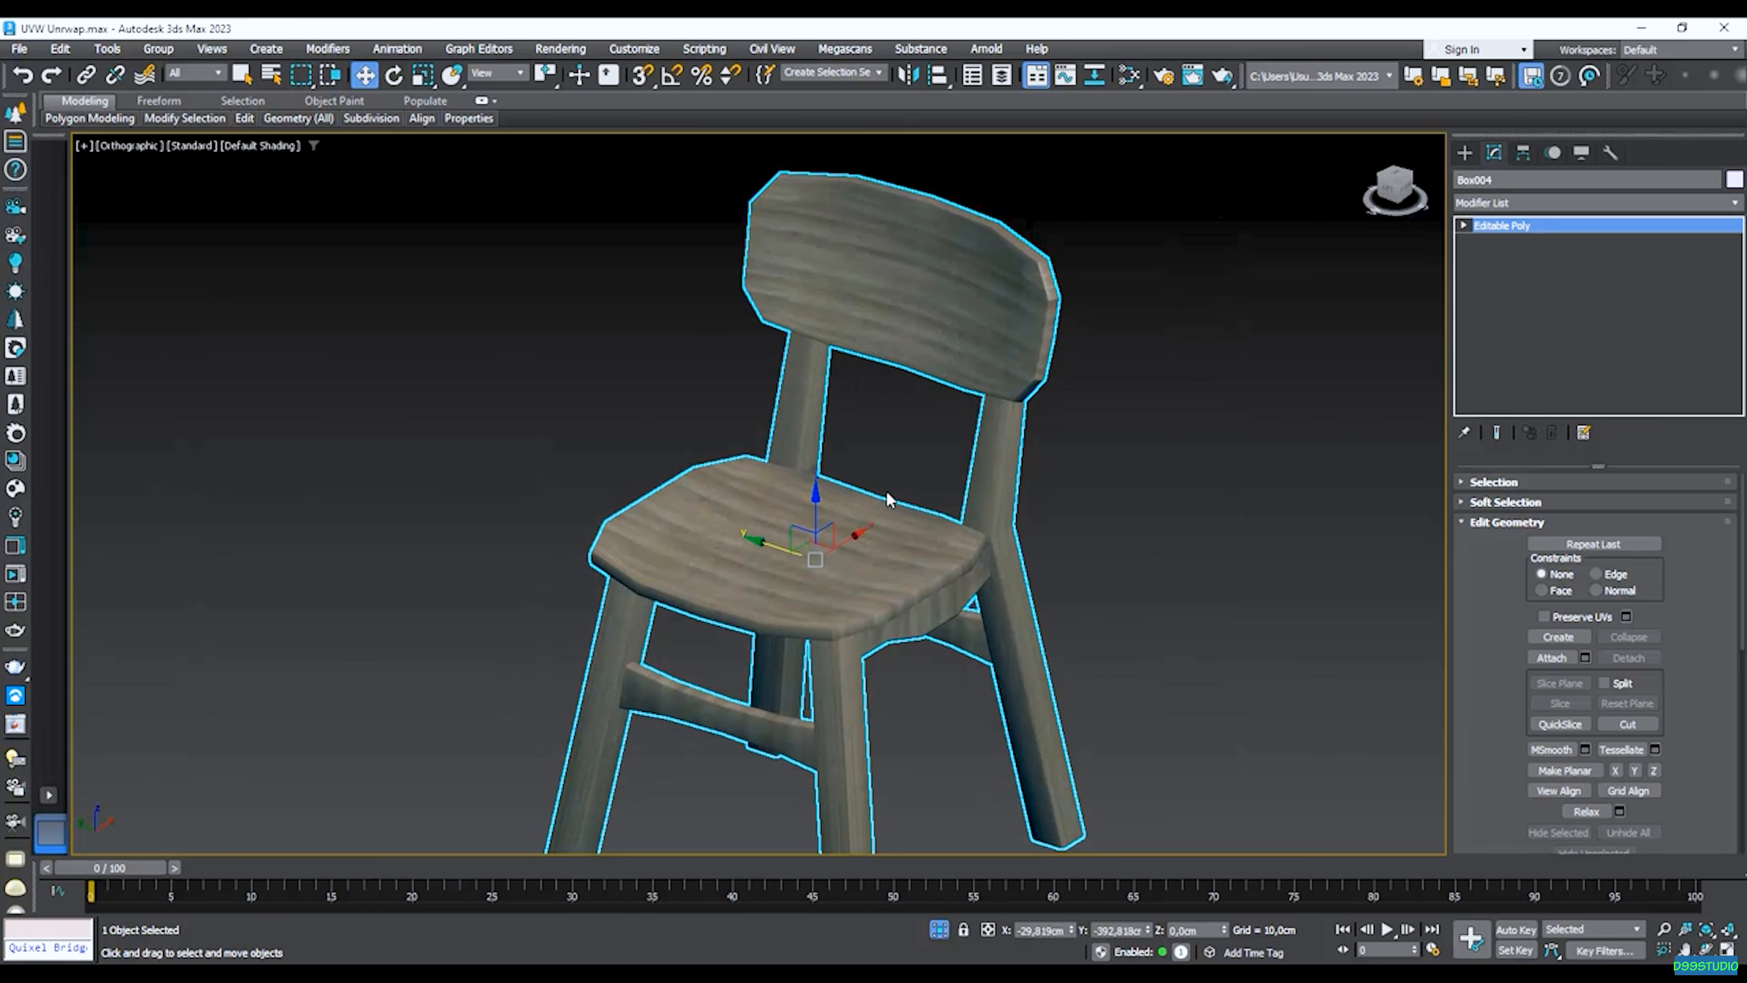
Add a UVW Map modifier to the chair and set its mapping to Box.
{"action": "left_click", "coordinate": [1537, 203]}
{"action": "type", "text": "uvw"}
{"action": "key", "text": "Return"}
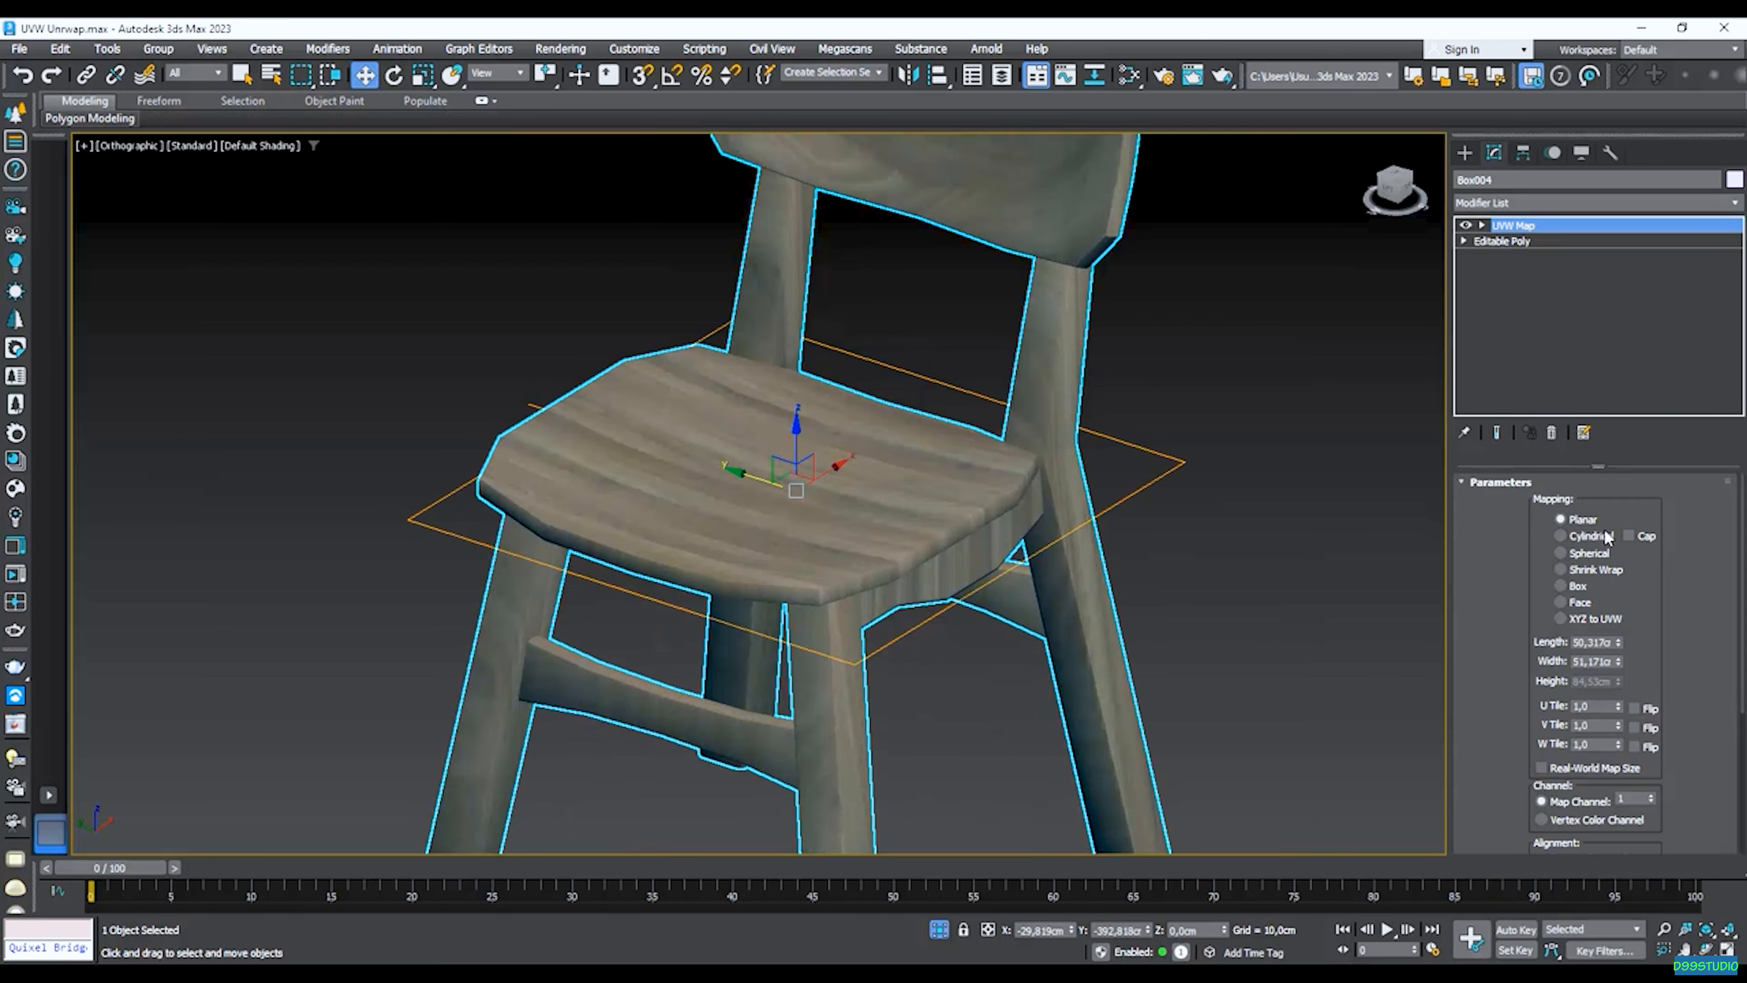
{"action": "left_click", "coordinate": [1580, 587]}
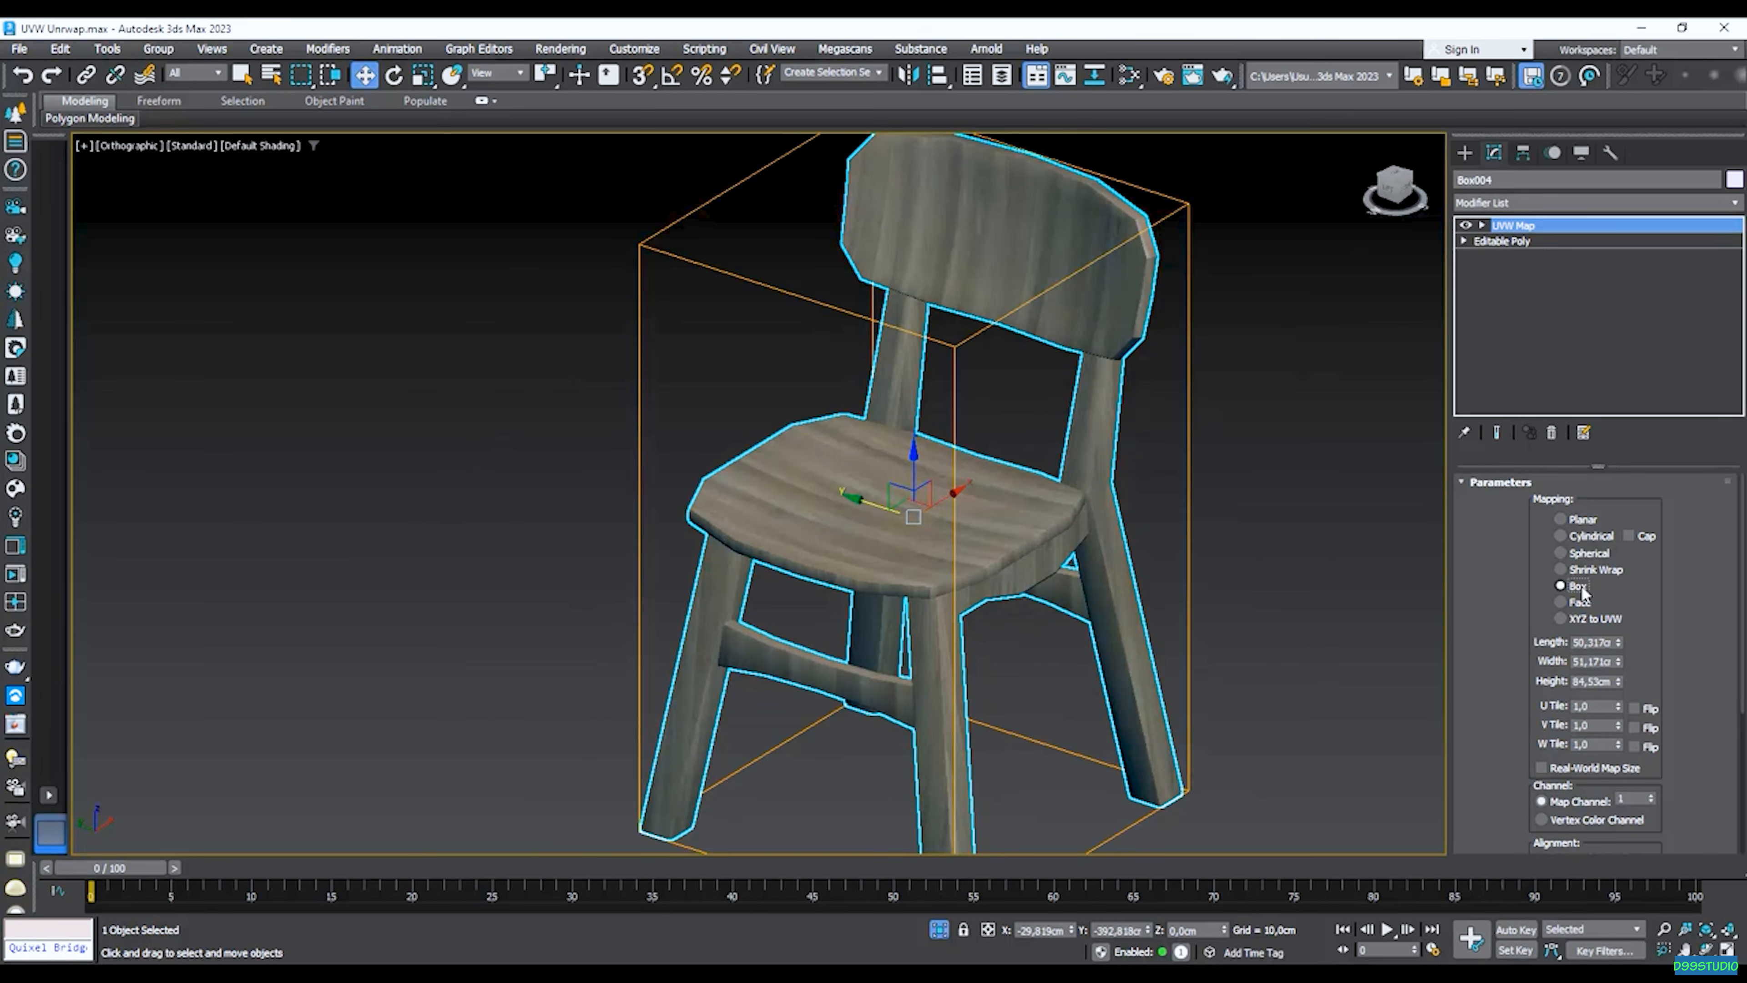
Set the length, width and height of the UVW Map box to 250 cm each.
{"action": "double_click", "coordinate": [1600, 643]}
{"action": "type", "text": "250"}
{"action": "key", "text": "Return"}
{"action": "key", "text": "ctrl+c"}
{"action": "double_click", "coordinate": [1597, 661]}
{"action": "key", "text": "ctrl+v"}
{"action": "double_click", "coordinate": [1594, 681]}
{"action": "key", "text": "ctrl+v"}
{"action": "key", "text": "Return"}
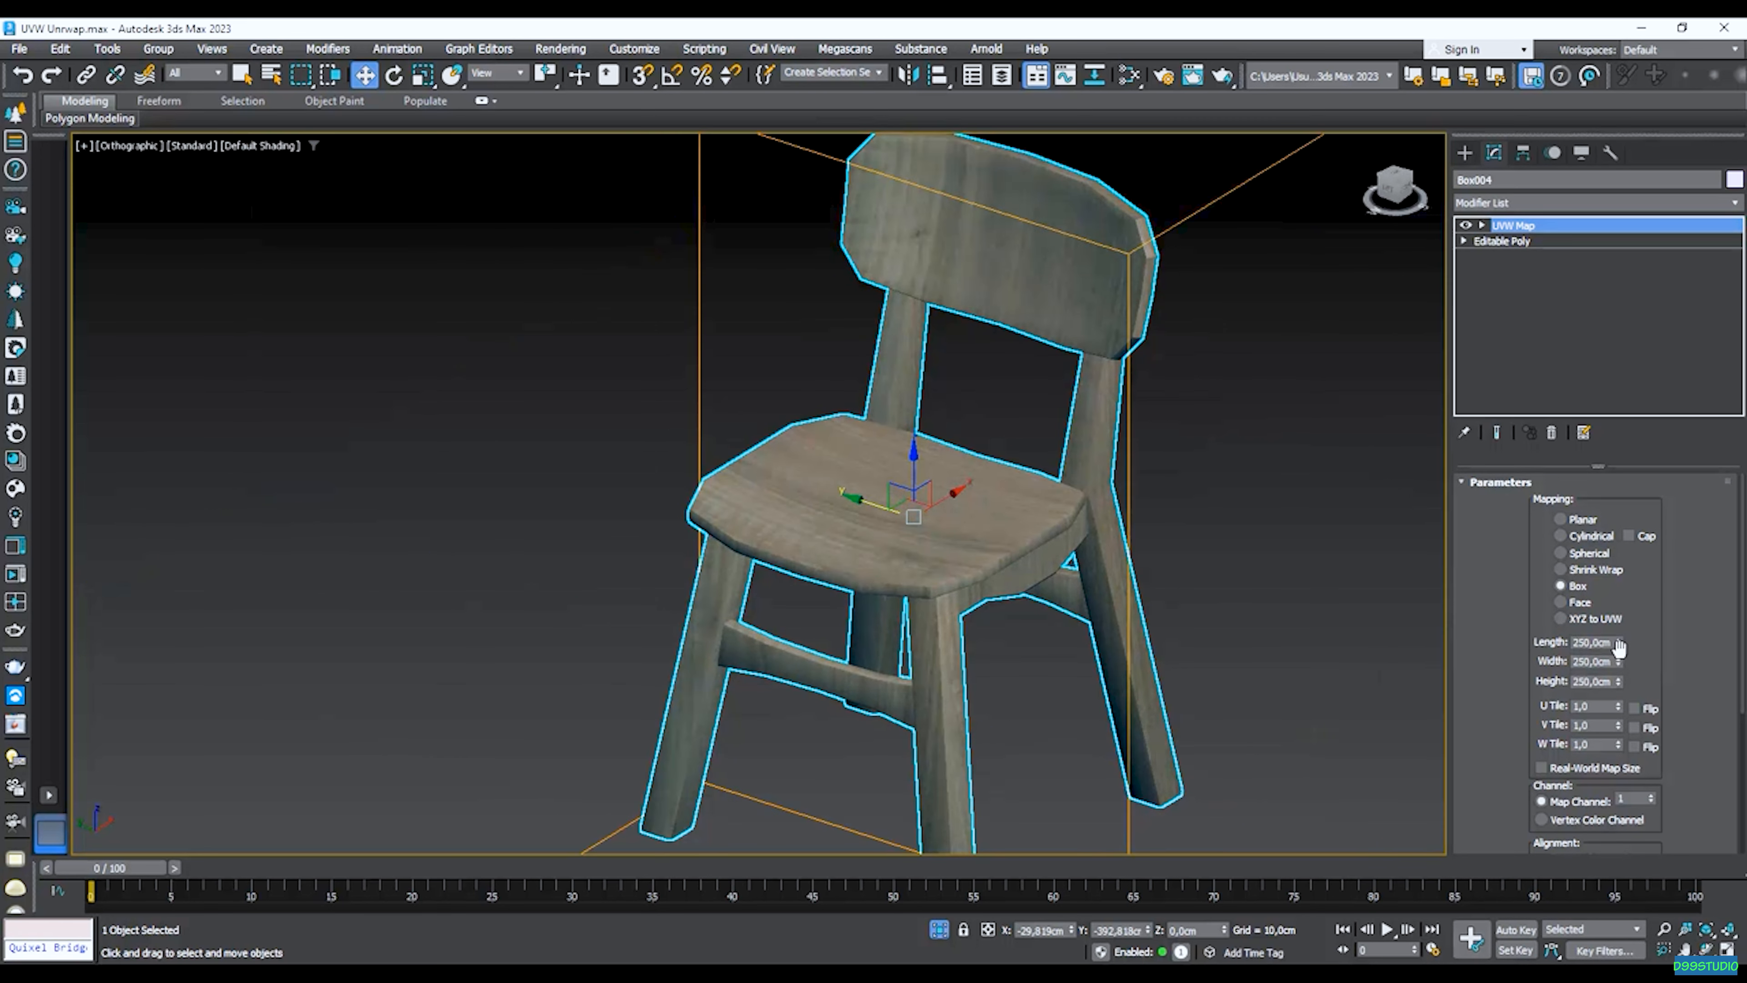
{"action": "double_click", "coordinate": [1598, 642]}
{"action": "left_click", "coordinate": [1641, 661]}
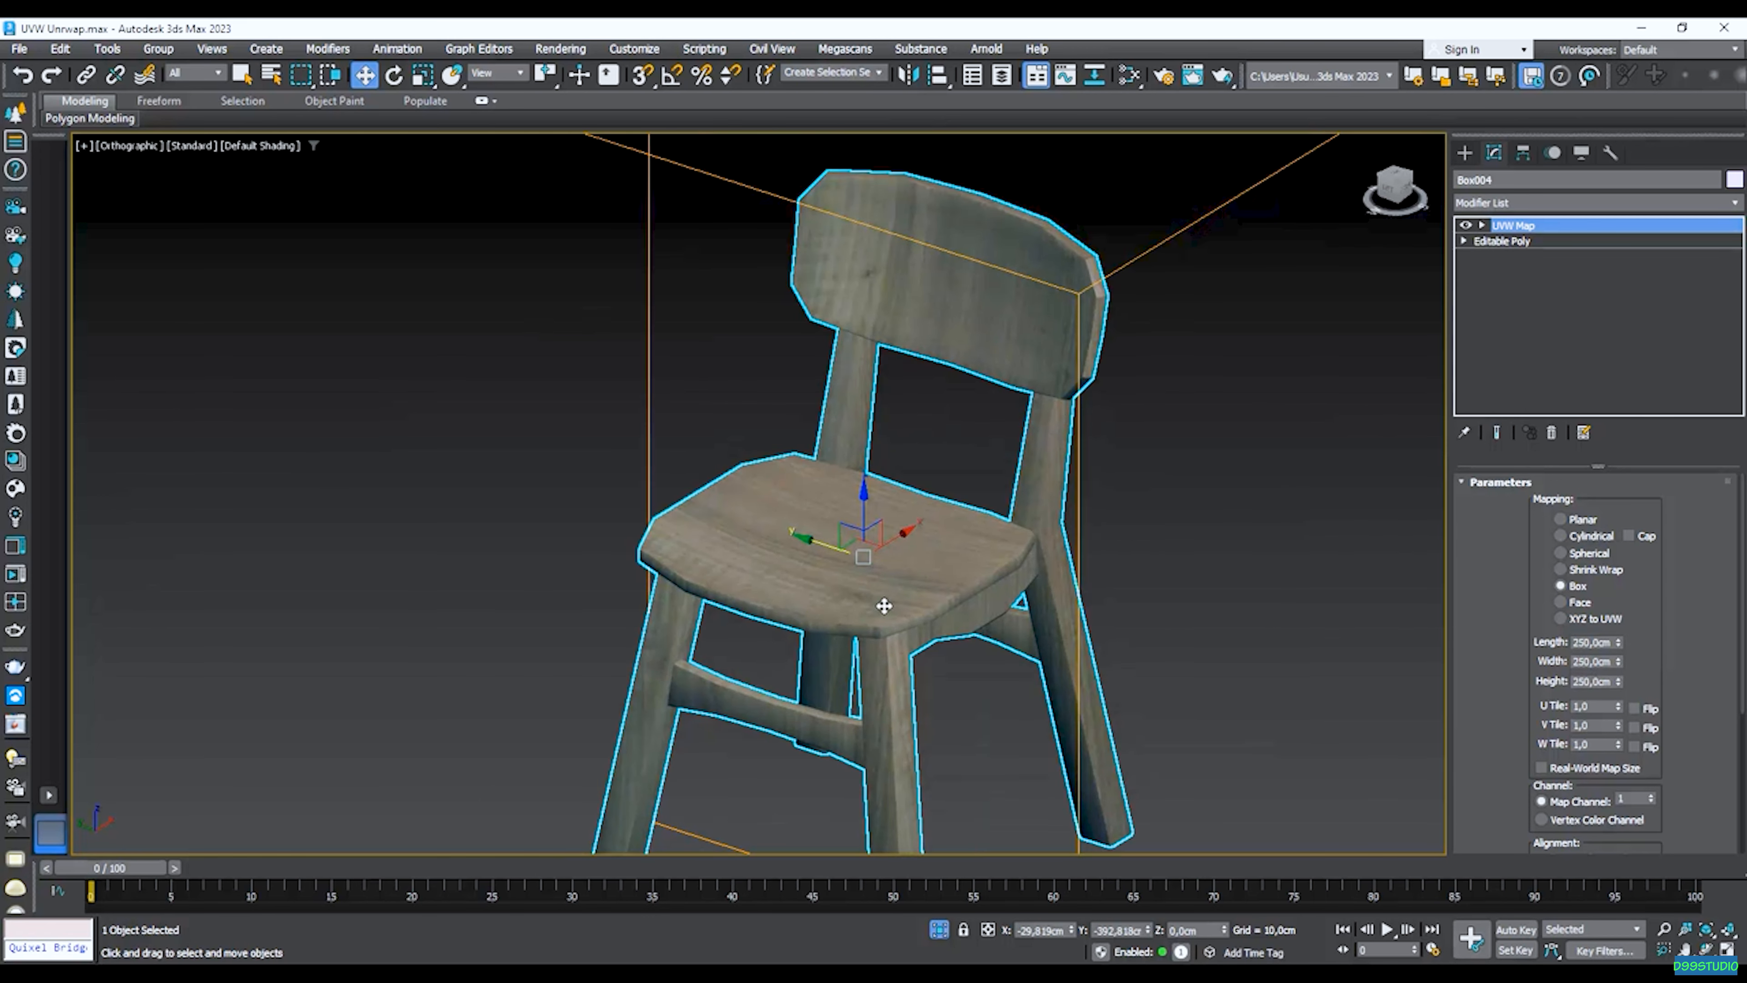
Examine the wood grain direction on the chair's seat, backrest and legs from several angles.
{"action": "scroll", "coordinate": [952, 654], "scroll_direction": "up", "scroll_amount": 2}
{"action": "middle_click_drag", "start_coordinate": [970, 599], "coordinate": [1020, 418], "text": "alt"}
{"action": "scroll", "coordinate": [1019, 418], "scroll_direction": "down", "scroll_amount": 2}
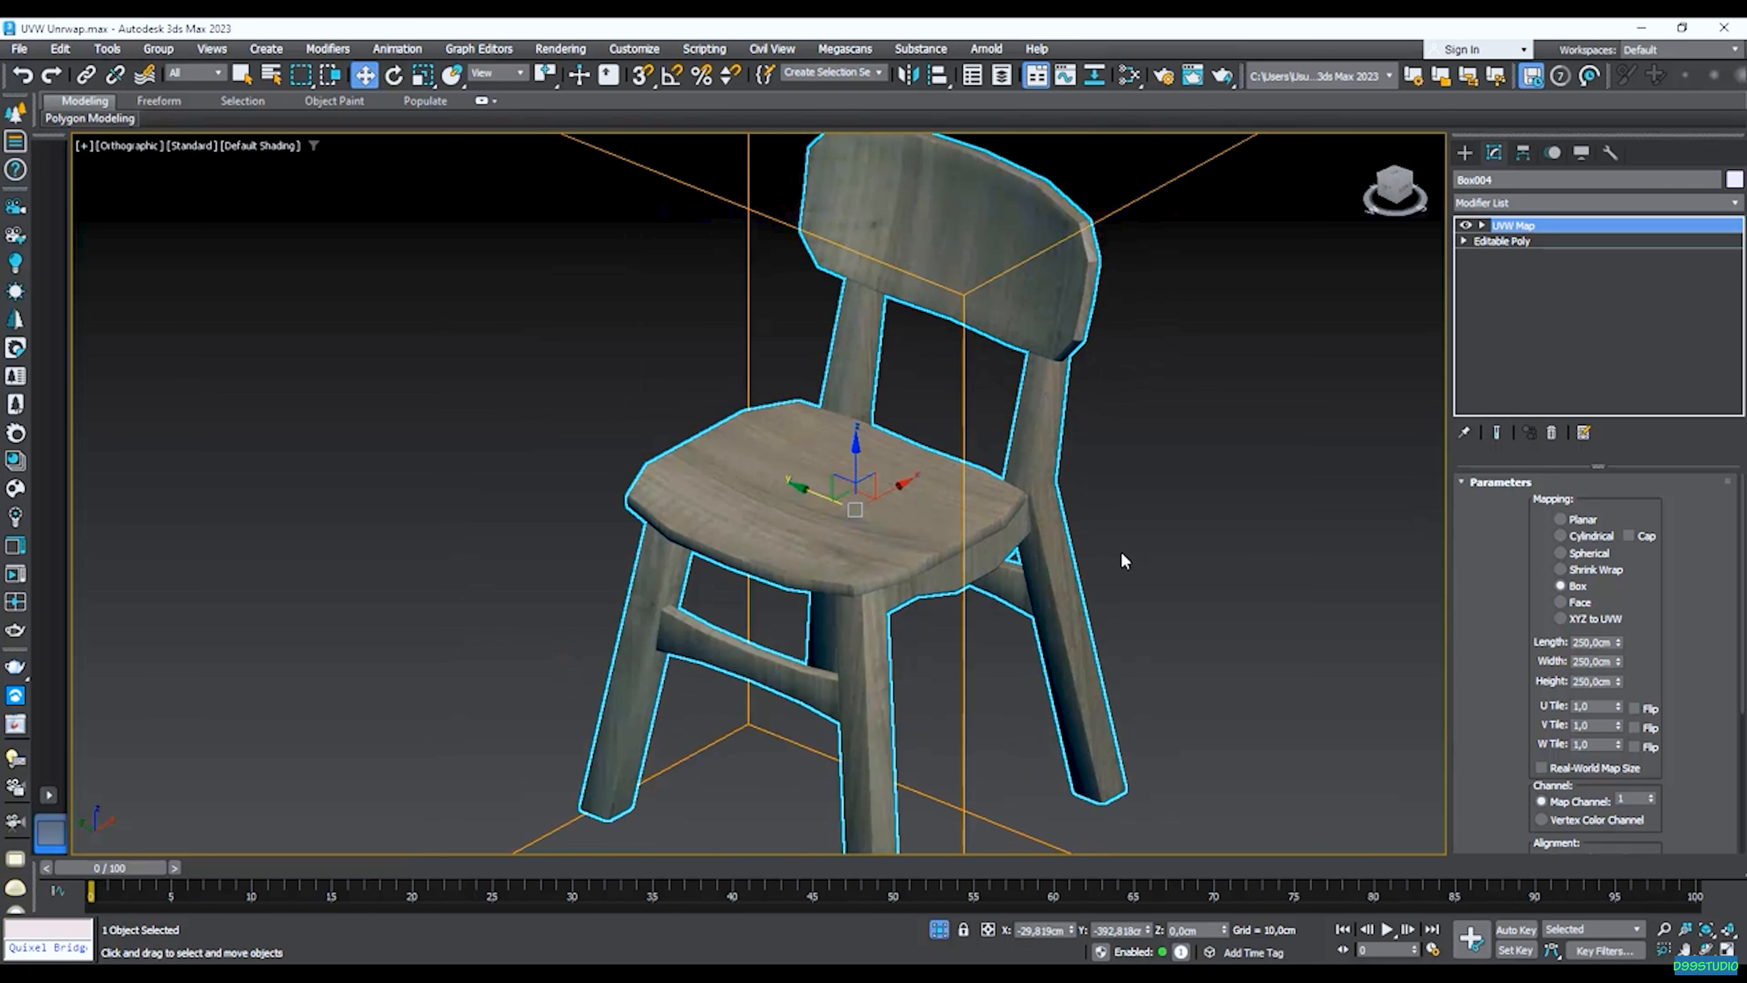
{"action": "scroll", "coordinate": [913, 633], "scroll_direction": "up", "scroll_amount": 2}
{"action": "middle_click_drag", "start_coordinate": [948, 585], "coordinate": [911, 565], "text": "alt"}
{"action": "scroll", "coordinate": [886, 508], "scroll_direction": "up", "scroll_amount": 2}
{"action": "middle_click_drag", "start_coordinate": [911, 565], "coordinate": [971, 593], "text": "alt"}
{"action": "scroll", "coordinate": [973, 593], "scroll_direction": "down", "scroll_amount": 3}
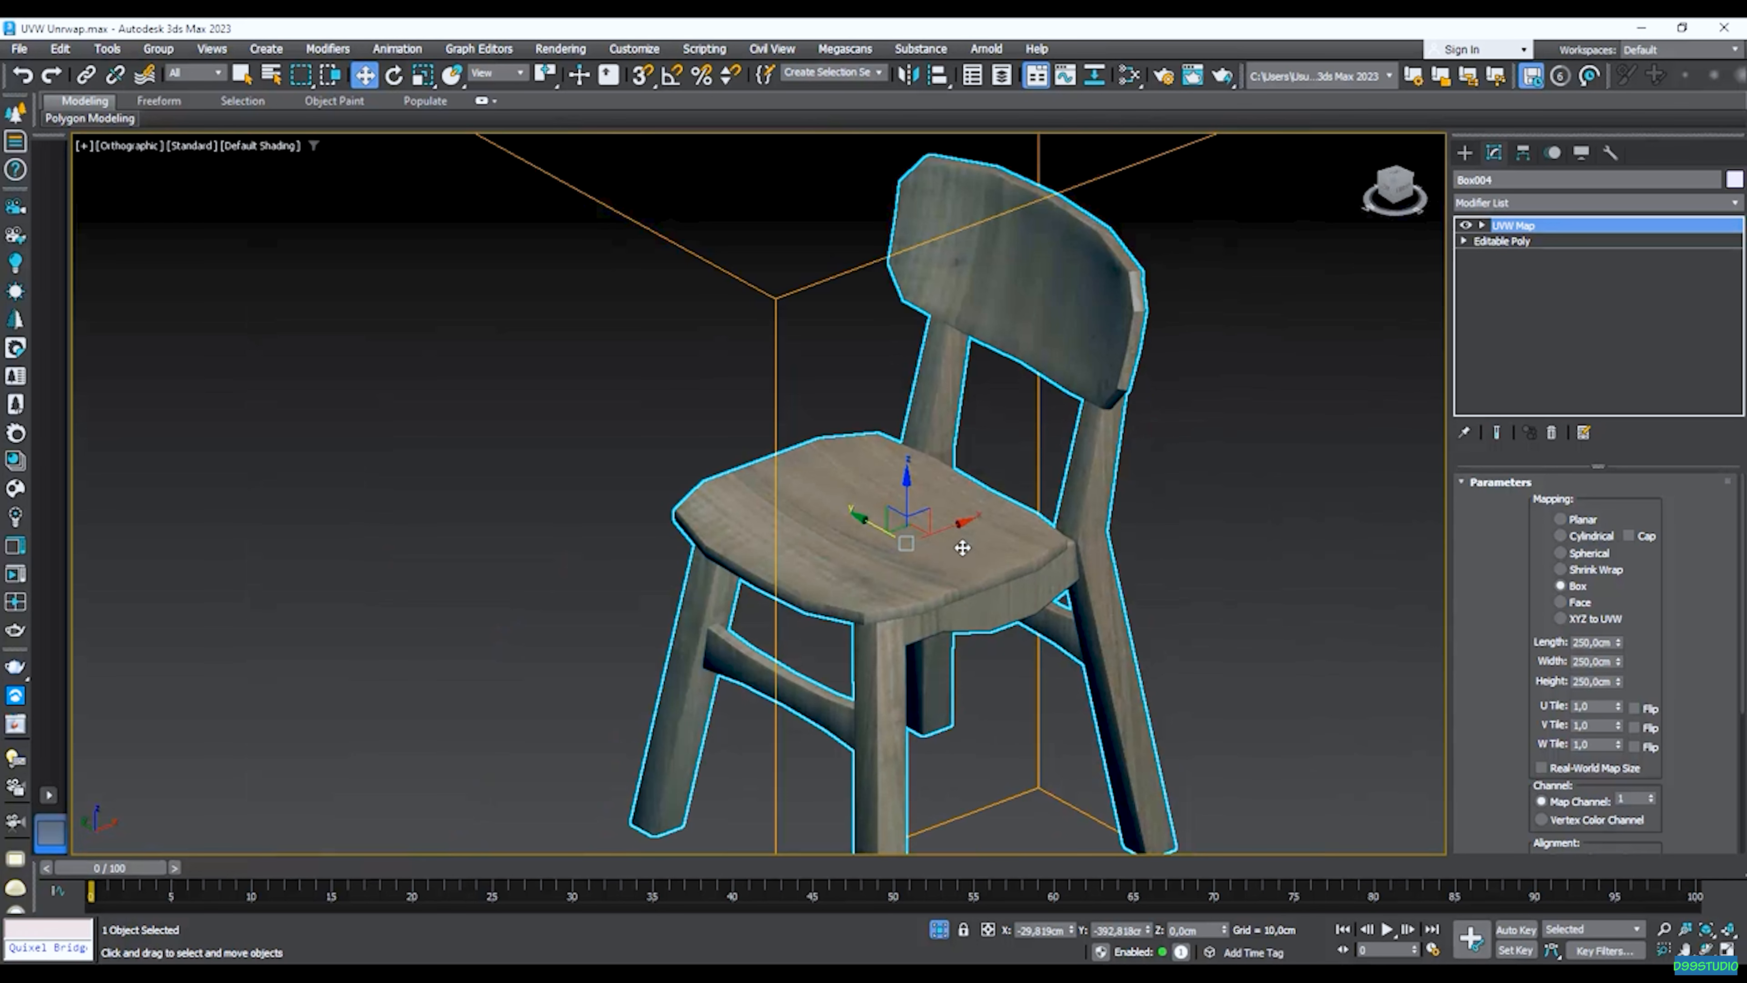
{"action": "middle_click_drag", "start_coordinate": [1013, 554], "coordinate": [943, 553]}
Activate the UVW Map gizmo and rotate it about a quarter turn around the Y axis with angle snapping enabled.
{"action": "left_click", "coordinate": [1484, 228]}
{"action": "left_click", "coordinate": [1531, 241]}
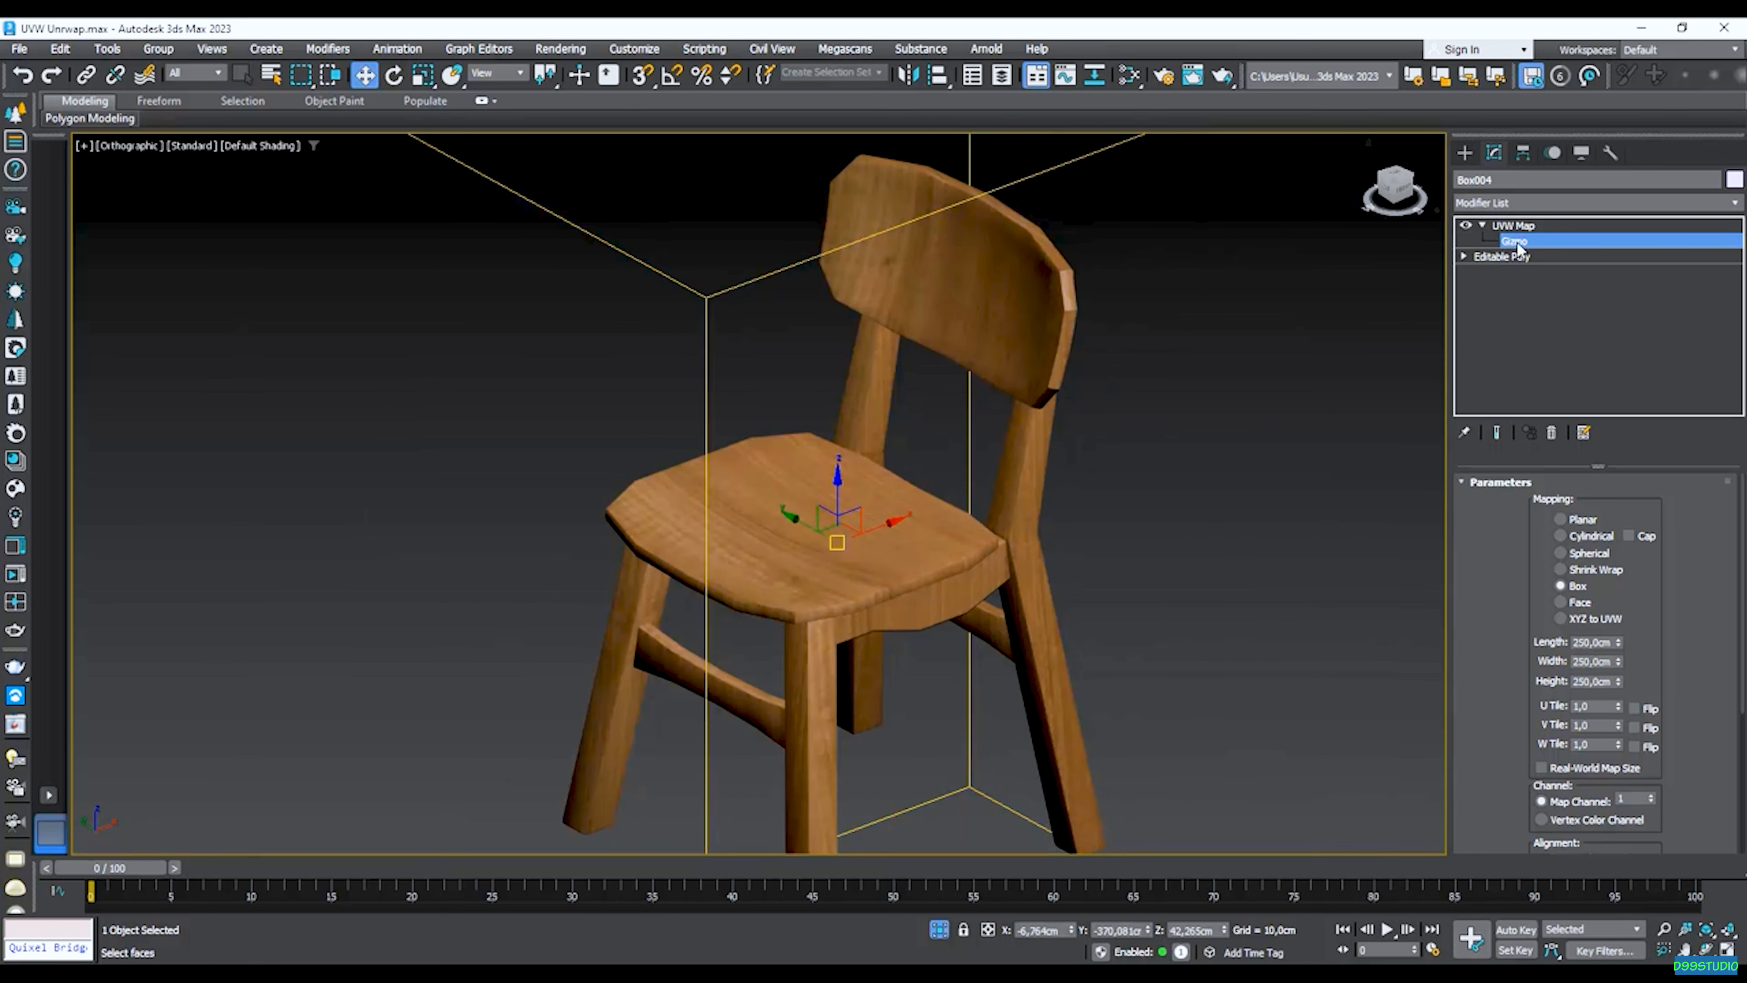
{"action": "key", "text": "e"}
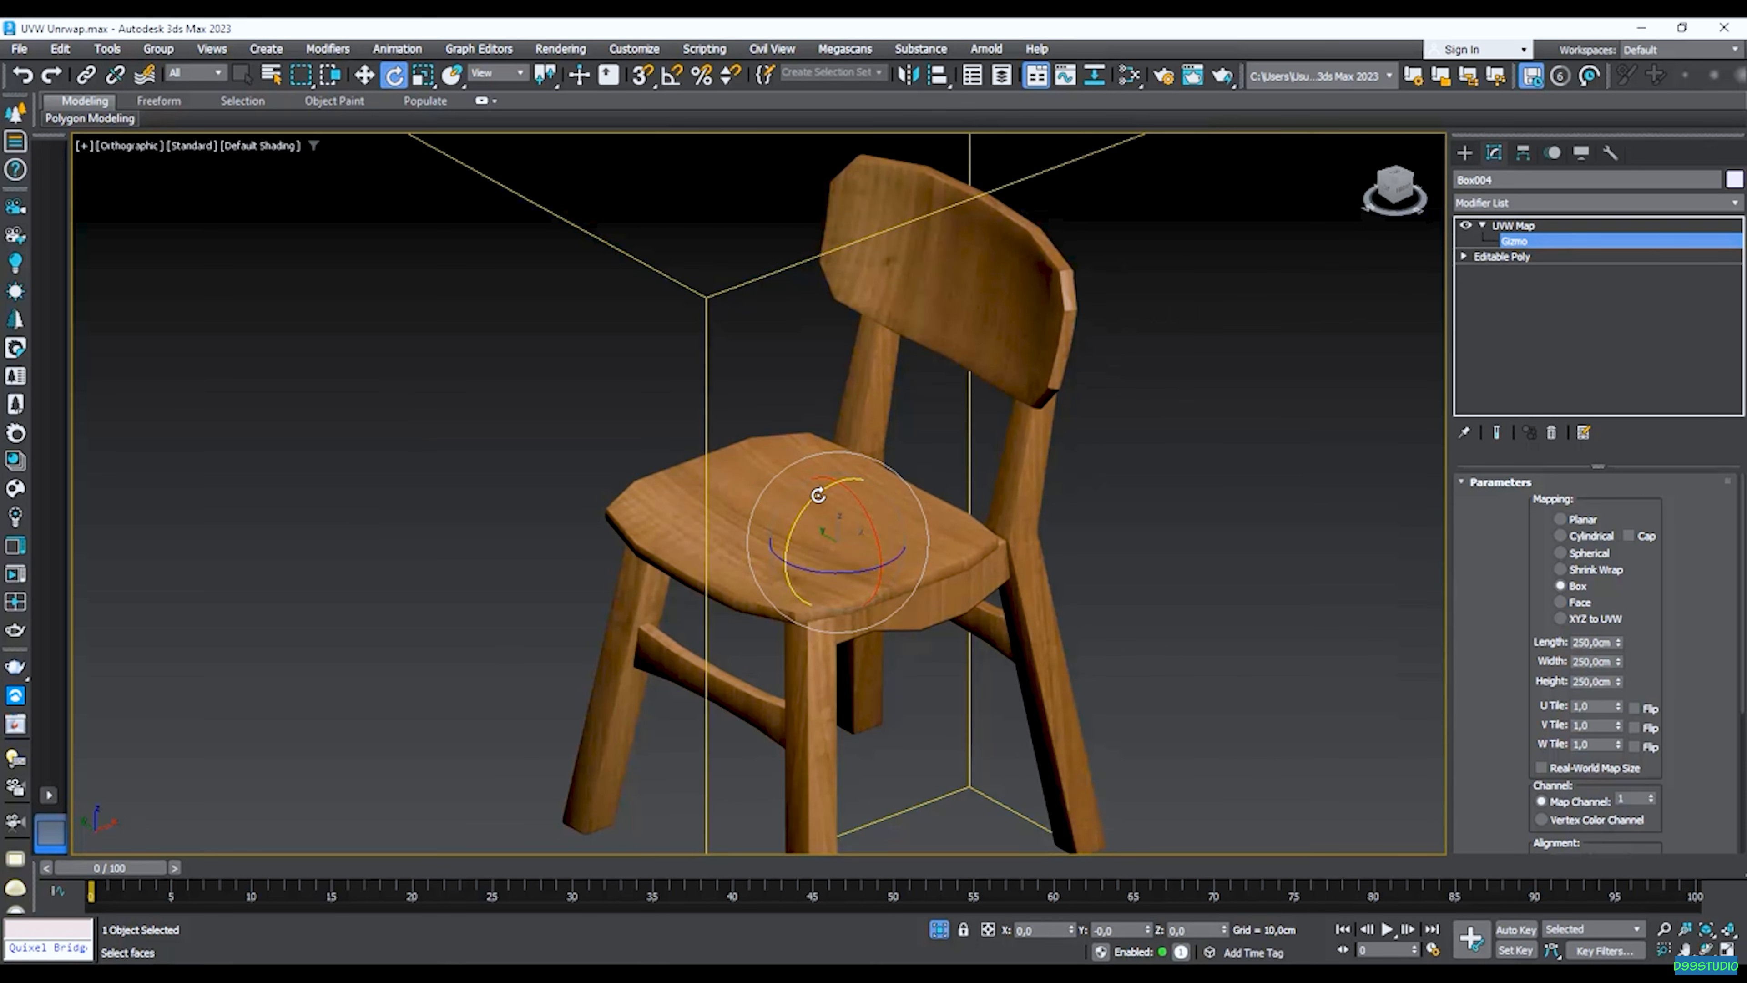
{"action": "left_click", "coordinate": [672, 74]}
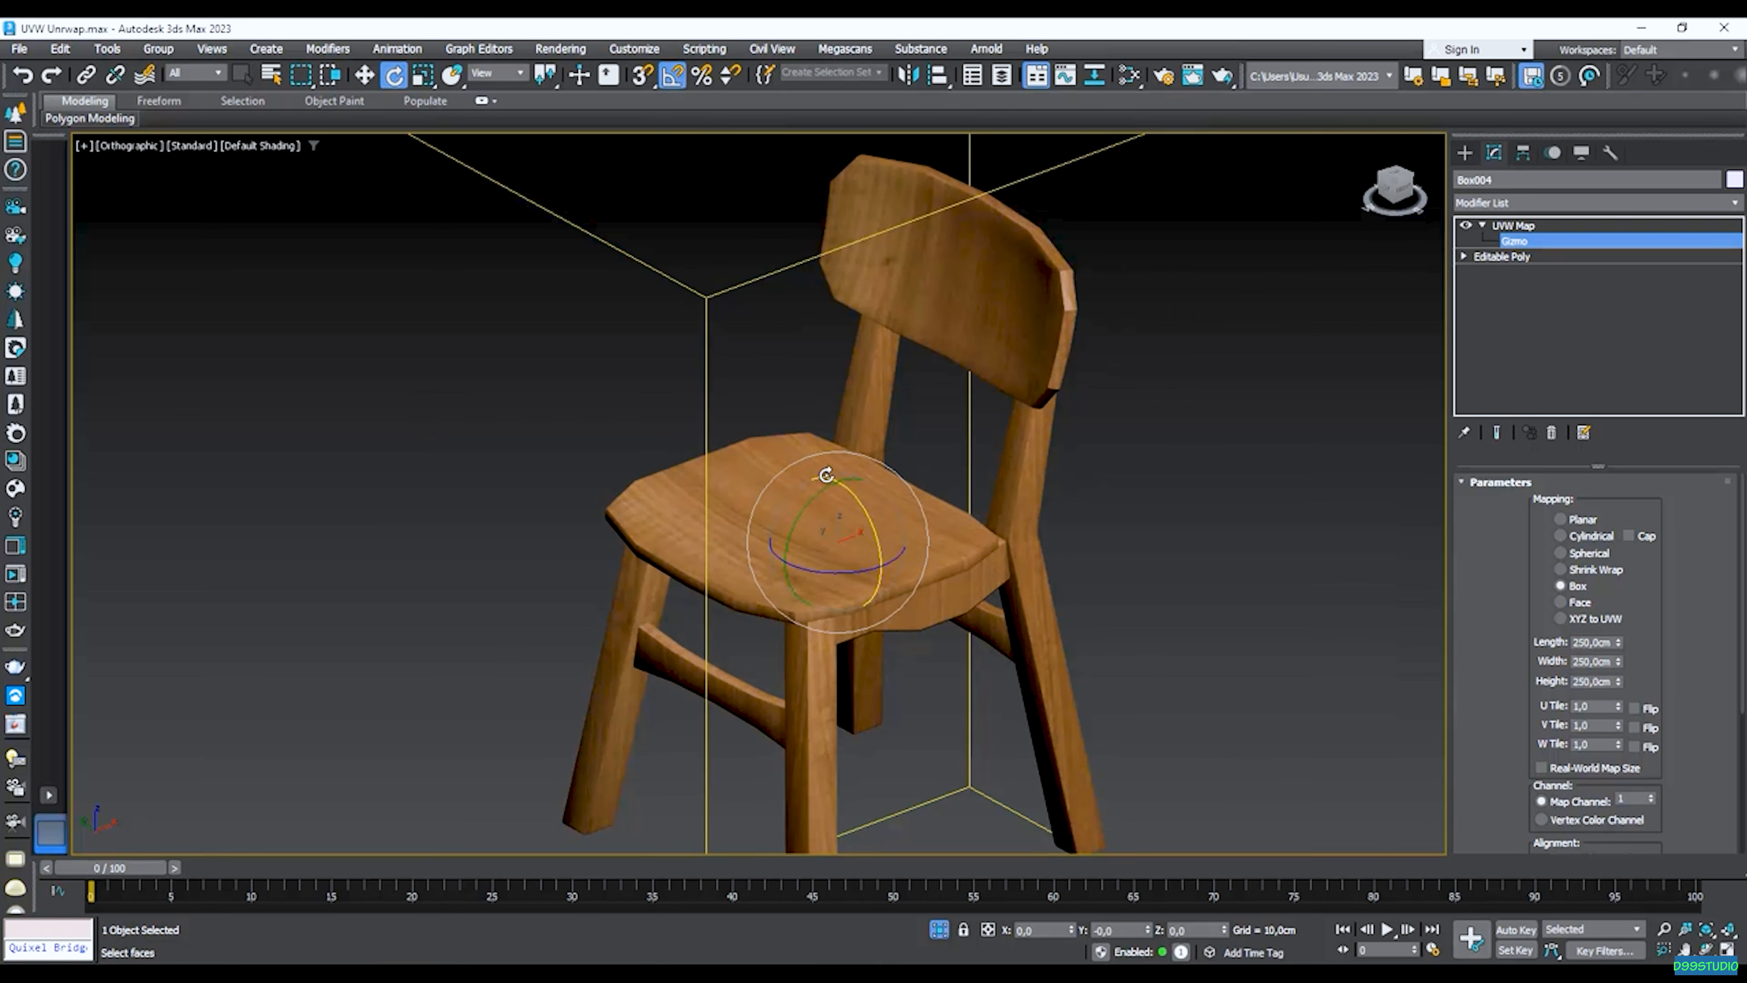
{"action": "left_click_drag", "start_coordinate": [810, 503], "coordinate": [759, 577]}
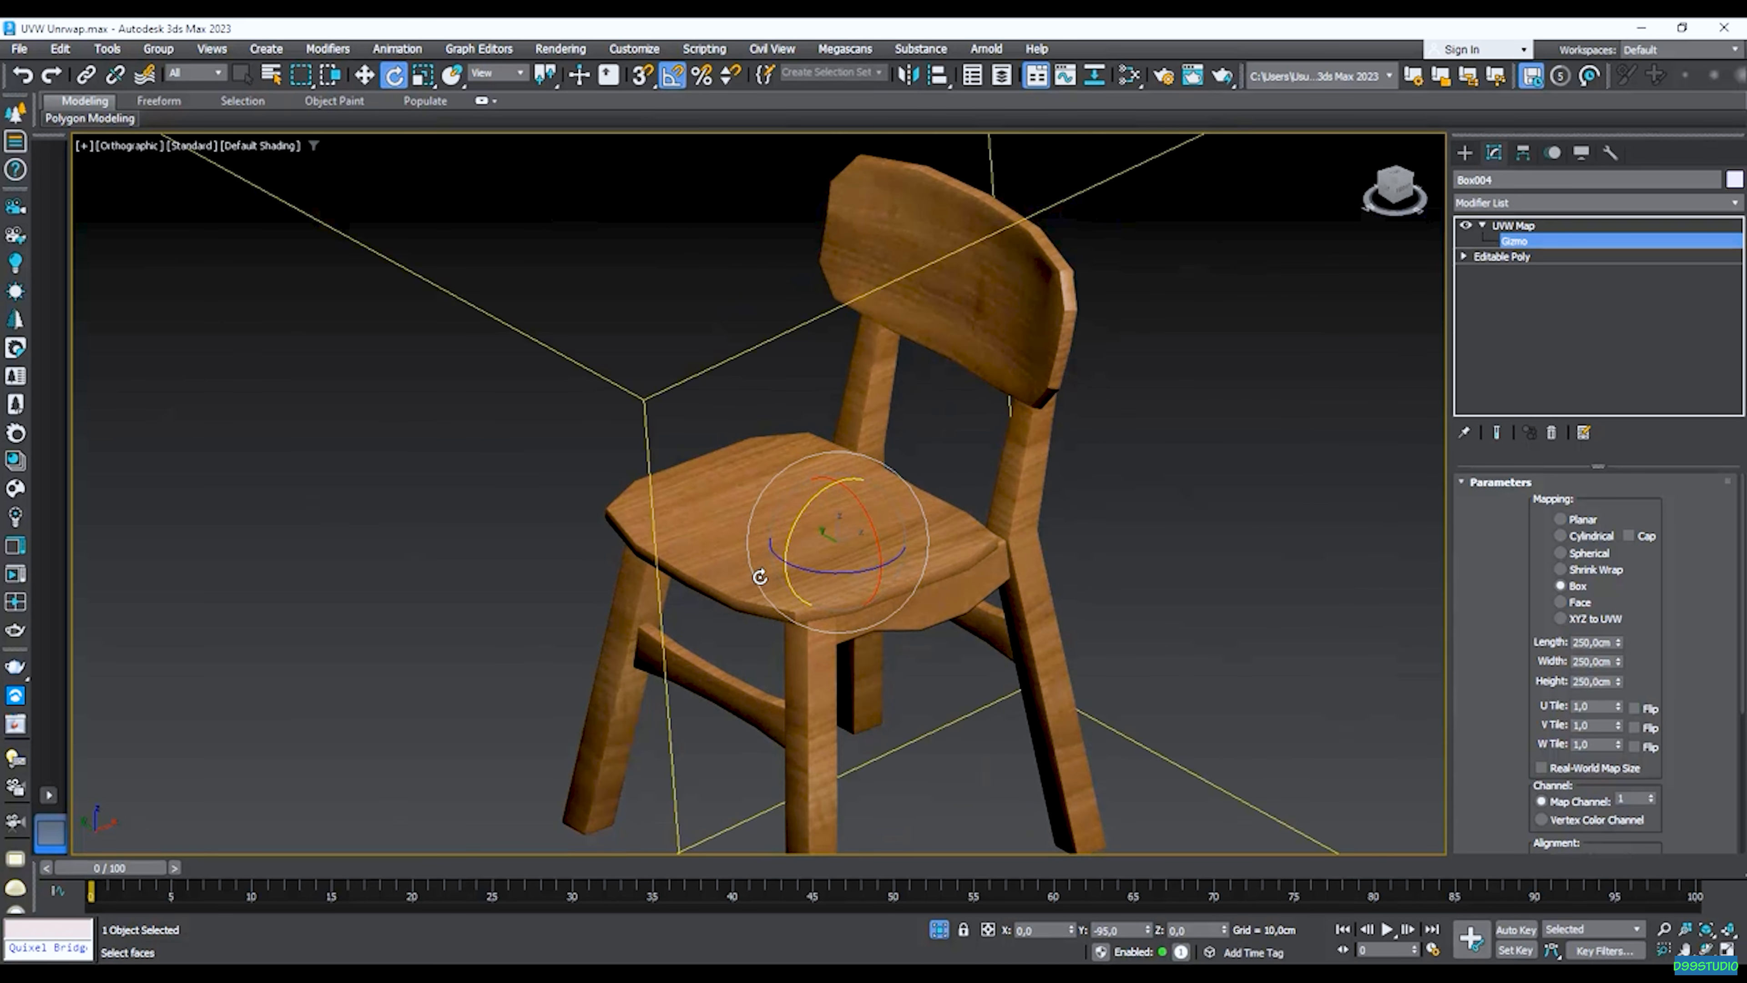
{"action": "middle_click_drag", "start_coordinate": [820, 512], "coordinate": [792, 488], "text": "alt"}
{"action": "left_click_drag", "start_coordinate": [796, 501], "coordinate": [795, 495]}
Examine the wood grain direction on the chair's seat, side rail, legs and crossbars up close.
{"action": "scroll", "coordinate": [795, 495], "scroll_direction": "down", "scroll_amount": 5}
{"action": "scroll", "coordinate": [897, 519], "scroll_direction": "up", "scroll_amount": 5}
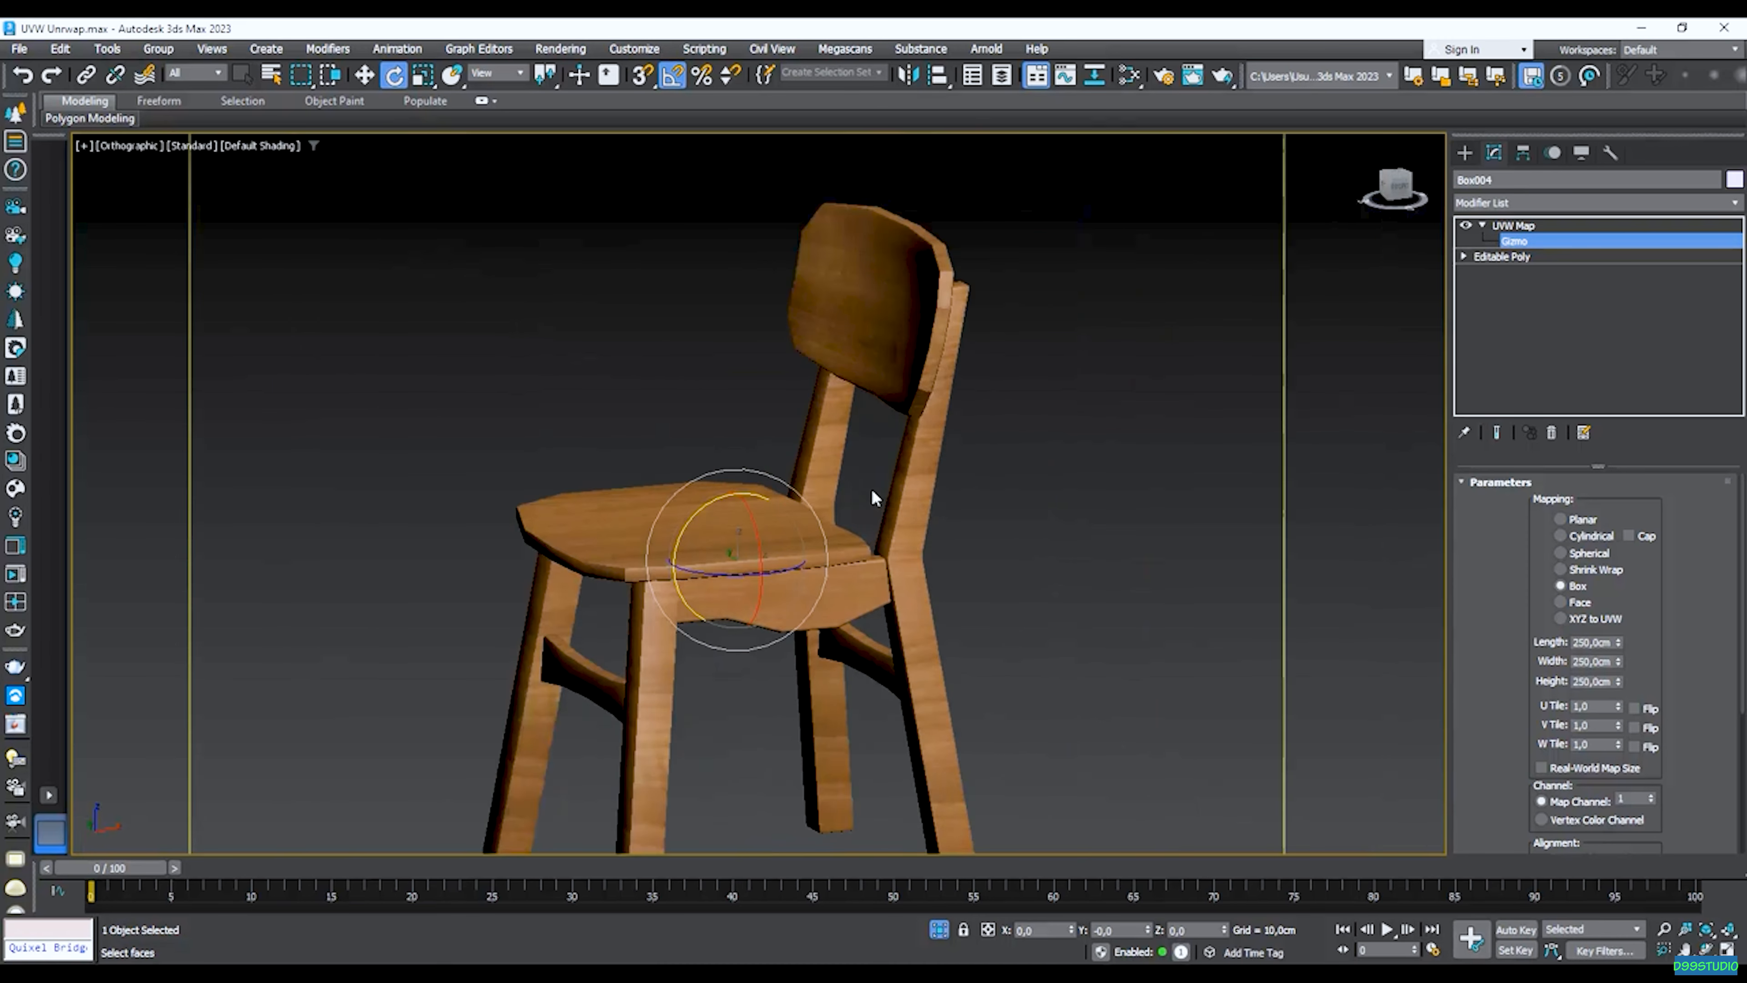
{"action": "scroll", "coordinate": [975, 415], "scroll_direction": "up", "scroll_amount": 3}
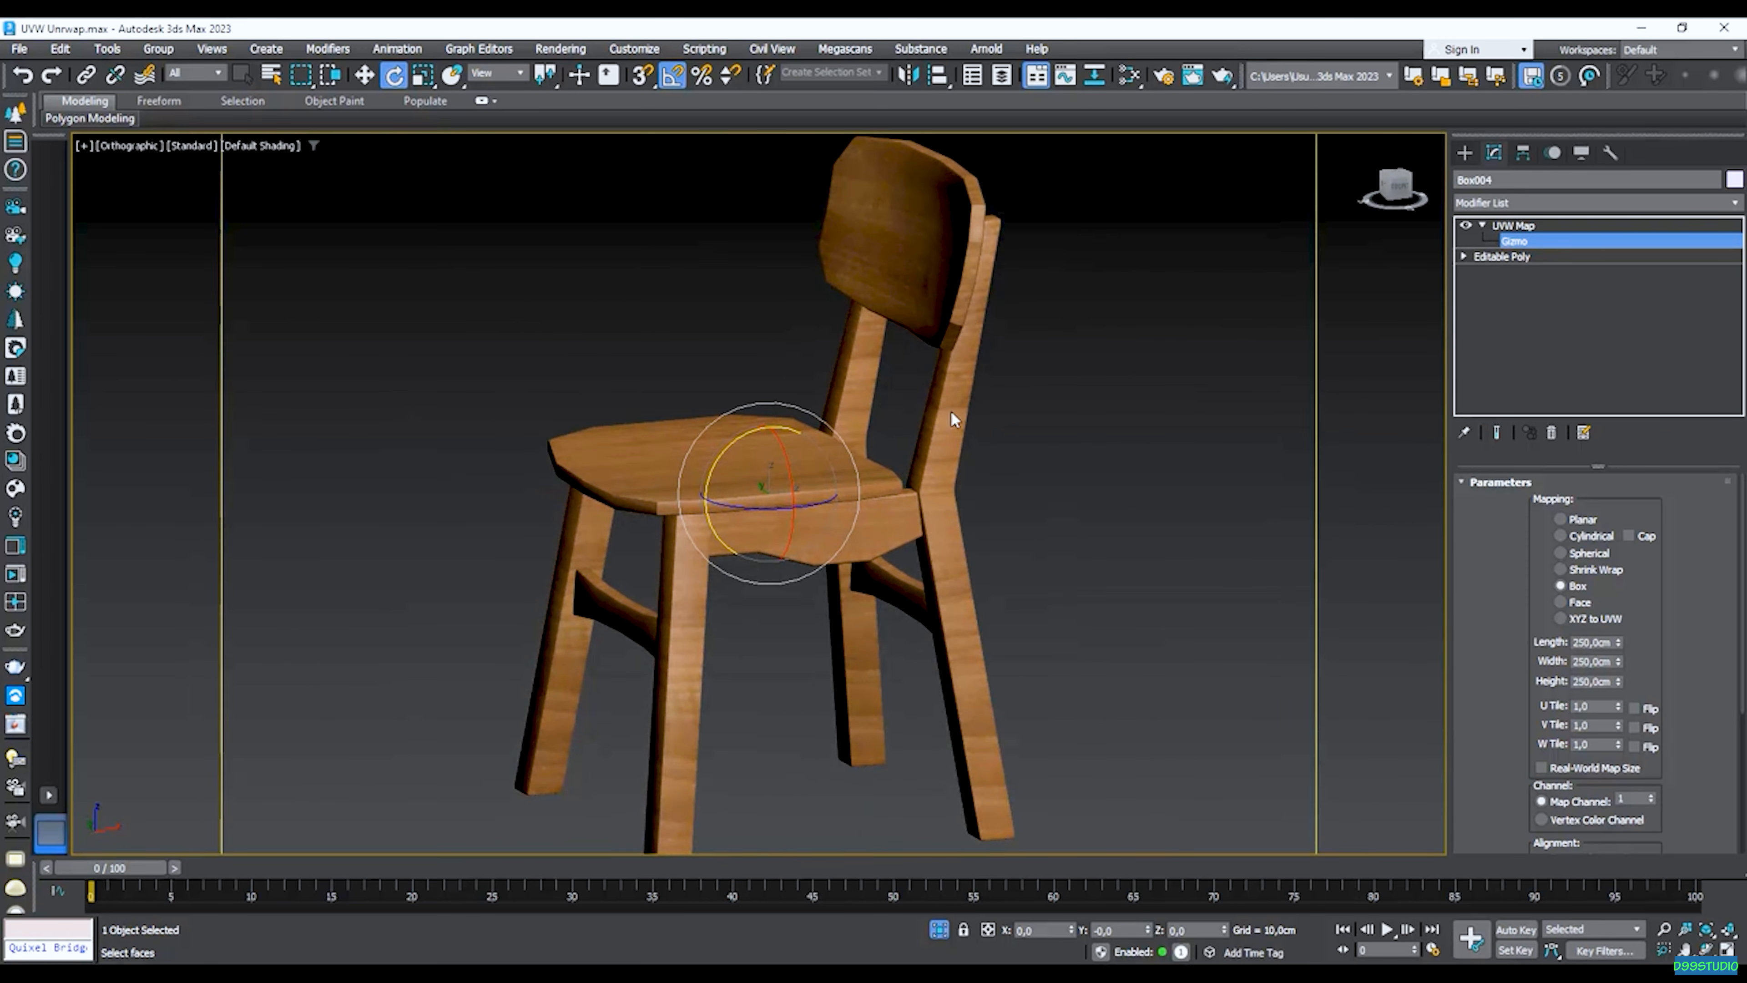
{"action": "middle_click_drag", "start_coordinate": [556, 774], "coordinate": [659, 618]}
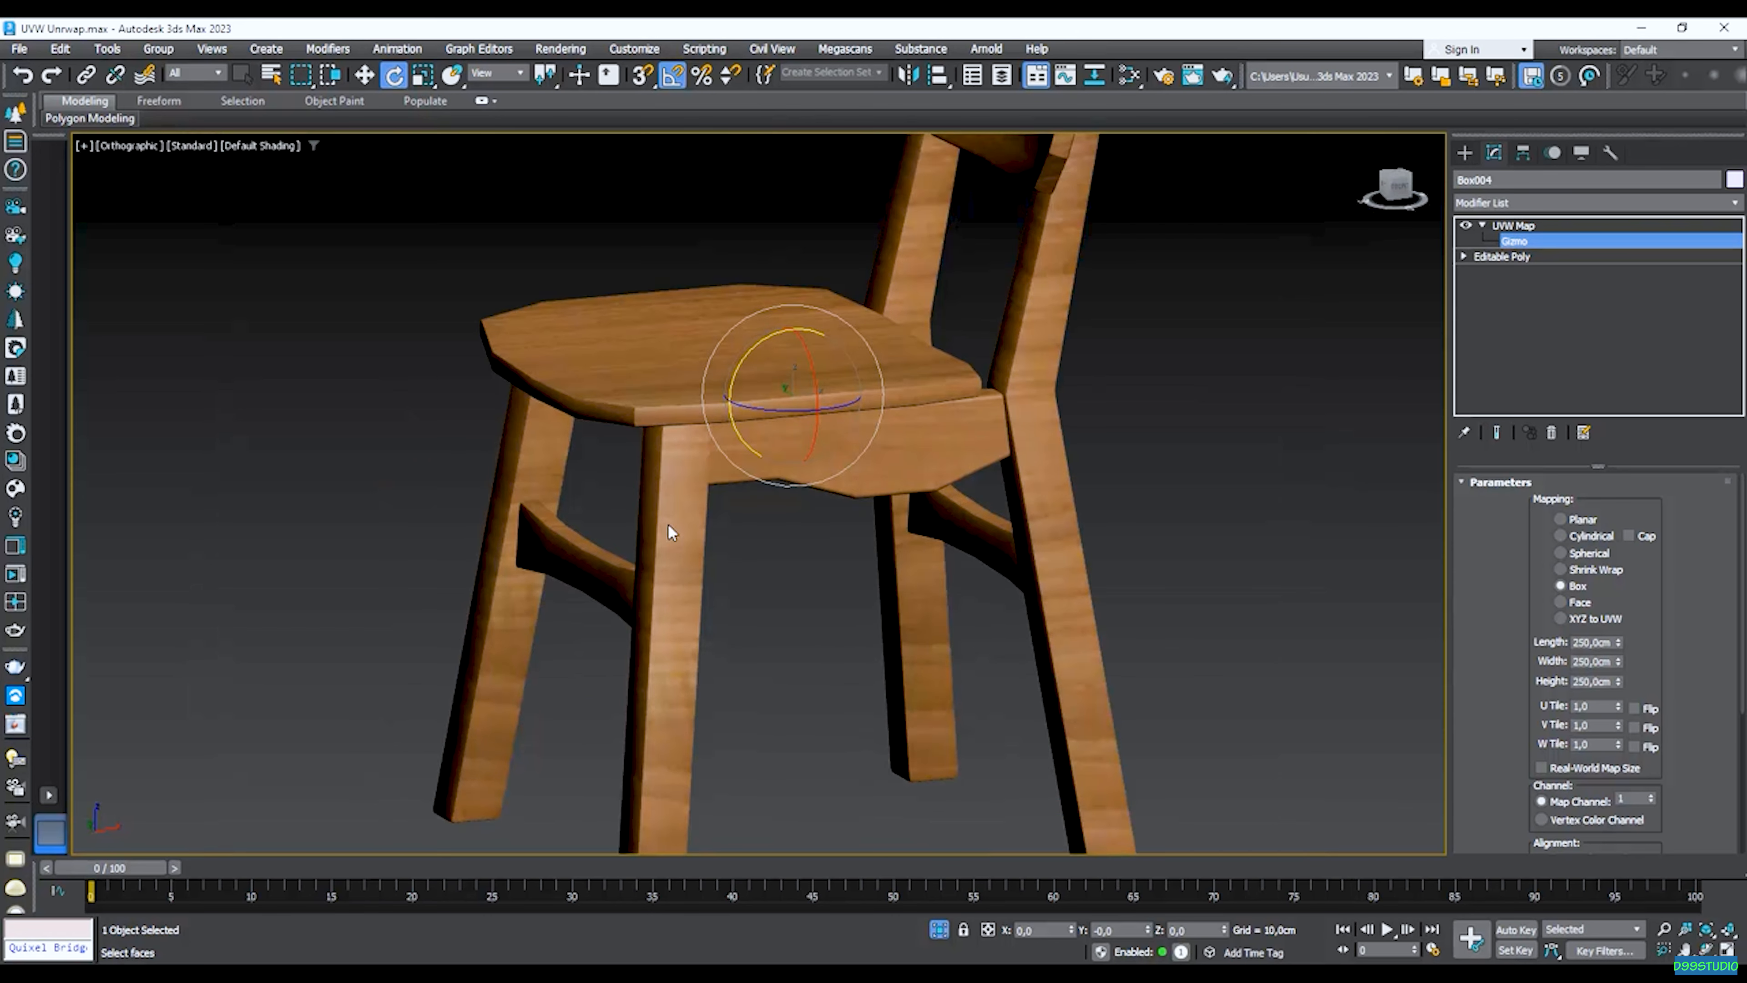
{"action": "middle_click_drag", "start_coordinate": [812, 428], "coordinate": [830, 456], "text": "alt"}
{"action": "scroll", "coordinate": [872, 472], "scroll_direction": "up", "scroll_amount": 4}
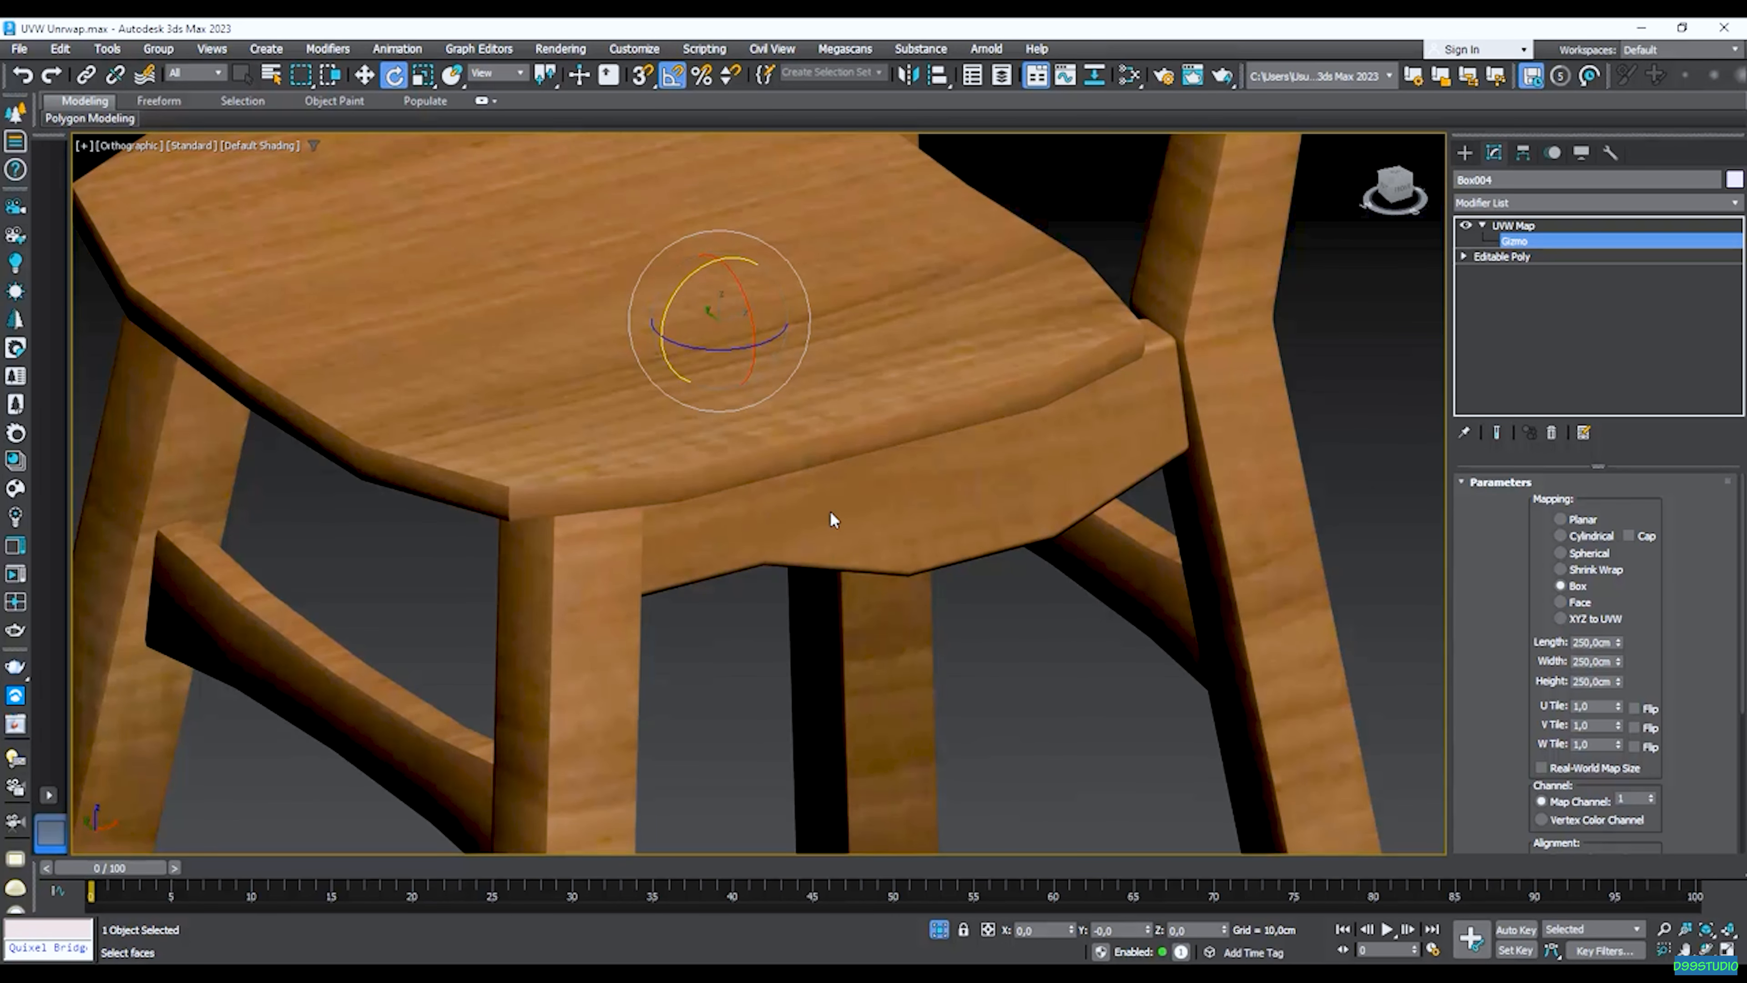
{"action": "scroll", "coordinate": [838, 496], "scroll_direction": "down", "scroll_amount": 3}
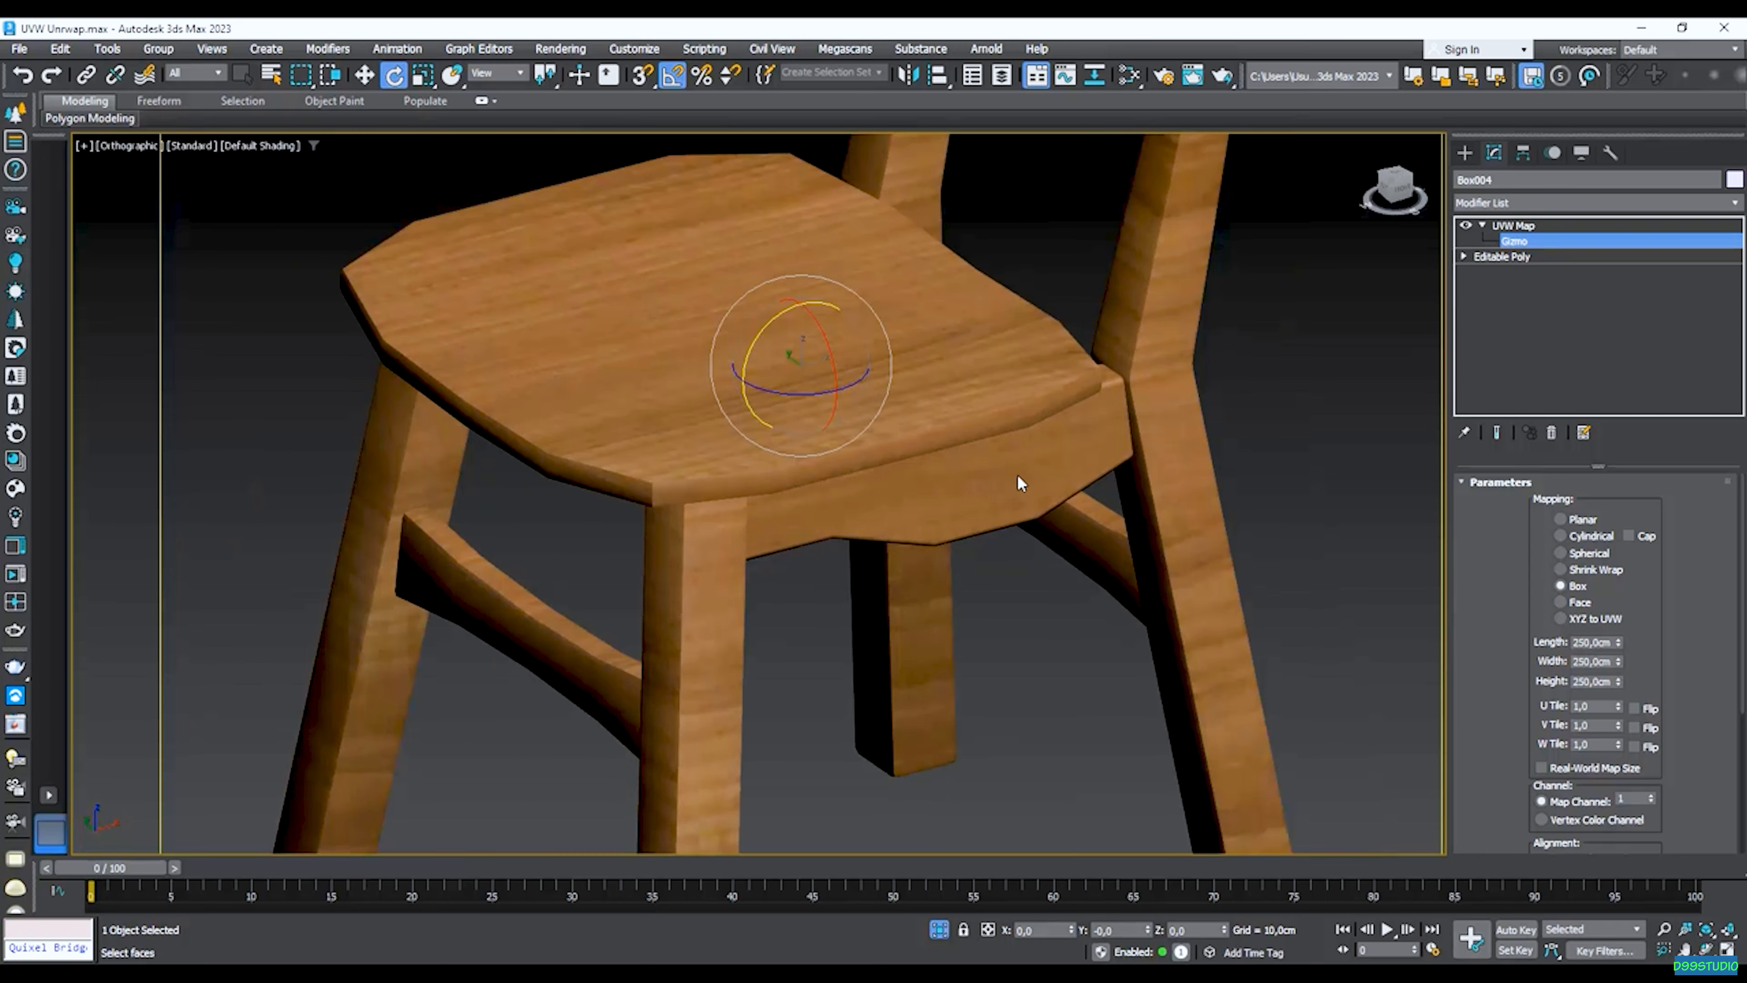
{"action": "scroll", "coordinate": [455, 589], "scroll_direction": "up", "scroll_amount": 6}
{"action": "middle_click_drag", "start_coordinate": [571, 607], "coordinate": [577, 596], "text": "alt"}
{"action": "middle_click_drag", "start_coordinate": [857, 391], "coordinate": [556, 595]}
{"action": "middle_click_drag", "start_coordinate": [996, 427], "coordinate": [807, 507]}
{"action": "scroll", "coordinate": [998, 440], "scroll_direction": "up", "scroll_amount": 2}
{"action": "scroll", "coordinate": [1035, 445], "scroll_direction": "up", "scroll_amount": 2}
{"action": "scroll", "coordinate": [688, 511], "scroll_direction": "down", "scroll_amount": 4}
{"action": "middle_click_drag", "start_coordinate": [662, 530], "coordinate": [910, 473]}
{"action": "scroll", "coordinate": [910, 474], "scroll_direction": "down", "scroll_amount": 1}
Rotate the UVW Map gizmo again so the wood grain runs lengthwise along the chair's legs.
{"action": "middle_click_drag", "start_coordinate": [810, 496], "coordinate": [777, 417], "text": "alt"}
{"action": "left_click_drag", "start_coordinate": [782, 411], "coordinate": [740, 488]}
{"action": "middle_click_drag", "start_coordinate": [739, 487], "coordinate": [921, 666], "text": "alt"}
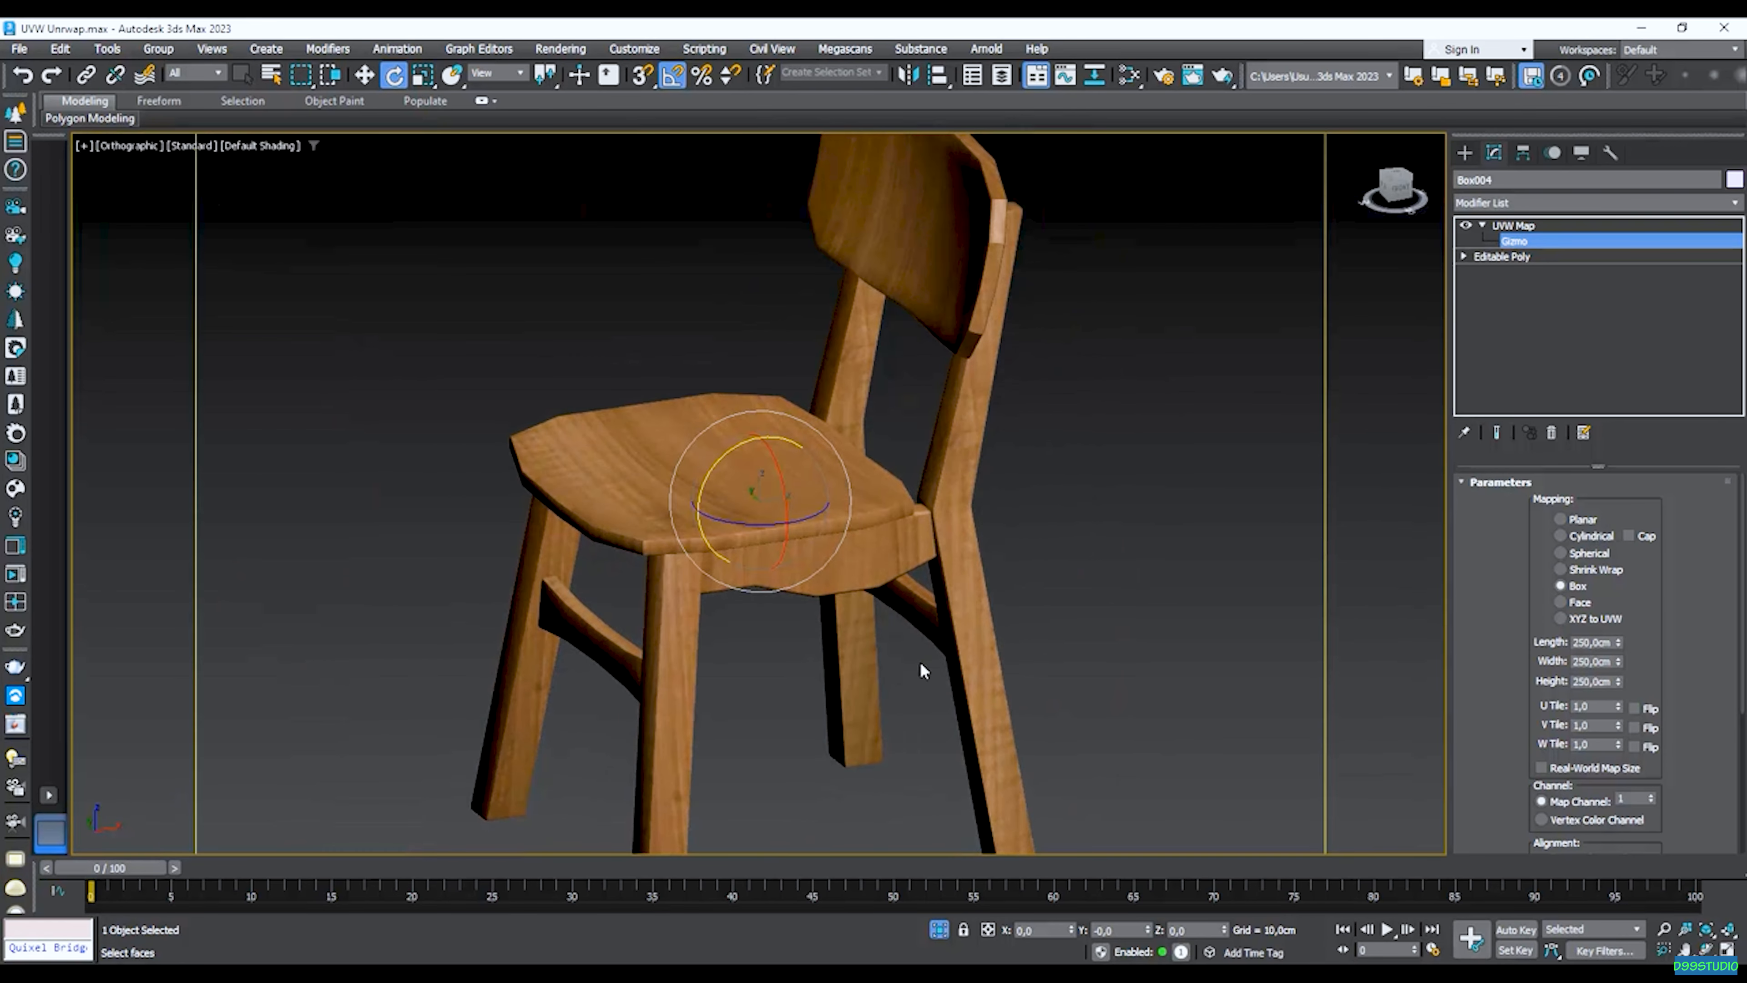
{"action": "scroll", "coordinate": [980, 671], "scroll_direction": "up", "scroll_amount": 4}
{"action": "scroll", "coordinate": [961, 559], "scroll_direction": "down", "scroll_amount": 4}
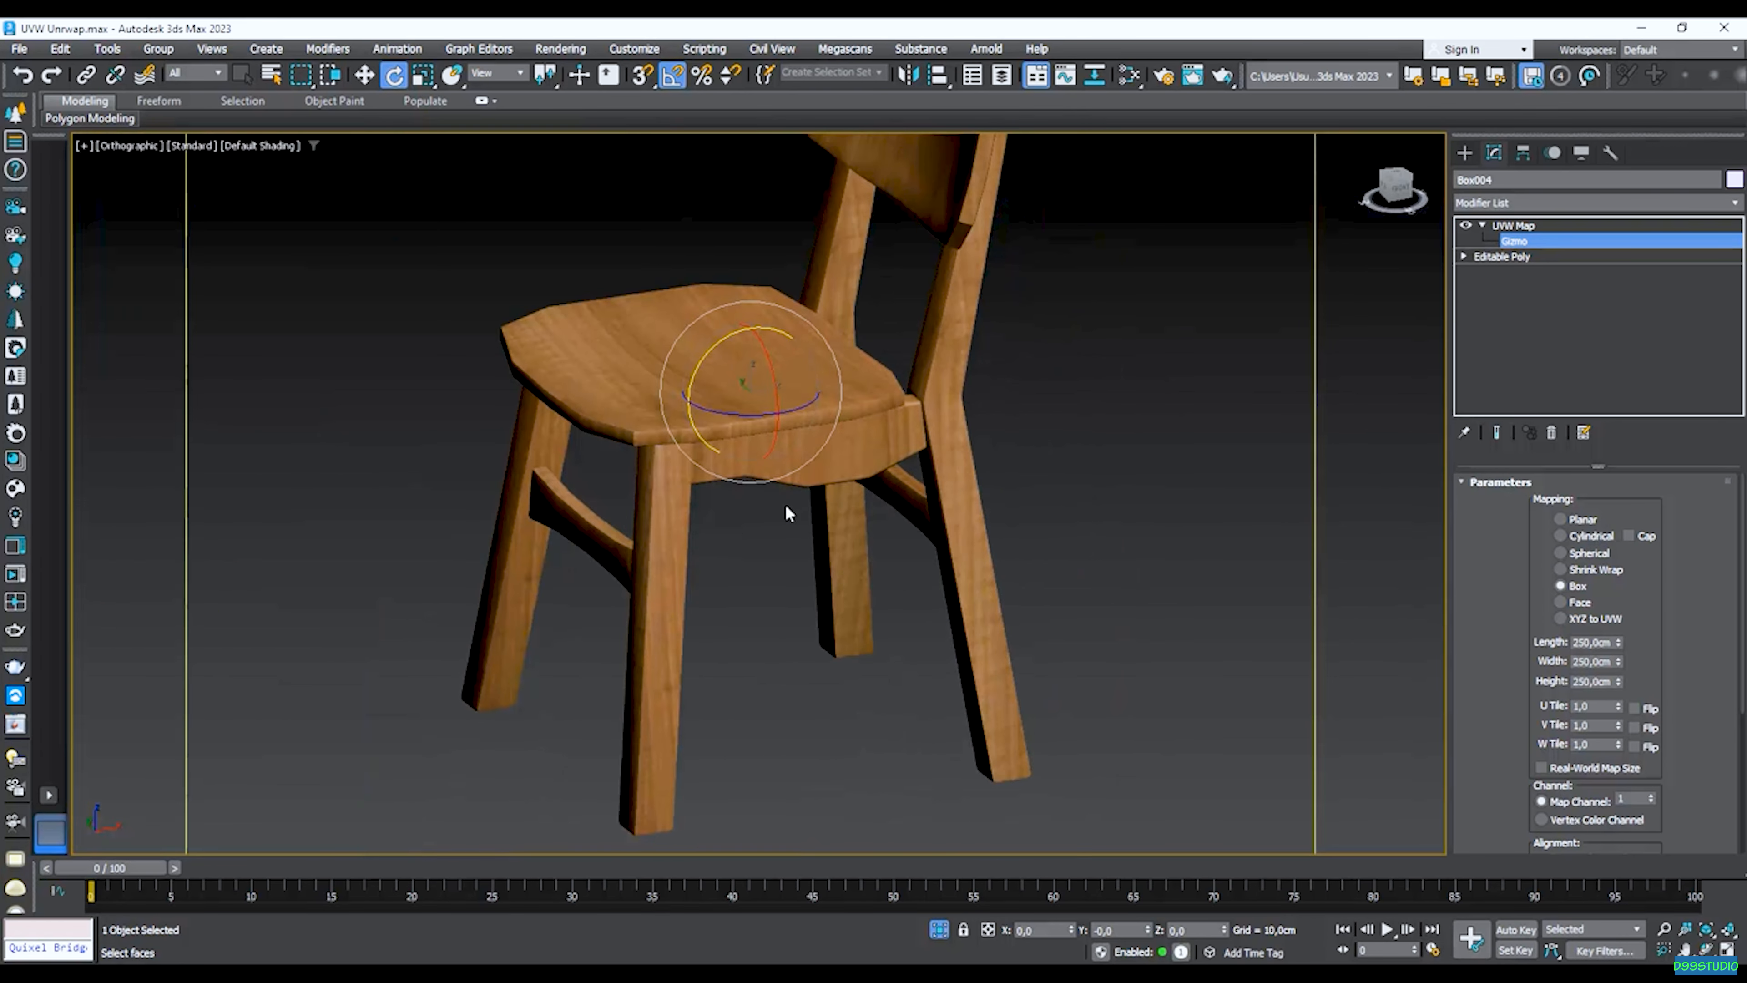
{"action": "scroll", "coordinate": [719, 468], "scroll_direction": "up", "scroll_amount": 5}
{"action": "scroll", "coordinate": [922, 482], "scroll_direction": "down", "scroll_amount": 2}
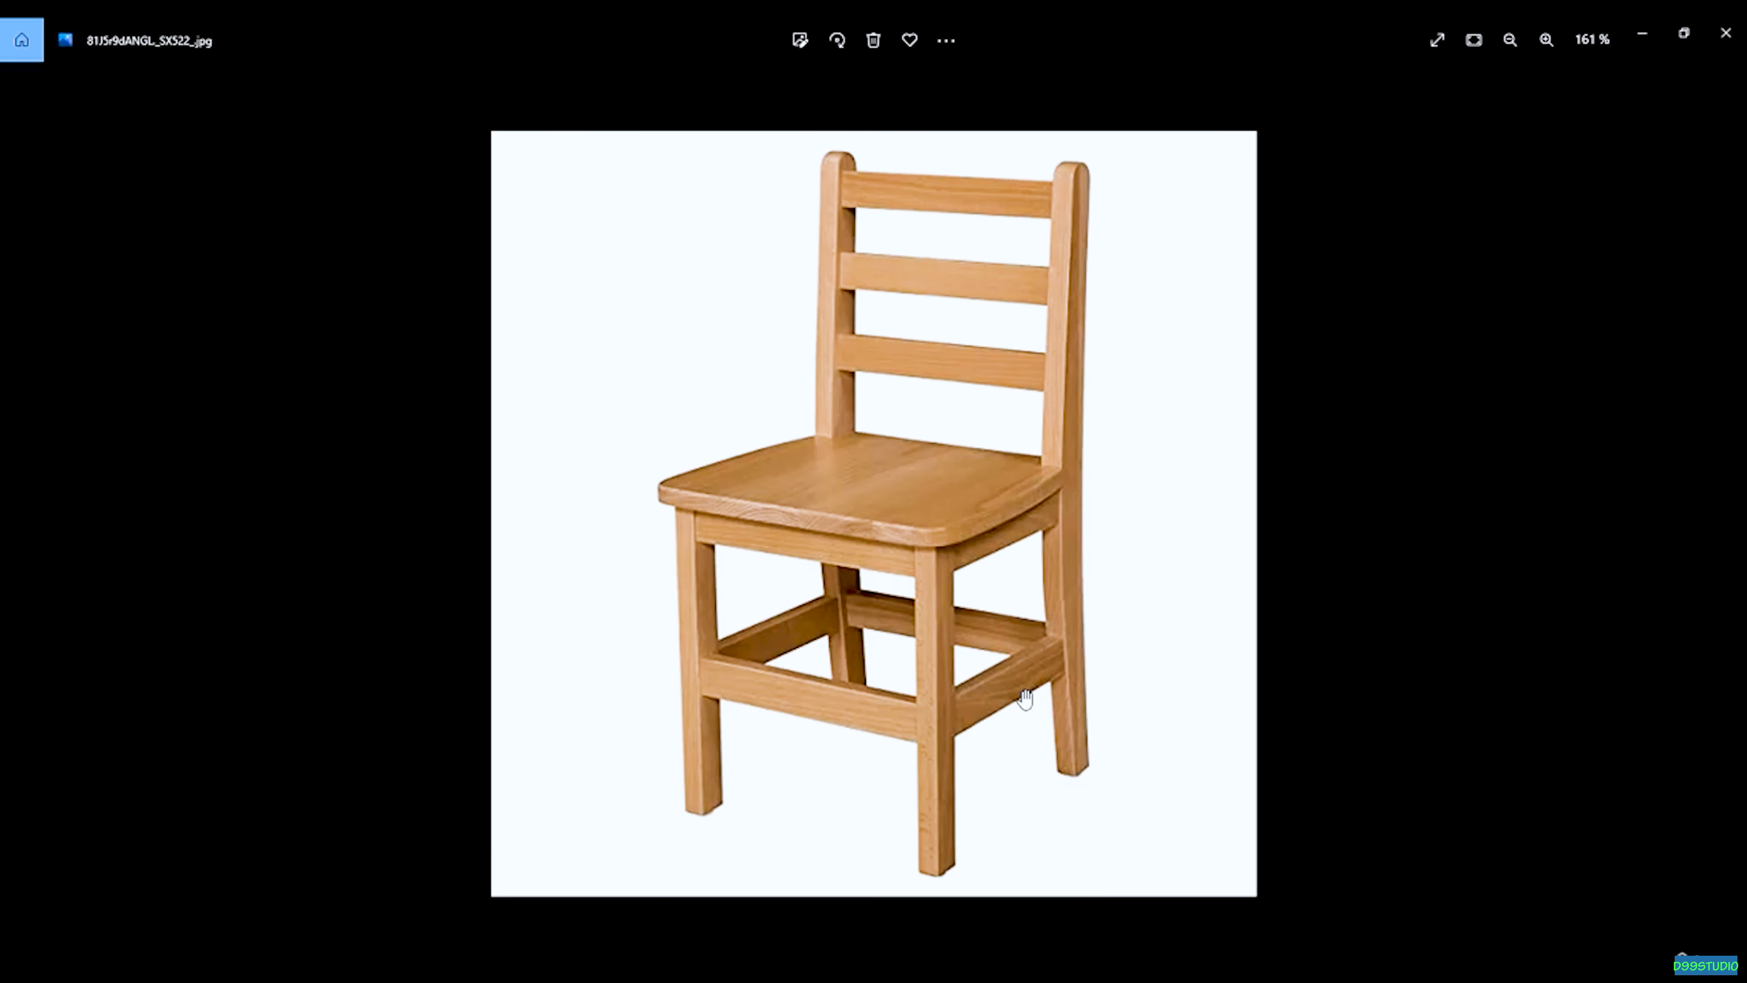
Examine the grain direction on the seat, rails and legs in the reference photo of a wooden chair.
{"action": "scroll", "coordinate": [1080, 716], "scroll_direction": "up", "scroll_amount": 2}
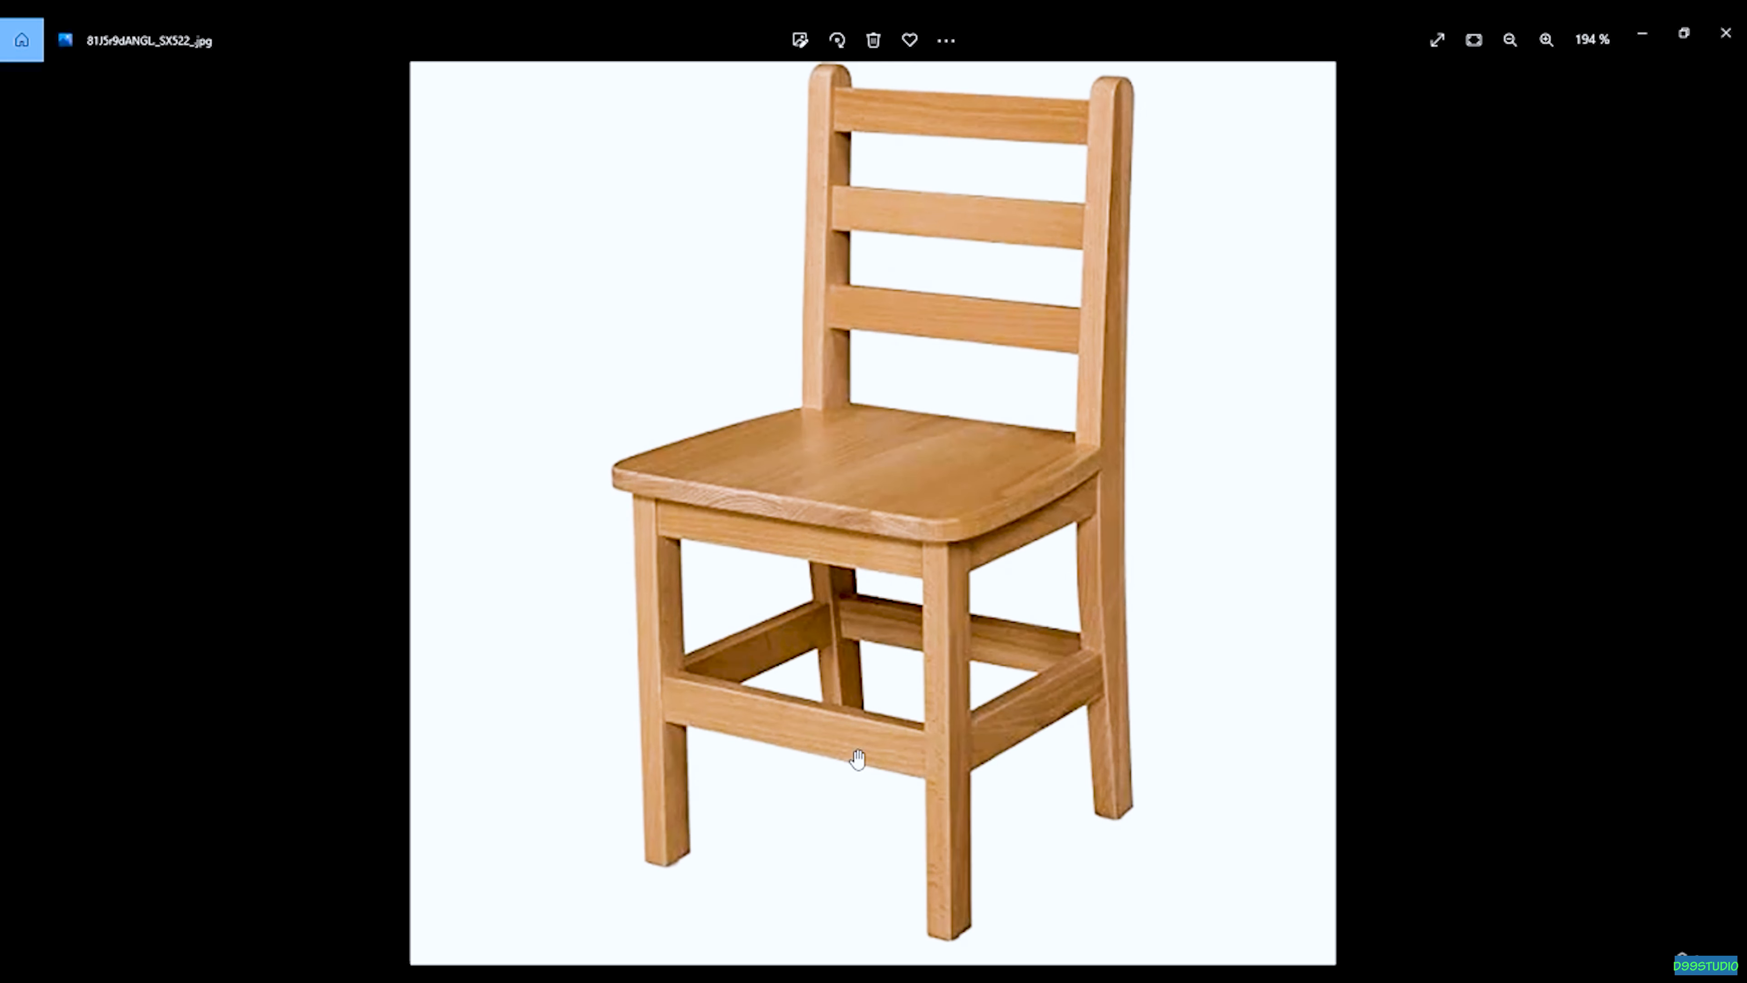
{"action": "scroll", "coordinate": [1097, 662], "scroll_direction": "up", "scroll_amount": 2}
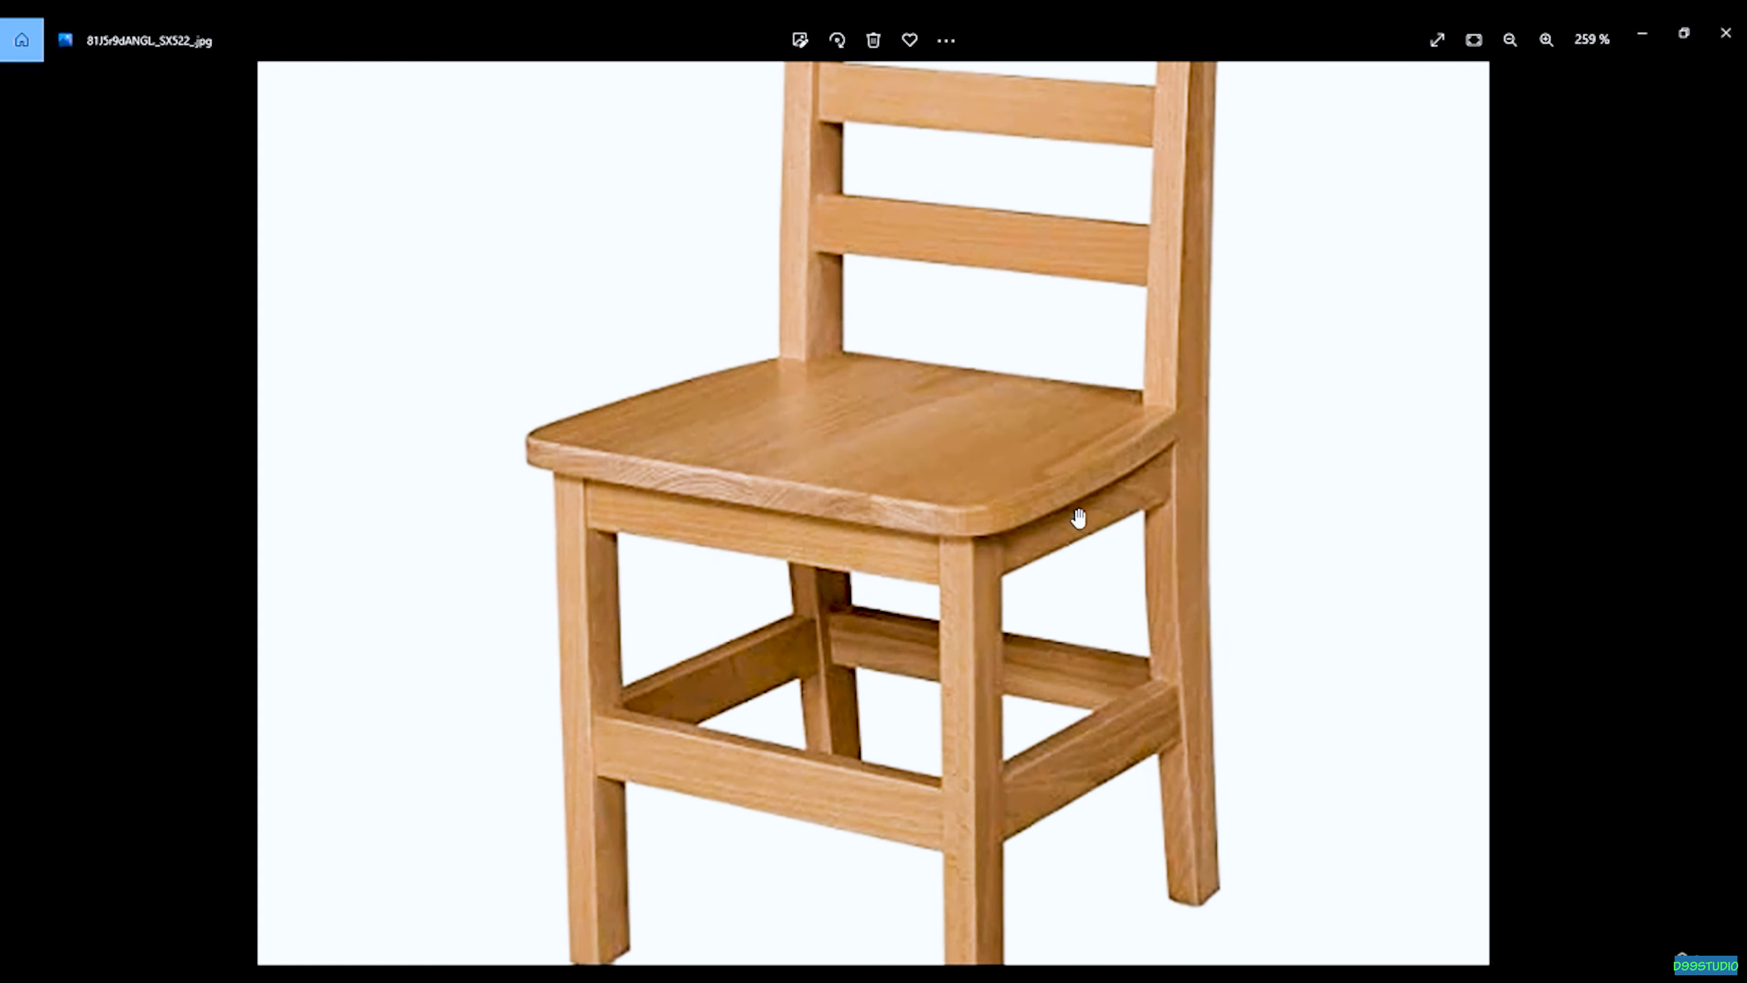
{"action": "scroll", "coordinate": [1078, 517], "scroll_direction": "up", "scroll_amount": 2}
{"action": "scroll", "coordinate": [886, 531], "scroll_direction": "down", "scroll_amount": 1}
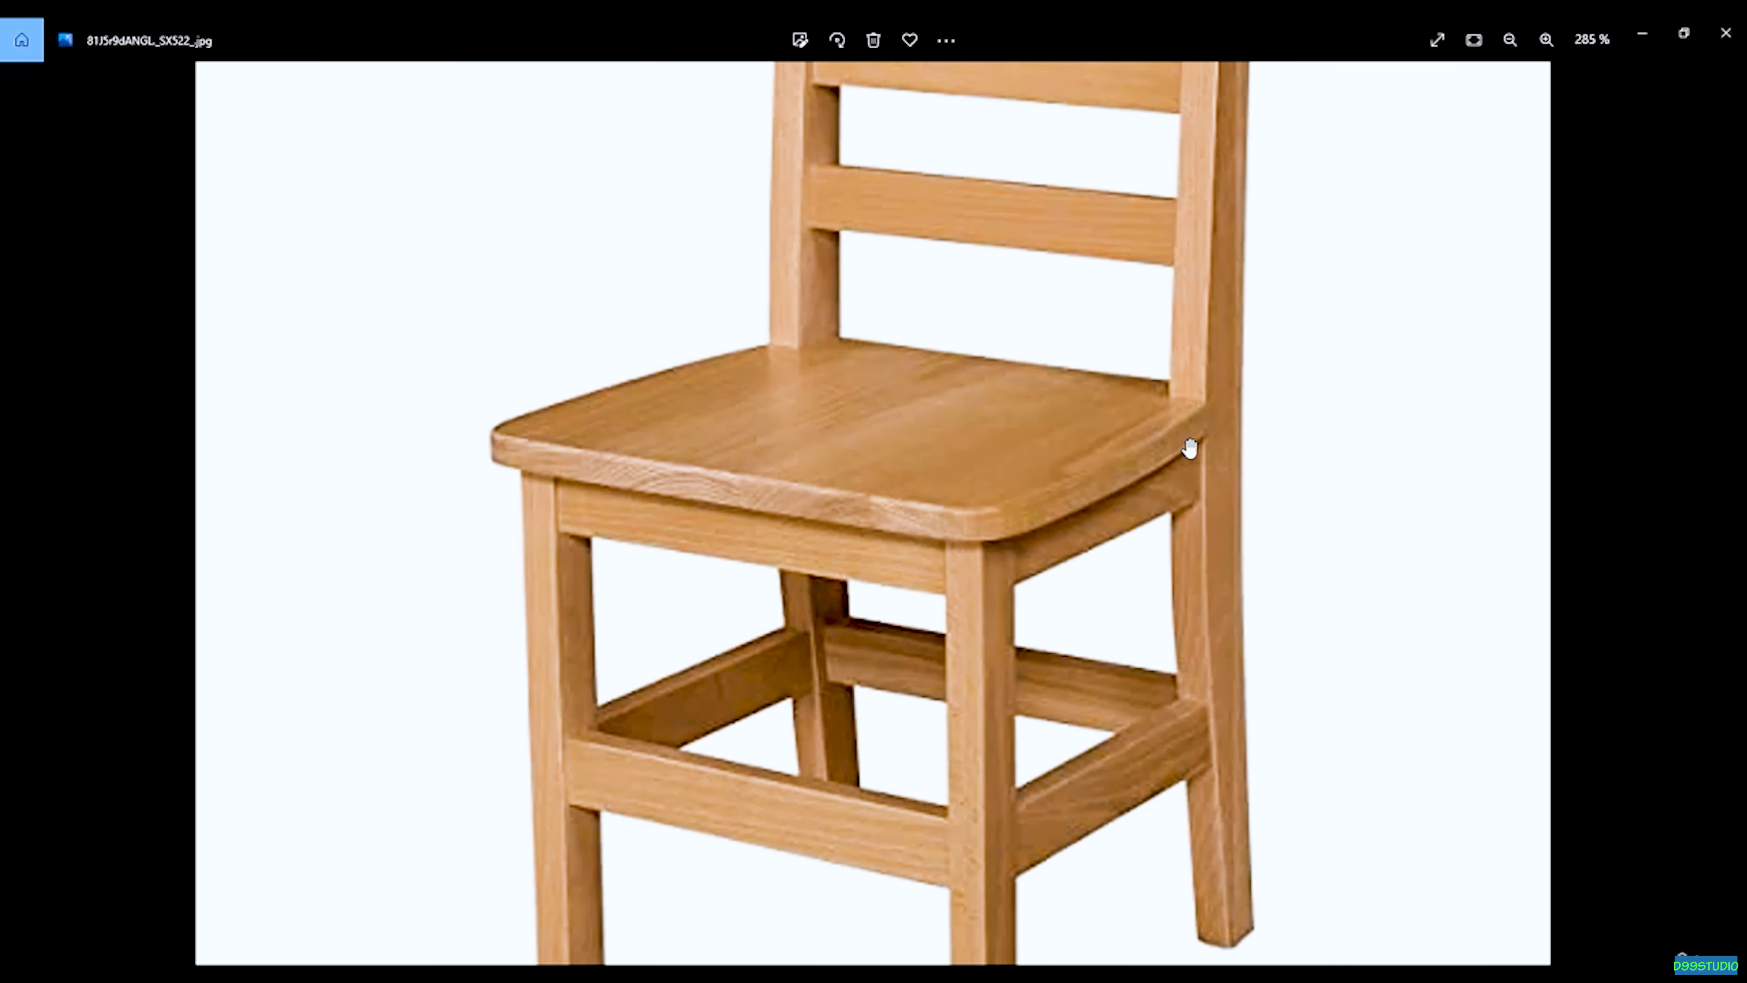
{"action": "scroll", "coordinate": [802, 278], "scroll_direction": "down", "scroll_amount": 3}
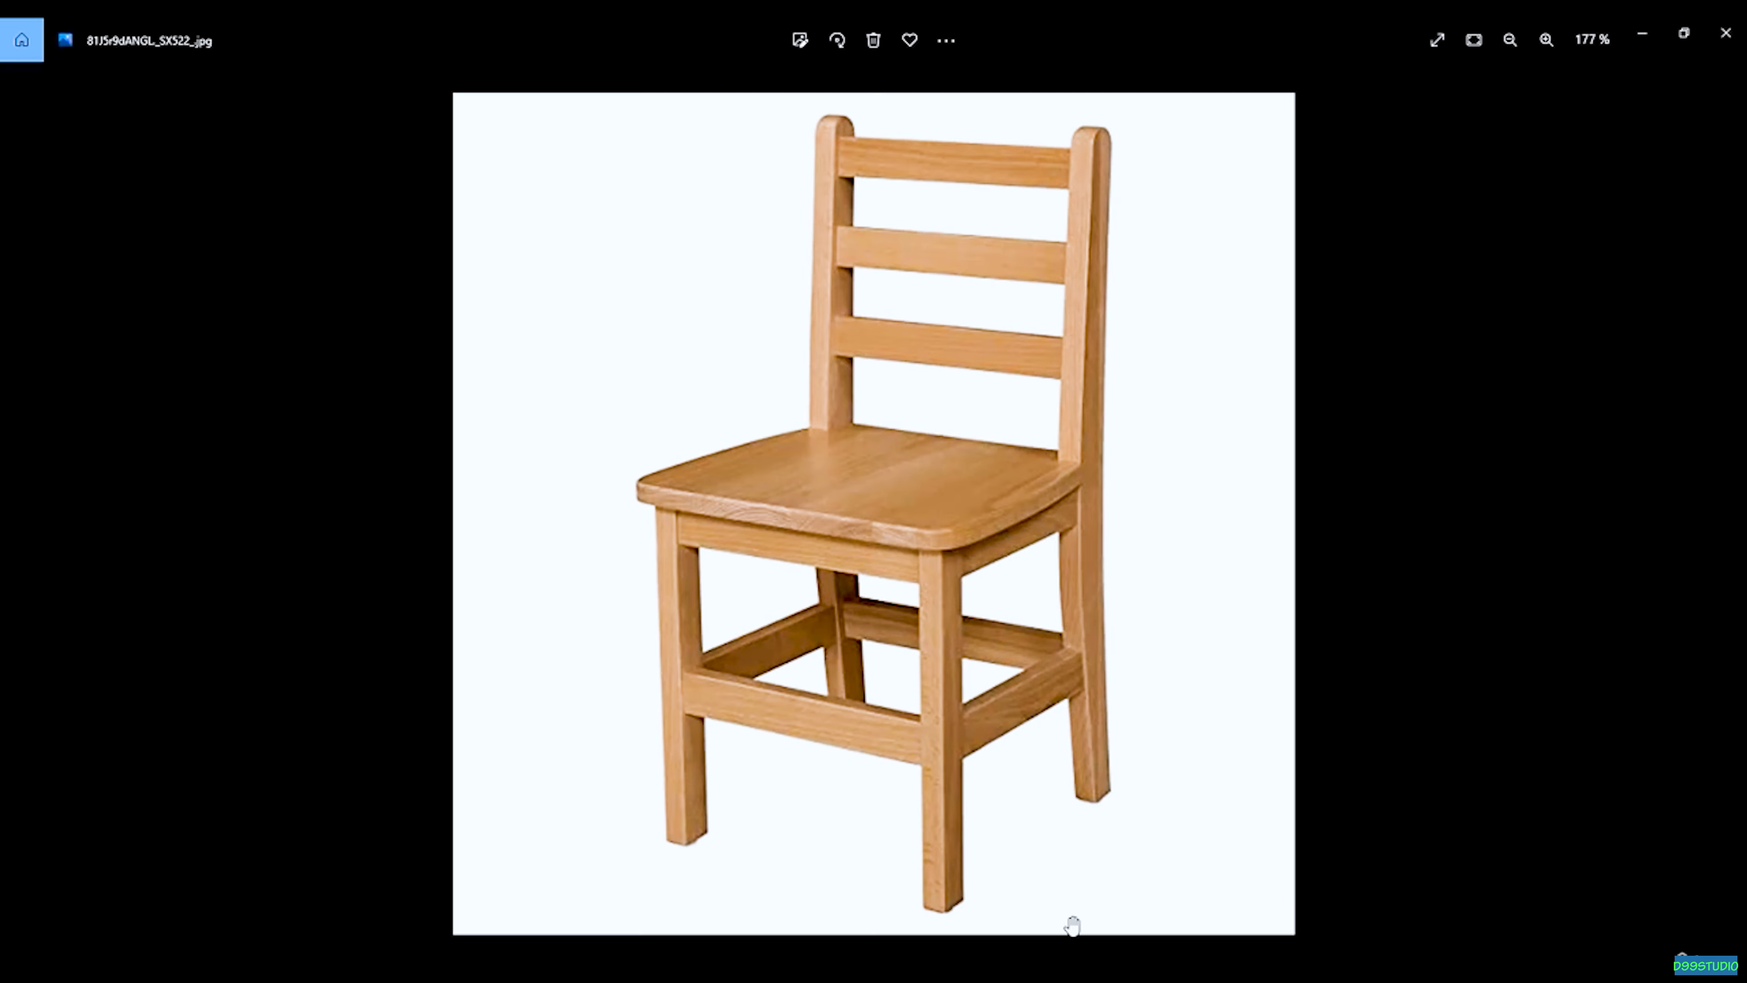
Switch back to 3ds Max and examine the grain on the chair's seat and on the crossbar between the legs.
{"action": "key", "text": "alt+Tab"}
{"action": "scroll", "coordinate": [885, 551], "scroll_direction": "down", "scroll_amount": 3}
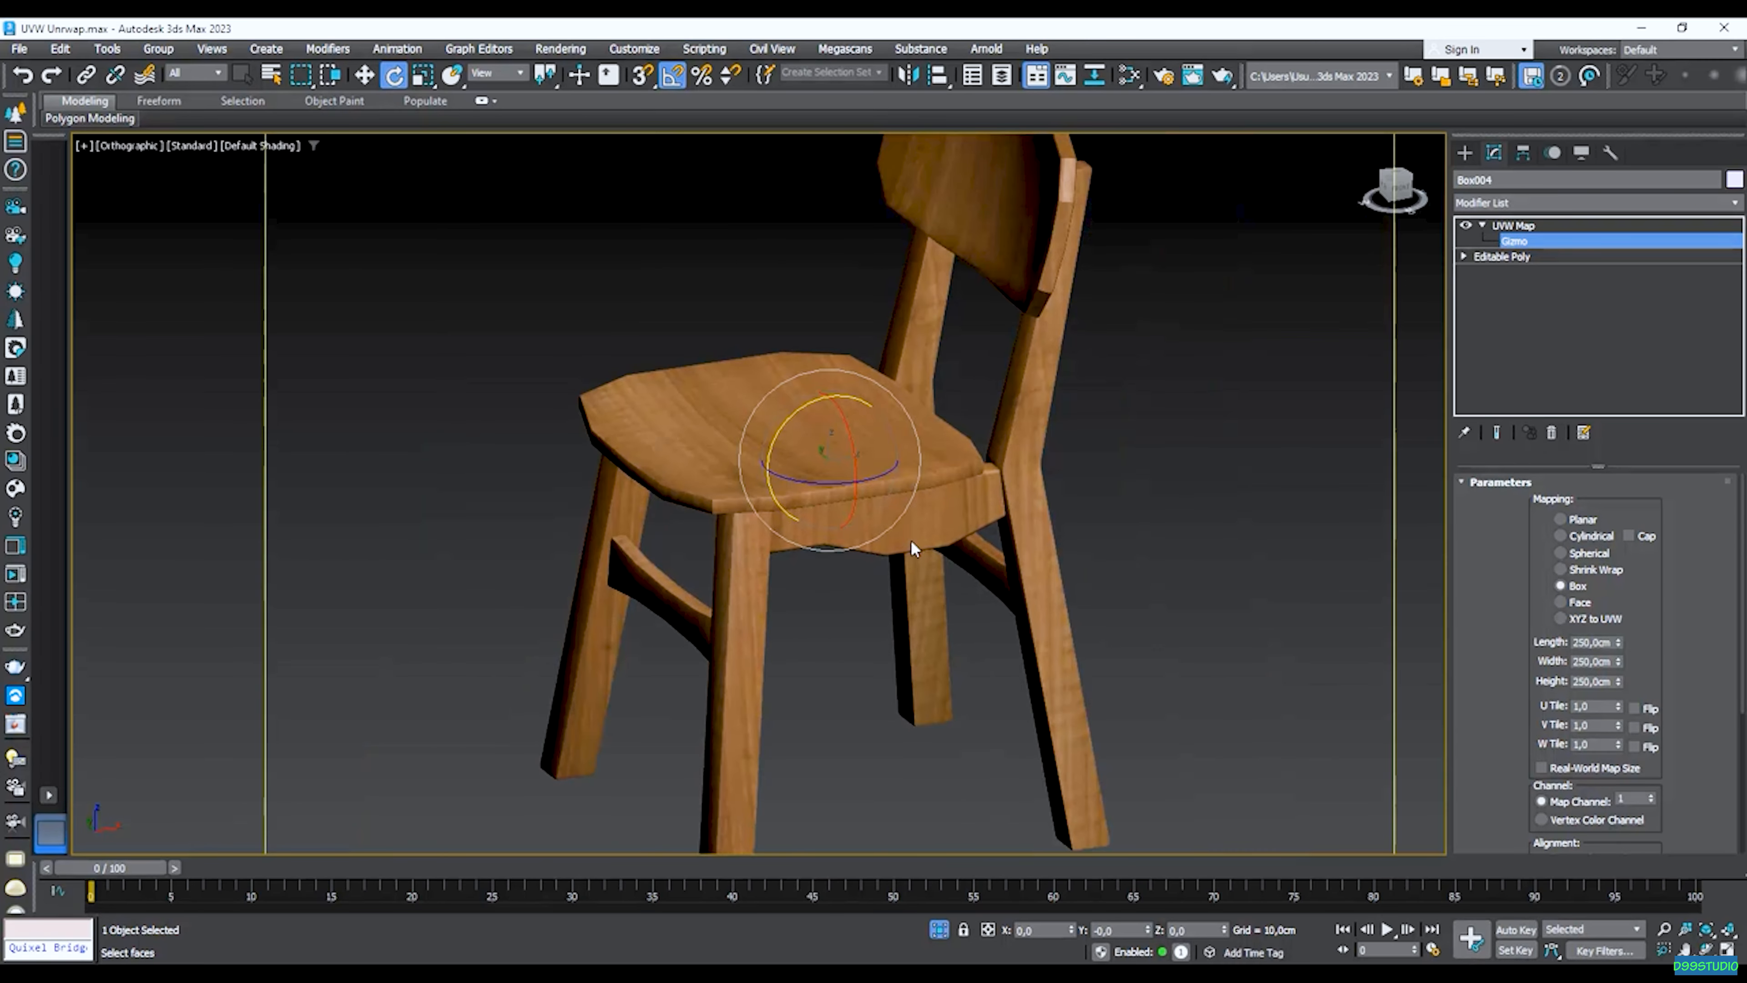
{"action": "scroll", "coordinate": [1036, 257], "scroll_direction": "up", "scroll_amount": 2}
{"action": "mouse_move", "coordinate": [1047, 275]}
{"action": "middle_mouse_down", "text": "alt"}
{"action": "mouse_move", "coordinate": [1087, 259]}
{"action": "mouse_move", "coordinate": [1078, 279]}
{"action": "middle_mouse_up", "text": "alt"}
{"action": "scroll", "coordinate": [728, 629], "scroll_direction": "up", "scroll_amount": 3}
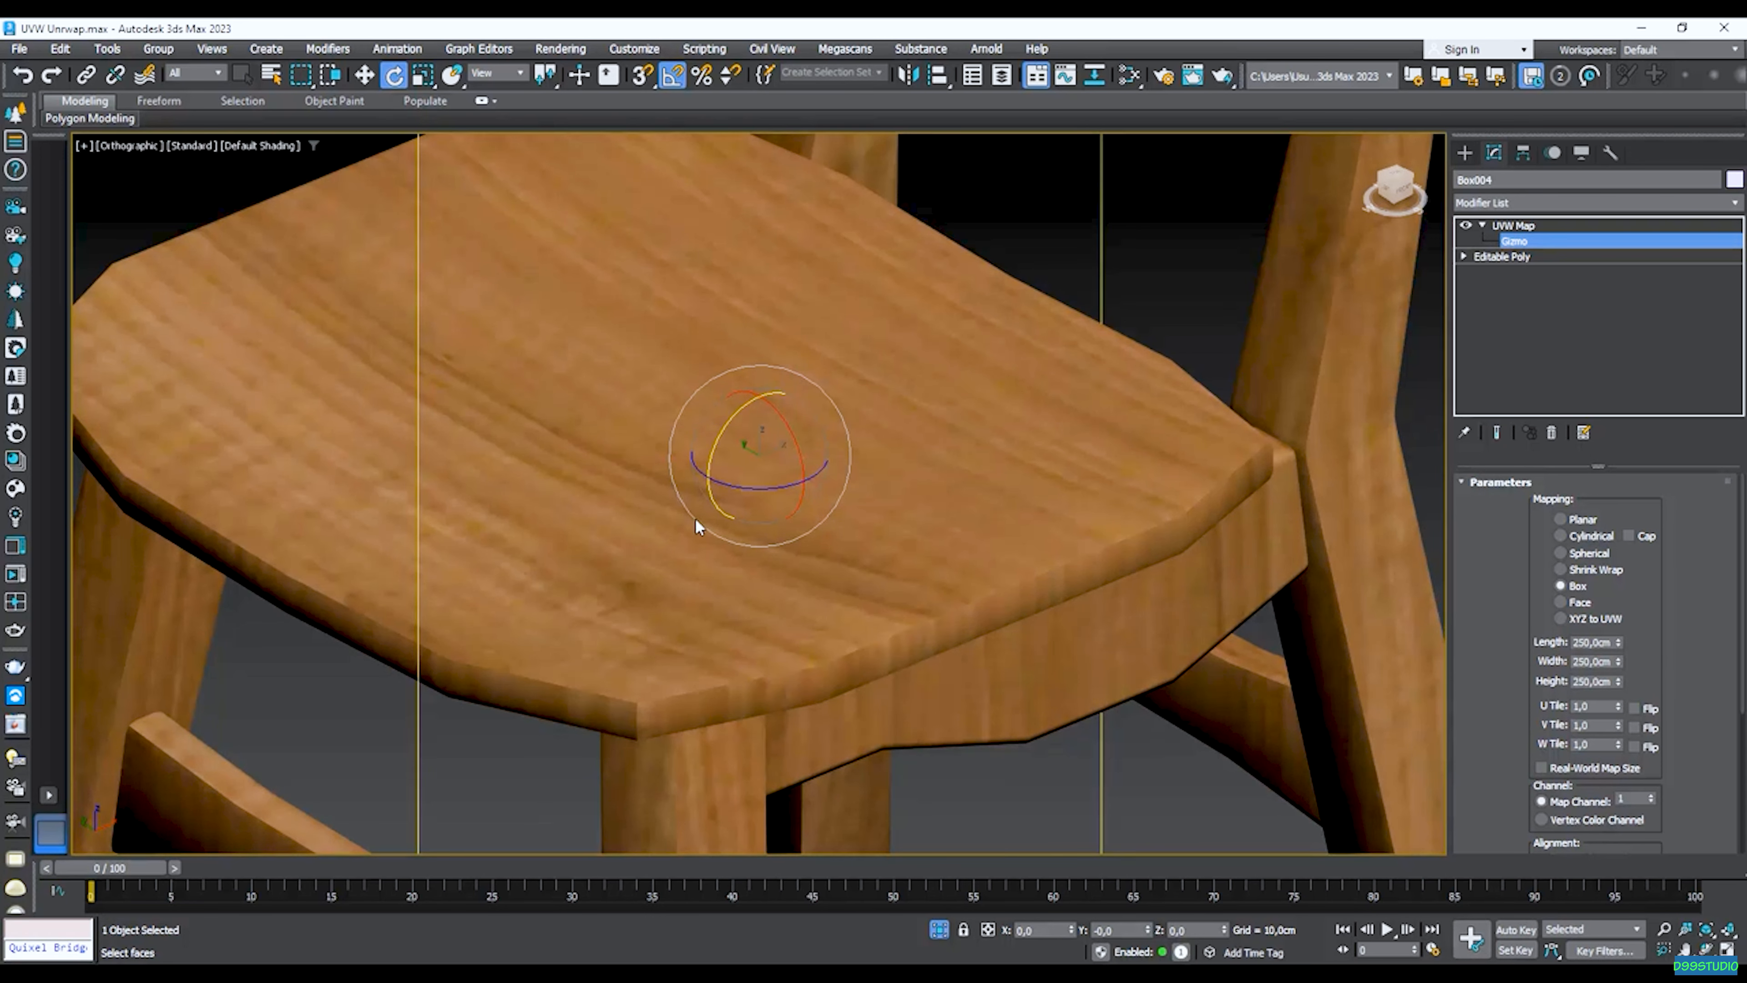
{"action": "scroll", "coordinate": [791, 544], "scroll_direction": "down", "scroll_amount": 5}
{"action": "middle_click_drag", "start_coordinate": [799, 546], "coordinate": [807, 530], "text": "alt"}
{"action": "scroll", "coordinate": [500, 729], "scroll_direction": "up", "scroll_amount": 6}
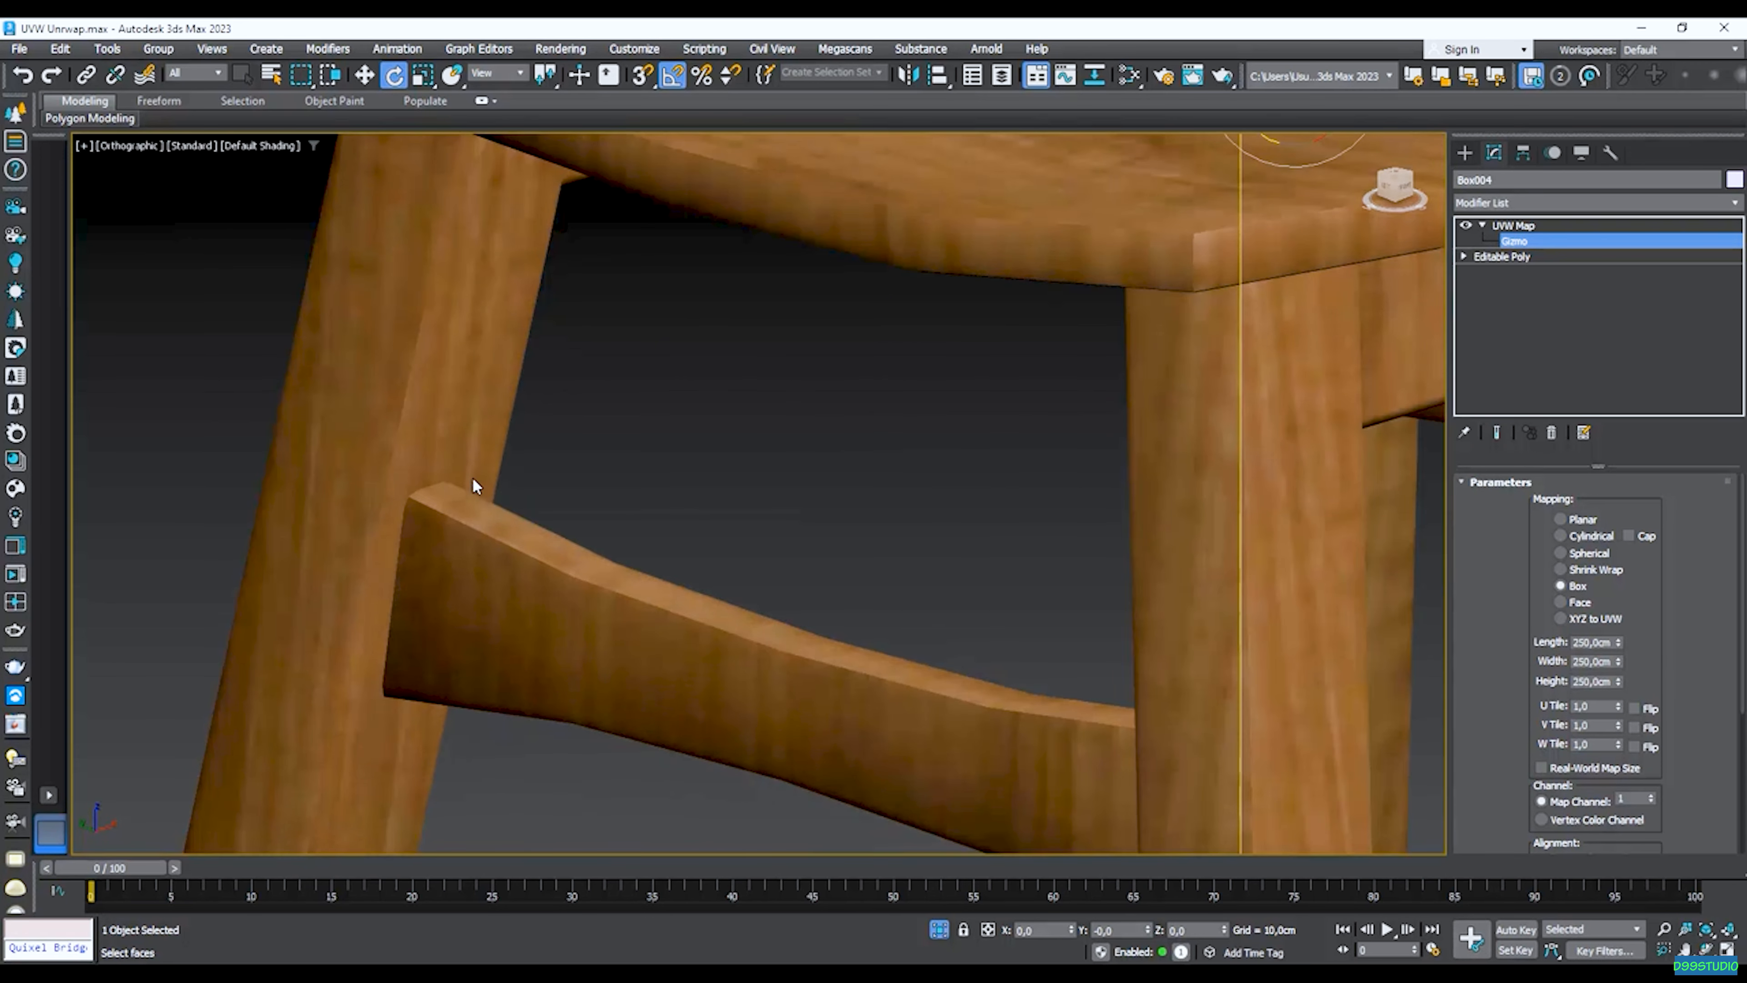
{"action": "scroll", "coordinate": [471, 481], "scroll_direction": "up", "scroll_amount": 2}
{"action": "middle_click_drag", "start_coordinate": [957, 703], "coordinate": [597, 550], "text": "alt"}
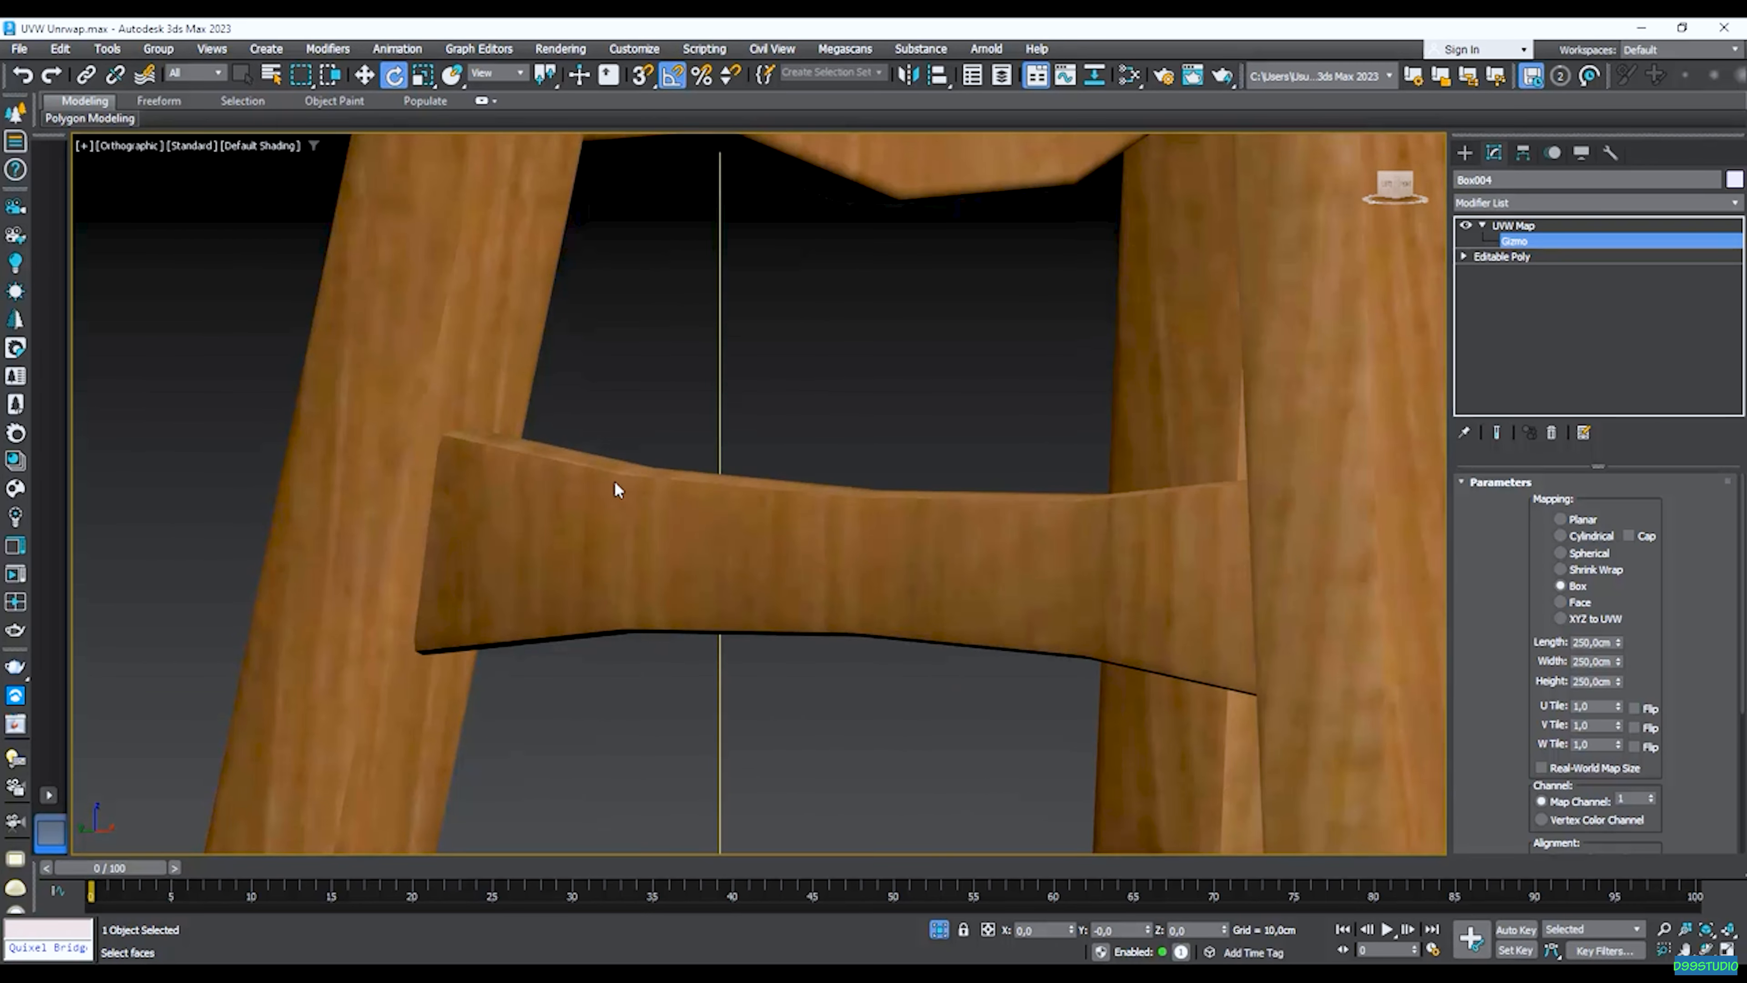
{"action": "scroll", "coordinate": [815, 515], "scroll_direction": "down", "scroll_amount": 5}
{"action": "mouse_move", "coordinate": [800, 487]}
{"action": "middle_mouse_down", "text": "alt"}
{"action": "mouse_move", "coordinate": [806, 535]}
{"action": "mouse_move", "coordinate": [795, 497]}
{"action": "middle_mouse_up", "text": "alt"}
Leave the gizmo level and try the Y and X alignments for the chair's UVW Map.
{"action": "left_click", "coordinate": [1593, 228]}
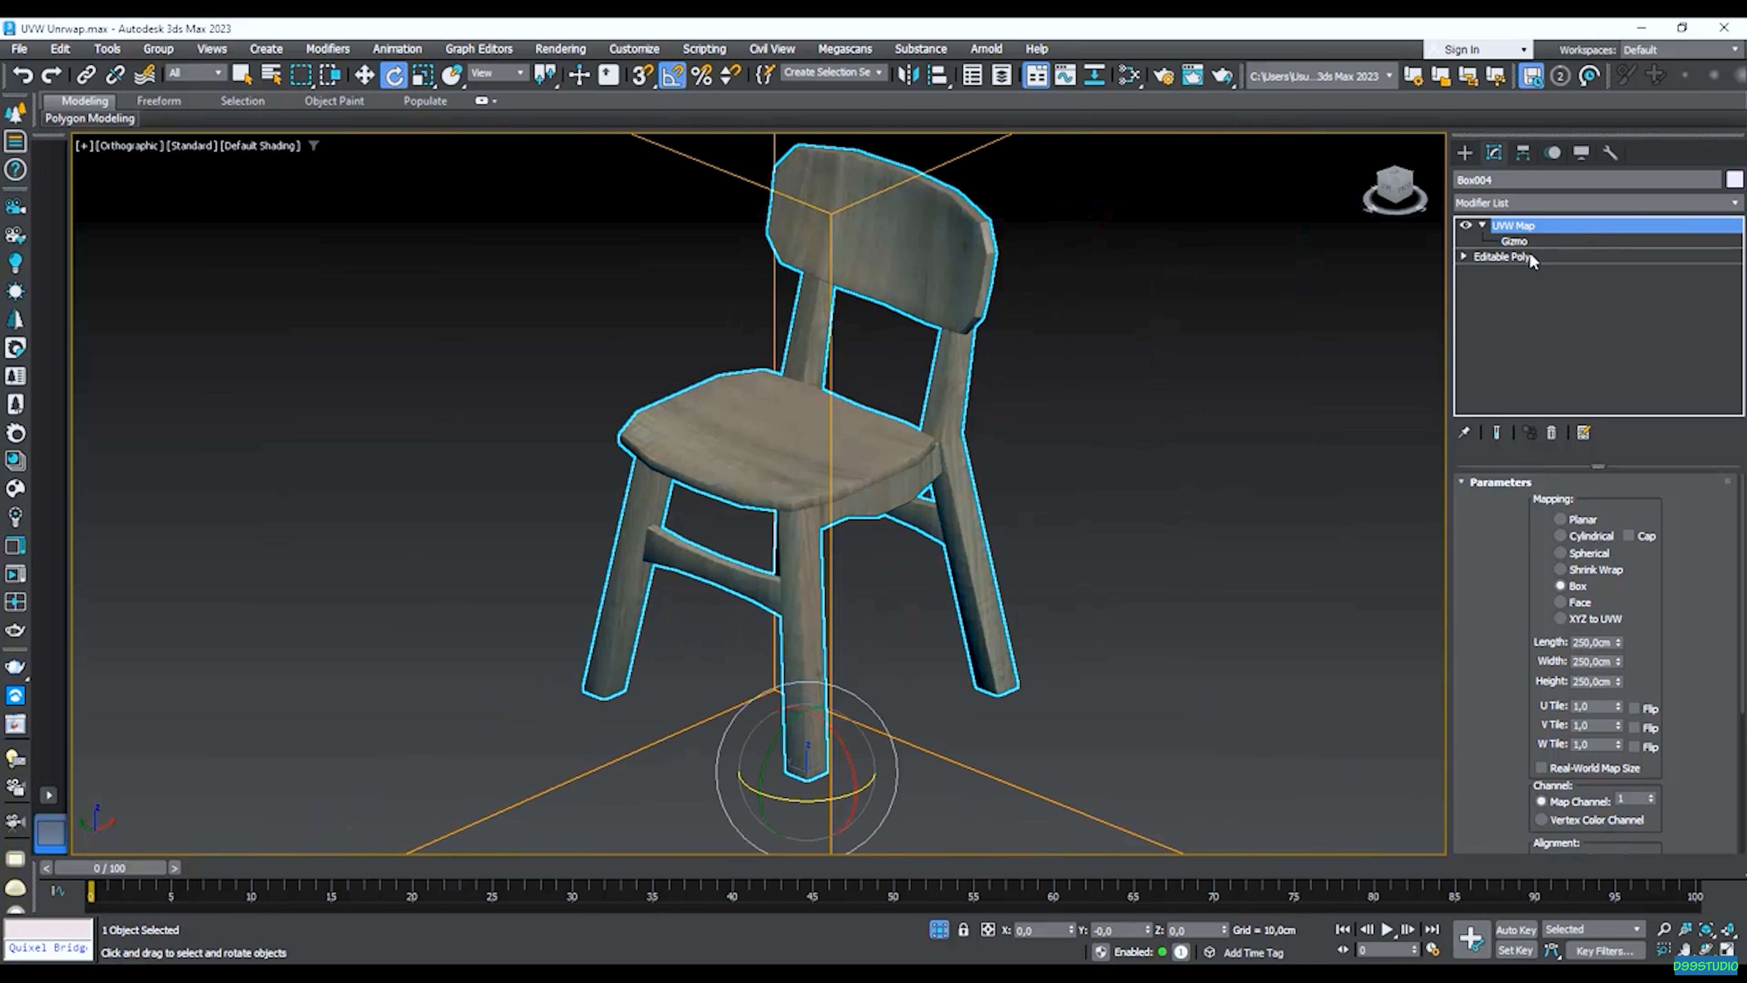
{"action": "scroll", "coordinate": [873, 550], "scroll_direction": "up", "scroll_amount": 3}
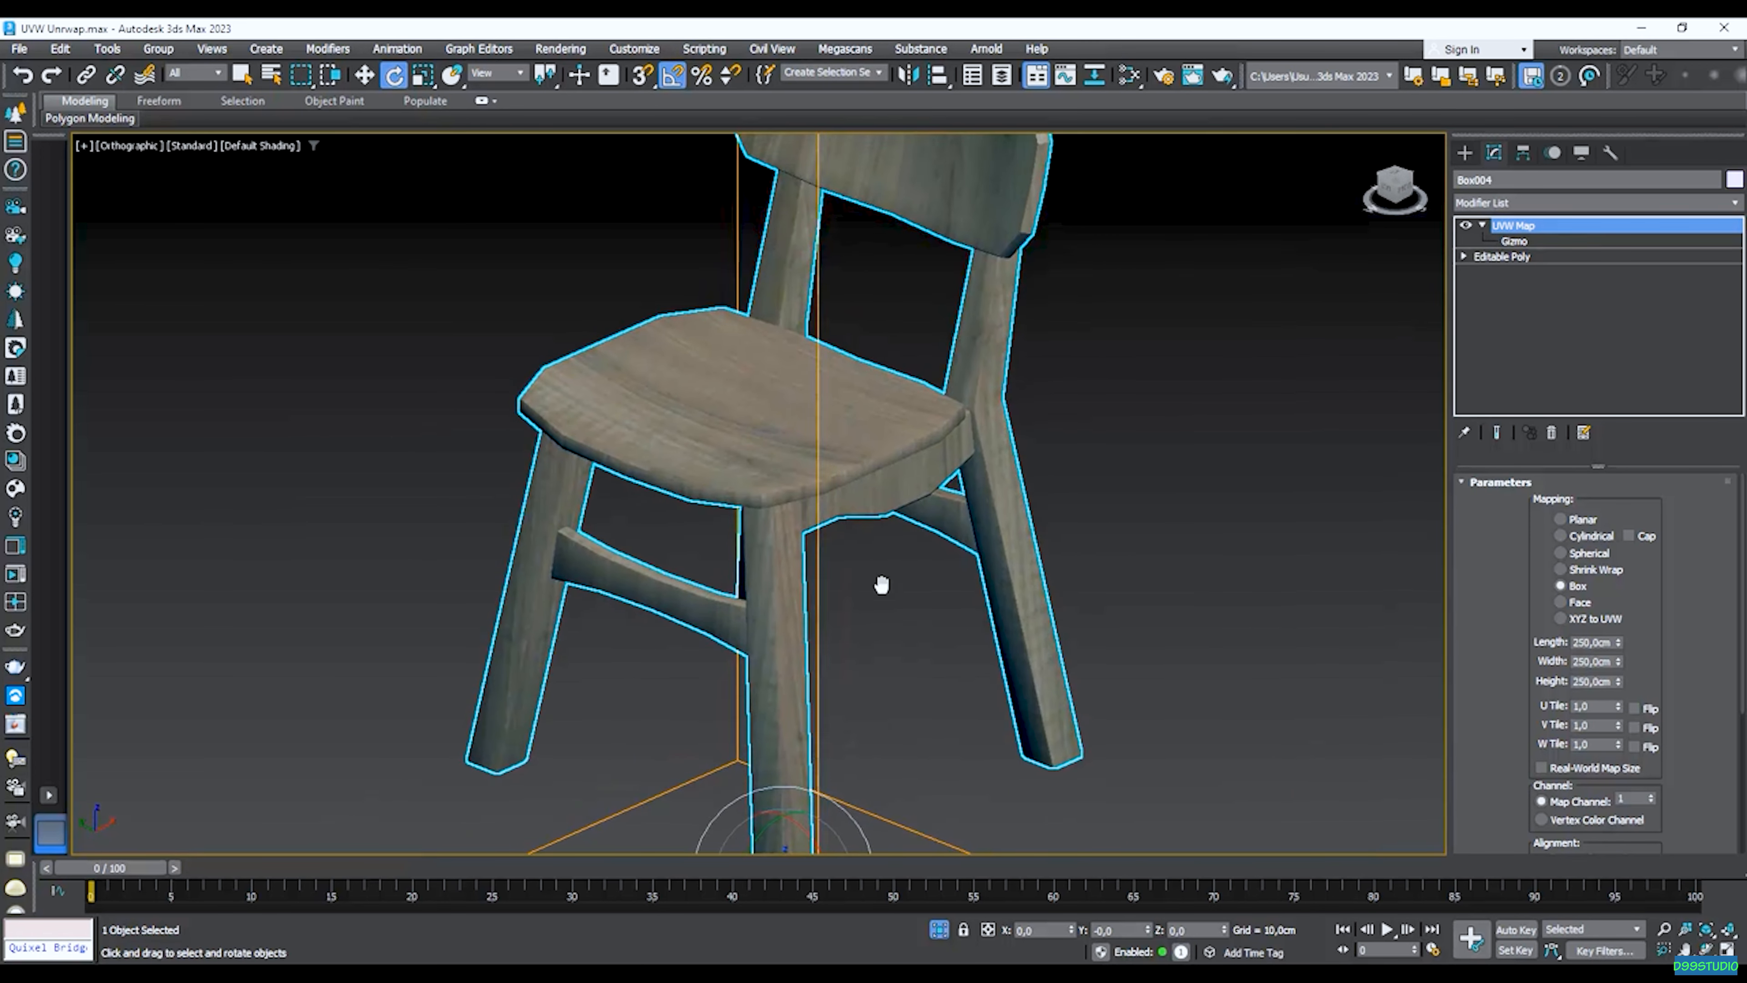
{"action": "scroll", "coordinate": [1486, 558], "scroll_direction": "down", "scroll_amount": 5}
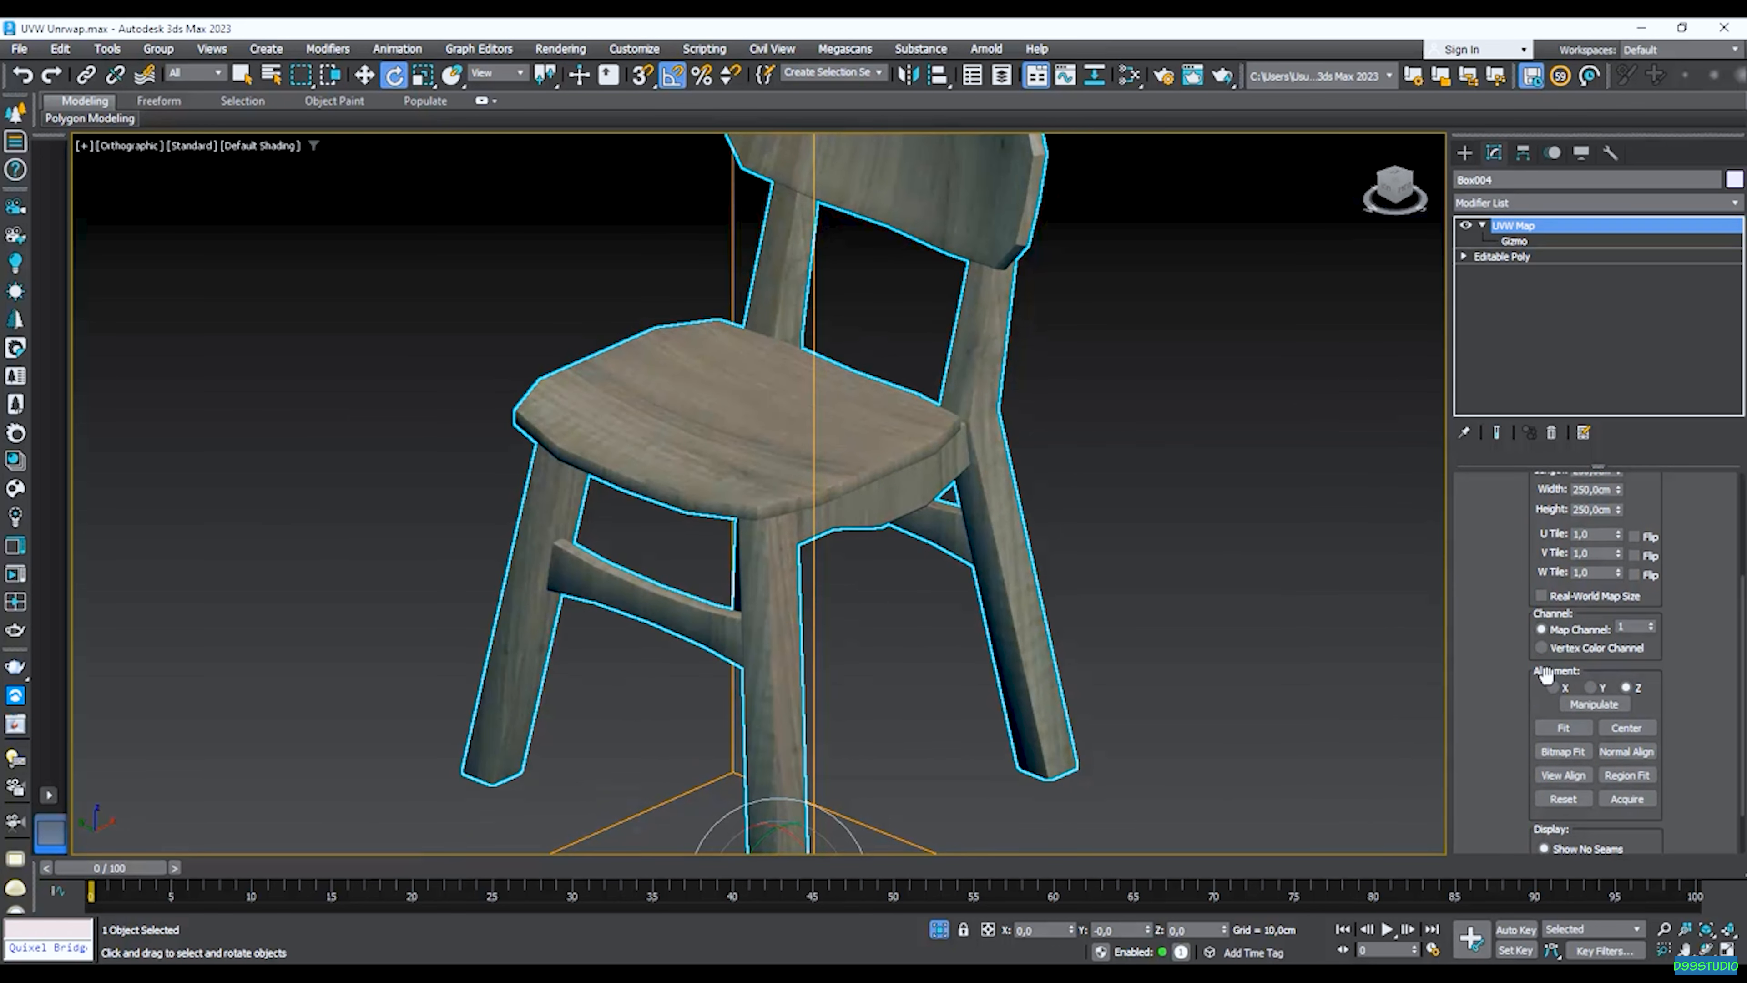
{"action": "left_click", "coordinate": [1591, 690]}
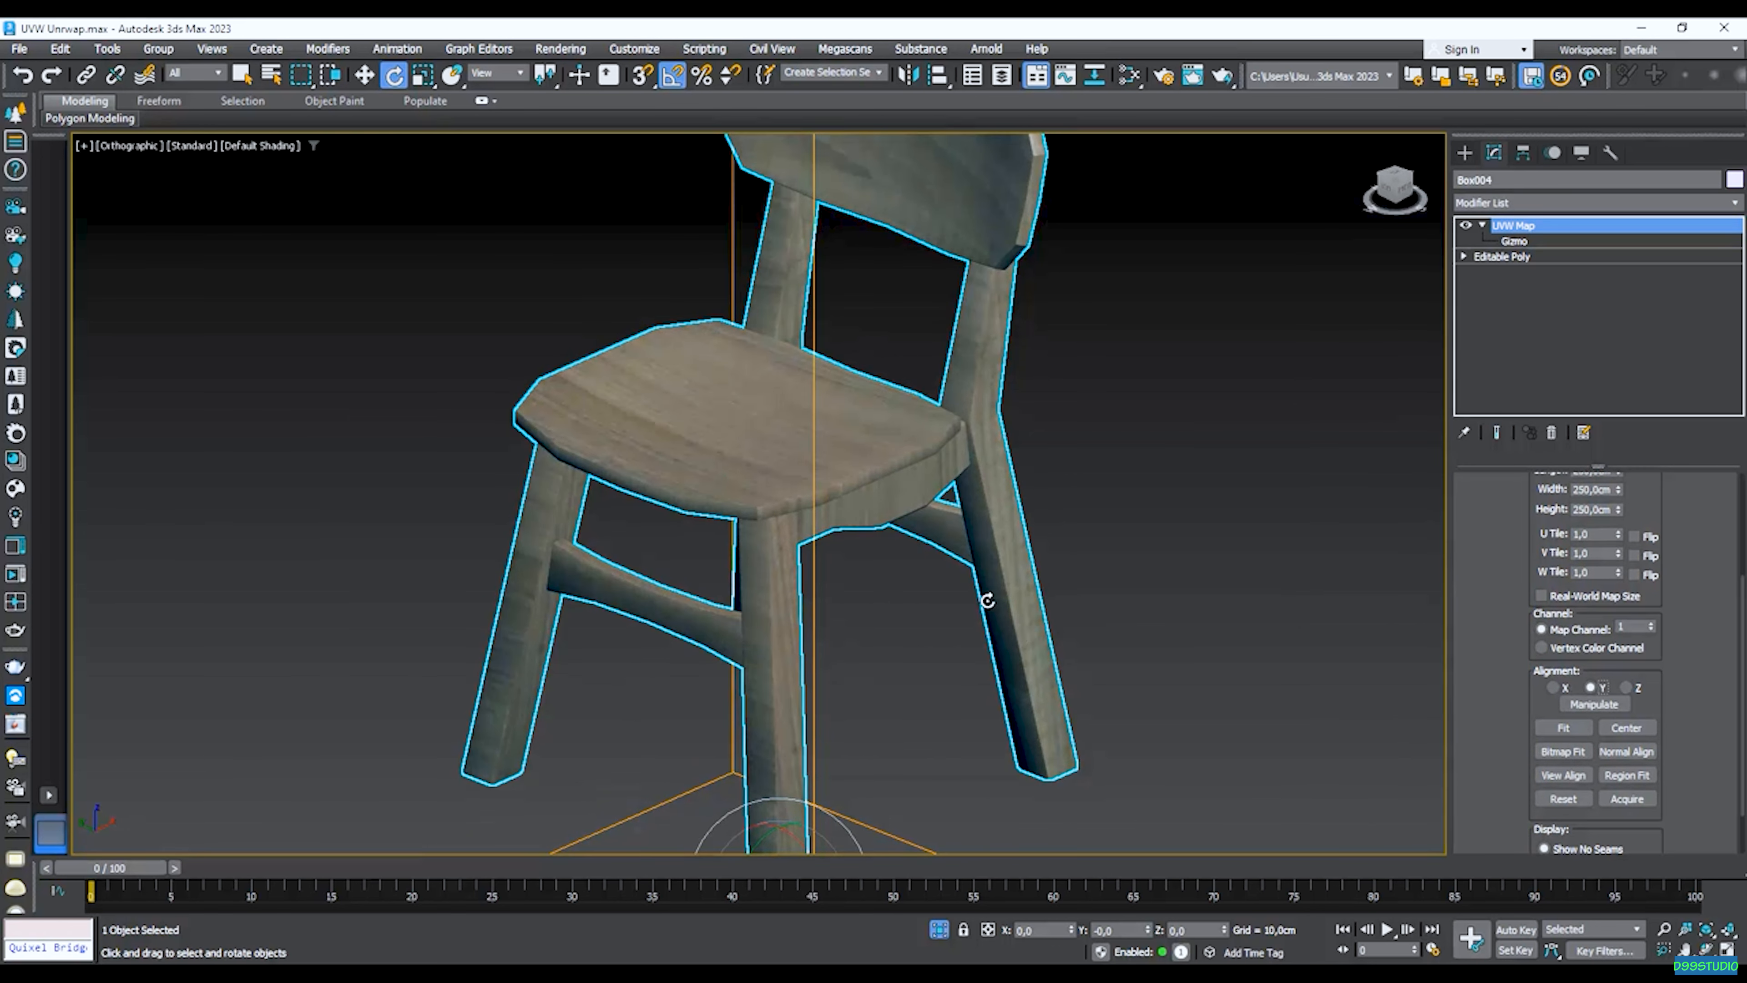
{"action": "scroll", "coordinate": [983, 597], "scroll_direction": "up", "scroll_amount": 4}
{"action": "left_click", "coordinate": [1553, 688]}
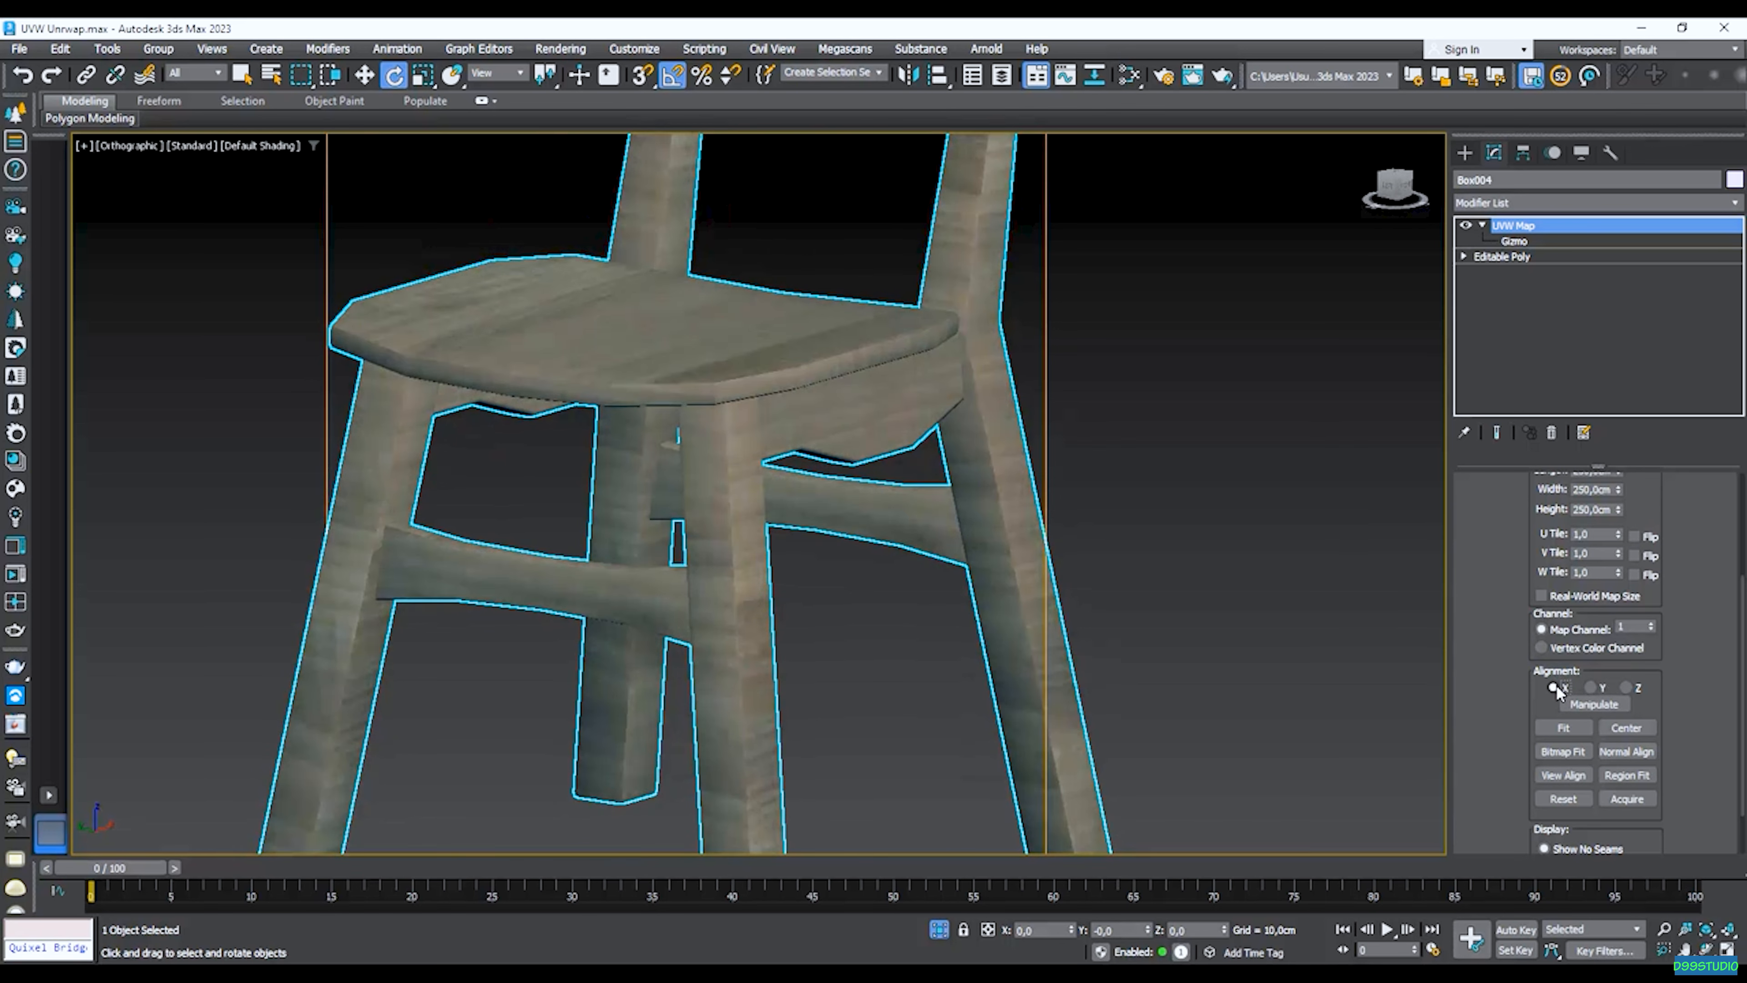
{"action": "scroll", "coordinate": [1017, 588], "scroll_direction": "down", "scroll_amount": 5}
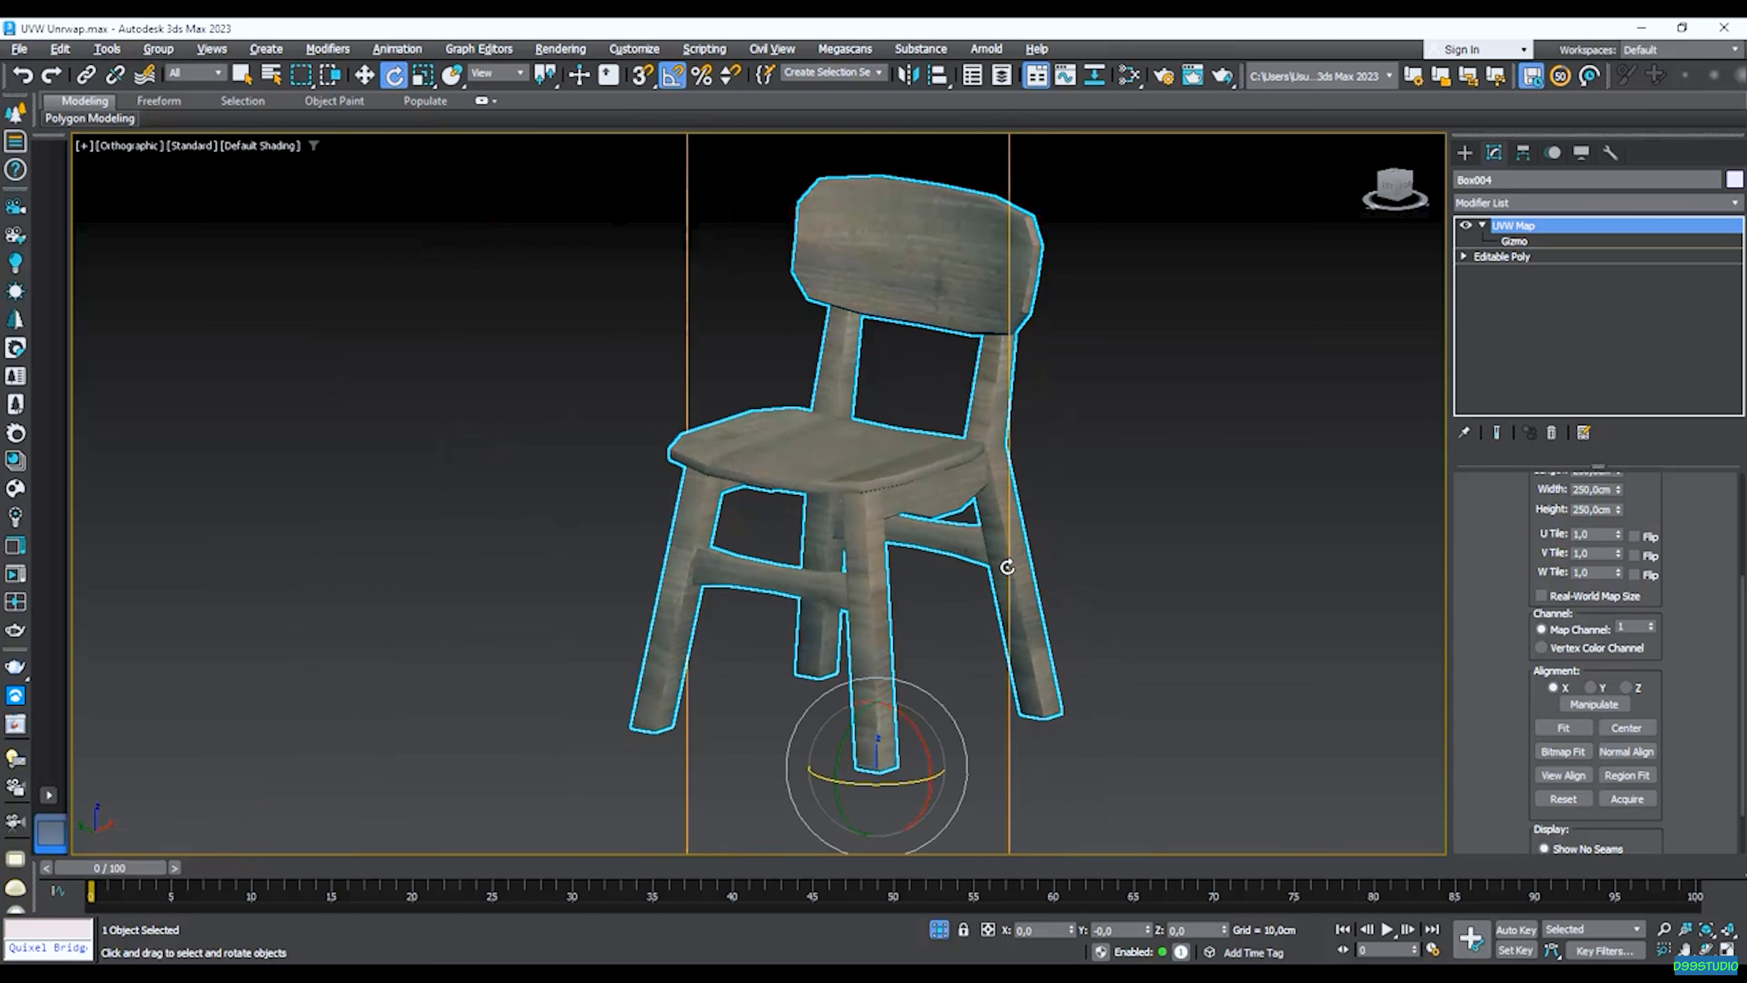
{"action": "scroll", "coordinate": [990, 582], "scroll_direction": "up", "scroll_amount": 4}
{"action": "scroll", "coordinate": [975, 593], "scroll_direction": "down", "scroll_amount": 4}
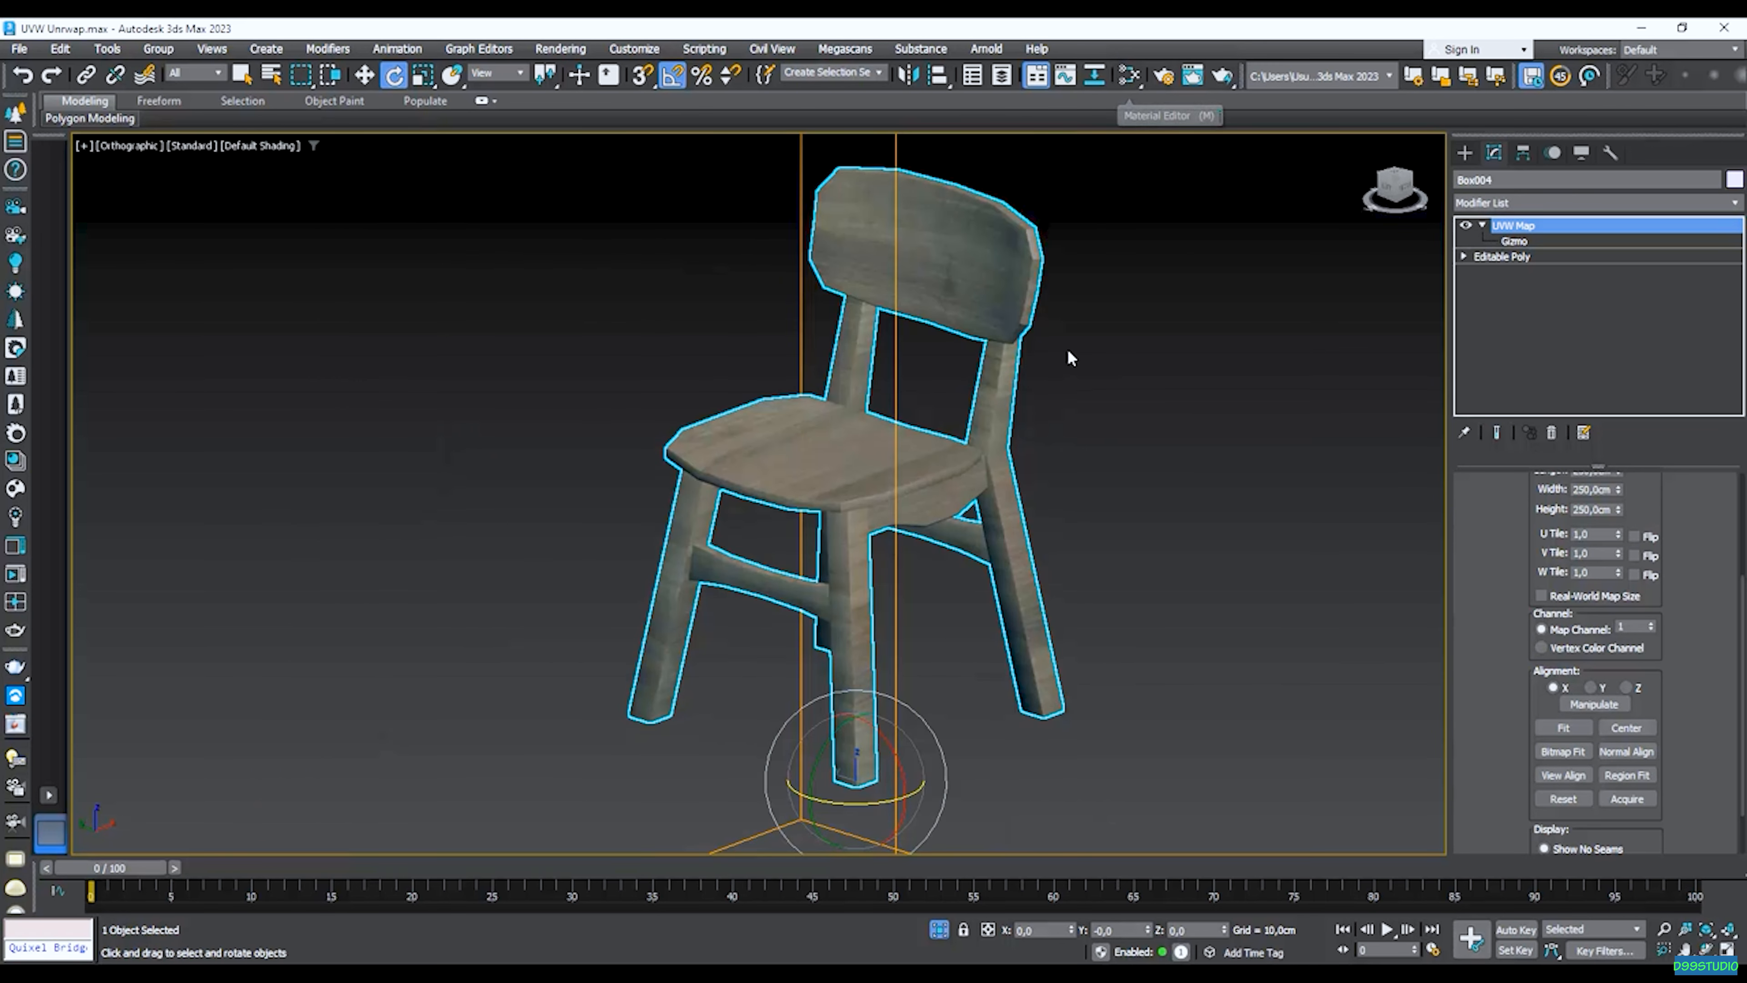
Open the Slate Material Editor and add a CoronaTriplanar map to the chair material's node view.
{"action": "left_click", "coordinate": [1129, 75]}
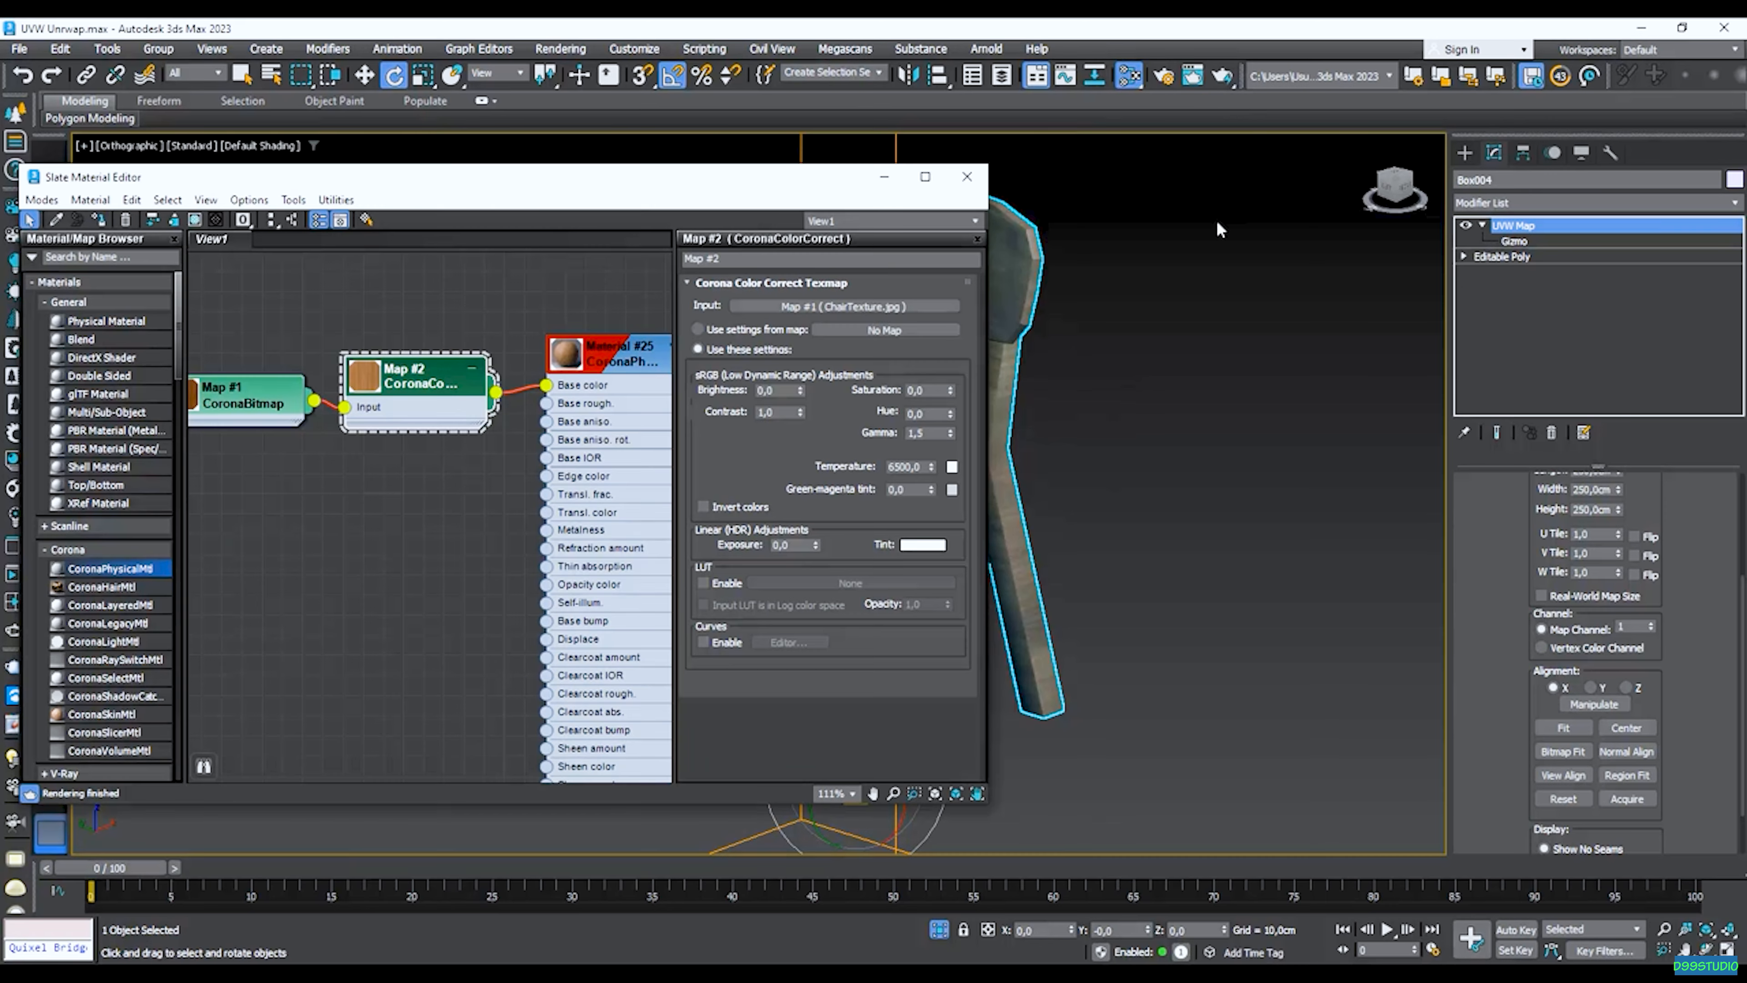
{"action": "left_click_drag", "start_coordinate": [529, 180], "coordinate": [701, 215]}
{"action": "scroll", "coordinate": [640, 385], "scroll_direction": "down", "scroll_amount": 1}
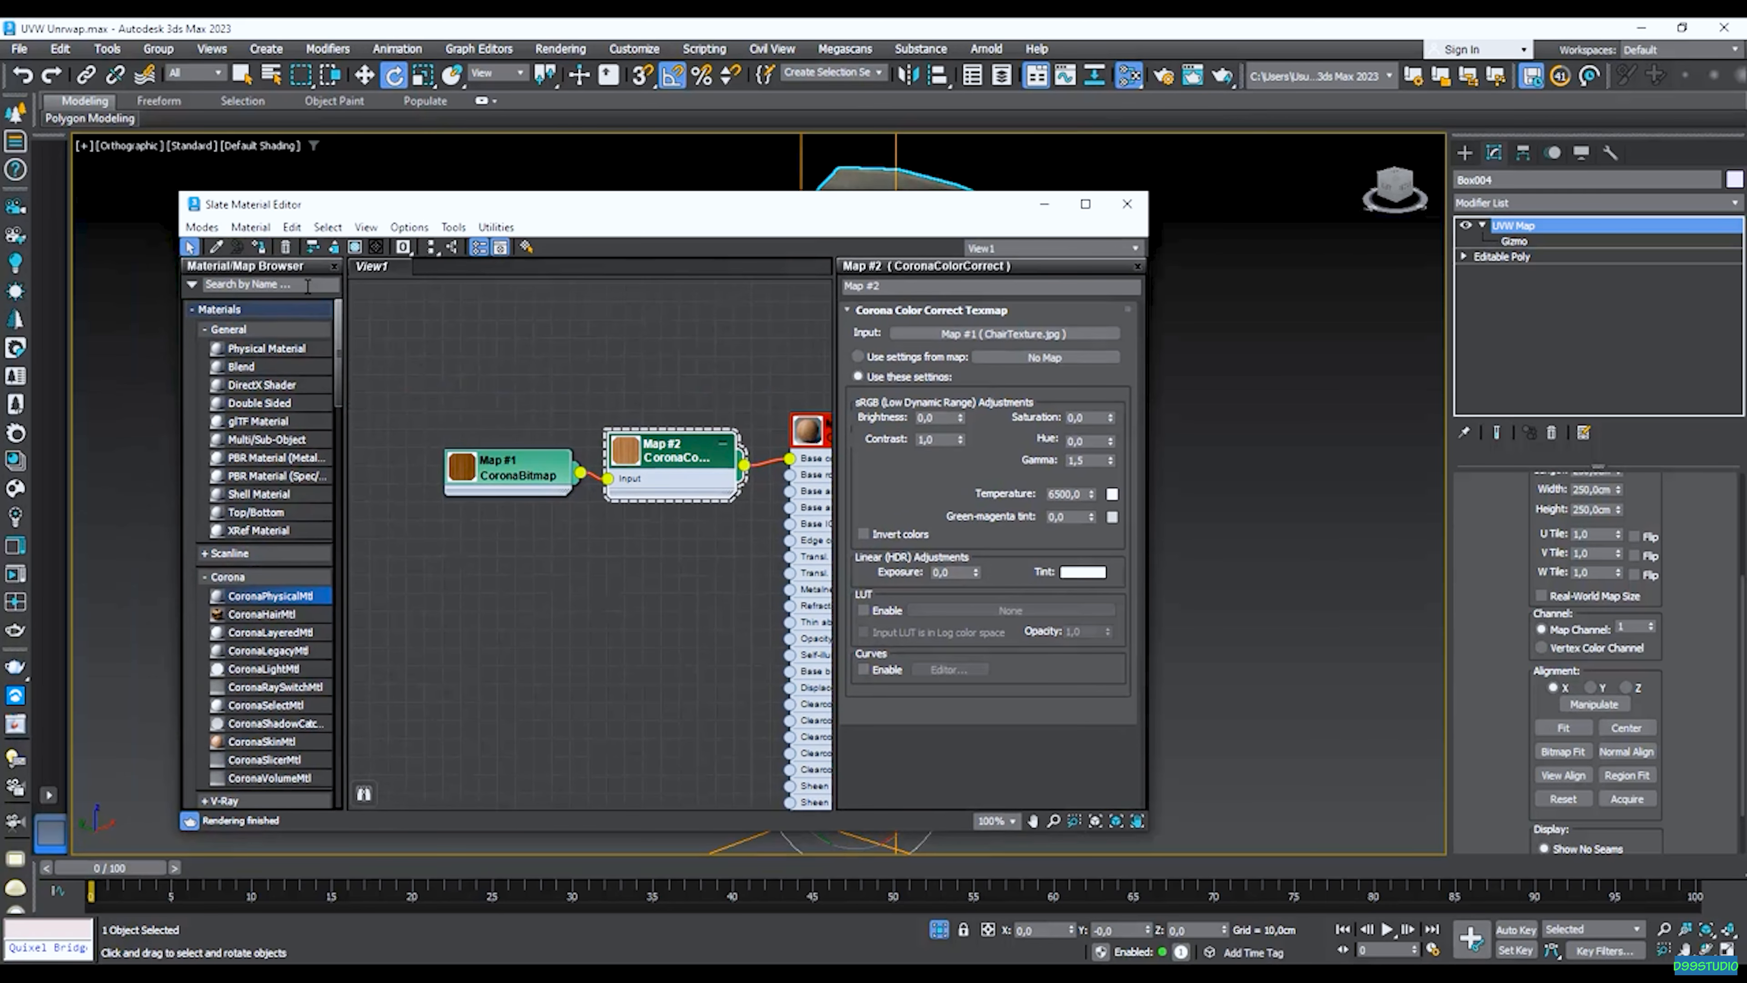
{"action": "right_click", "coordinate": [640, 358]}
{"action": "mouse_move", "coordinate": [722, 390]}
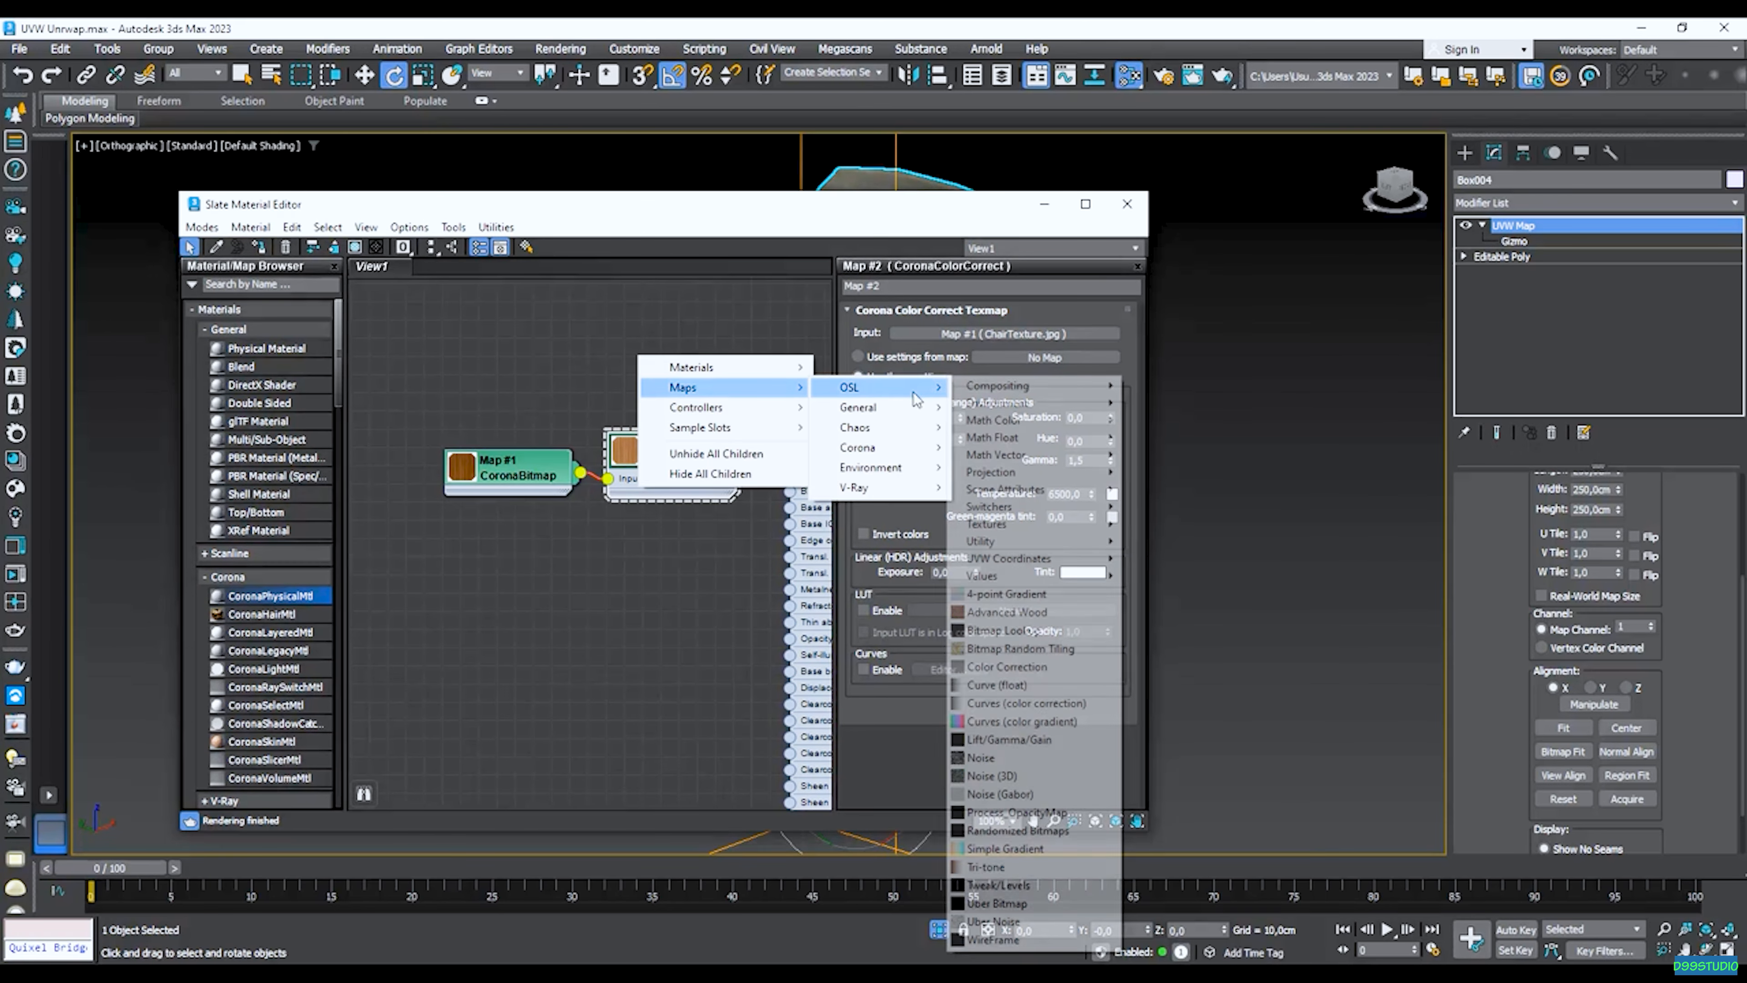
{"action": "mouse_move", "coordinate": [908, 451]}
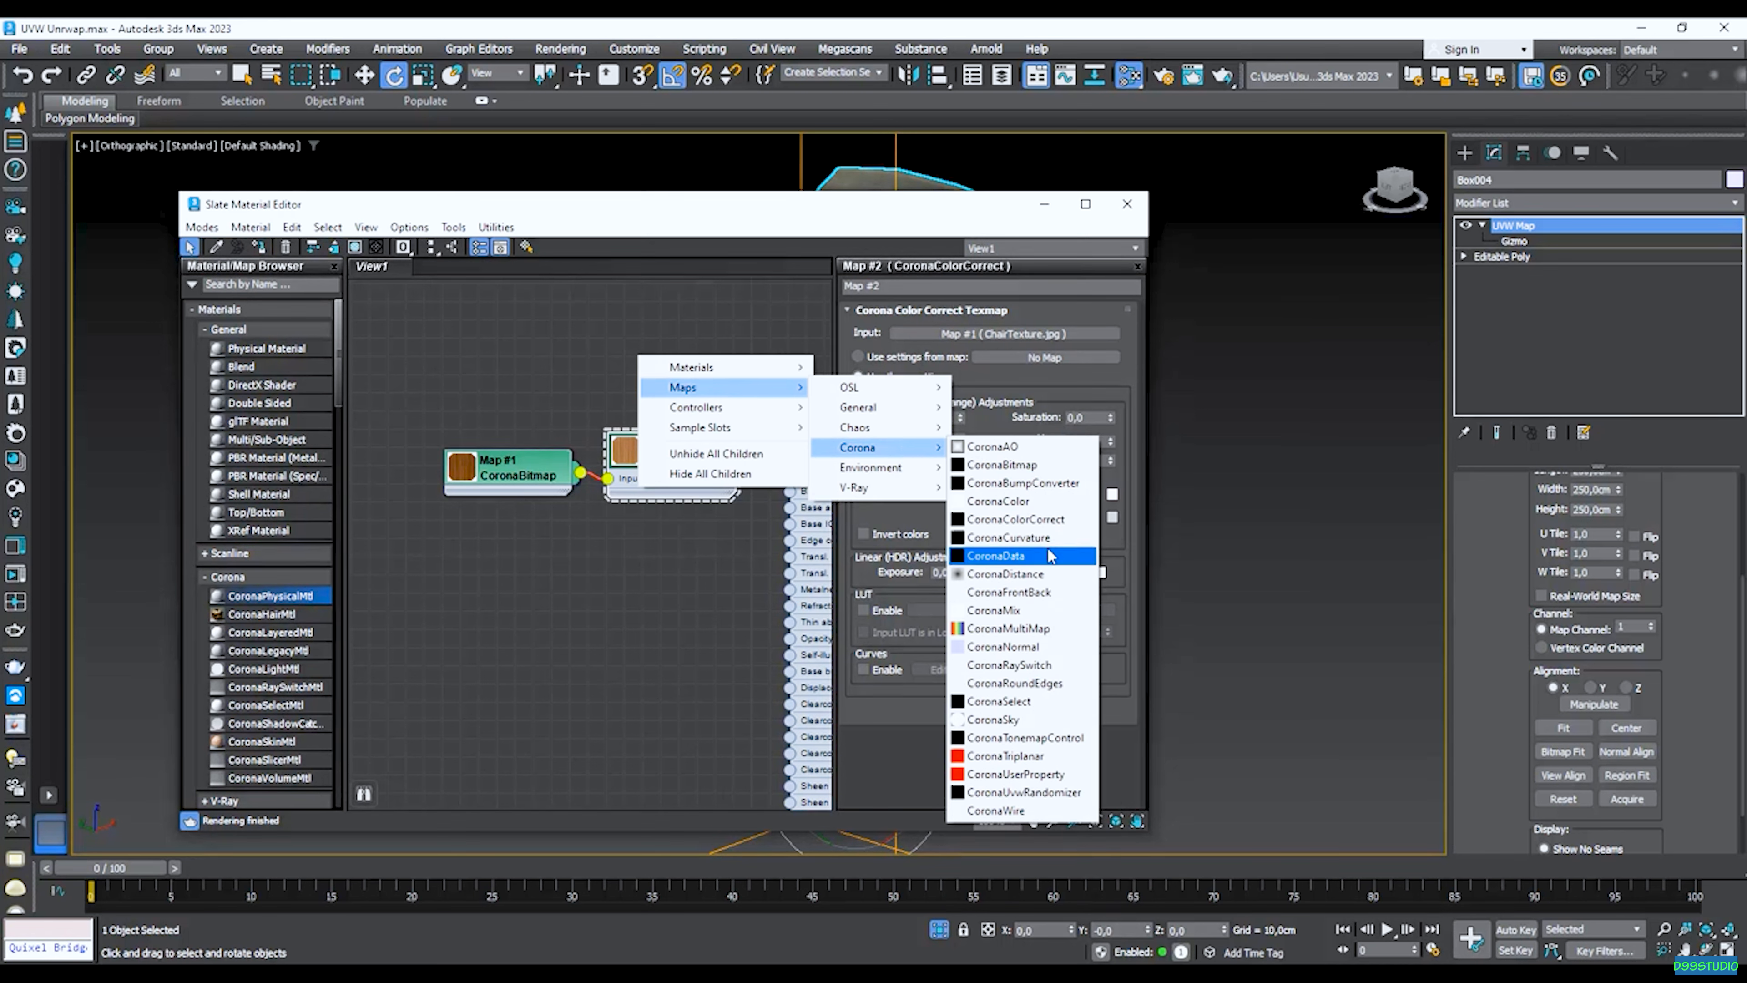
{"action": "left_click", "coordinate": [1005, 756]}
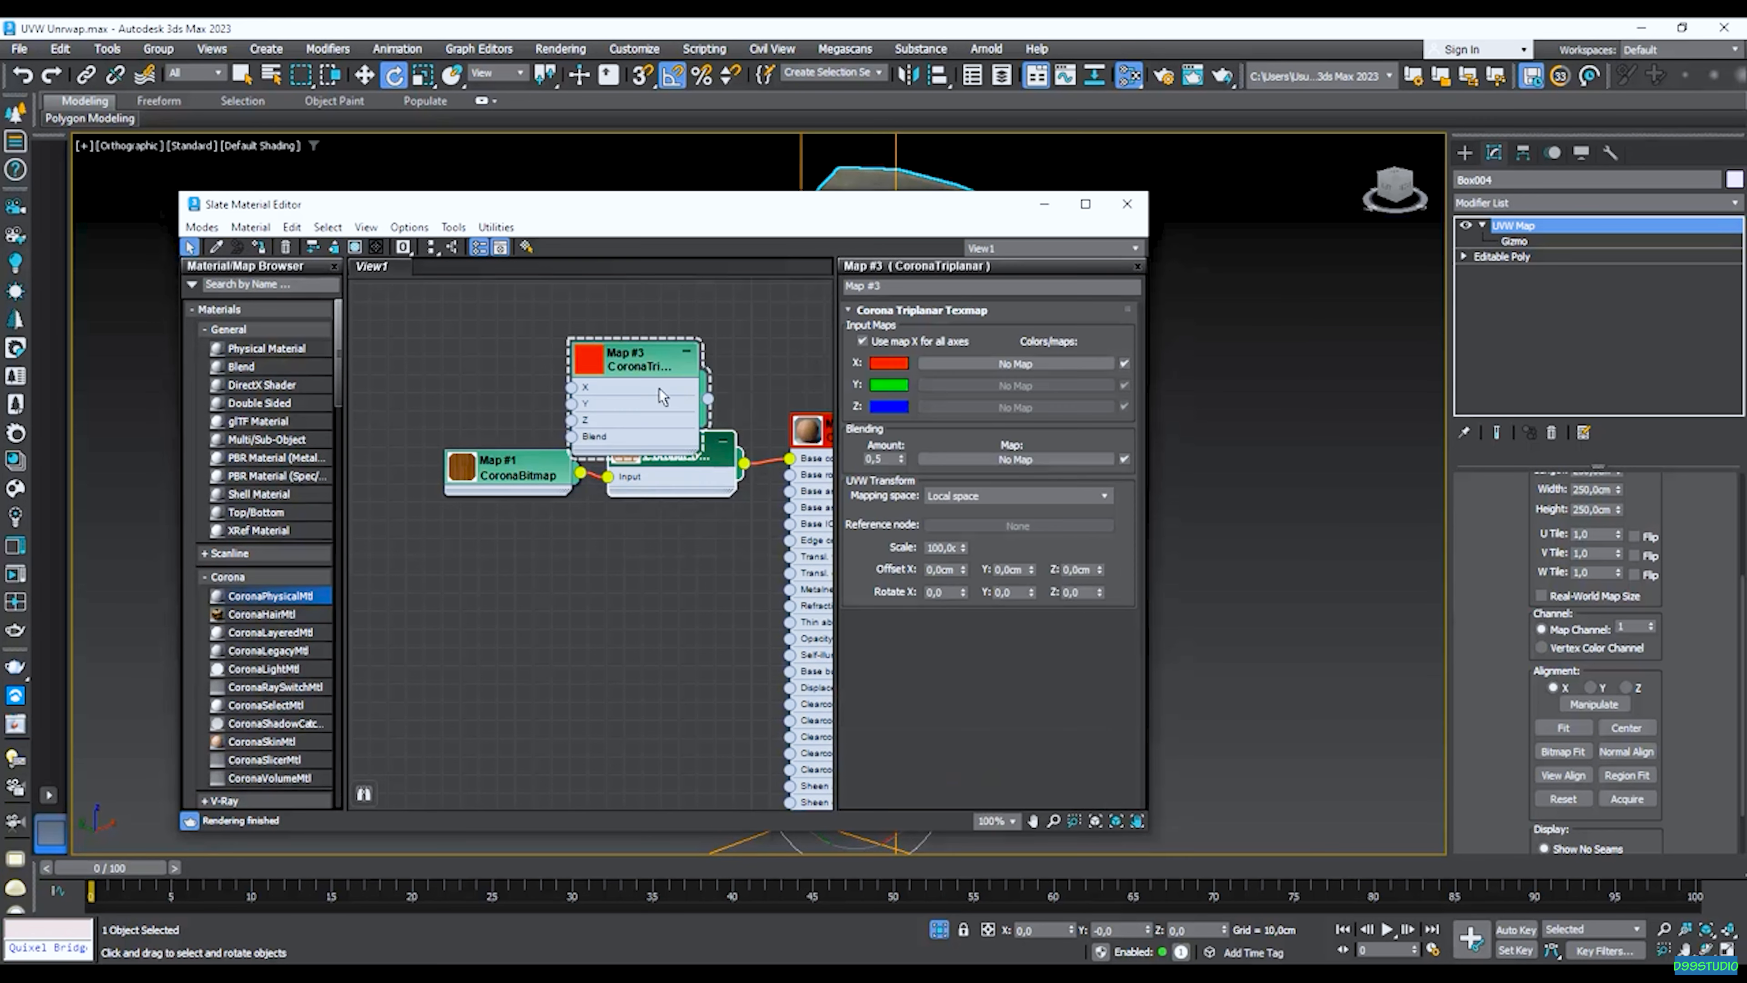
Rearrange the nodes and wire the CoronaTriplanar map into the wood texture chain feeding the chair material's base color.
{"action": "left_click_drag", "start_coordinate": [637, 381], "coordinate": [491, 501]}
{"action": "middle_click_drag", "start_coordinate": [591, 472], "coordinate": [673, 532]}
{"action": "left_click_drag", "start_coordinate": [706, 529], "coordinate": [524, 529]}
{"action": "left_click_drag", "start_coordinate": [779, 423], "coordinate": [743, 442]}
{"action": "left_click_drag", "start_coordinate": [645, 523], "coordinate": [700, 413]}
{"action": "middle_click_drag", "start_coordinate": [696, 396], "coordinate": [517, 391]}
{"action": "left_click_drag", "start_coordinate": [804, 560], "coordinate": [834, 560]}
{"action": "left_click_drag", "start_coordinate": [663, 416], "coordinate": [730, 512]}
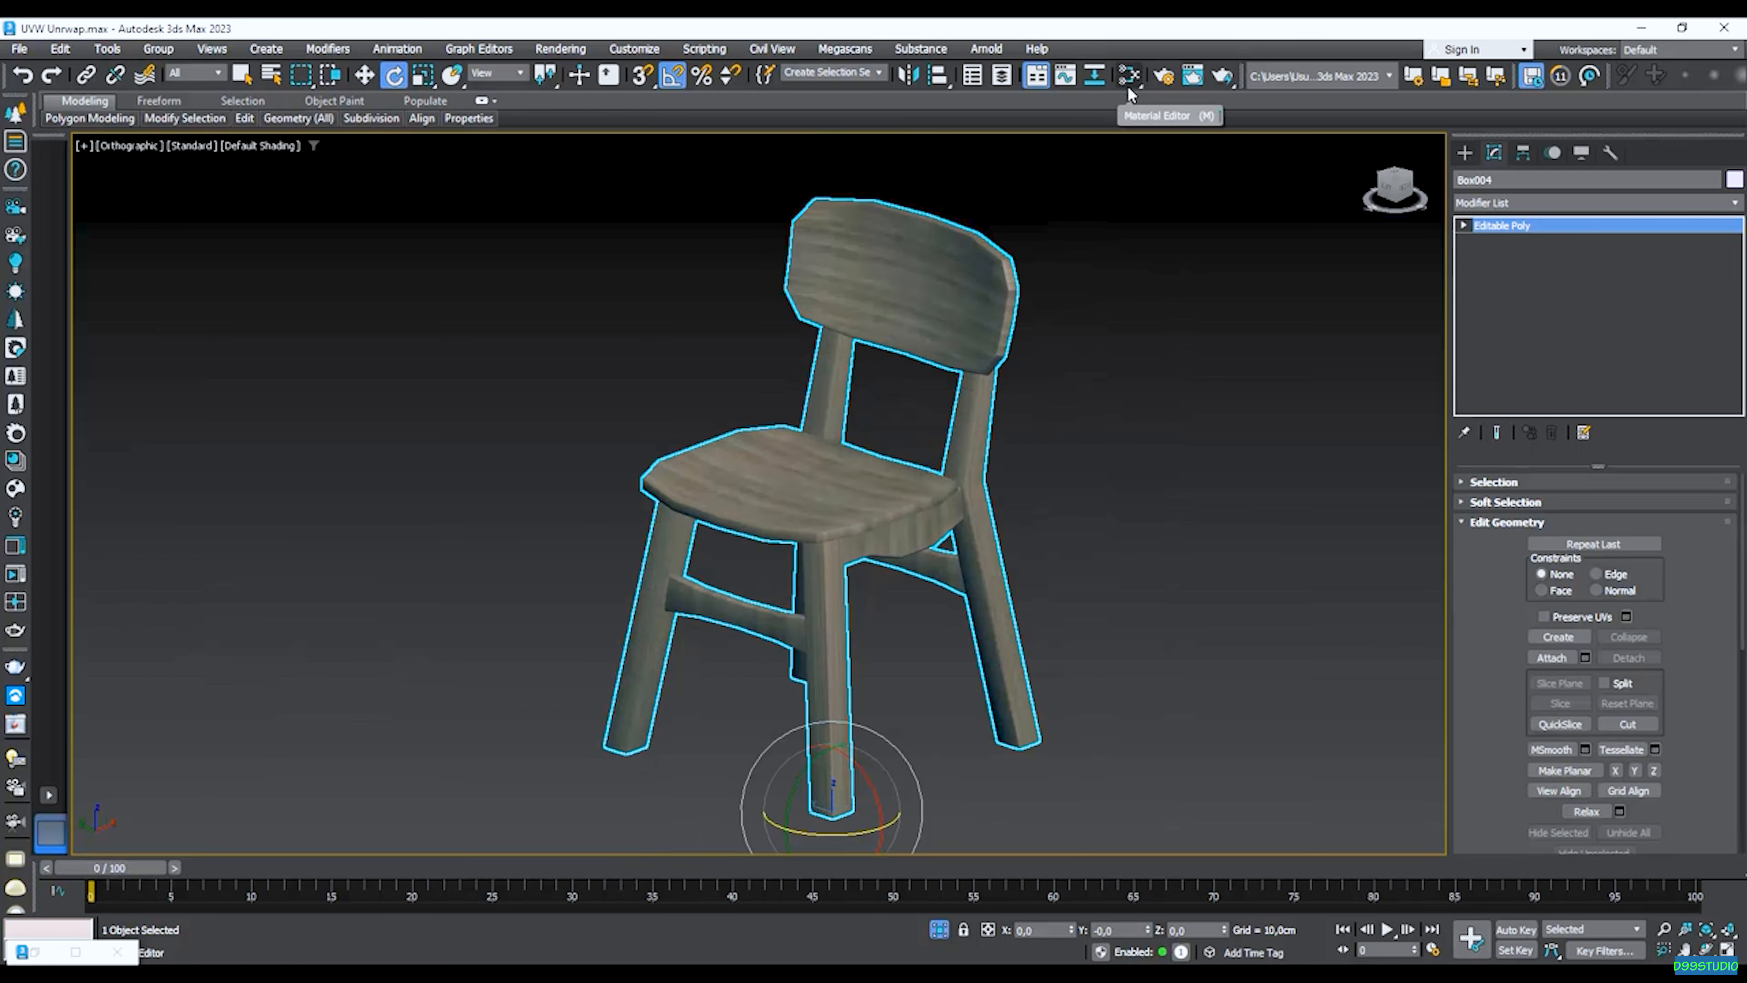
Add a targeted CoronaSun light beside the chair.
{"action": "left_click", "coordinate": [1465, 152]}
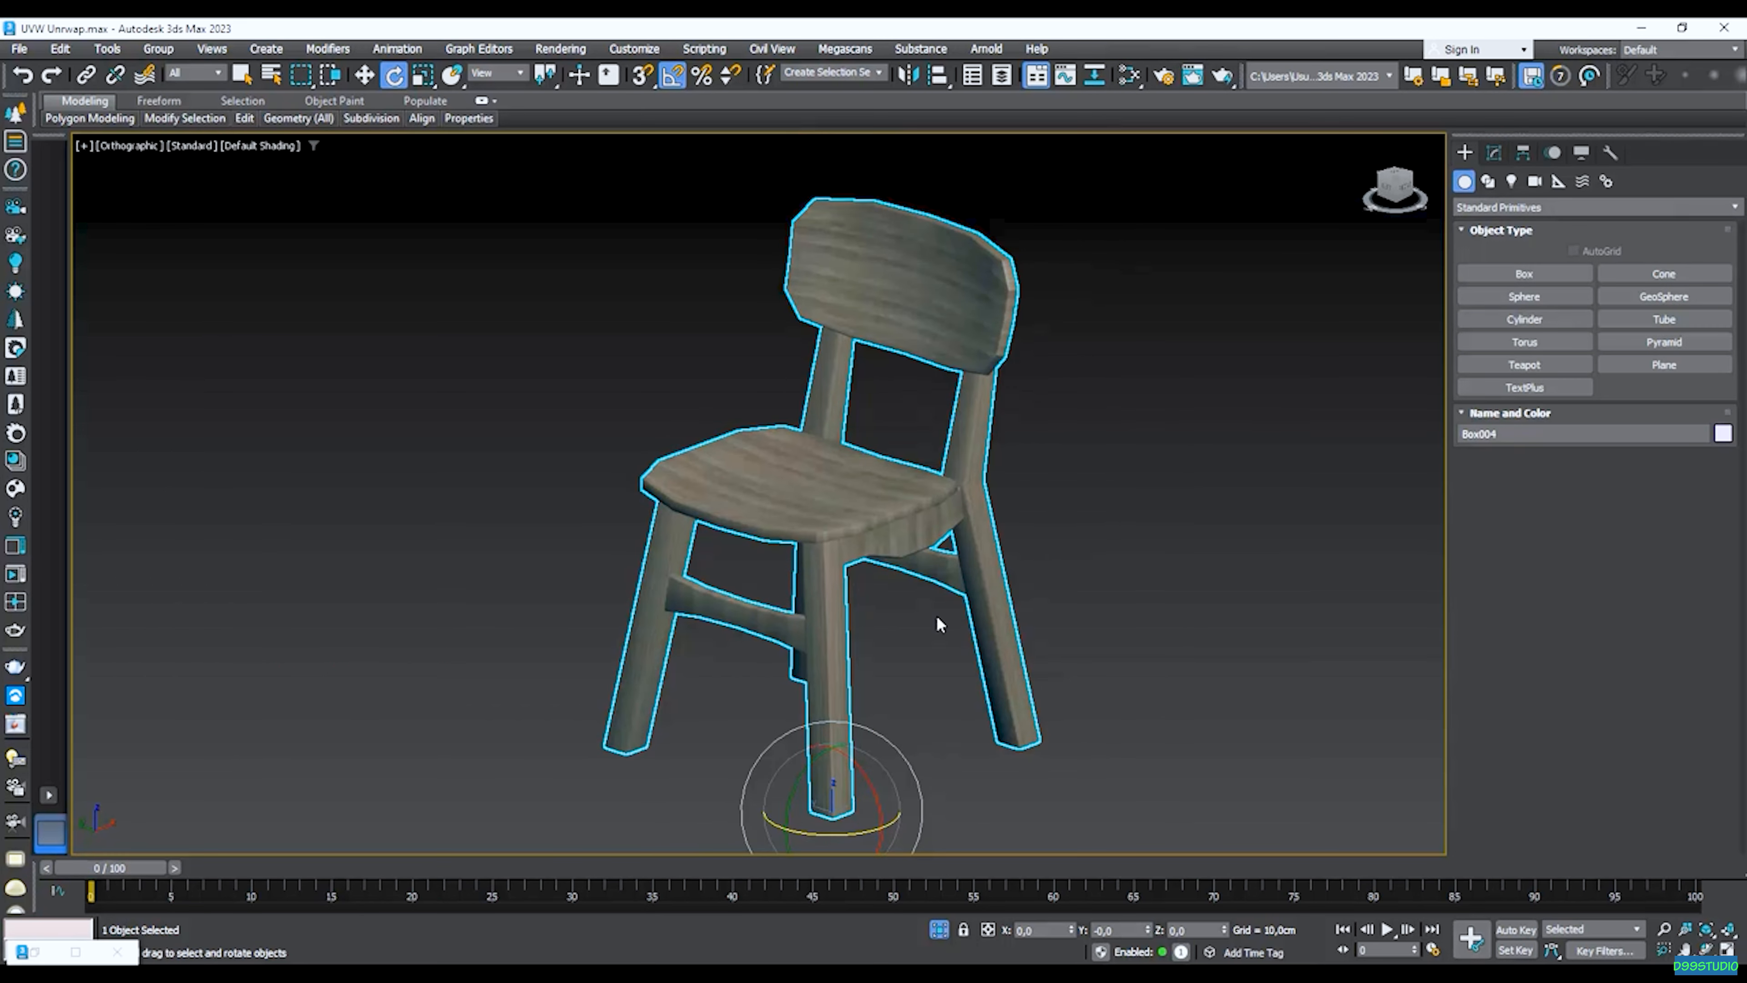
{"action": "left_click", "coordinate": [1512, 182]}
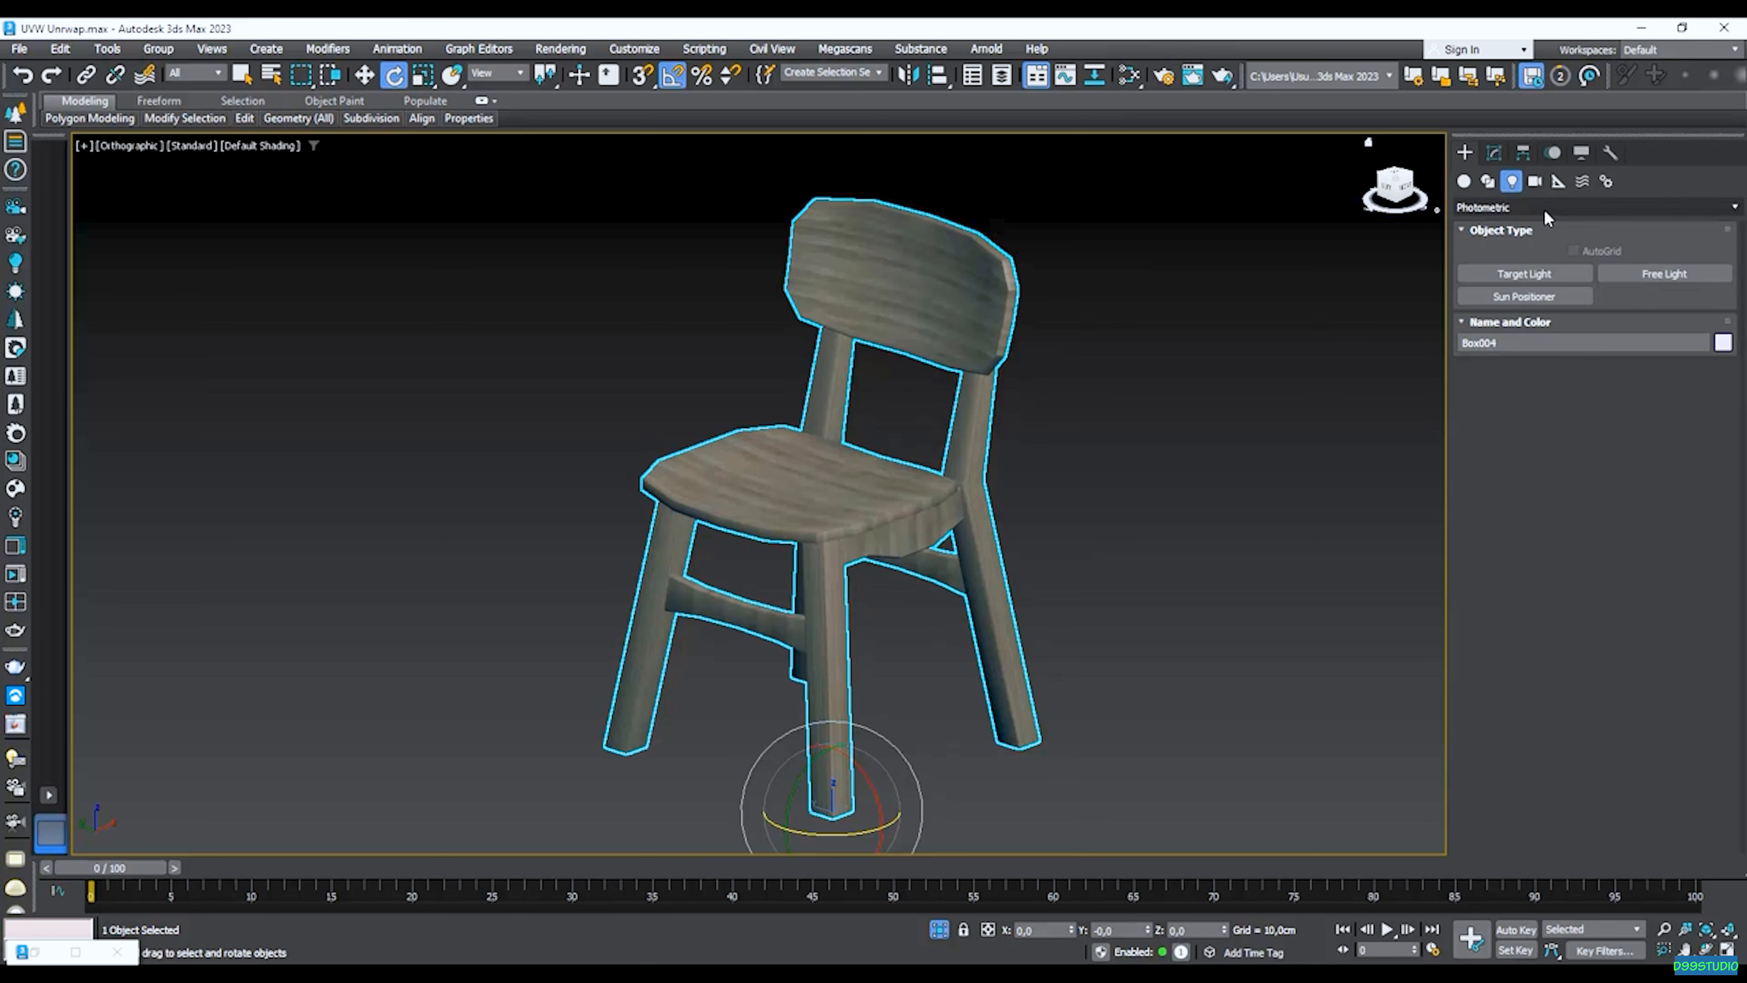
{"action": "left_click", "coordinate": [1527, 207]}
{"action": "left_click", "coordinate": [1526, 265]}
{"action": "left_click", "coordinate": [1609, 274]}
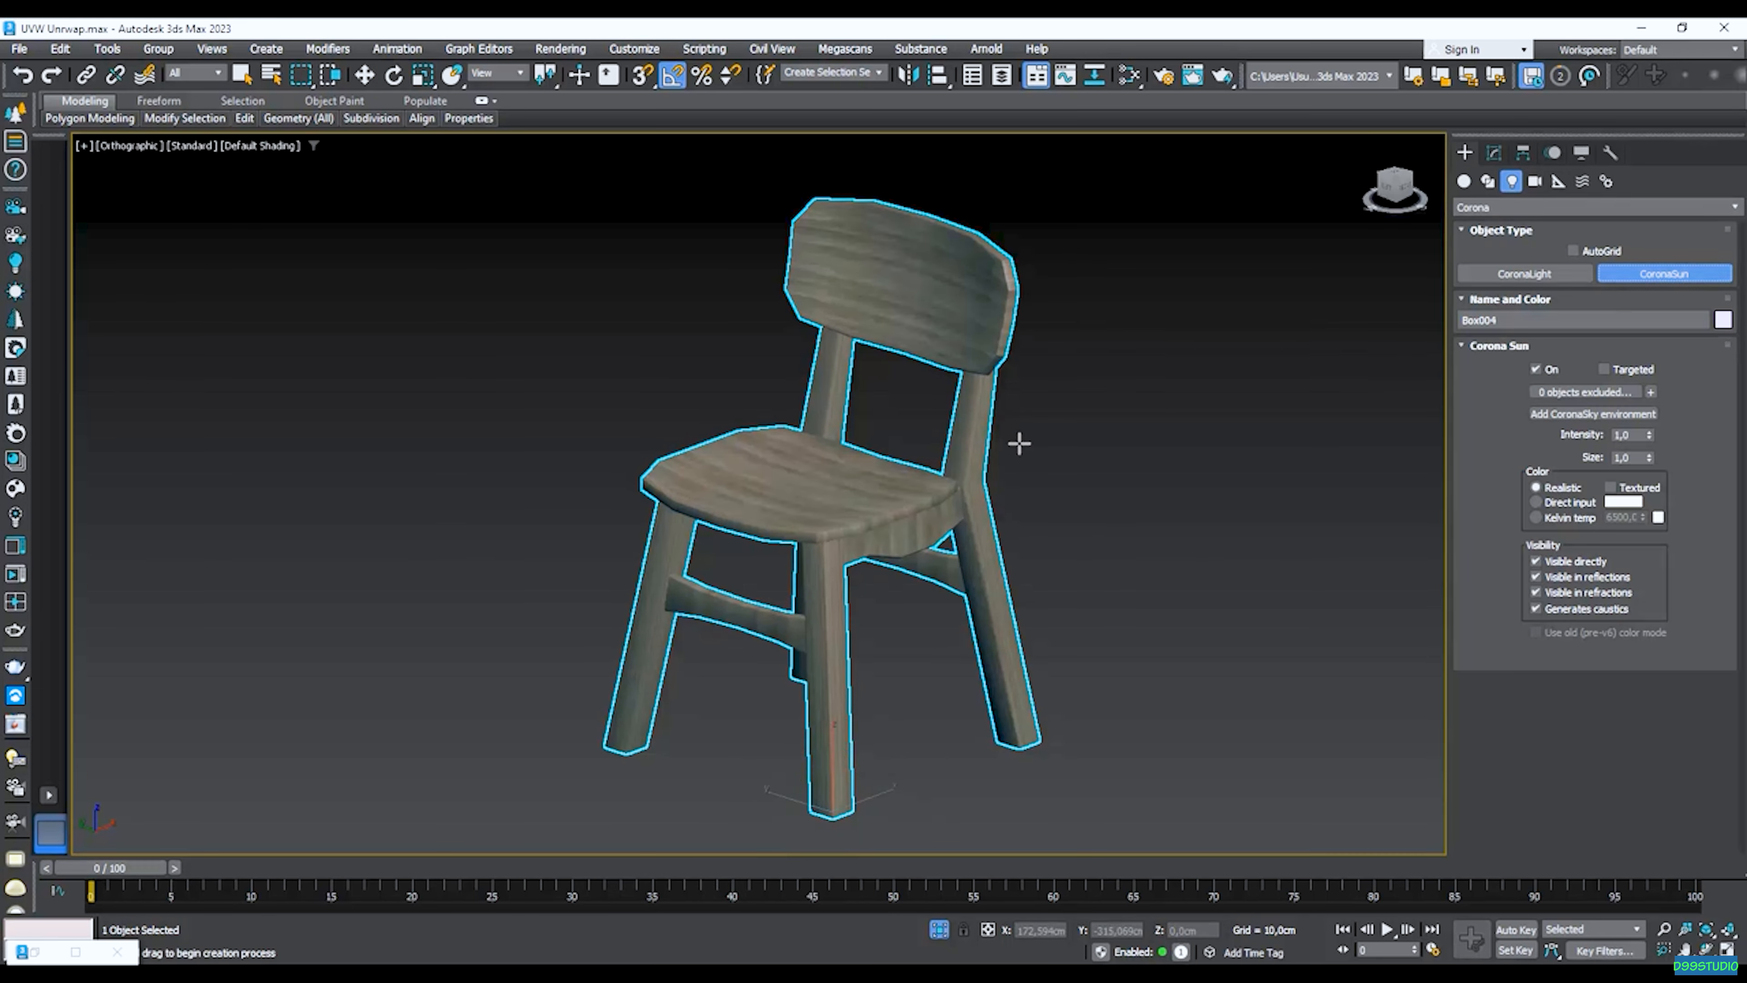
{"action": "scroll", "coordinate": [1159, 417], "scroll_direction": "down", "scroll_amount": 5}
{"action": "middle_click_drag", "start_coordinate": [1050, 491], "coordinate": [1274, 726], "text": "alt"}
{"action": "left_click_drag", "start_coordinate": [1287, 773], "coordinate": [907, 467]}
{"action": "left_click", "coordinate": [892, 365]}
{"action": "right_click", "coordinate": [893, 363]}
{"action": "middle_click_drag", "start_coordinate": [922, 468], "coordinate": [878, 389], "text": "alt"}
{"action": "scroll", "coordinate": [877, 392], "scroll_direction": "up", "scroll_amount": 8}
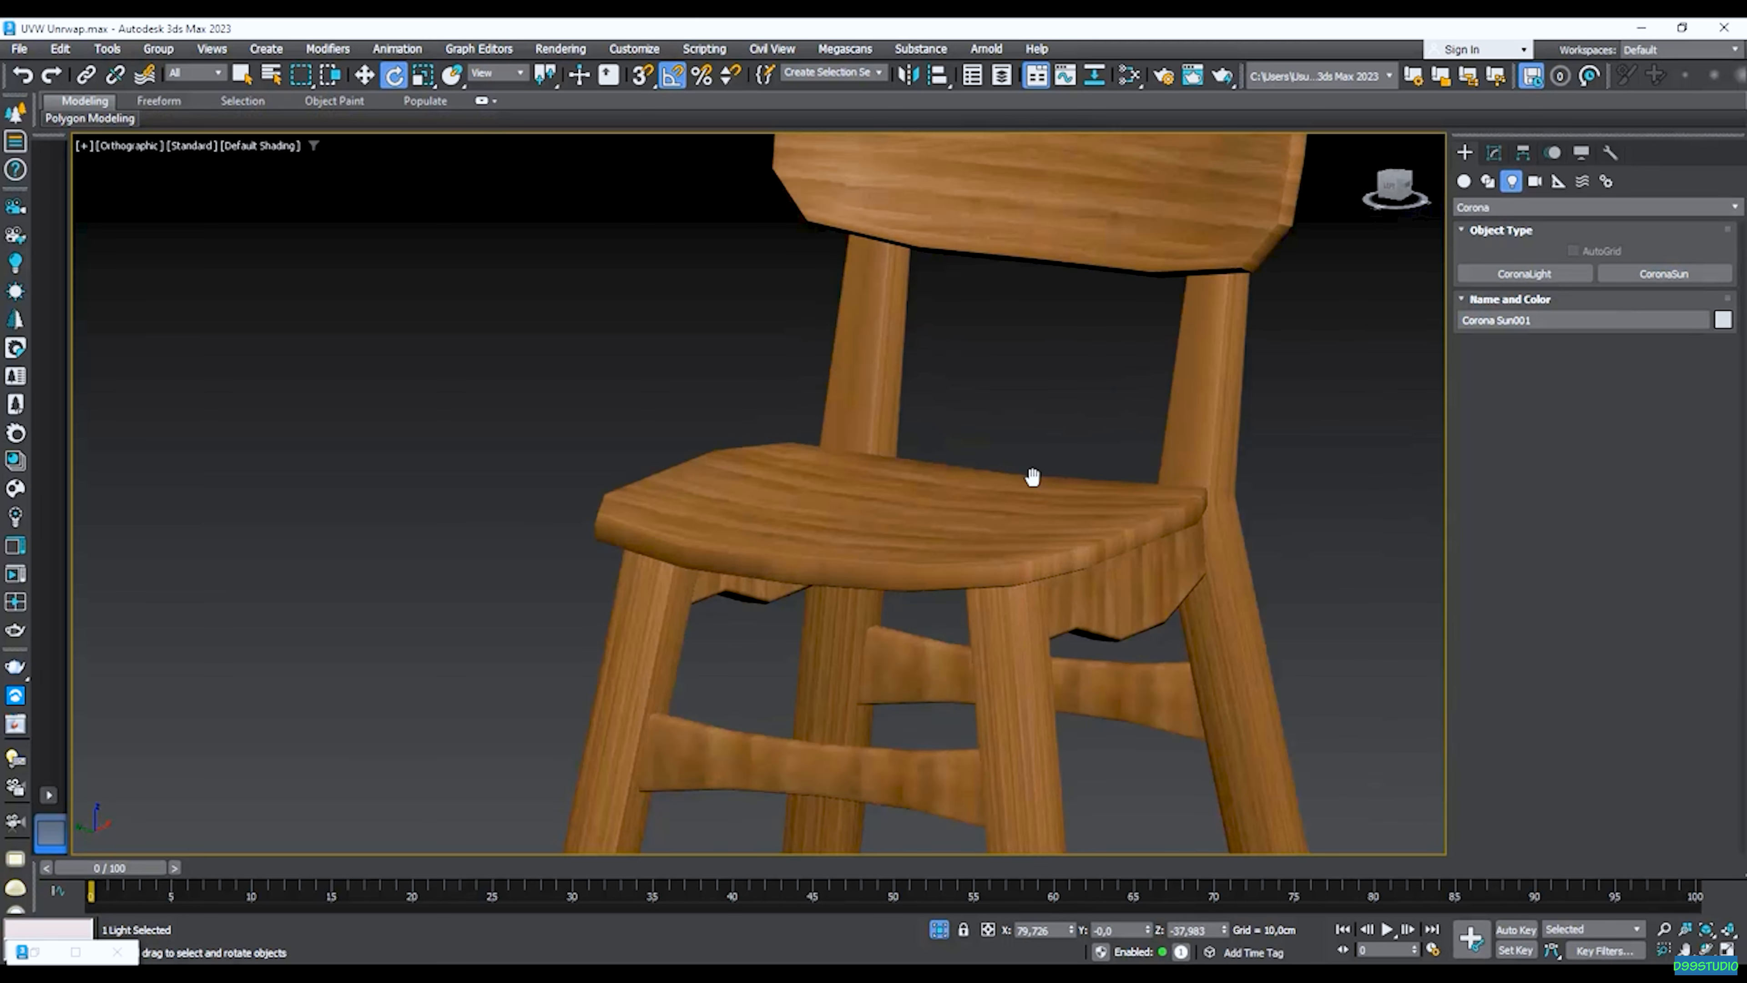
Set the Corona sun's intensity to 0,1 and start an interactive Corona render of the chair.
{"action": "left_click", "coordinate": [1494, 153]}
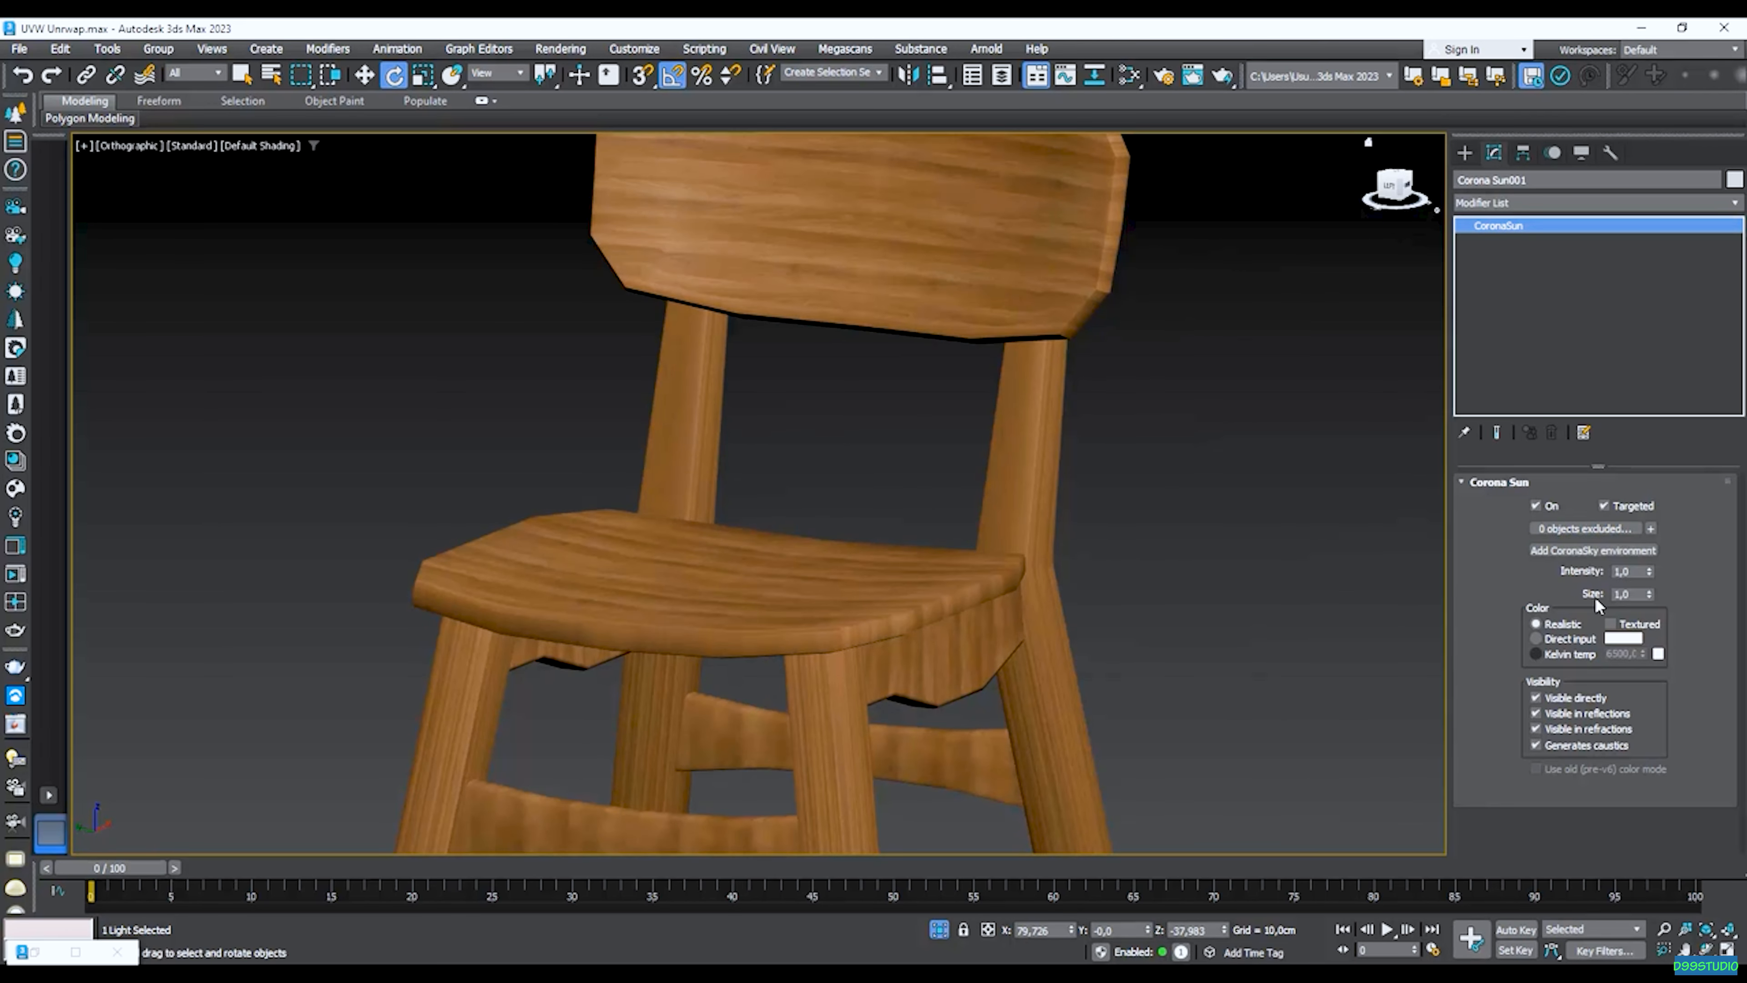
{"action": "left_click_drag", "start_coordinate": [1634, 574], "coordinate": [1579, 569]}
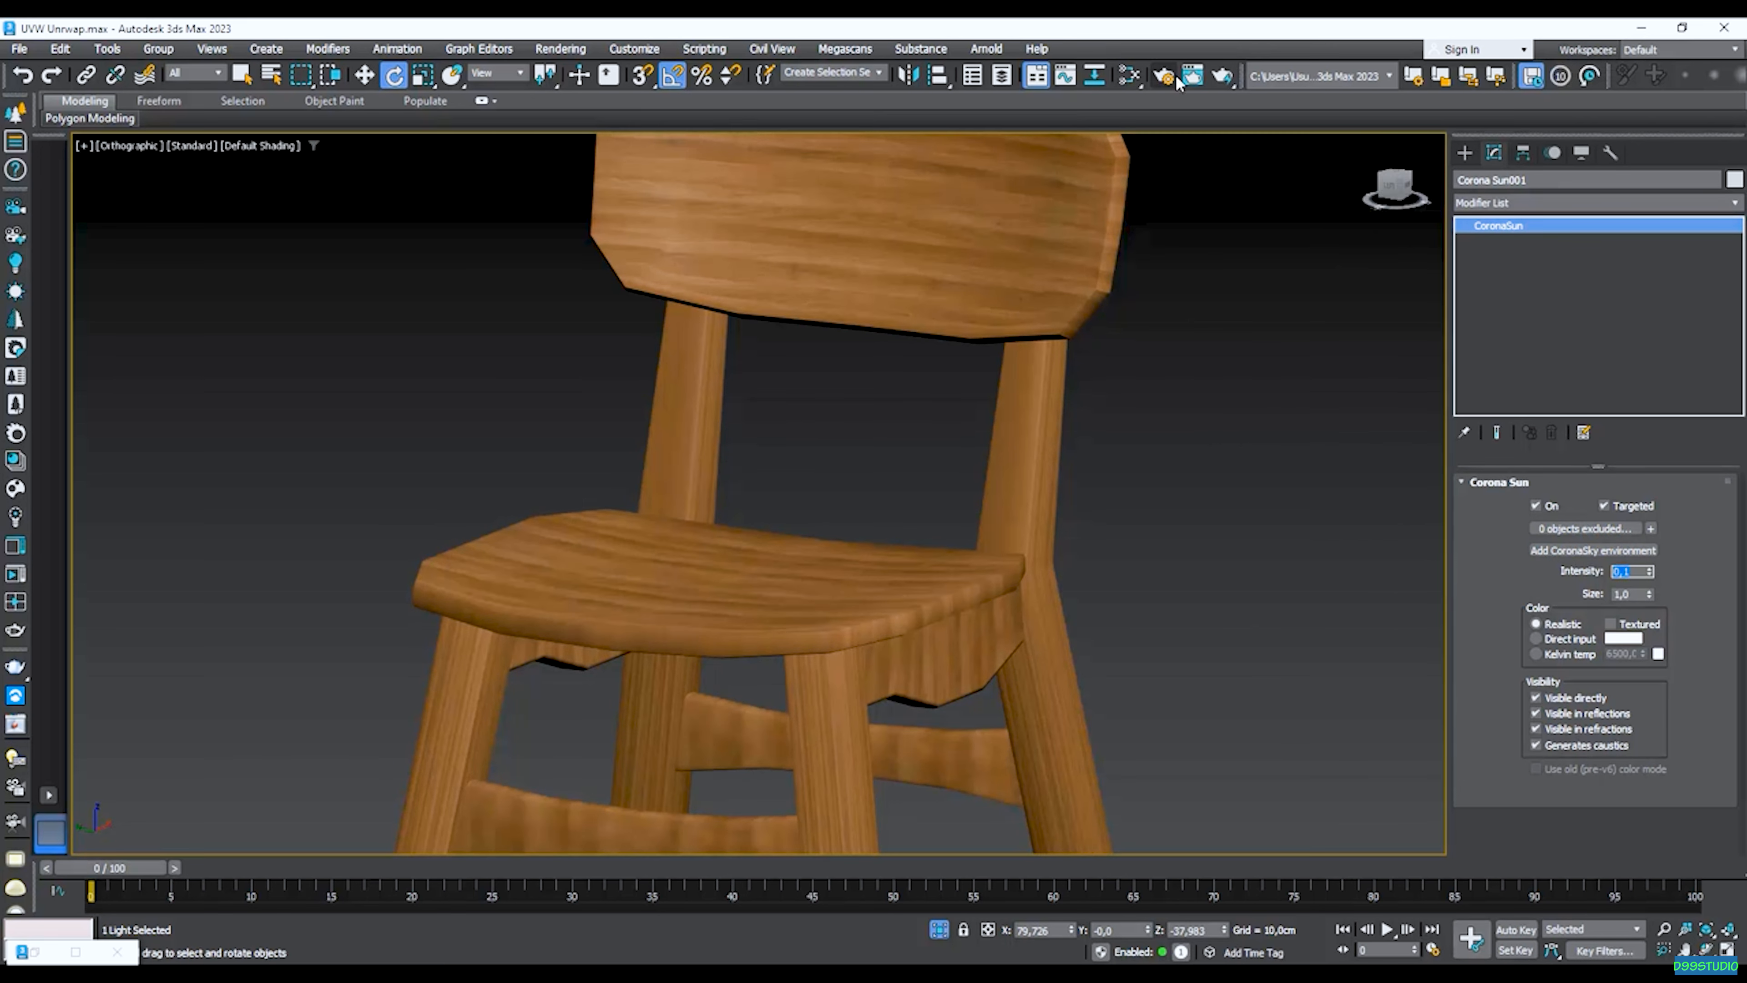
{"action": "left_click", "coordinate": [1163, 74]}
{"action": "left_click", "coordinate": [1097, 334]}
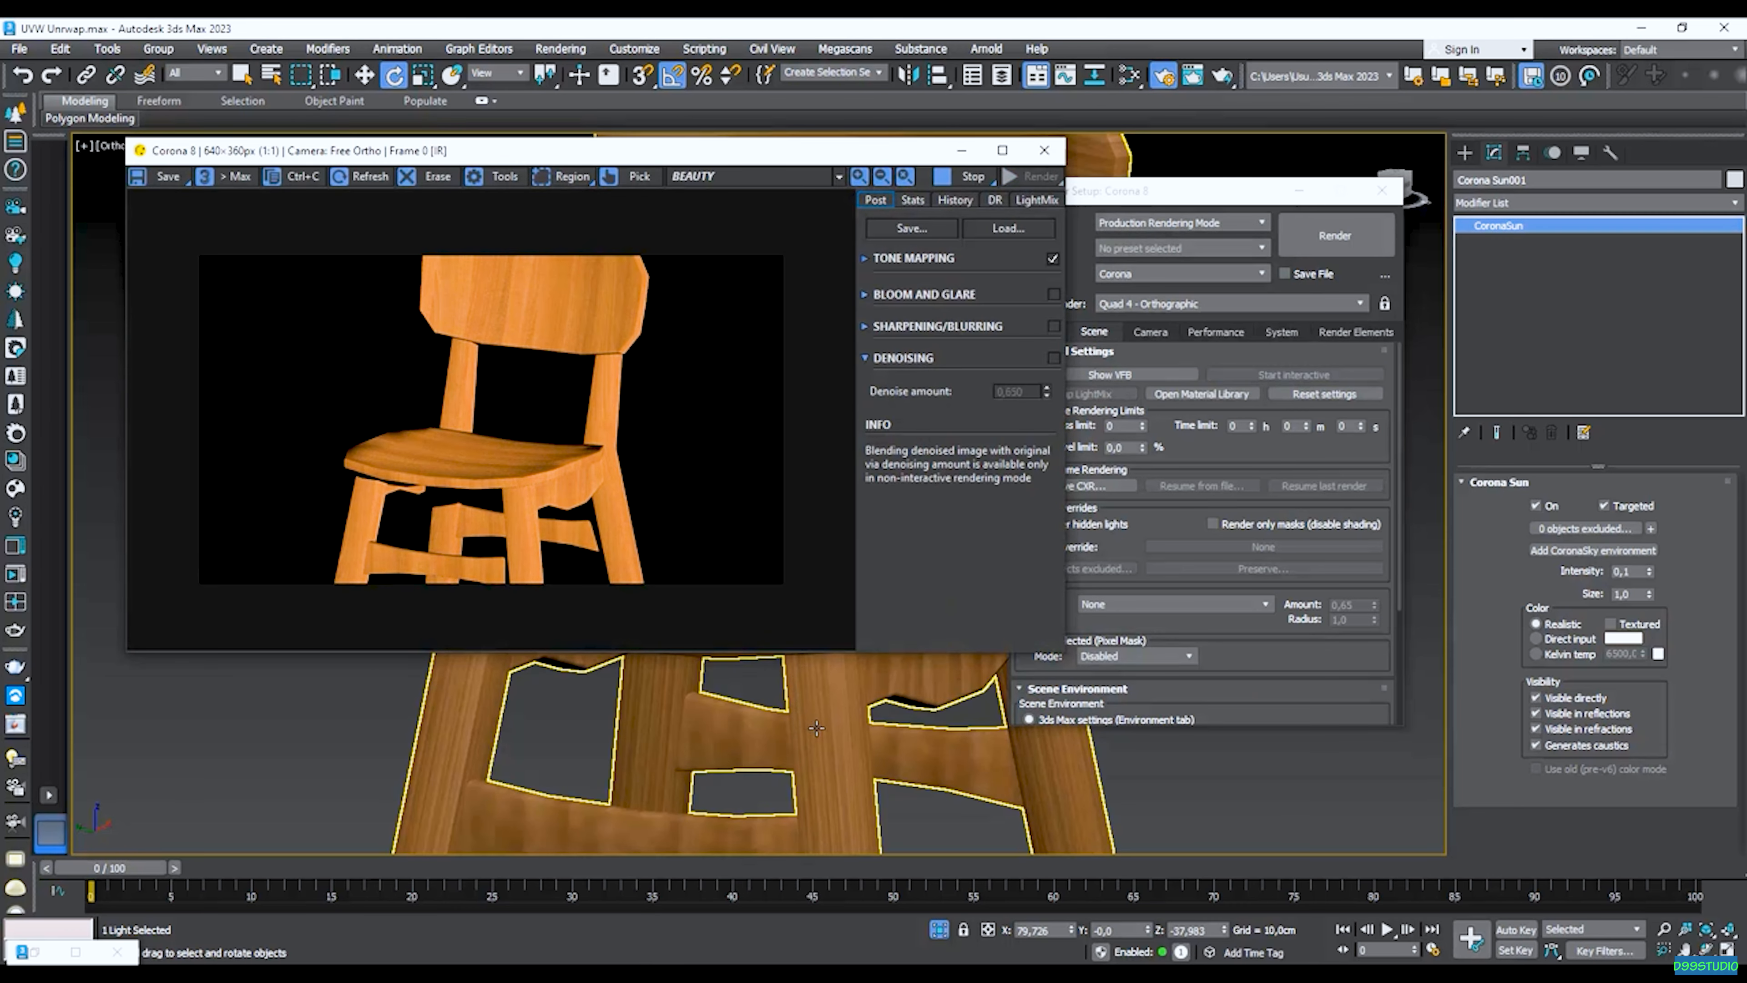
Examine the wood grain on the chair's seat, legs and crossbar in the interactive render, and close the render windows.
{"action": "scroll", "coordinate": [816, 728], "scroll_direction": "up", "scroll_amount": 6}
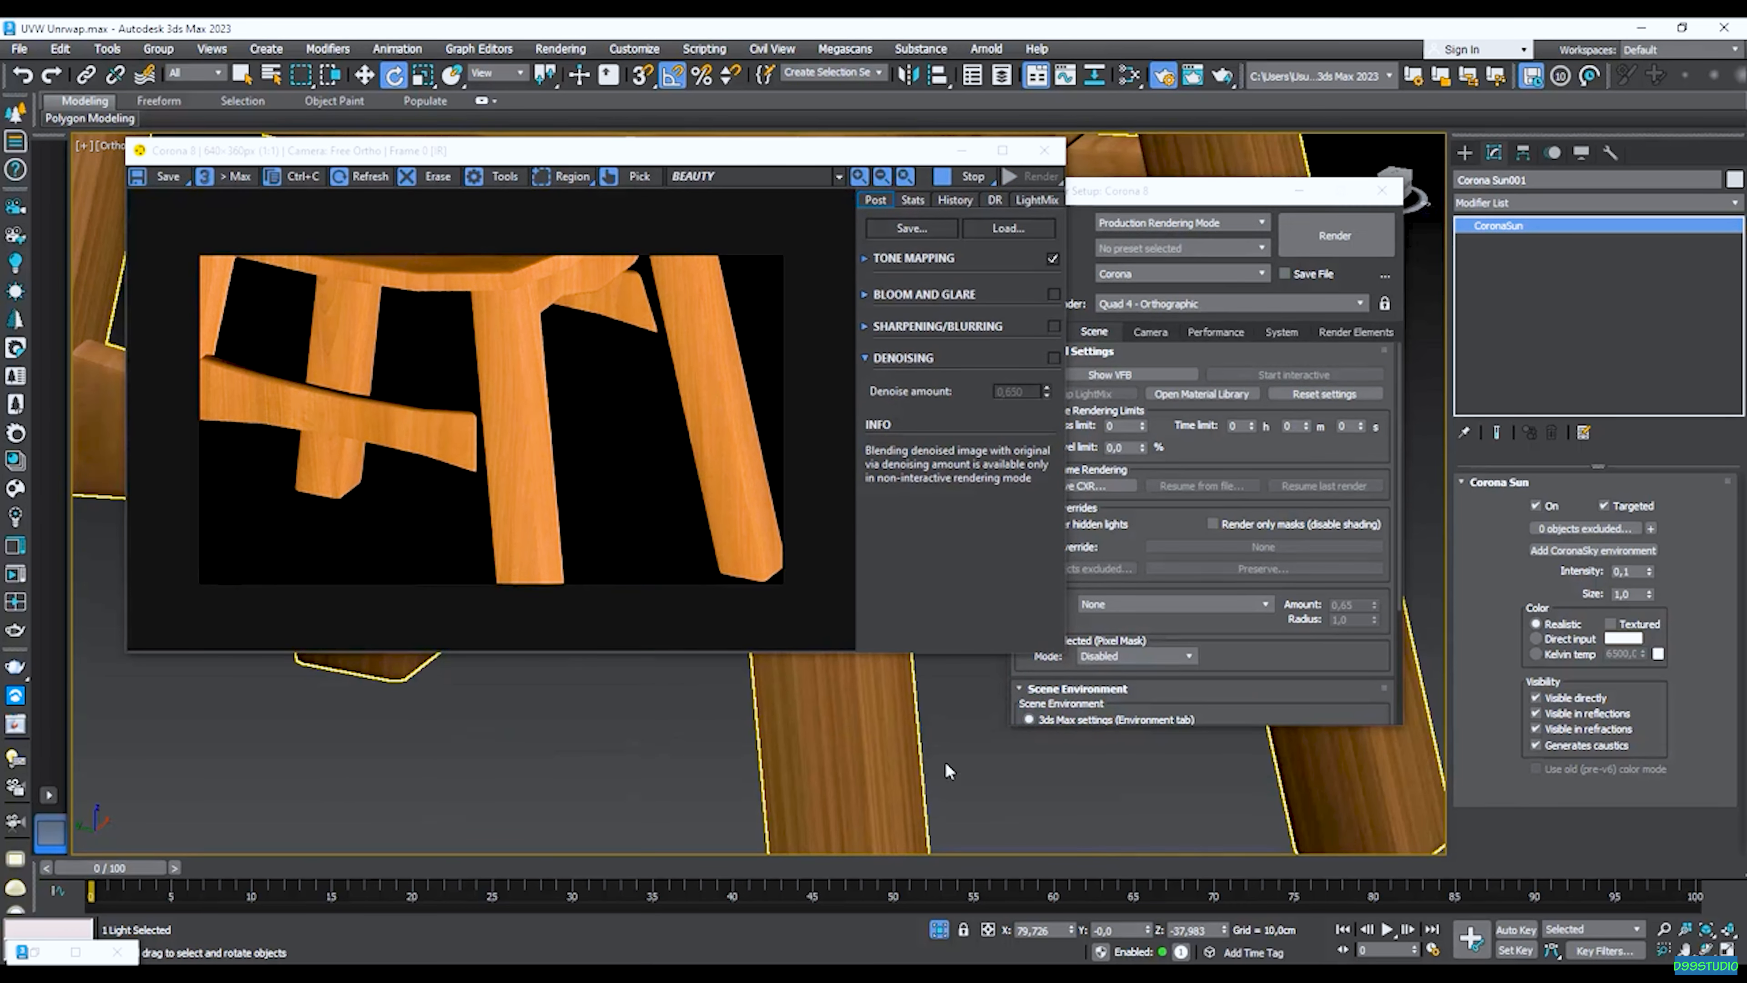
{"action": "scroll", "coordinate": [944, 759], "scroll_direction": "down", "scroll_amount": 5}
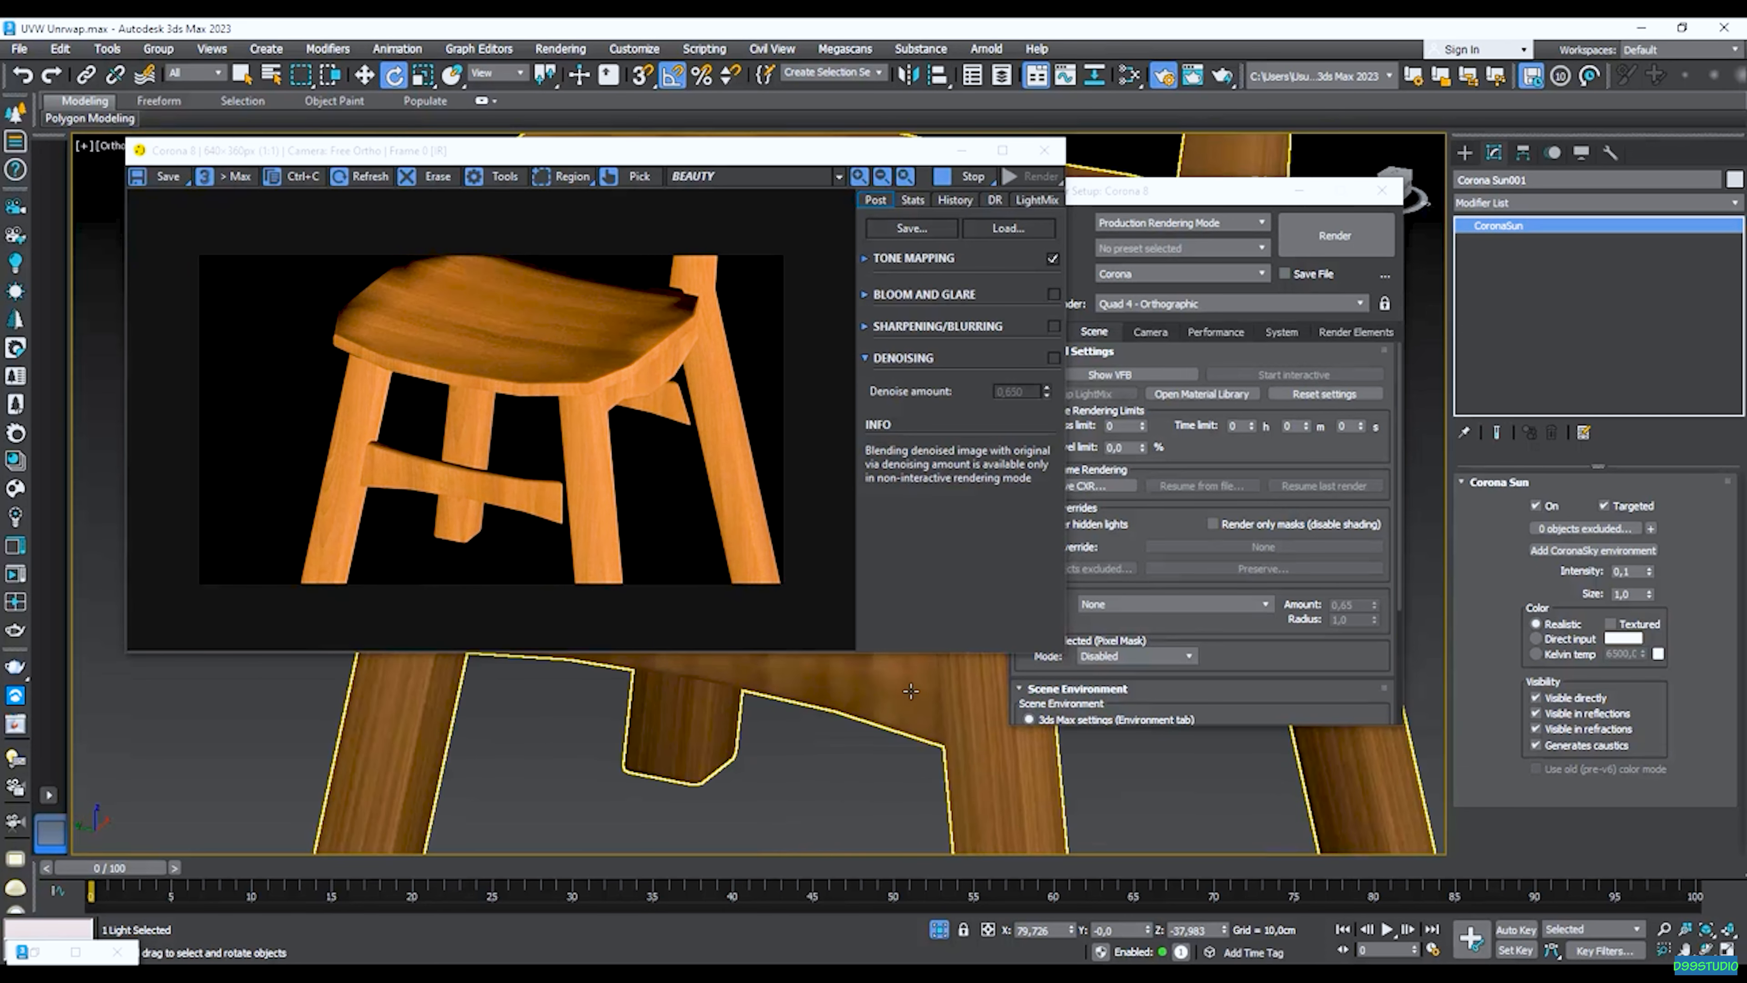
{"action": "middle_click_drag", "start_coordinate": [784, 678], "coordinate": [797, 756]}
{"action": "scroll", "coordinate": [580, 746], "scroll_direction": "up", "scroll_amount": 2}
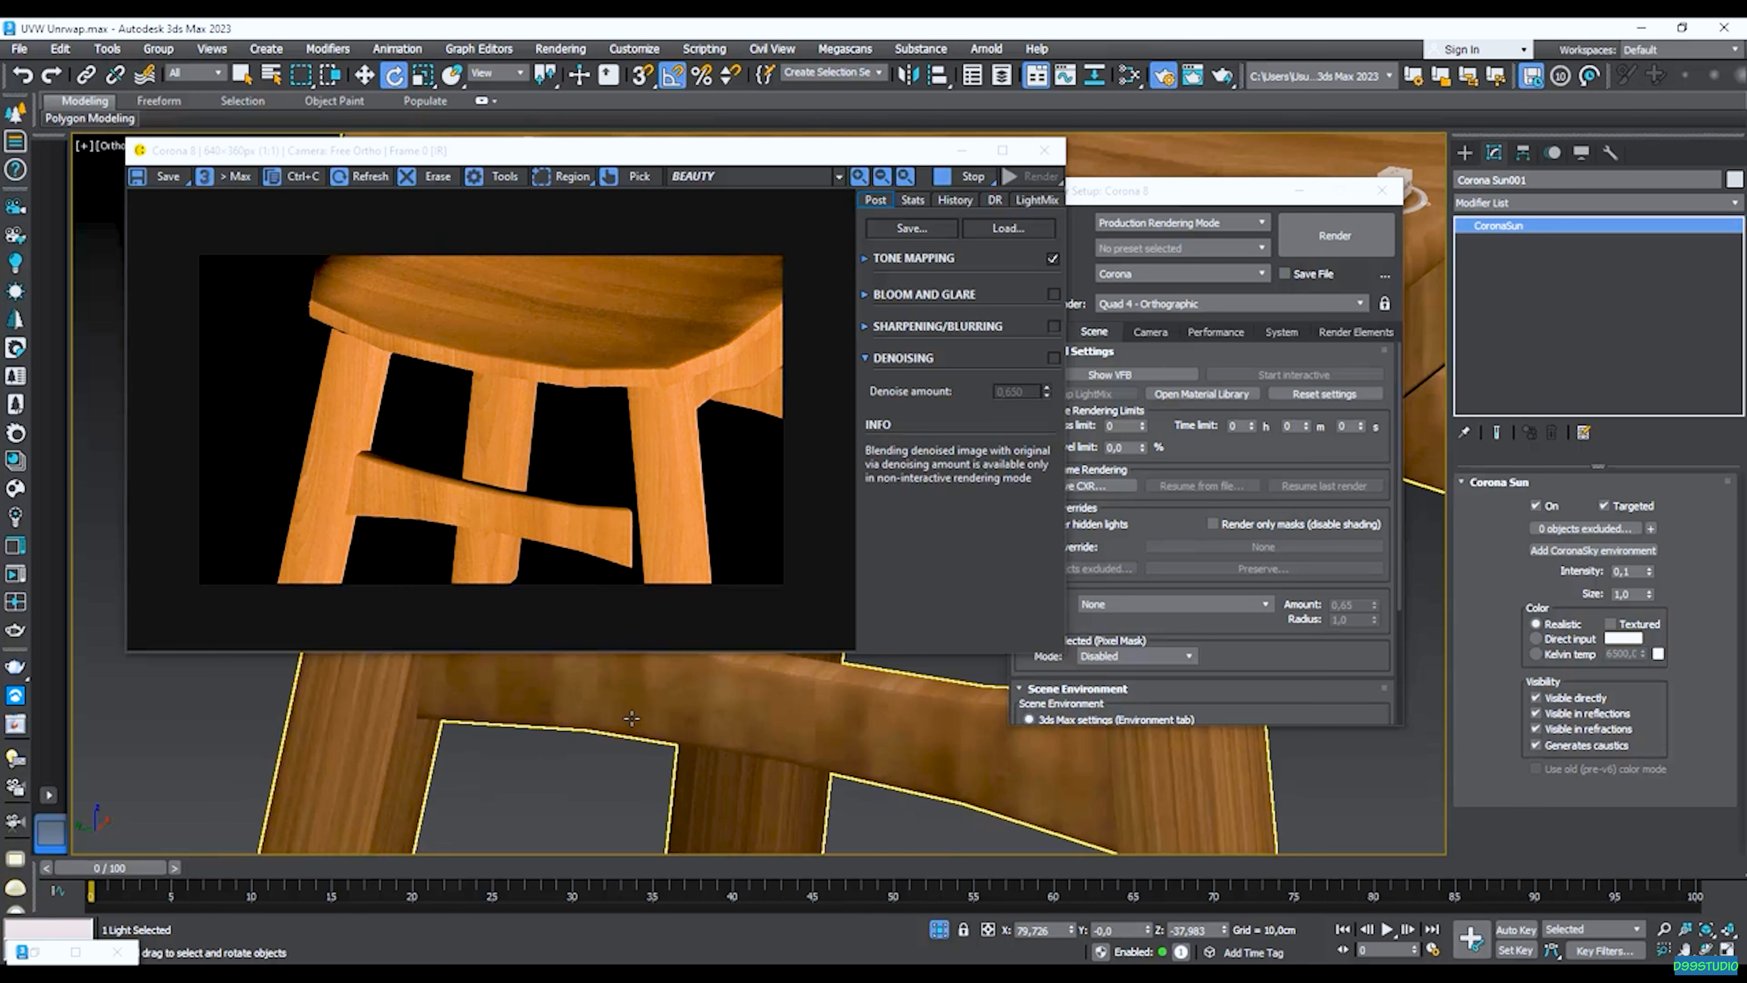
{"action": "key", "text": "Escape"}
{"action": "scroll", "coordinate": [343, 430], "scroll_direction": "up", "scroll_amount": 1}
{"action": "scroll", "coordinate": [344, 434], "scroll_direction": "down", "scroll_amount": 1}
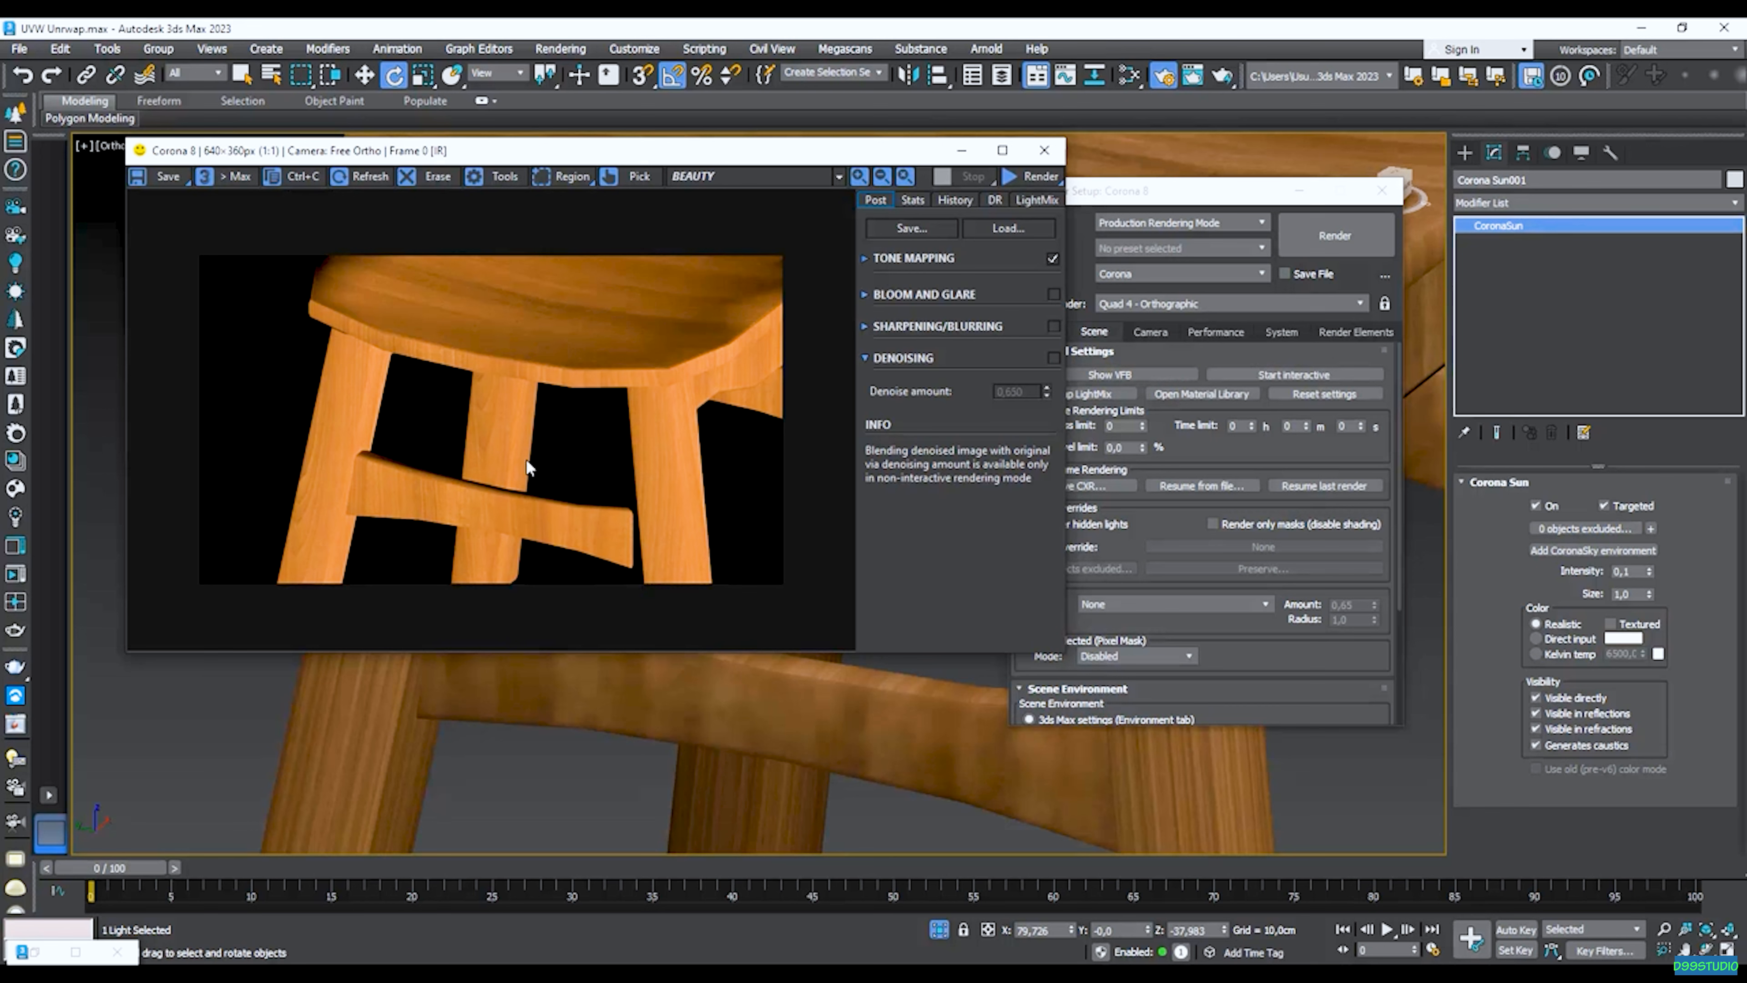
{"action": "left_click", "coordinate": [1045, 150]}
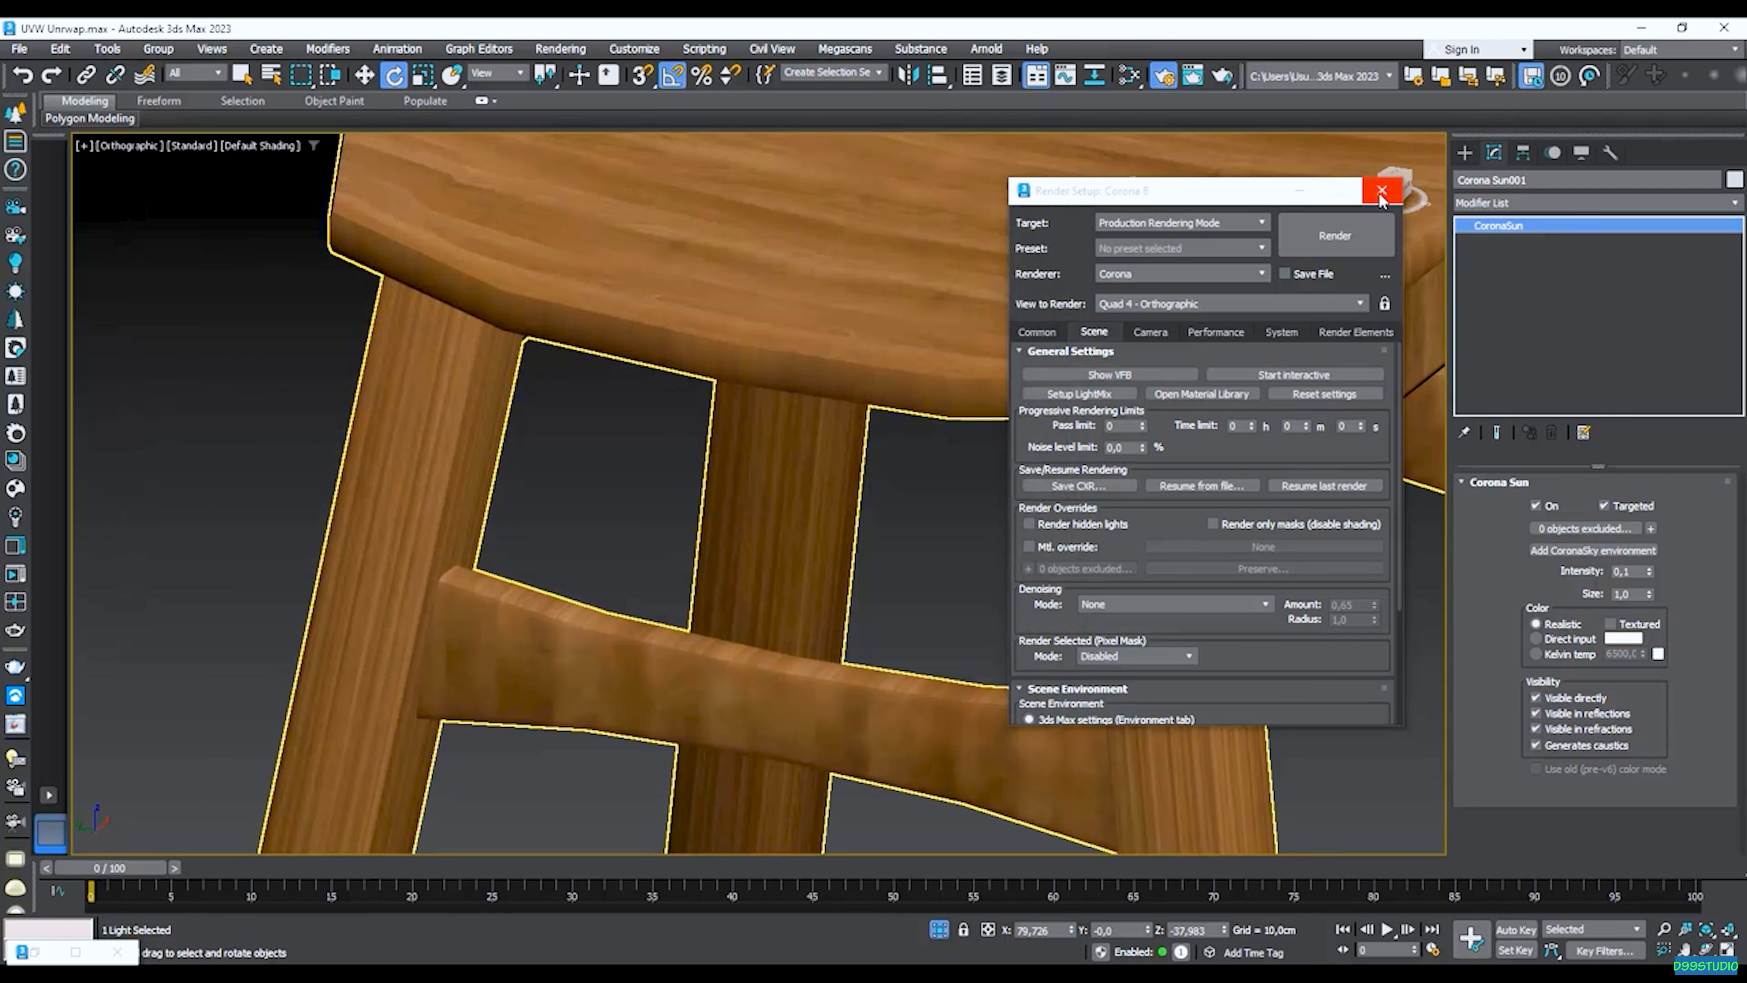
{"action": "left_click", "coordinate": [1382, 191]}
Select the chair and add an Unwrap UVW modifier to it.
{"action": "scroll", "coordinate": [867, 418], "scroll_direction": "down", "scroll_amount": 5}
{"action": "middle_click_drag", "start_coordinate": [867, 419], "coordinate": [824, 489], "text": "alt"}
{"action": "left_click", "coordinate": [904, 493]}
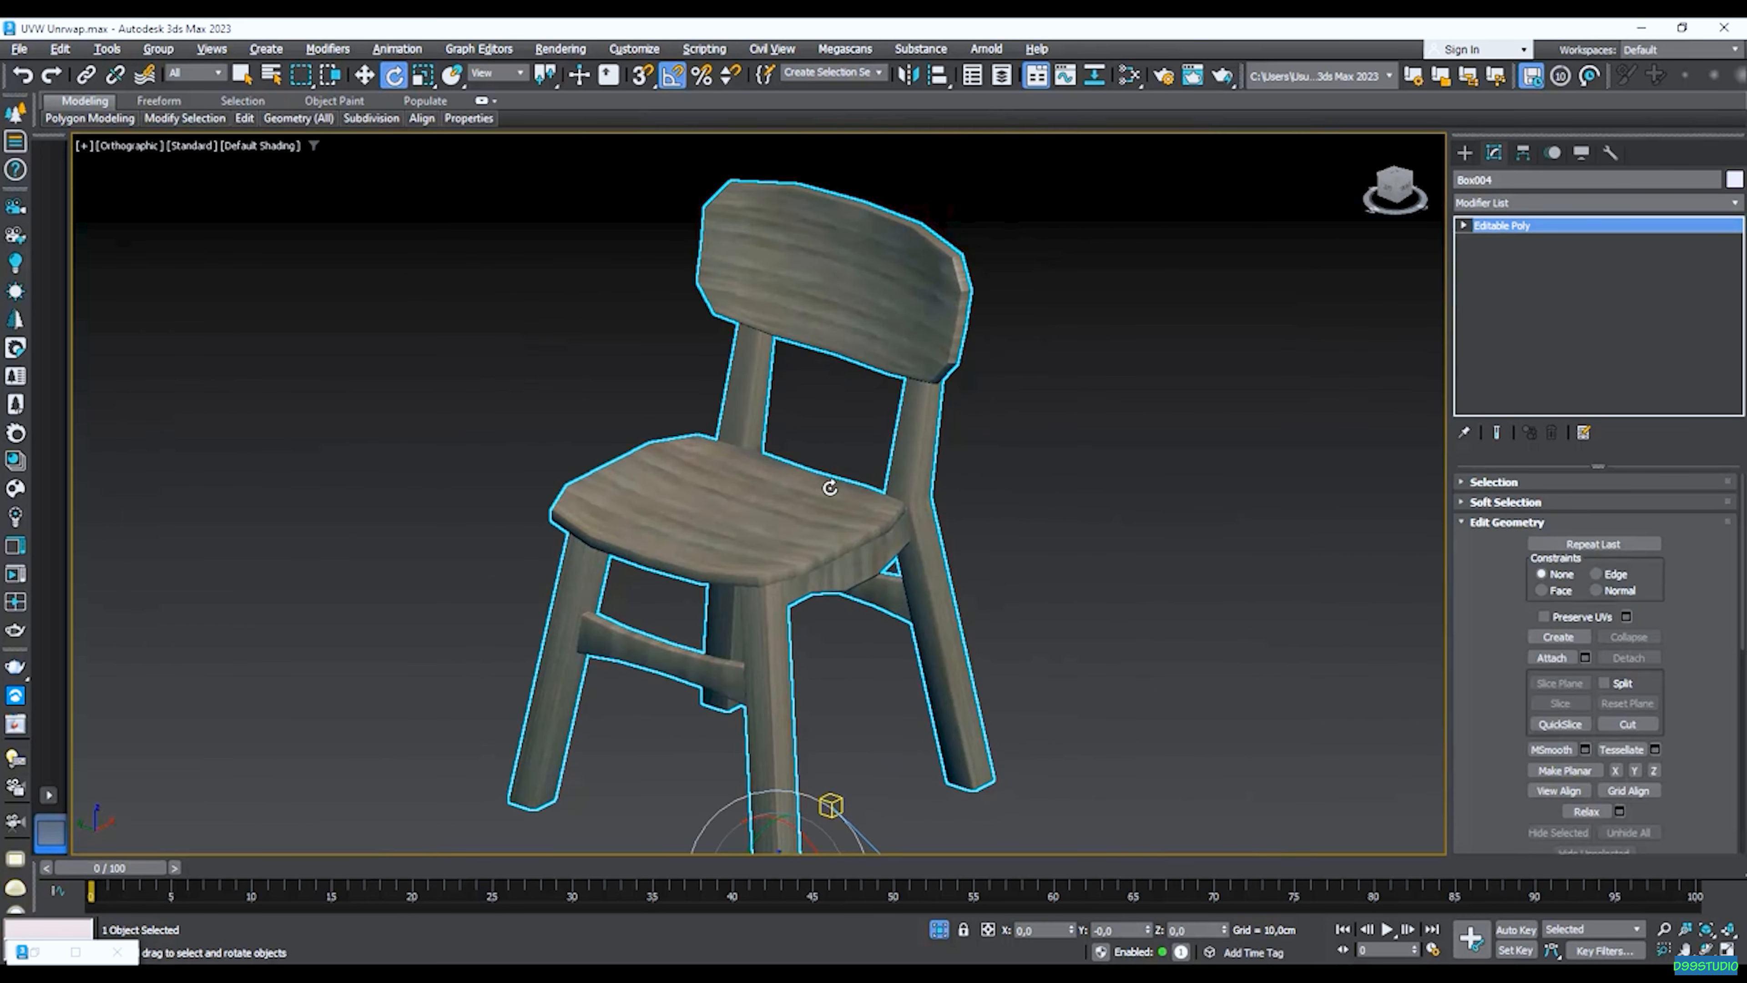
{"action": "left_click", "coordinate": [1531, 202]}
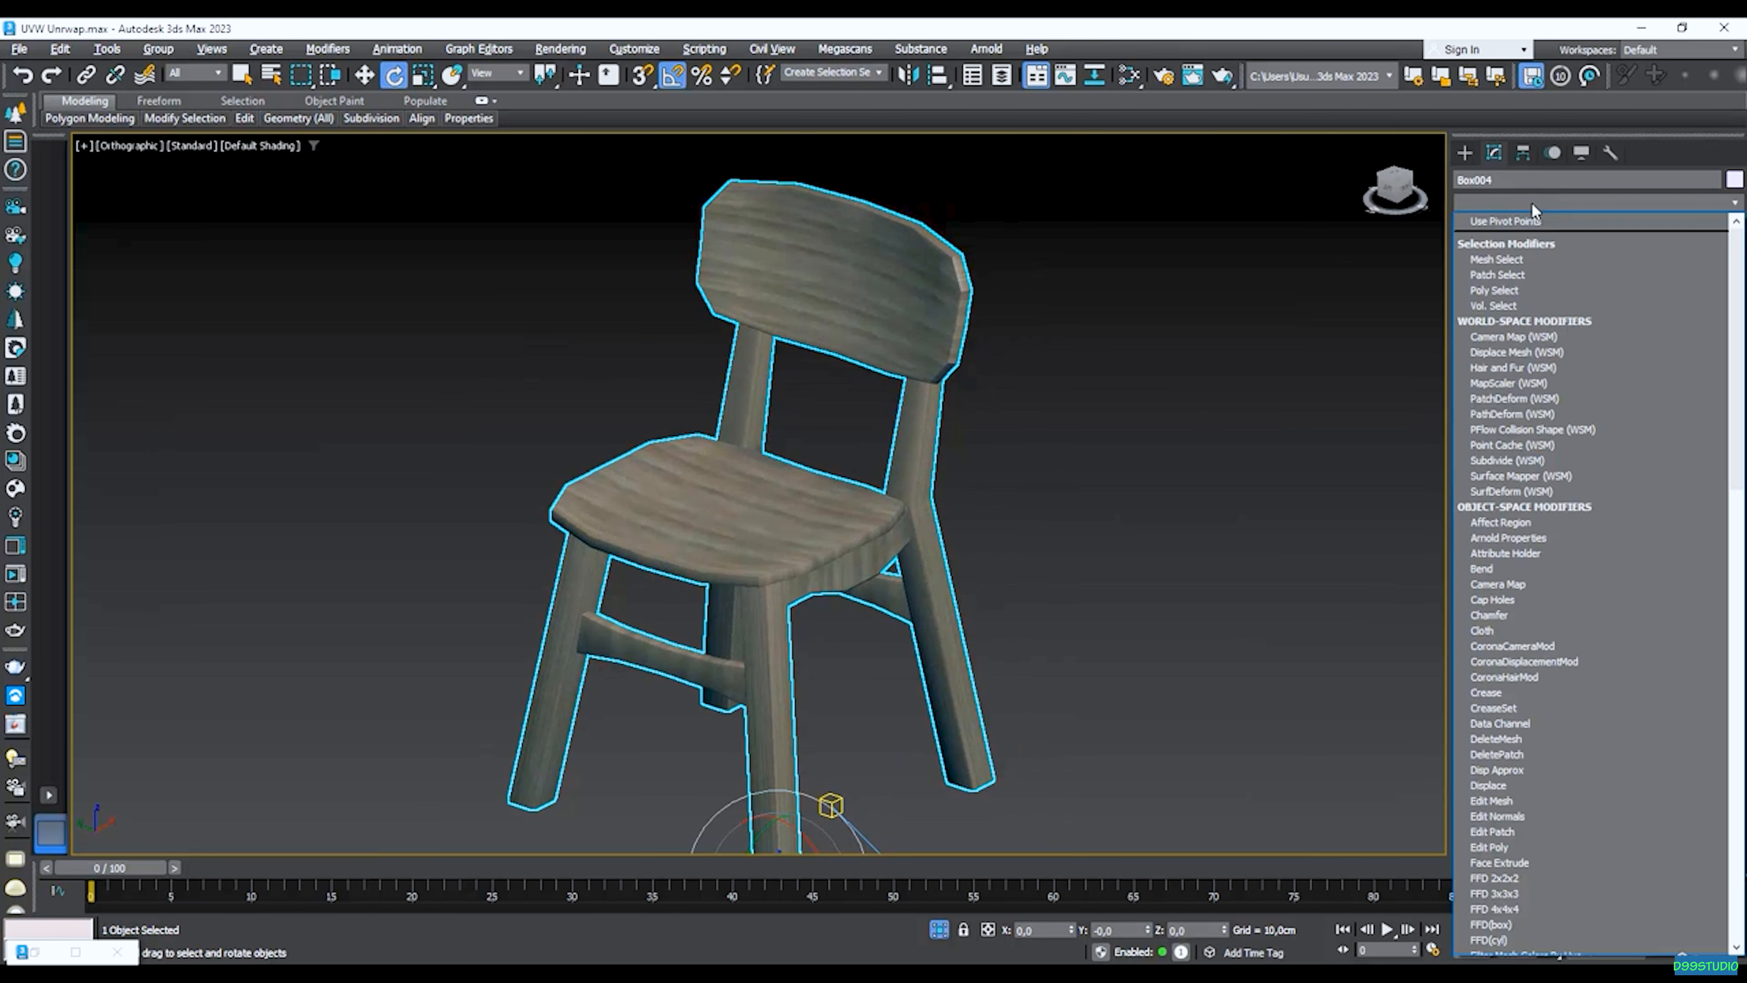
{"action": "scroll", "coordinate": [1531, 202], "scroll_direction": "down", "scroll_amount": 5}
{"action": "left_click", "coordinate": [1531, 203]}
{"action": "left_click", "coordinate": [1532, 203]}
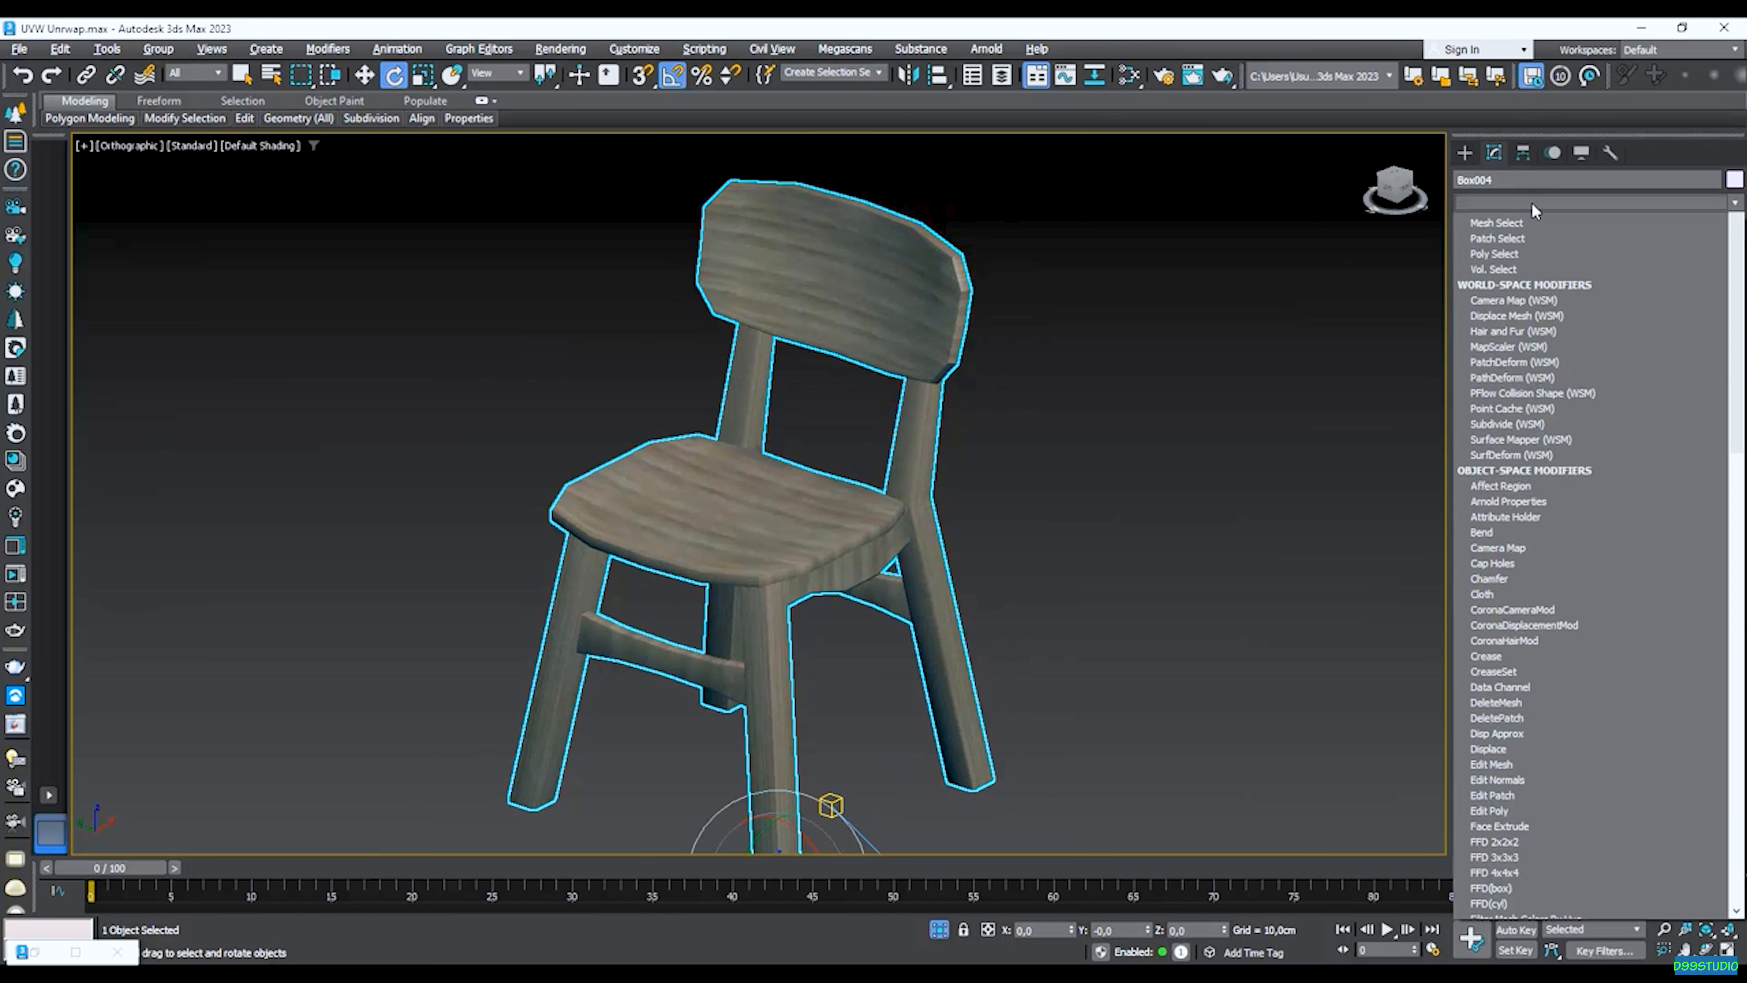
{"action": "key", "text": "u"}
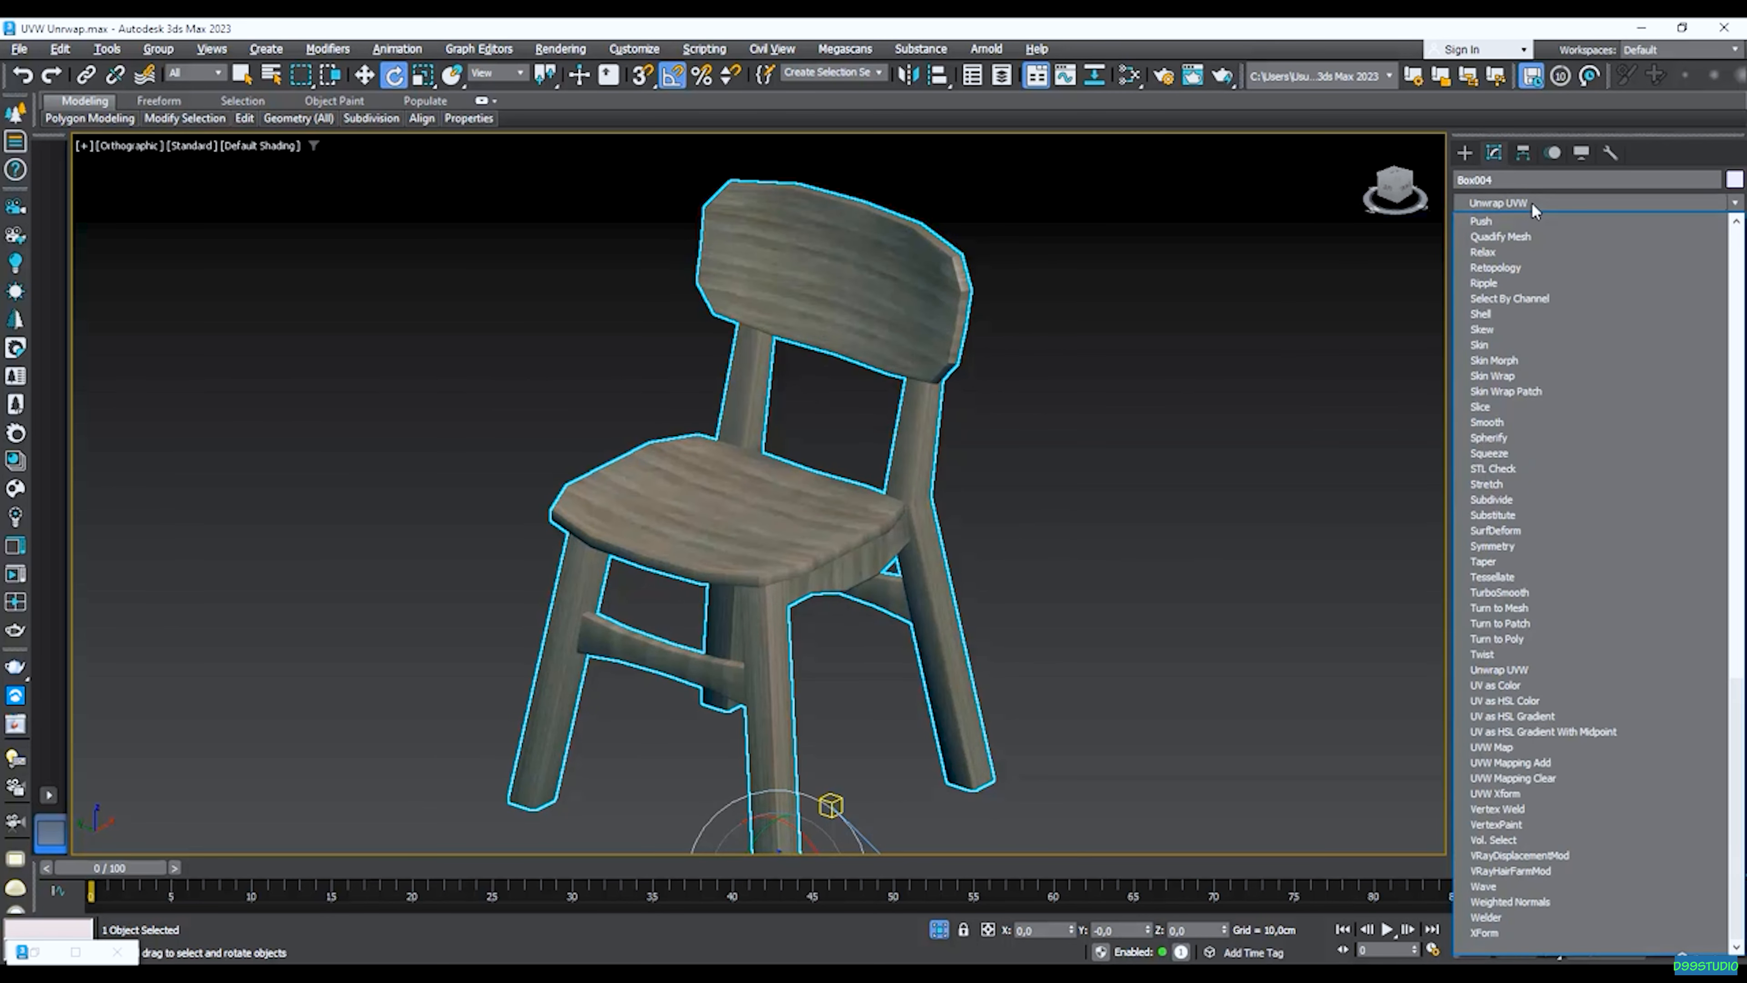
{"action": "key", "text": "Return"}
Examine the green seam edges on the chair's legs, seat and backrest, and delete the Unwrap UVW modifier.
{"action": "middle_click_drag", "start_coordinate": [877, 583], "coordinate": [917, 558]}
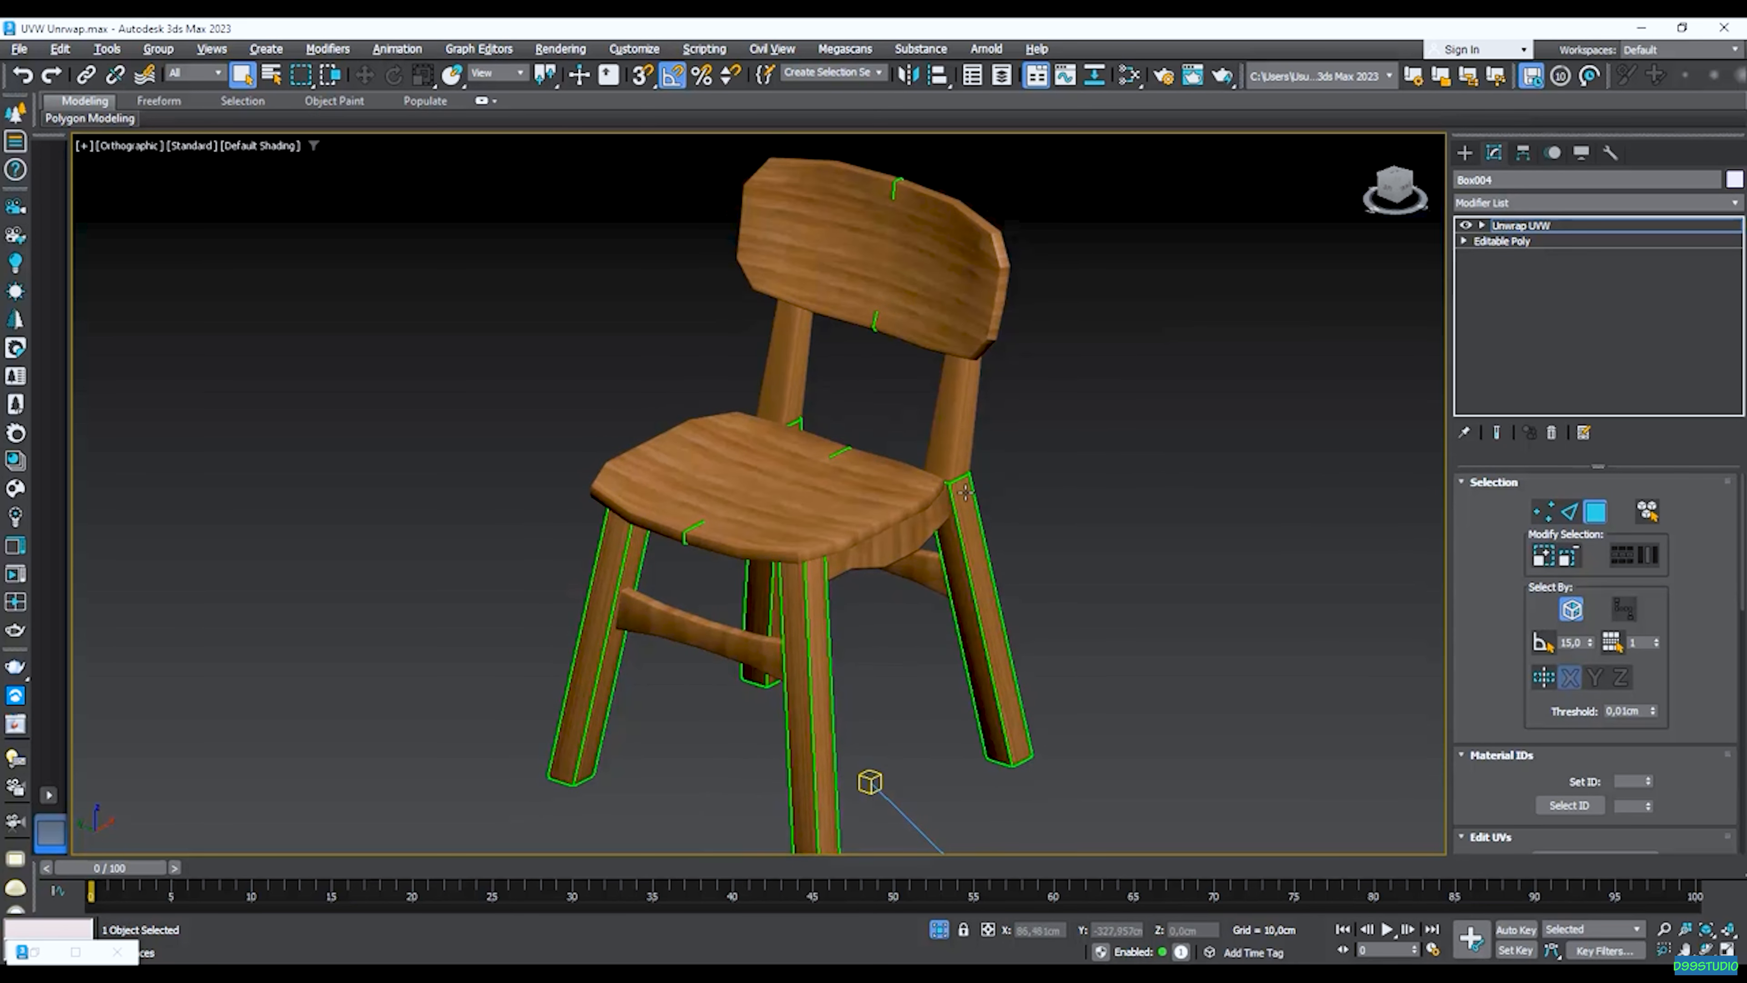
{"action": "scroll", "coordinate": [966, 492], "scroll_direction": "up", "scroll_amount": 3}
{"action": "scroll", "coordinate": [933, 455], "scroll_direction": "down", "scroll_amount": 3}
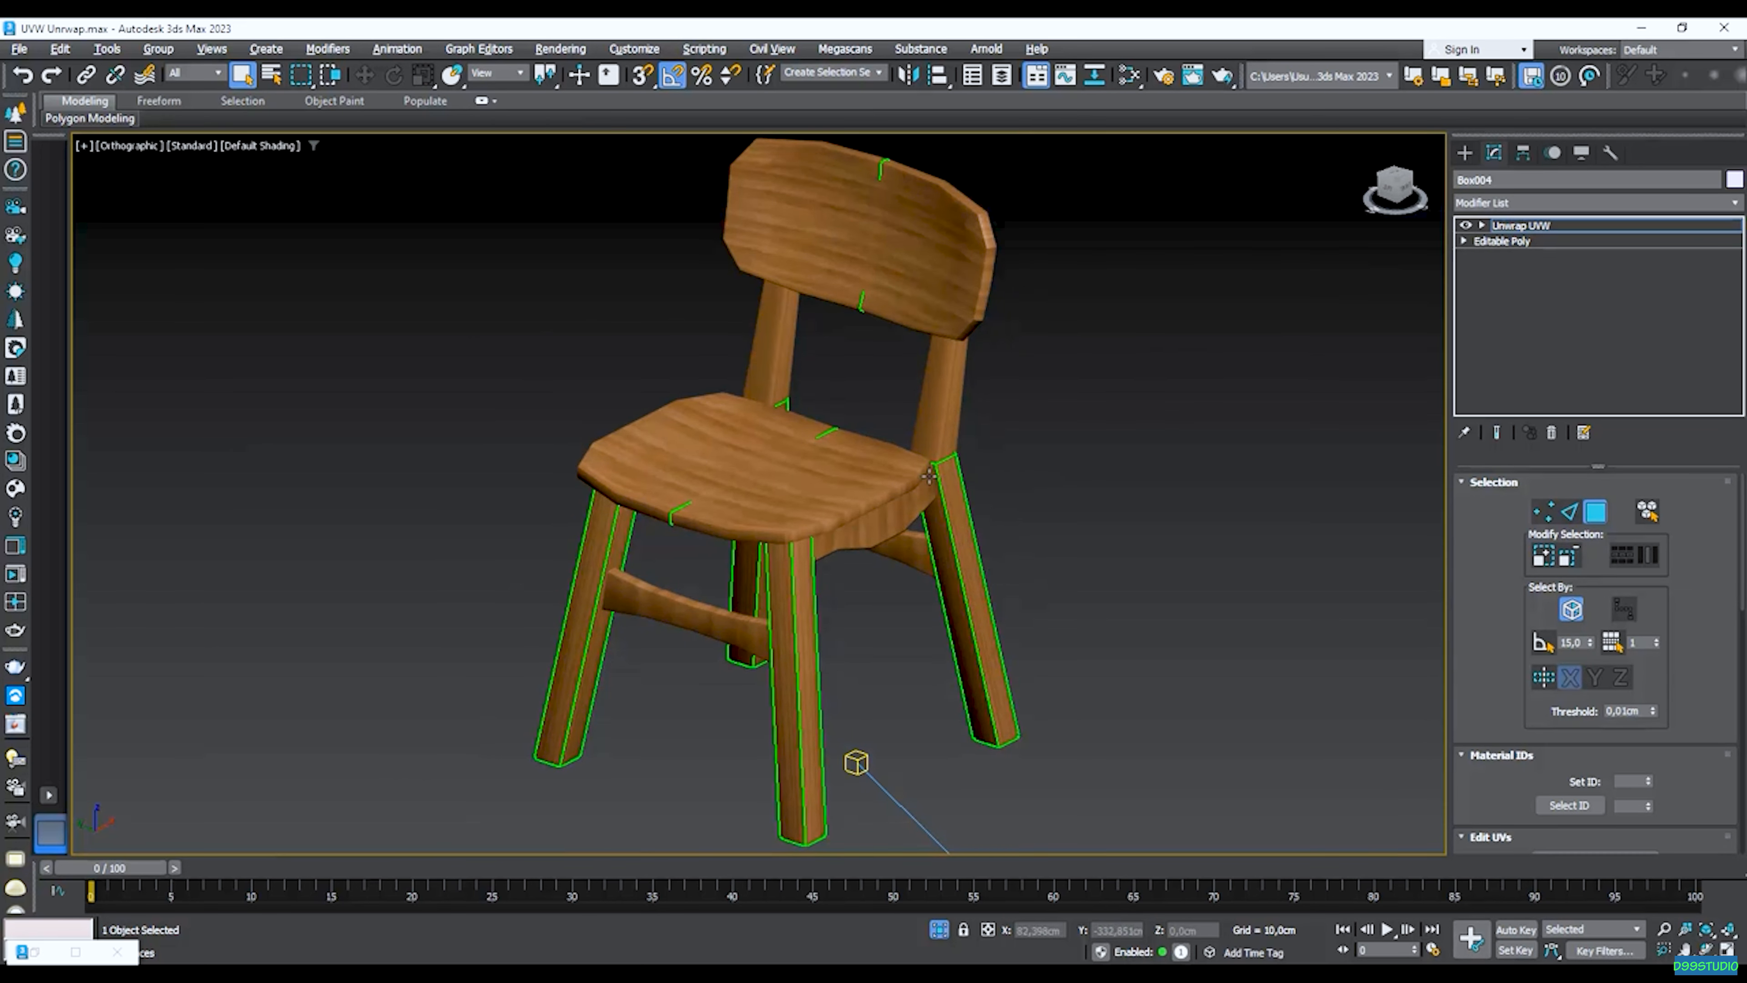
{"action": "middle_click_drag", "start_coordinate": [929, 475], "coordinate": [925, 421]}
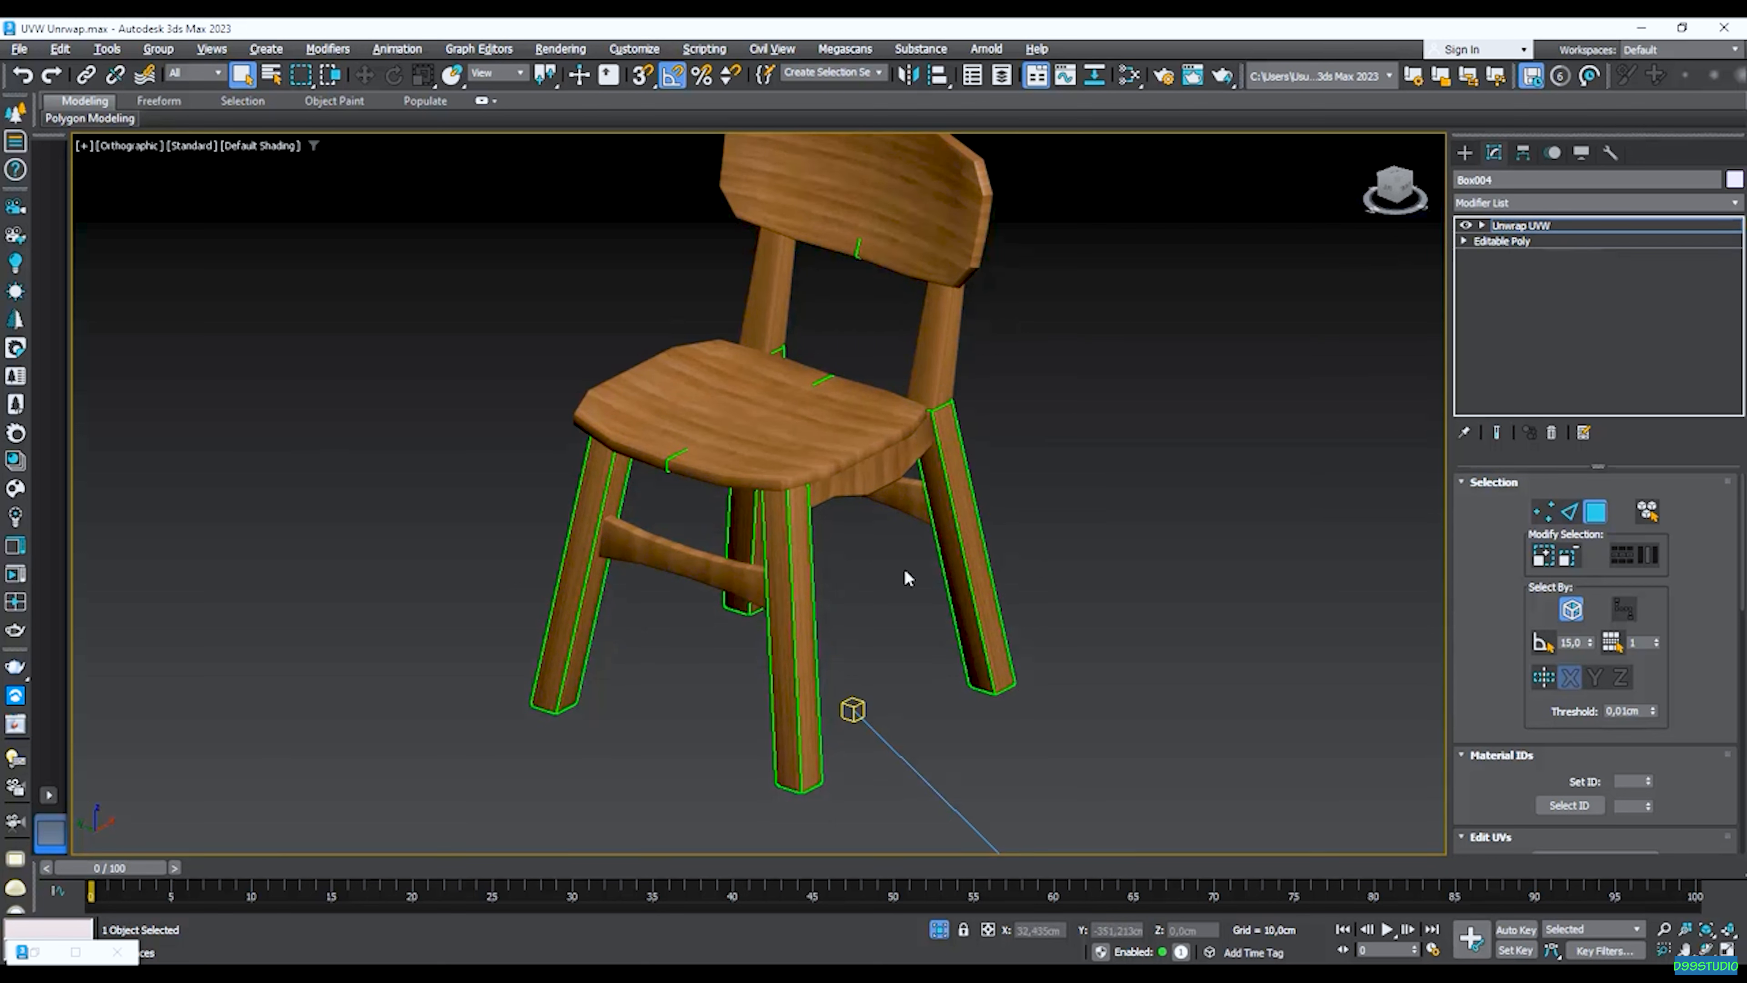
{"action": "middle_click_drag", "start_coordinate": [921, 536], "coordinate": [945, 620]}
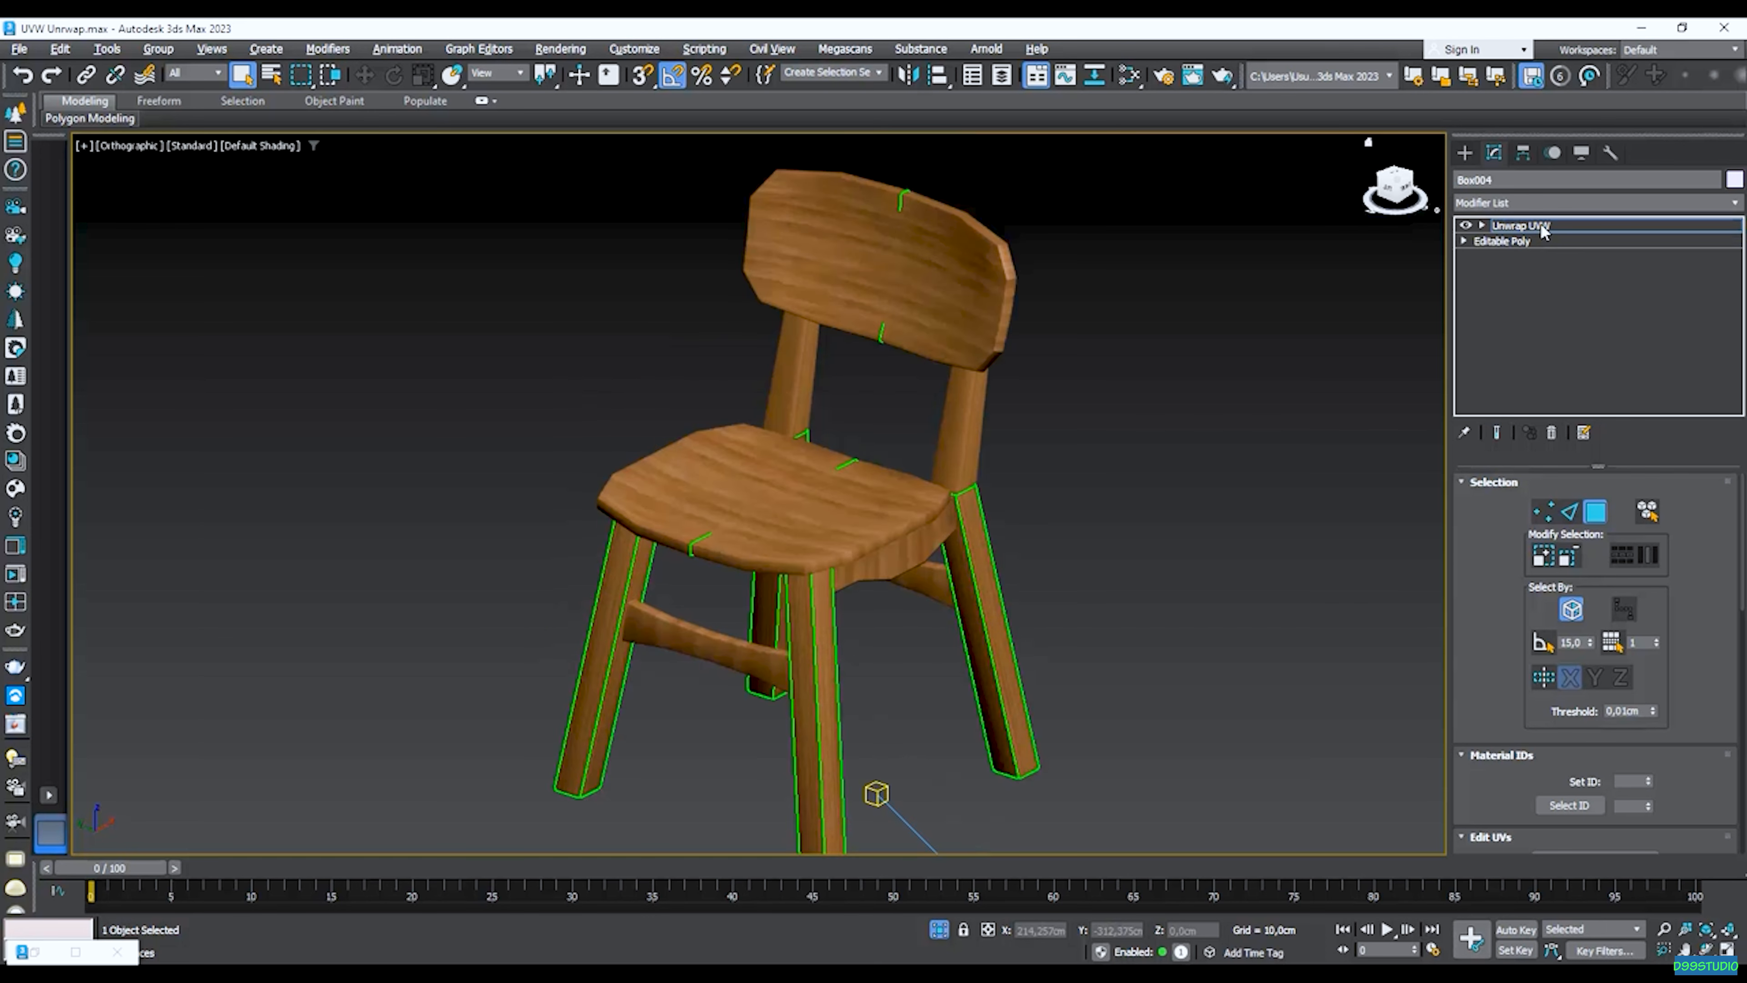
{"action": "left_click", "coordinate": [1542, 230]}
{"action": "right_click", "coordinate": [1545, 227]}
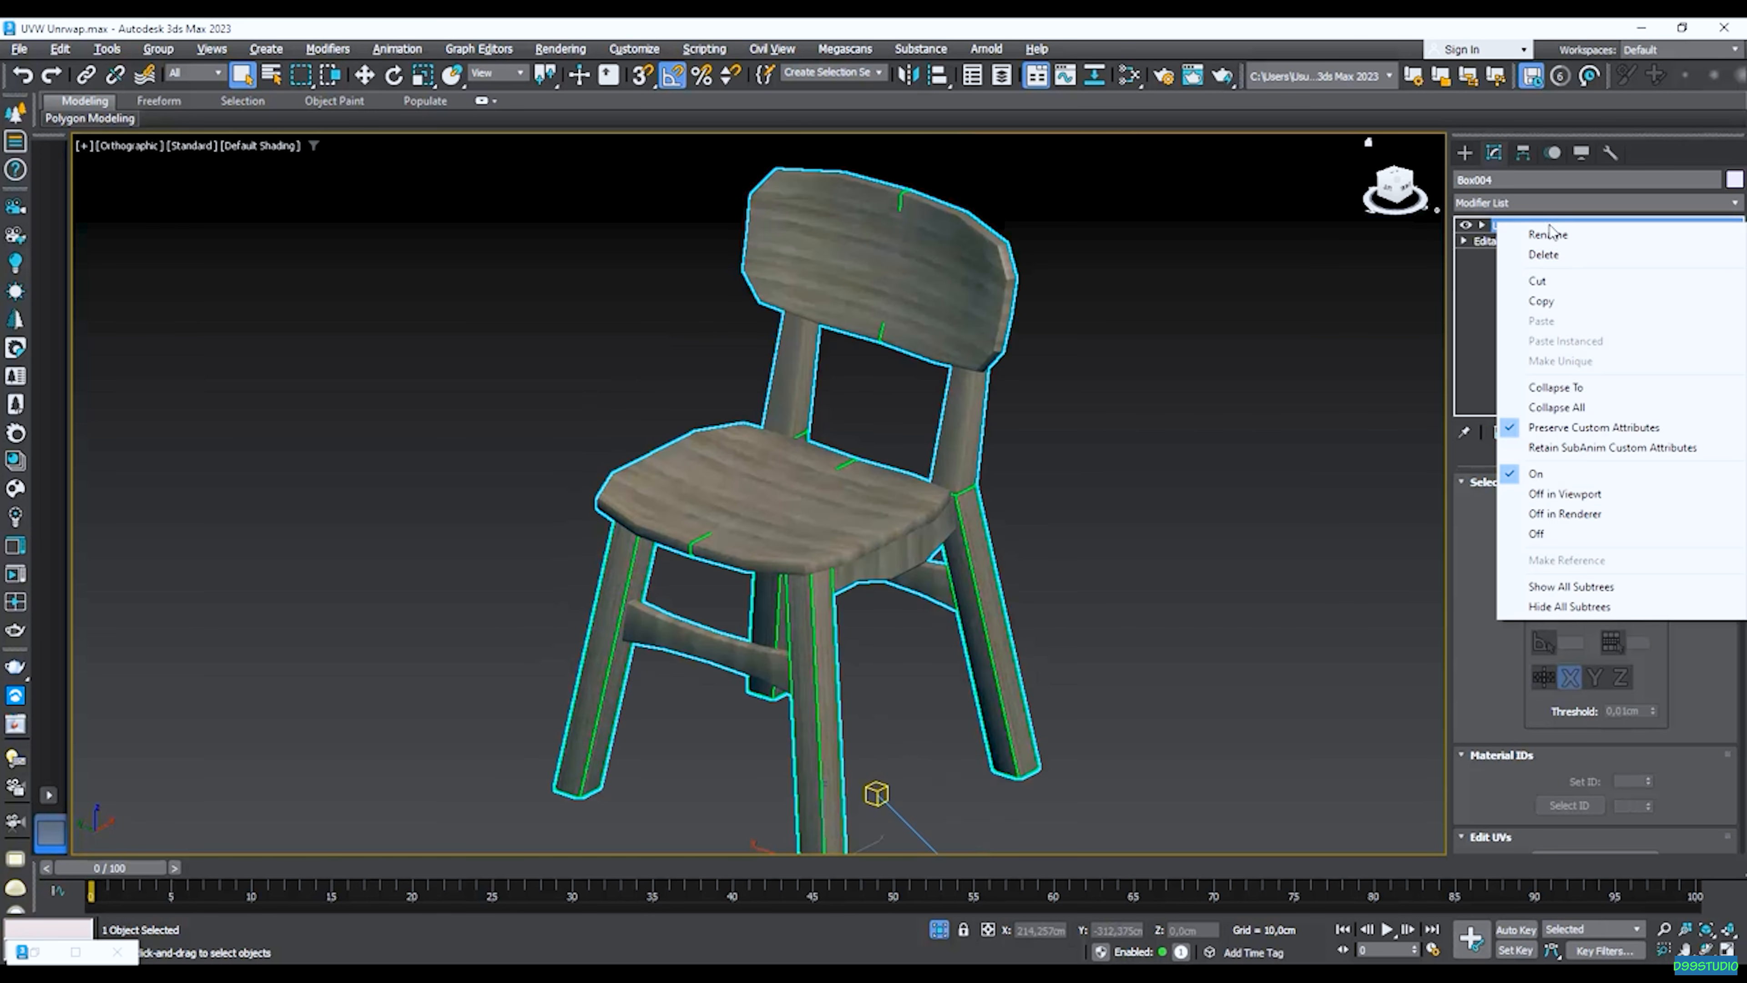
{"action": "left_click", "coordinate": [1548, 253]}
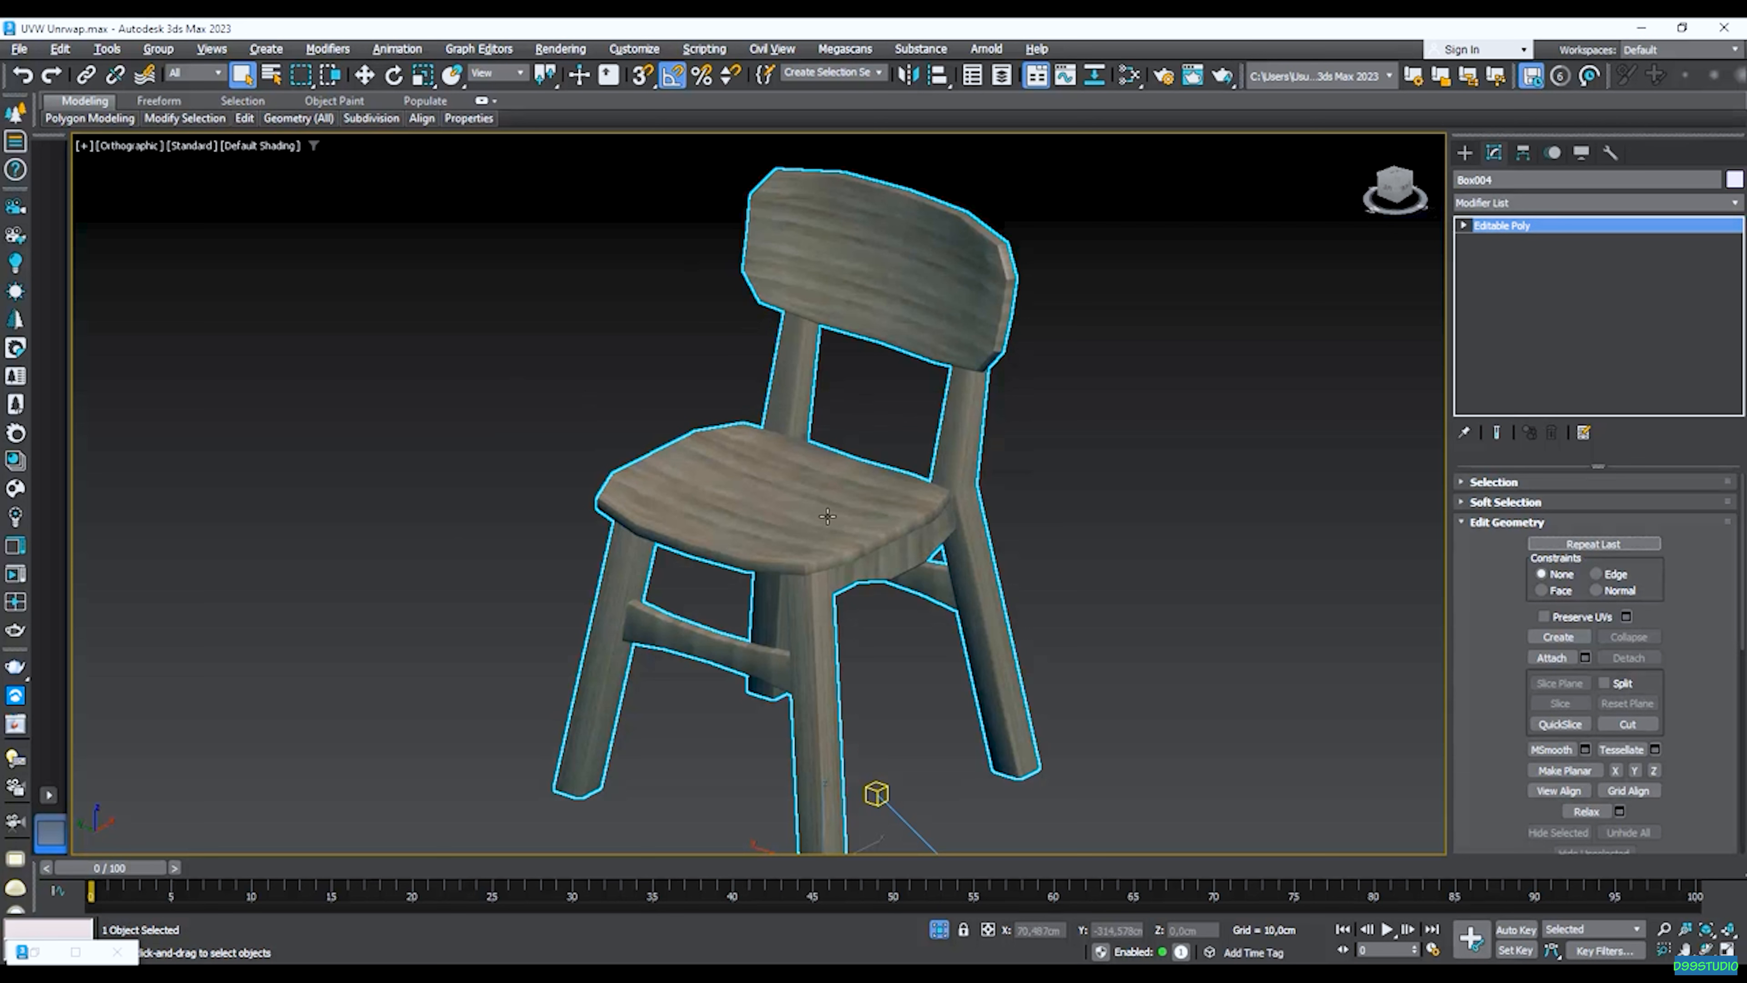
Convert the chair to an Editable Mesh.
{"action": "right_click", "coordinate": [836, 478]}
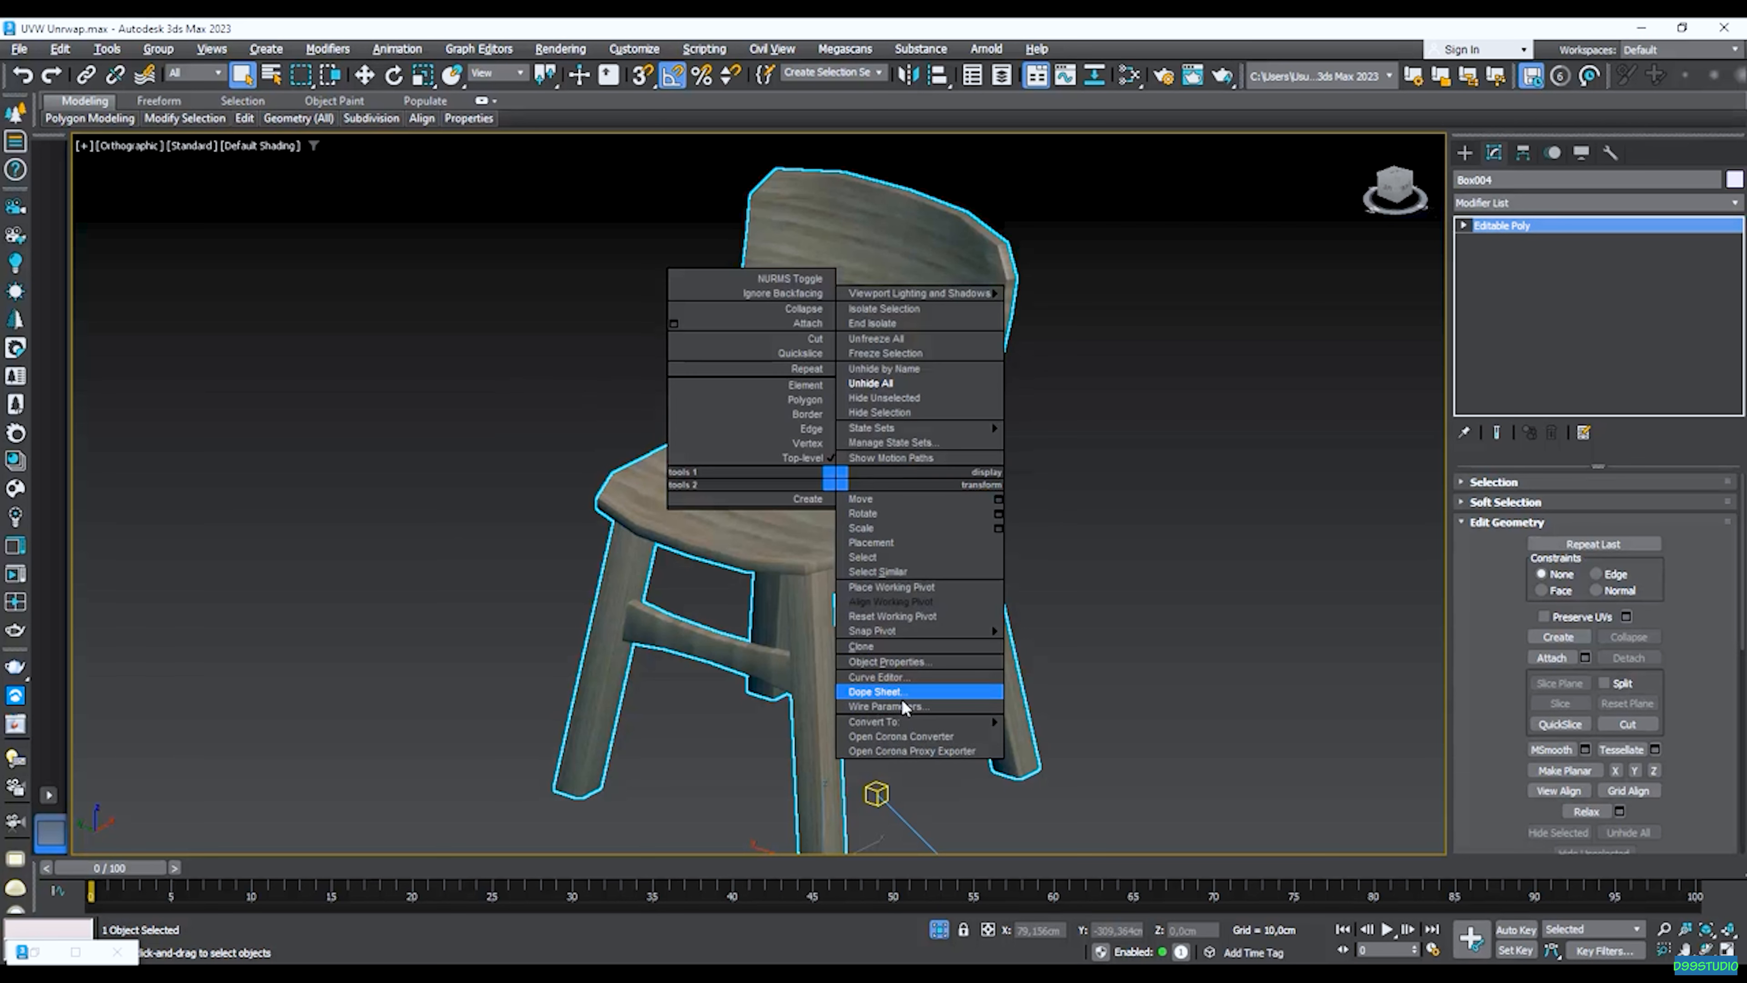
{"action": "mouse_move", "coordinate": [906, 722]}
{"action": "left_click", "coordinate": [1073, 721]}
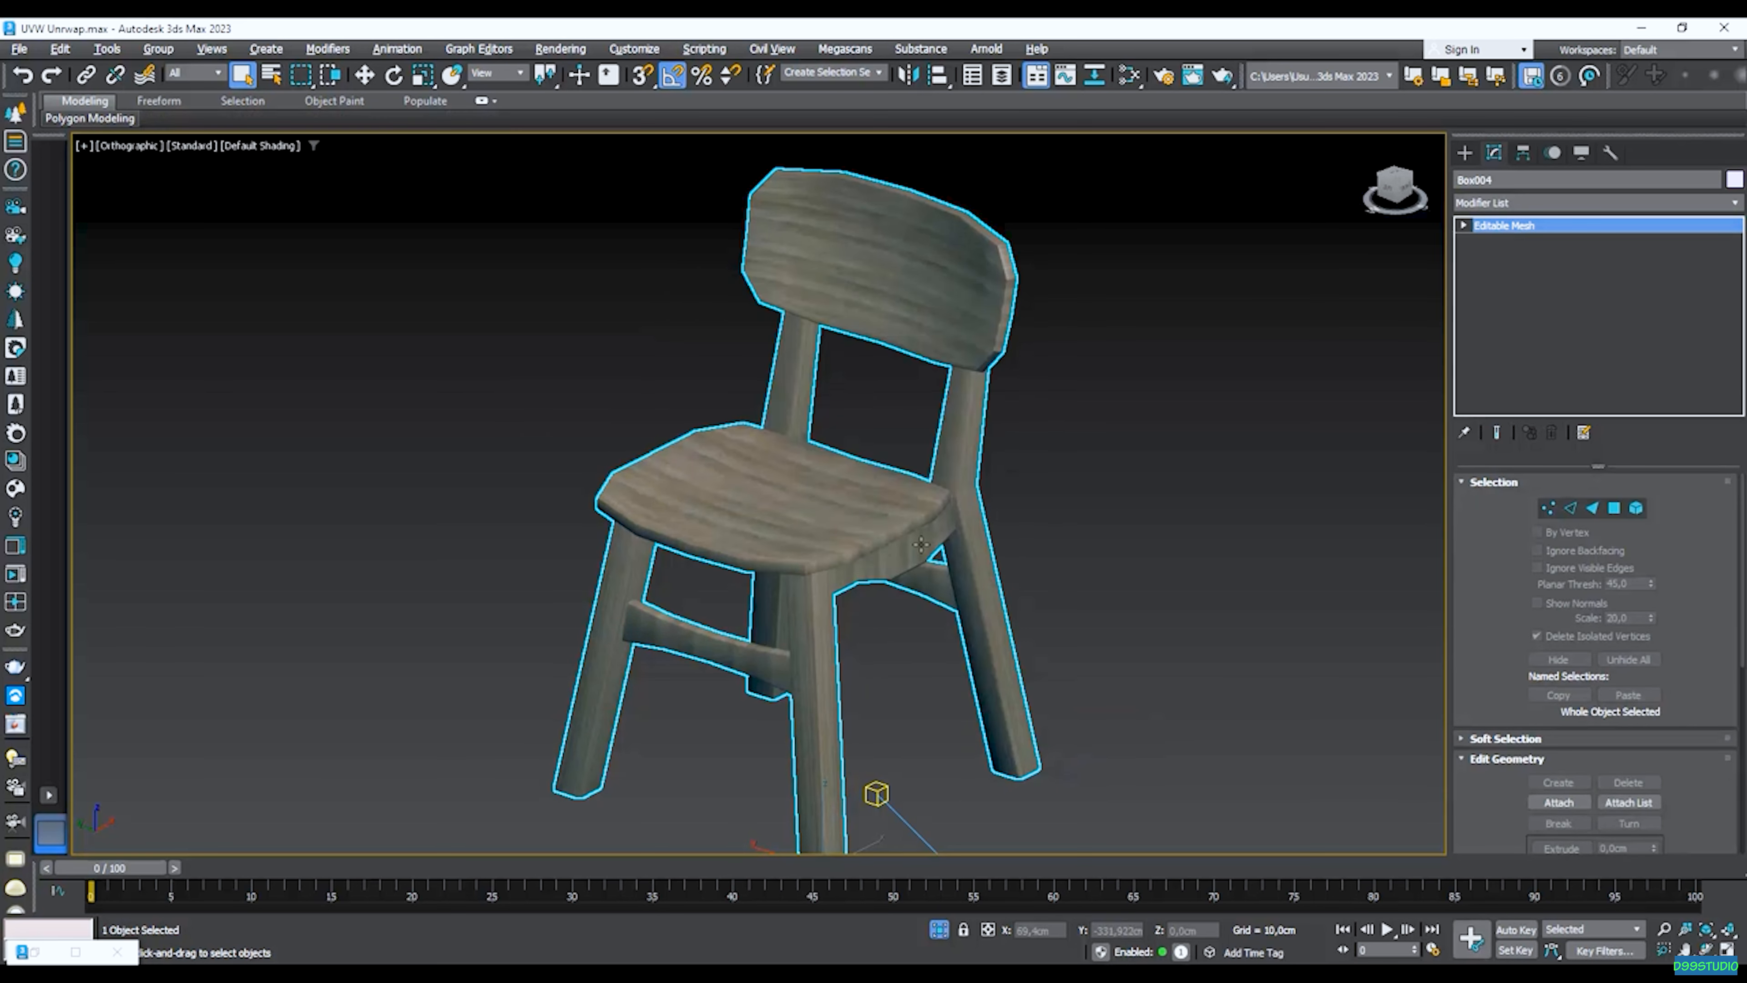
Strip the chair's existing mapping coordinates with the UVW option of the UVW Remove utility.
{"action": "left_click", "coordinate": [1612, 153]}
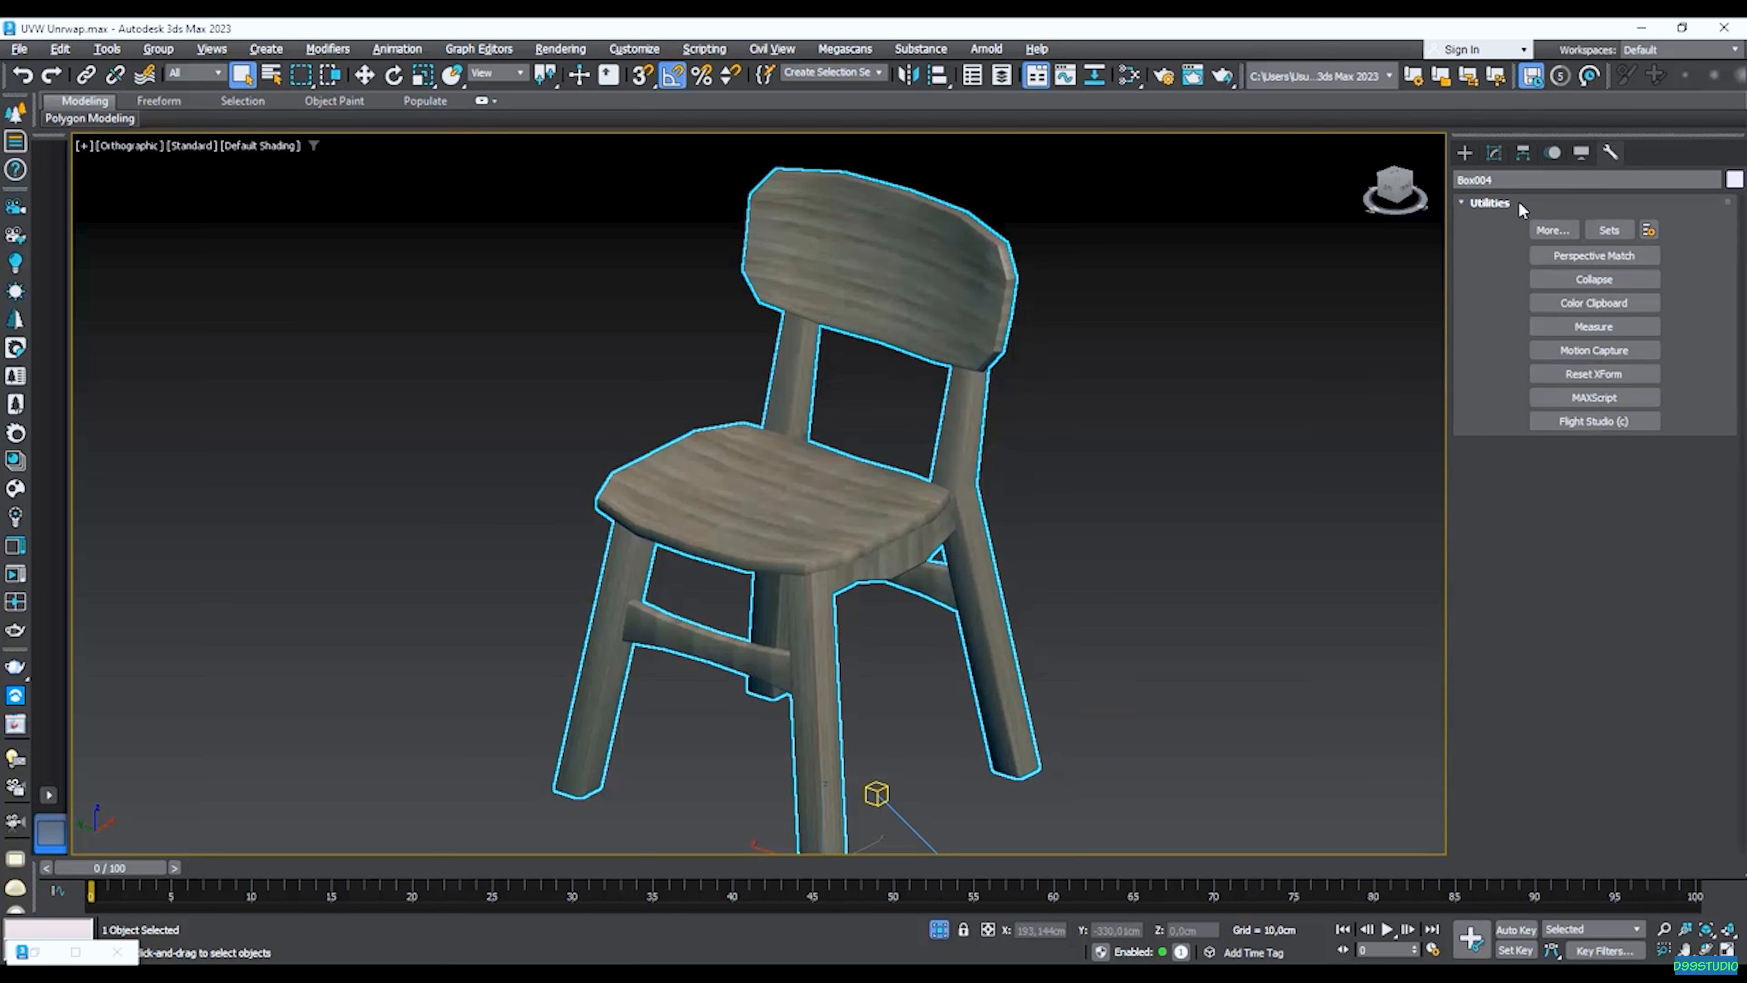
{"action": "left_click", "coordinate": [1556, 232]}
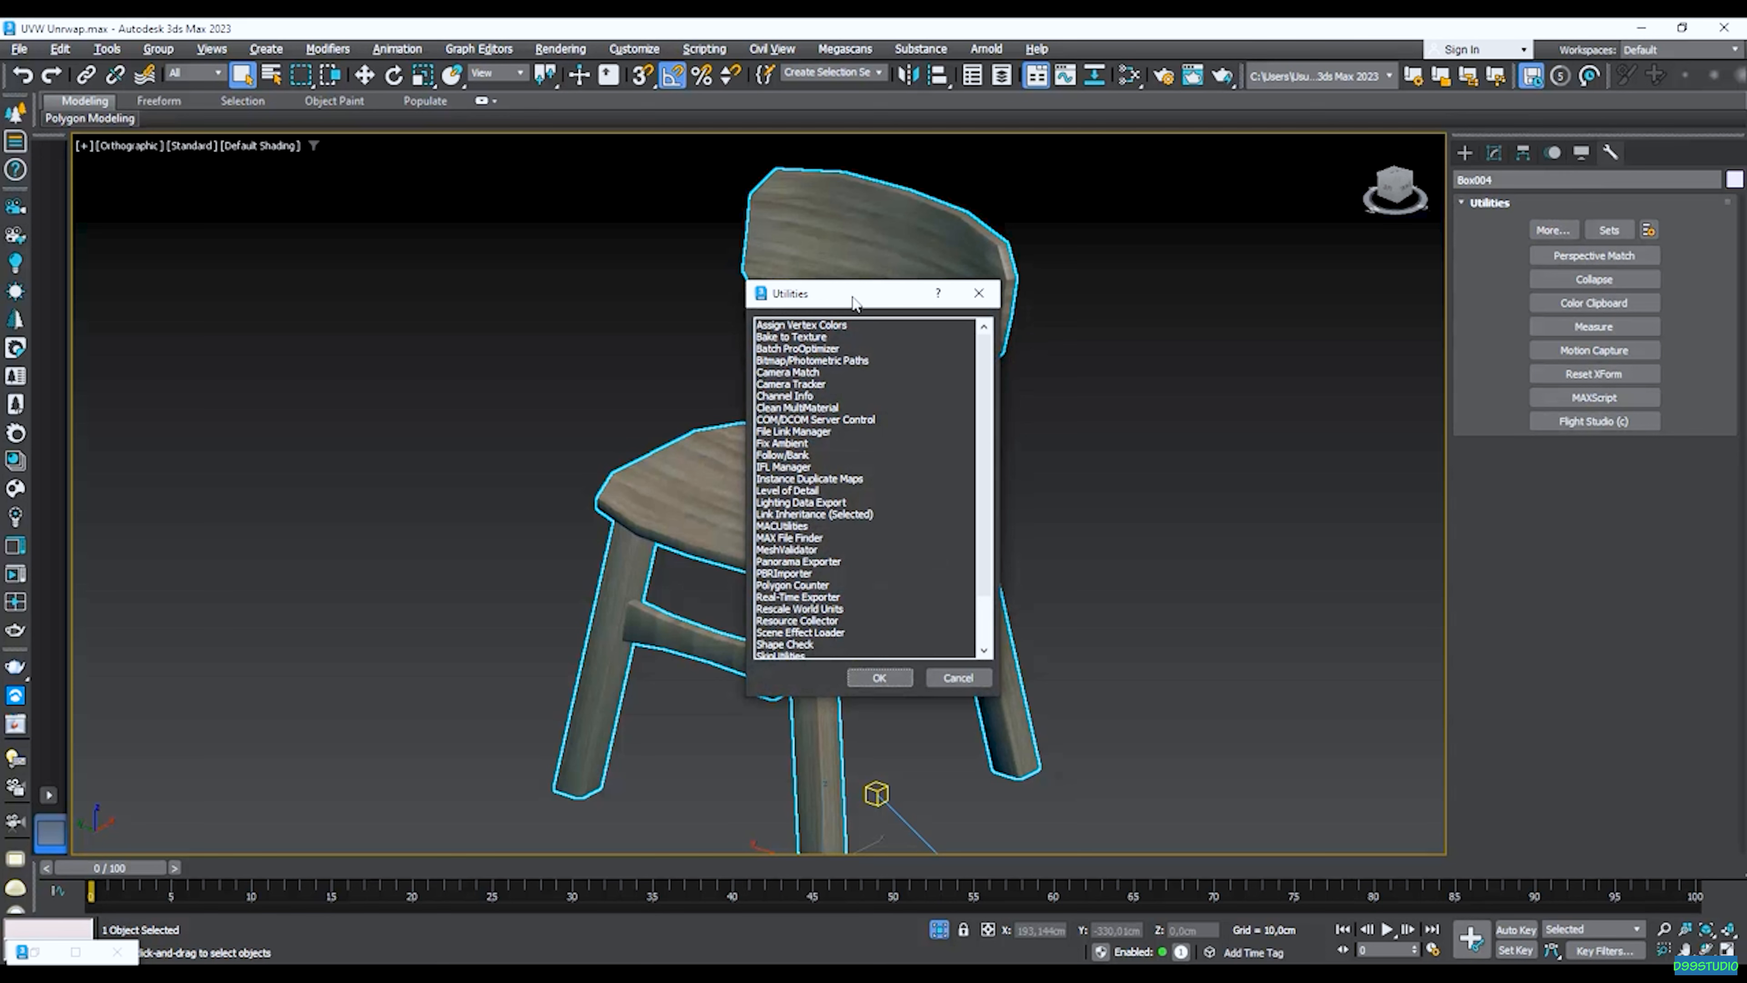
{"action": "left_click_drag", "start_coordinate": [835, 301], "coordinate": [1123, 211]}
{"action": "left_click_drag", "start_coordinate": [1272, 331], "coordinate": [1271, 413]}
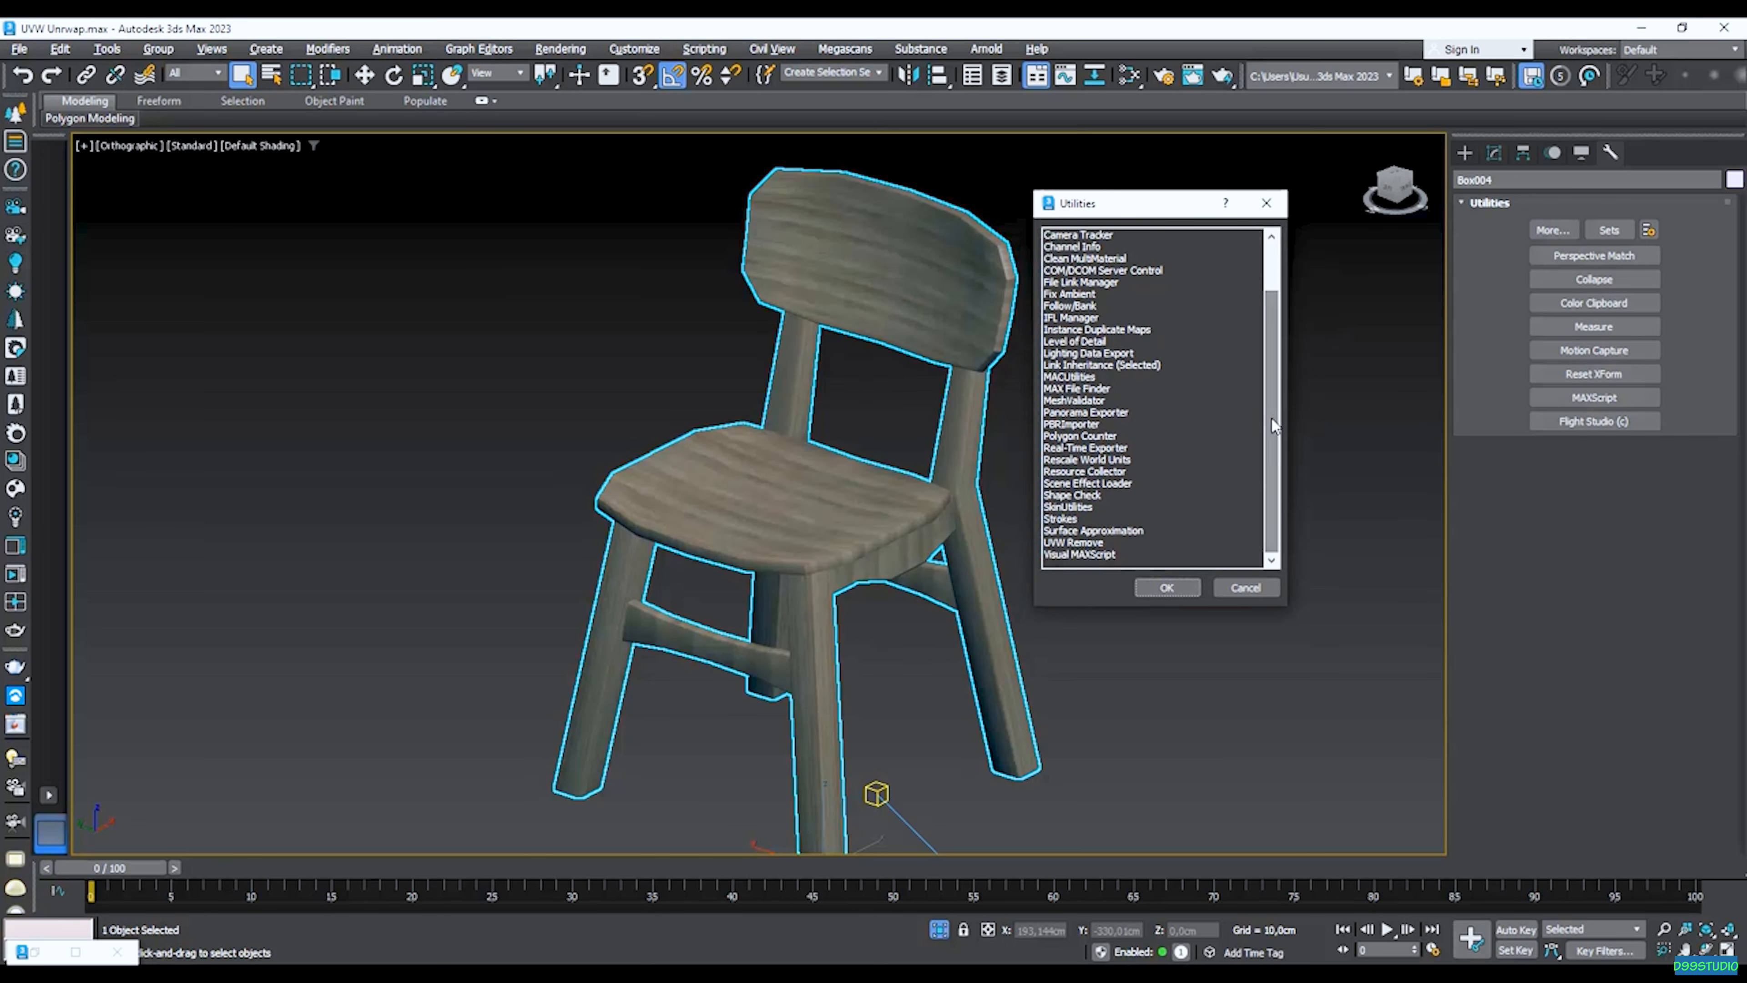
{"action": "left_click", "coordinate": [1099, 544]}
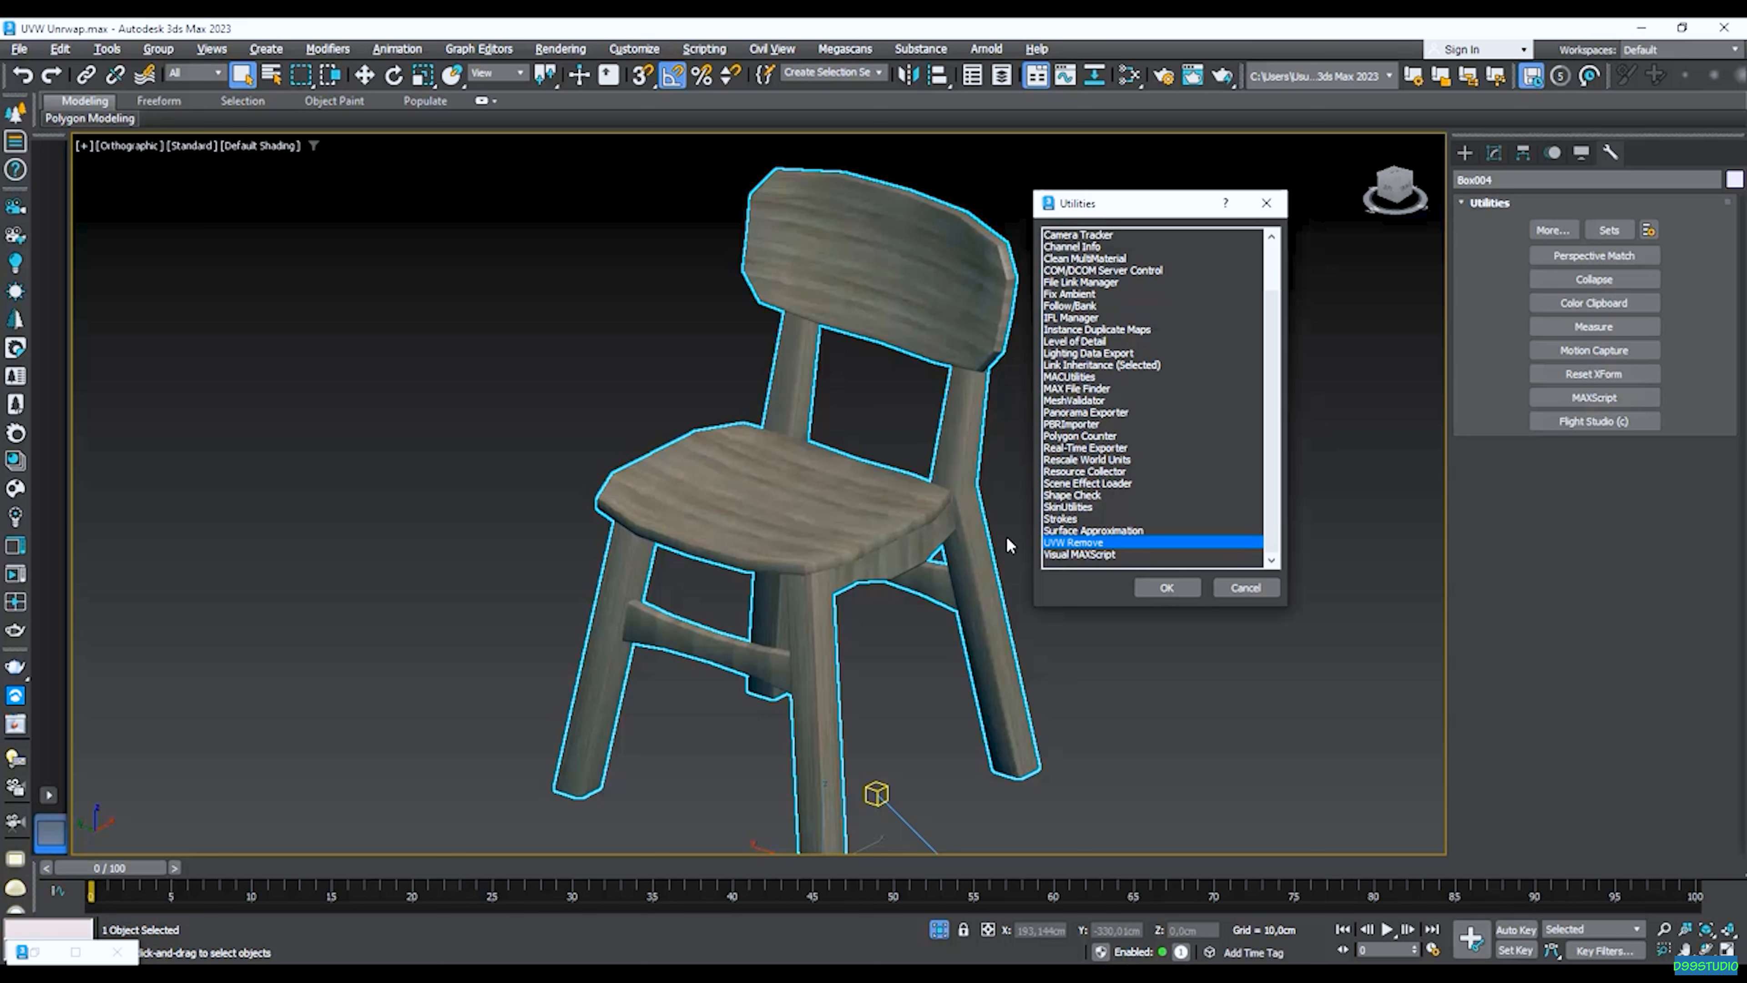
{"action": "left_click", "coordinate": [1168, 588]}
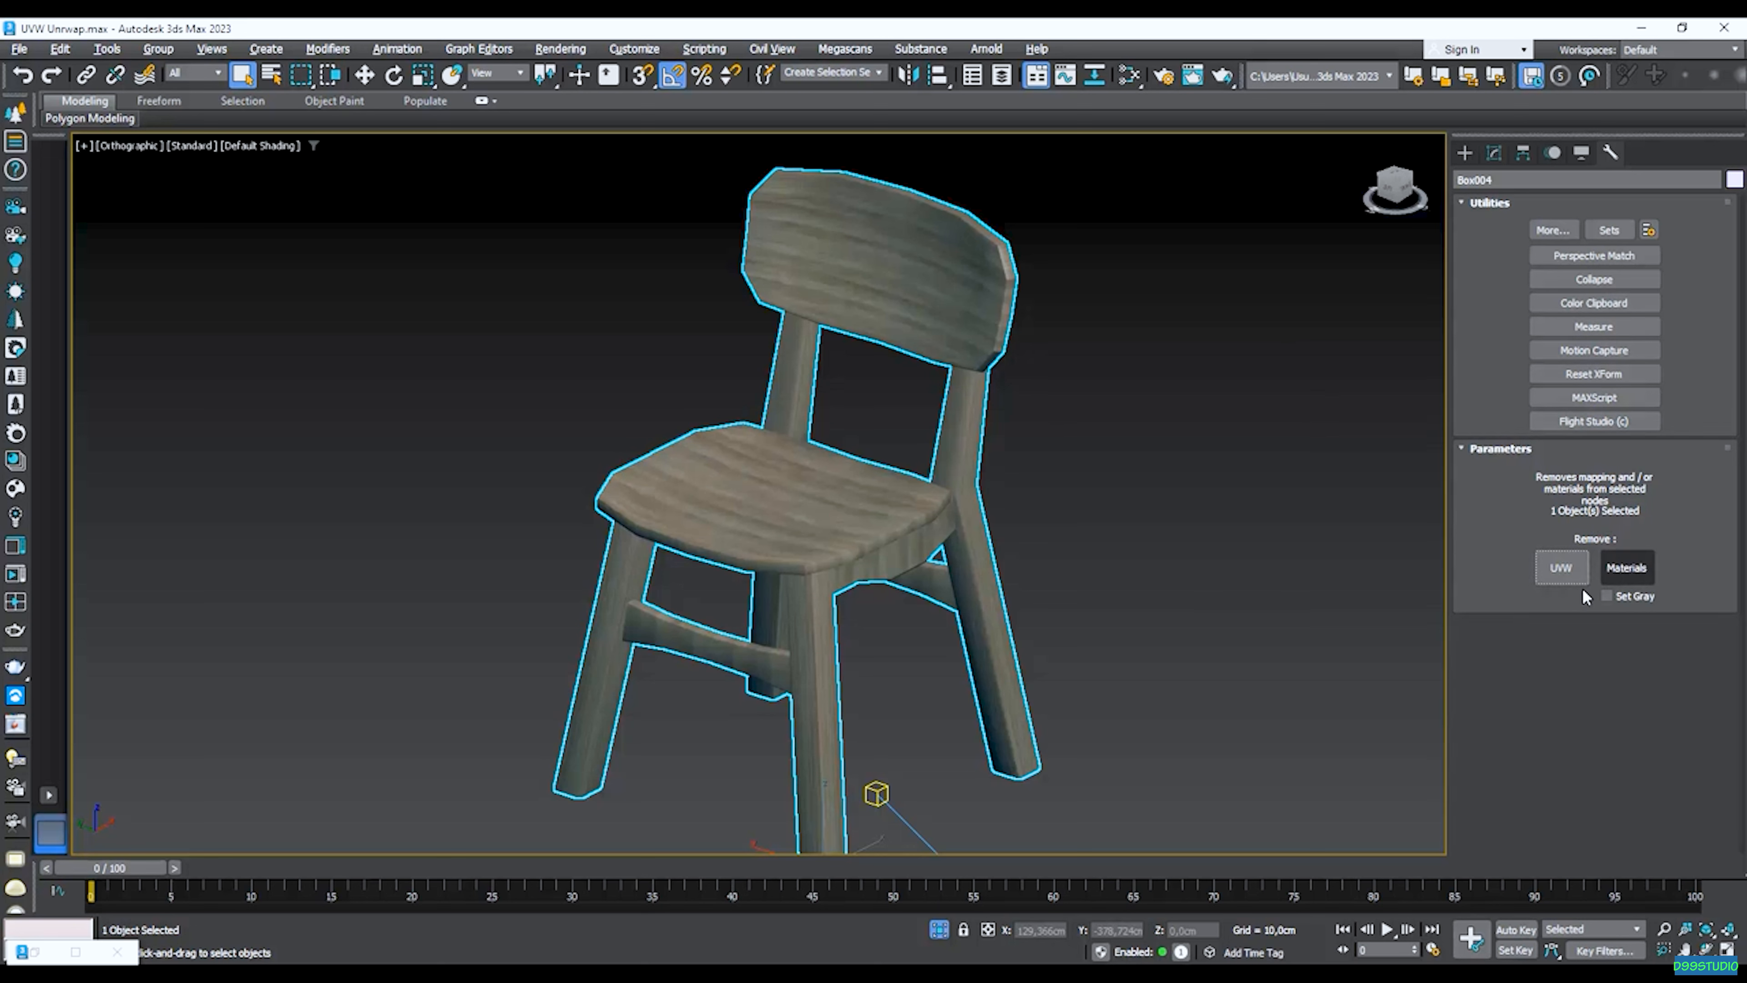
{"action": "left_click", "coordinate": [1569, 571]}
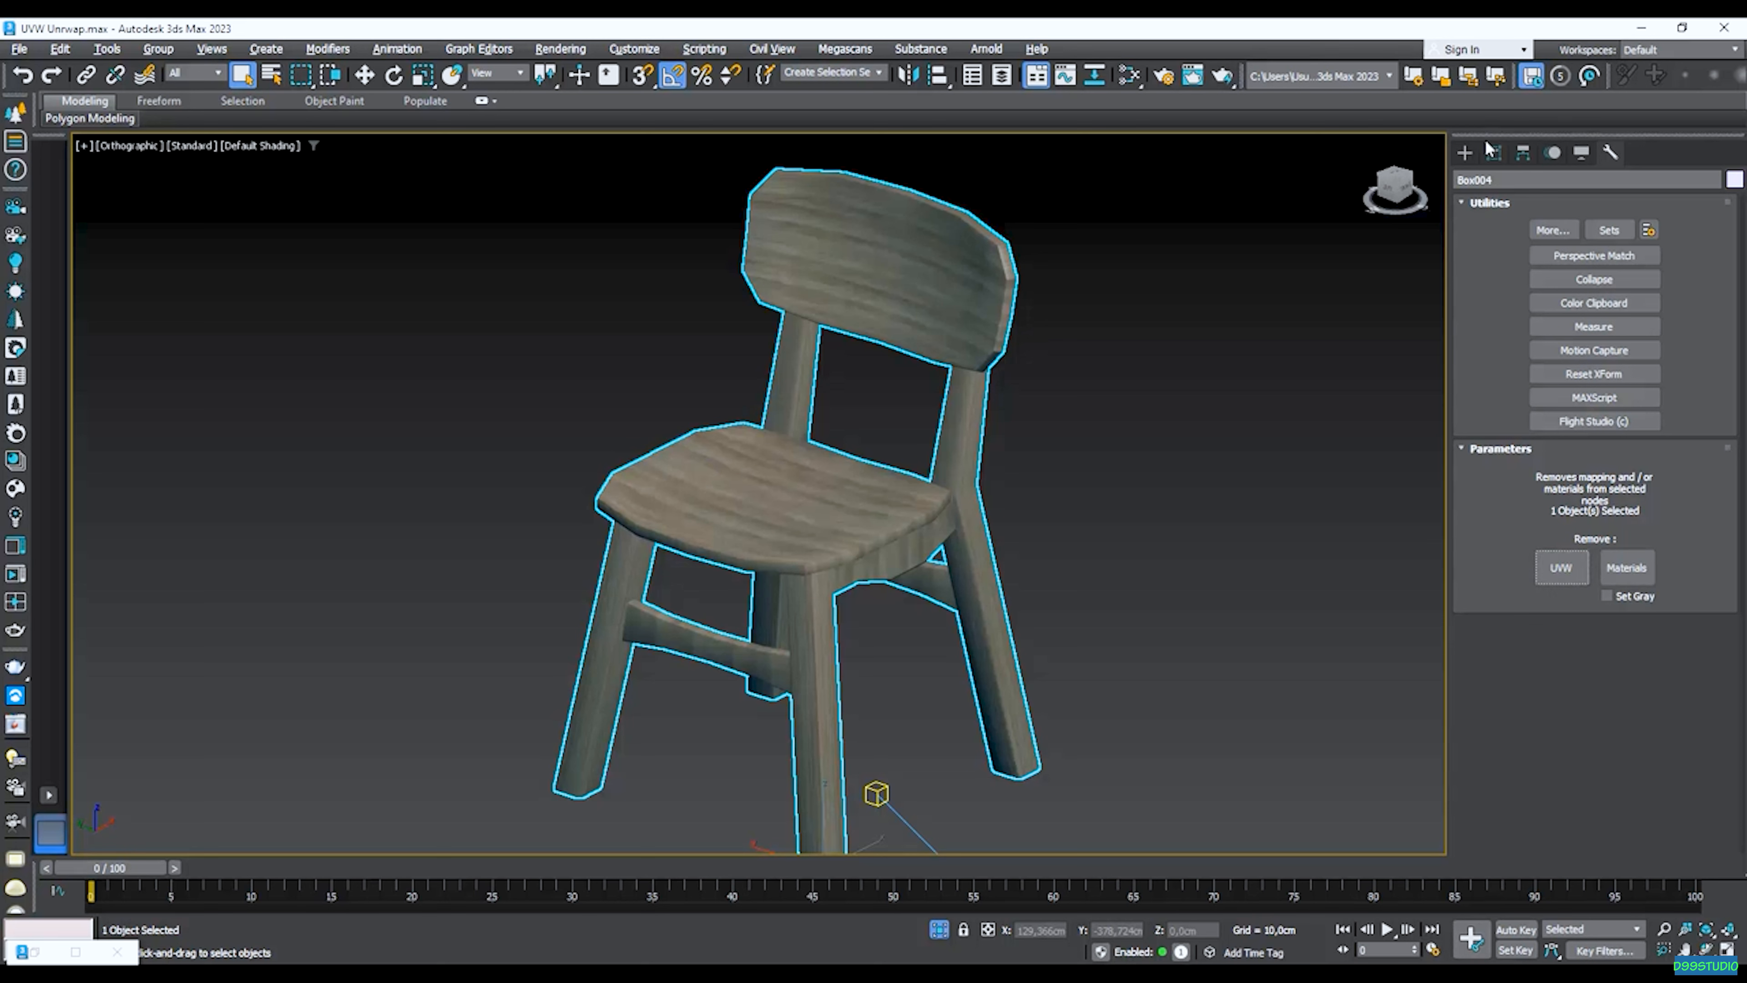
Convert the chair from a mesh back to an Editable Poly.
{"action": "left_click", "coordinate": [1494, 153]}
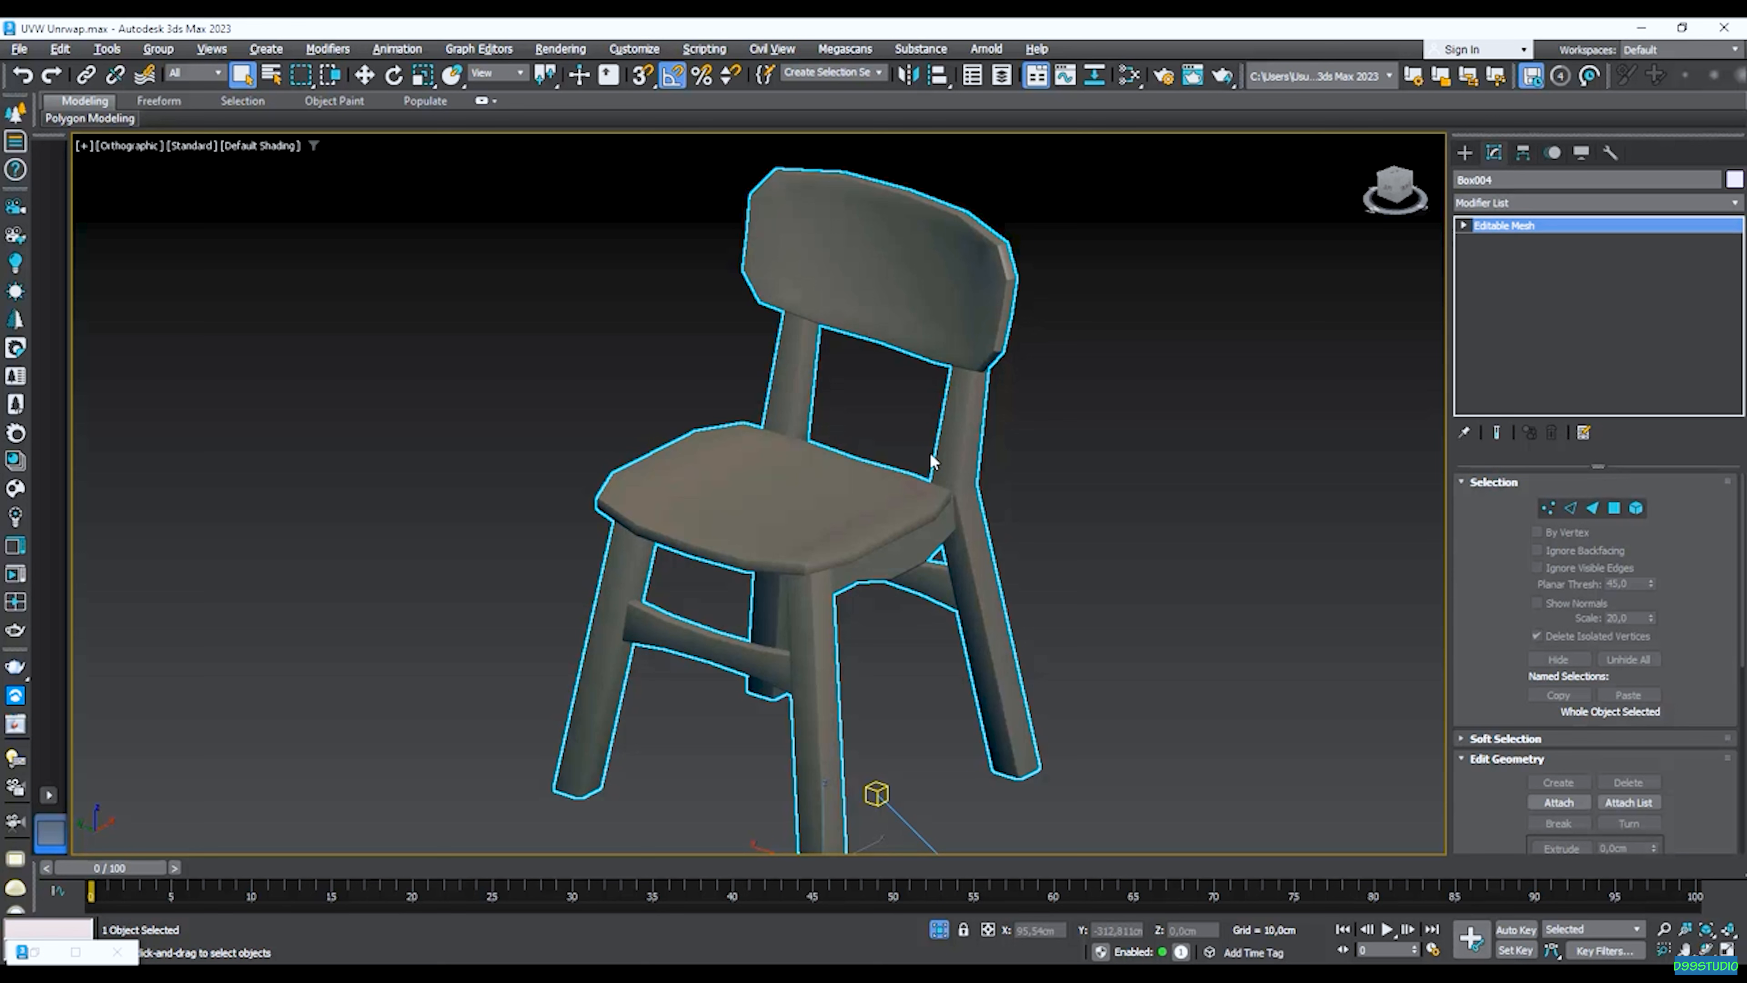
{"action": "right_click", "coordinate": [910, 293]}
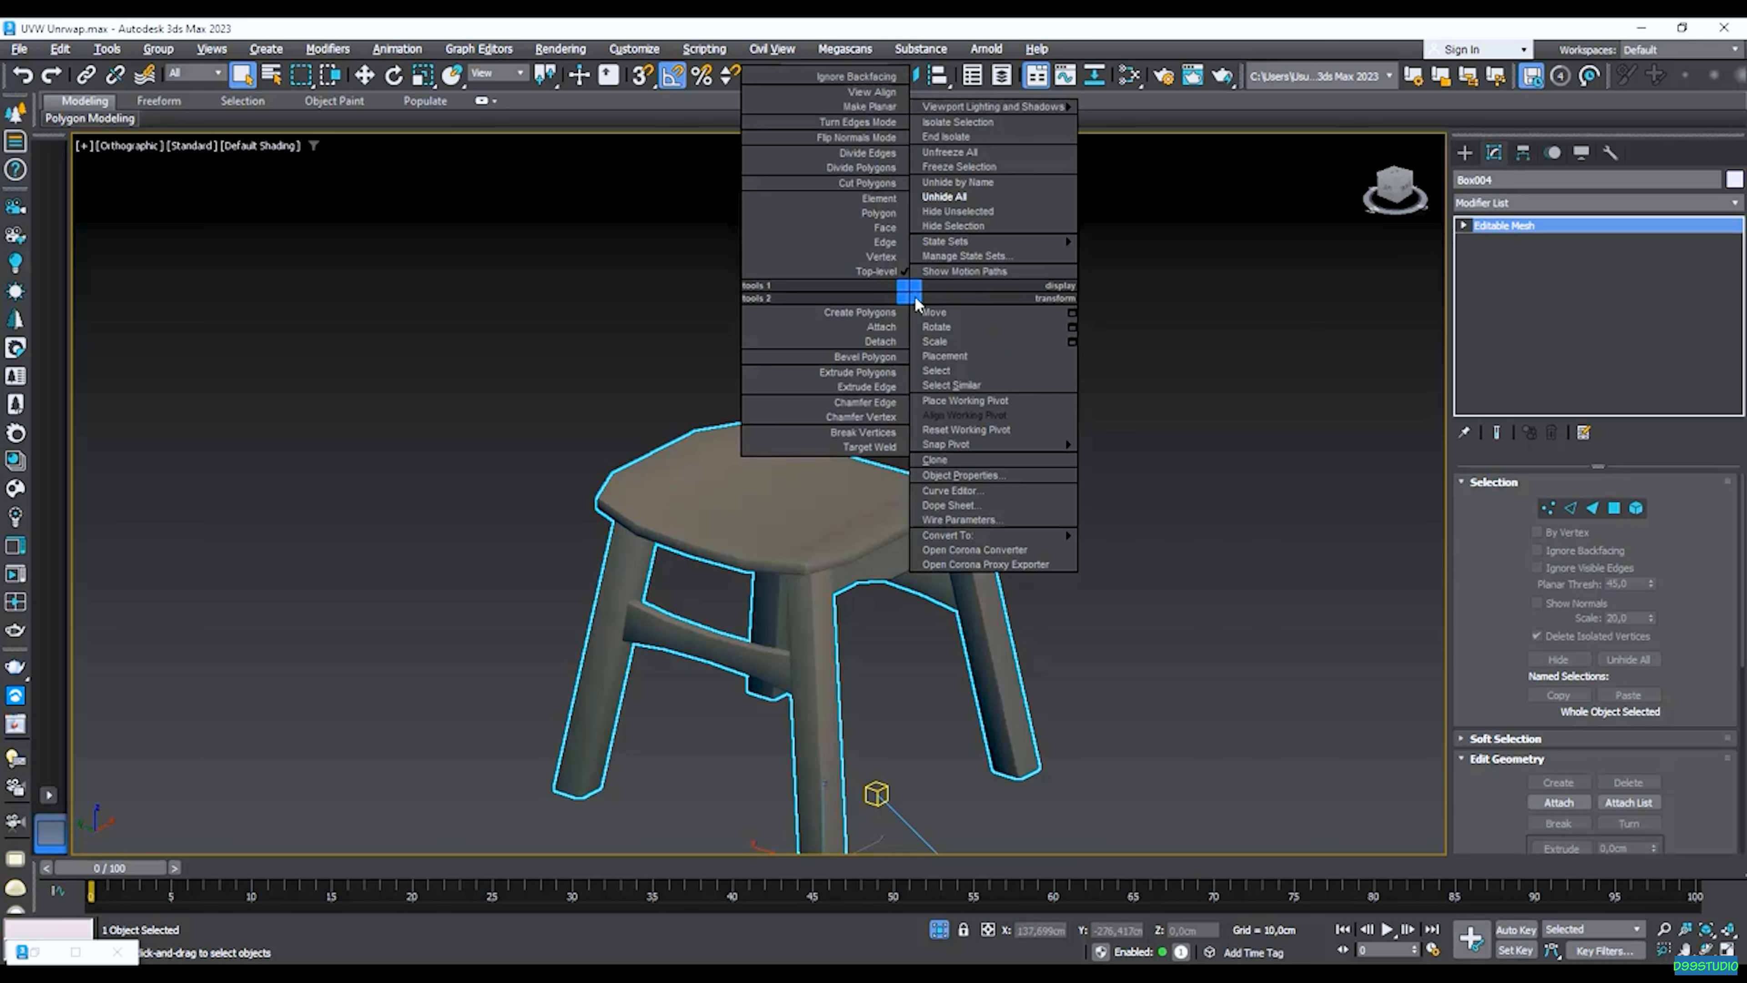
{"action": "mouse_move", "coordinate": [1017, 534]}
{"action": "left_click", "coordinate": [1135, 550]}
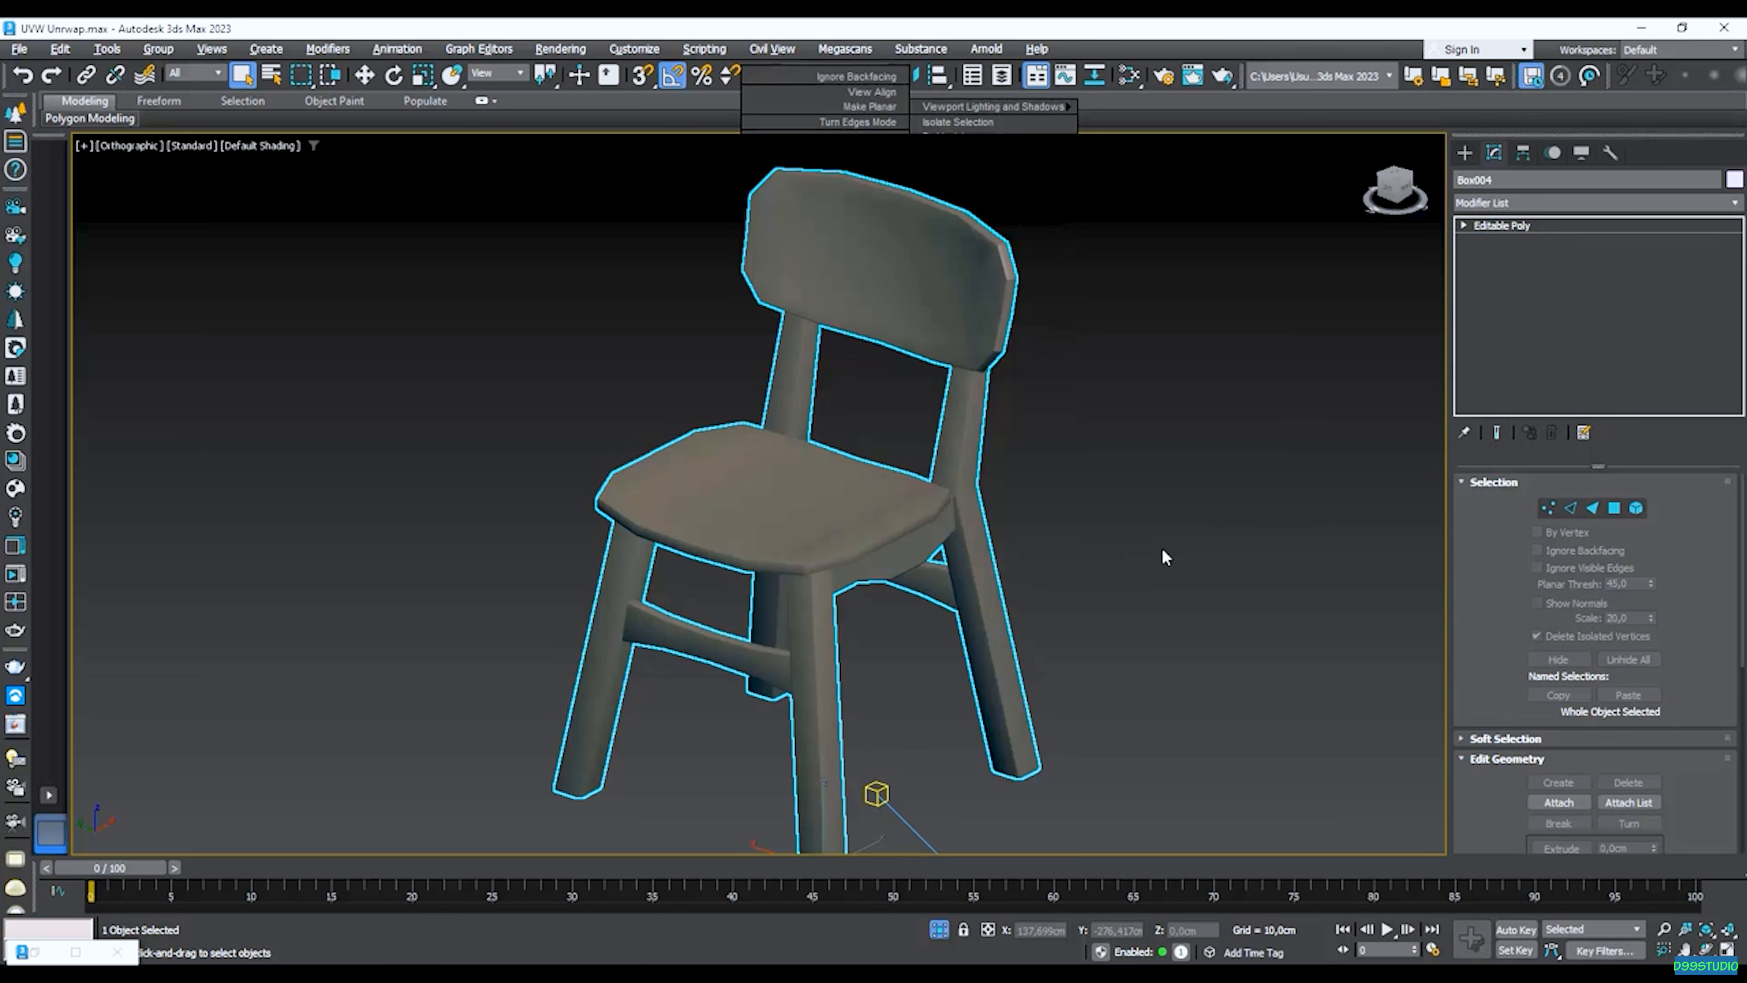
Add a UVW Map modifier to the chair.
{"action": "left_click", "coordinate": [1505, 203]}
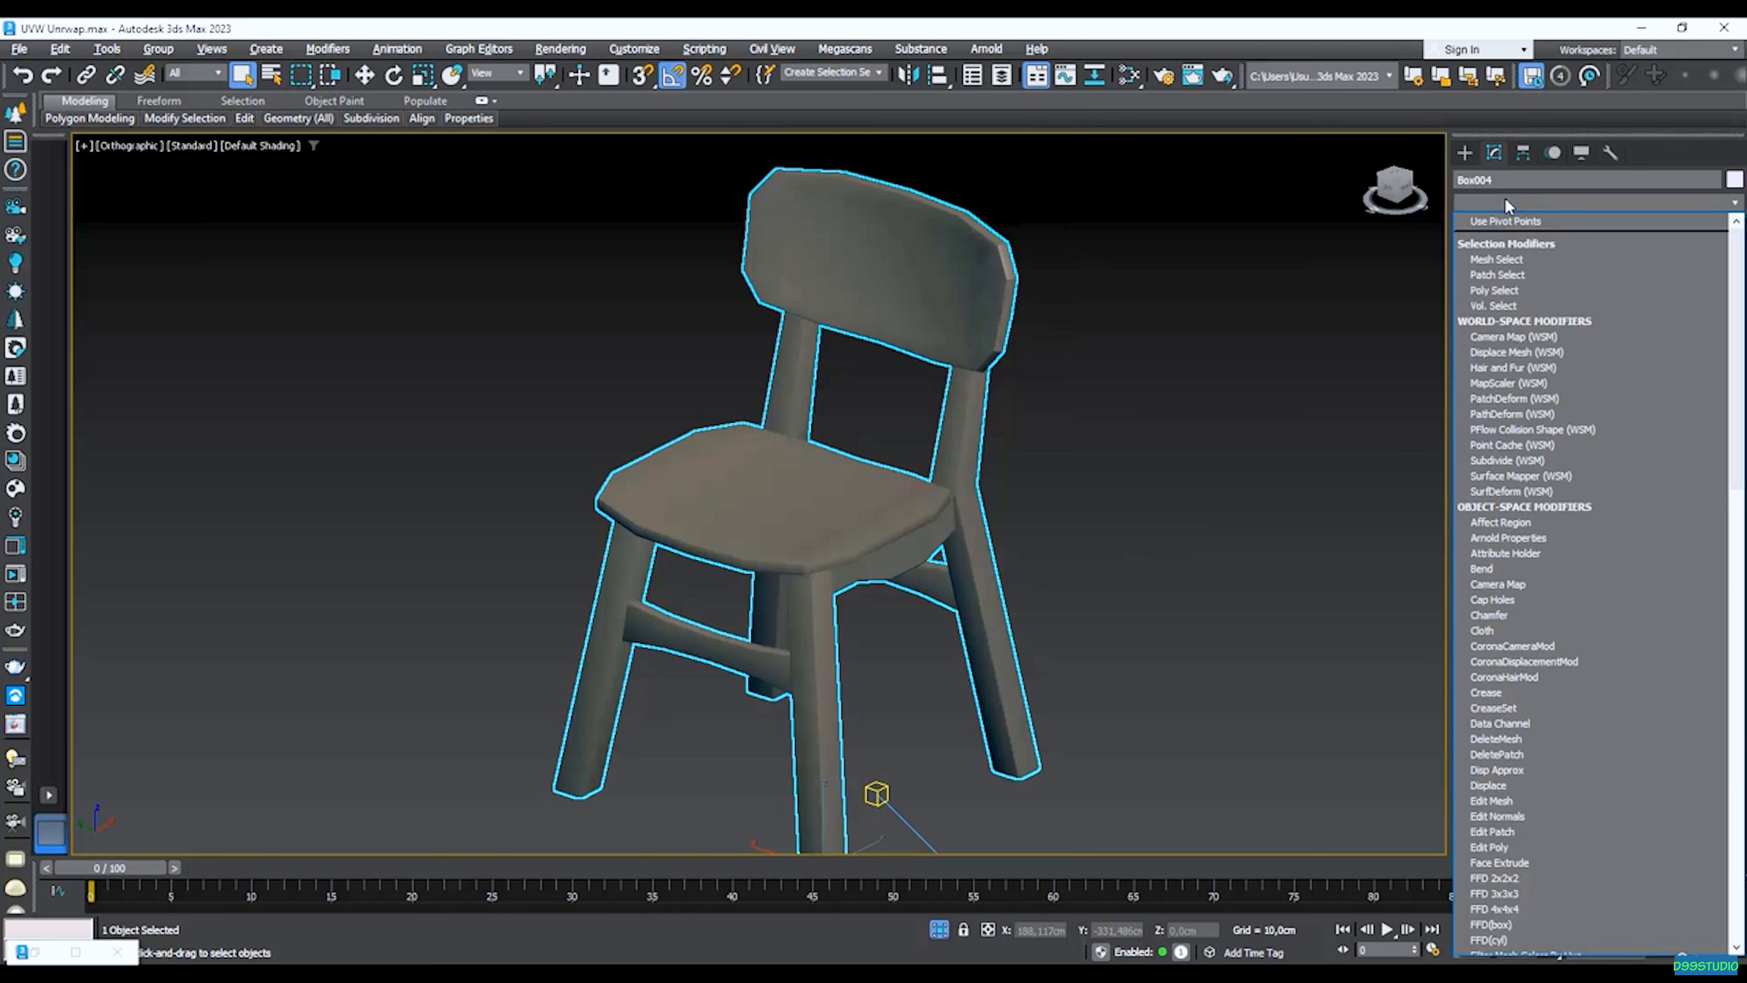
{"action": "type", "text": "uvw"}
{"action": "key", "text": "Return"}
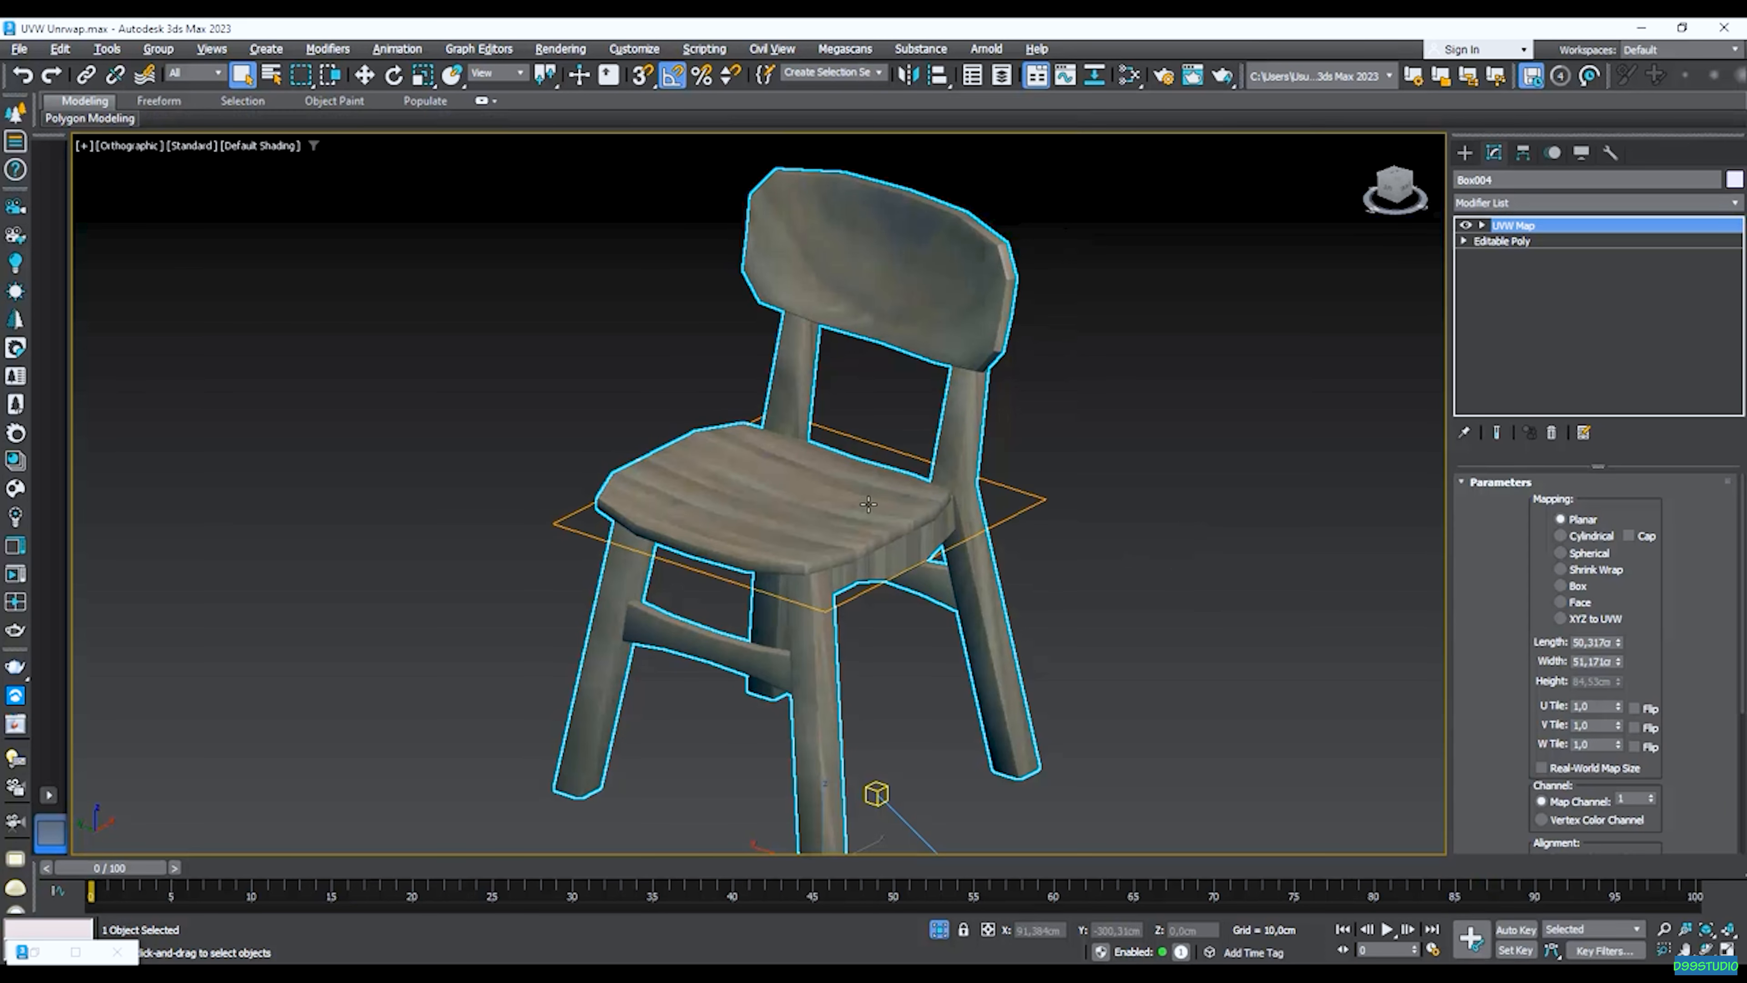
Replace the chair's UVW Map modifier with an Unwrap UVW modifier, and switch to the box-unwrap reference image.
{"action": "left_click", "coordinate": [1540, 241]}
{"action": "left_click", "coordinate": [1540, 226]}
{"action": "right_click", "coordinate": [1541, 226]}
{"action": "left_click", "coordinate": [1544, 259]}
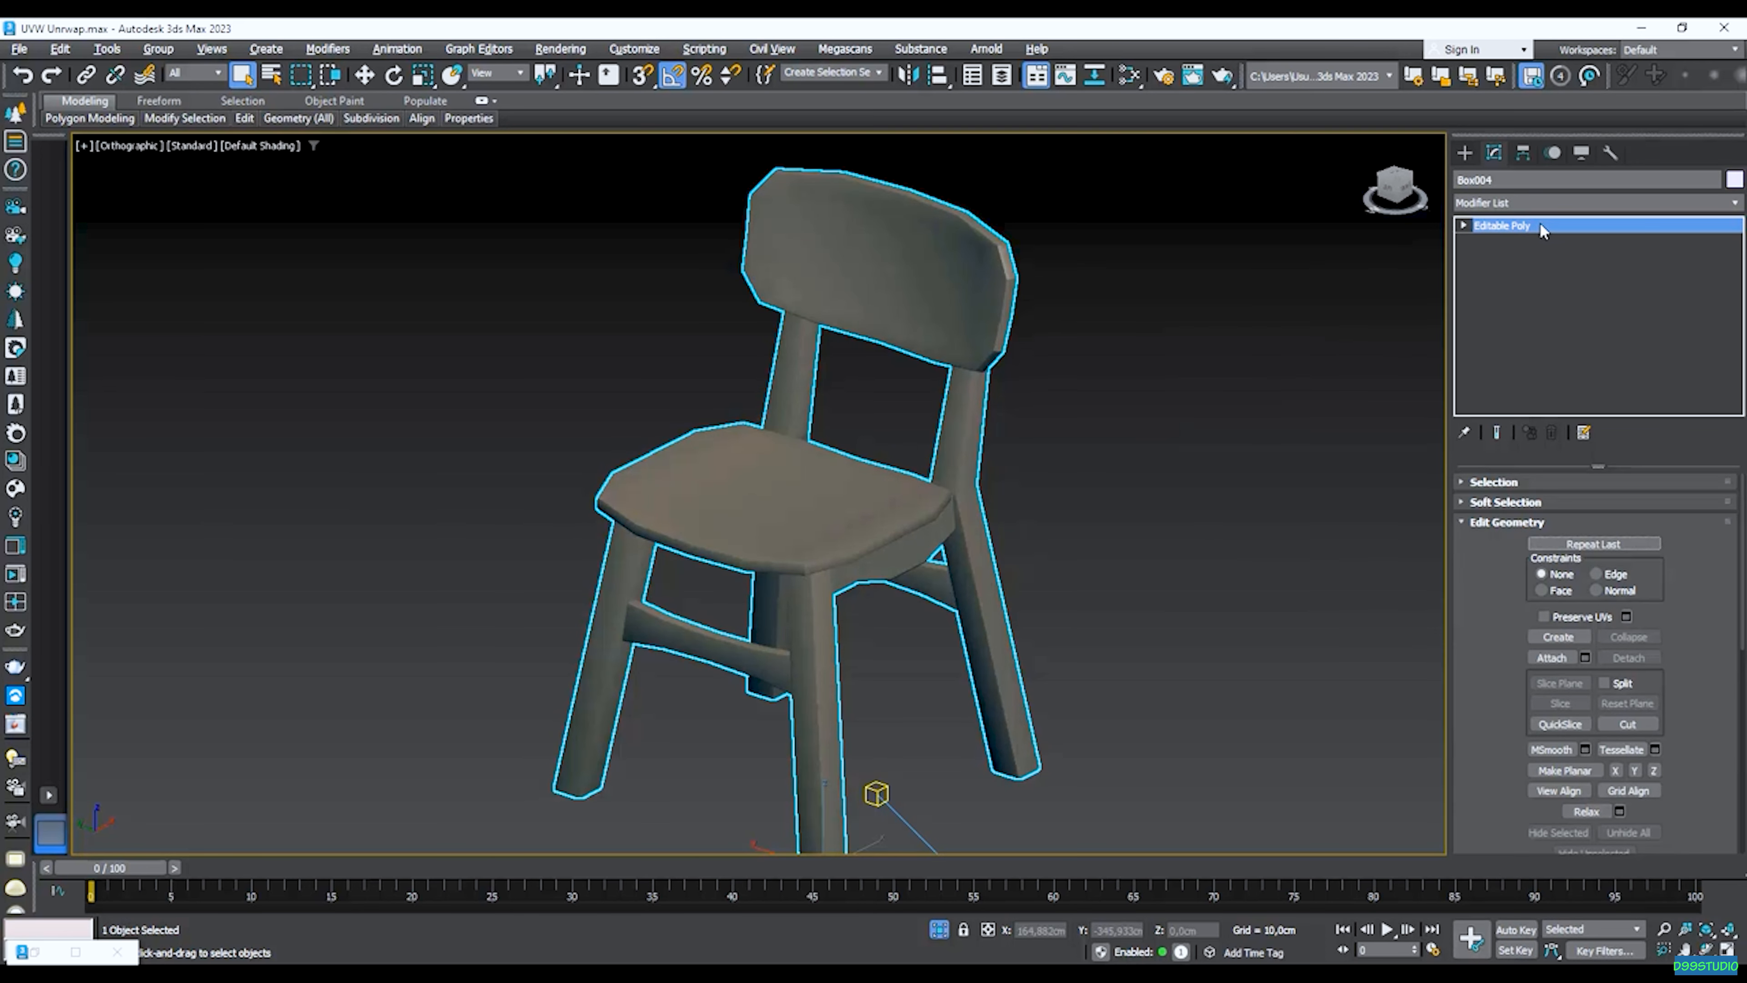
{"action": "left_click", "coordinate": [1538, 202]}
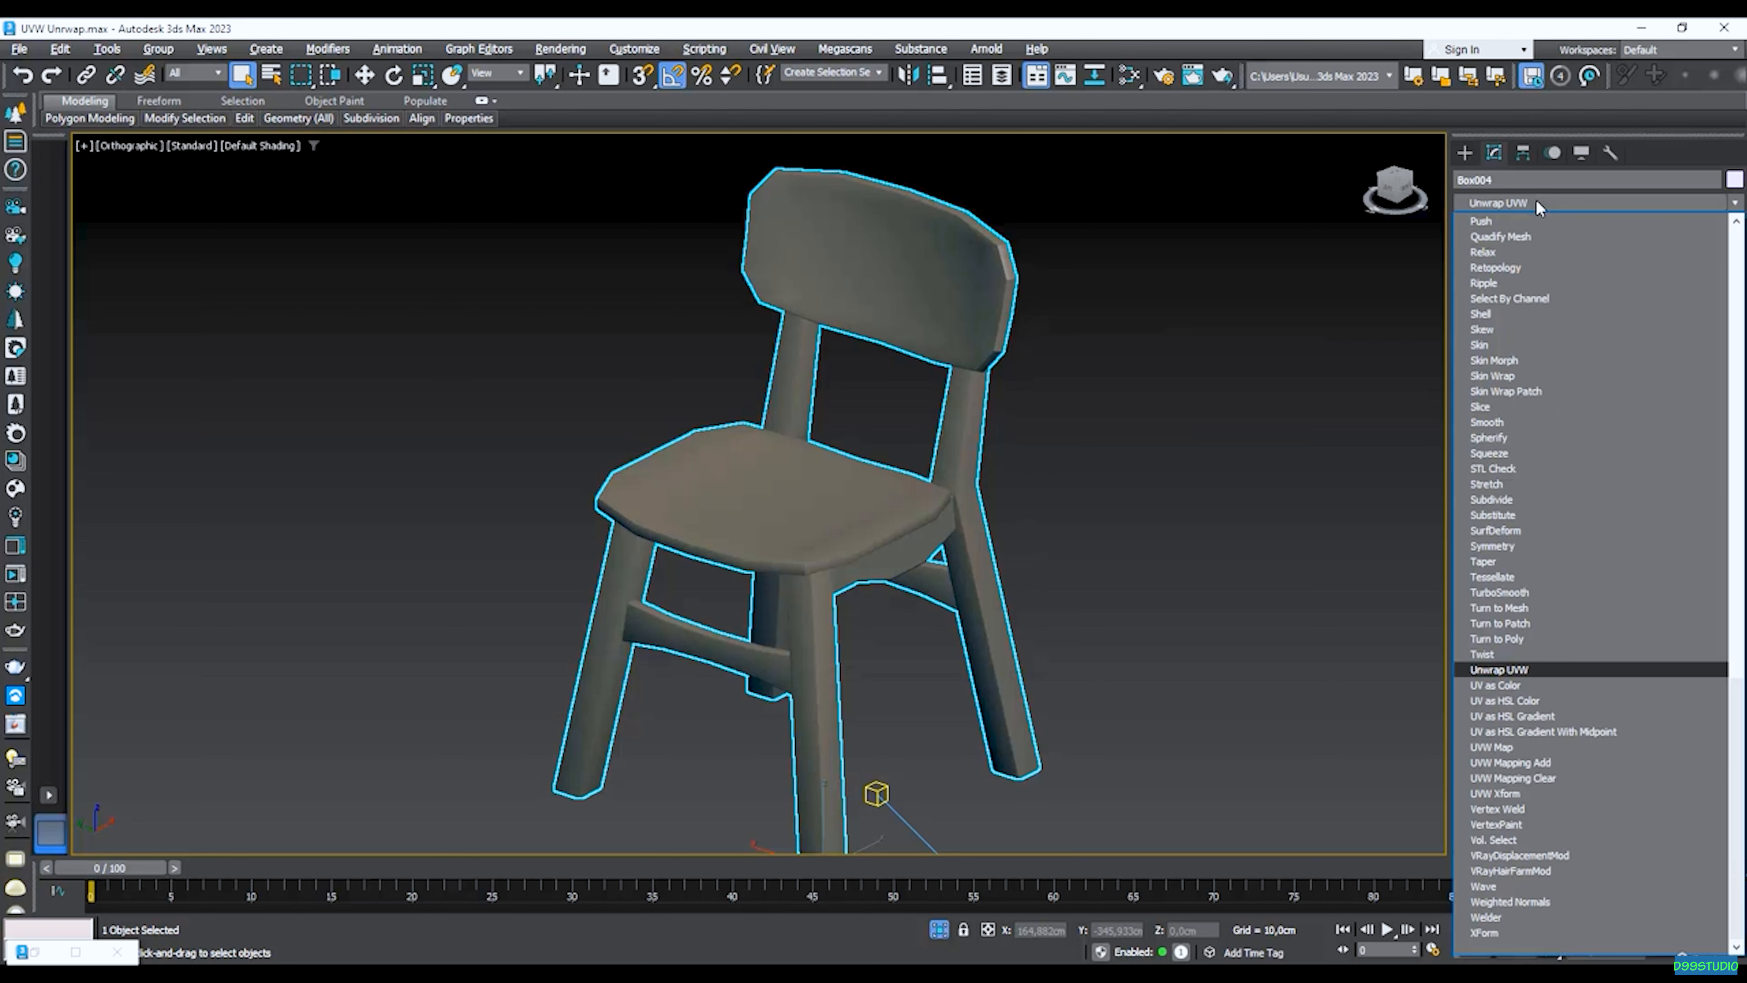
{"action": "key", "text": "Return"}
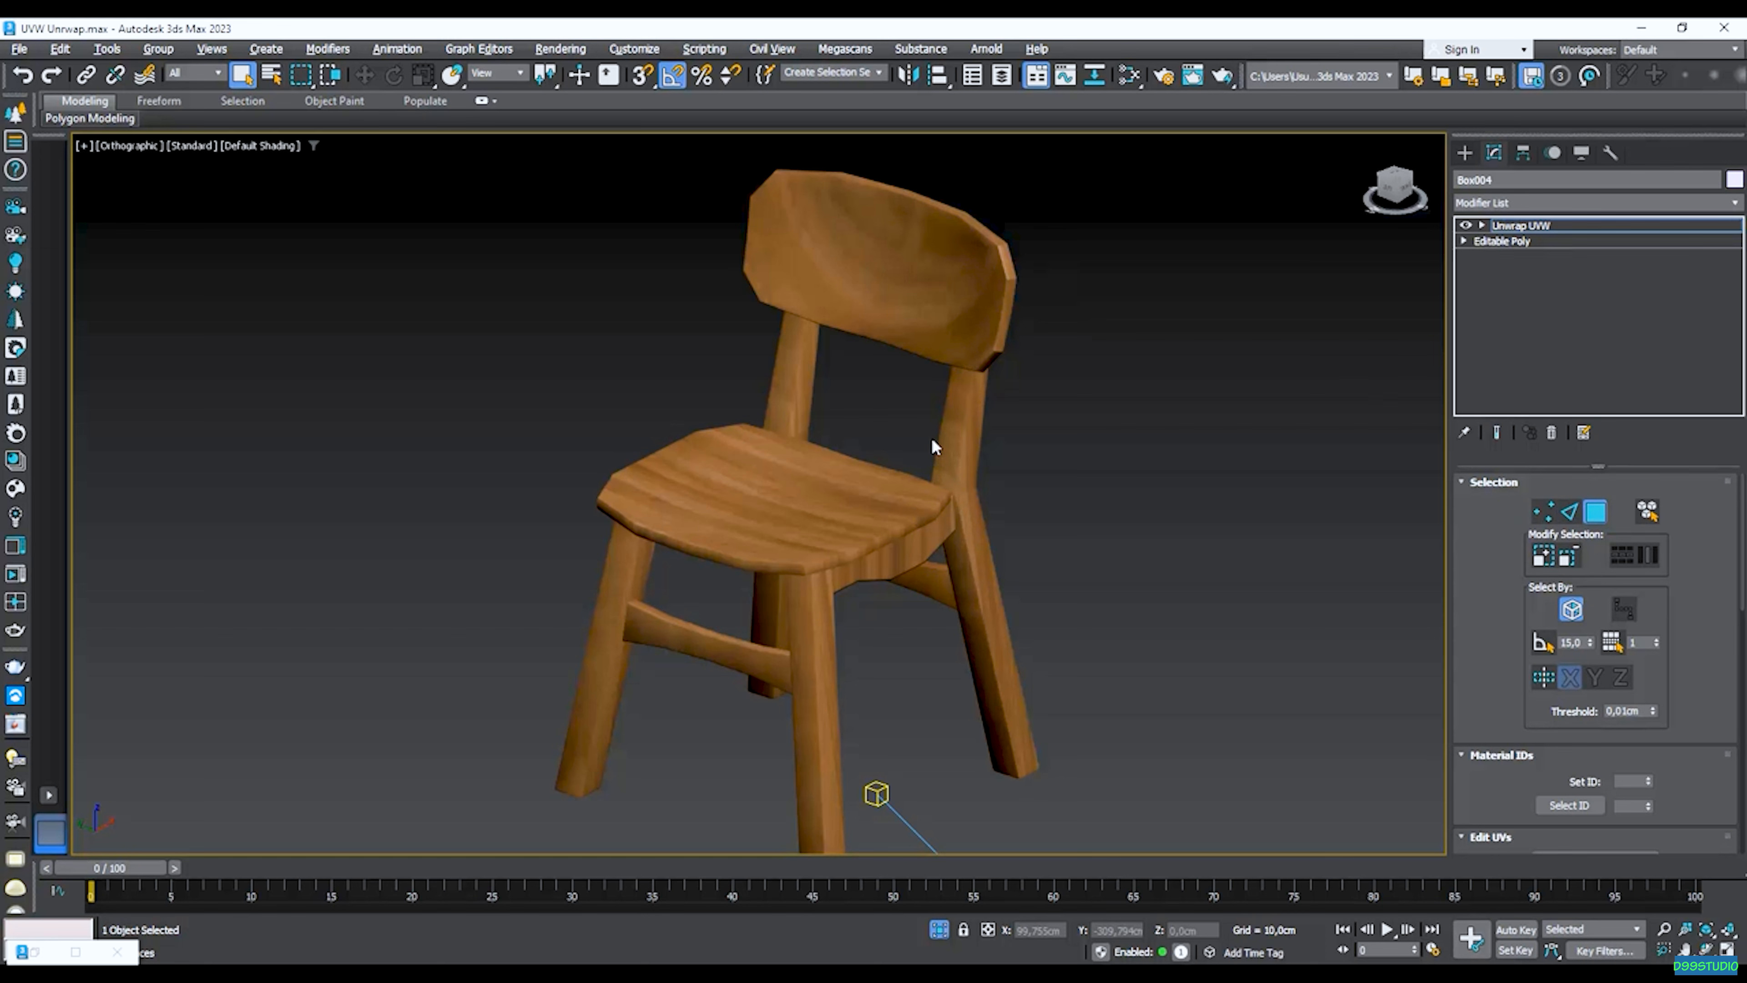
{"action": "key", "text": "alt+Tab"}
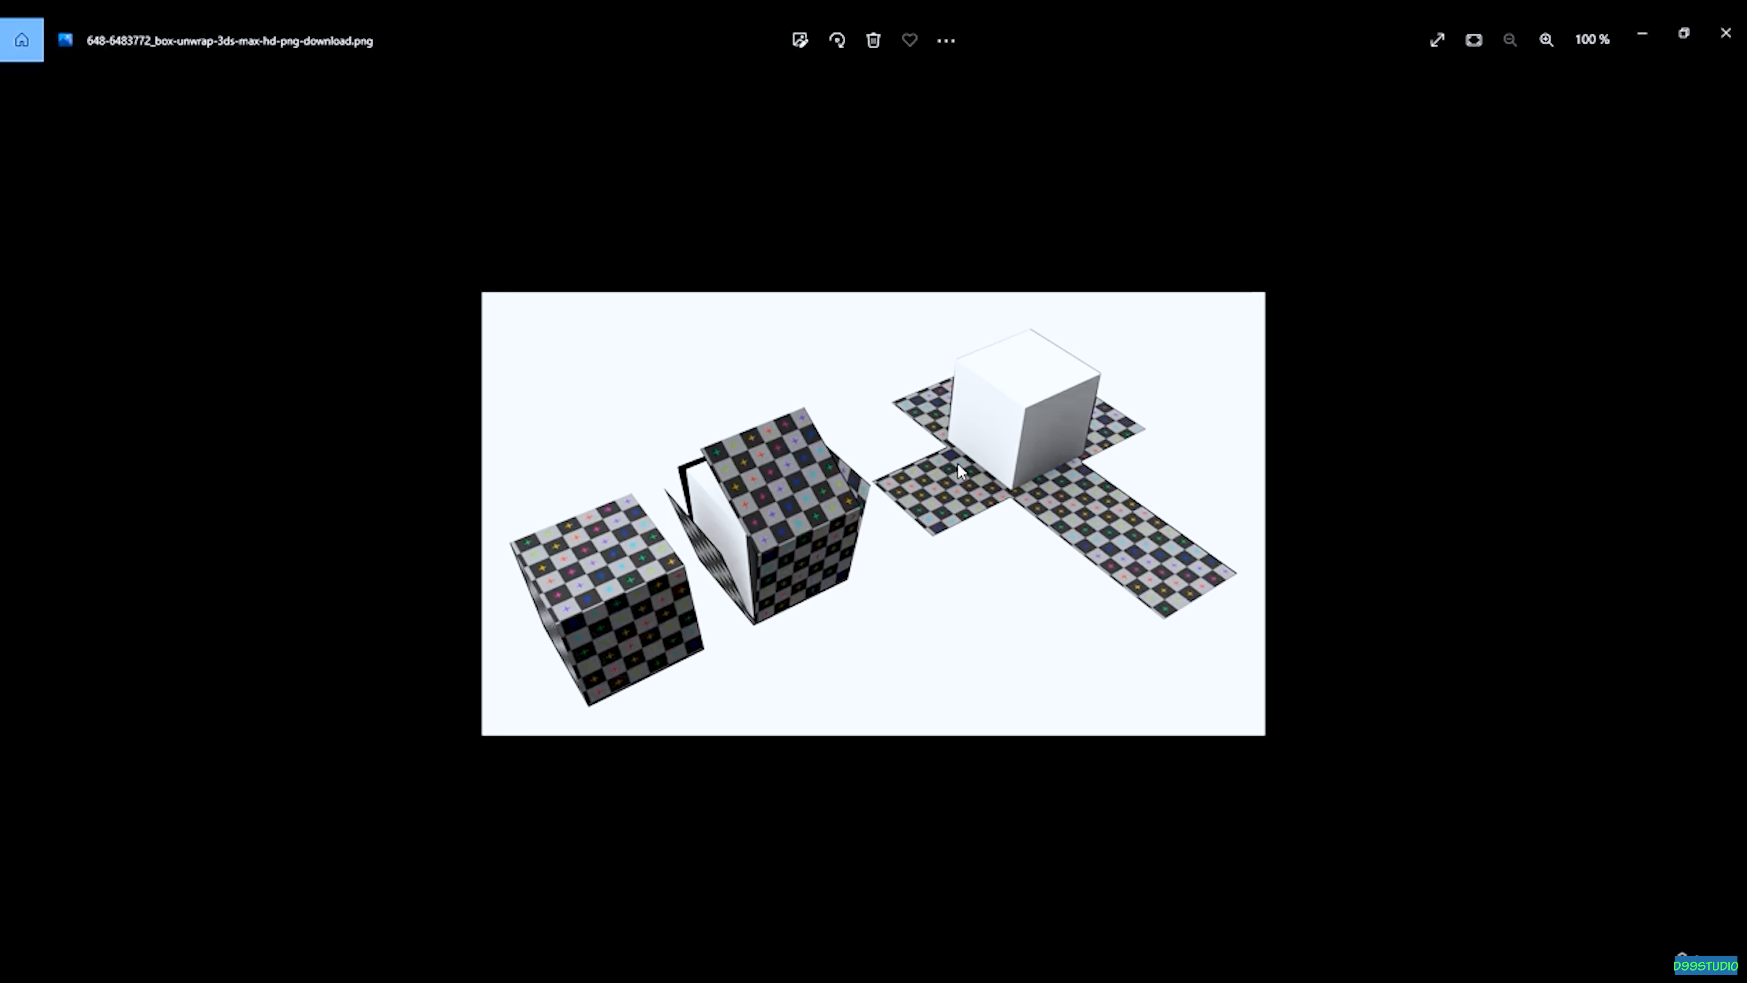
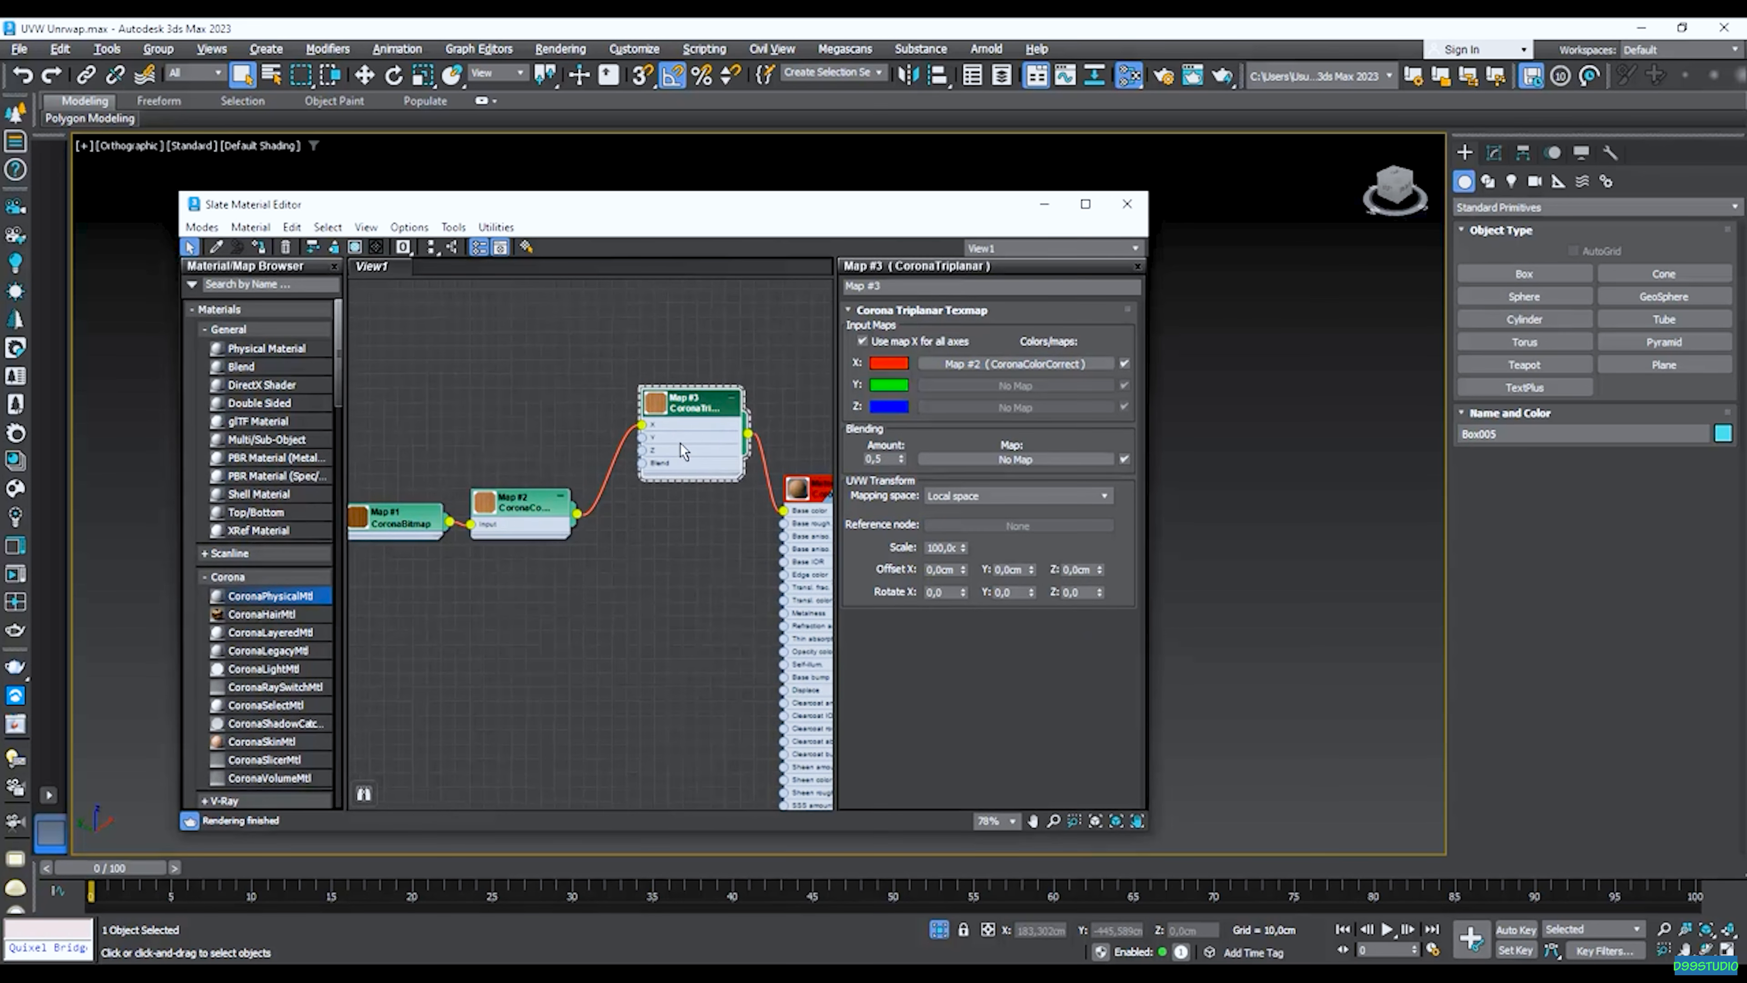
Delete the CoronaTriplanar map from the wood material and put away the Slate Material Editor.
{"action": "key", "text": "Delete"}
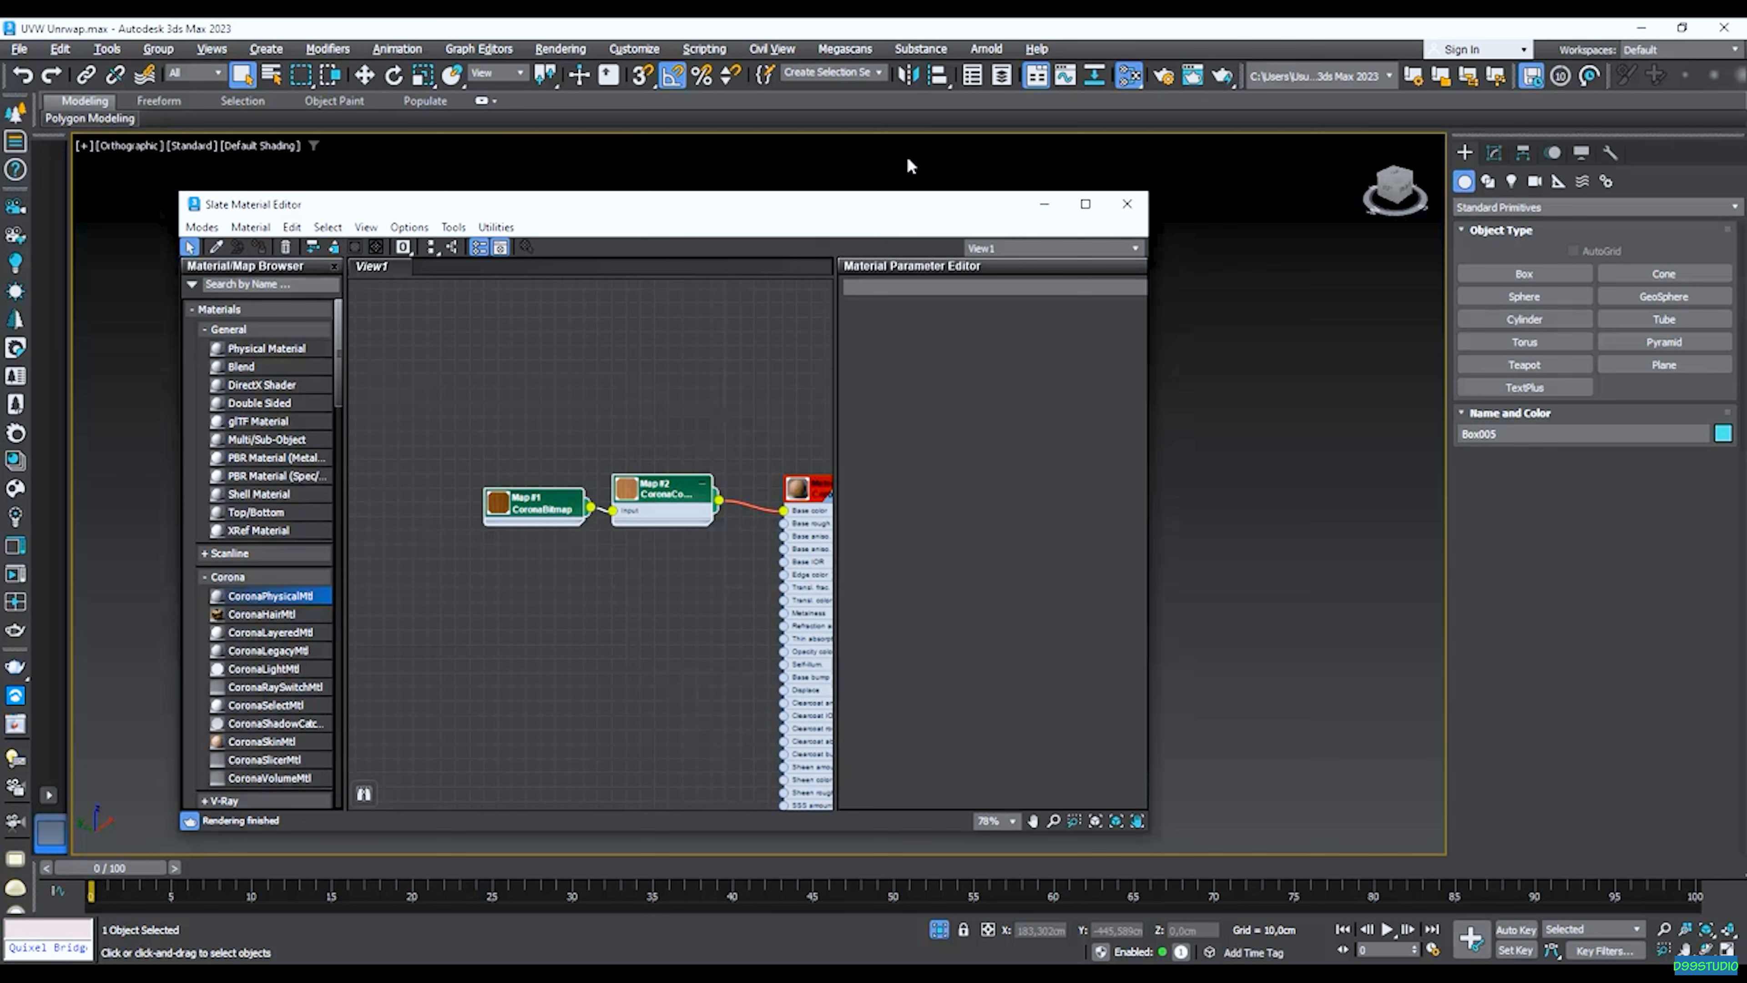
{"action": "left_click", "coordinate": [1038, 211]}
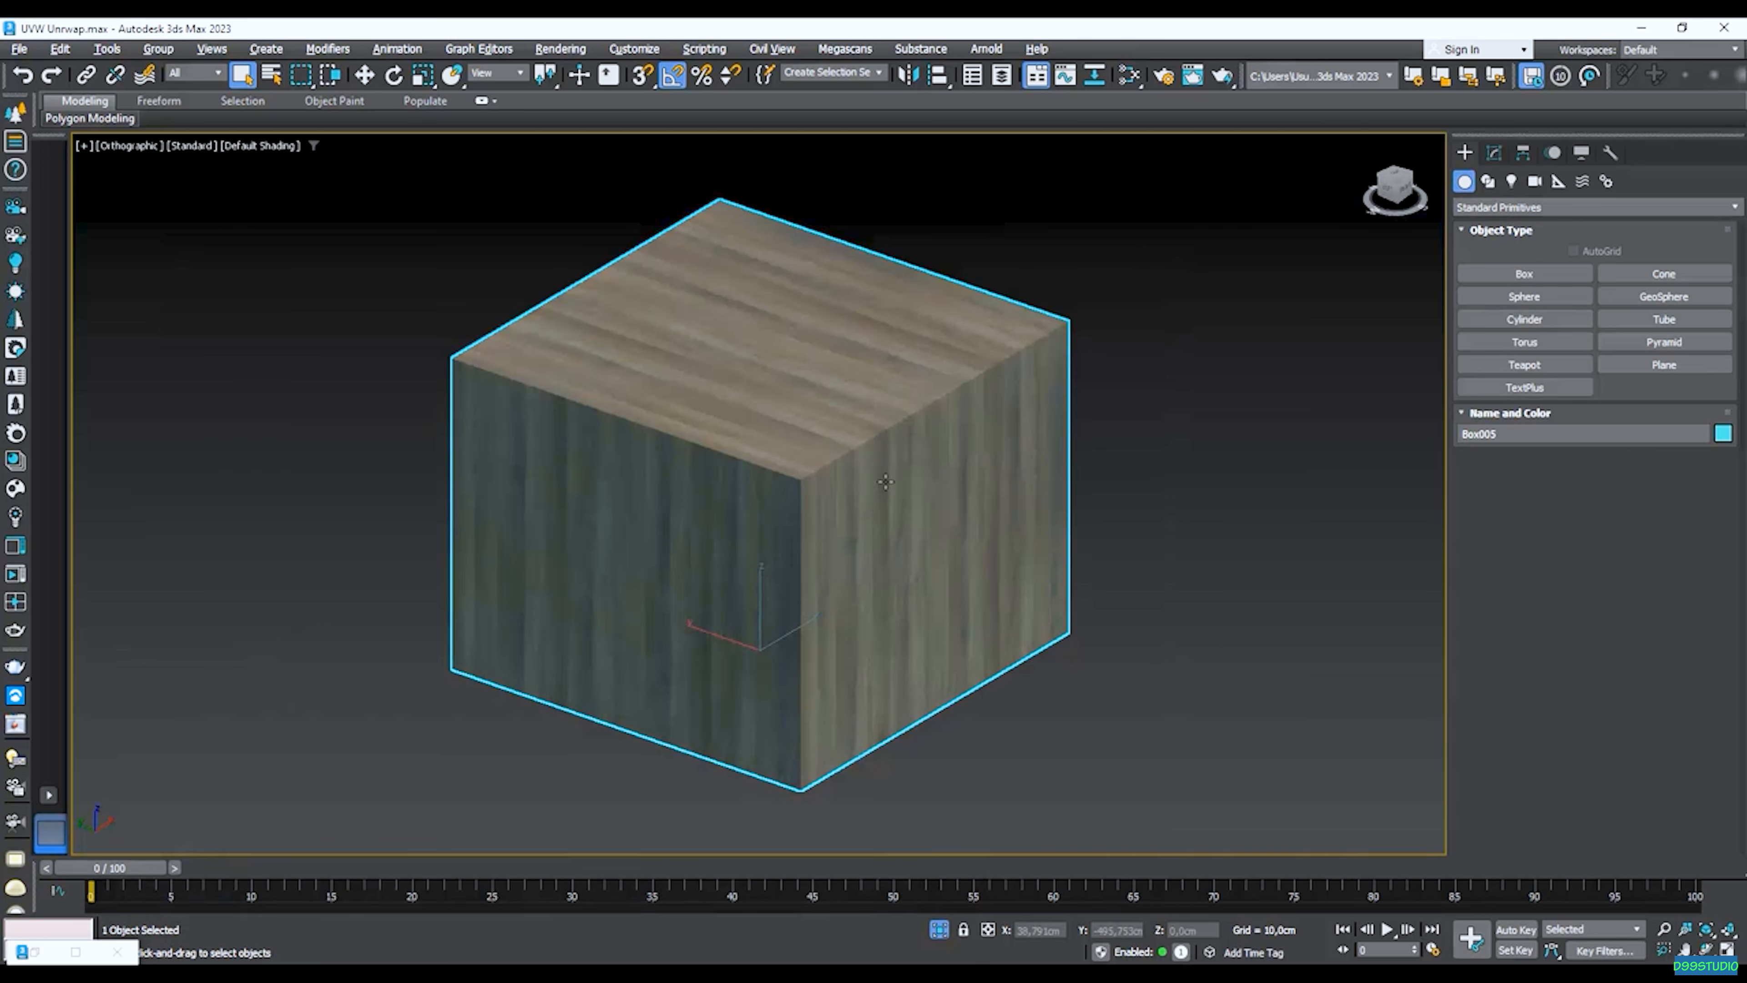
{"action": "middle_click_drag", "start_coordinate": [891, 536], "coordinate": [902, 553]}
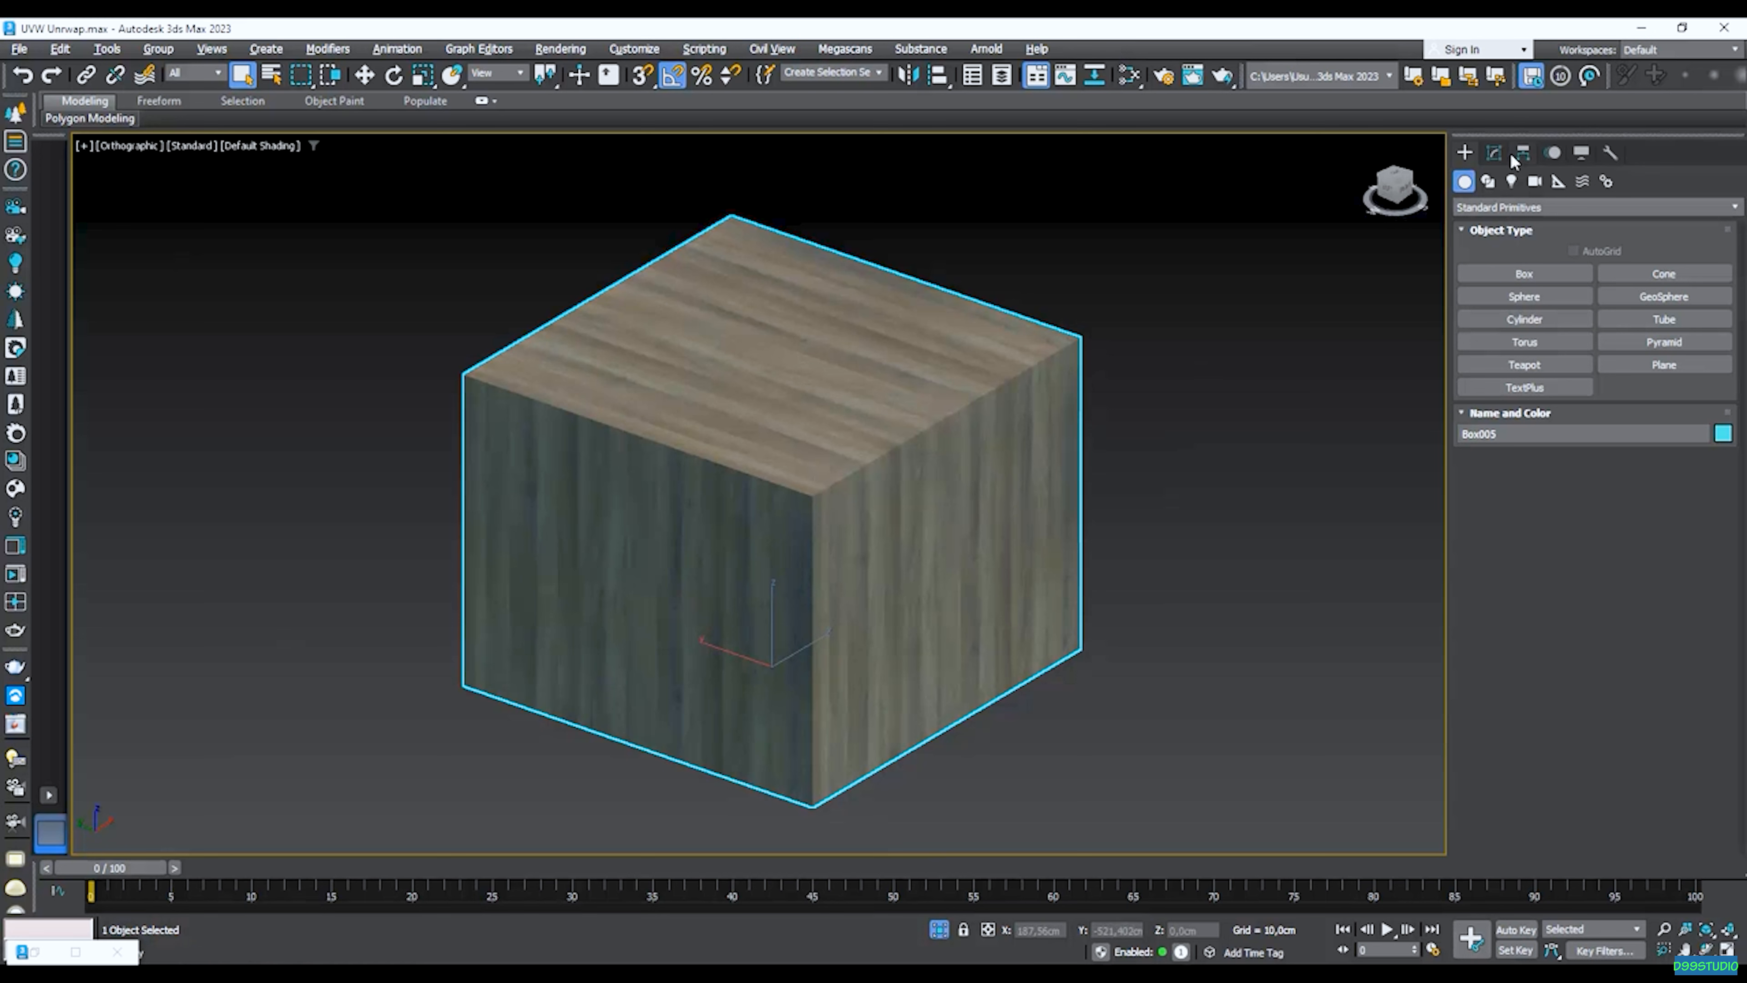
Add an Unwrap UVW modifier to the box.
{"action": "left_click", "coordinate": [1493, 152]}
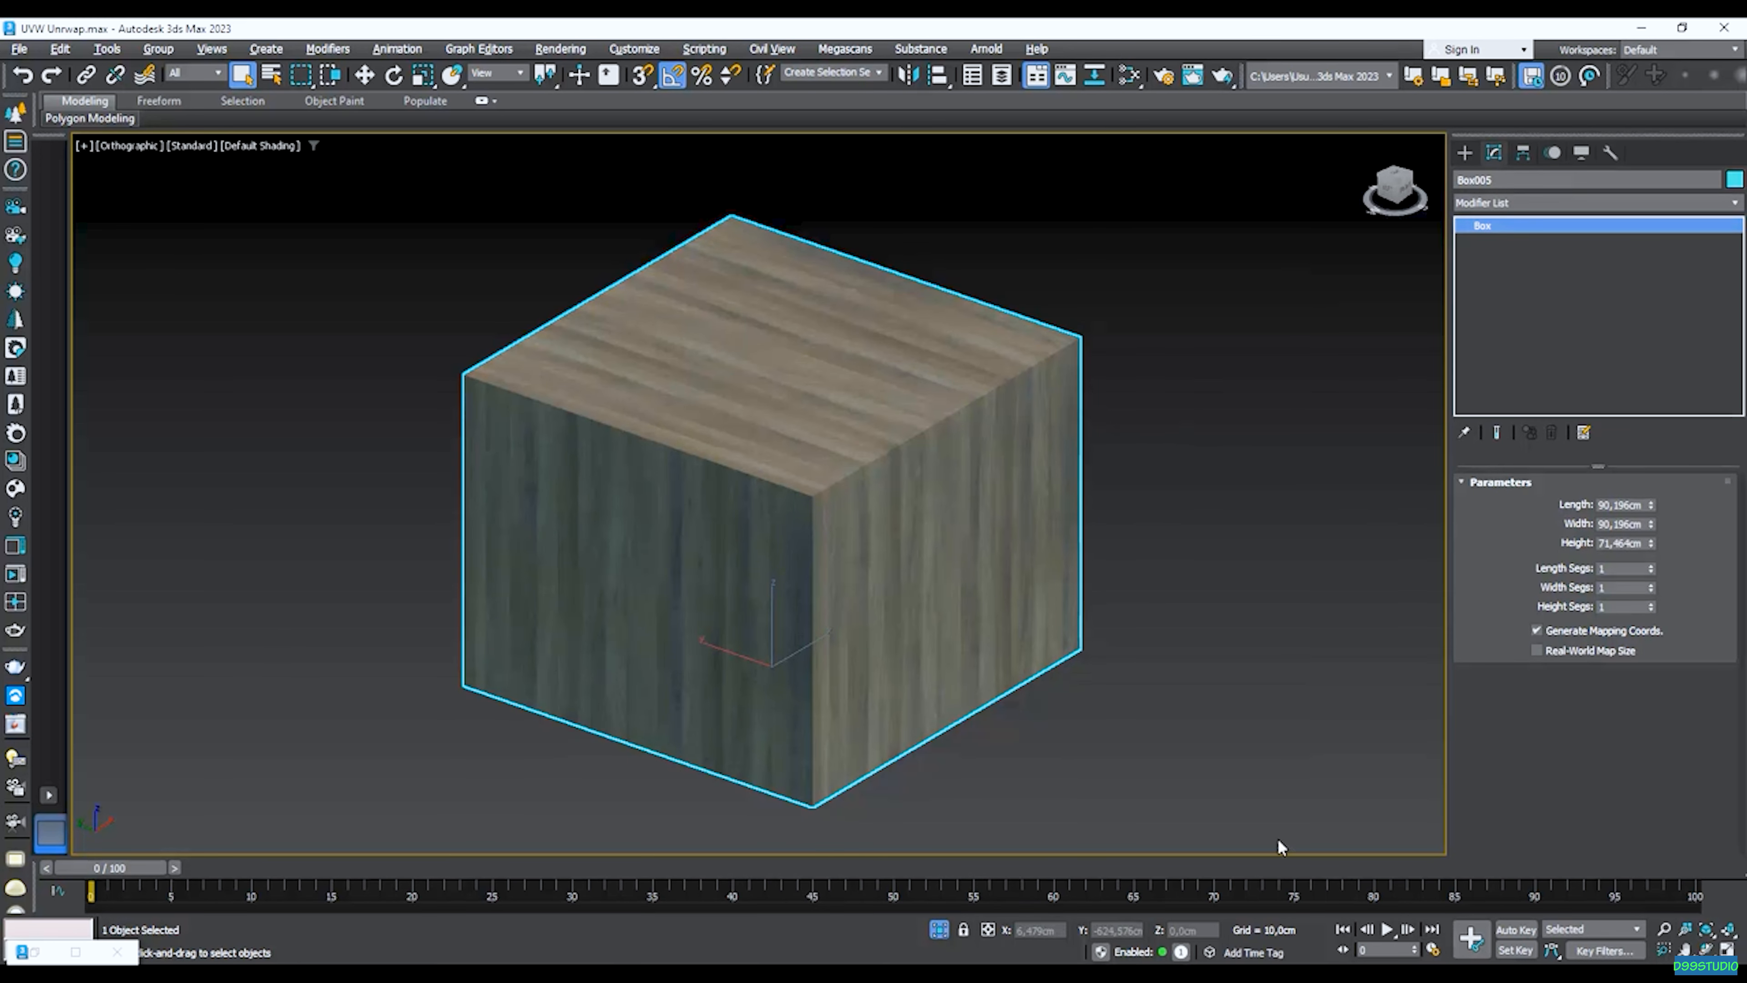
{"action": "left_click", "coordinate": [1499, 202]}
{"action": "type", "text": "u"}
{"action": "key", "text": "Return"}
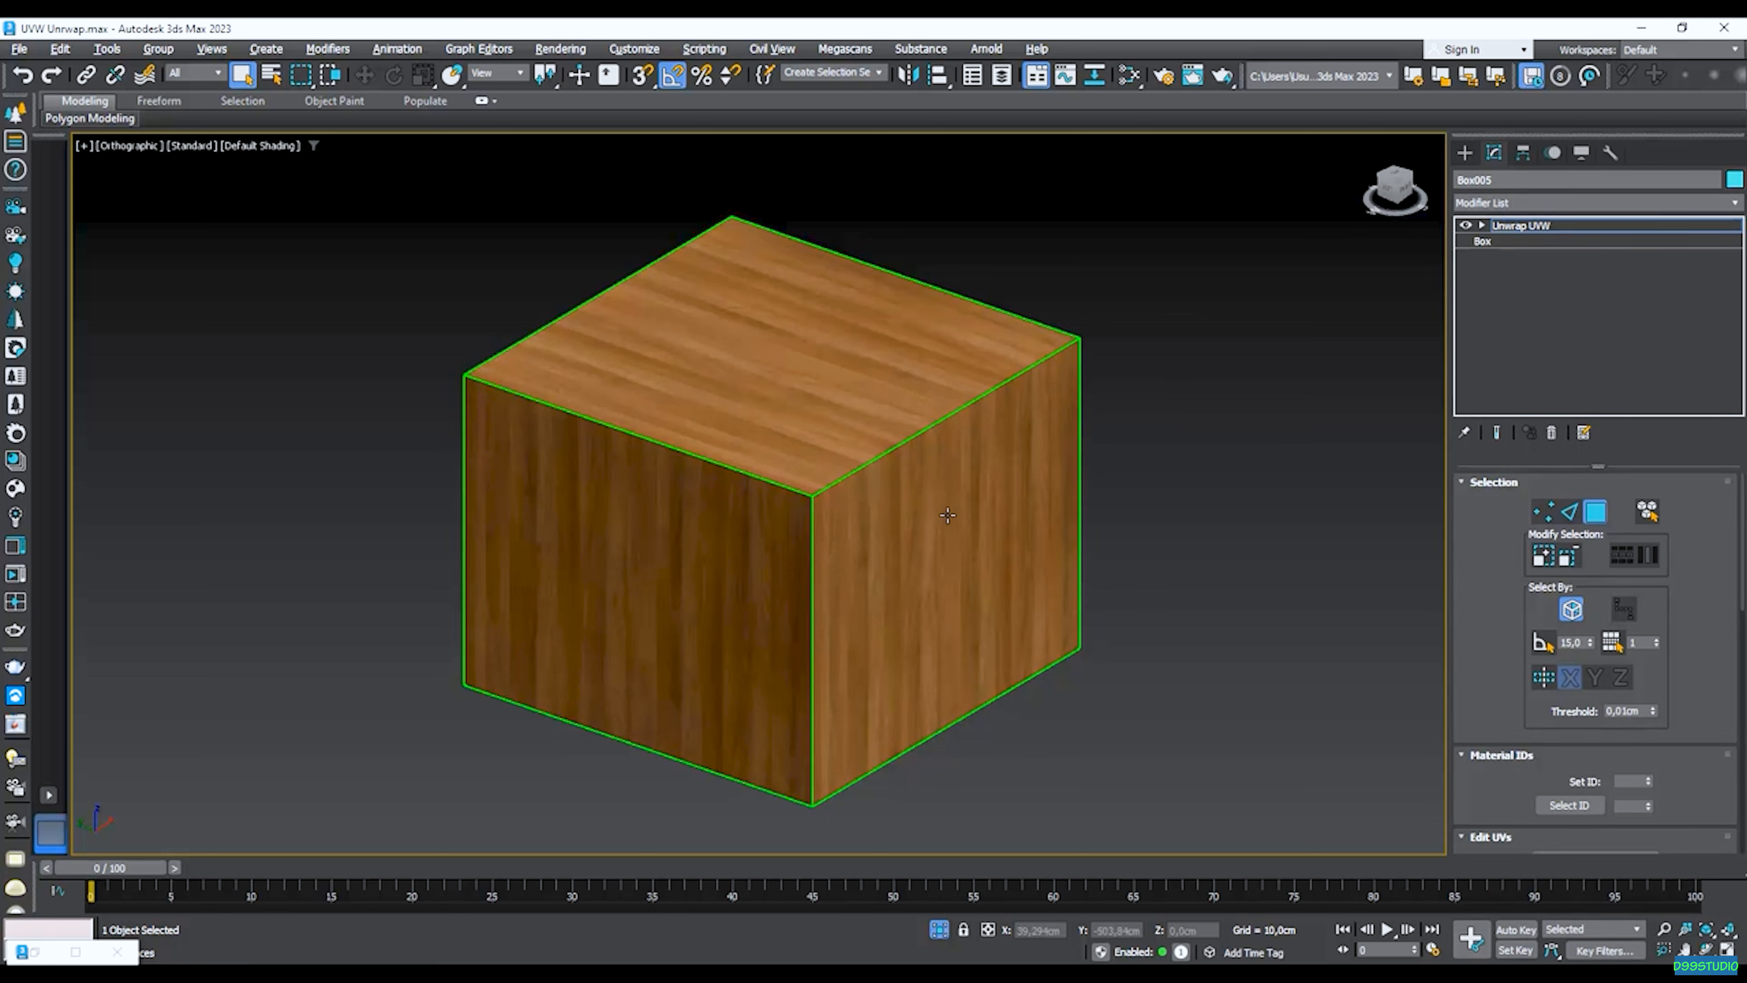
{"action": "middle_click_drag", "start_coordinate": [925, 506], "coordinate": [789, 458], "text": "alt"}
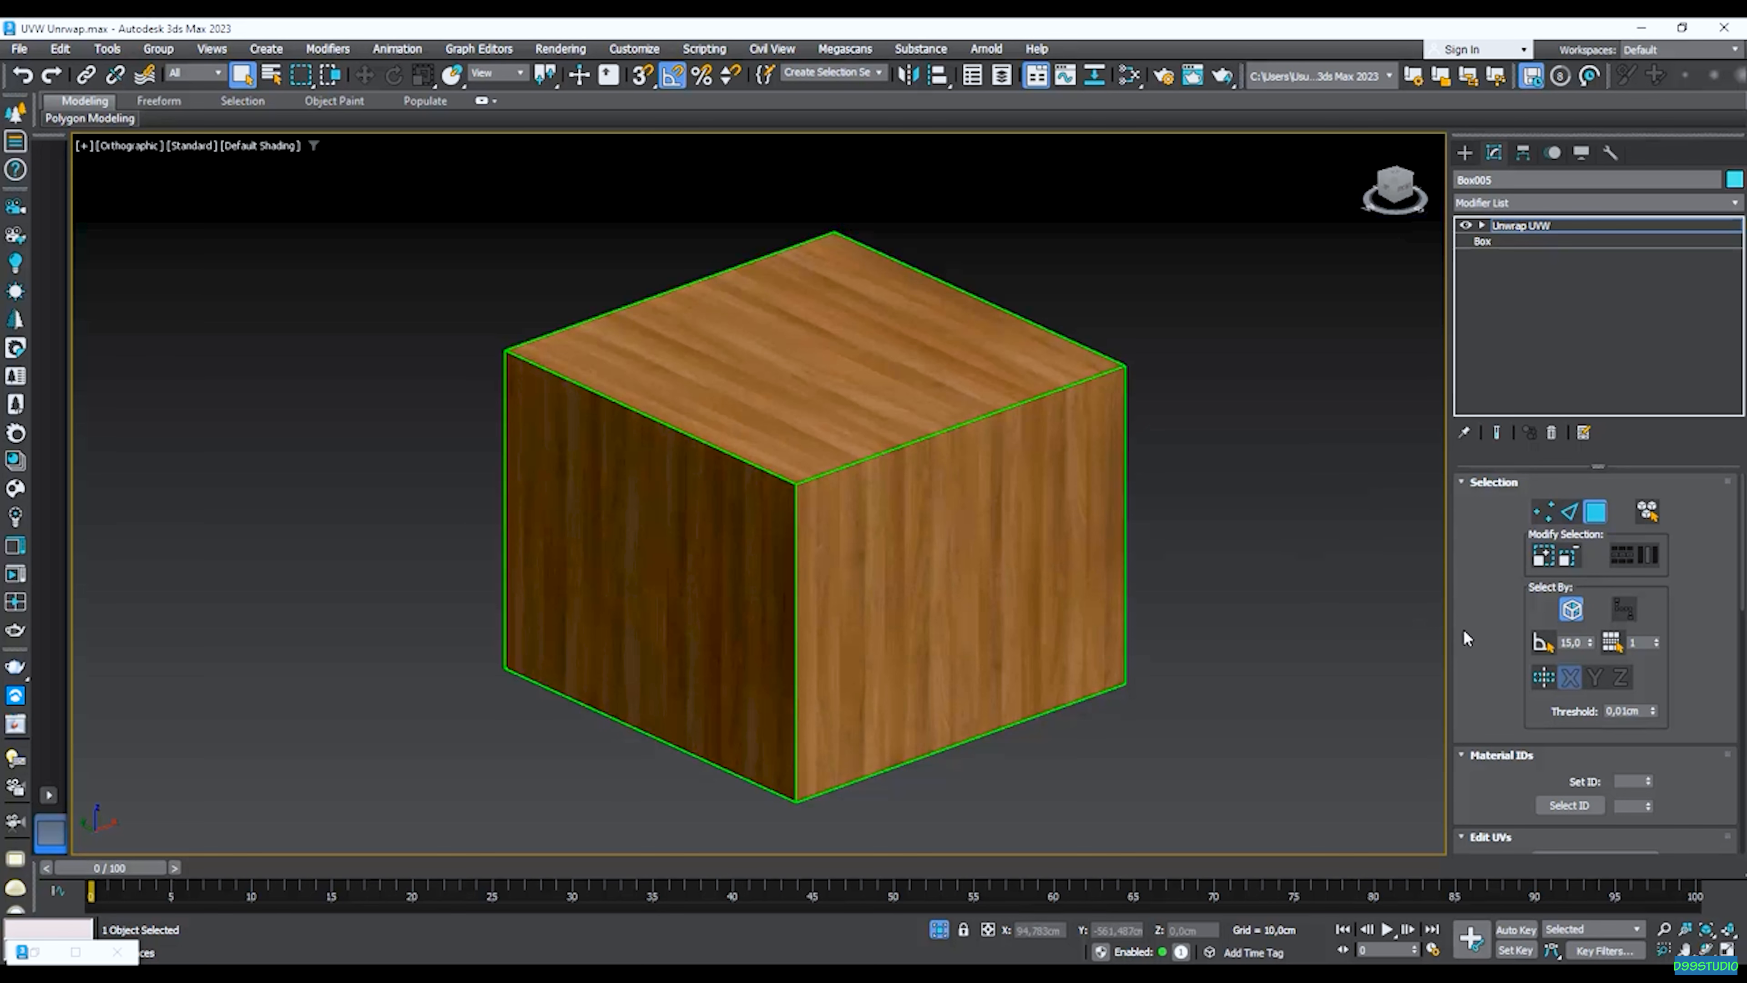
Open the UV Editor for the box and place it beside the box so both stay in view.
{"action": "scroll", "coordinate": [1467, 633], "scroll_direction": "down", "scroll_amount": 3}
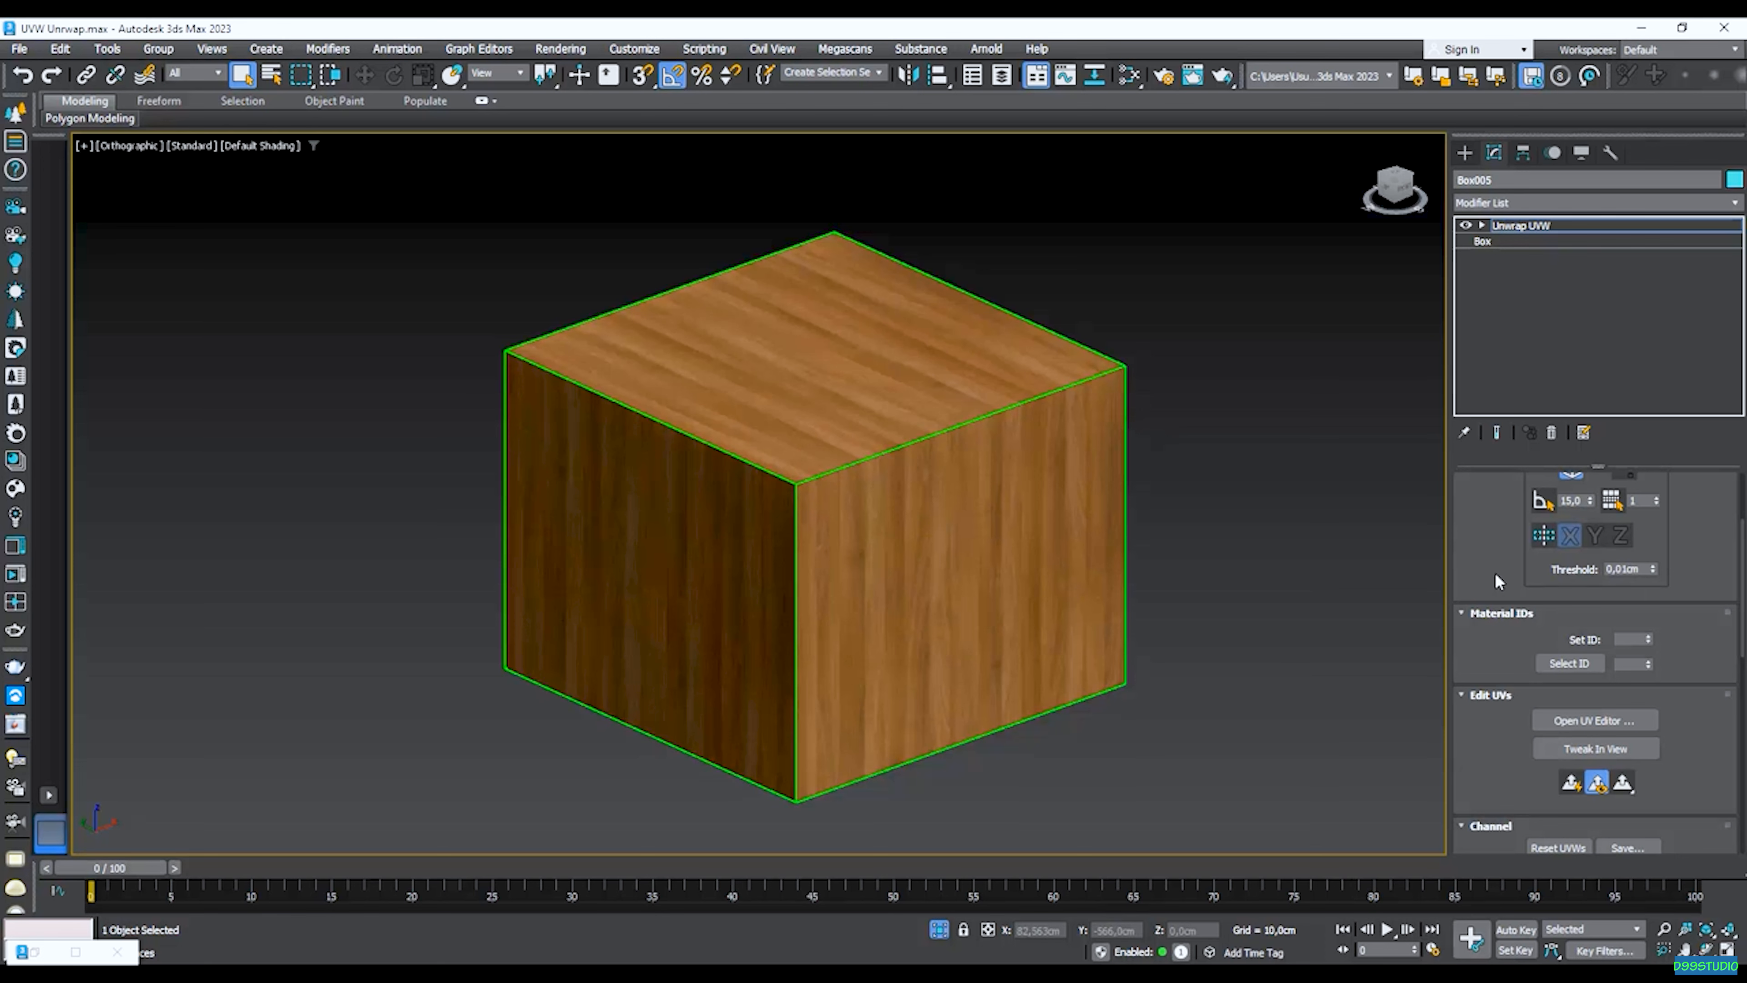
{"action": "left_click", "coordinate": [1593, 721]}
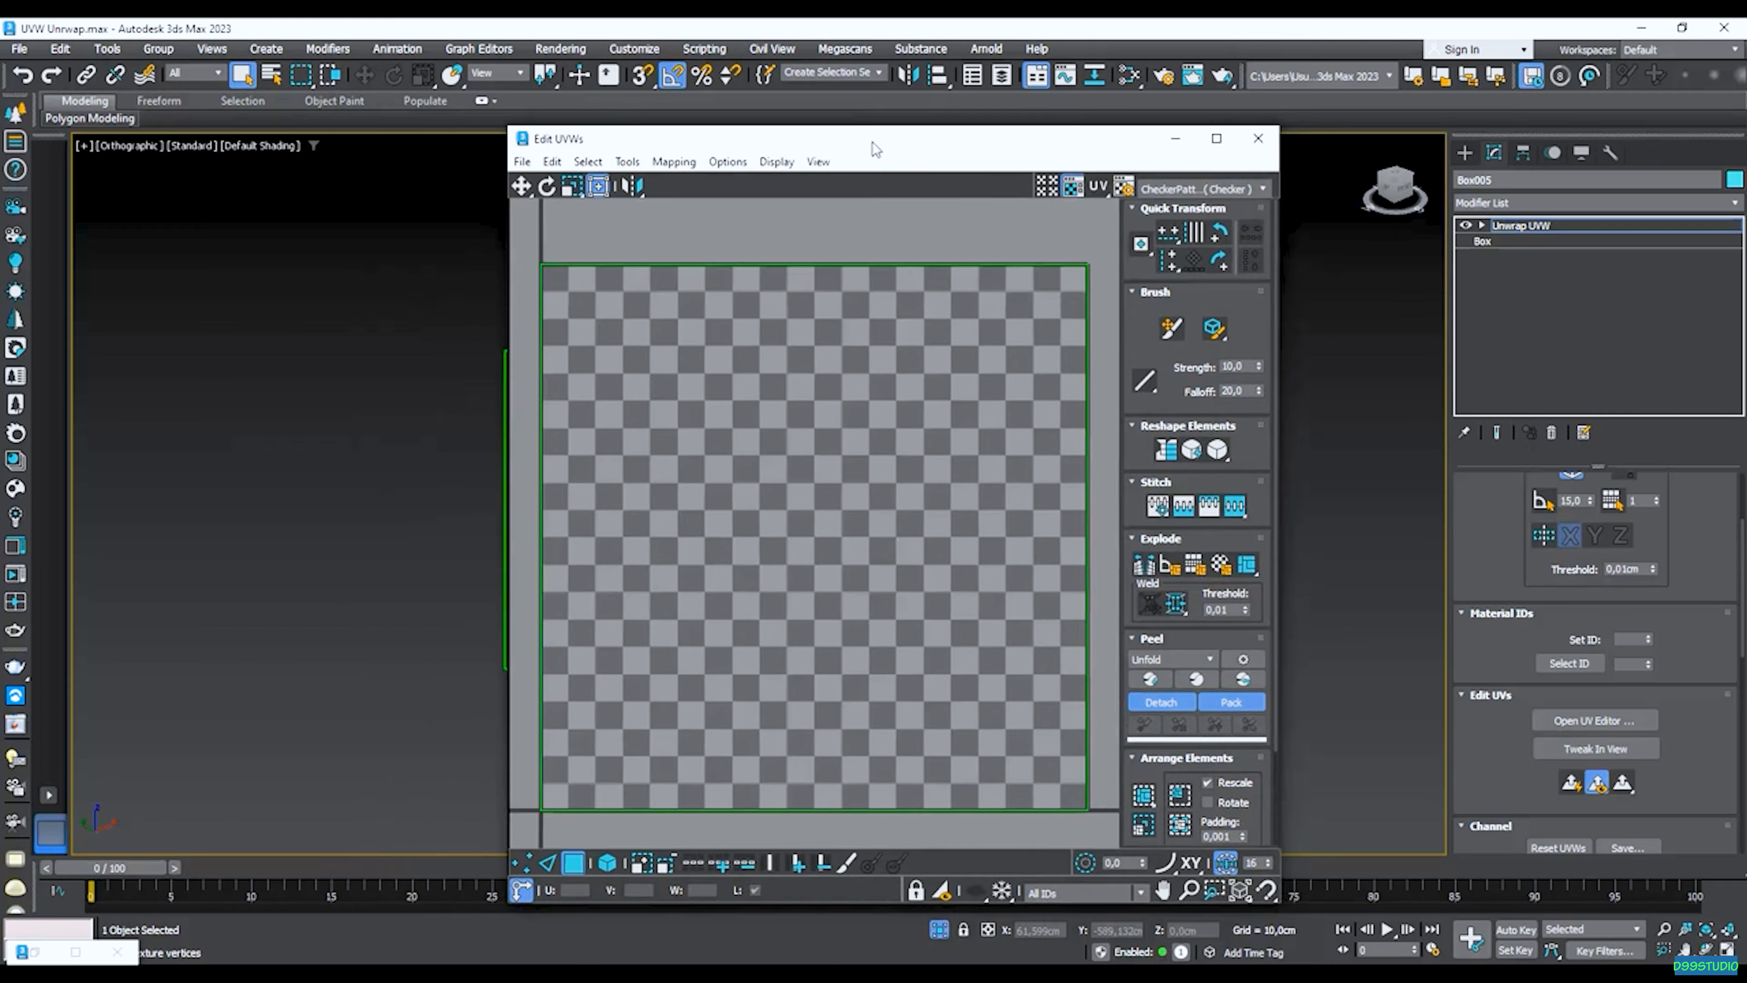
{"action": "left_click_drag", "start_coordinate": [872, 142], "coordinate": [518, 115]}
{"action": "left_click", "coordinate": [547, 535]}
{"action": "scroll", "coordinate": [560, 494], "scroll_direction": "down", "scroll_amount": 8}
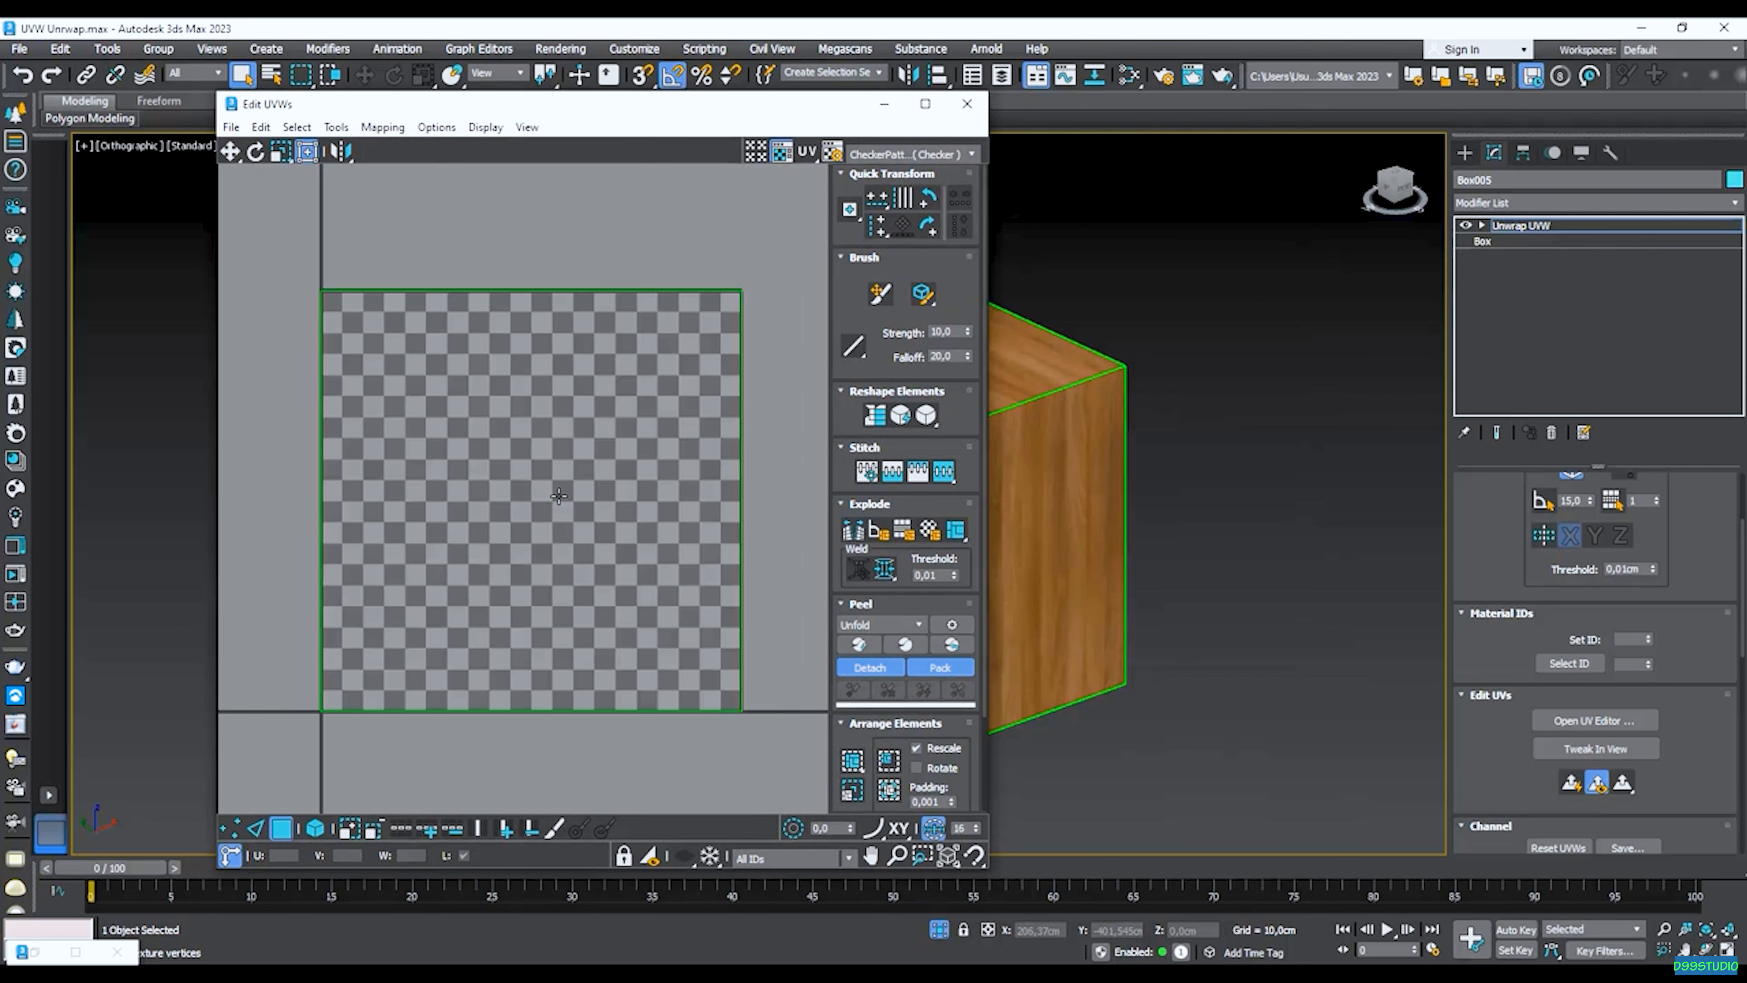
{"action": "left_click_drag", "start_coordinate": [652, 117], "coordinate": [229, 114]}
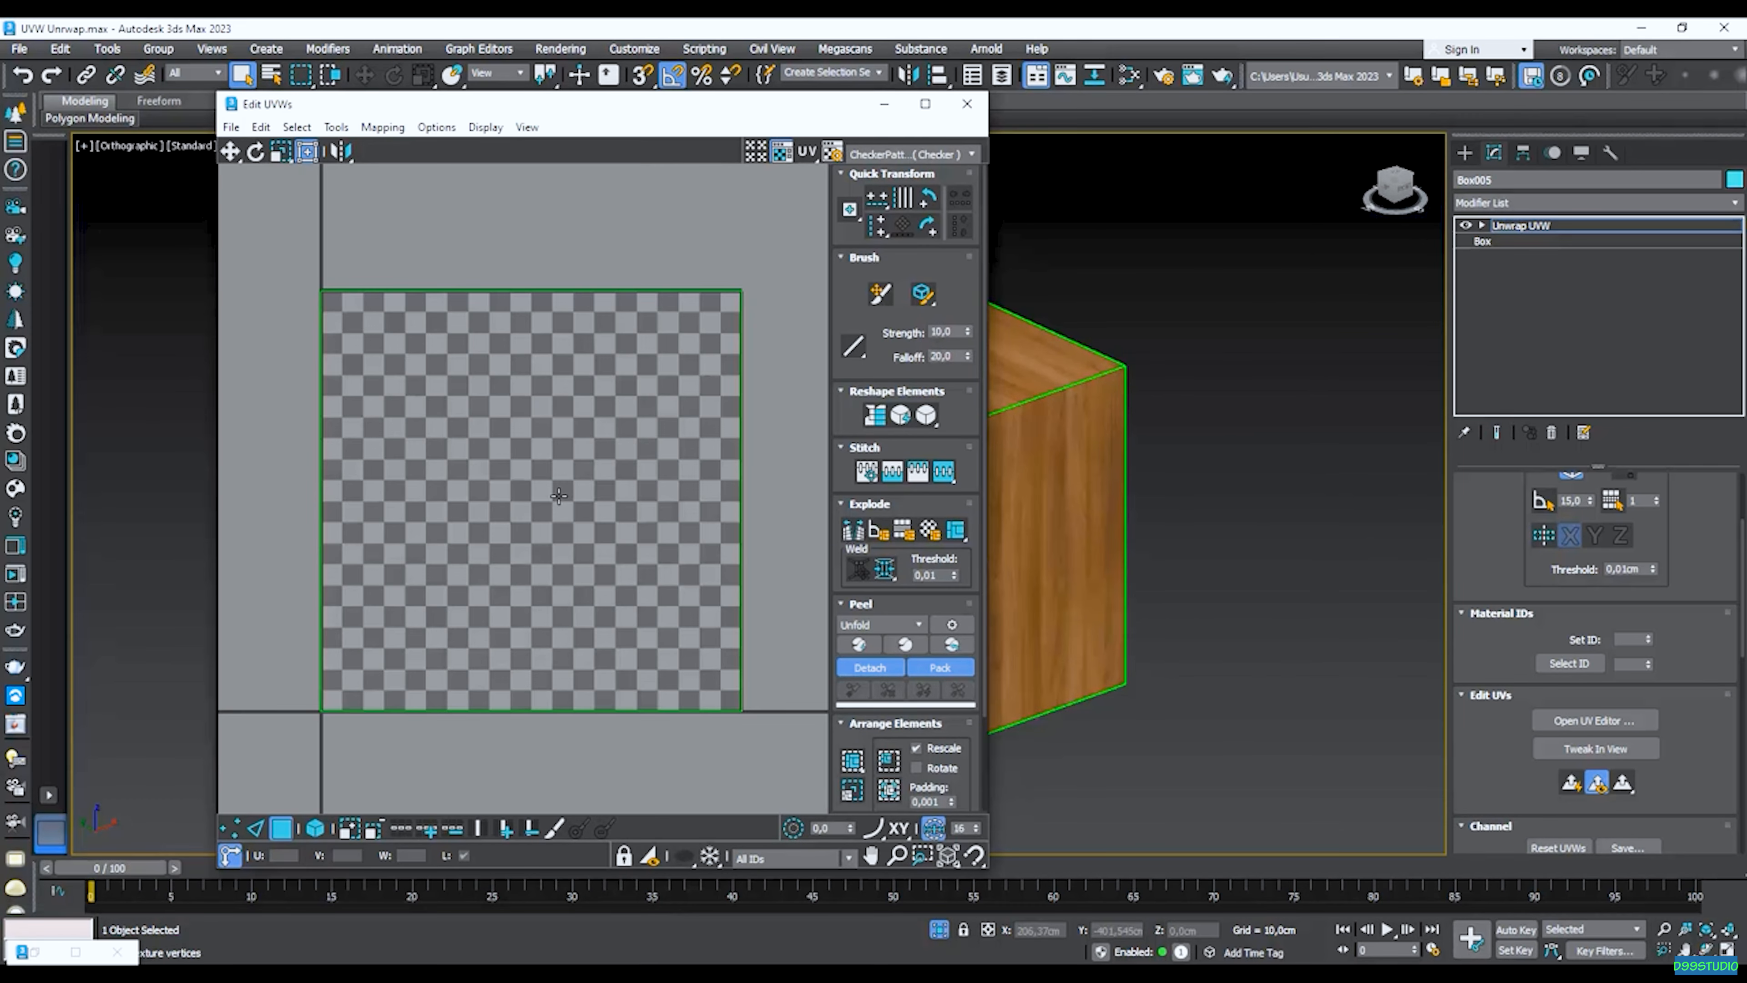
{"action": "scroll", "coordinate": [559, 495], "scroll_direction": "down", "scroll_amount": 3}
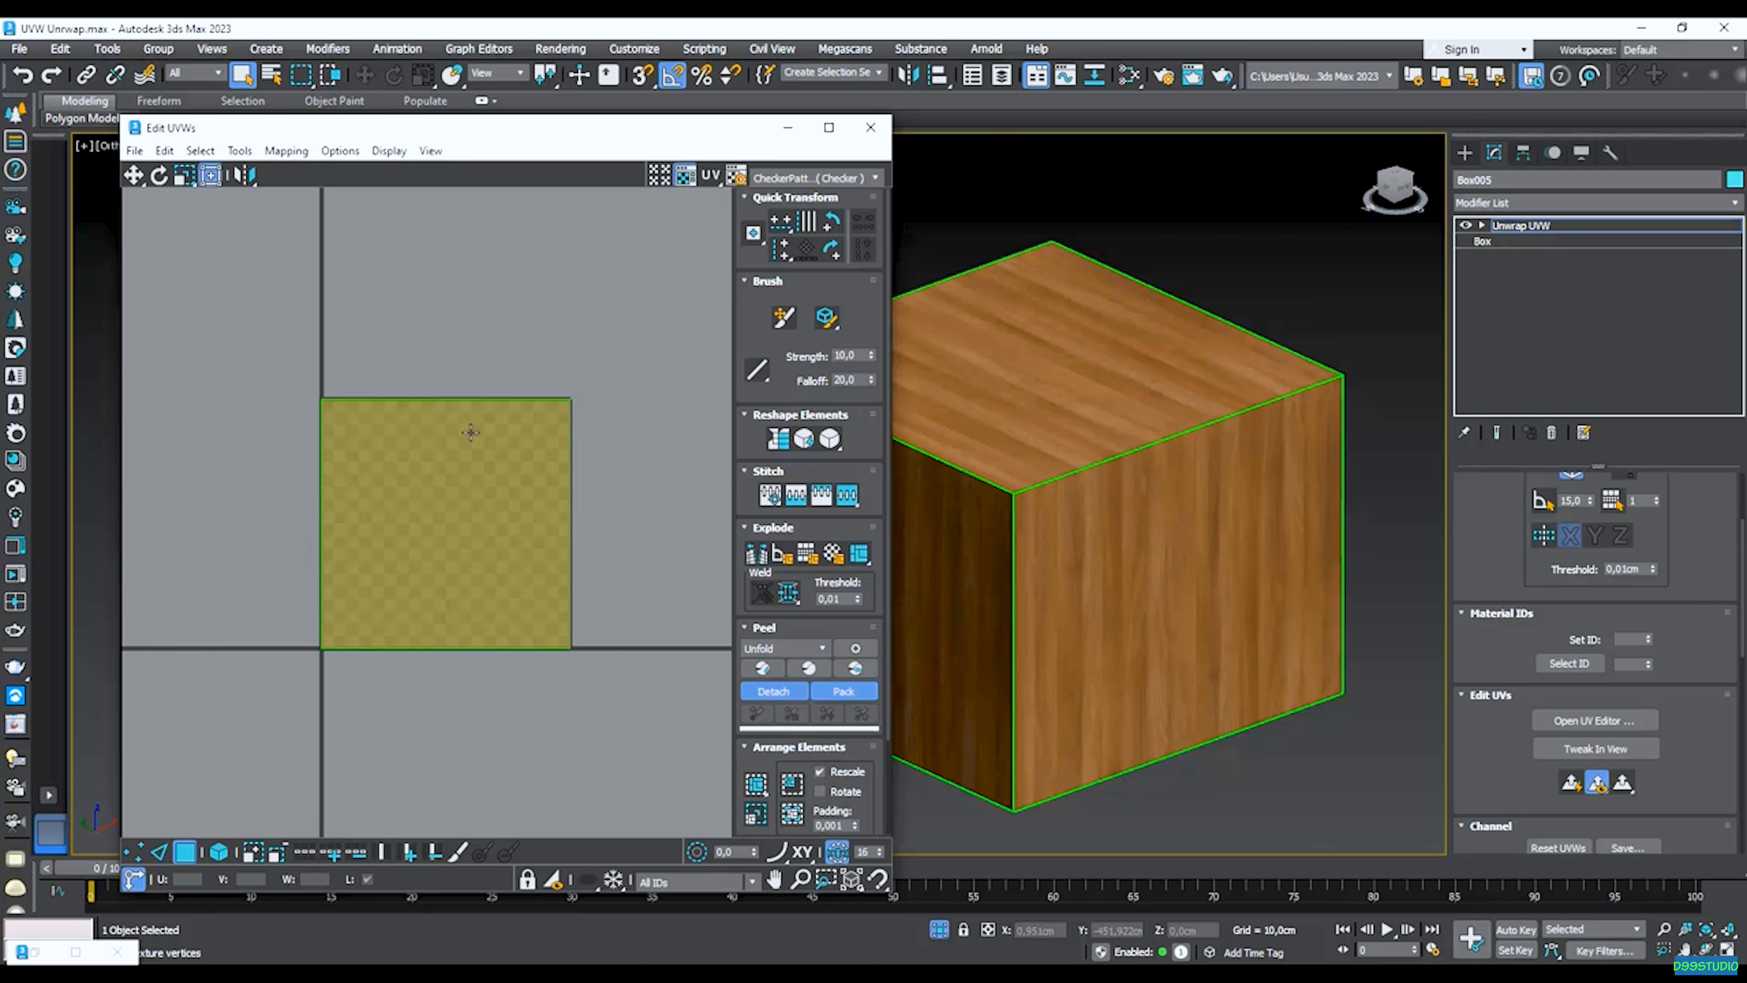
{"action": "scroll", "coordinate": [324, 499], "scroll_direction": "up", "scroll_amount": 1}
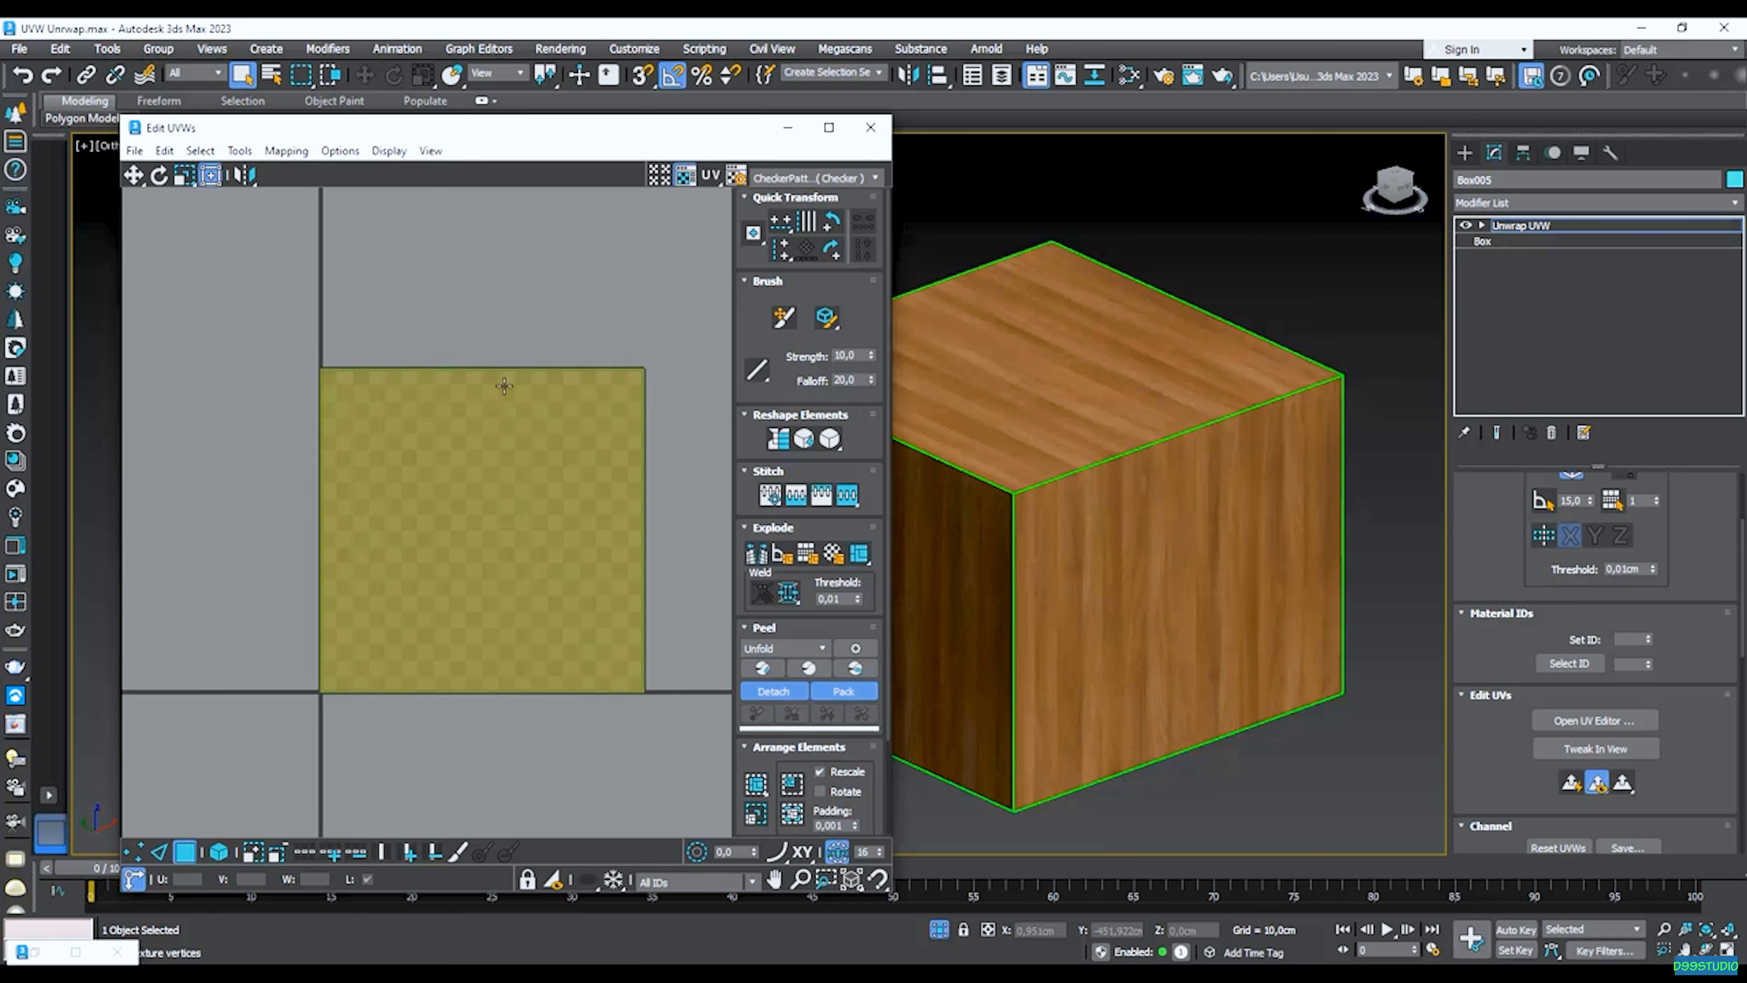
{"action": "scroll", "coordinate": [536, 402], "scroll_direction": "up", "scroll_amount": 1}
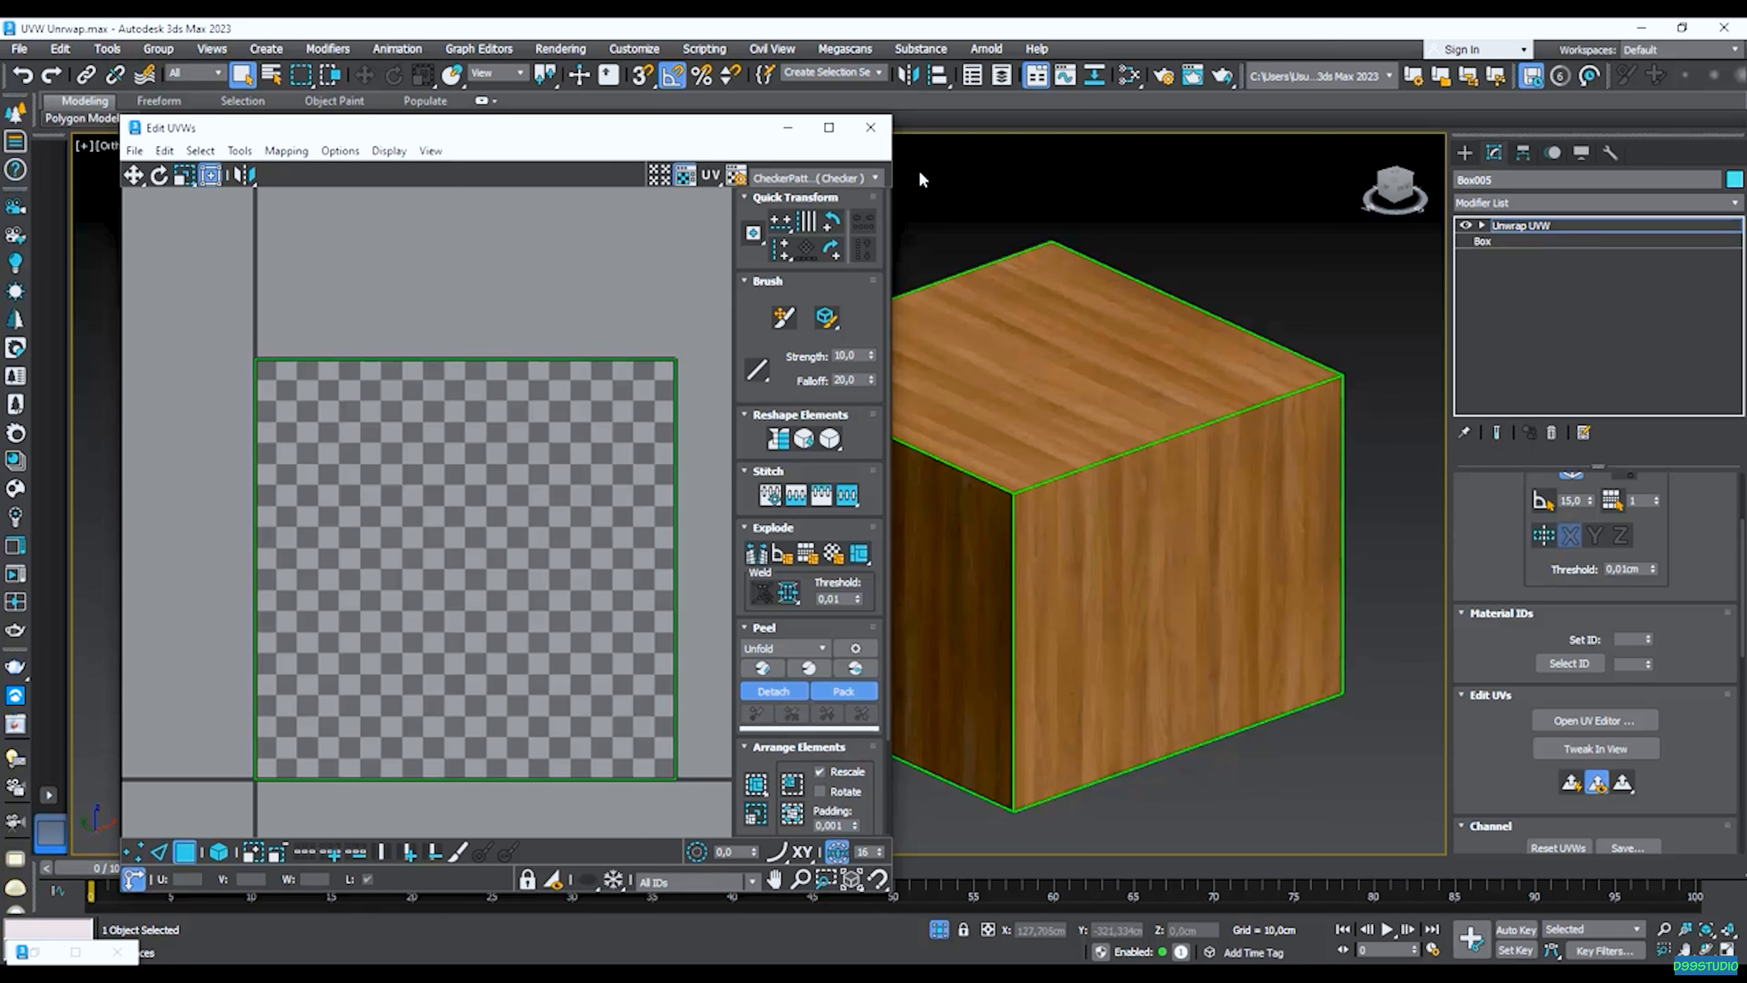
Show the Texture Checker (UV_Checker.png) as the UV background and examine its orientation on the box faces.
{"action": "left_click", "coordinate": [855, 177]}
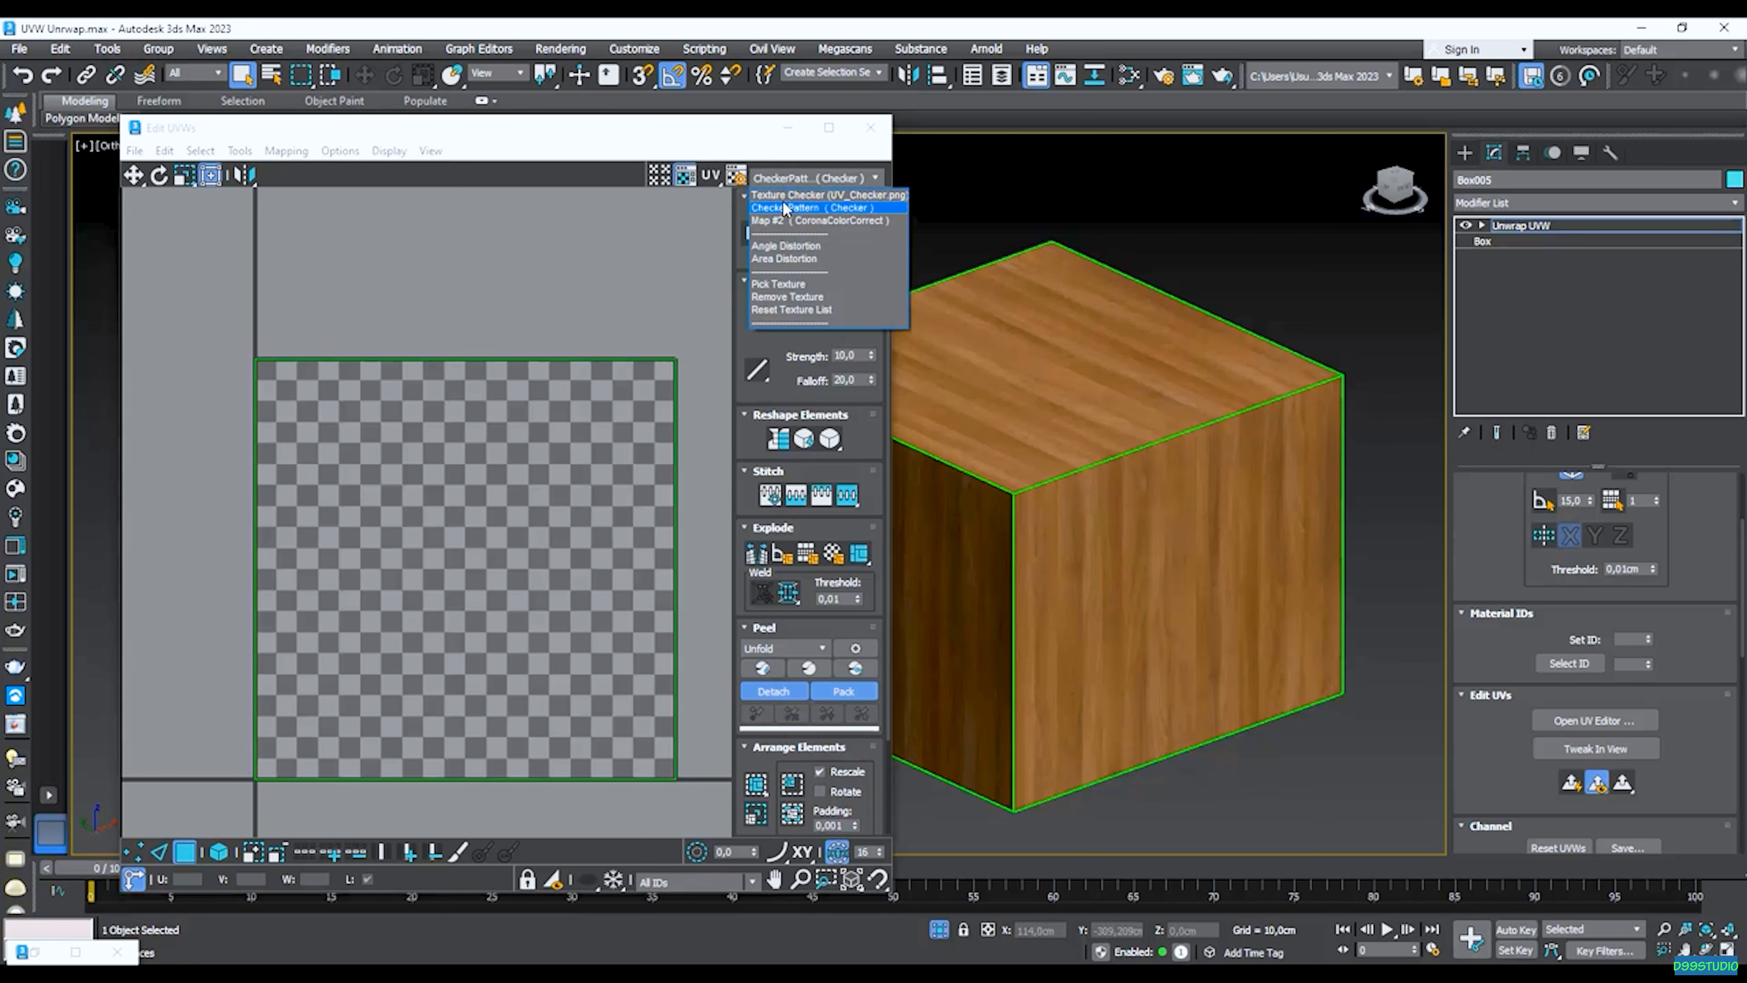
{"action": "left_click", "coordinate": [800, 196]}
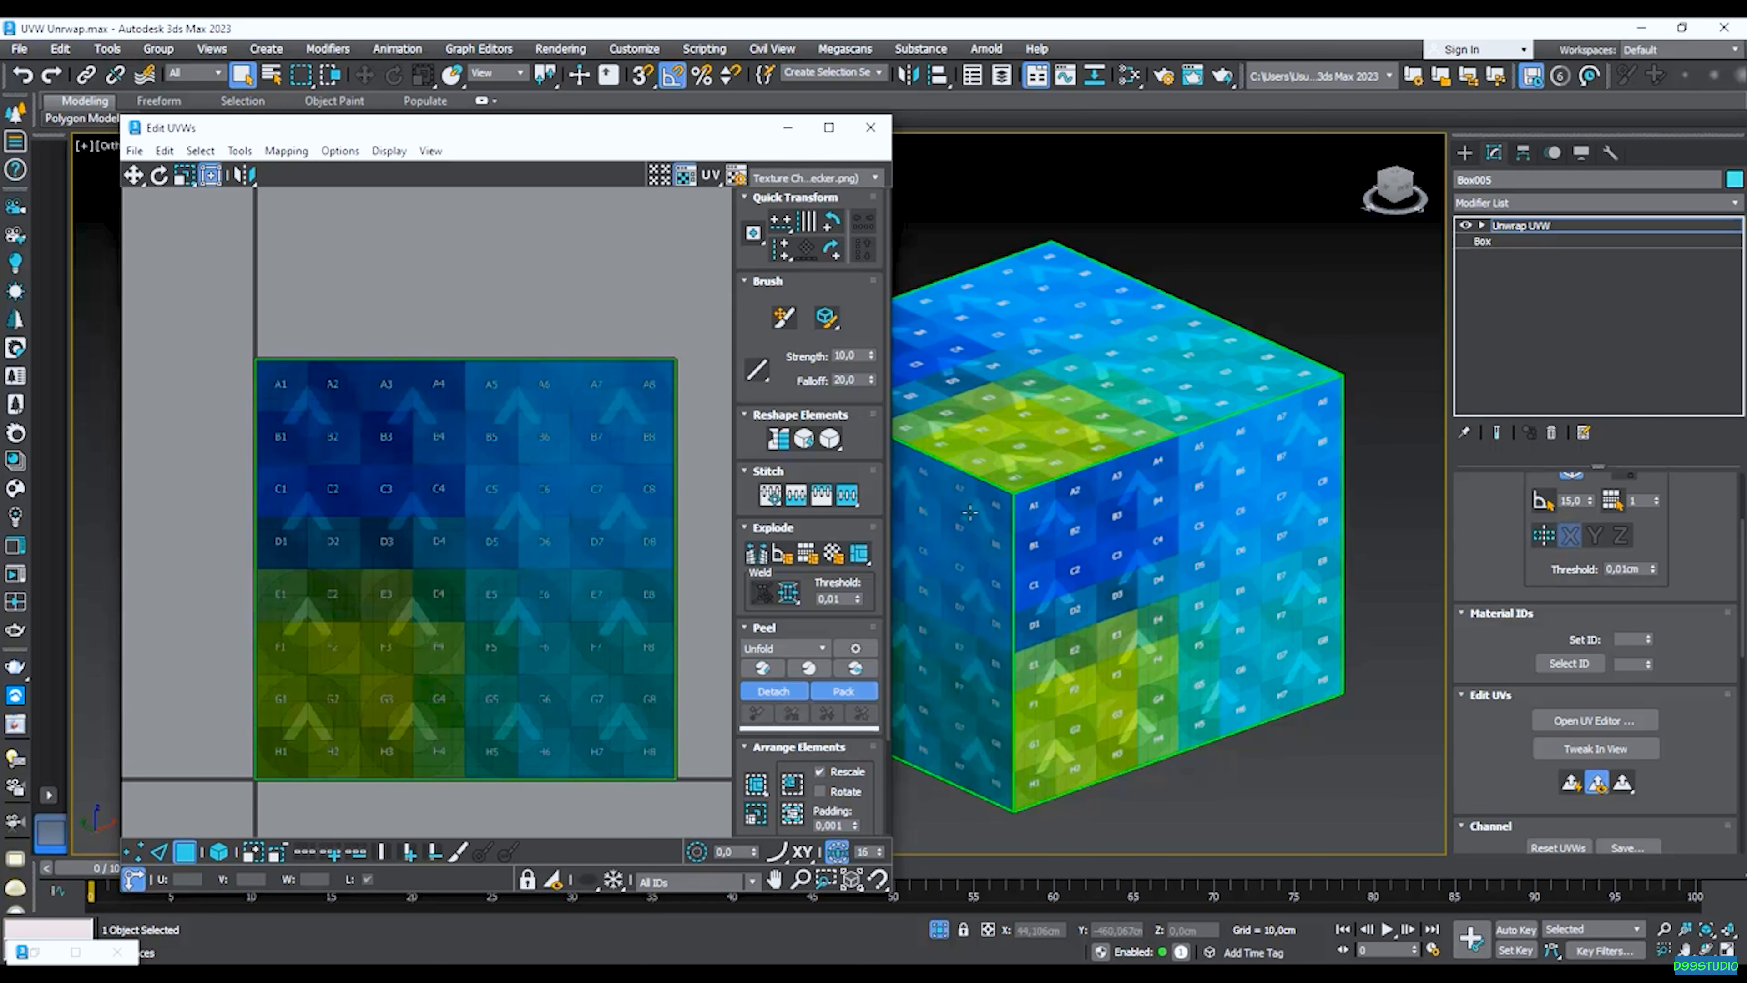
{"action": "middle_click_drag", "start_coordinate": [993, 568], "coordinate": [1062, 549]}
{"action": "scroll", "coordinate": [1085, 550], "scroll_direction": "up", "scroll_amount": 4}
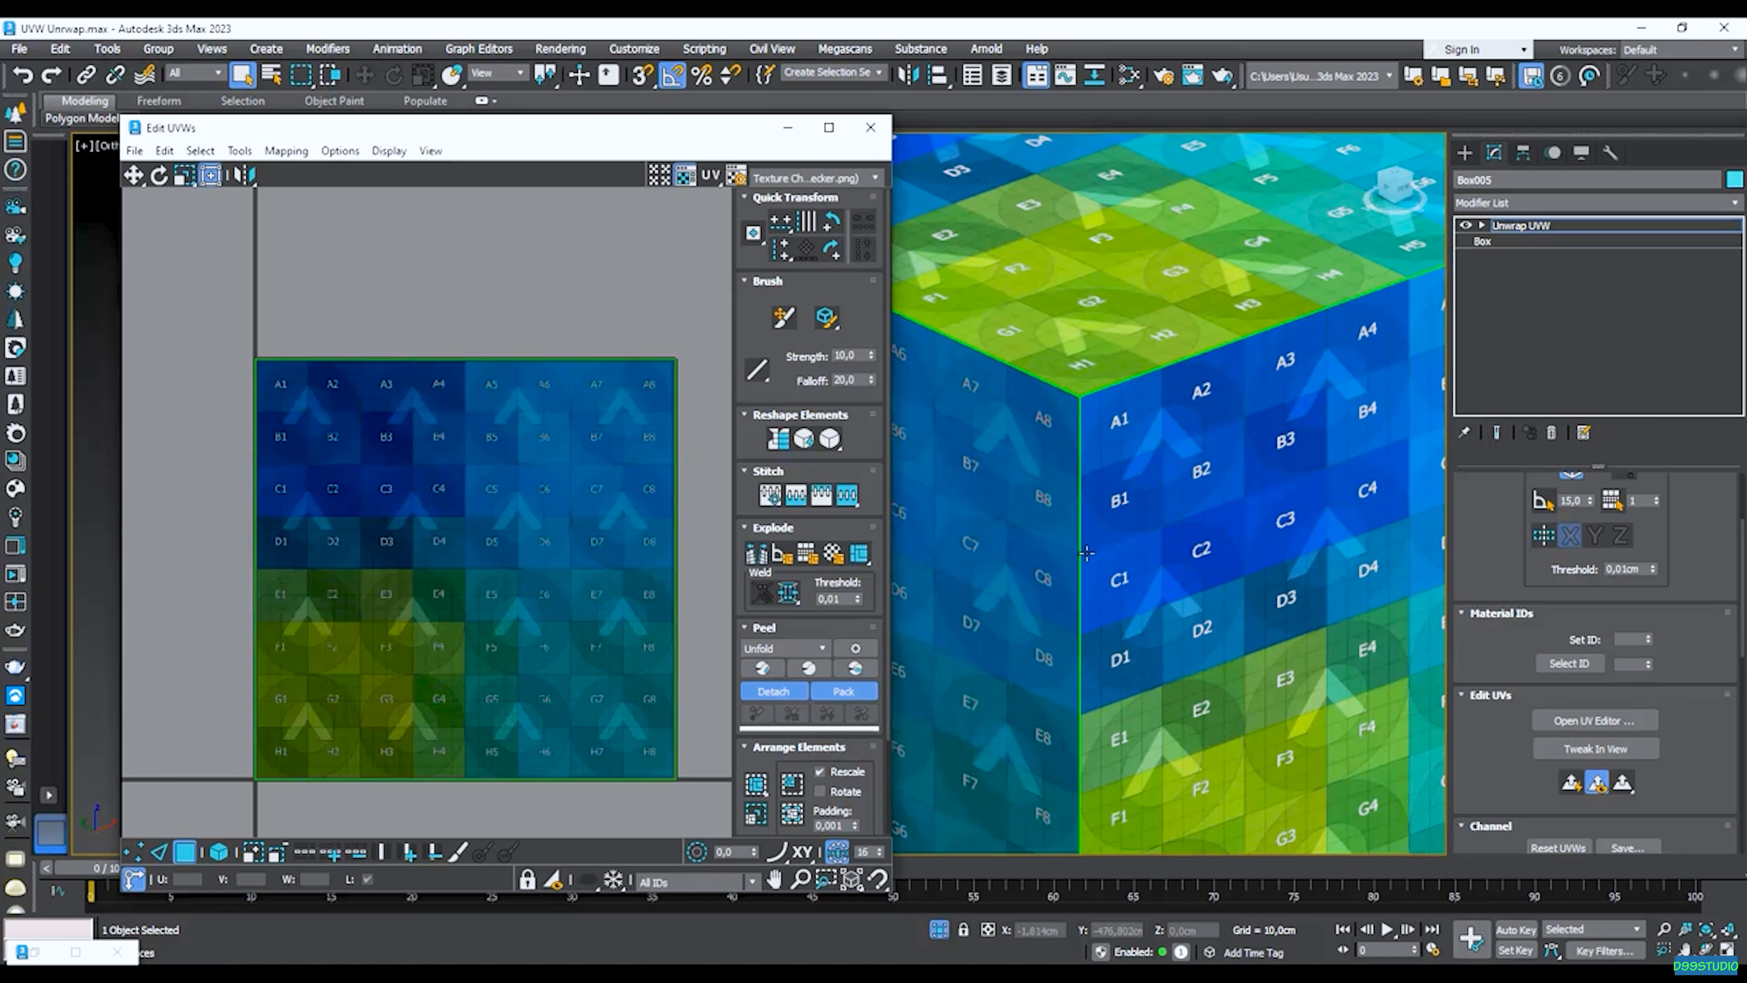
{"action": "scroll", "coordinate": [1124, 556], "scroll_direction": "down", "scroll_amount": 6}
Switch the UV background to CheckerPattern and finally to the wood texture Map #2 (CoronaColorCorrect).
{"action": "left_click", "coordinate": [814, 178]}
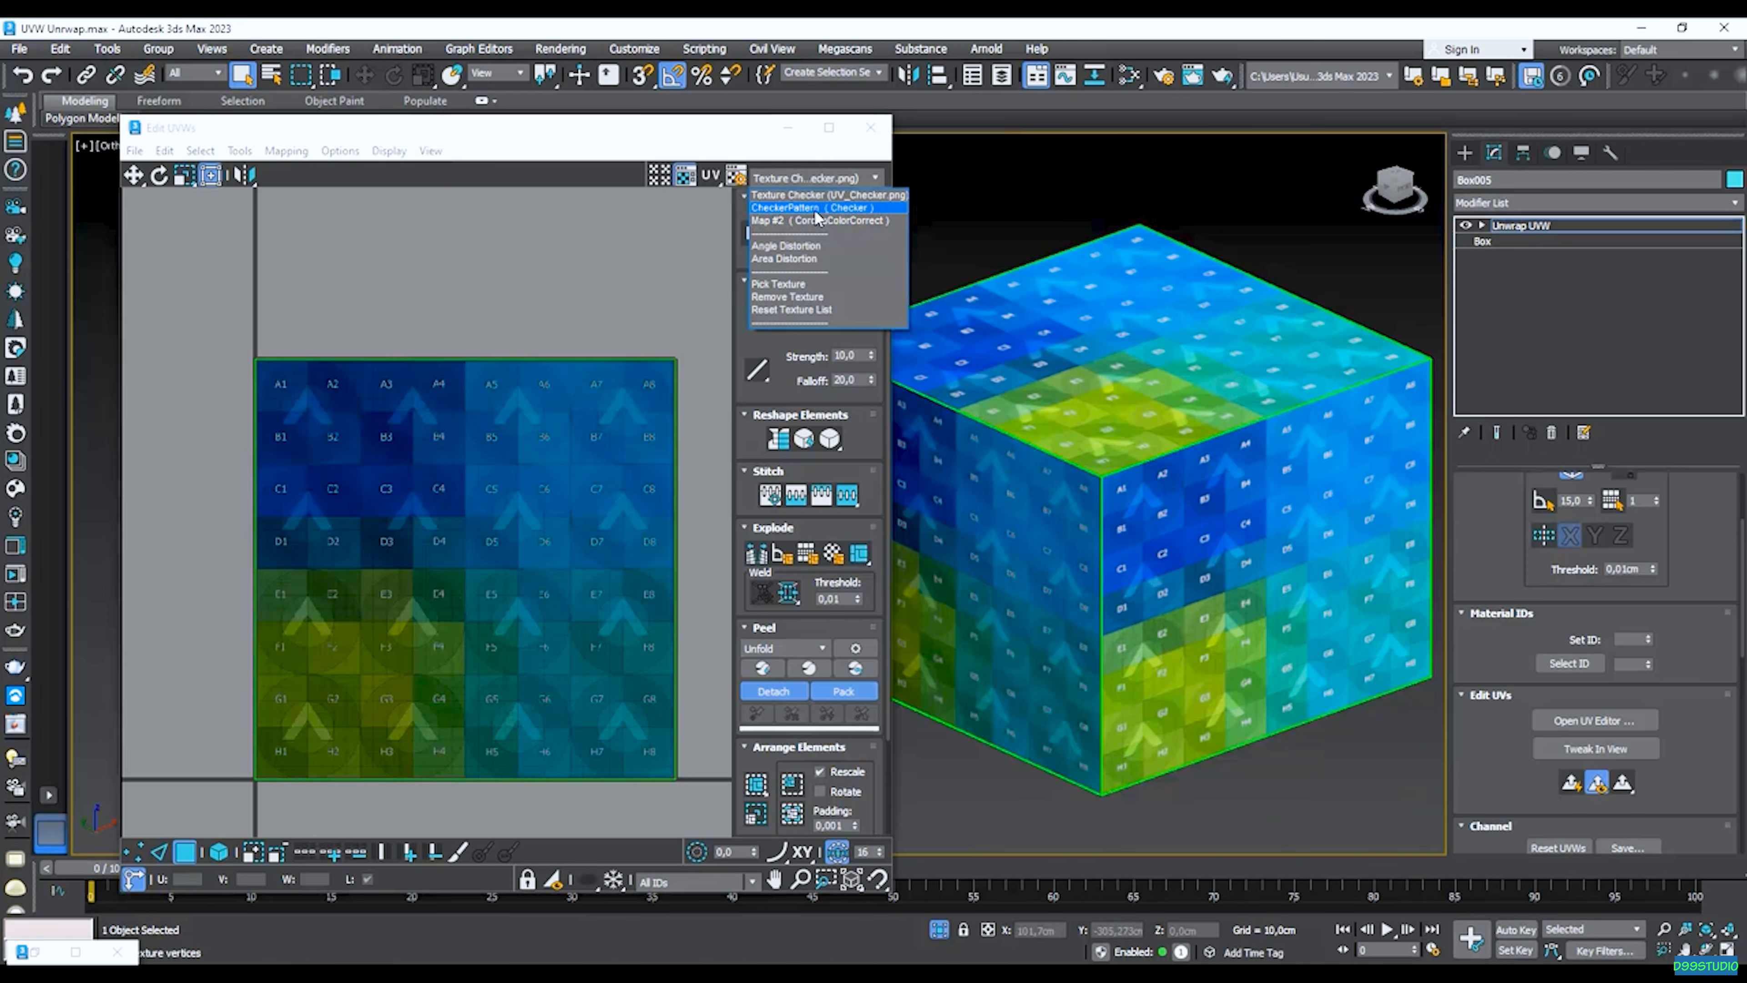
{"action": "left_click", "coordinate": [818, 224]}
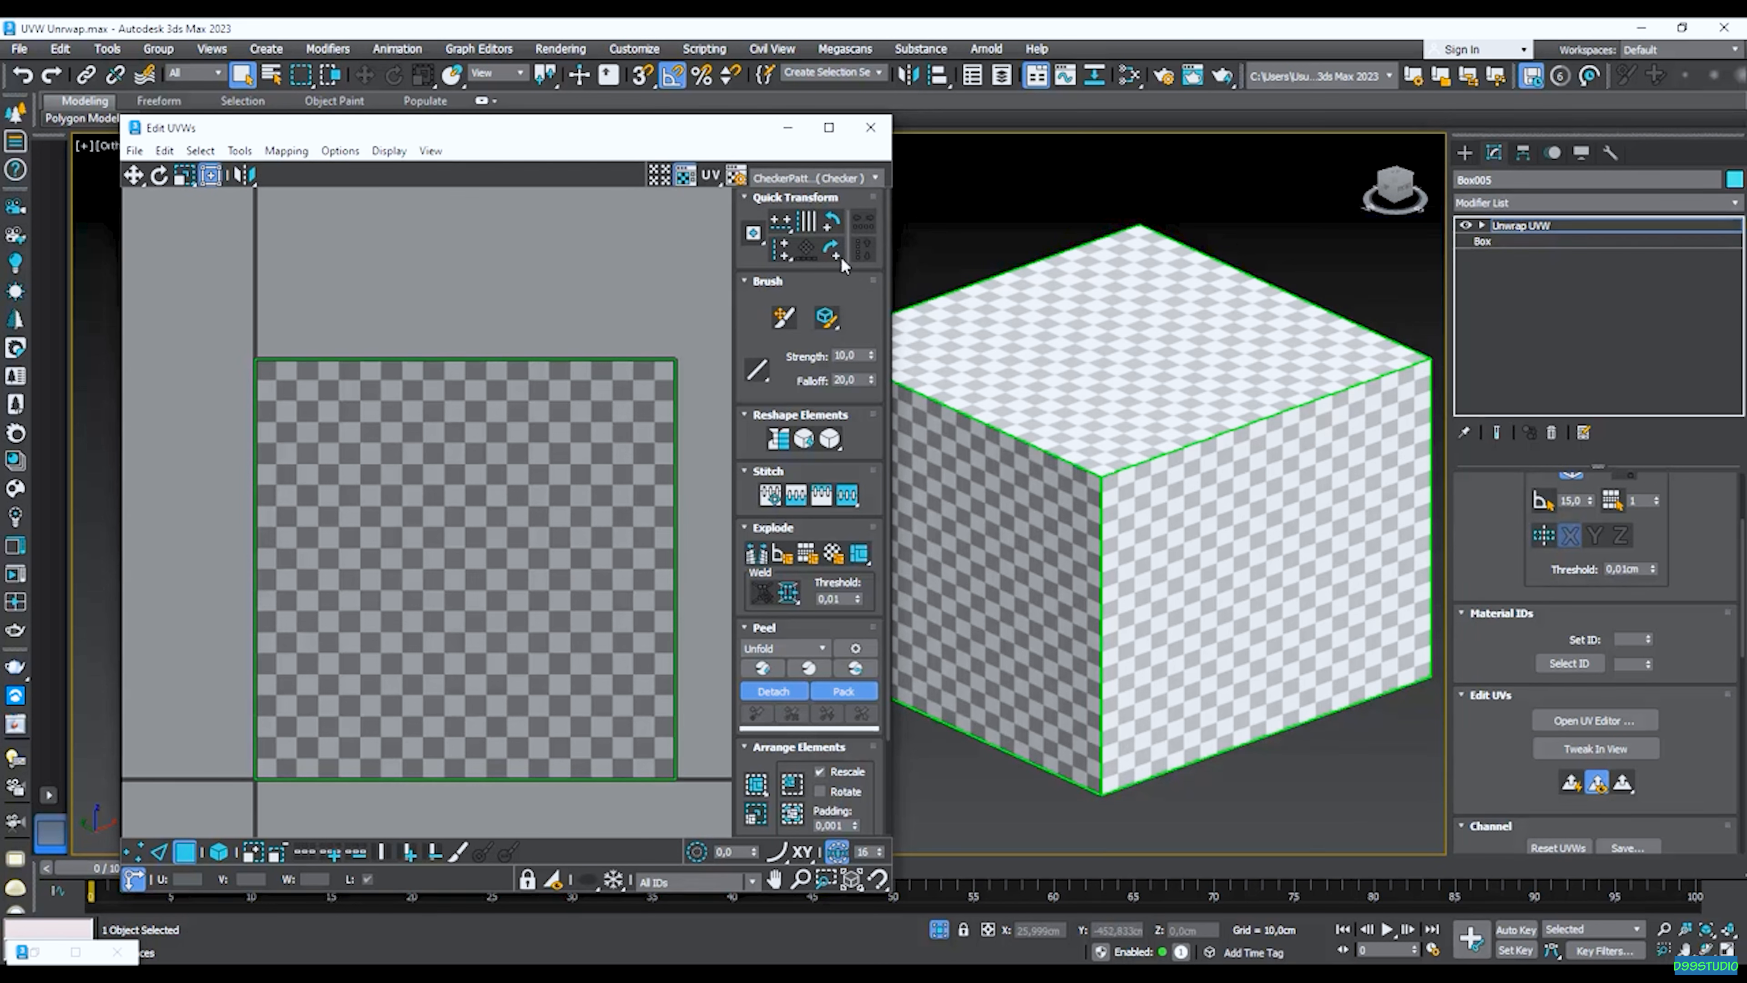
{"action": "left_click", "coordinate": [839, 177]}
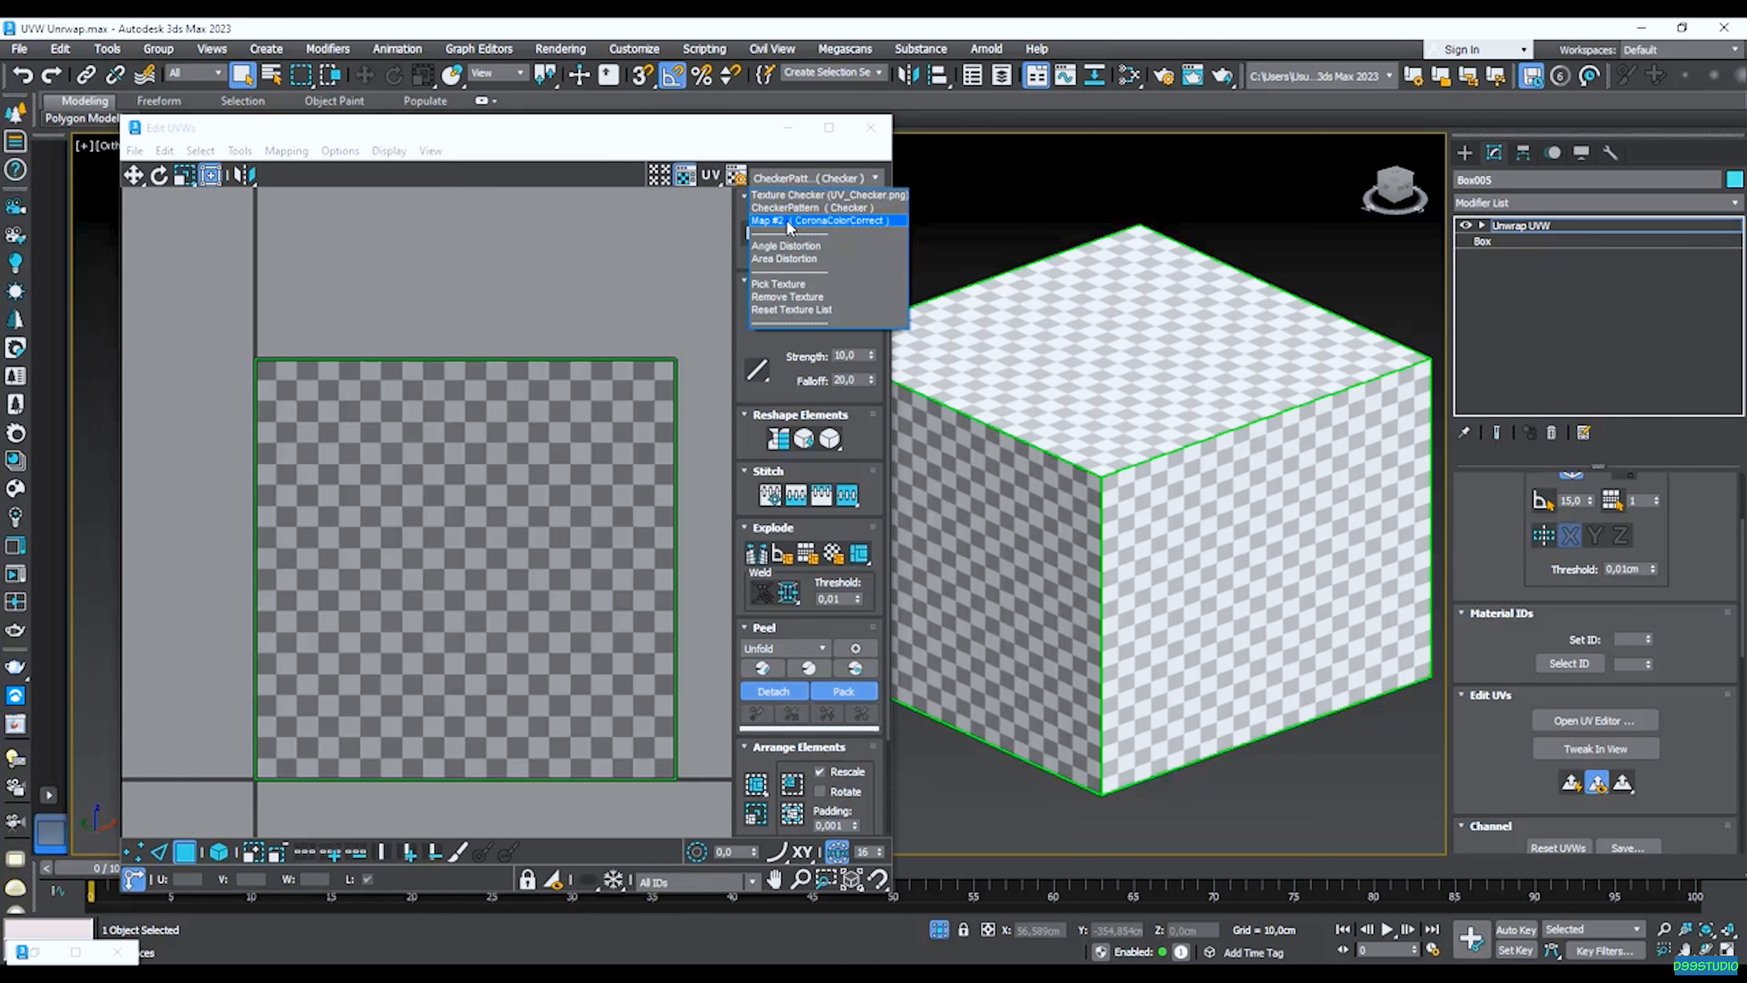
{"action": "left_click", "coordinate": [865, 222]}
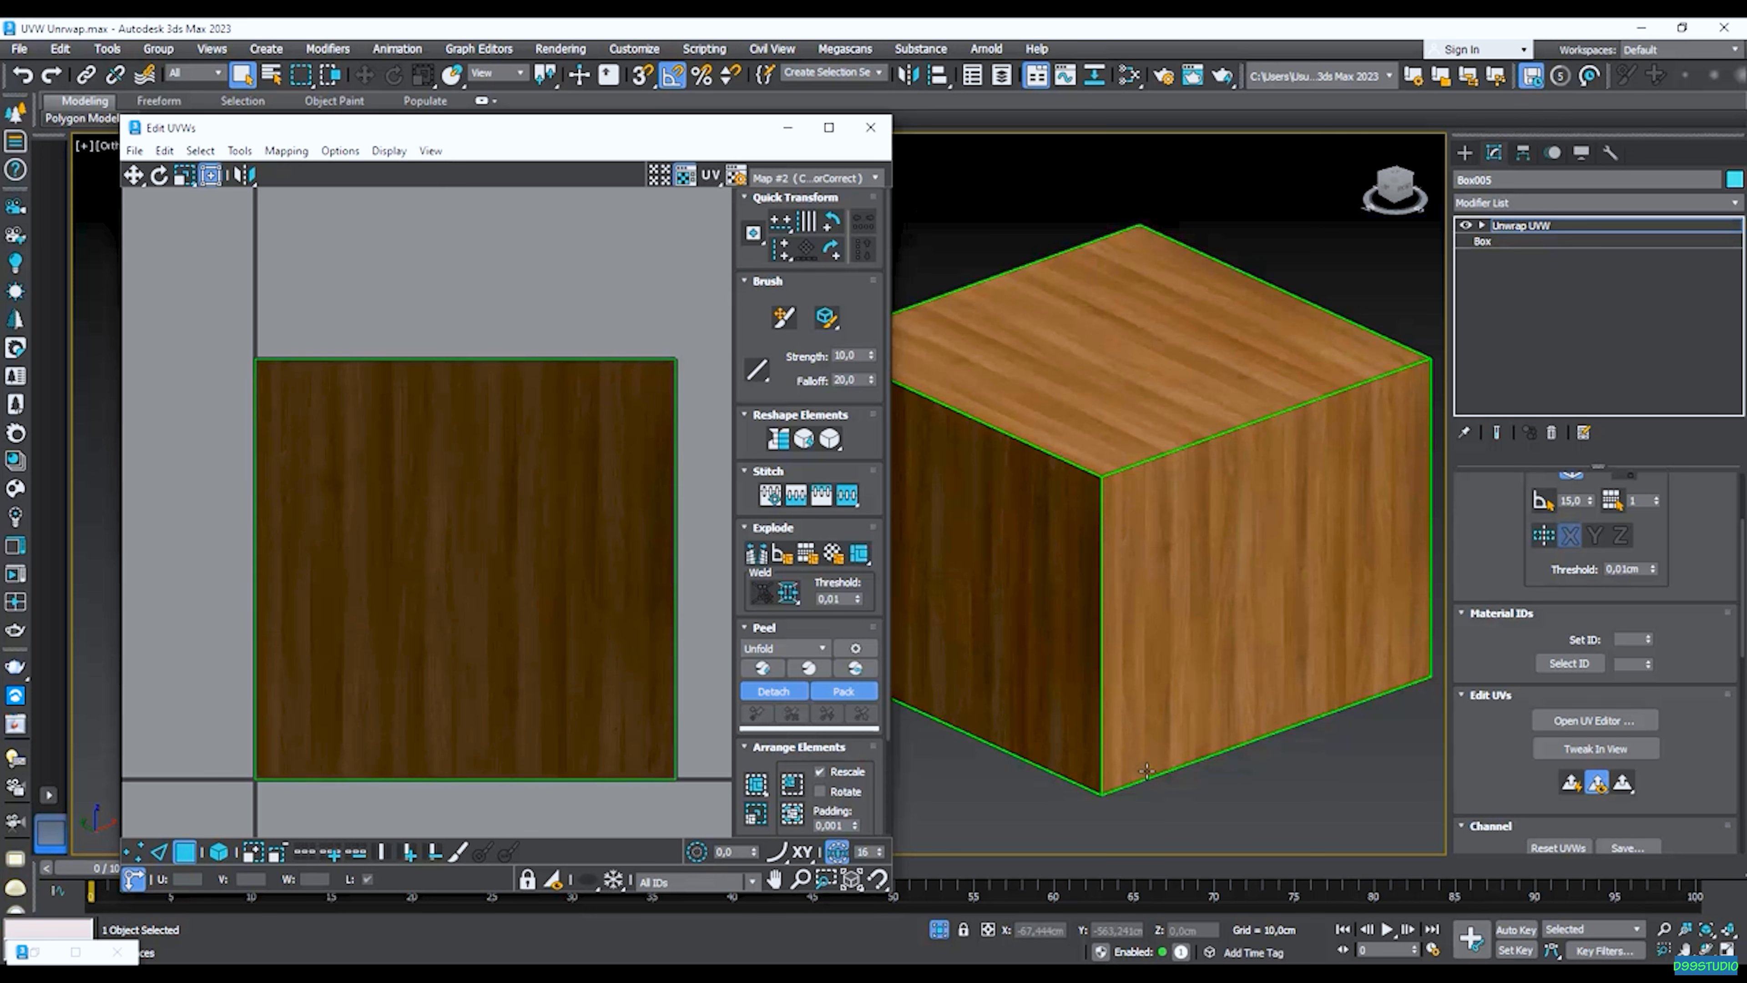
Move the box's top-face UV island off the stacked faces to a spot above the texture square.
{"action": "middle_click_drag", "start_coordinate": [703, 561], "coordinate": [694, 527]}
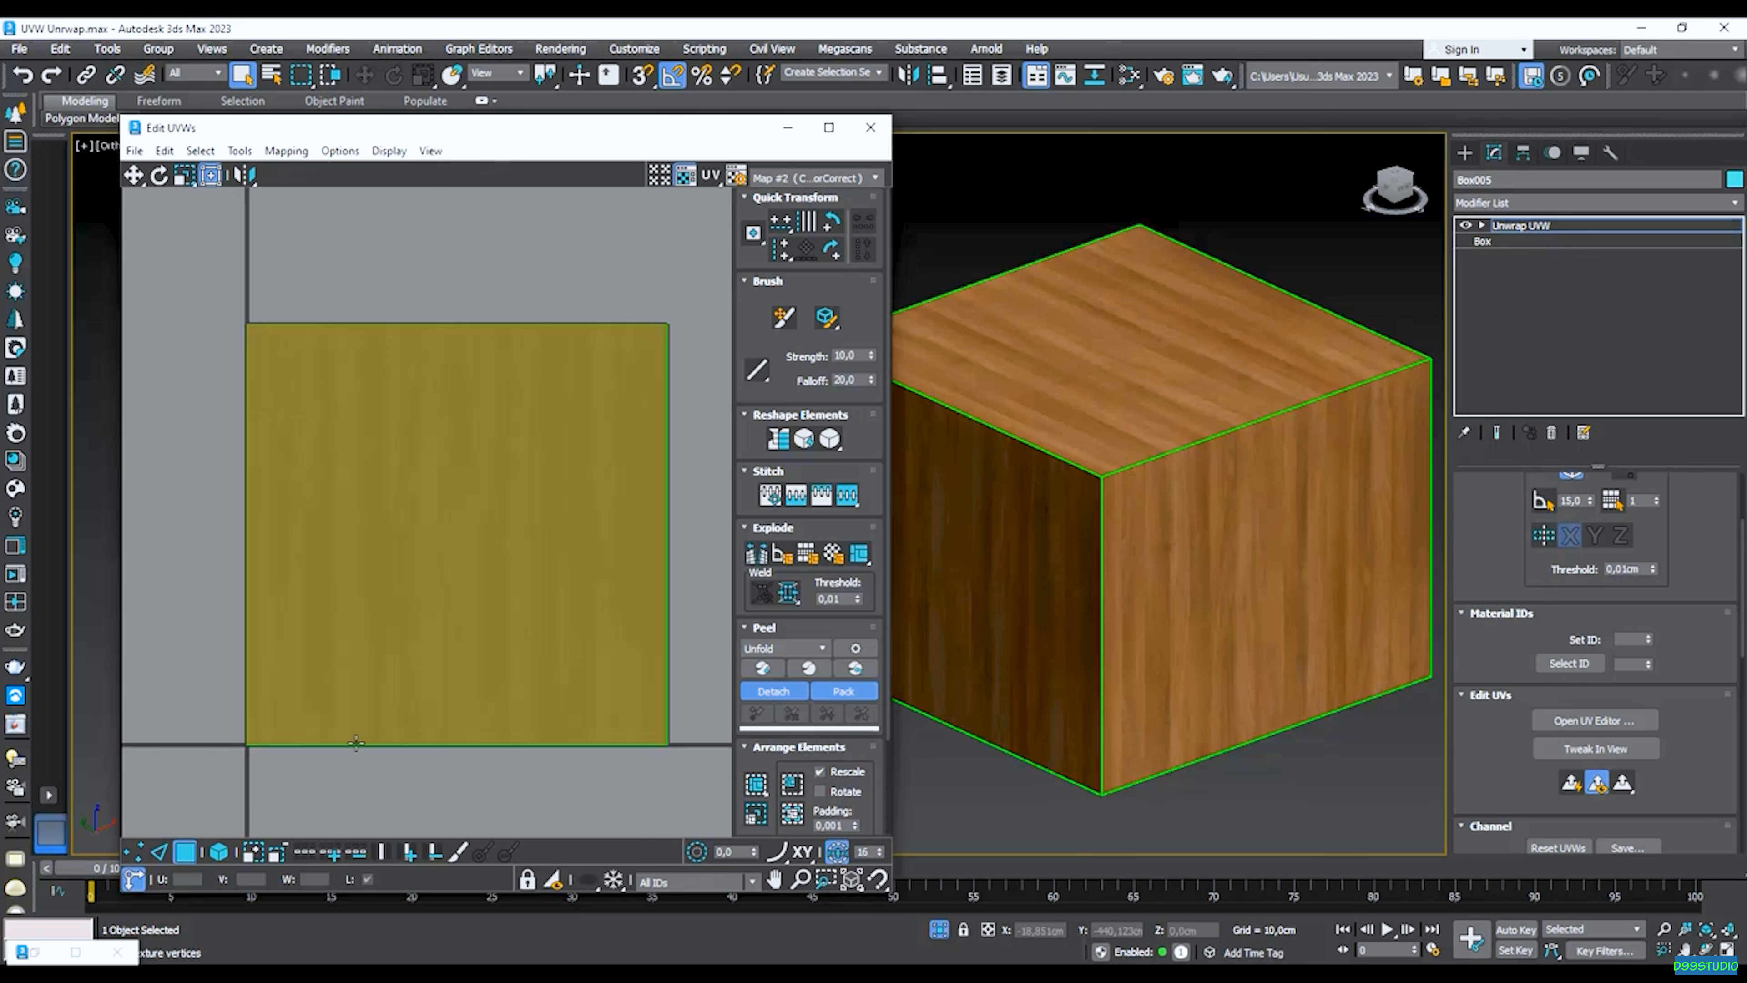
{"action": "scroll", "coordinate": [368, 715], "scroll_direction": "down", "scroll_amount": 3}
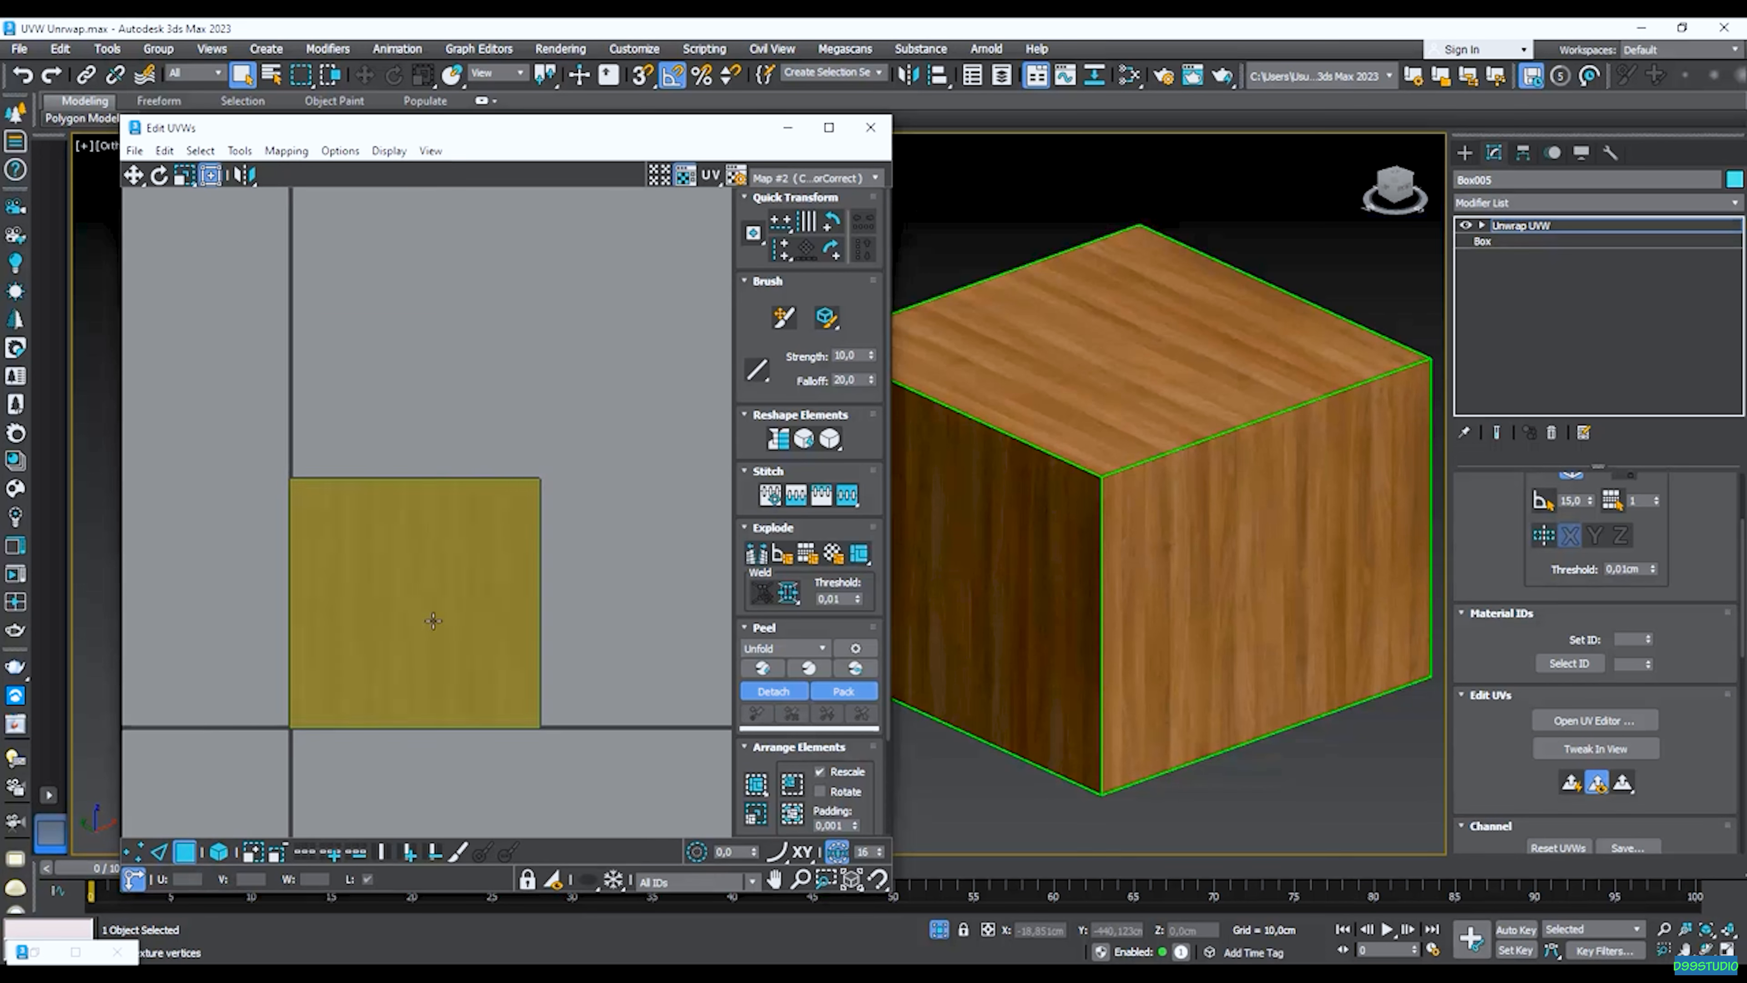
{"action": "left_click", "coordinate": [433, 621]}
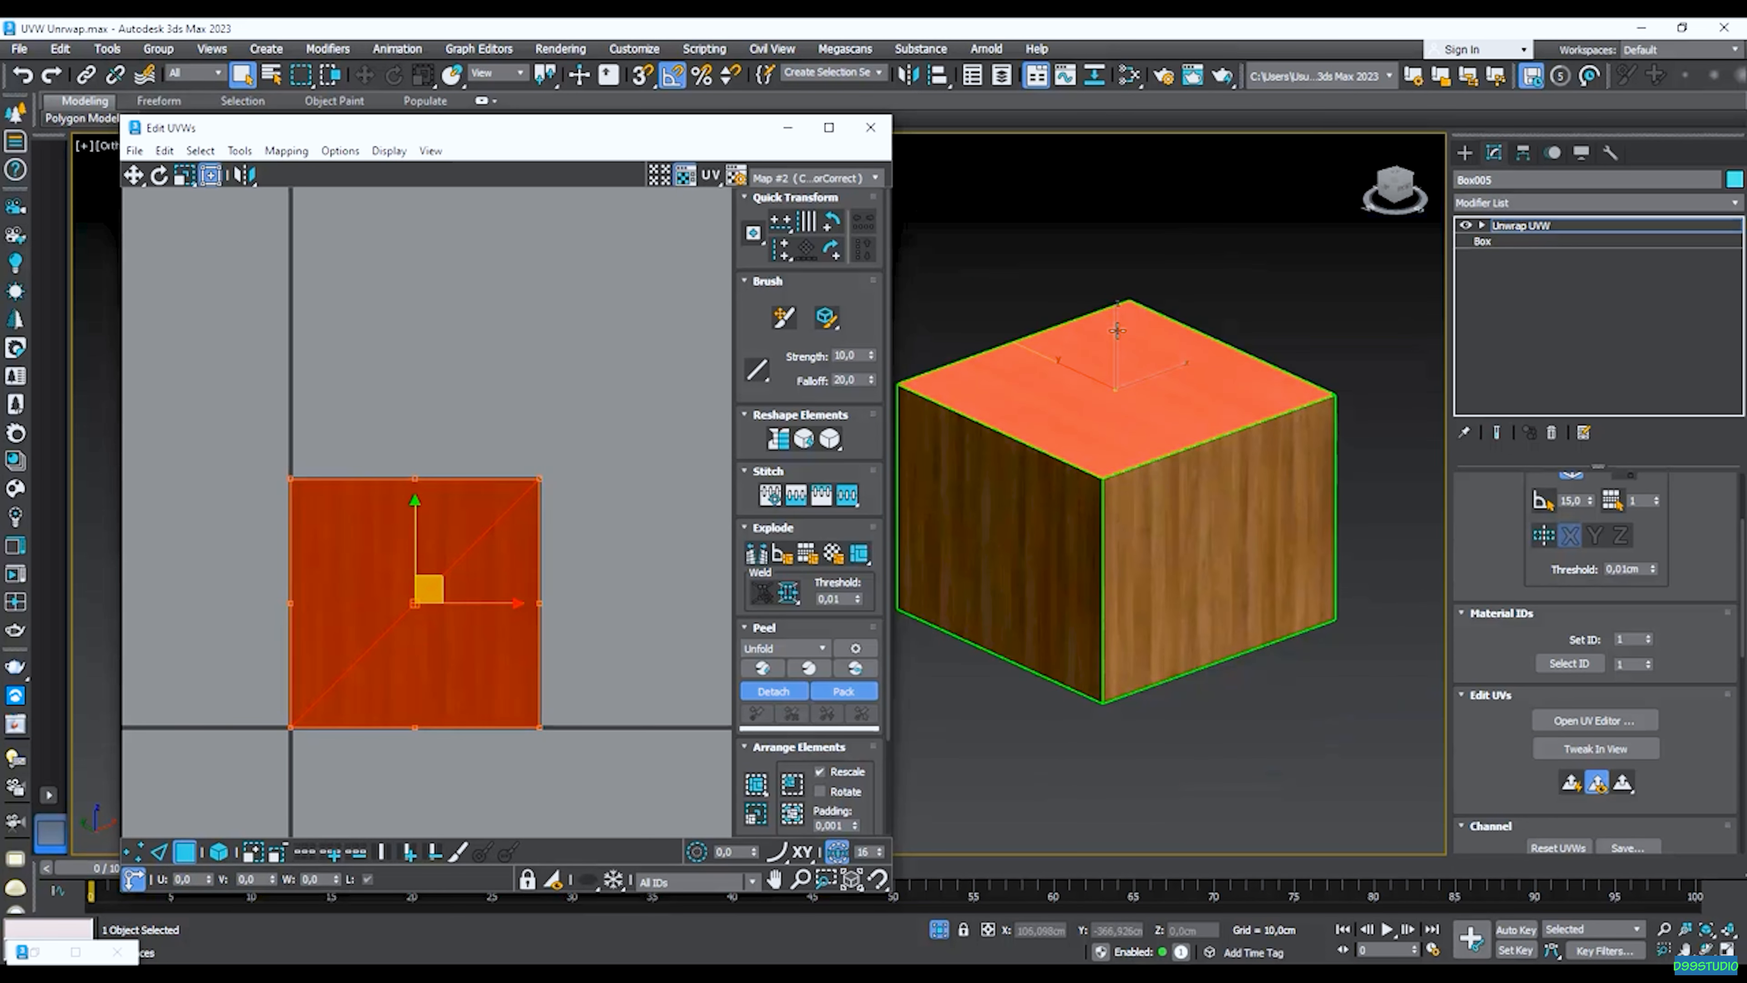
{"action": "left_click_drag", "start_coordinate": [500, 519], "coordinate": [383, 226]}
{"action": "scroll", "coordinate": [475, 588], "scroll_direction": "down", "scroll_amount": 1}
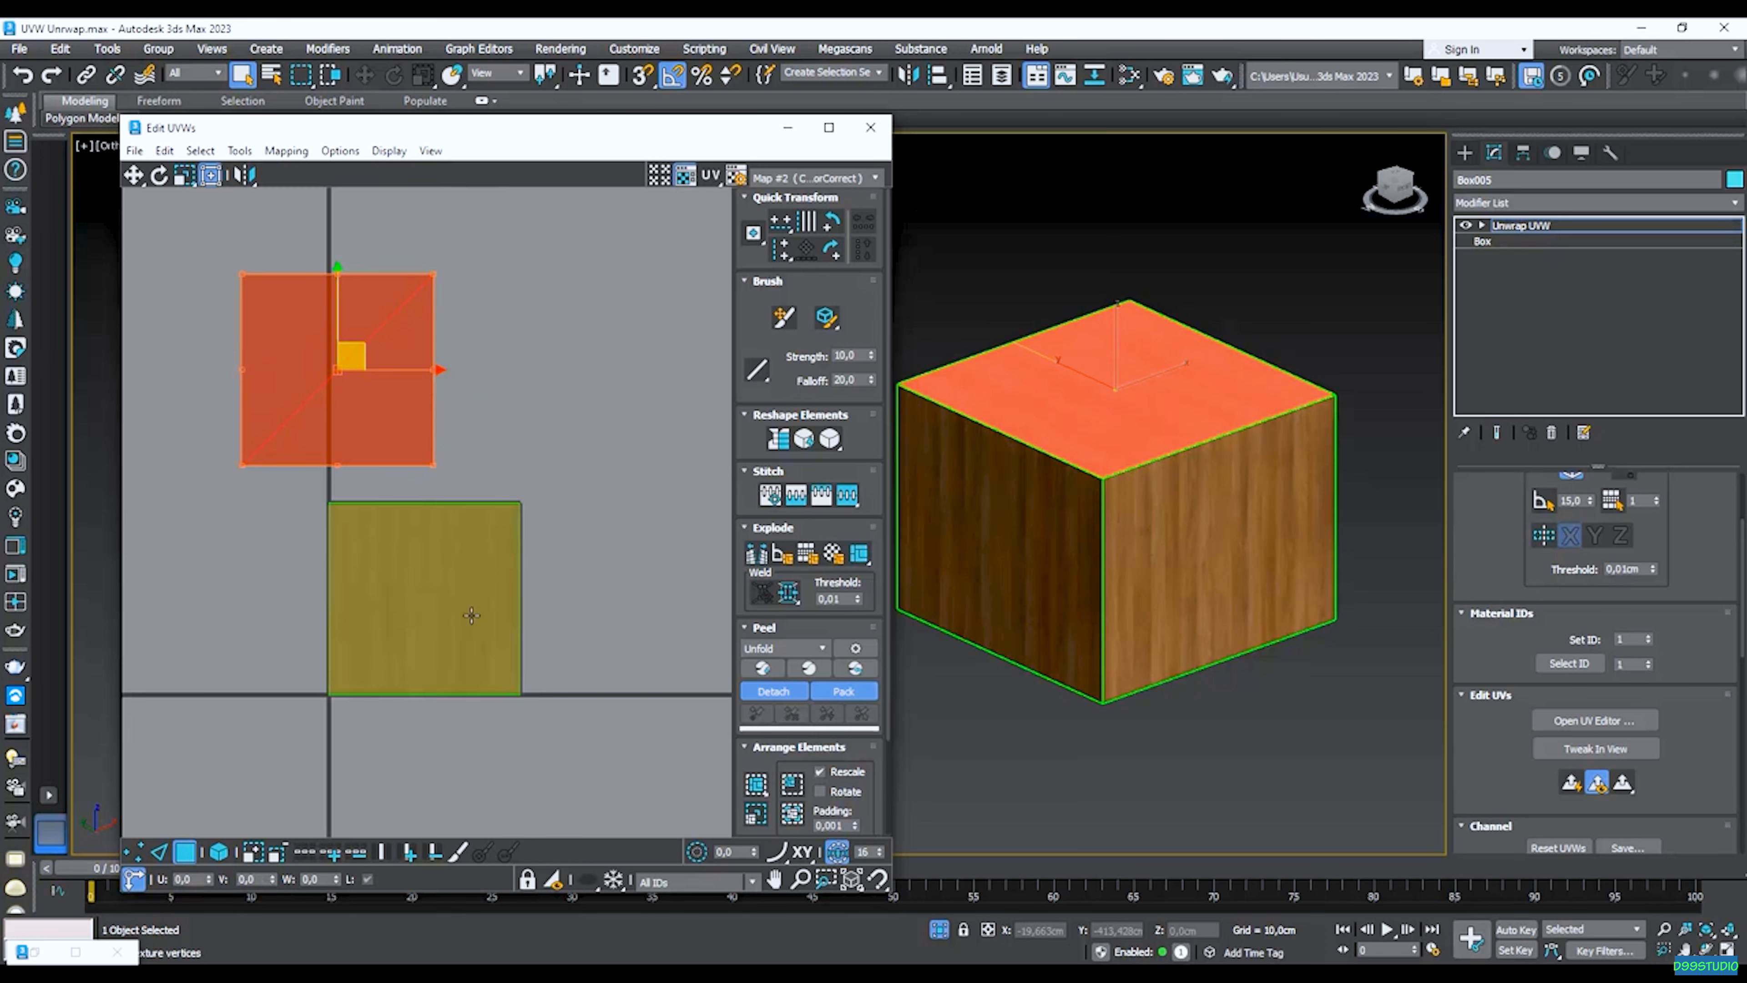
Select the next stacked UV face, show the box in wireframe, and move the island beside the first one.
{"action": "left_click", "coordinate": [463, 612]}
{"action": "key", "text": "F3"}
{"action": "key", "text": "F3"}
{"action": "key", "text": "F3"}
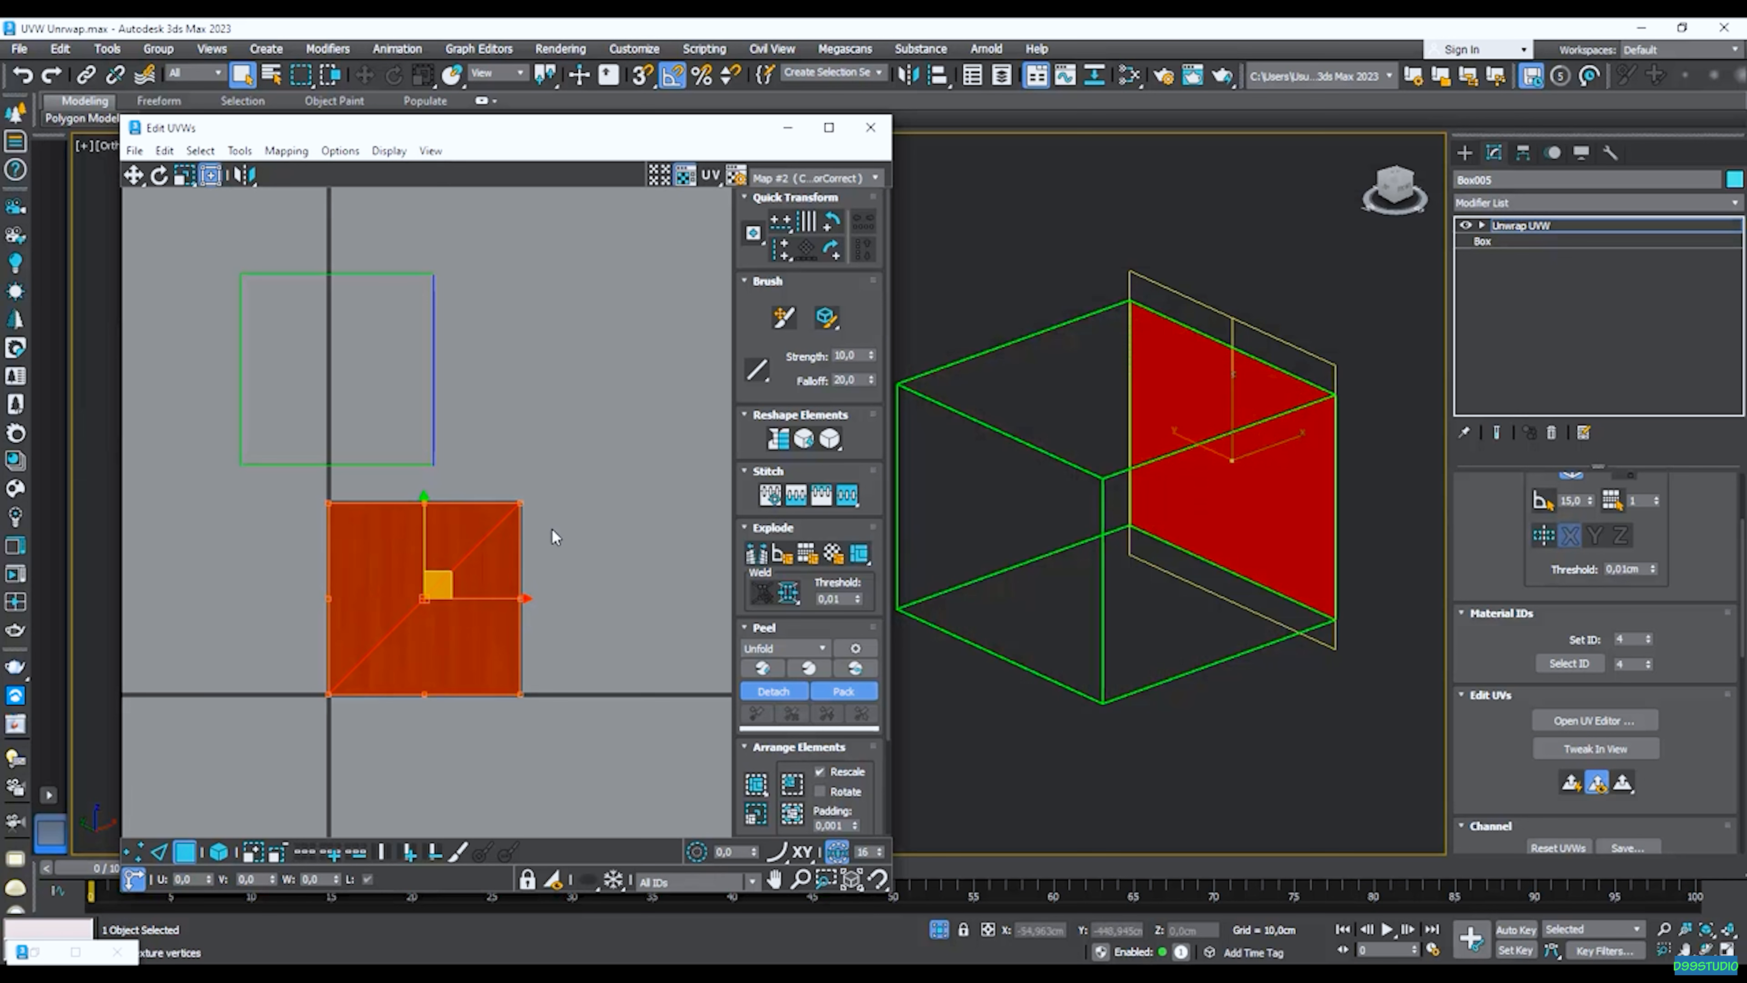
{"action": "left_click_drag", "start_coordinate": [488, 546], "coordinate": [646, 311]}
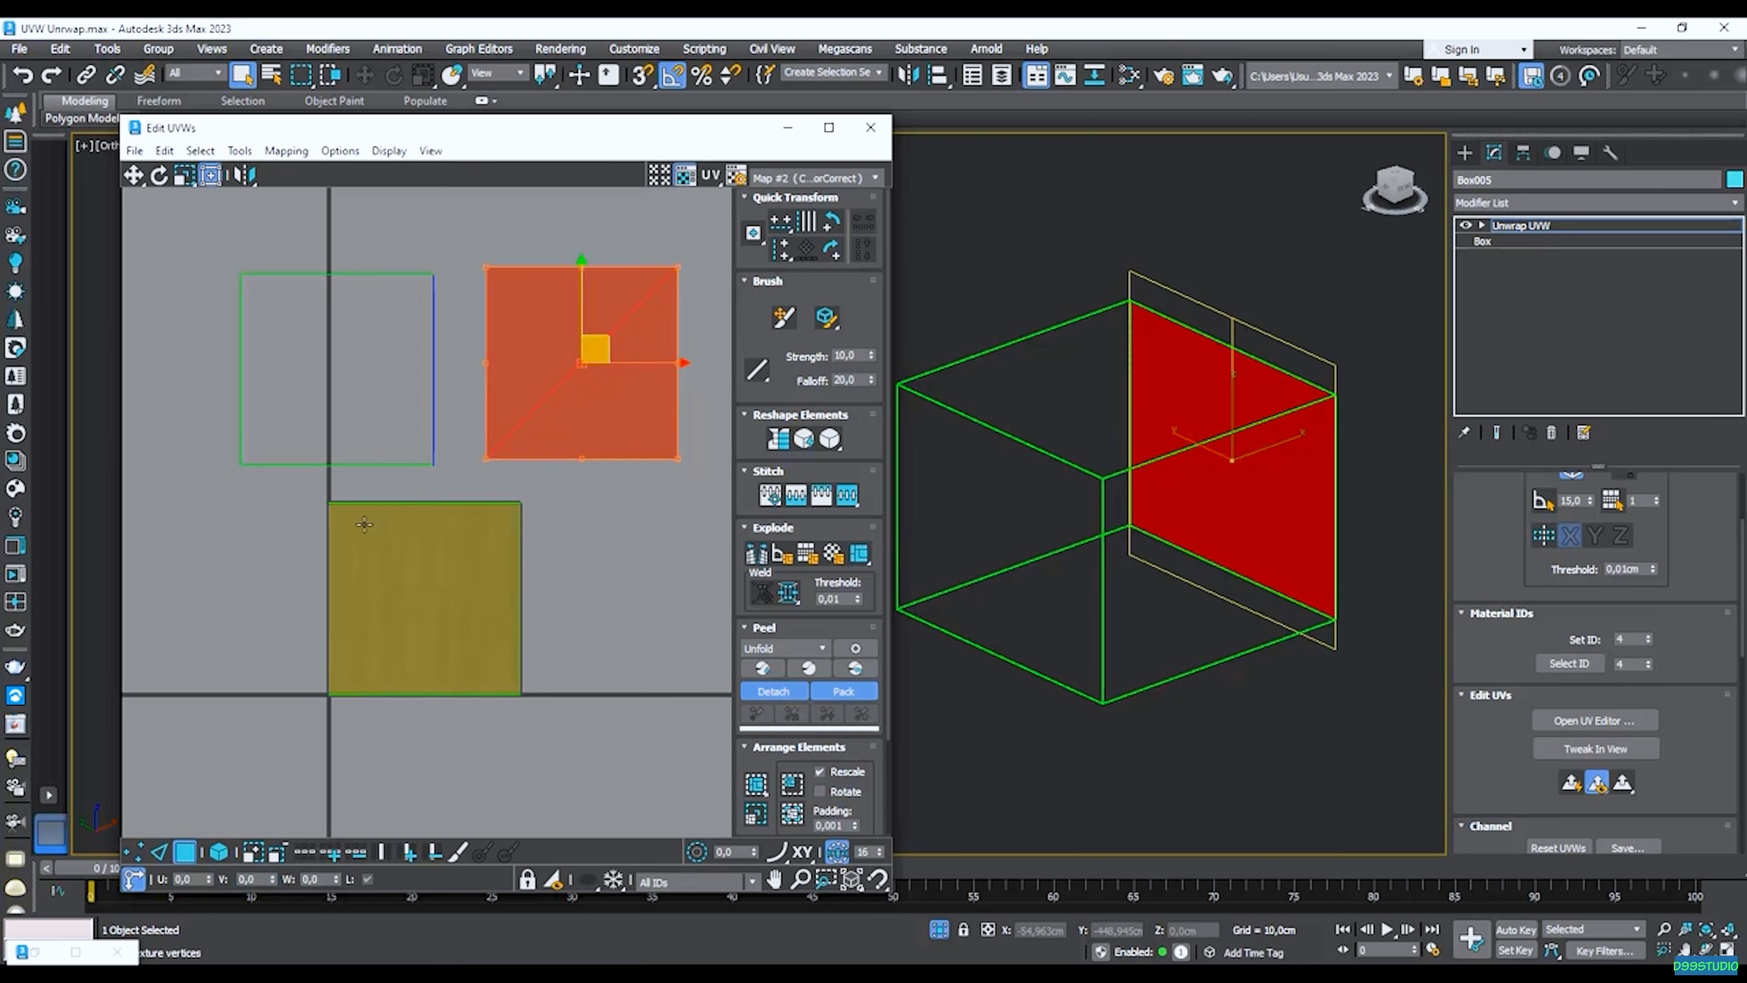
Pull the remaining stacked UV faces apart until the texture square is empty, and restore the shaded view of the box.
{"action": "scroll", "coordinate": [364, 524], "scroll_direction": "down", "scroll_amount": 1}
{"action": "left_click", "coordinate": [370, 594]}
{"action": "scroll", "coordinate": [458, 586], "scroll_direction": "down", "scroll_amount": 1}
{"action": "middle_click_drag", "start_coordinate": [458, 586], "coordinate": [387, 611]}
{"action": "left_click_drag", "start_coordinate": [445, 611], "coordinate": [595, 486]}
{"action": "scroll", "coordinate": [377, 613], "scroll_direction": "down", "scroll_amount": 1}
{"action": "left_click_drag", "start_coordinate": [377, 612], "coordinate": [671, 500]}
{"action": "left_click", "coordinate": [363, 596]}
{"action": "left_click_drag", "start_coordinate": [362, 597], "coordinate": [678, 613]}
{"action": "left_click", "coordinate": [357, 604]}
{"action": "left_click_drag", "start_coordinate": [357, 604], "coordinate": [521, 607]}
{"action": "left_click", "coordinate": [339, 609]}
{"action": "key", "text": "F3"}
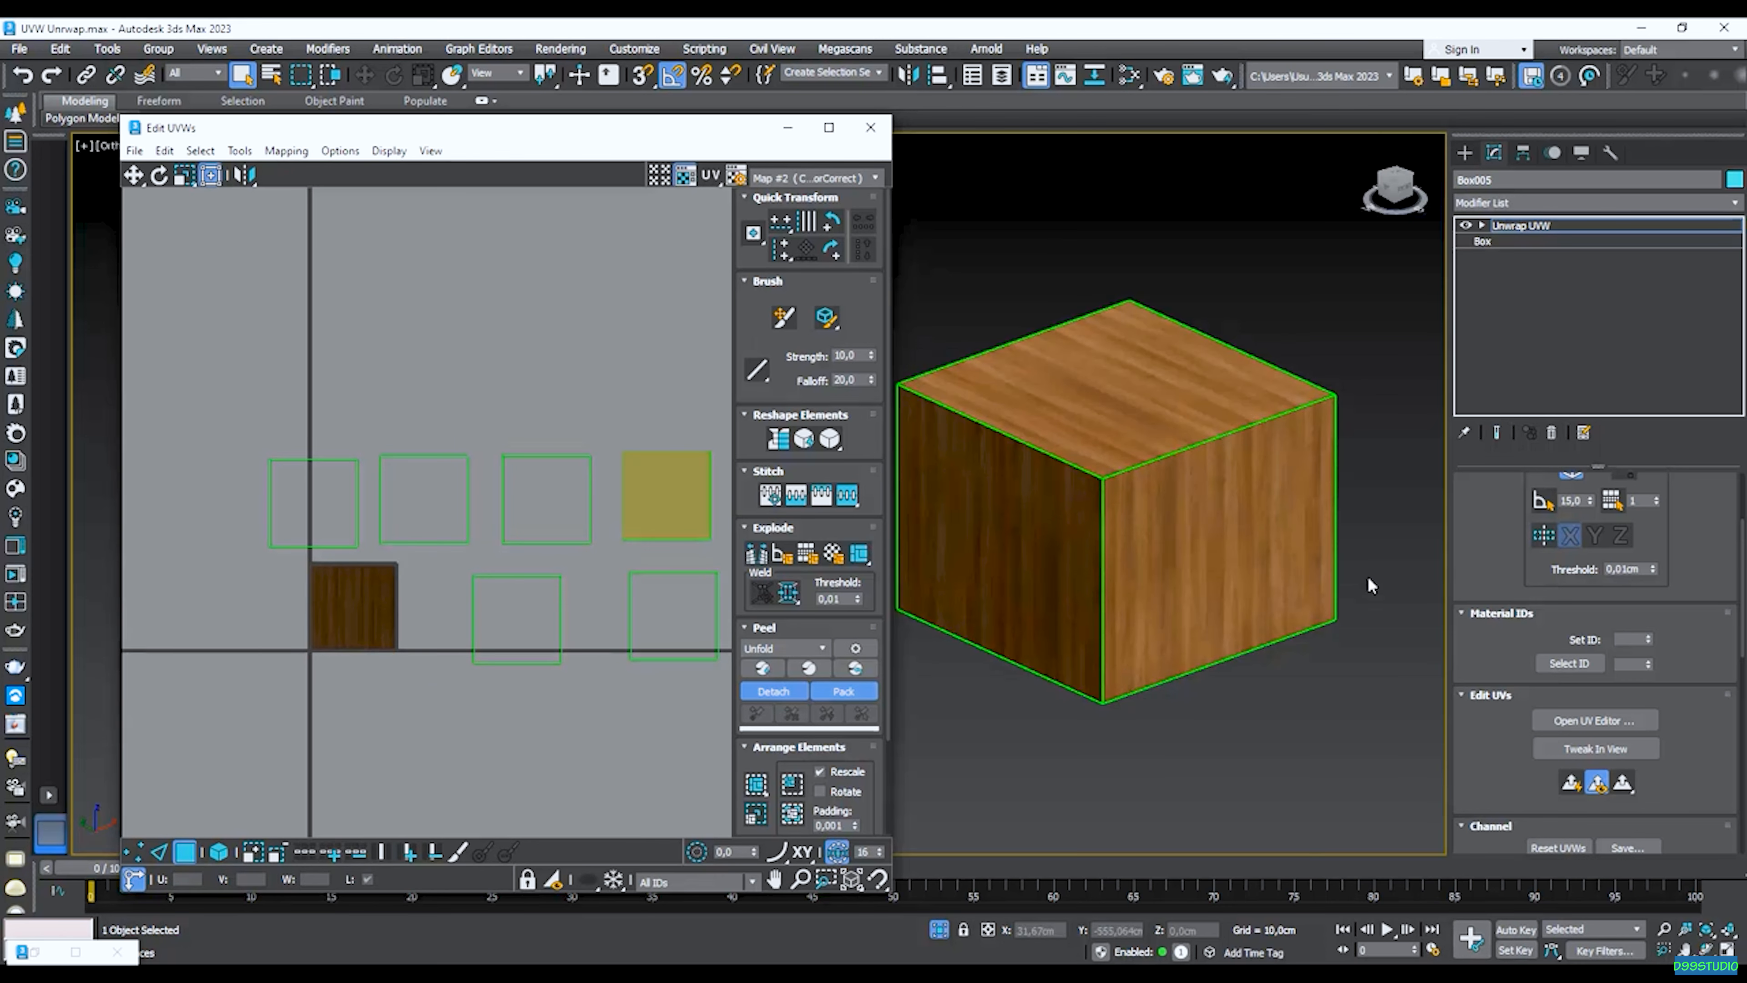
Tidy the six separated UV islands into two rows, four above and two beside the texture square.
{"action": "left_click", "coordinate": [313, 493]}
{"action": "left_click_drag", "start_coordinate": [313, 493], "coordinate": [433, 507]}
{"action": "left_click_drag", "start_coordinate": [556, 511], "coordinate": [540, 489]}
{"action": "left_click_drag", "start_coordinate": [678, 506], "coordinate": [661, 488]}
{"action": "left_click_drag", "start_coordinate": [536, 637], "coordinate": [507, 620]}
{"action": "left_click_drag", "start_coordinate": [657, 632], "coordinate": [604, 613]}
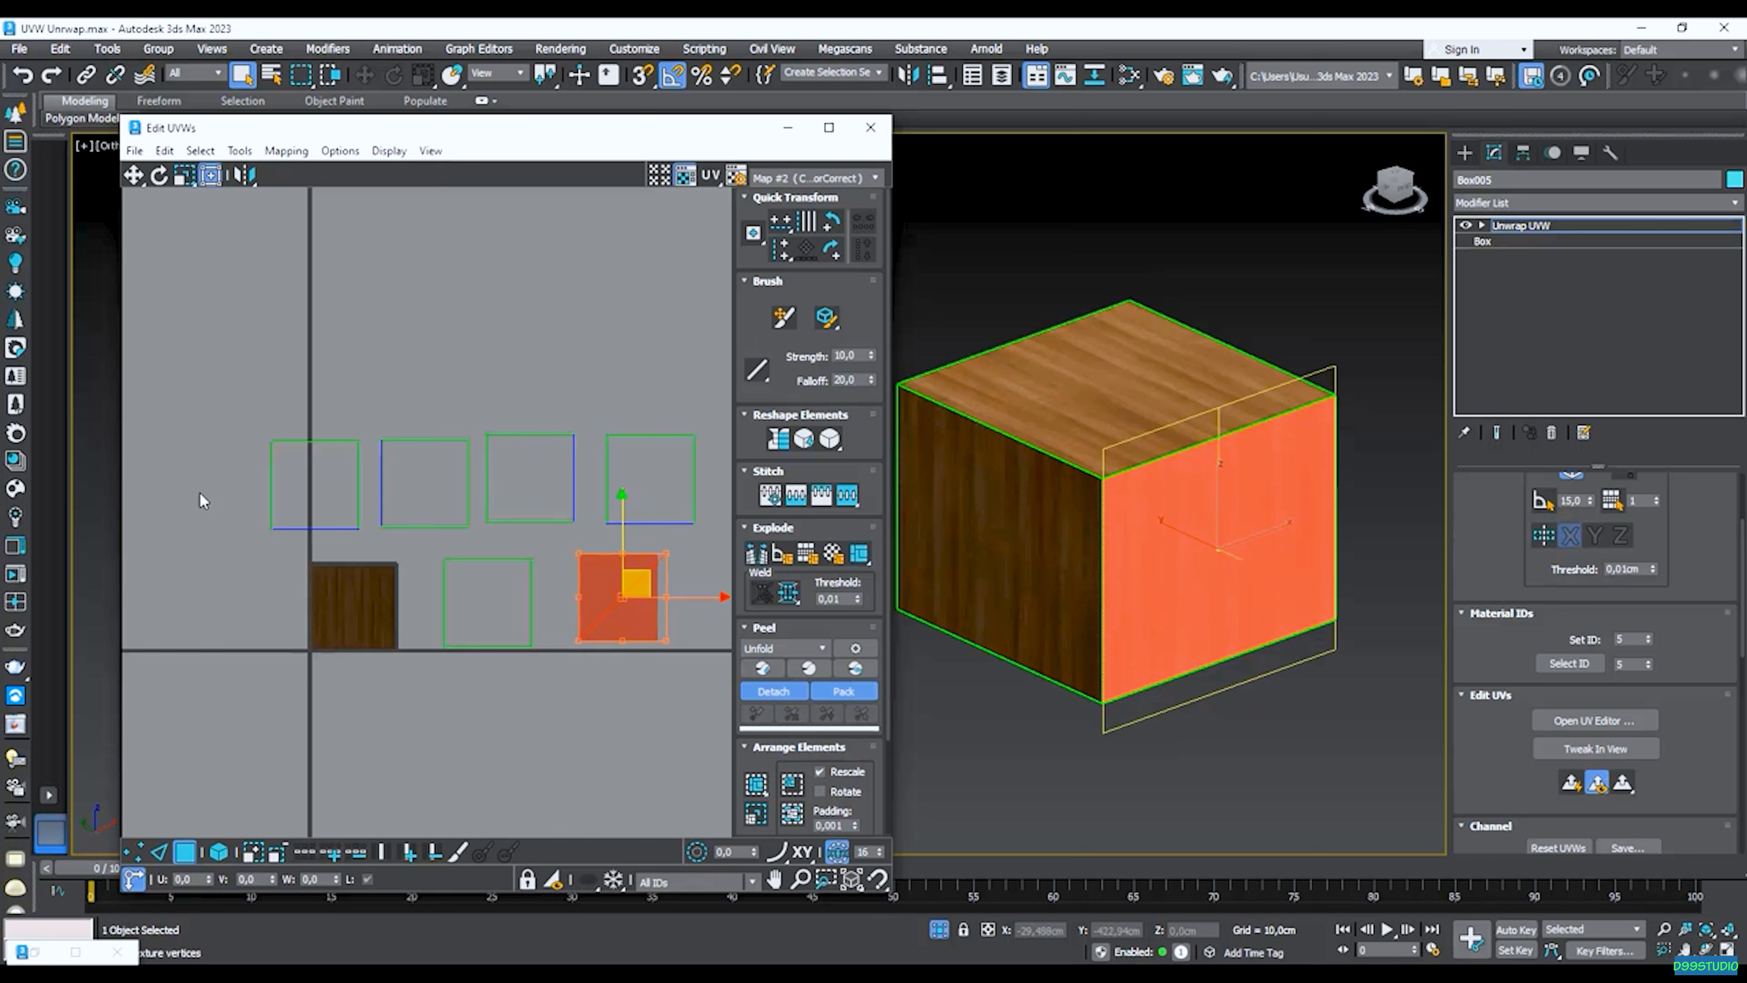
Select the UV islands one by one to see which box face each belongs to, and clear the selection.
{"action": "left_click", "coordinate": [316, 485]}
{"action": "left_click", "coordinate": [424, 481]}
{"action": "left_click", "coordinate": [529, 478]}
{"action": "left_click", "coordinate": [488, 603]}
{"action": "left_click", "coordinate": [623, 597]}
{"action": "left_click", "coordinate": [554, 545]}
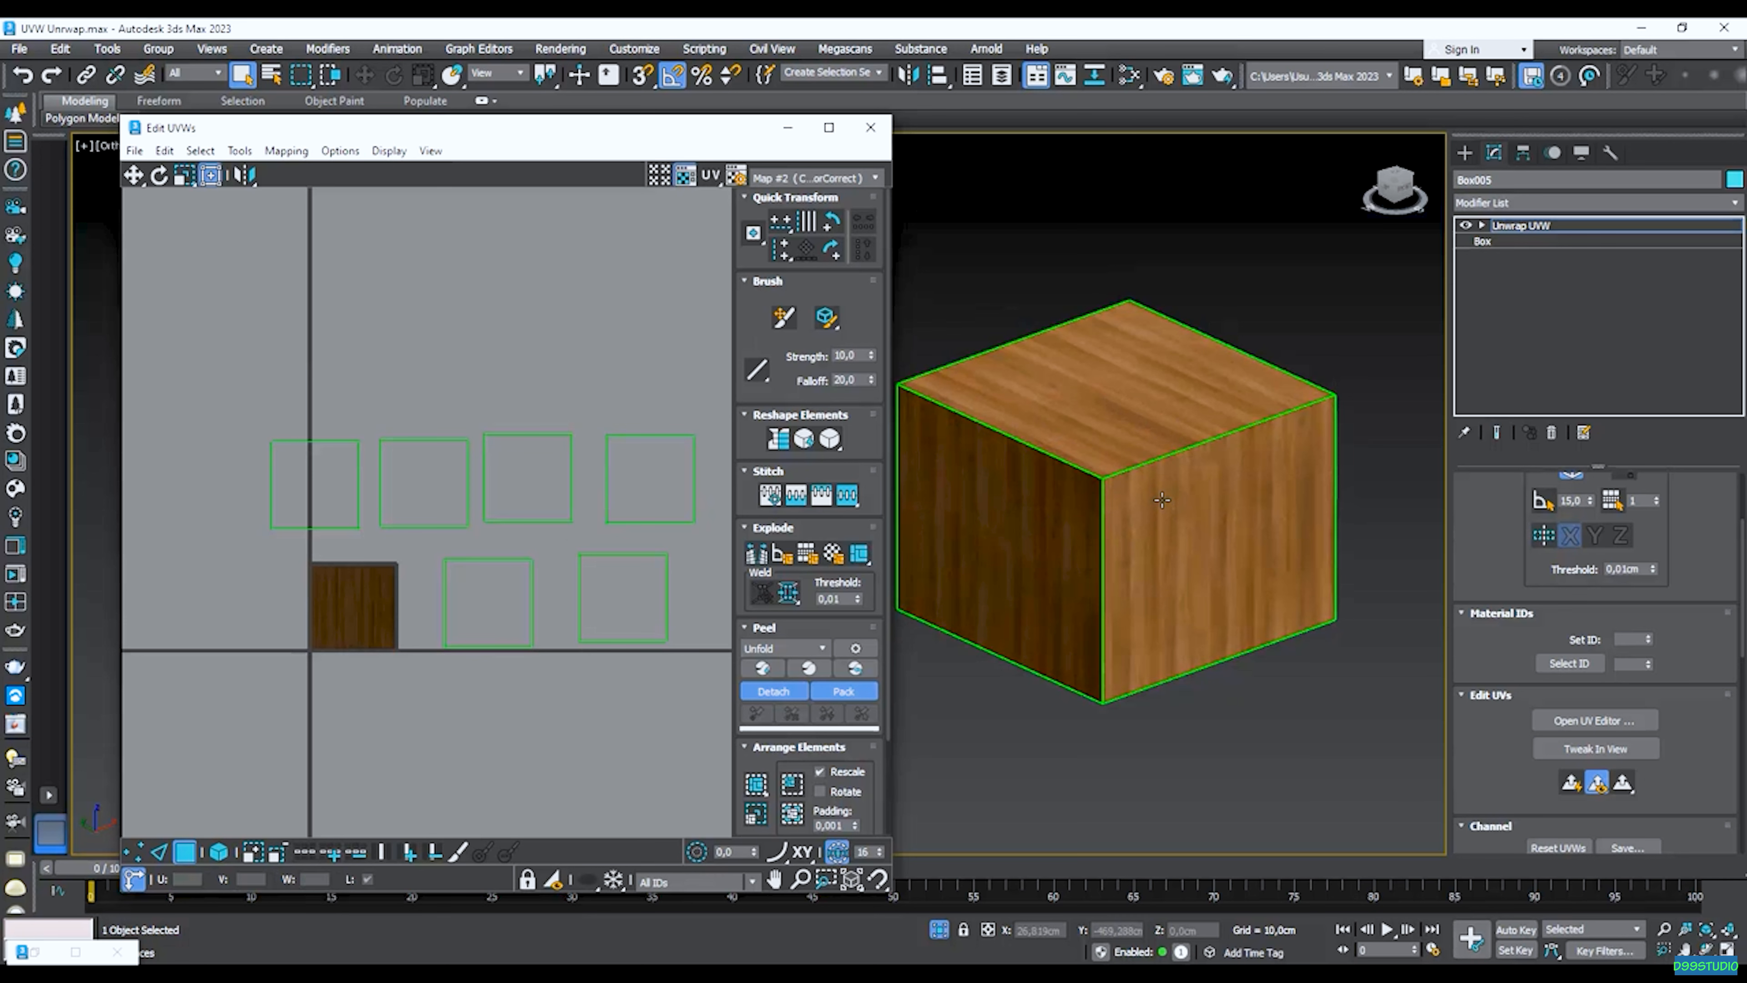
Close the UV Editor and delete the Unwrap UVW modifier from the box.
{"action": "left_click", "coordinate": [868, 129]}
{"action": "right_click", "coordinate": [1538, 226]}
{"action": "left_click", "coordinate": [1544, 248]}
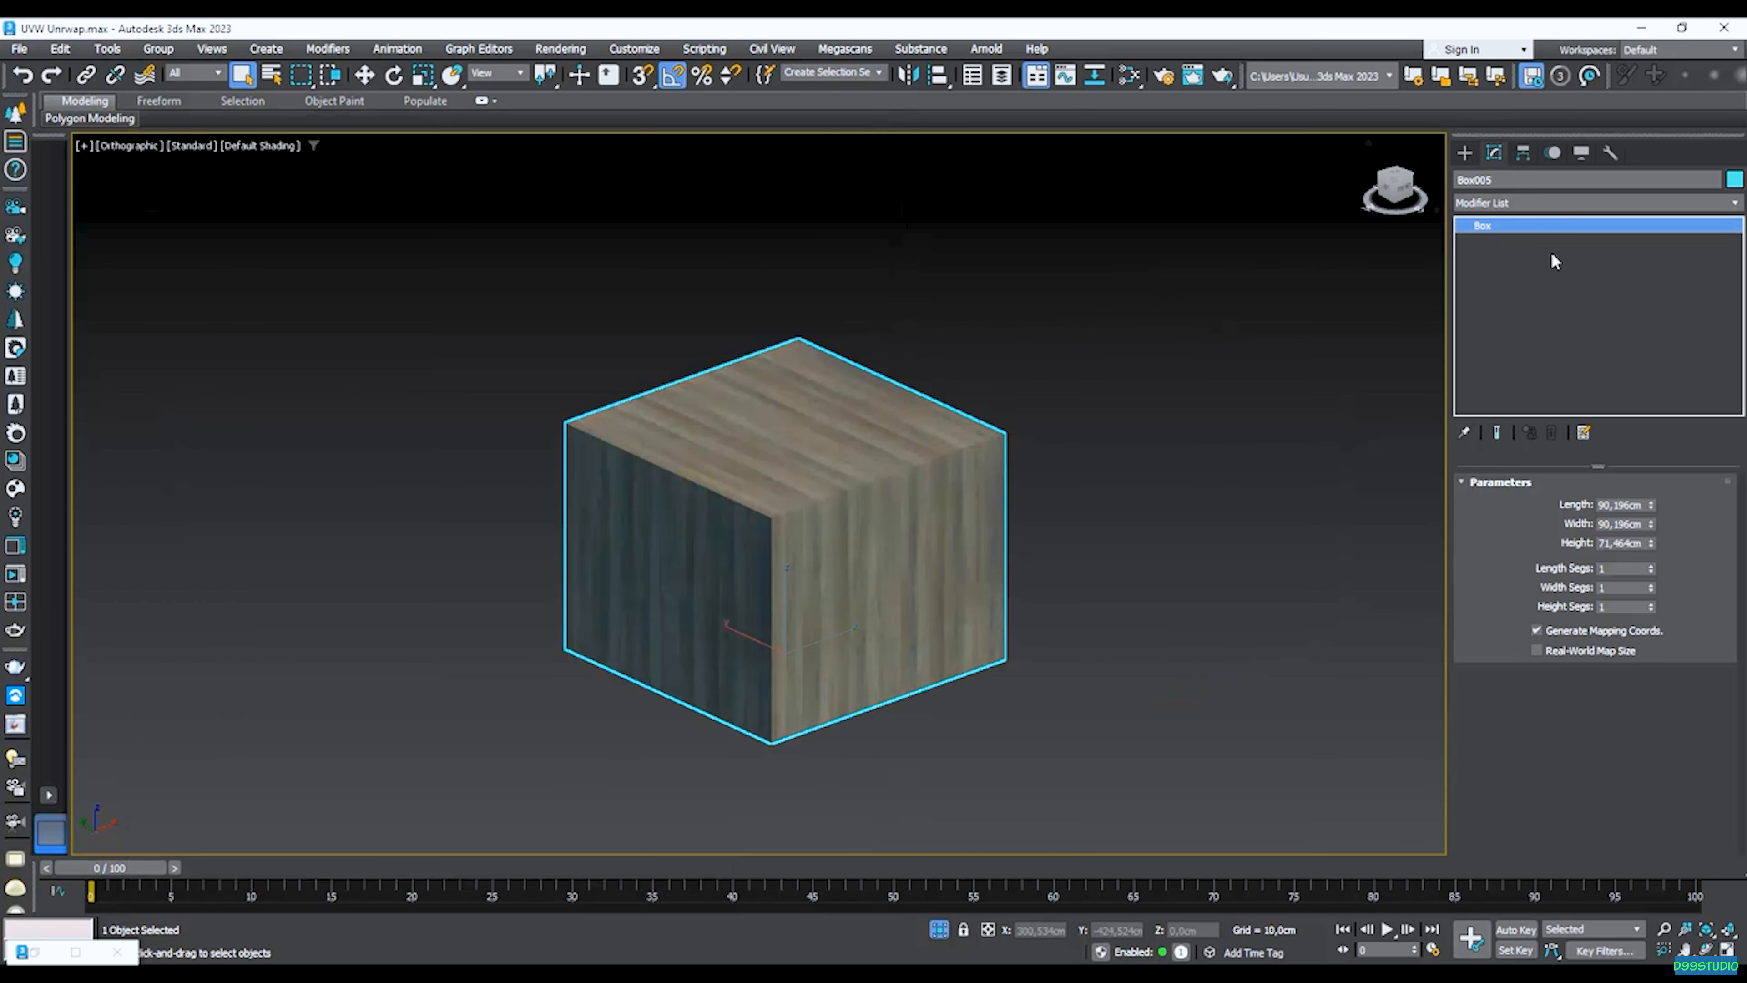
Convert the box to an Editable Mesh.
{"action": "right_click", "coordinate": [849, 496]}
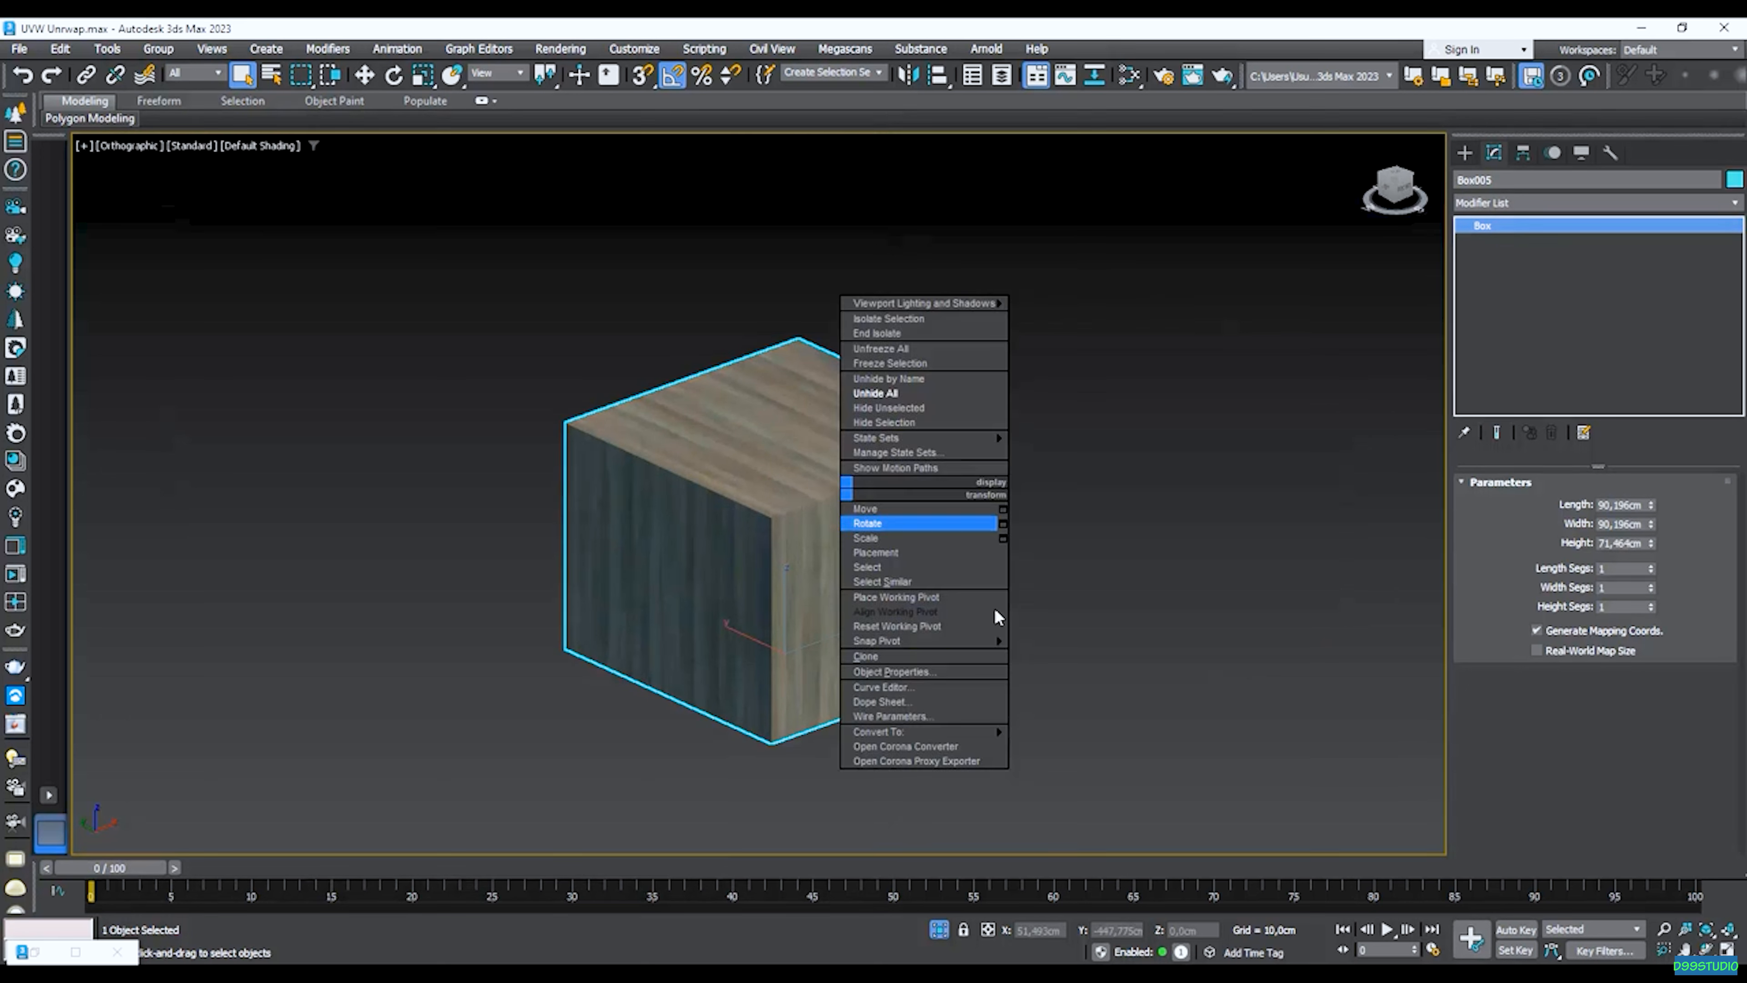
{"action": "mouse_move", "coordinate": [940, 730]}
{"action": "left_click", "coordinate": [1073, 732]}
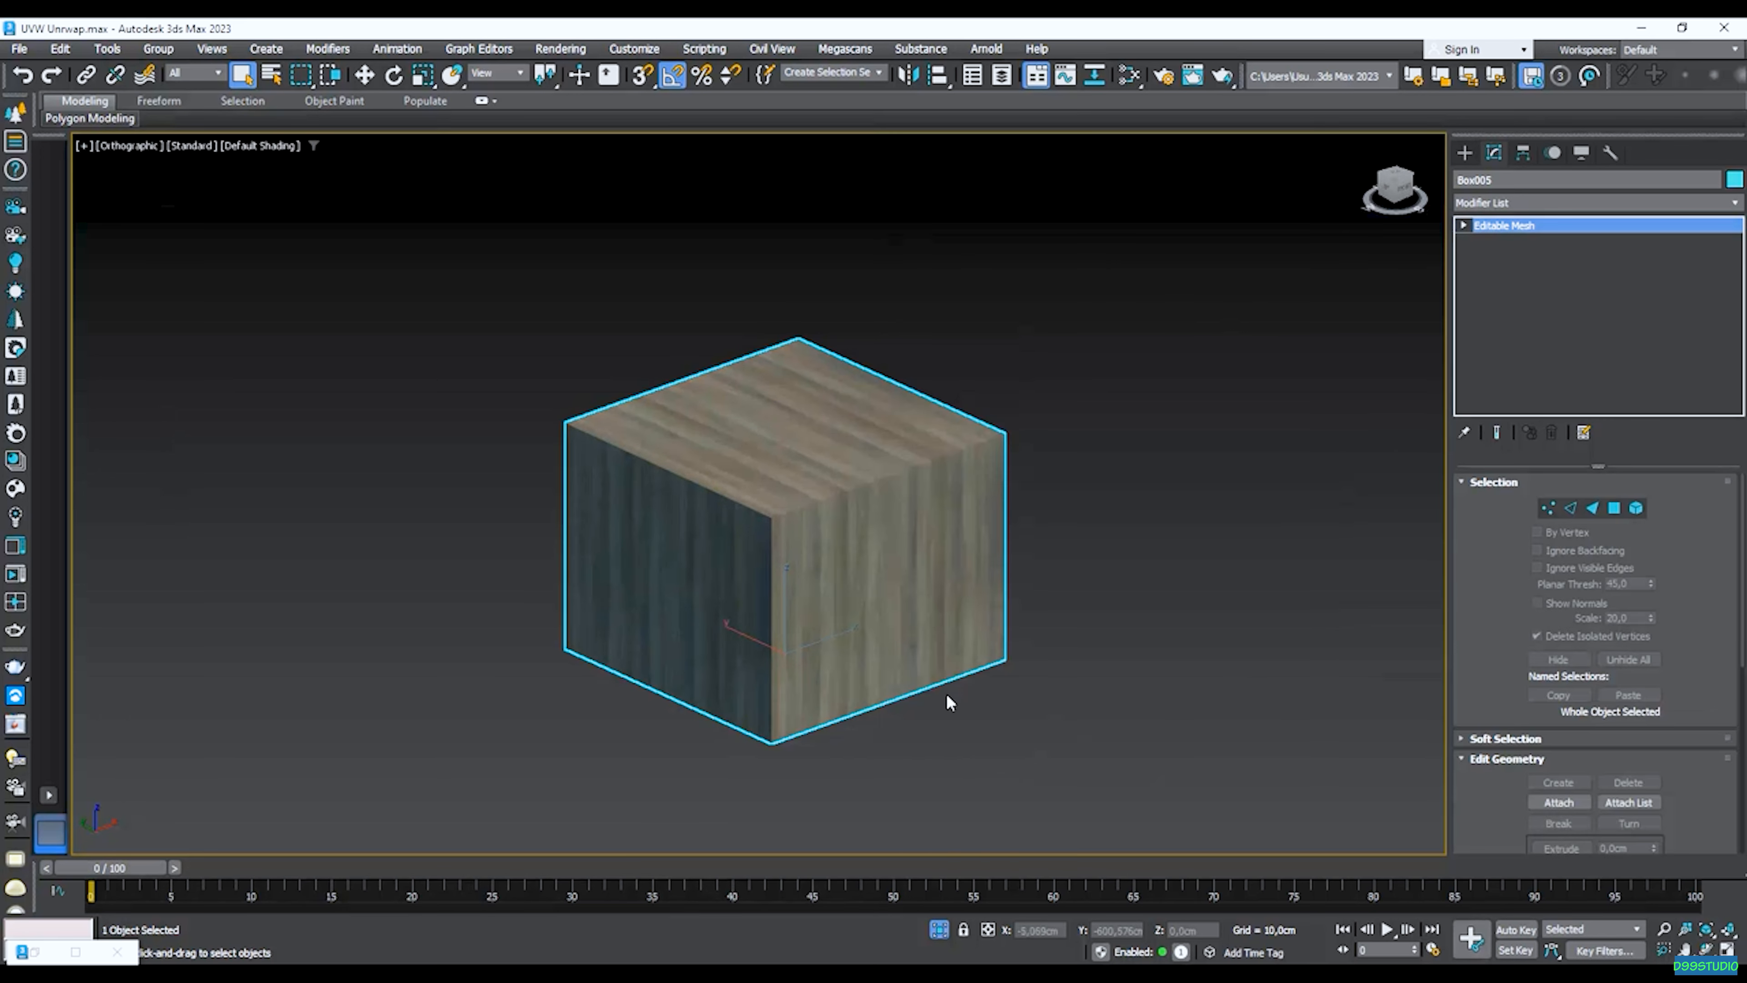
Remove the box's mapping coordinates with the UVW option of the UVW Remove utility.
{"action": "left_click", "coordinate": [1610, 152]}
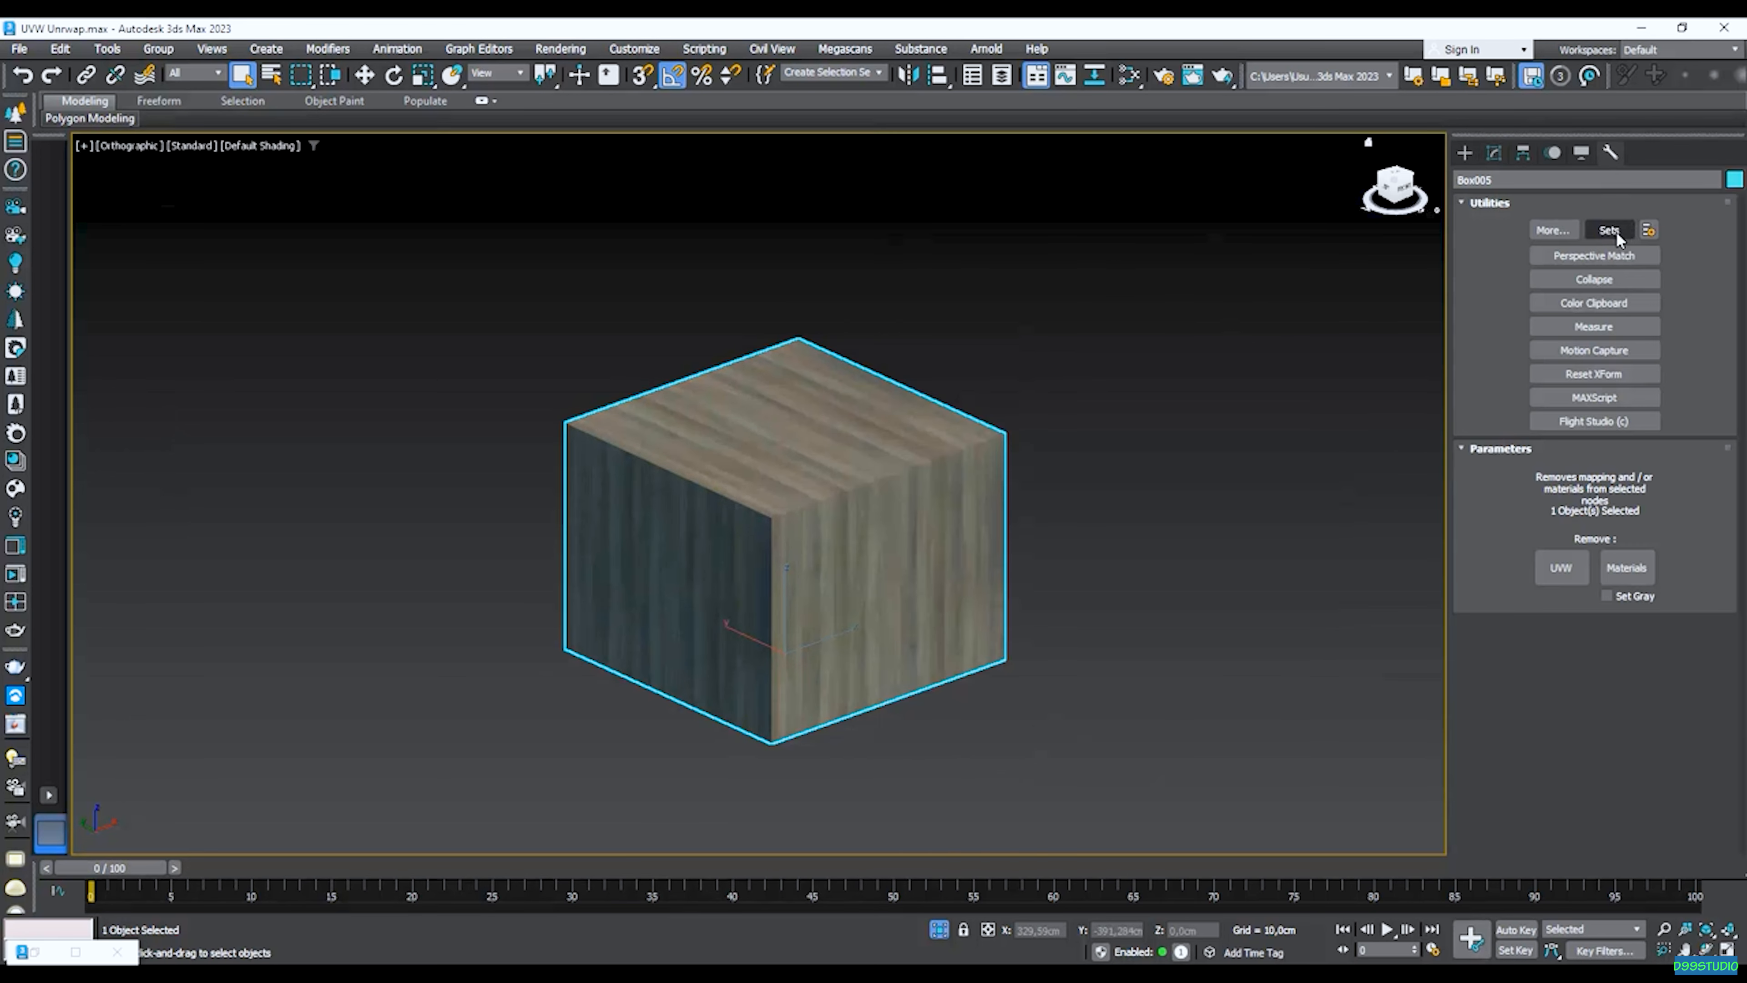
{"action": "left_click", "coordinate": [1551, 231]}
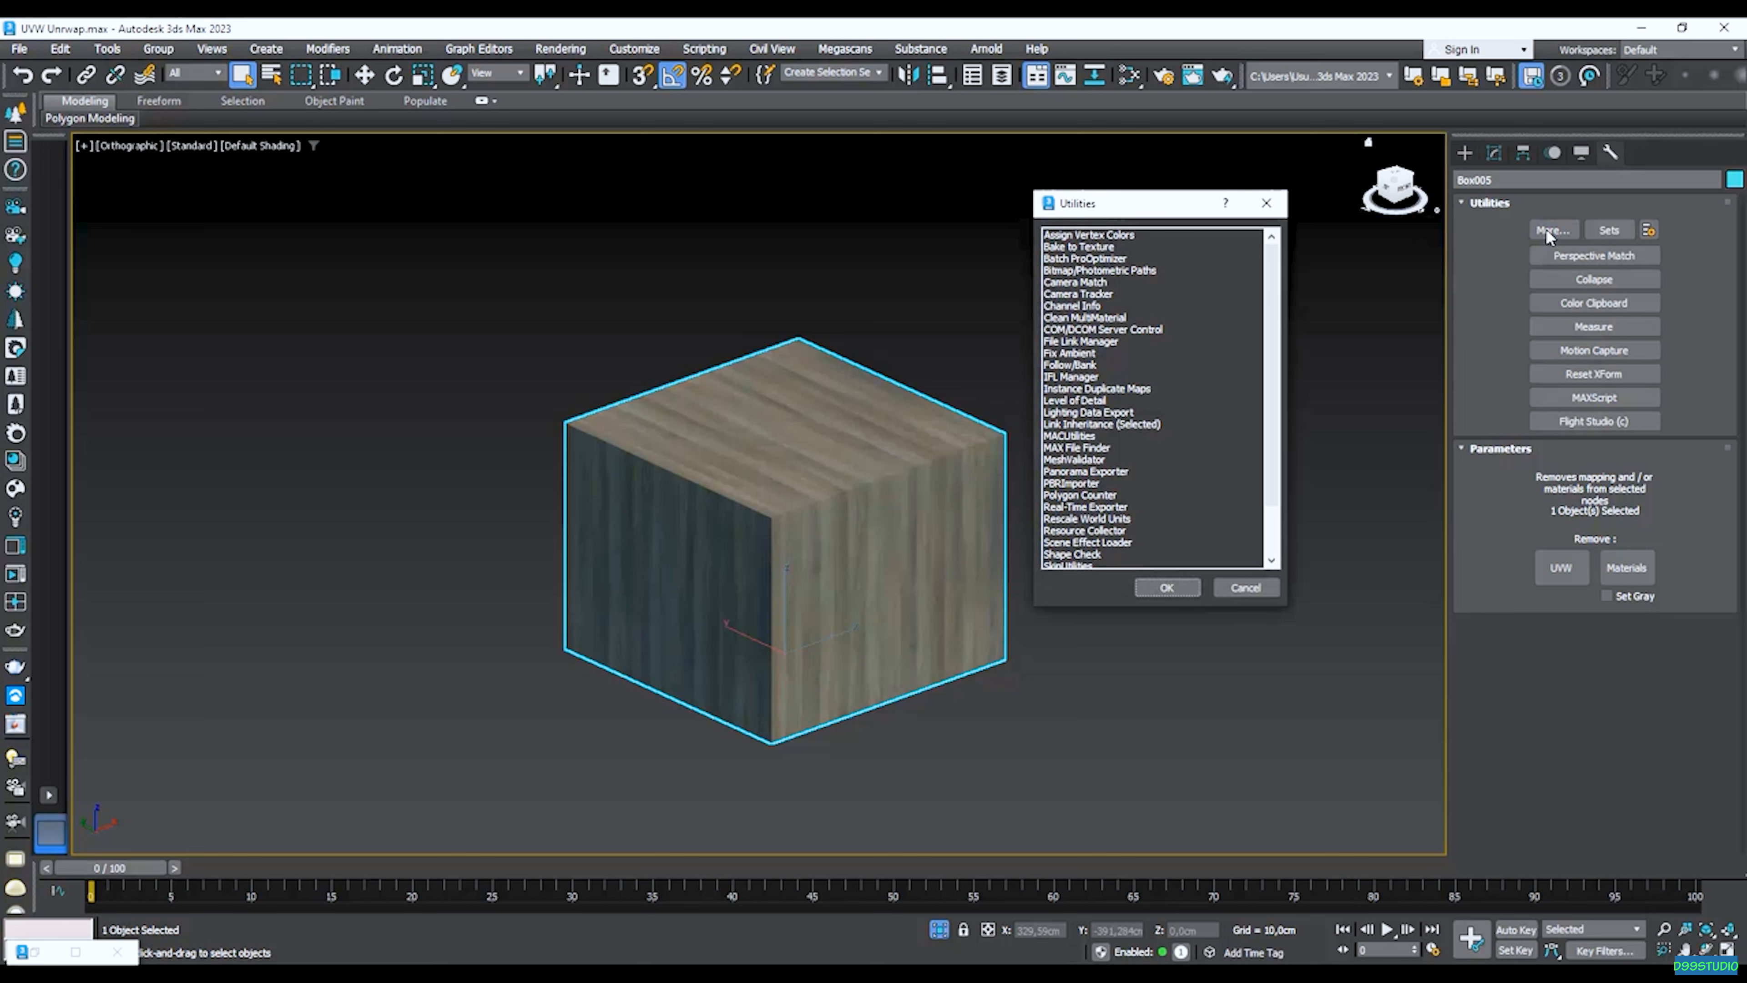
{"action": "scroll", "coordinate": [1108, 554], "scroll_direction": "down", "scroll_amount": 2}
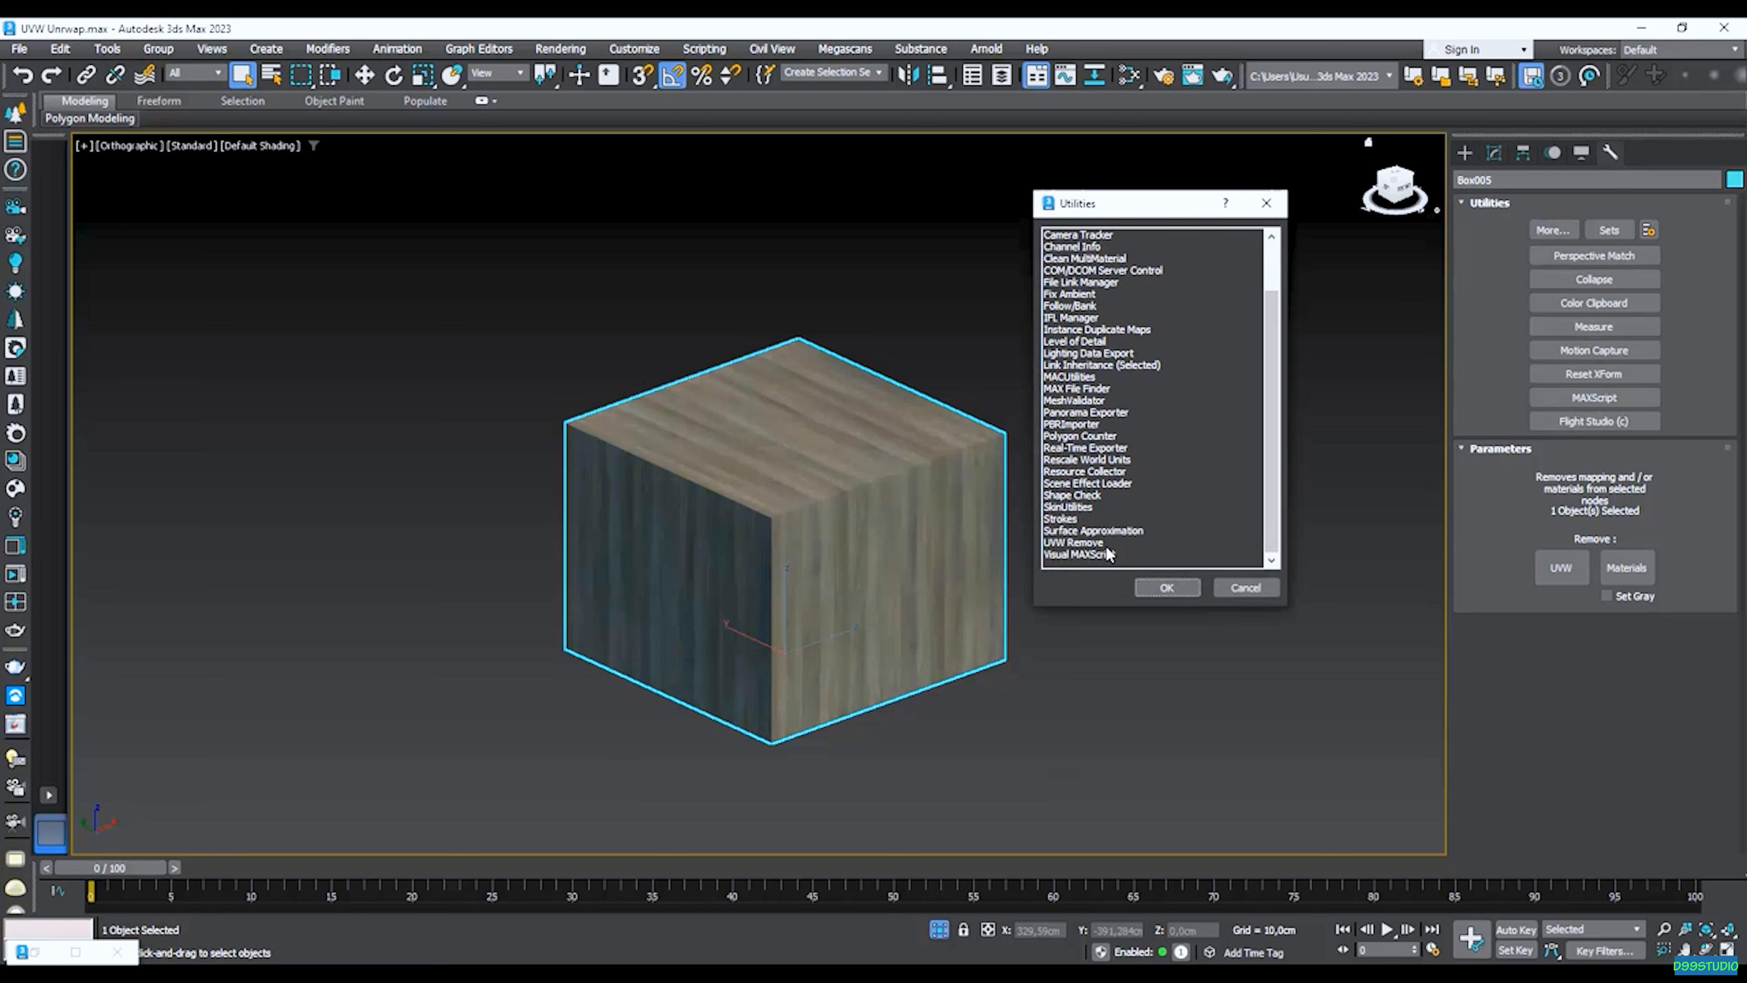
{"action": "left_click", "coordinate": [1109, 543]}
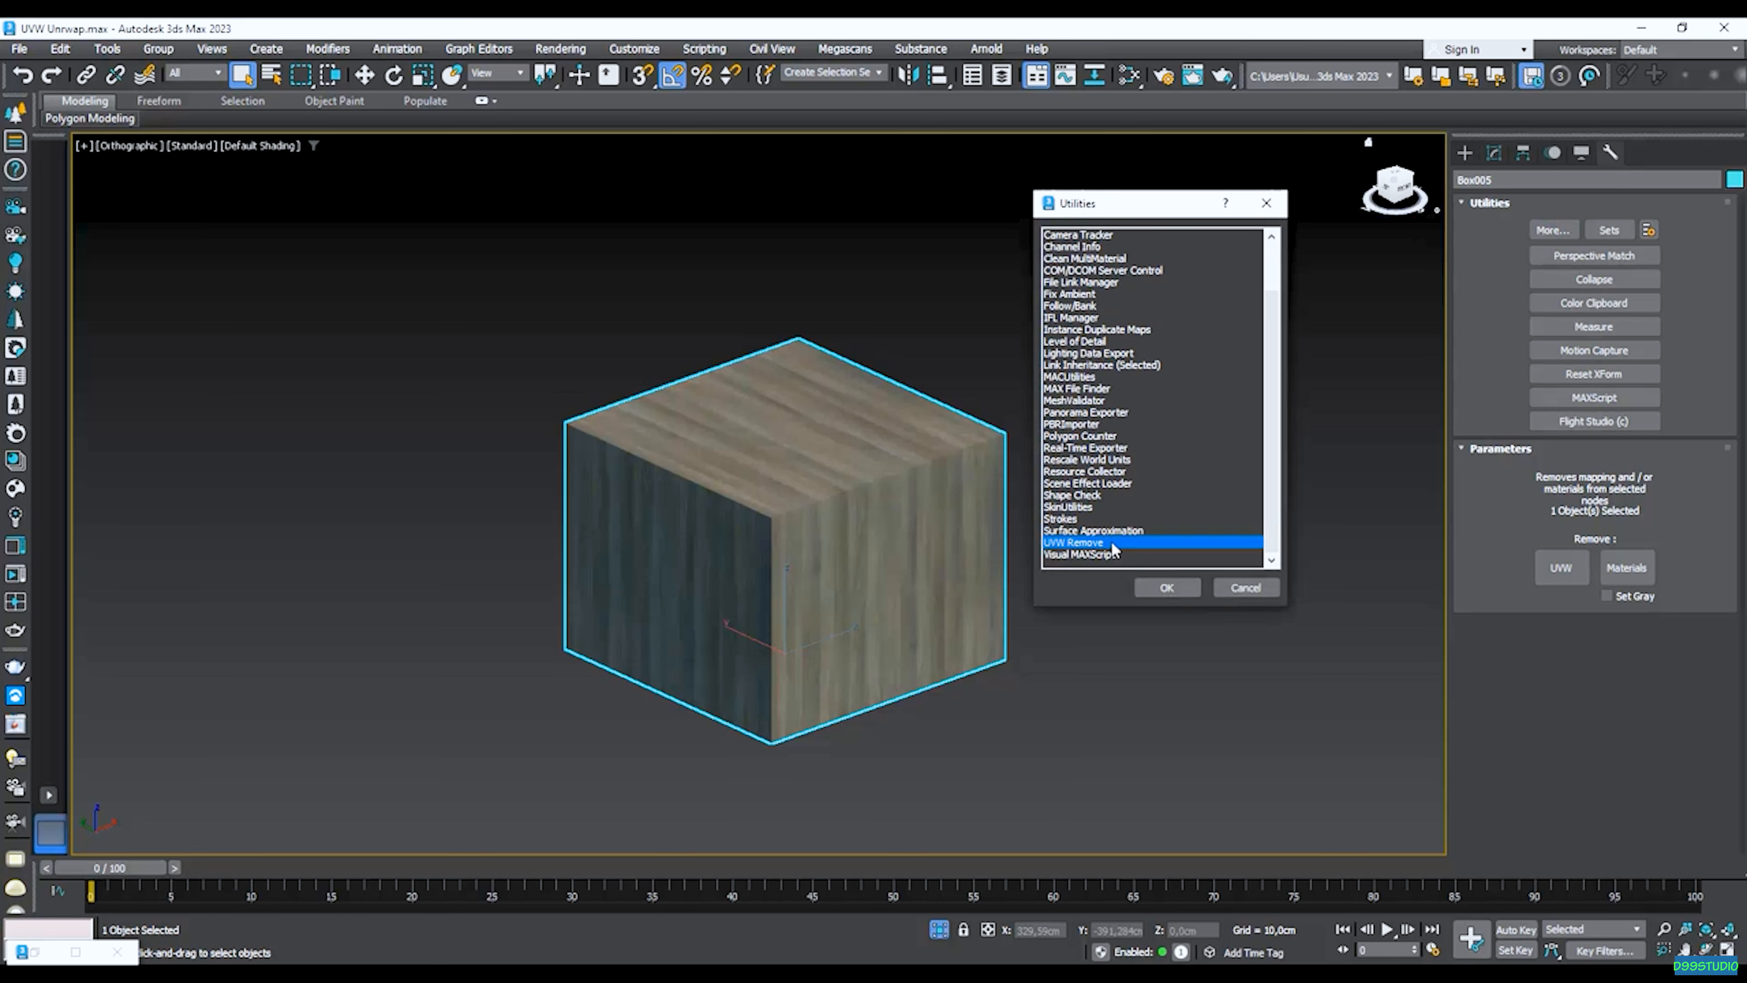
{"action": "left_click", "coordinate": [1180, 591]}
{"action": "left_click", "coordinate": [1561, 573]}
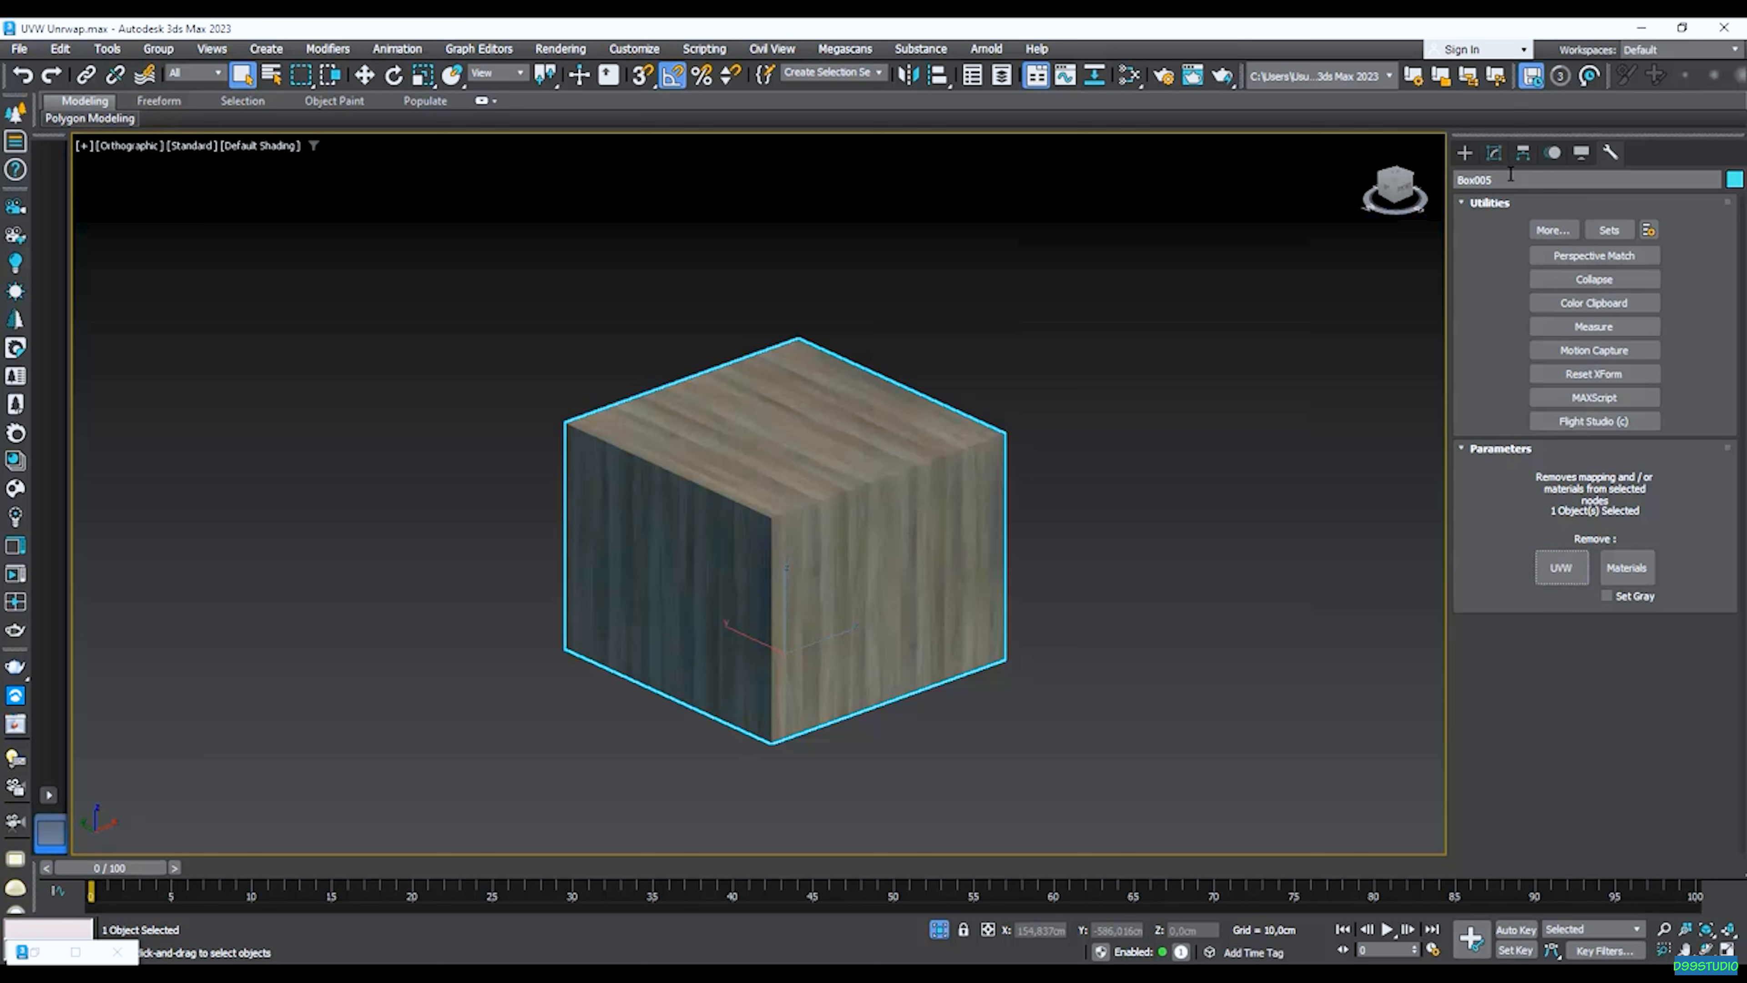
Convert the box from an Editable Mesh to an Editable Poly.
{"action": "left_click", "coordinate": [1493, 155]}
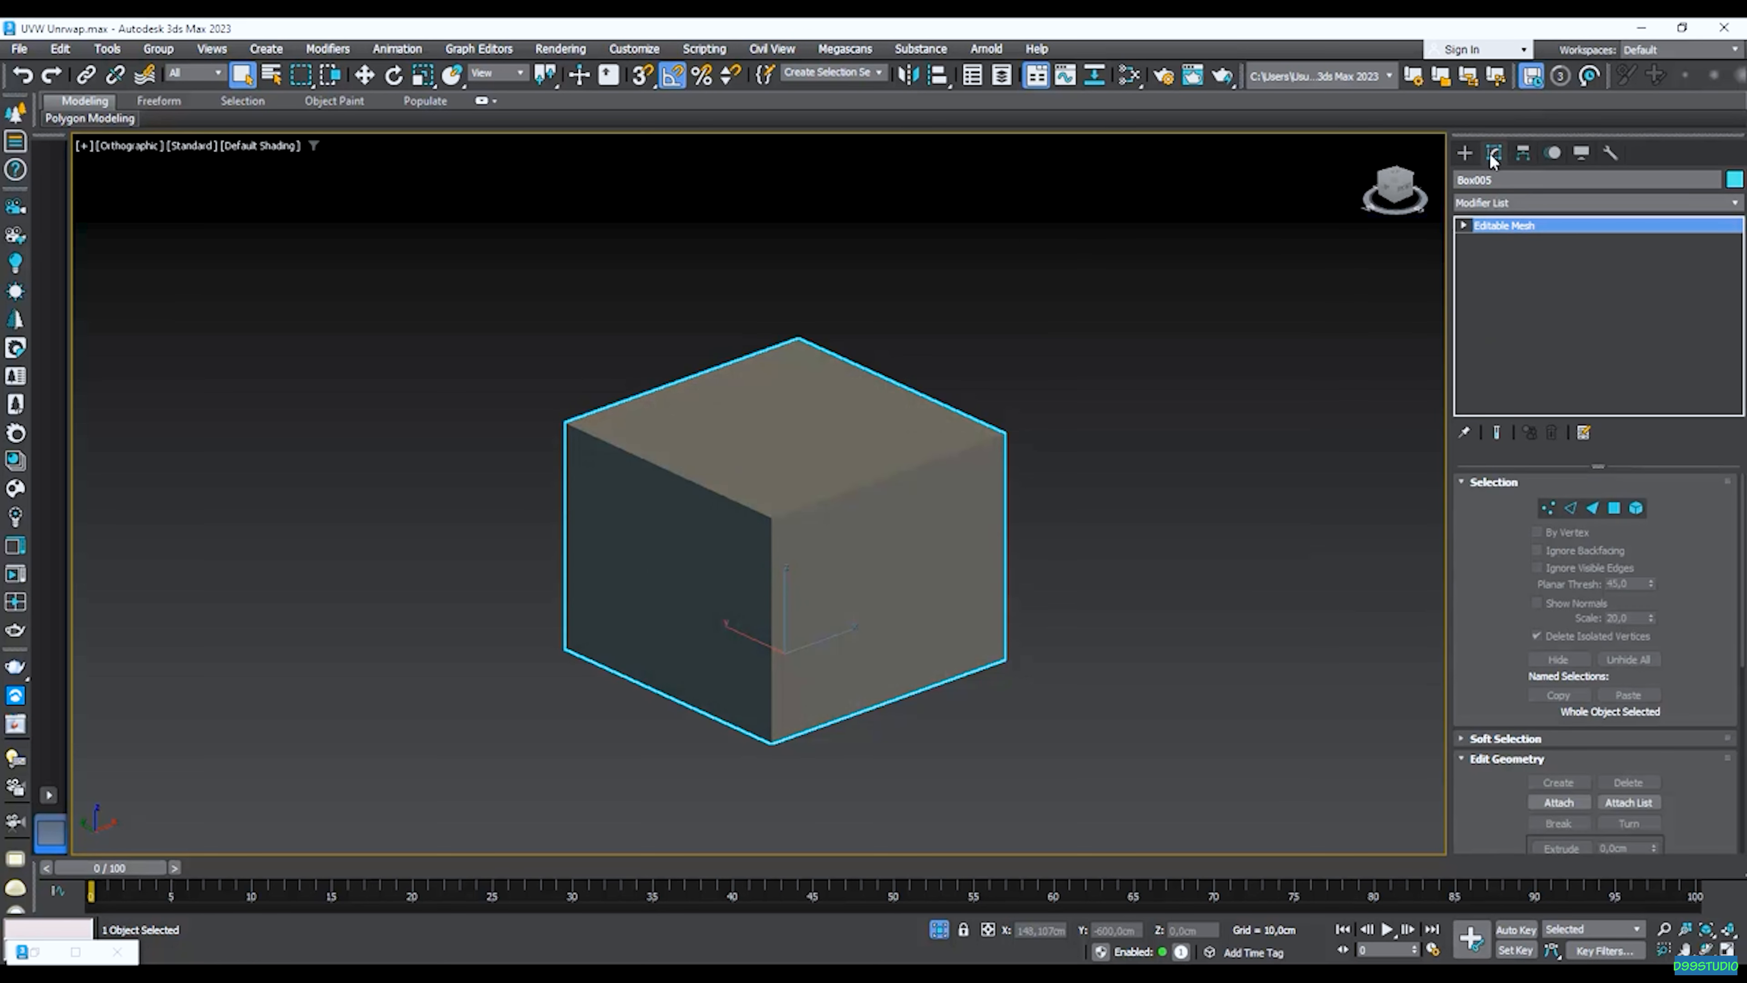
{"action": "right_click", "coordinate": [791, 461]}
{"action": "mouse_move", "coordinate": [889, 712]}
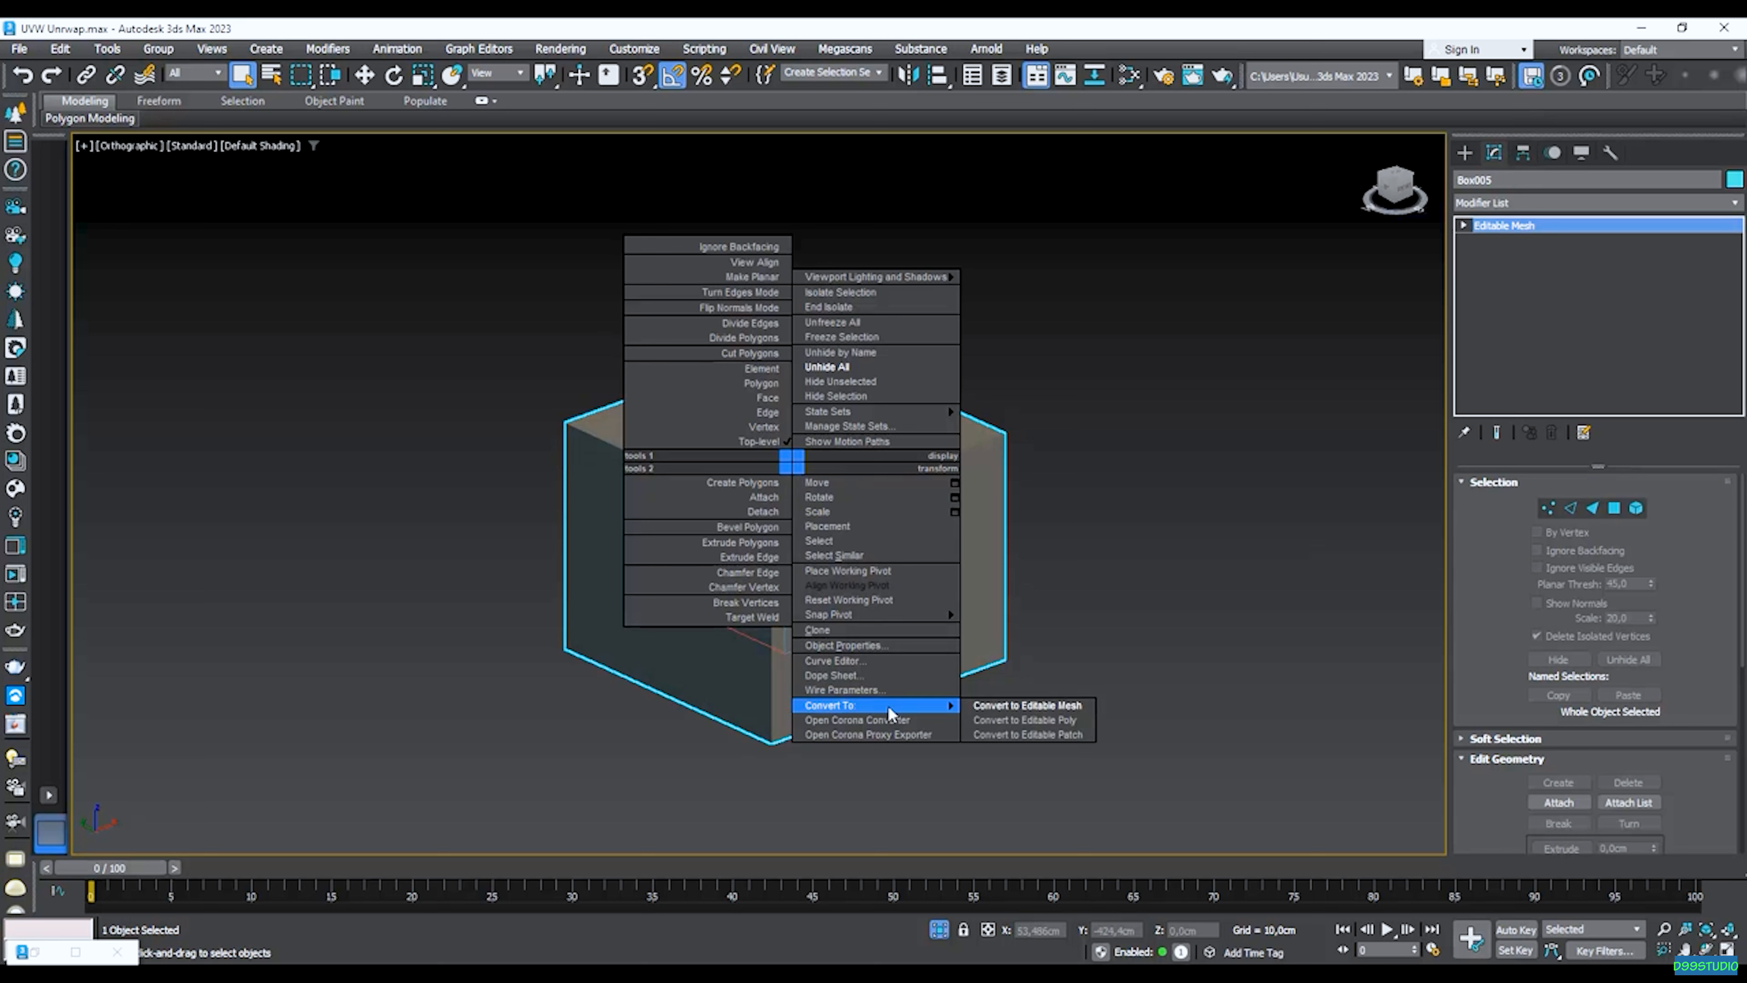
{"action": "left_click", "coordinate": [1035, 720]}
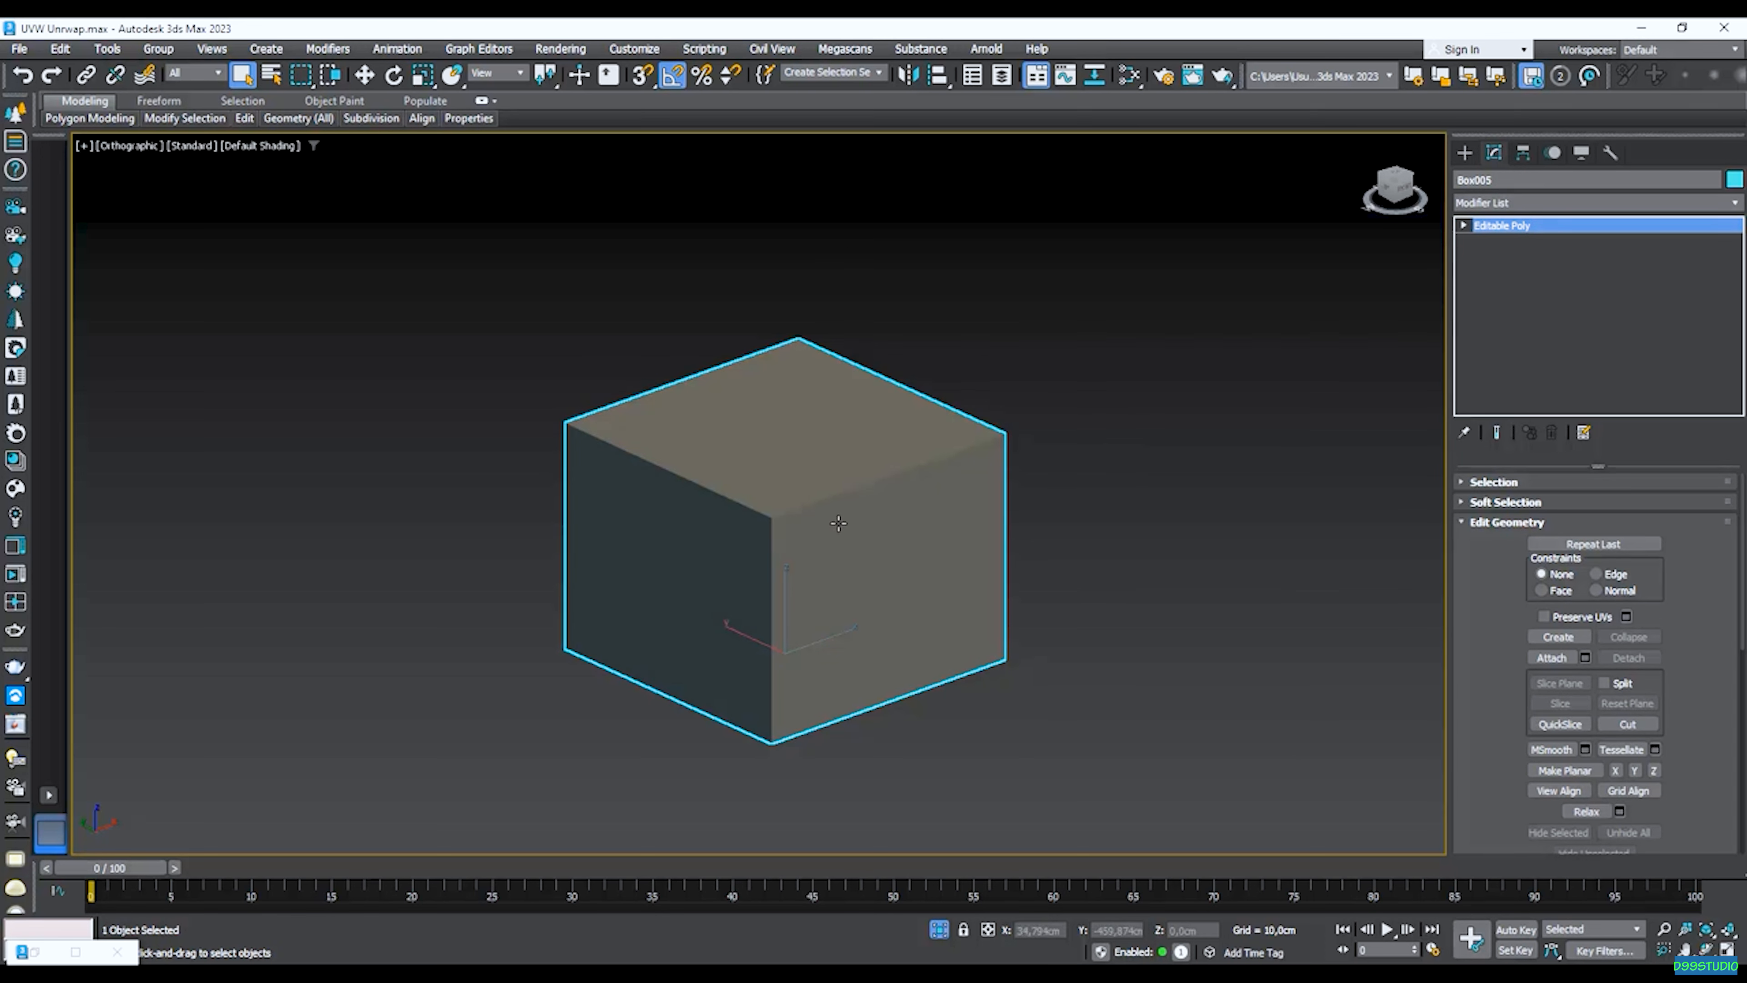
Add an Unwrap UVW modifier to the box.
{"action": "left_click", "coordinate": [1558, 204]}
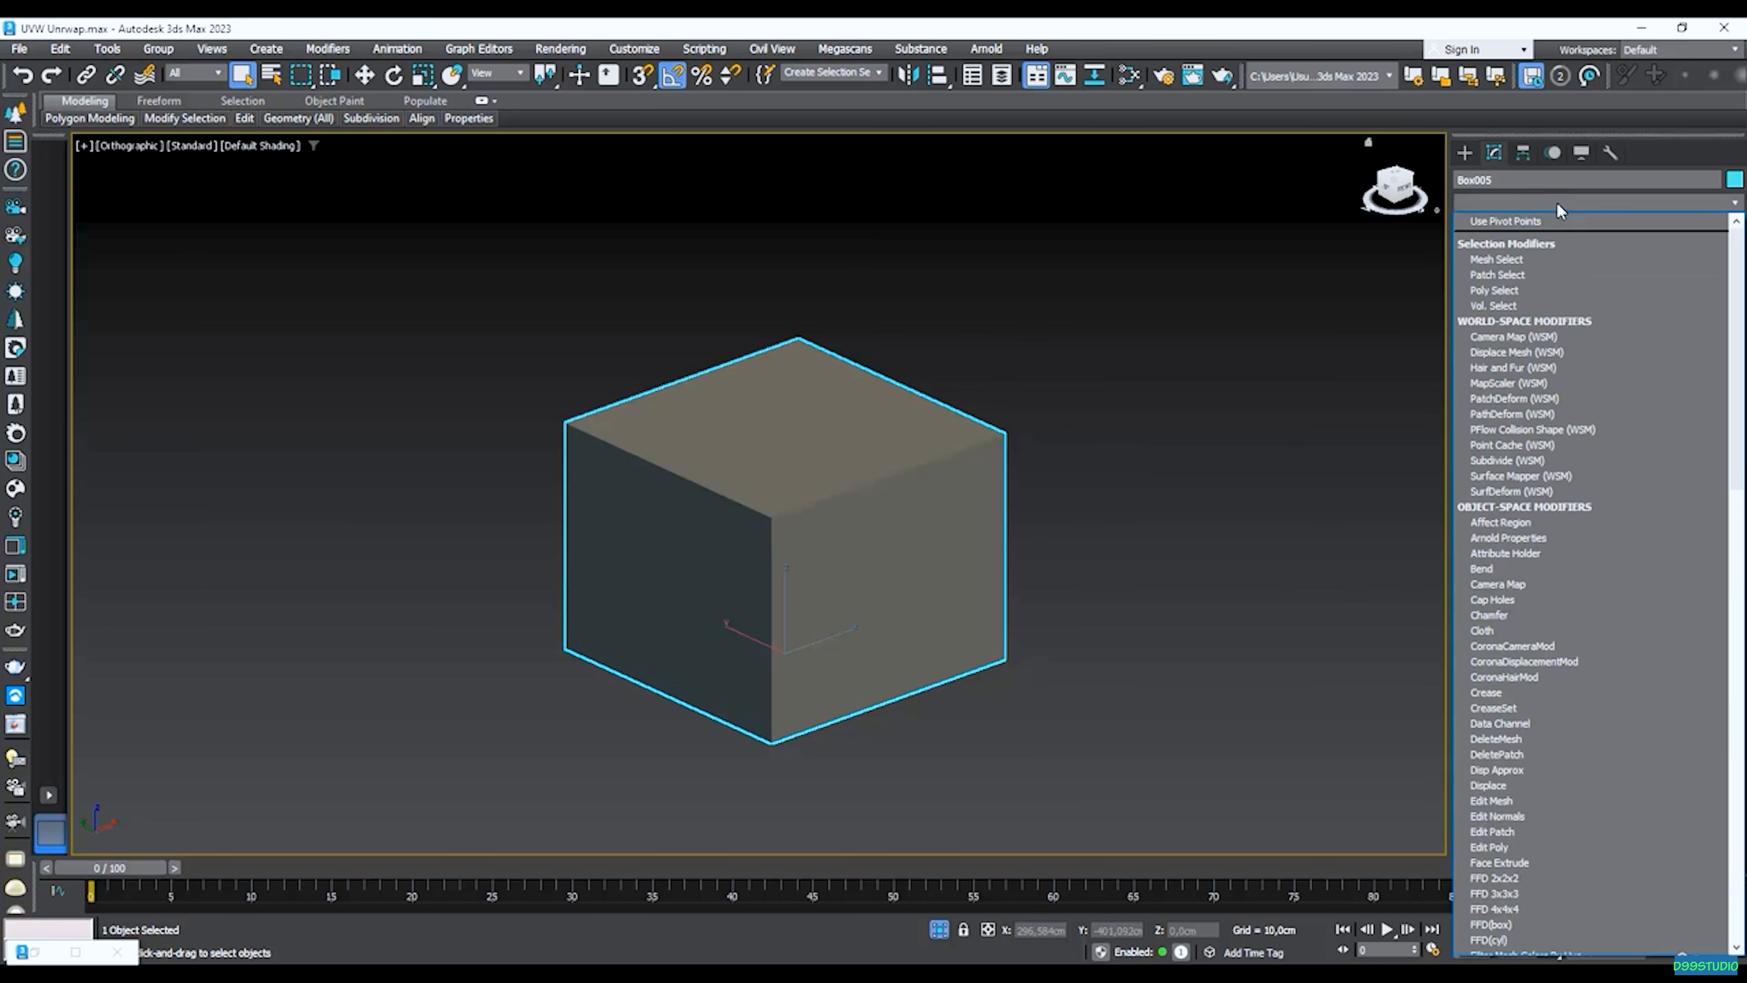
{"action": "type", "text": "uv"}
{"action": "key", "text": "Up"}
{"action": "key", "text": "Return"}
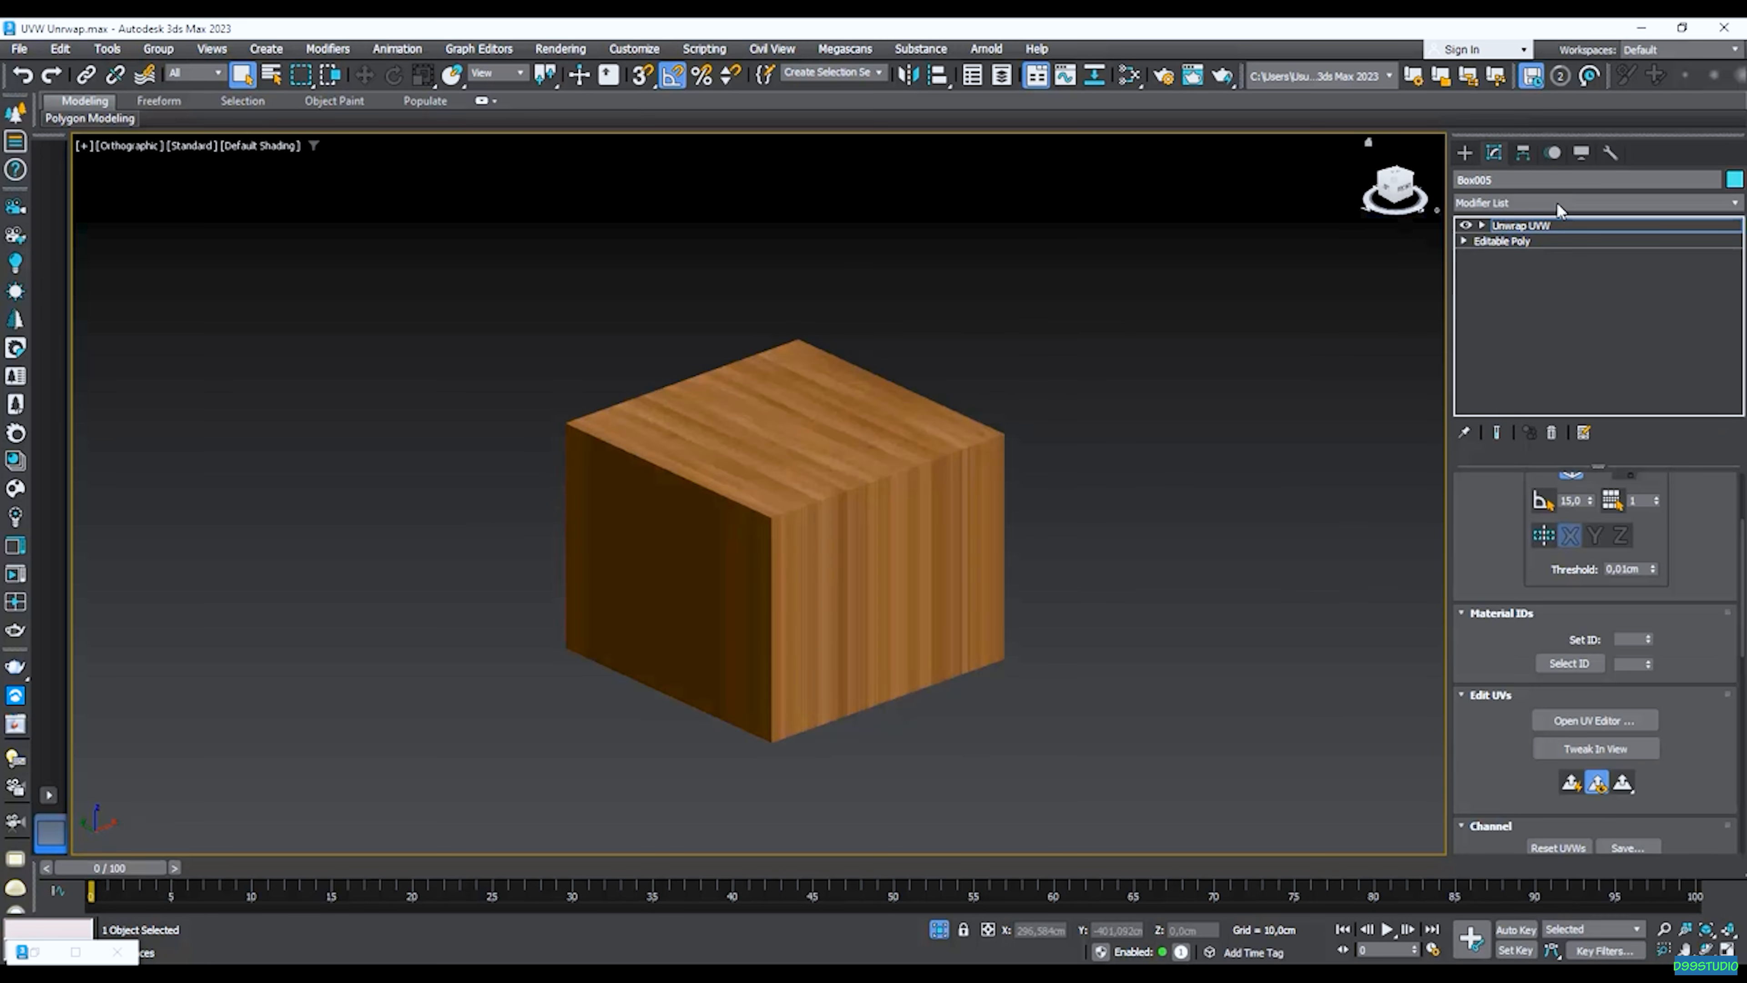
Set Unwrap UVW to edge selection and show edged faces in the viewport.
{"action": "mouse_move", "coordinate": [878, 501]}
{"action": "middle_mouse_down", "text": "alt"}
{"action": "mouse_move", "coordinate": [908, 492]}
{"action": "mouse_move", "coordinate": [881, 506]}
{"action": "middle_mouse_up", "text": "alt"}
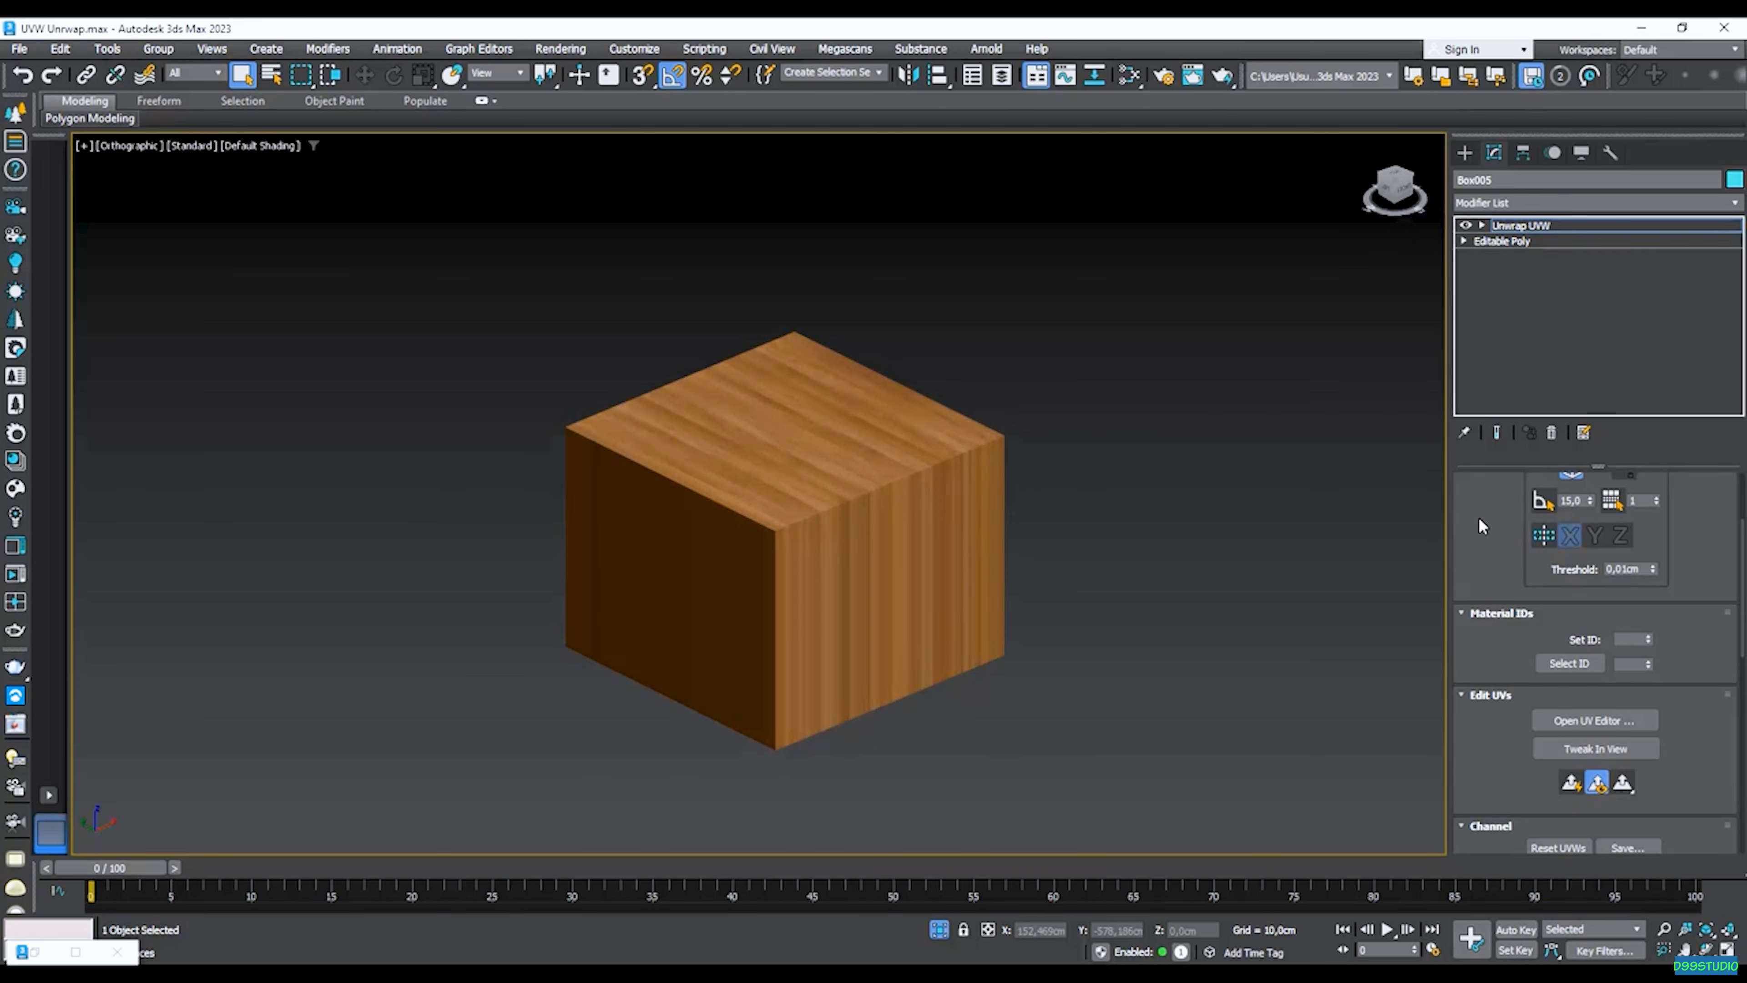
{"action": "scroll", "coordinate": [1479, 524], "scroll_direction": "up", "scroll_amount": 3}
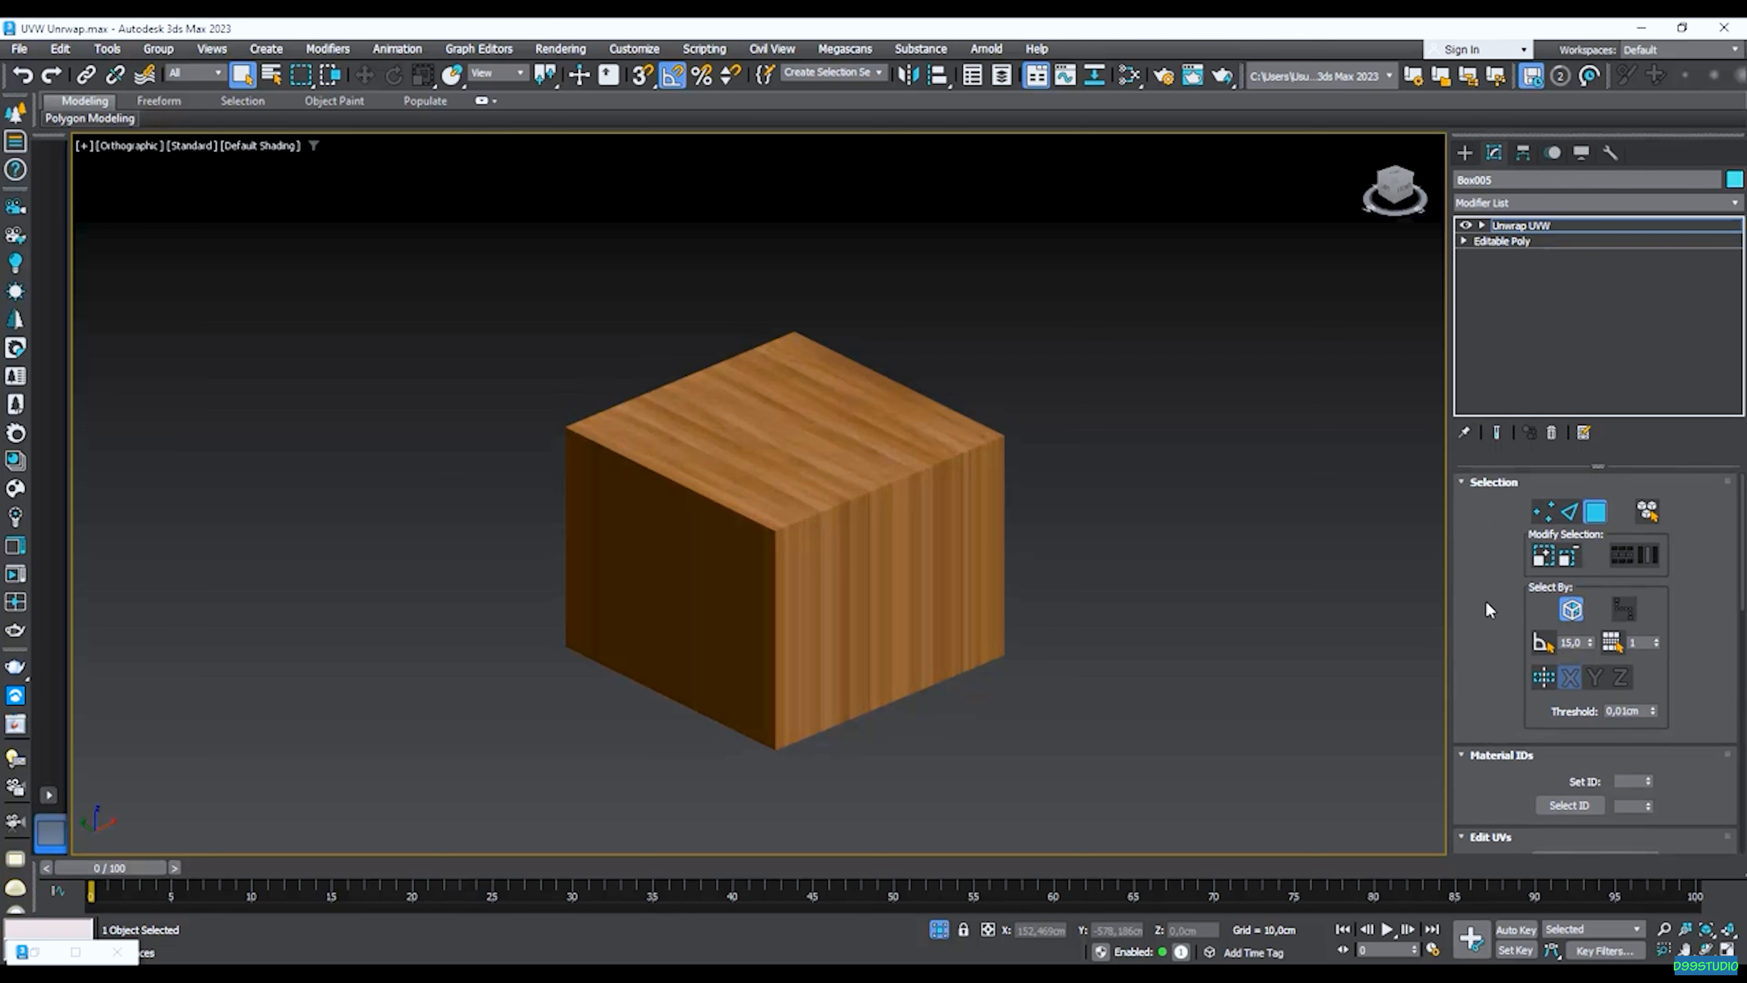
{"action": "scroll", "coordinate": [739, 530], "scroll_direction": "up", "scroll_amount": 5}
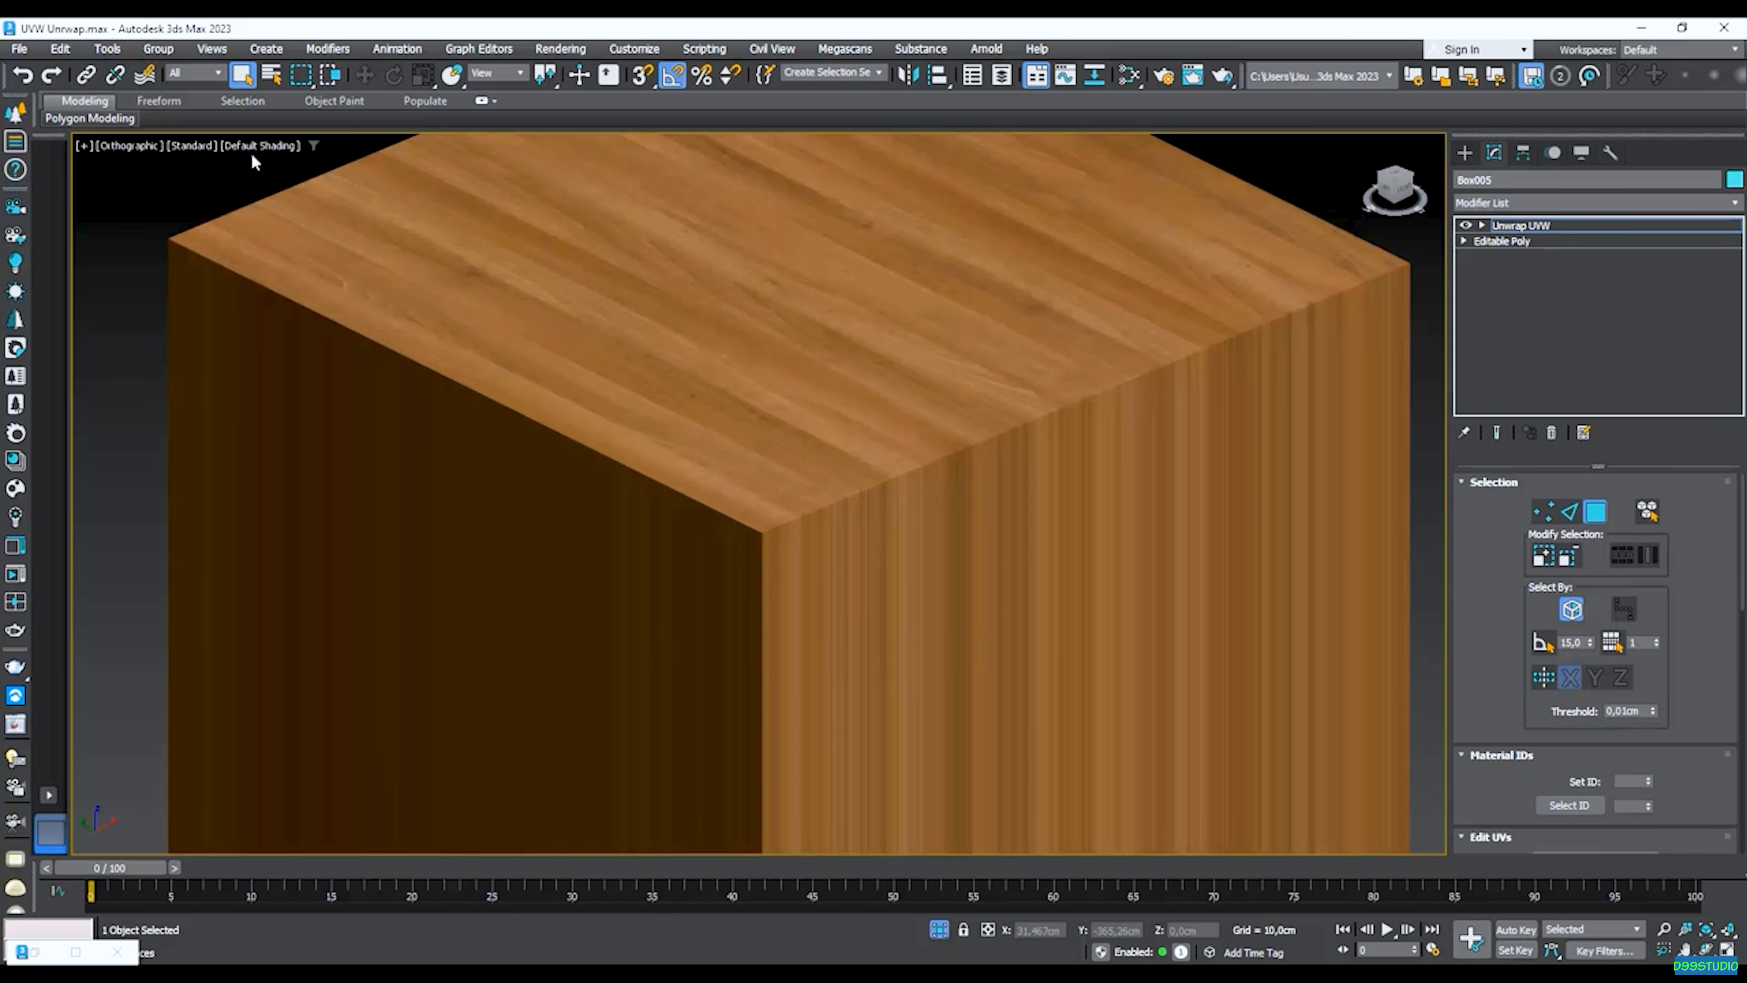
{"action": "scroll", "coordinate": [747, 369], "scroll_direction": "down", "scroll_amount": 5}
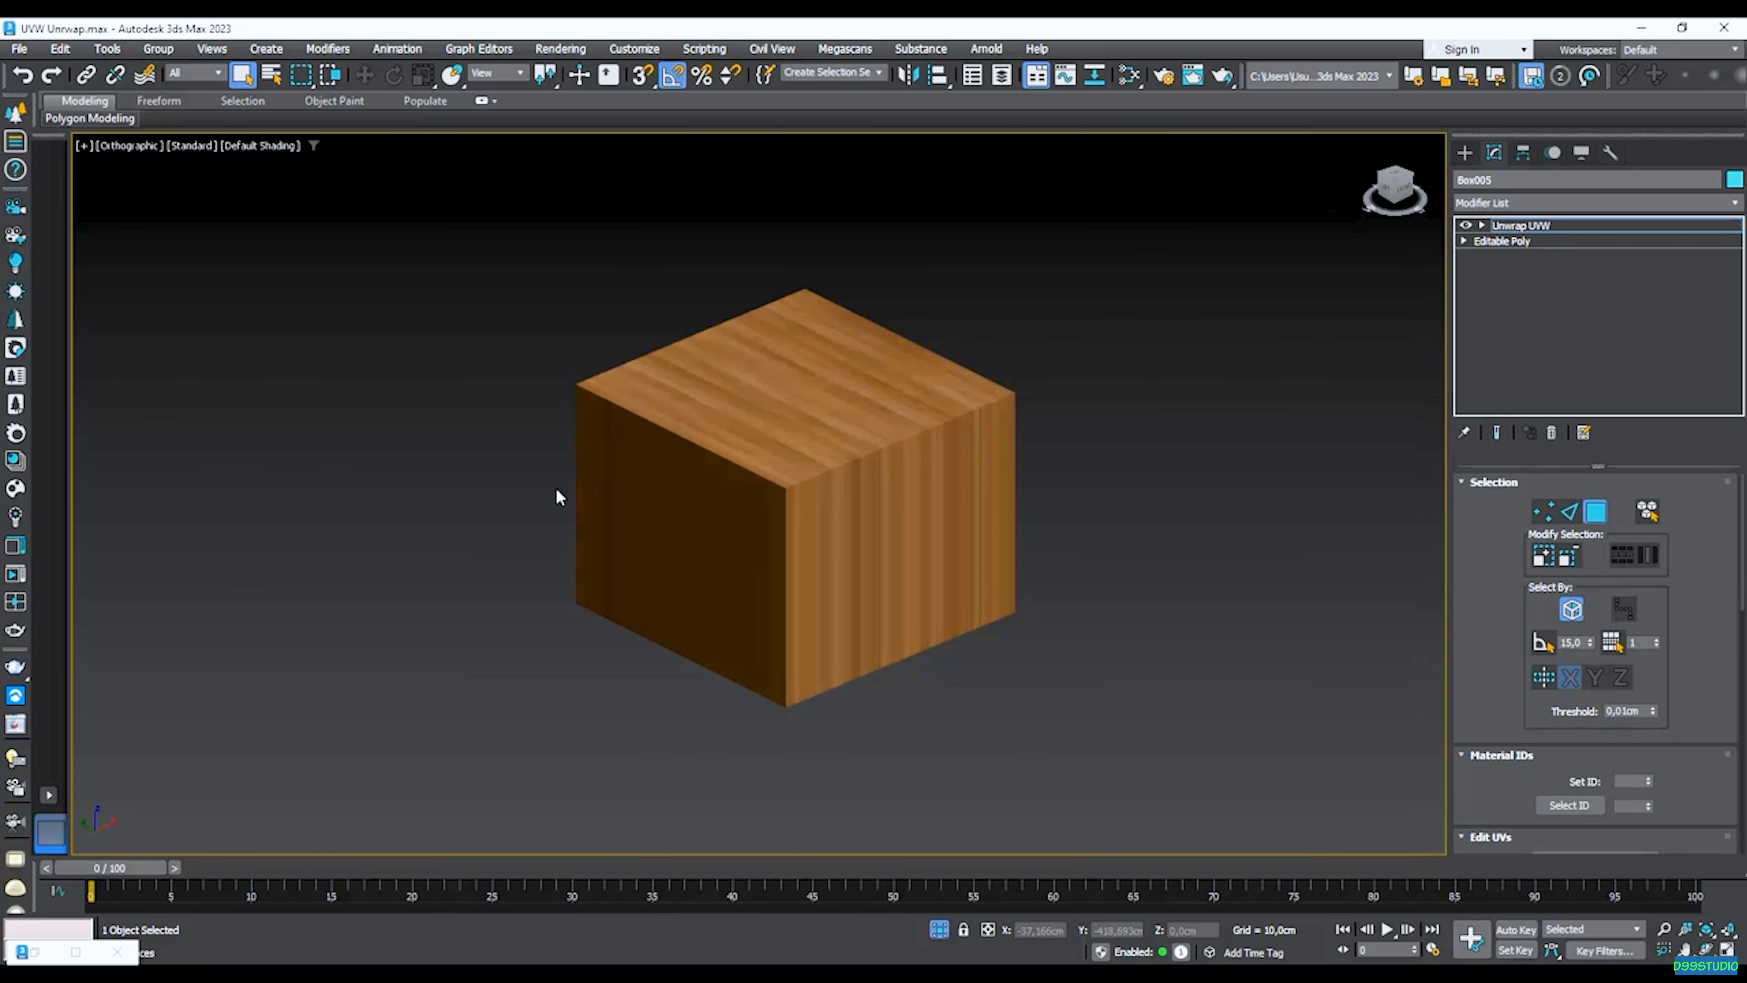
{"action": "scroll", "coordinate": [1596, 688], "scroll_direction": "down", "scroll_amount": 3}
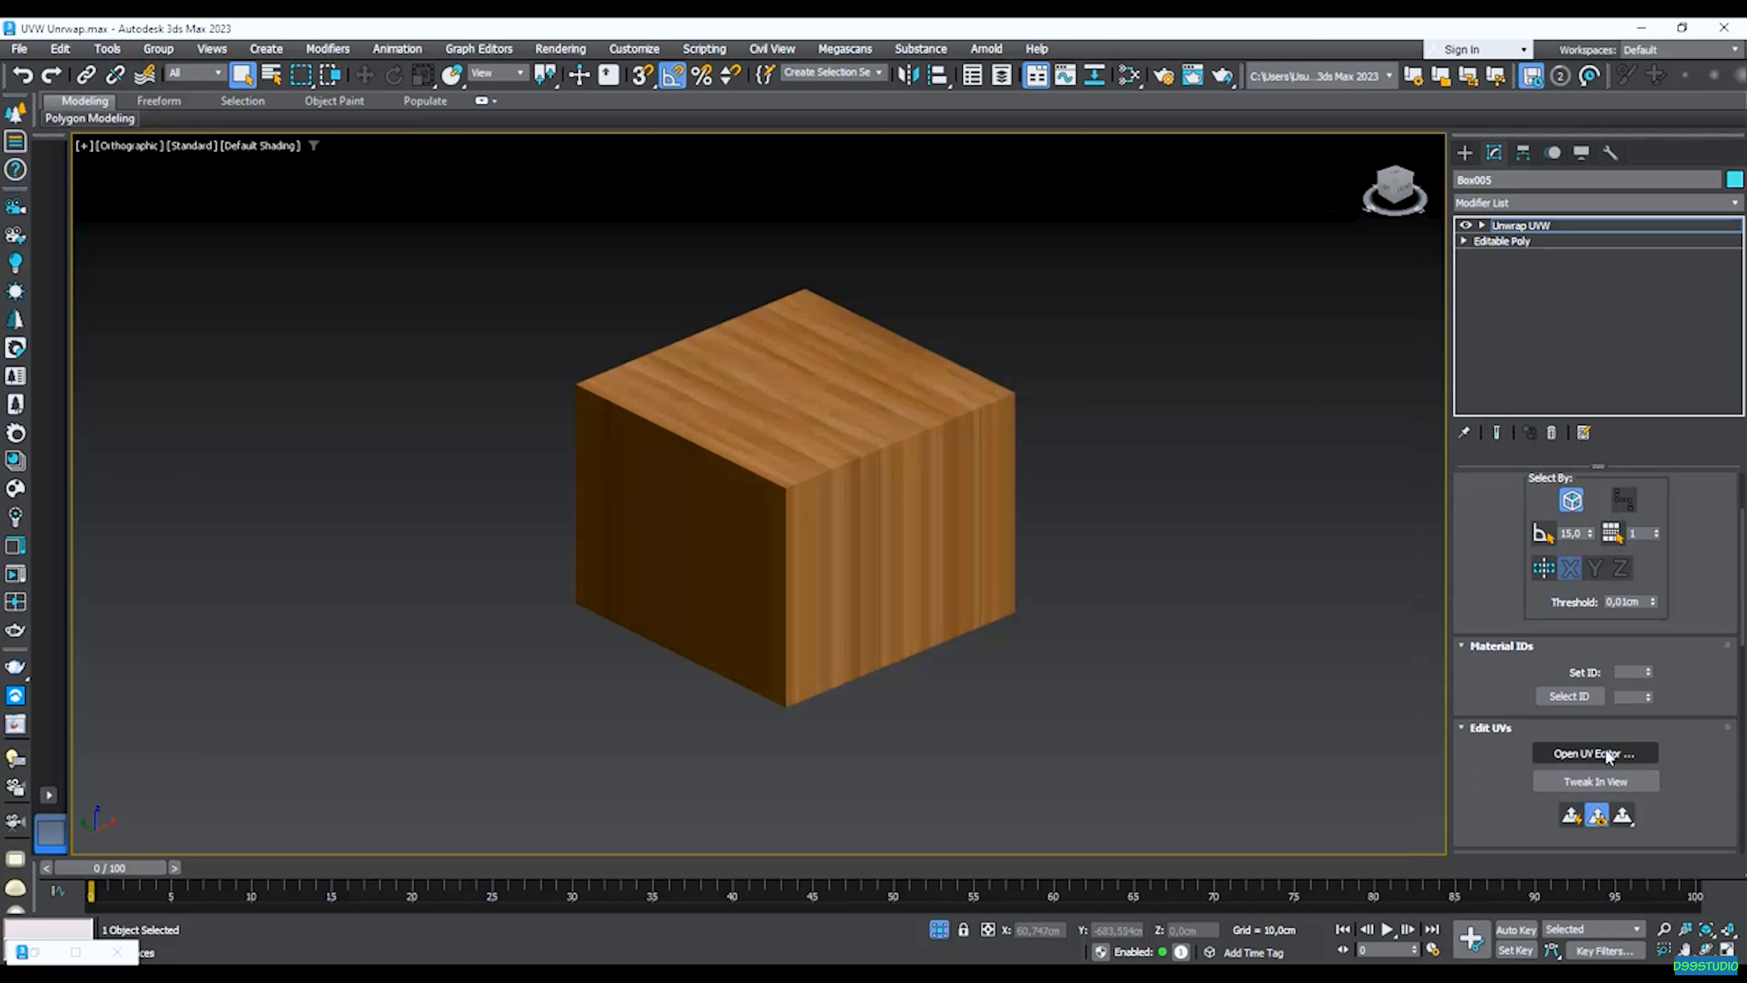
{"action": "scroll", "coordinate": [1467, 506], "scroll_direction": "up", "scroll_amount": 3}
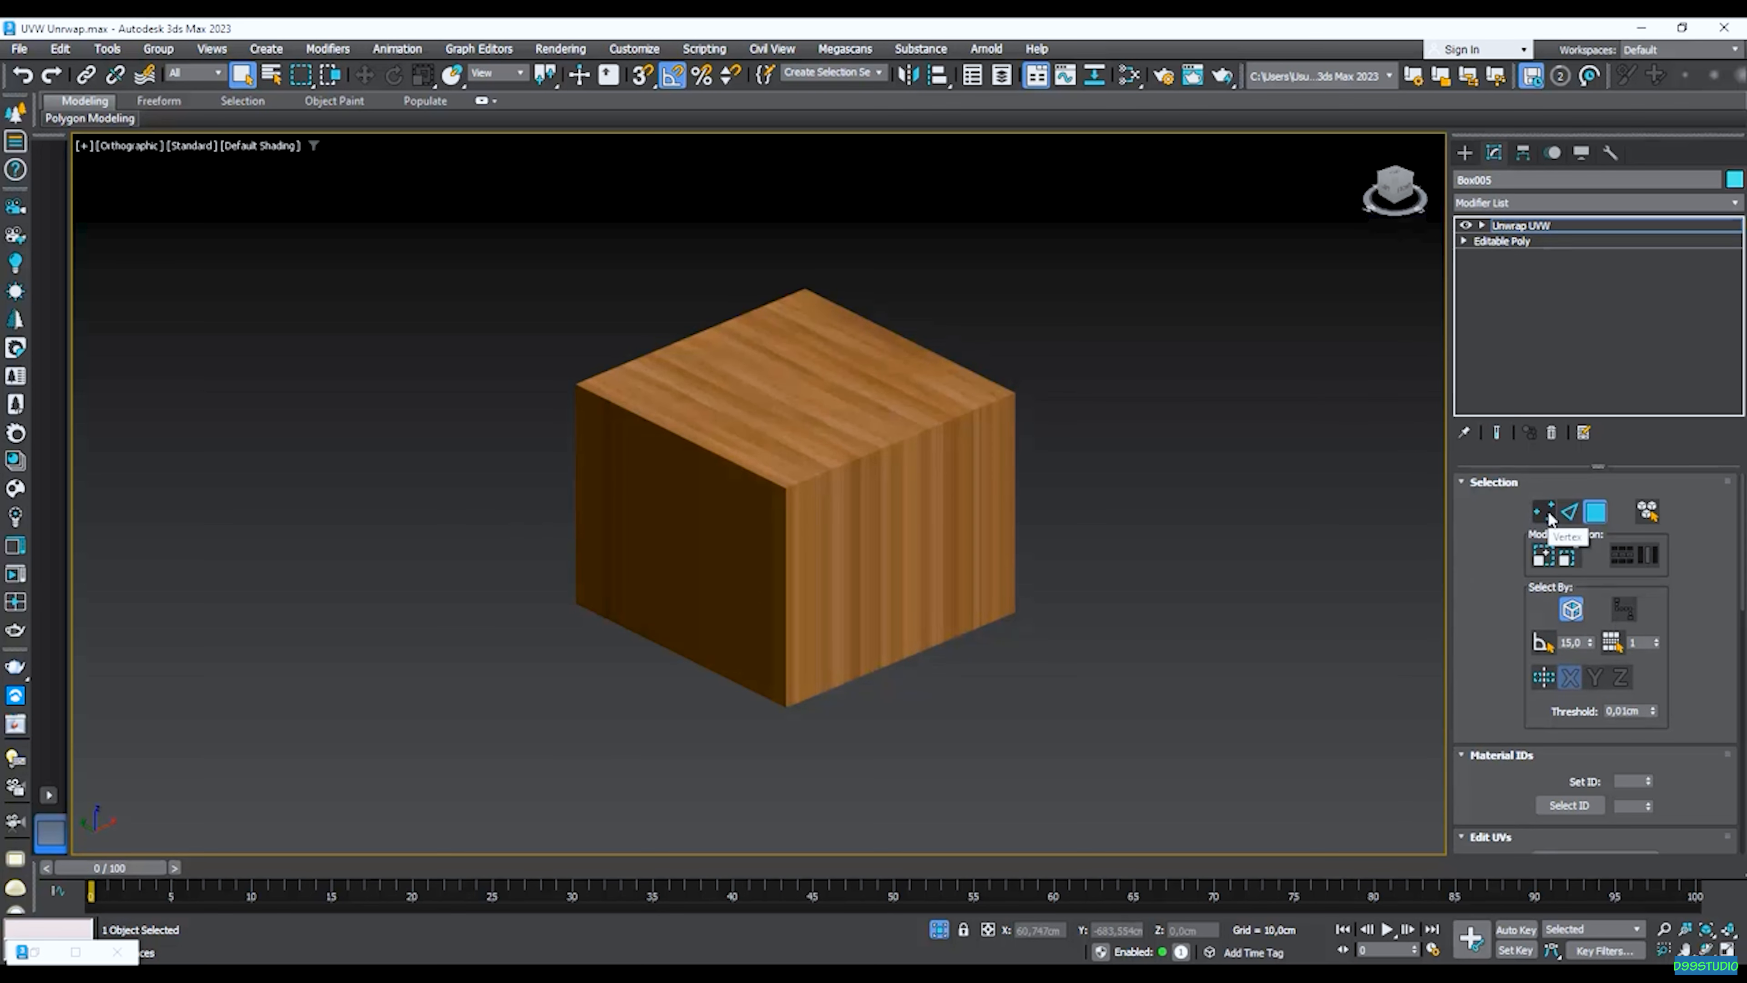
{"action": "left_click", "coordinate": [1569, 513]}
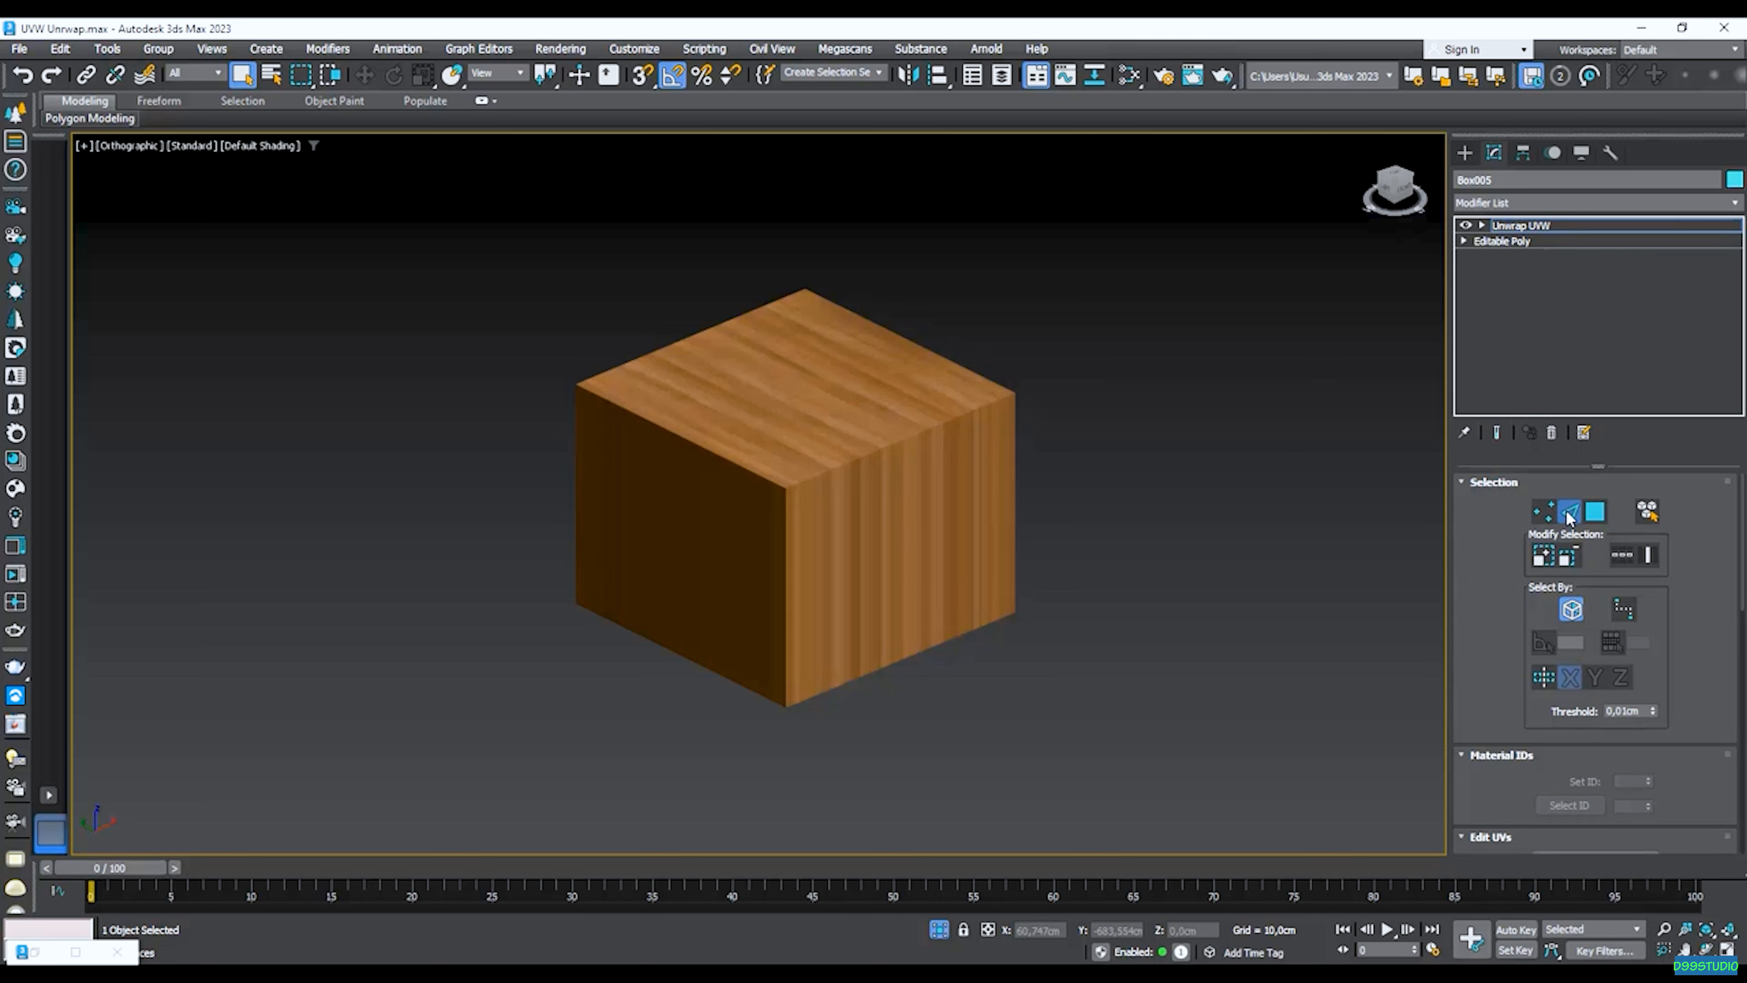
{"action": "key", "text": "F4"}
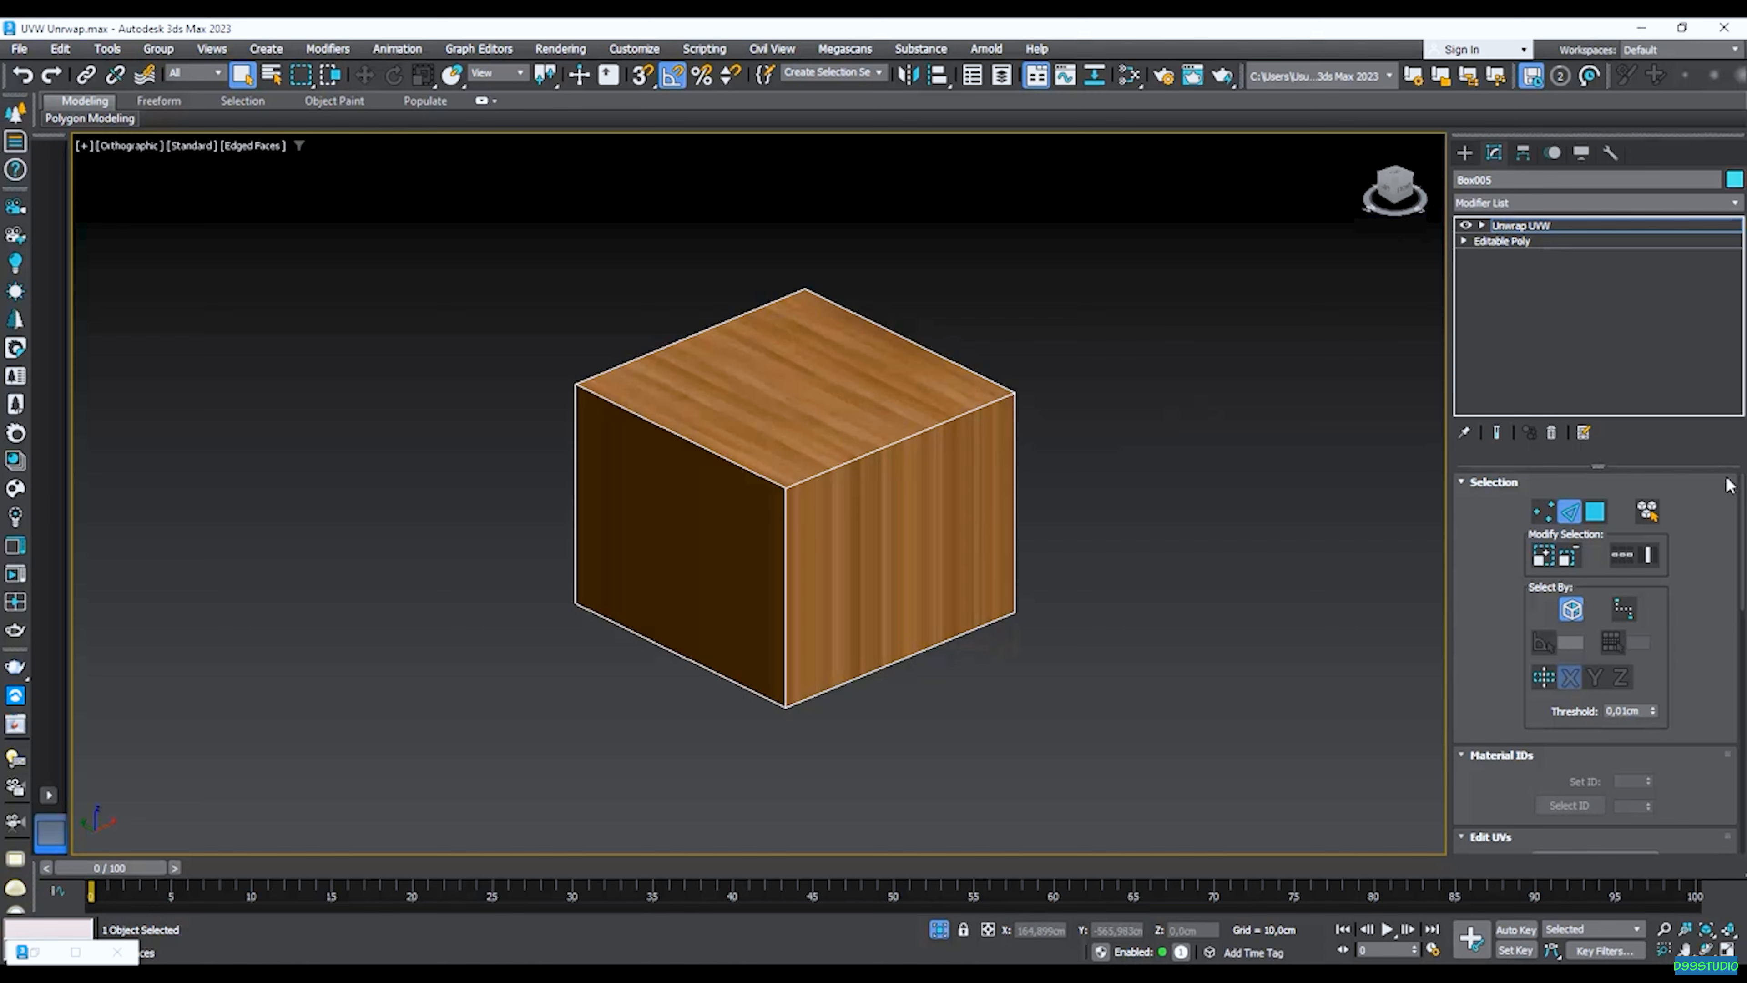
Select two neighbouring vertical edges and two opposite top edges of the box.
{"action": "scroll", "coordinate": [784, 520], "scroll_direction": "up", "scroll_amount": 4}
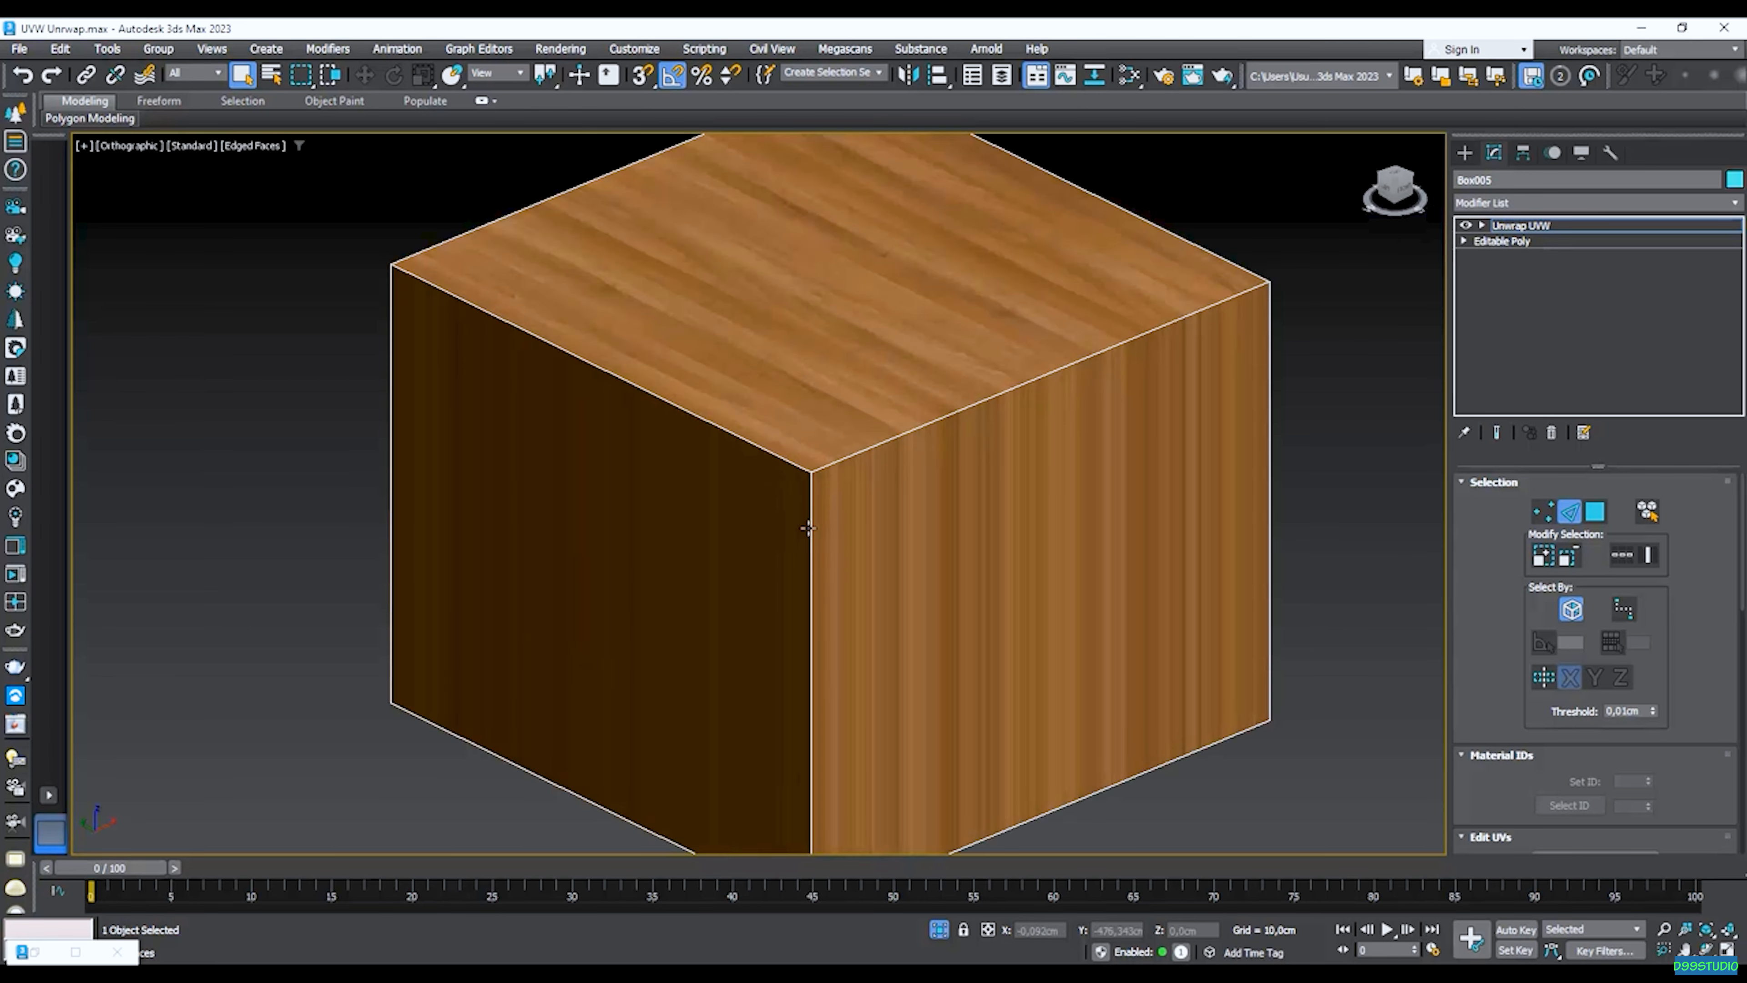
{"action": "middle_click_drag", "start_coordinate": [809, 527], "coordinate": [860, 485]}
{"action": "left_click", "coordinate": [861, 486]}
{"action": "left_click", "coordinate": [836, 411], "text": "ctrl"}
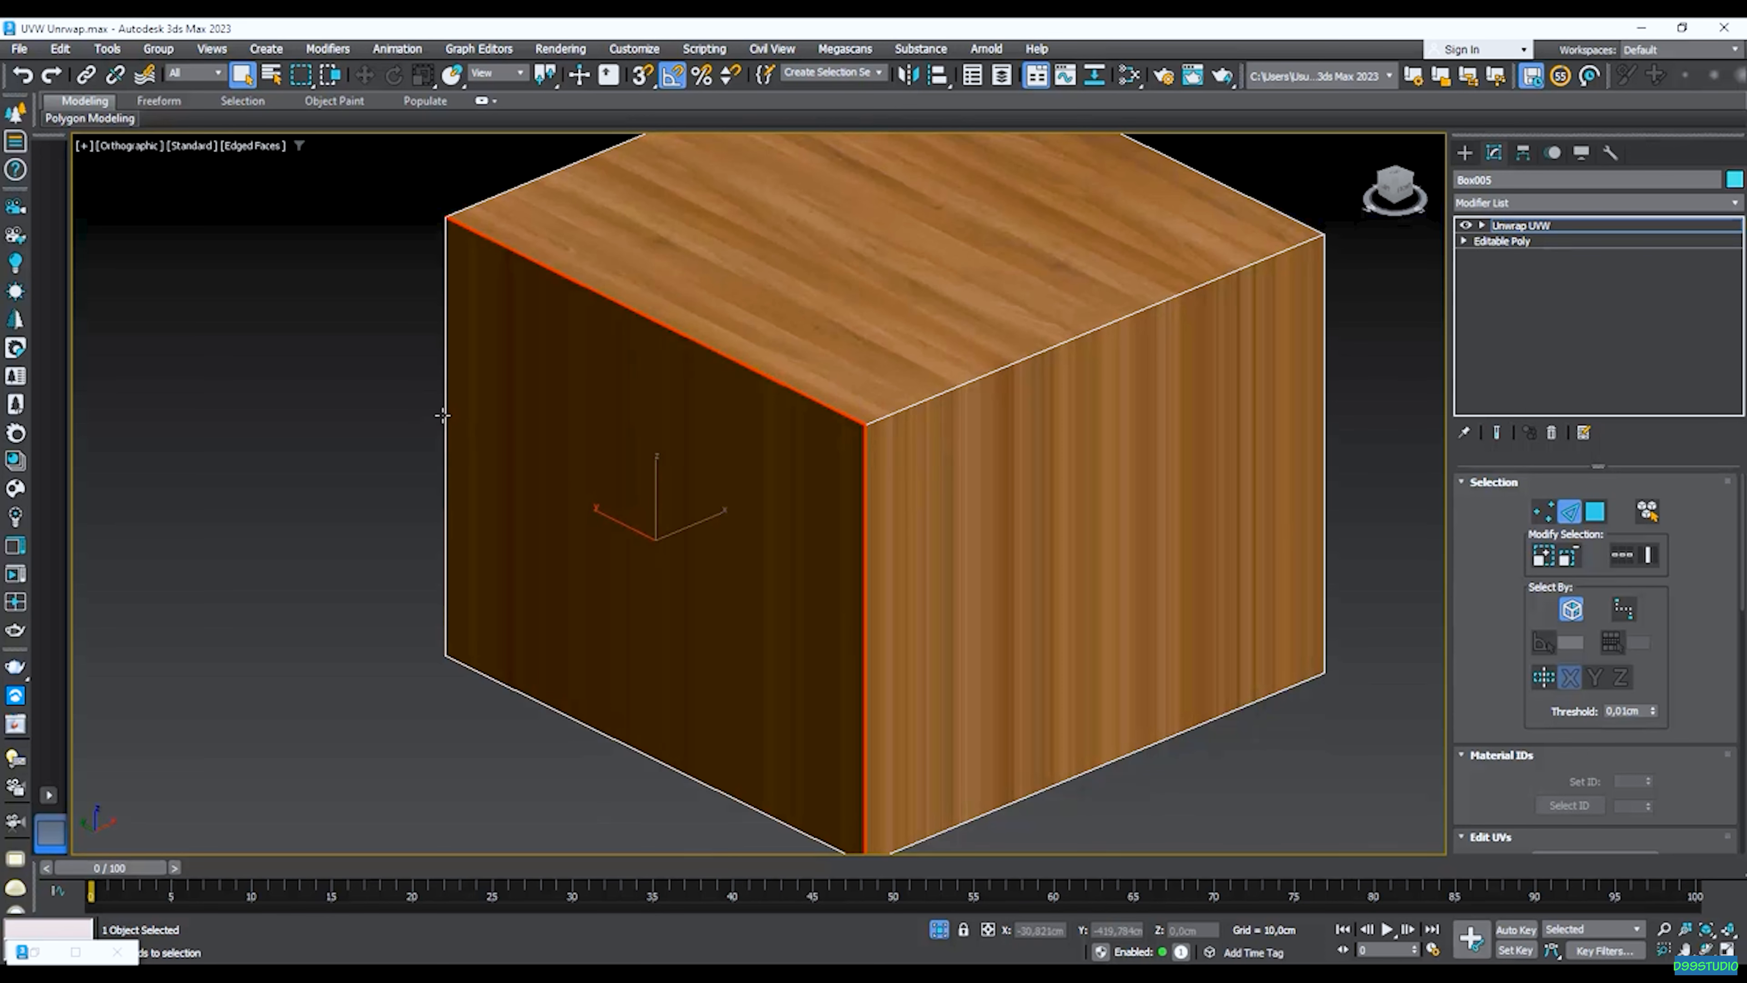
{"action": "middle_click_drag", "start_coordinate": [956, 559], "coordinate": [954, 455], "text": "alt"}
{"action": "scroll", "coordinate": [876, 540], "scroll_direction": "down", "scroll_amount": 2}
{"action": "left_click", "coordinate": [846, 501], "text": "ctrl"}
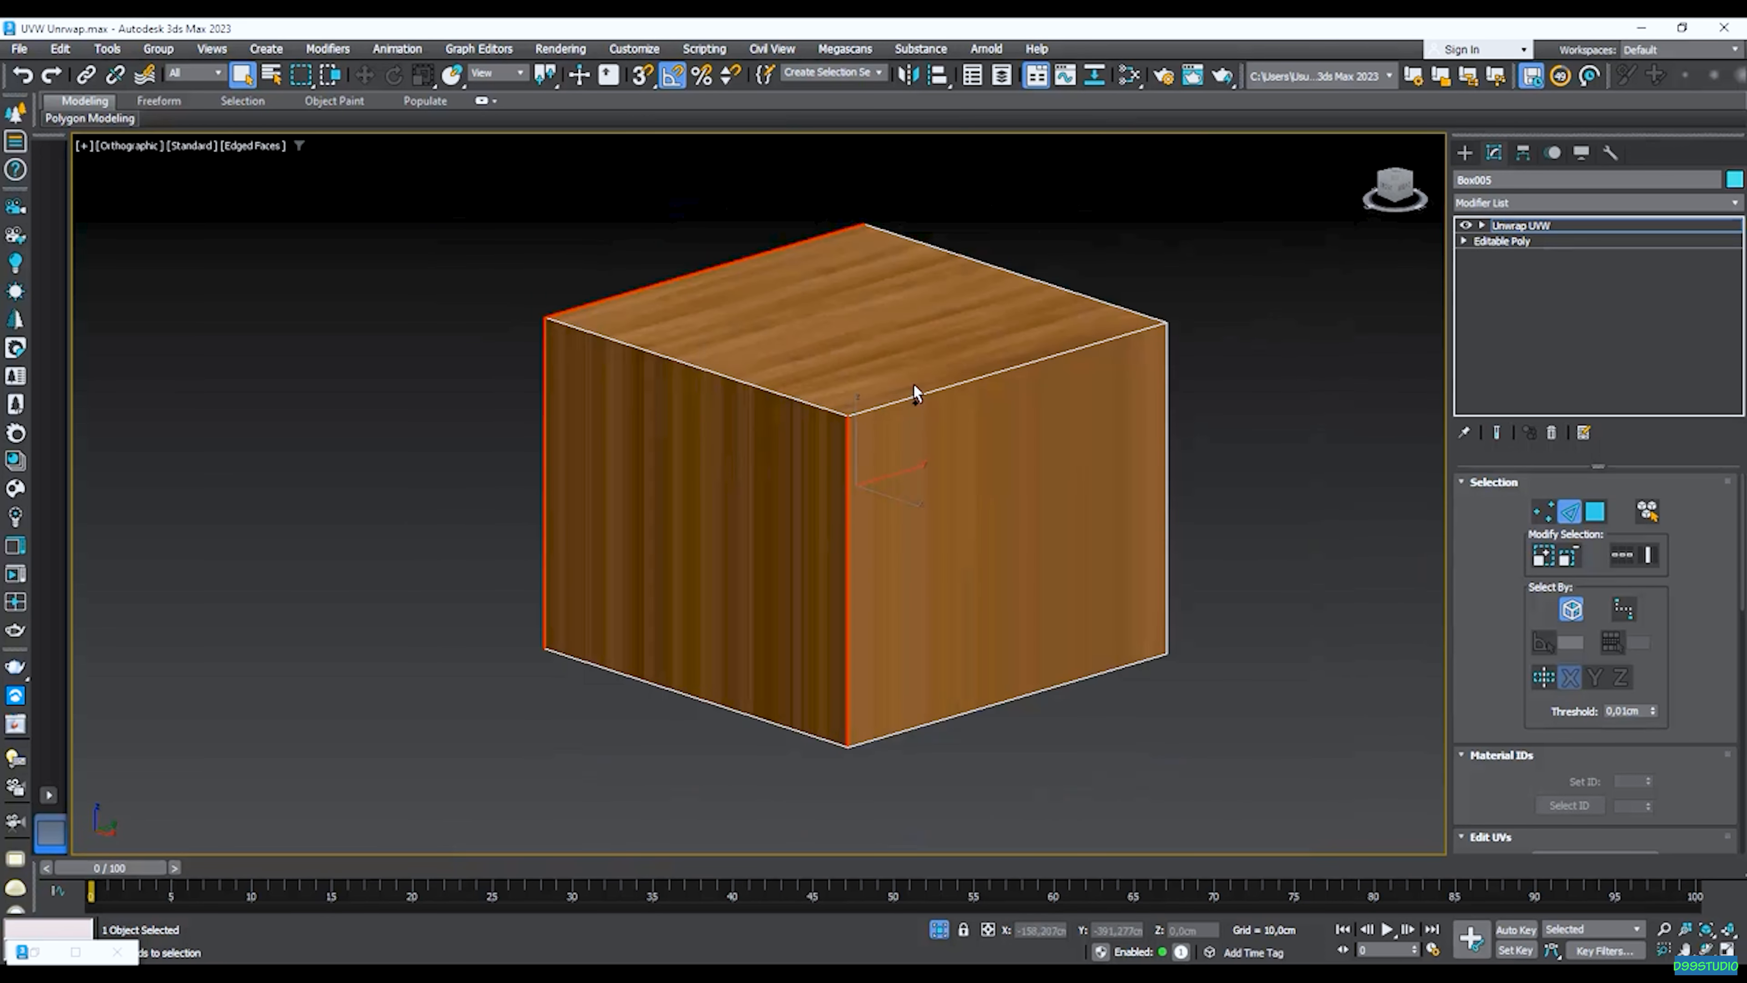
{"action": "left_click", "coordinate": [917, 391], "text": "ctrl"}
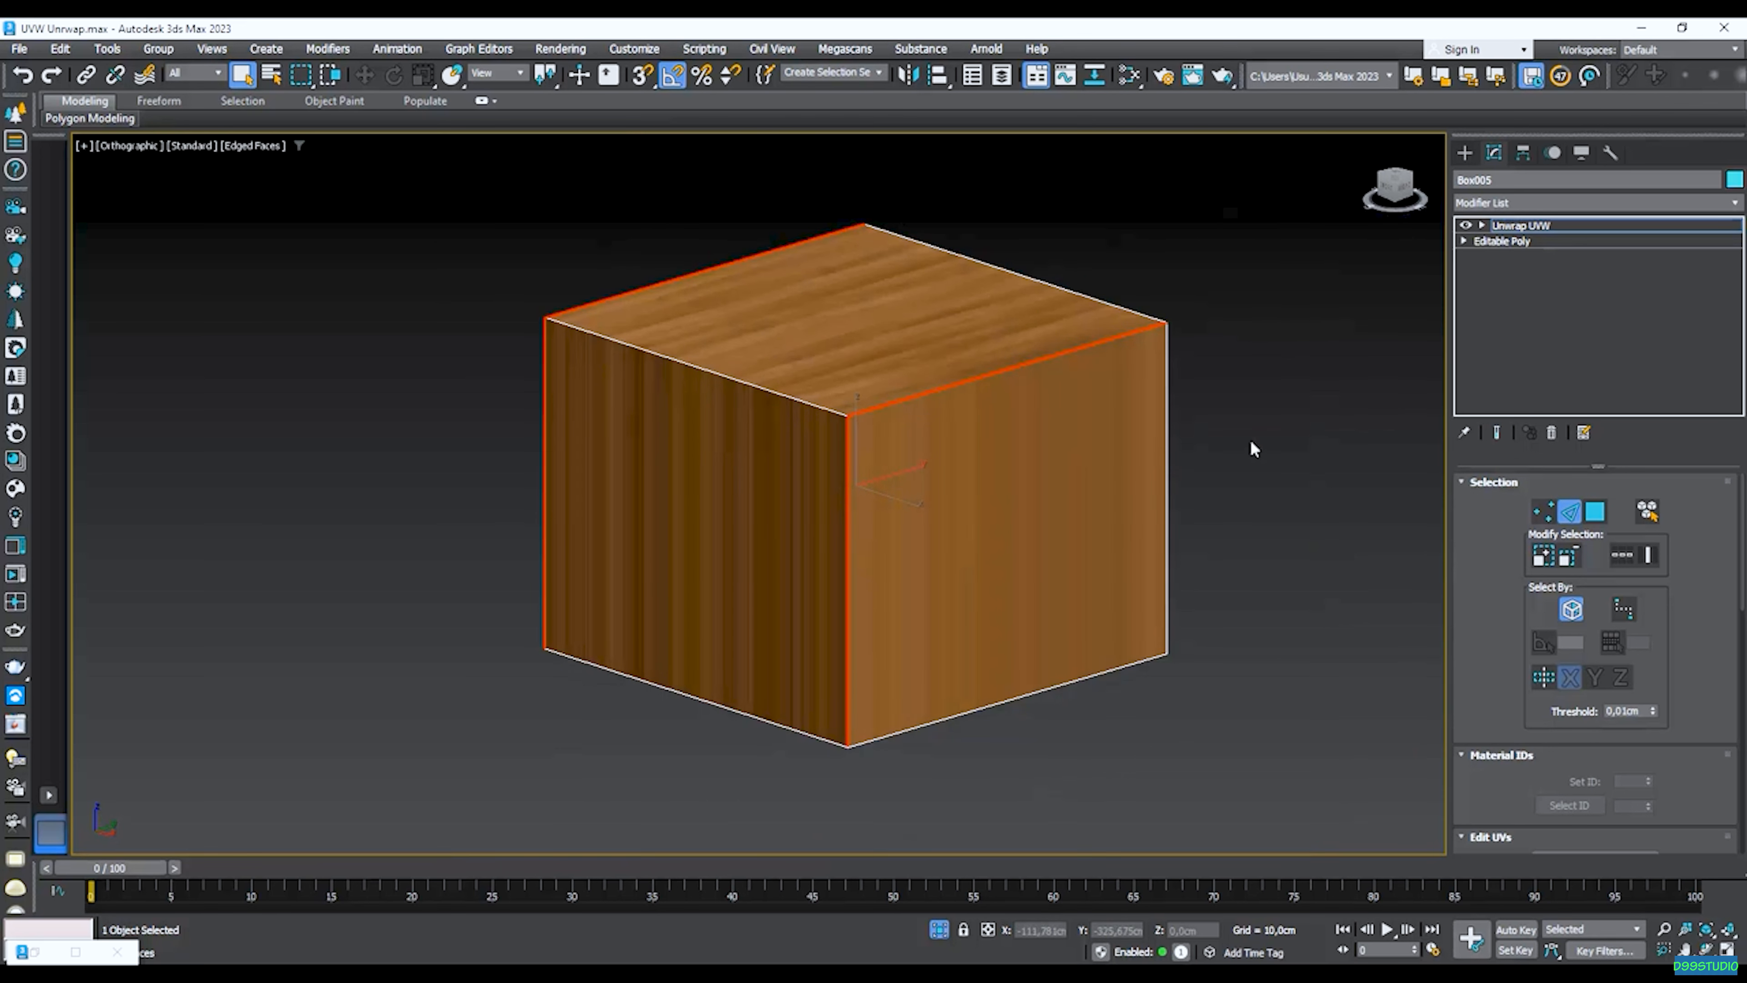
Add the box's remaining vertical and top edges to the selection, leaving out the four bottom edges.
{"action": "middle_click_drag", "start_coordinate": [1147, 504], "coordinate": [881, 550], "text": "alt"}
{"action": "left_click", "coordinate": [884, 551], "text": "ctrl"}
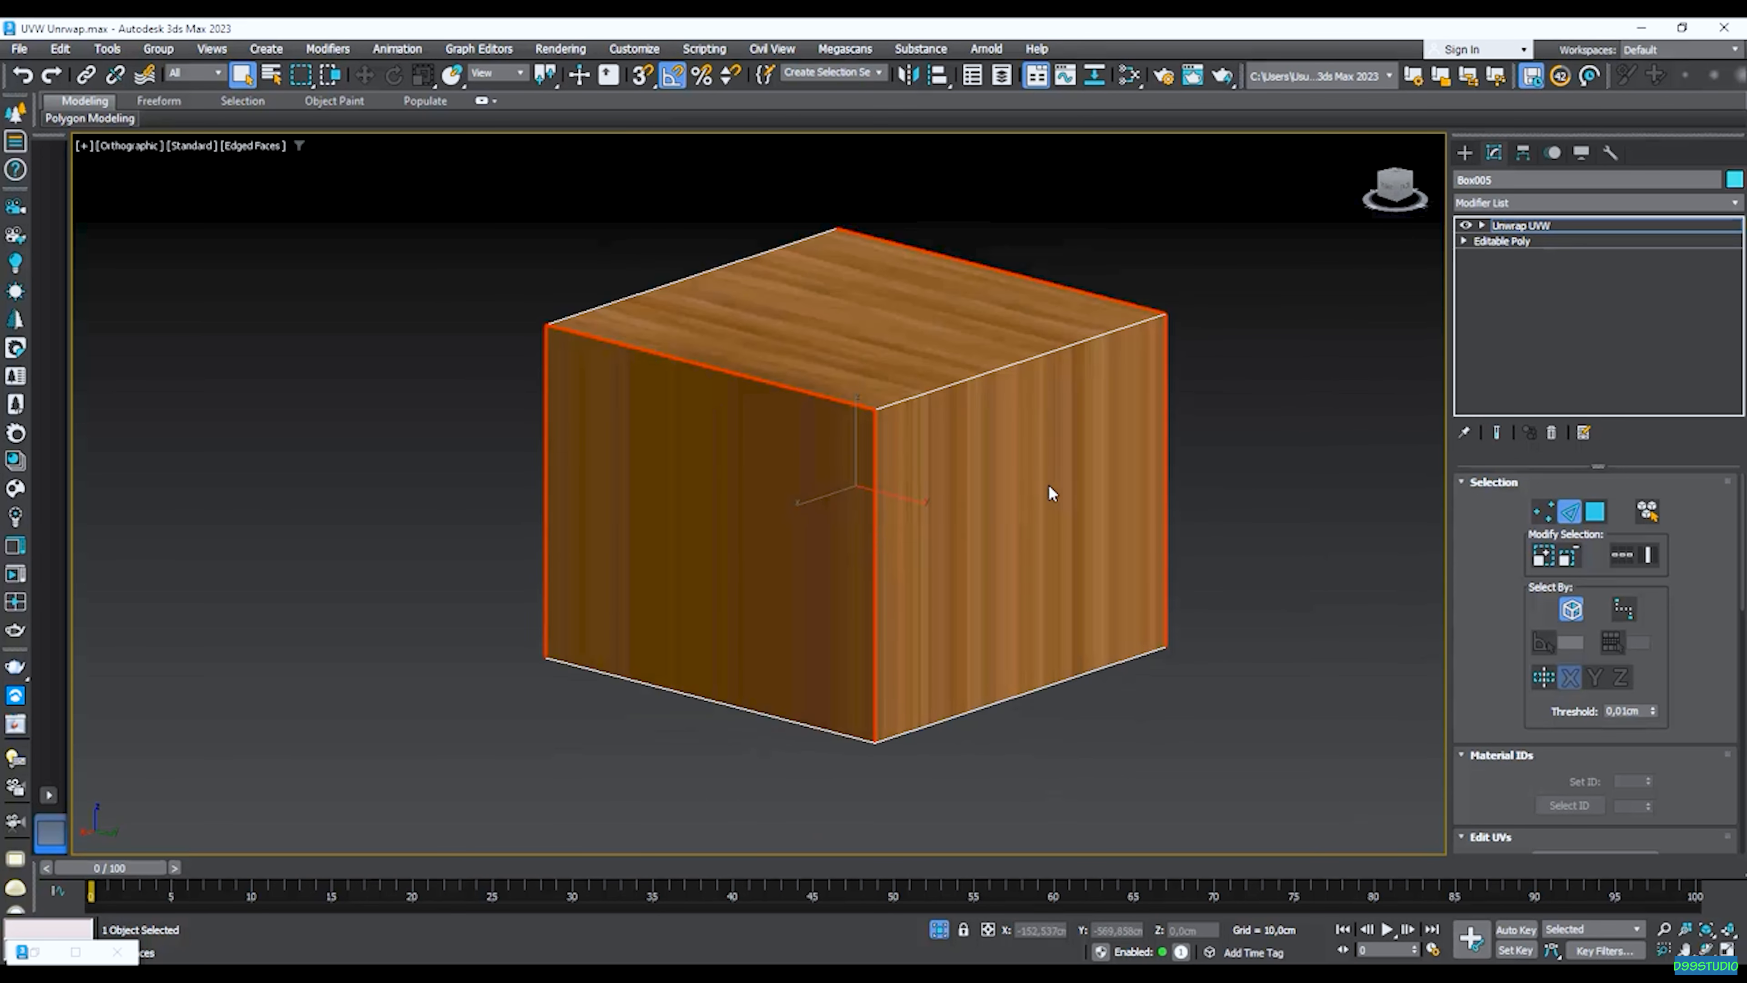
{"action": "middle_click_drag", "start_coordinate": [1038, 690], "coordinate": [1072, 301], "text": "alt"}
{"action": "left_click", "coordinate": [1072, 284], "text": "ctrl"}
{"action": "middle_click_drag", "start_coordinate": [1030, 464], "coordinate": [887, 381], "text": "alt"}
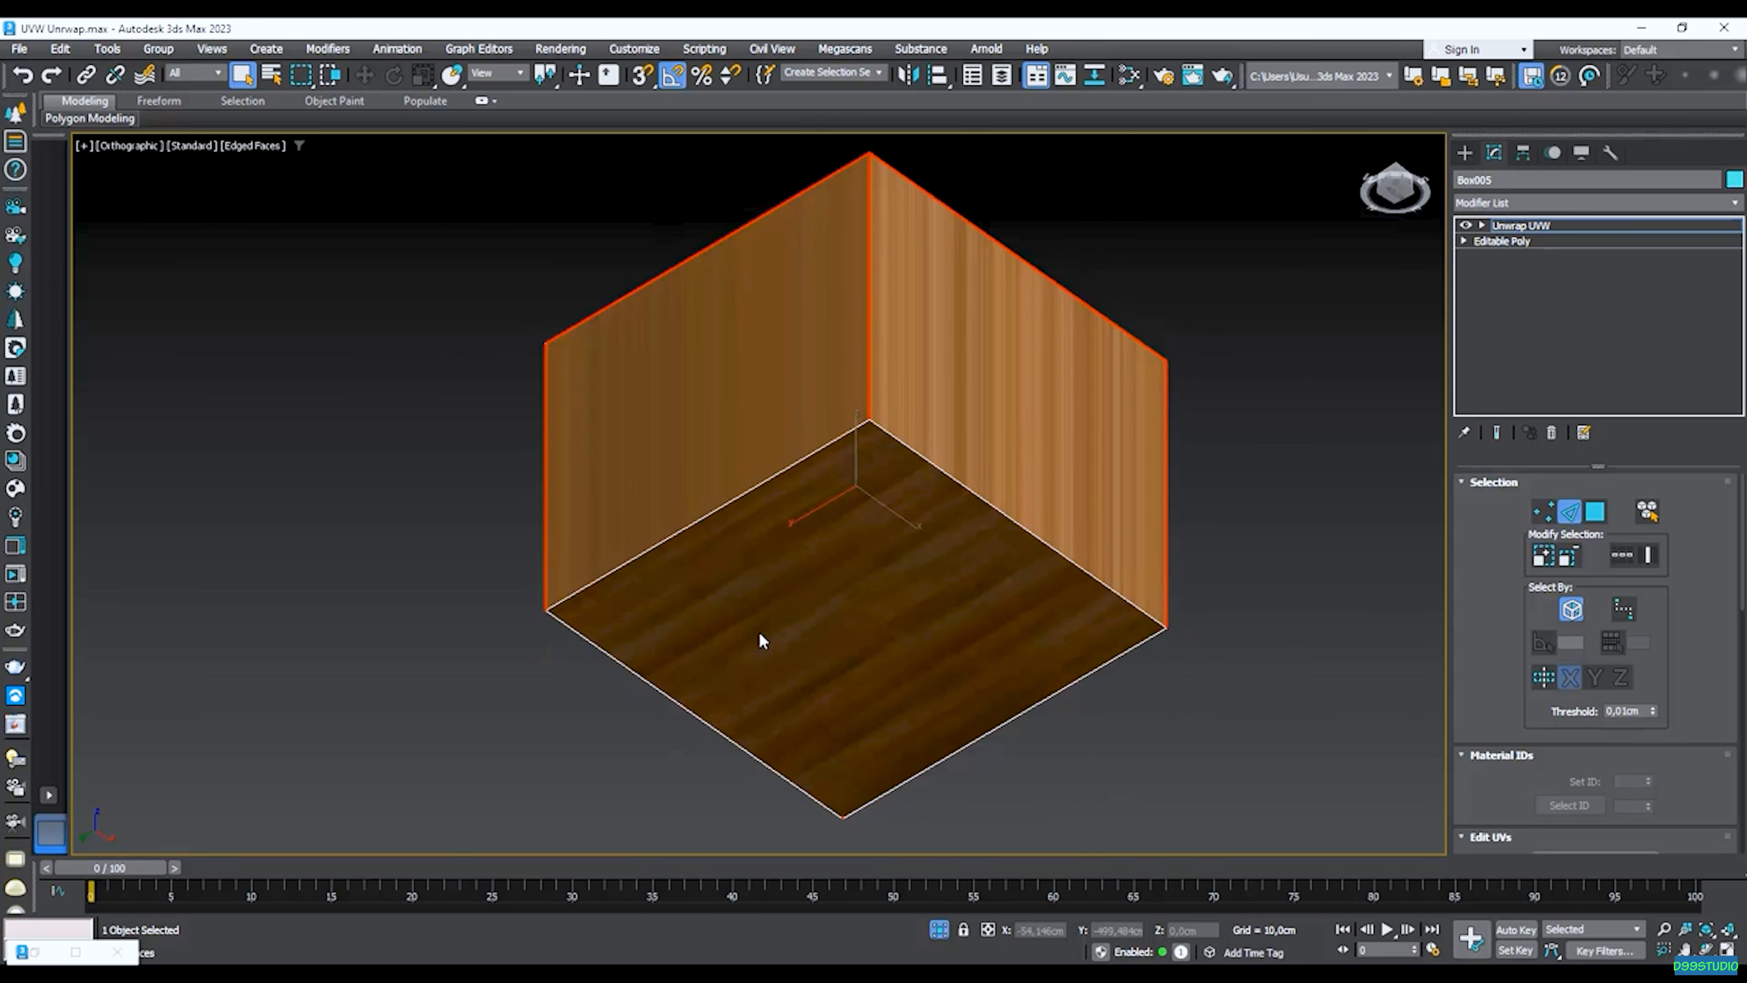
{"action": "mouse_move", "coordinate": [901, 695]}
{"action": "middle_mouse_down", "text": "alt"}
{"action": "mouse_move", "coordinate": [928, 643]}
{"action": "mouse_move", "coordinate": [1025, 617]}
{"action": "mouse_move", "coordinate": [1030, 642]}
{"action": "mouse_move", "coordinate": [950, 648]}
{"action": "mouse_move", "coordinate": [894, 679]}
{"action": "mouse_move", "coordinate": [892, 707]}
{"action": "middle_mouse_up", "text": "alt"}
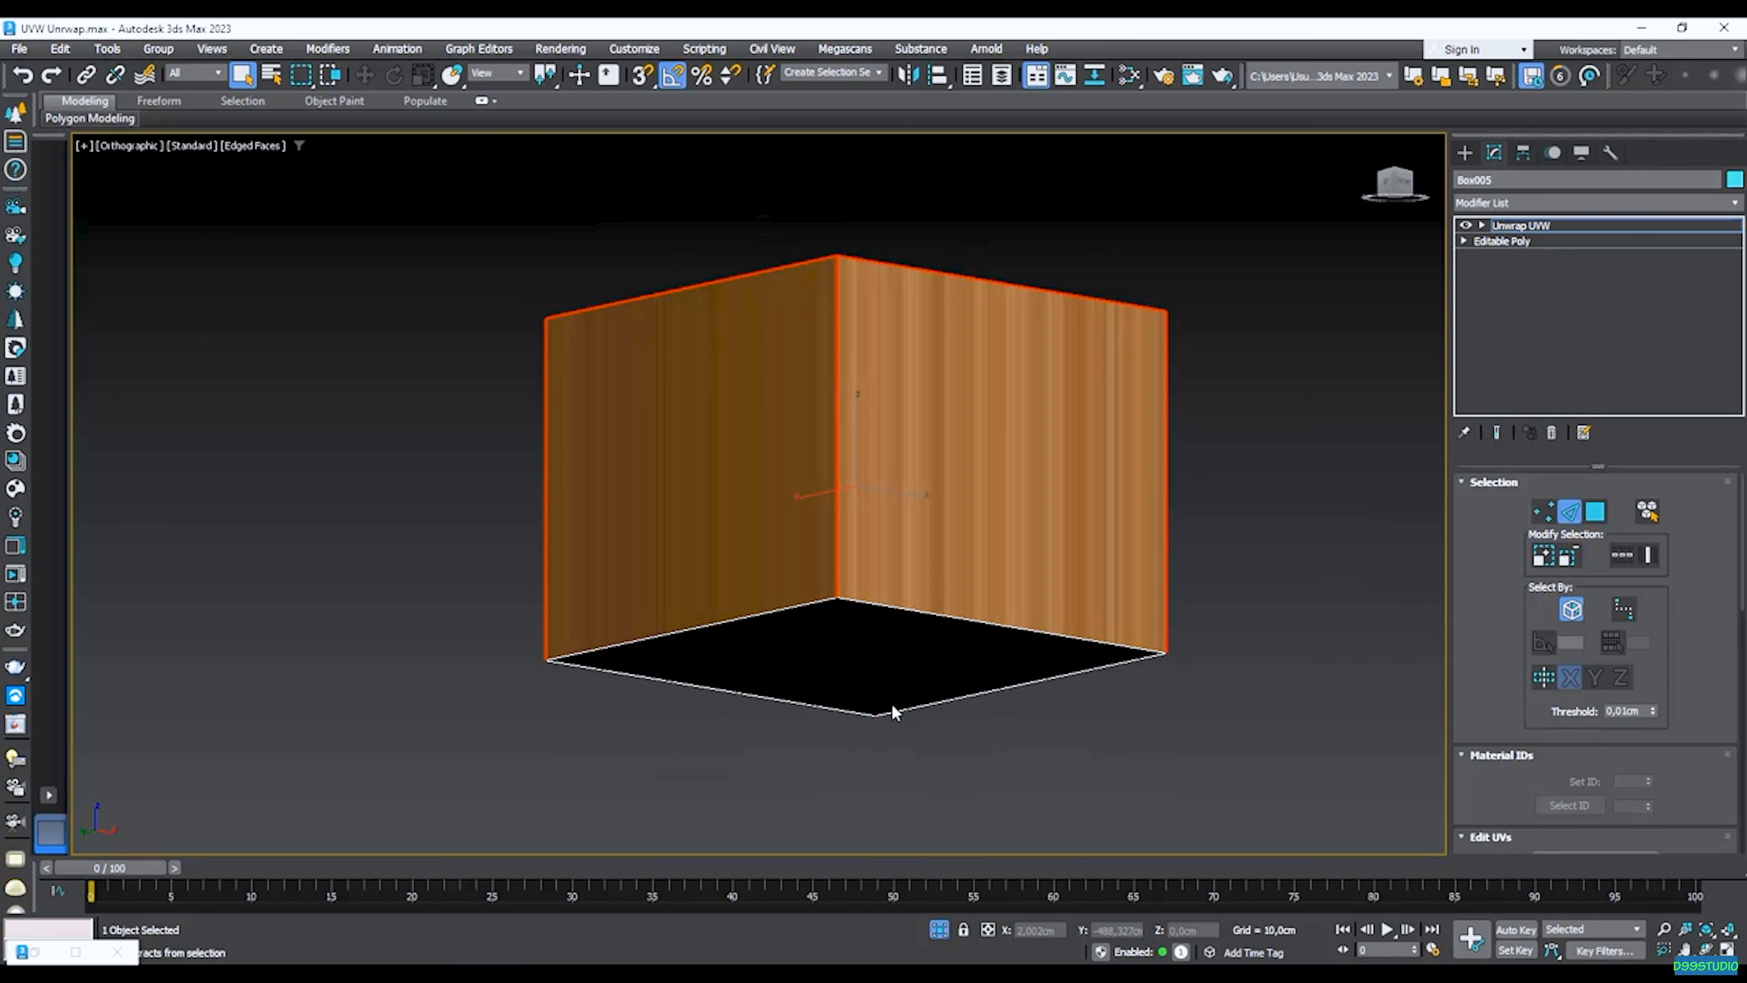
{"action": "middle_click_drag", "start_coordinate": [891, 663], "coordinate": [893, 375], "text": "alt"}
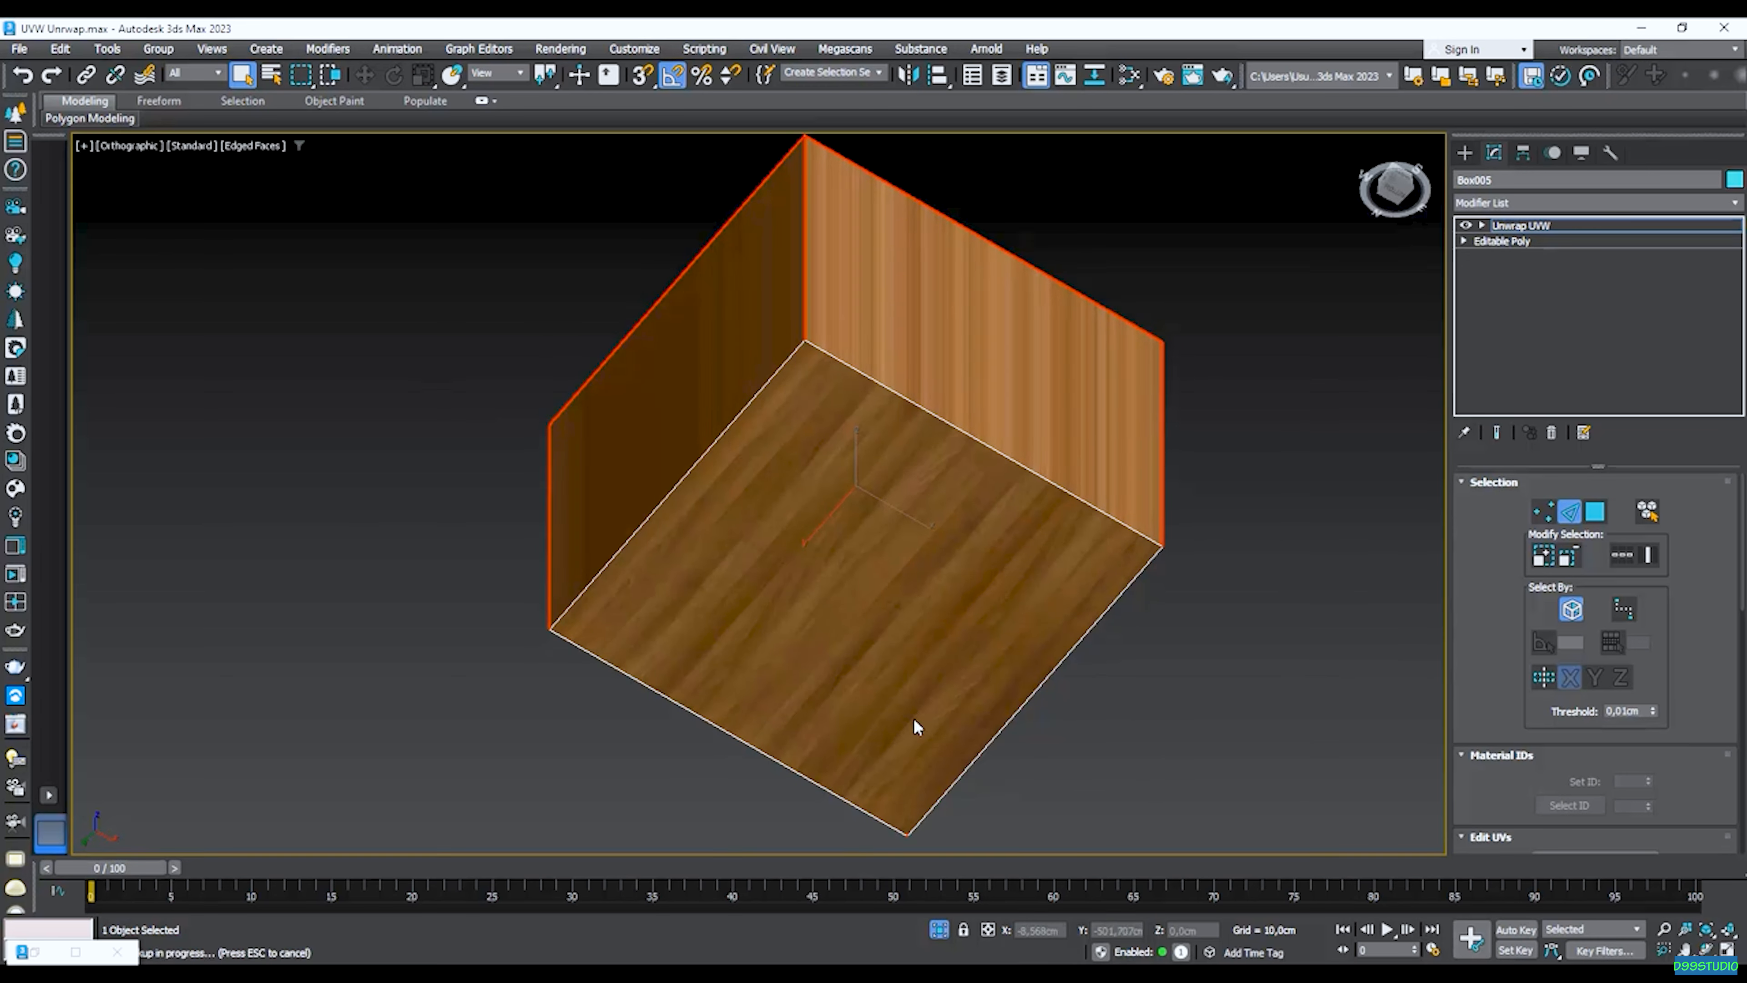
{"action": "middle_click_drag", "start_coordinate": [1018, 577], "coordinate": [769, 163], "text": "alt"}
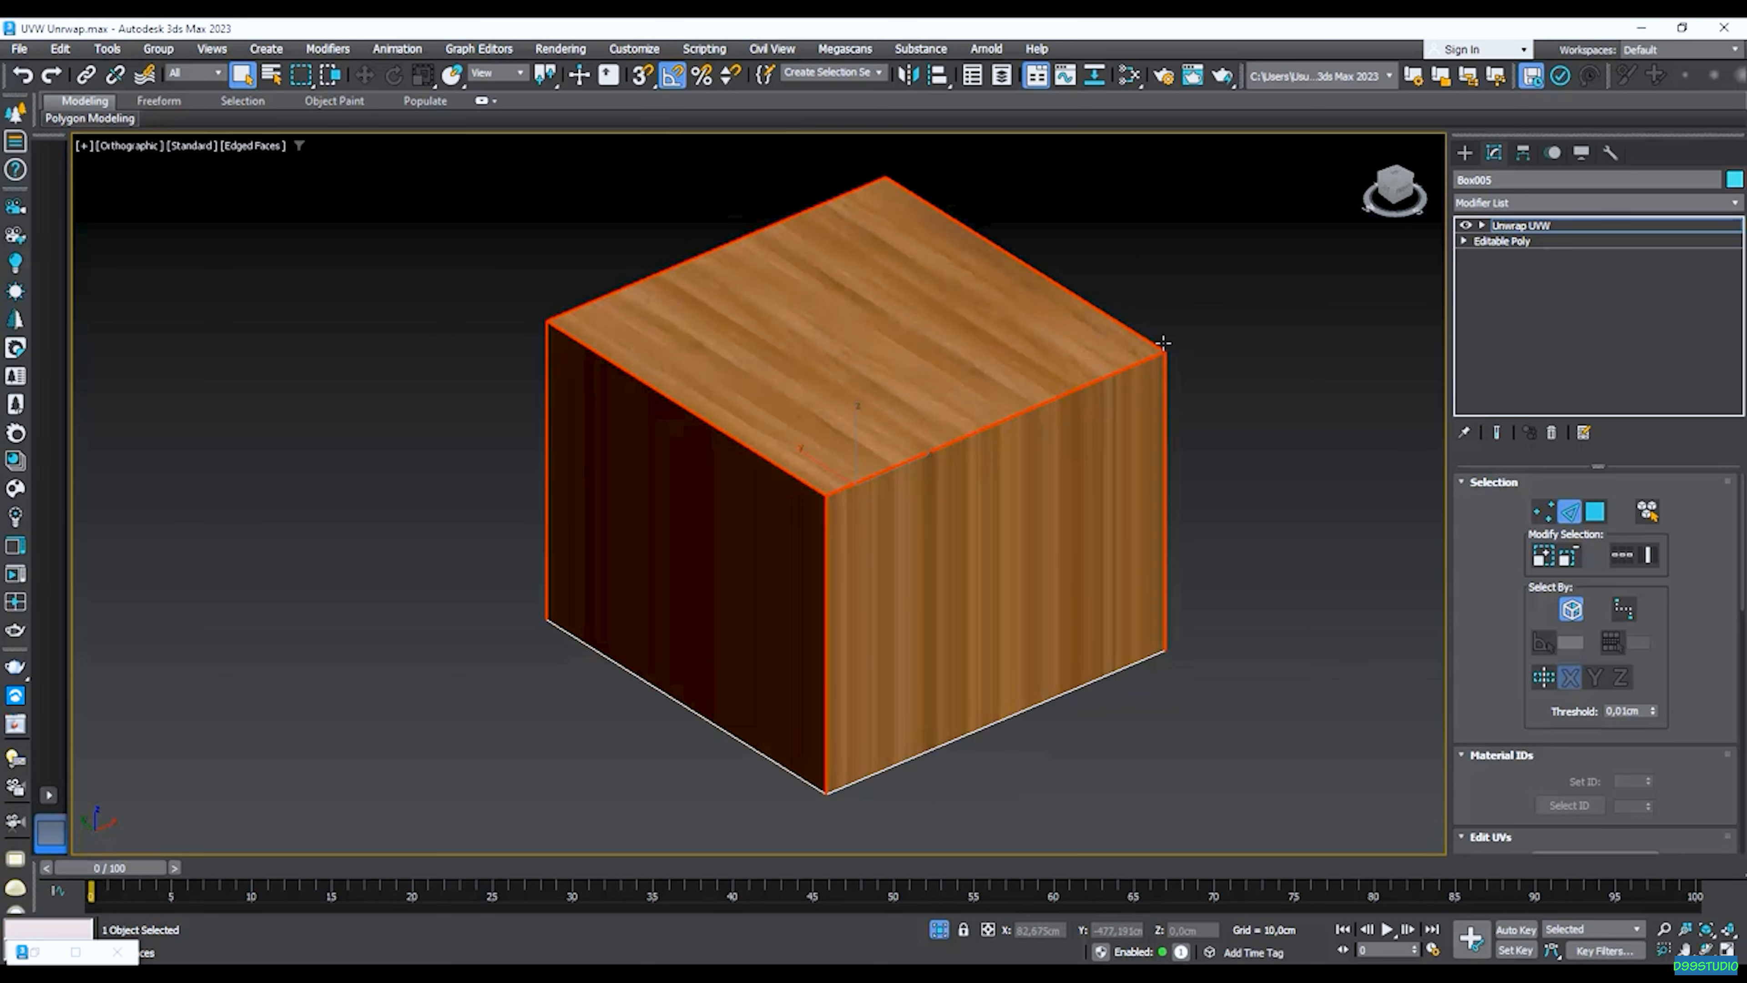
{"action": "middle_click_drag", "start_coordinate": [703, 577], "coordinate": [674, 584]}
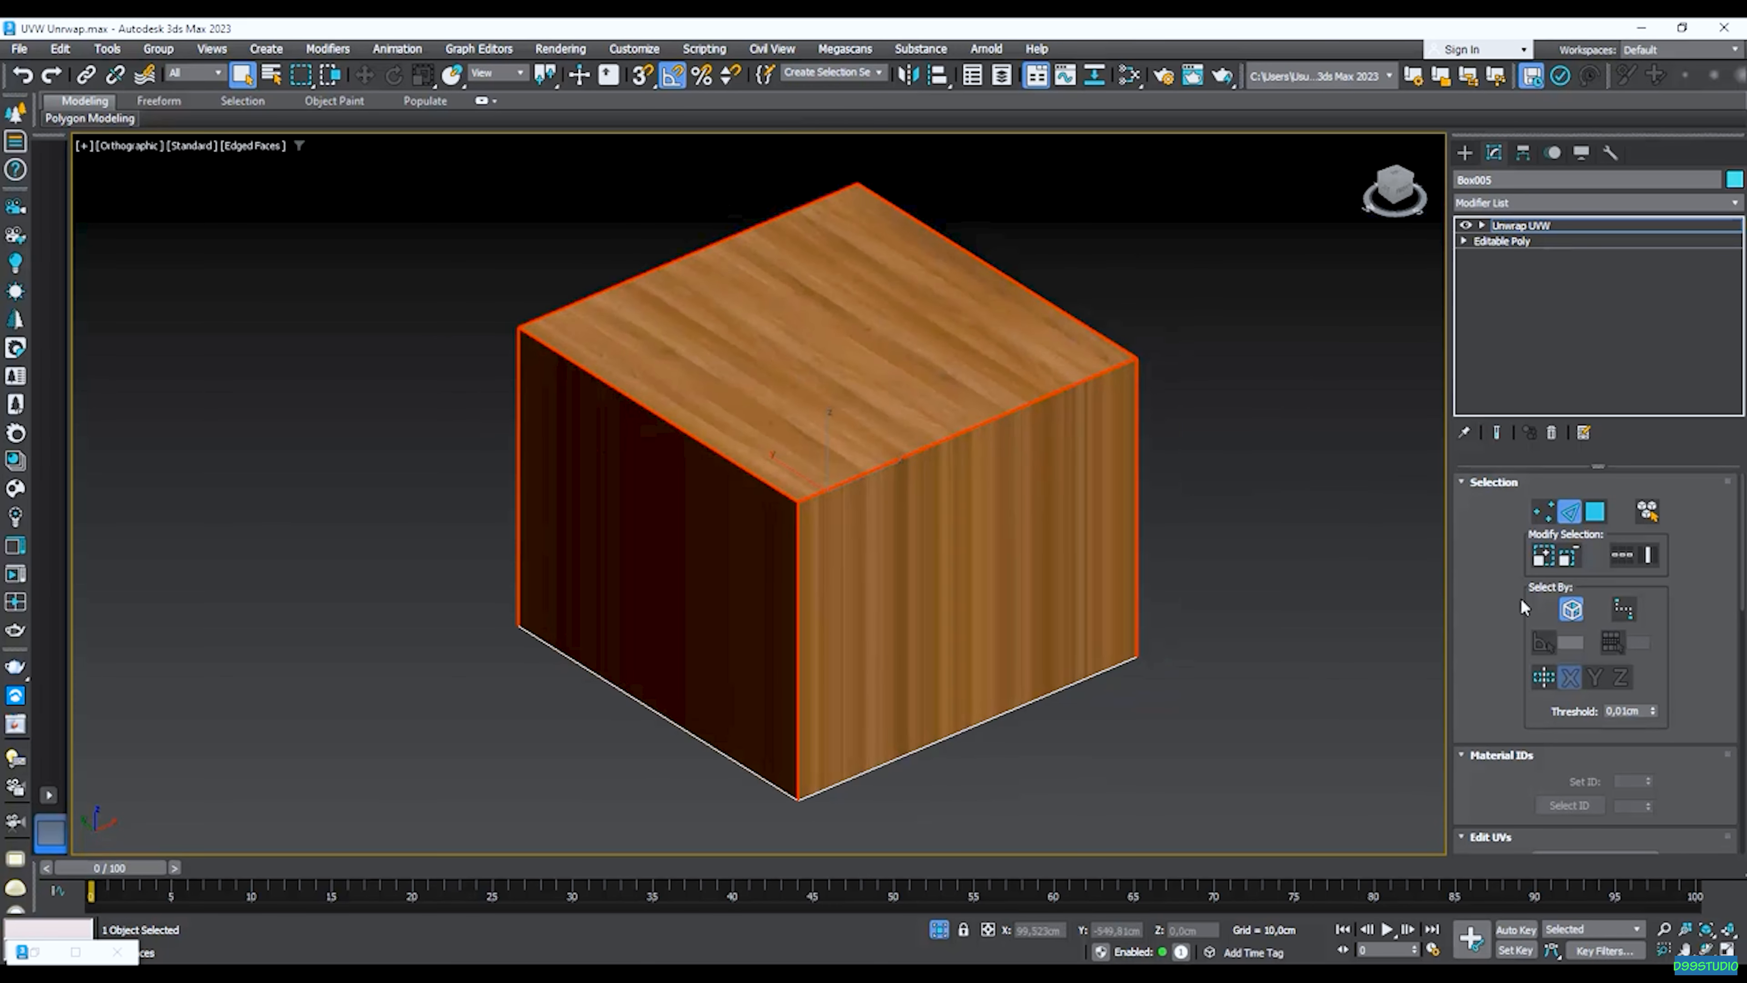
Try converting the selected vertical and top edges to peel seams, and undo the conversion.
{"action": "scroll", "coordinate": [1489, 592], "scroll_direction": "down", "scroll_amount": 4}
{"action": "scroll", "coordinate": [1493, 623], "scroll_direction": "down", "scroll_amount": 4}
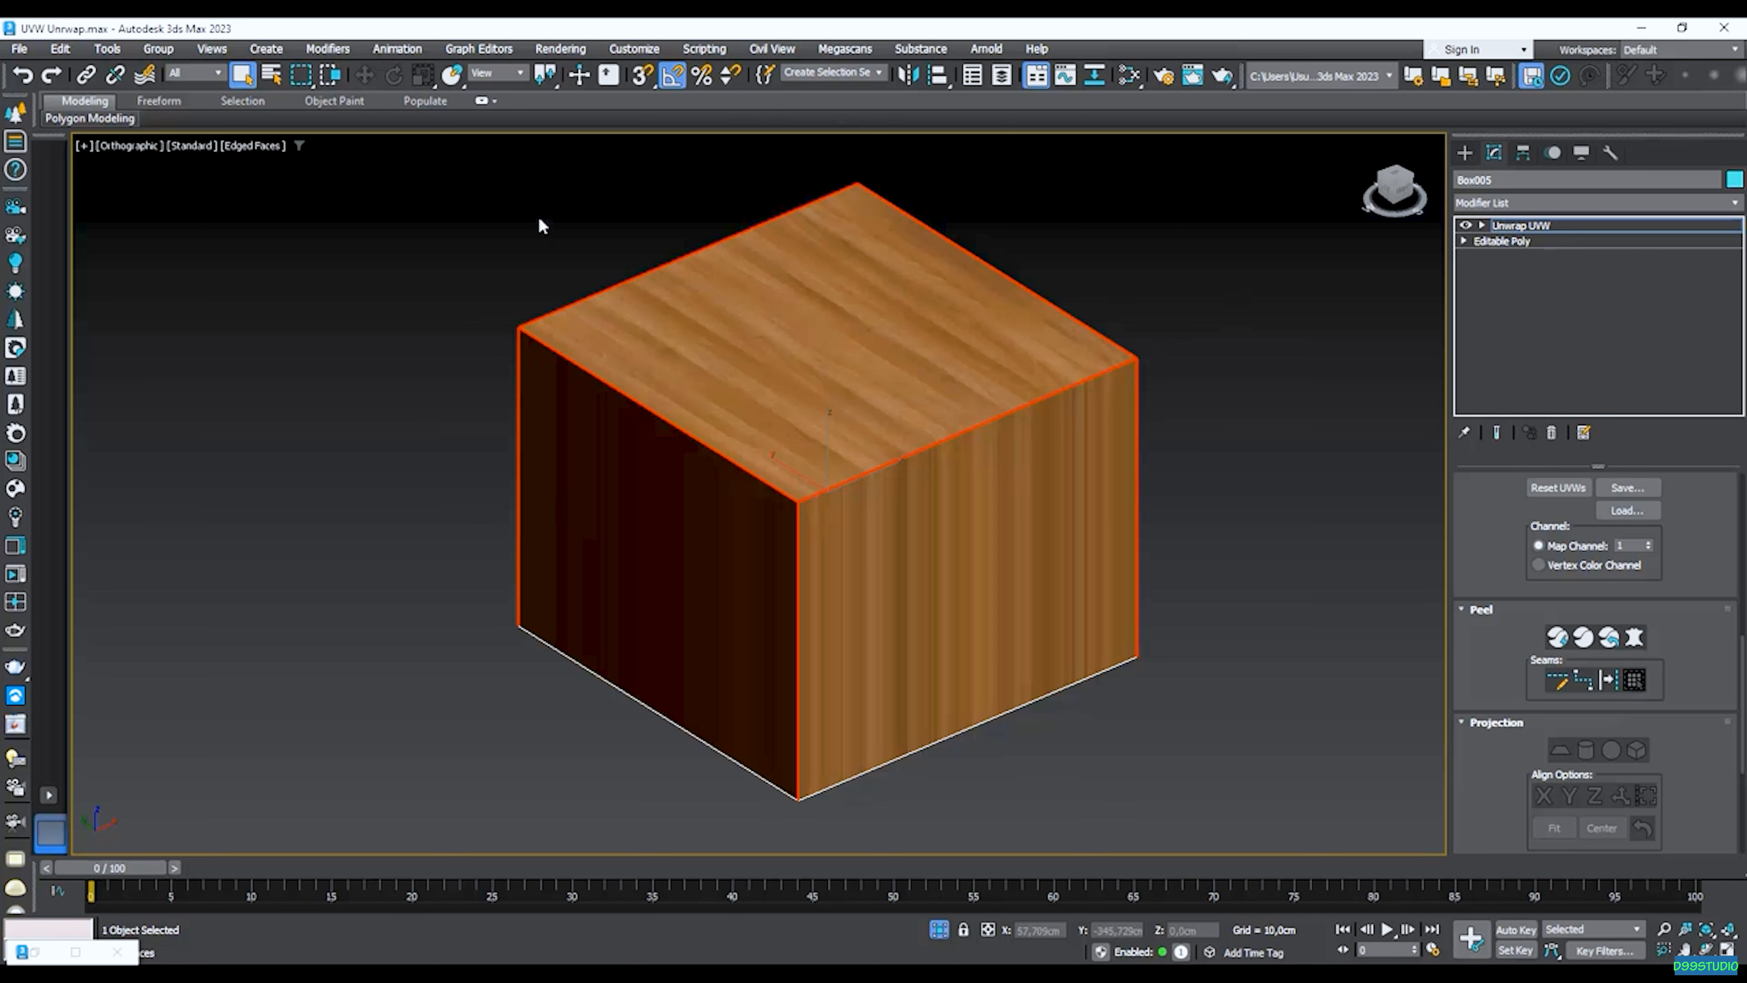
{"action": "left_click", "coordinate": [1607, 681]}
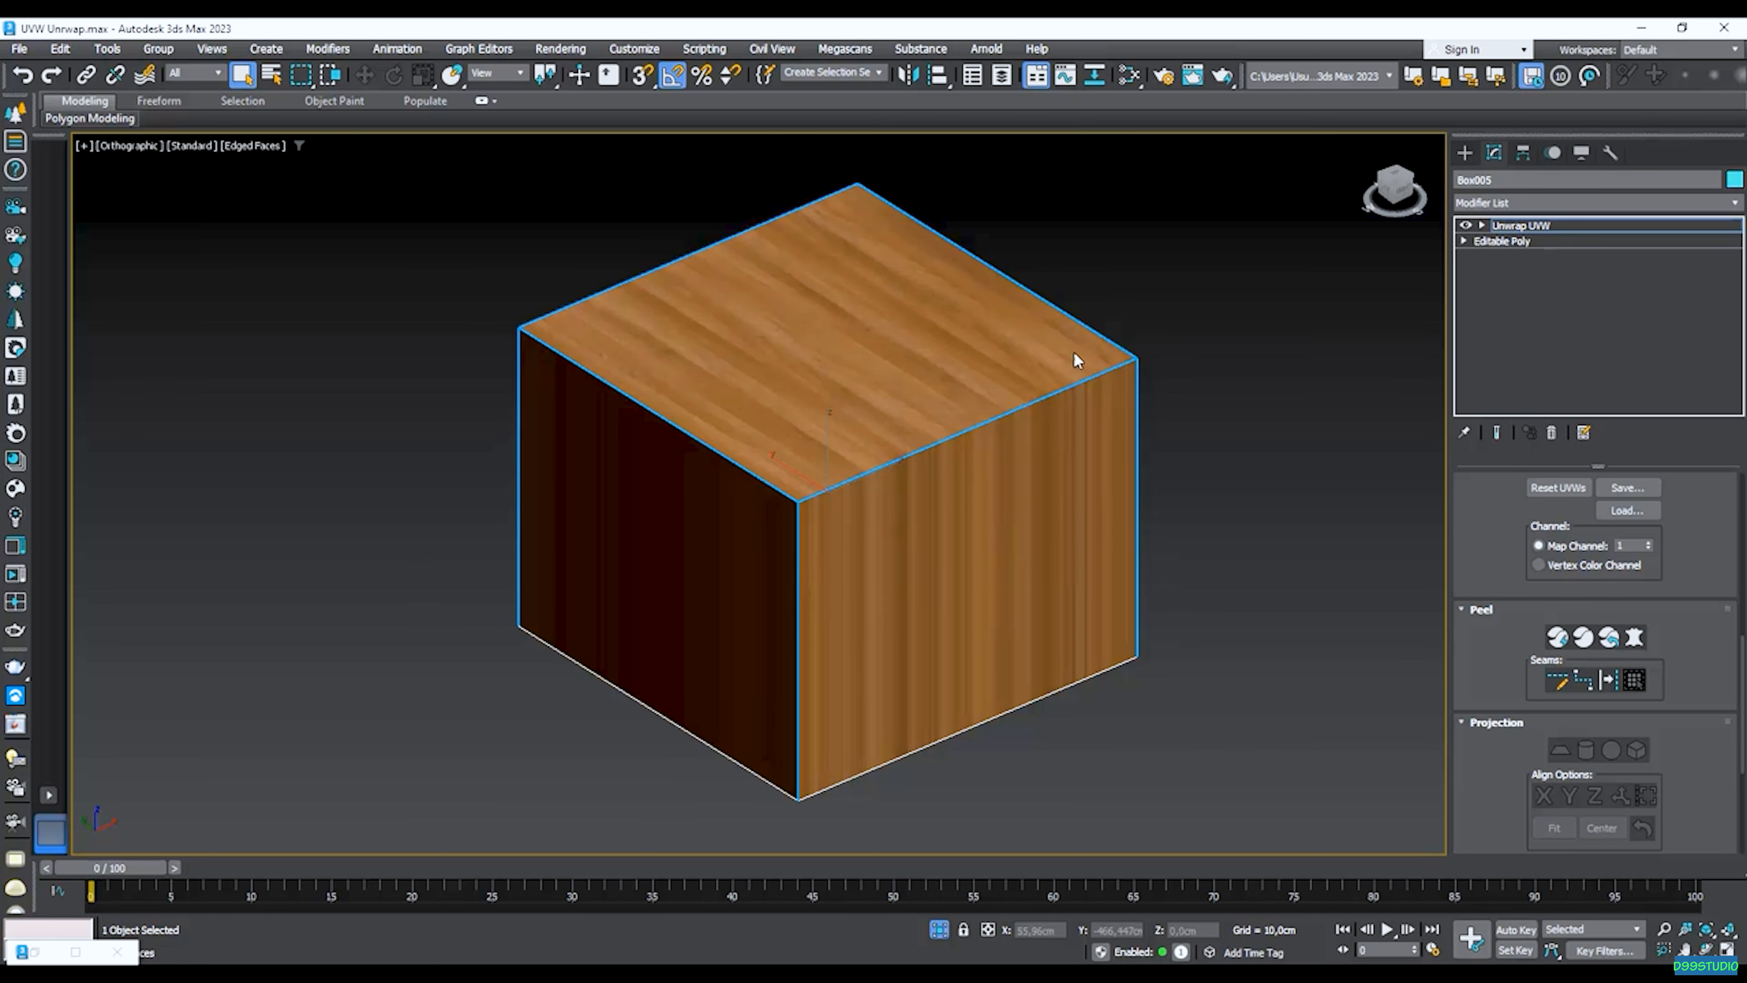
{"action": "middle_click_drag", "start_coordinate": [974, 460], "coordinate": [832, 356], "text": "alt"}
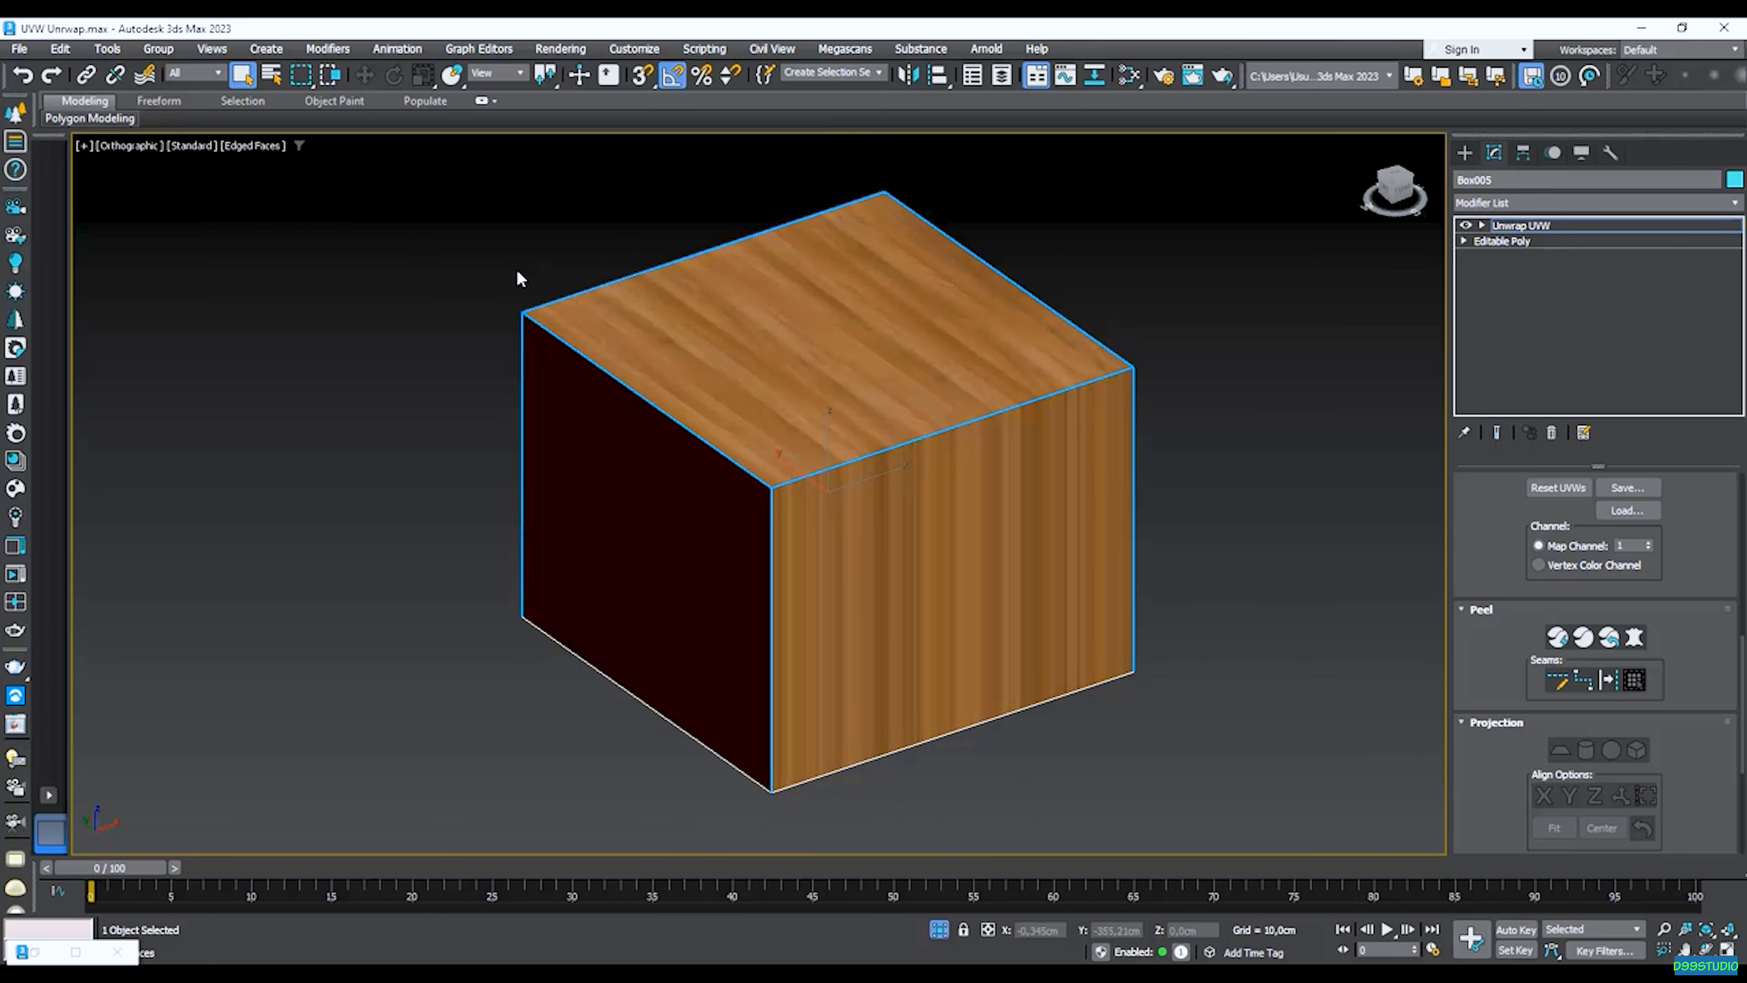
{"action": "key", "text": "ctrl+z"}
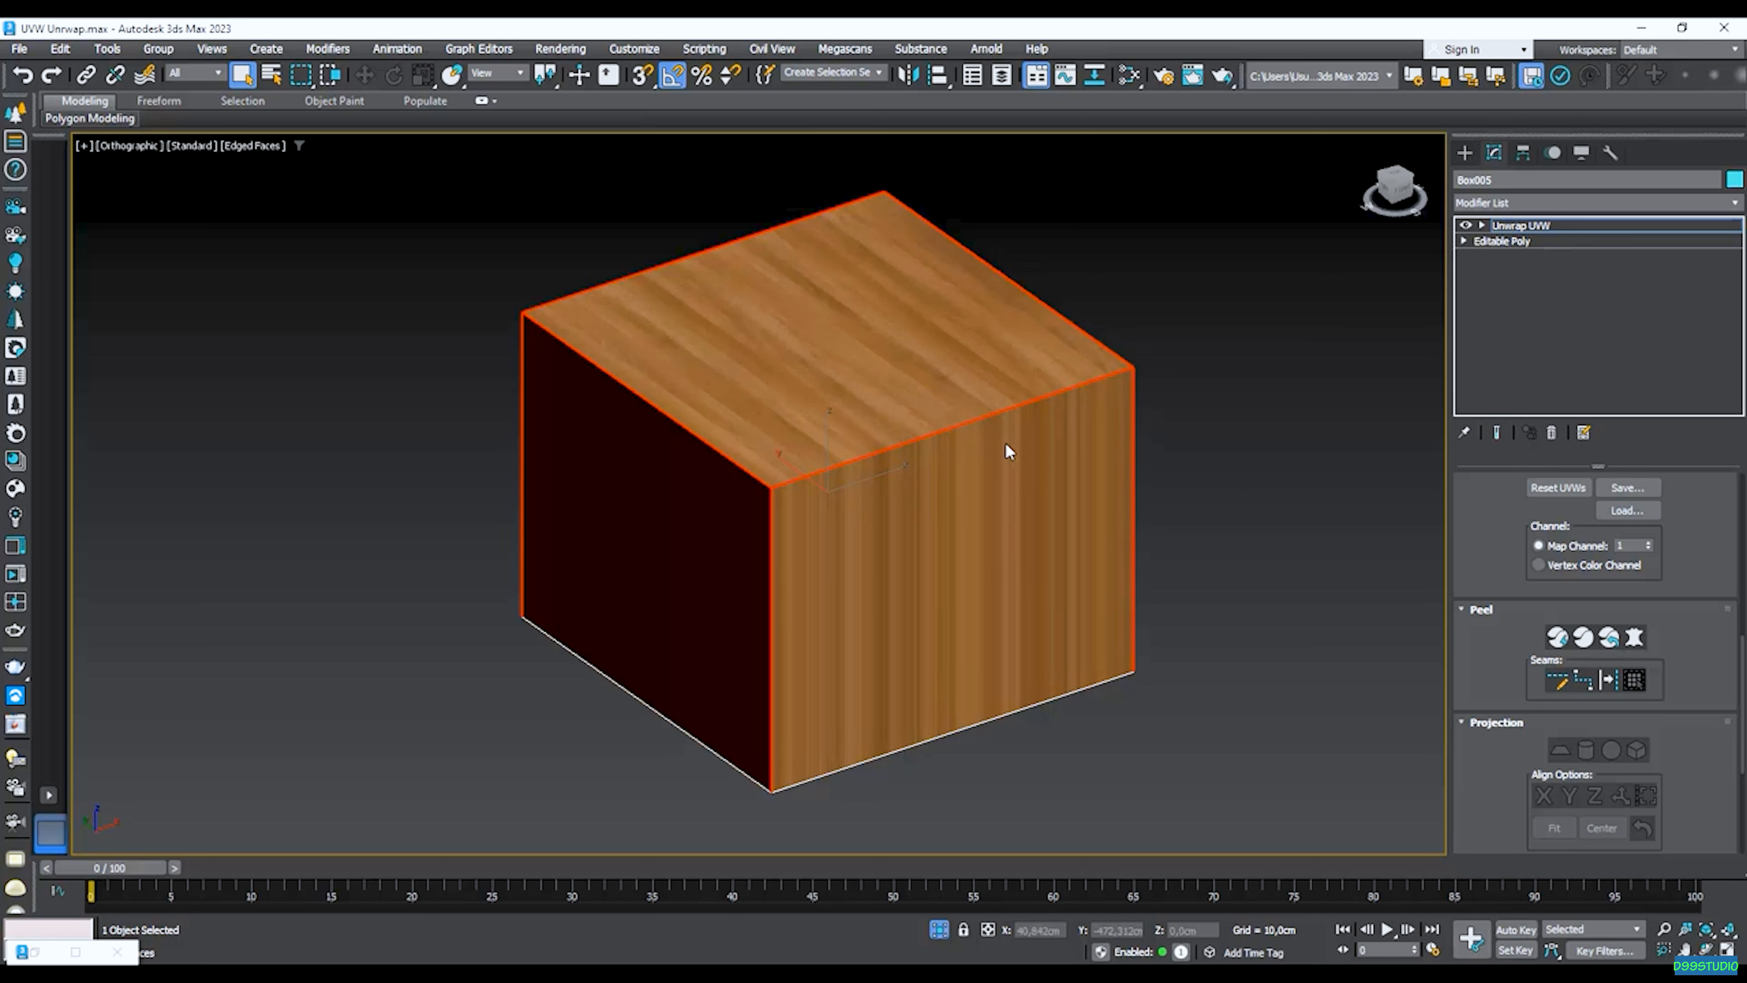
Remove the top edge above the lighter front face from the edge selection.
{"action": "left_click", "coordinate": [994, 415]}
{"action": "middle_click_drag", "start_coordinate": [945, 490], "coordinate": [977, 490], "text": "alt"}
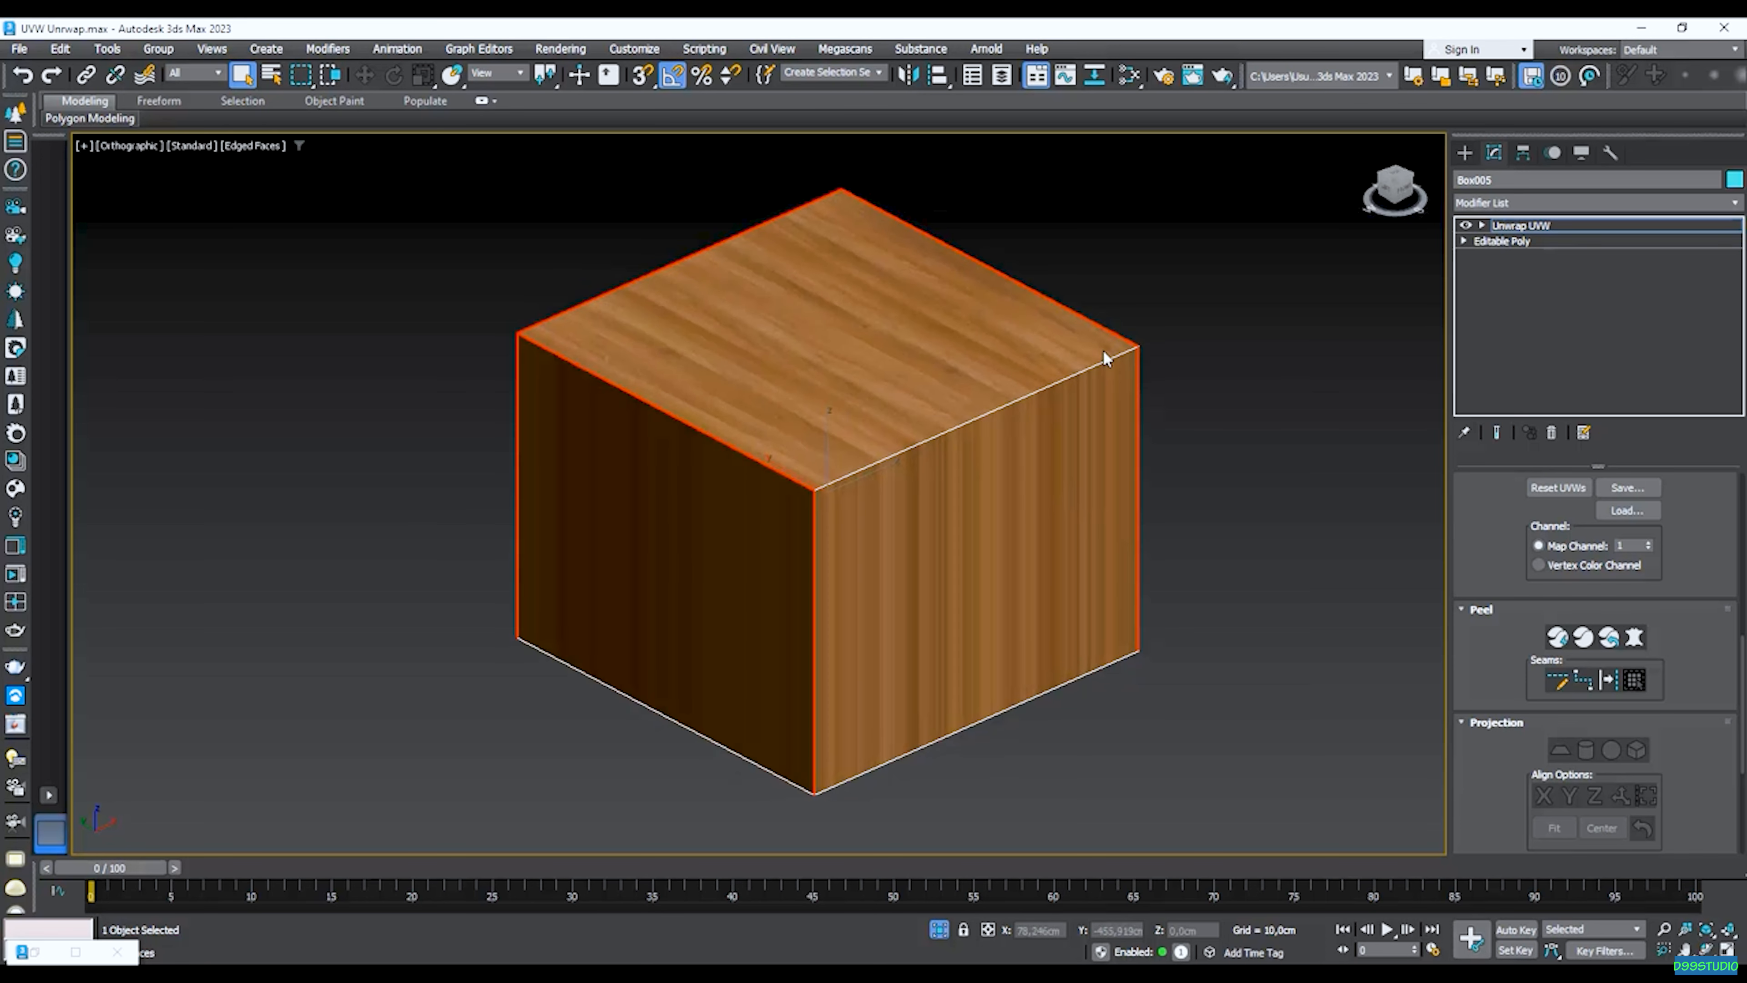
Convert the selected edges to peel seams and quick-peel the box into a flat UV layout.
{"action": "left_click", "coordinate": [1610, 681]}
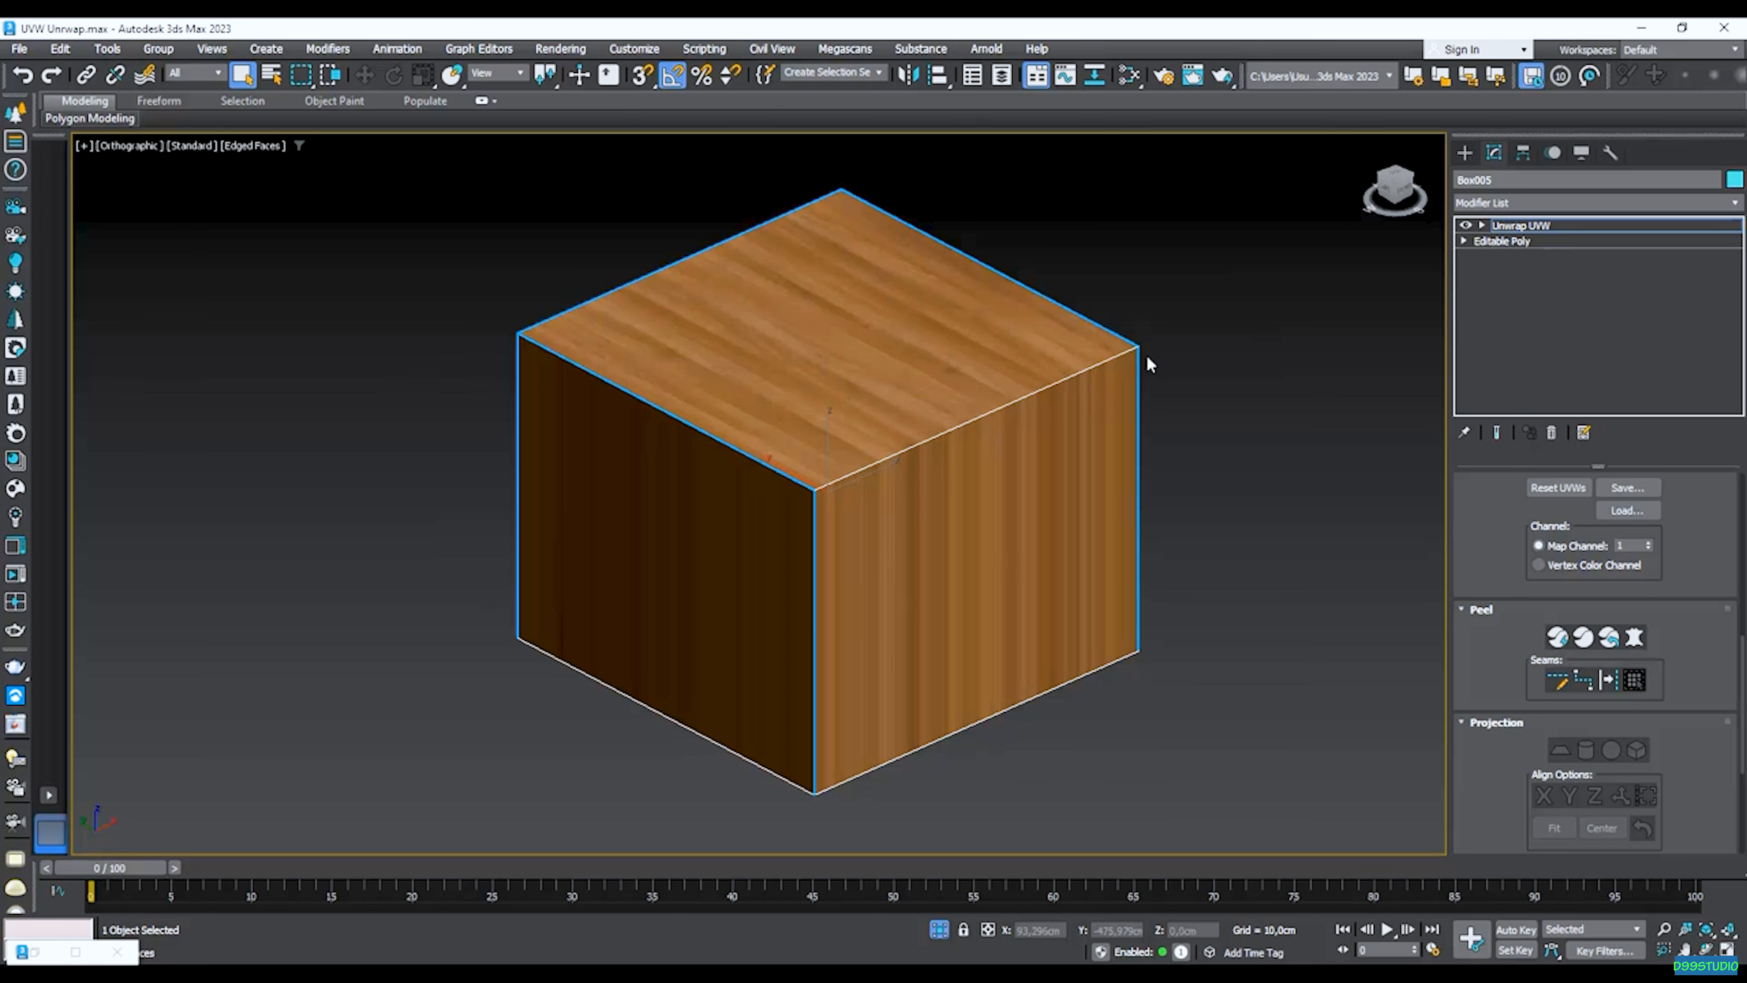
{"action": "left_click", "coordinate": [1557, 640]}
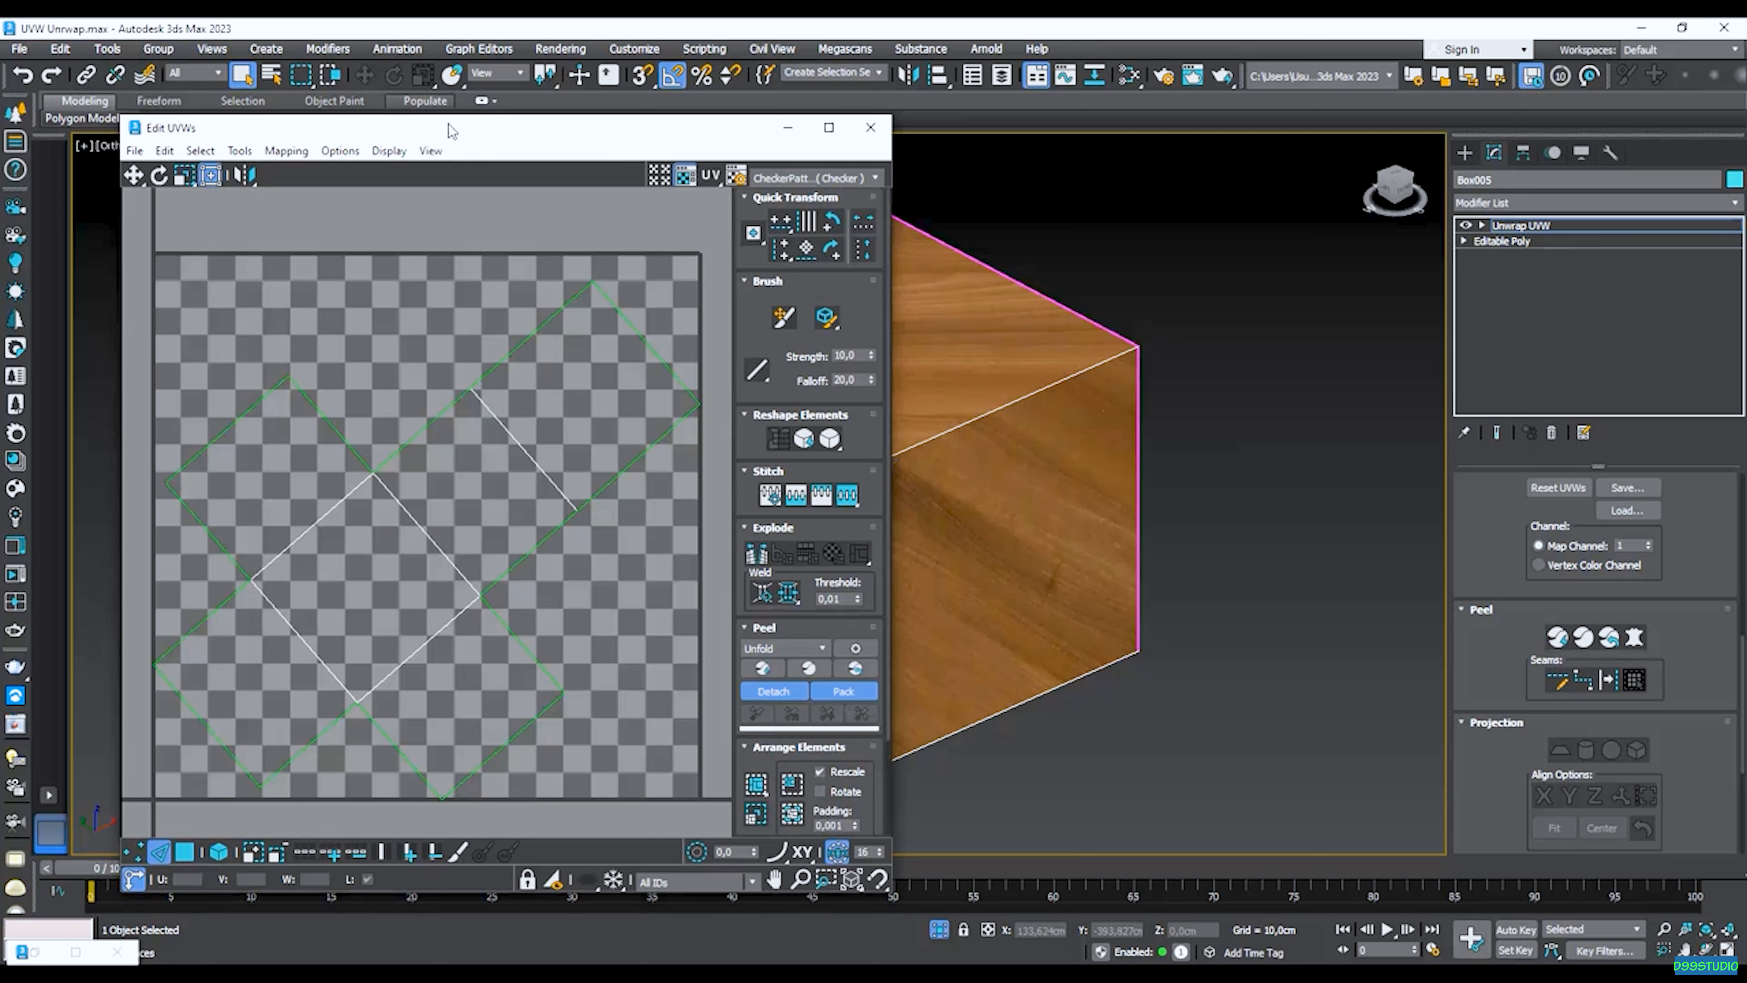
{"action": "mouse_move", "coordinate": [448, 123]}
{"action": "left_mouse_down"}
{"action": "mouse_move", "coordinate": [502, 131]}
{"action": "mouse_move", "coordinate": [454, 112]}
{"action": "left_mouse_up"}
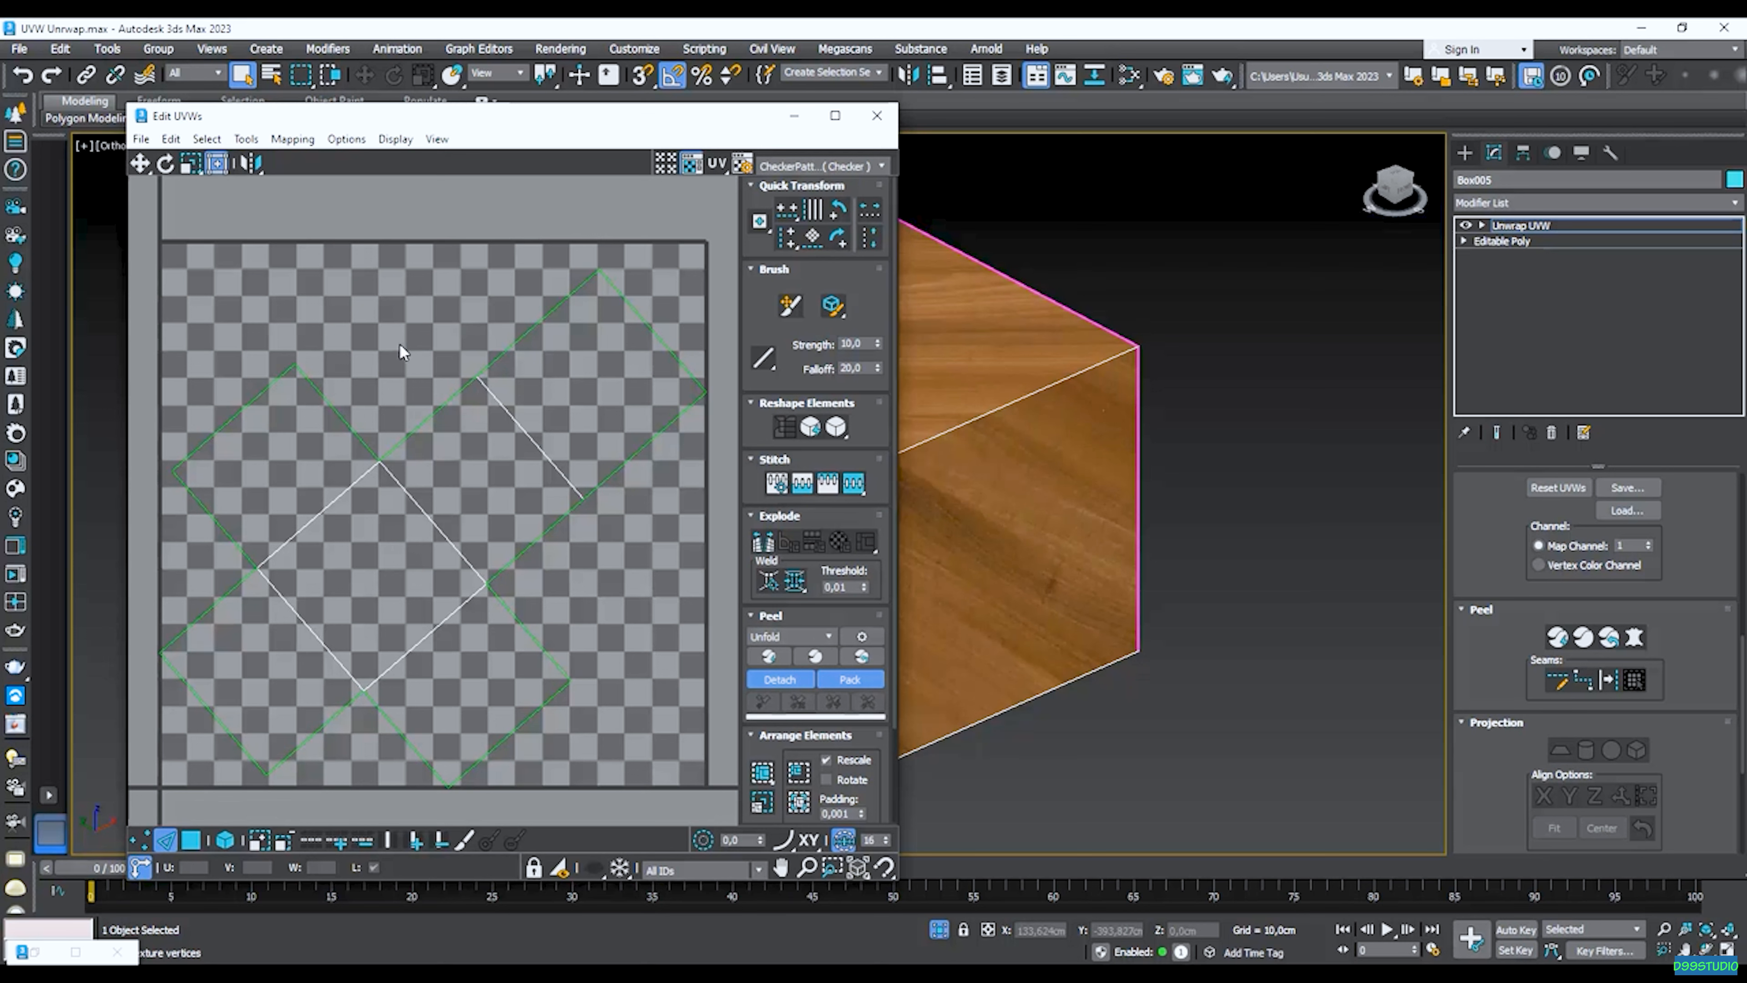
{"action": "scroll", "coordinate": [572, 531], "scroll_direction": "down", "scroll_amount": 3}
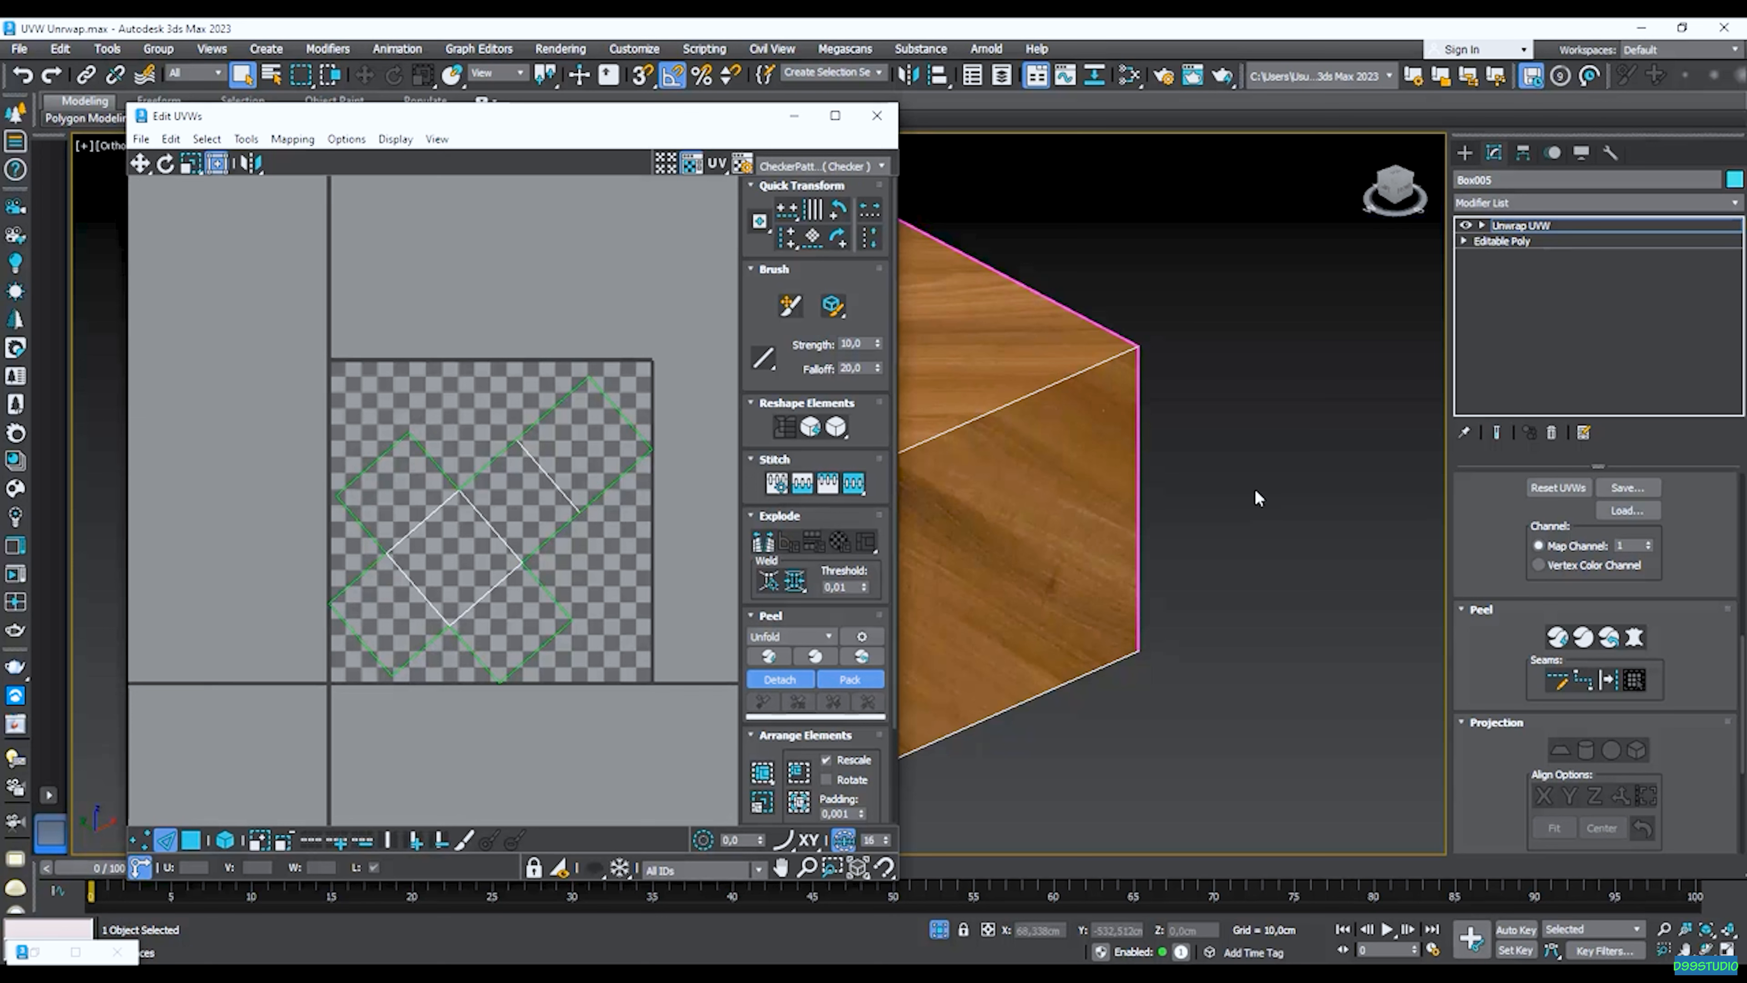
{"action": "scroll", "coordinate": [1244, 493], "scroll_direction": "down", "scroll_amount": 2}
{"action": "scroll", "coordinate": [1077, 502], "scroll_direction": "up", "scroll_amount": 1}
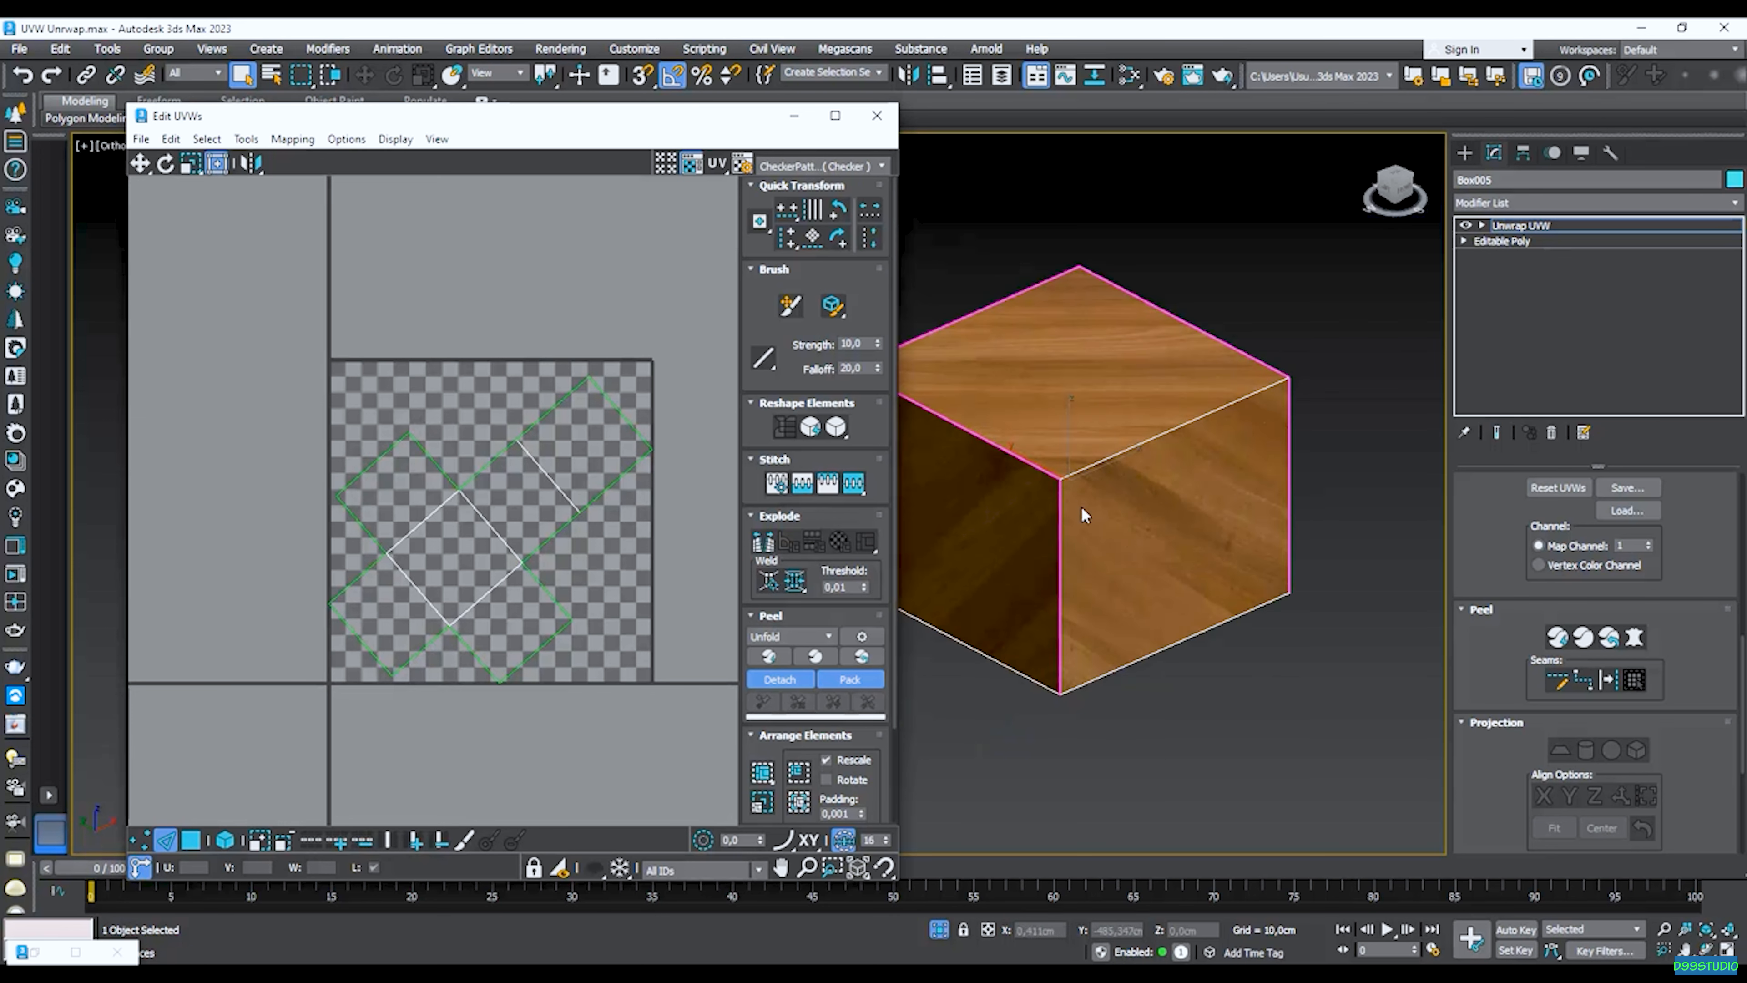
{"action": "scroll", "coordinate": [1250, 501], "scroll_direction": "down", "scroll_amount": 1}
{"action": "scroll", "coordinate": [1042, 501], "scroll_direction": "up", "scroll_amount": 1}
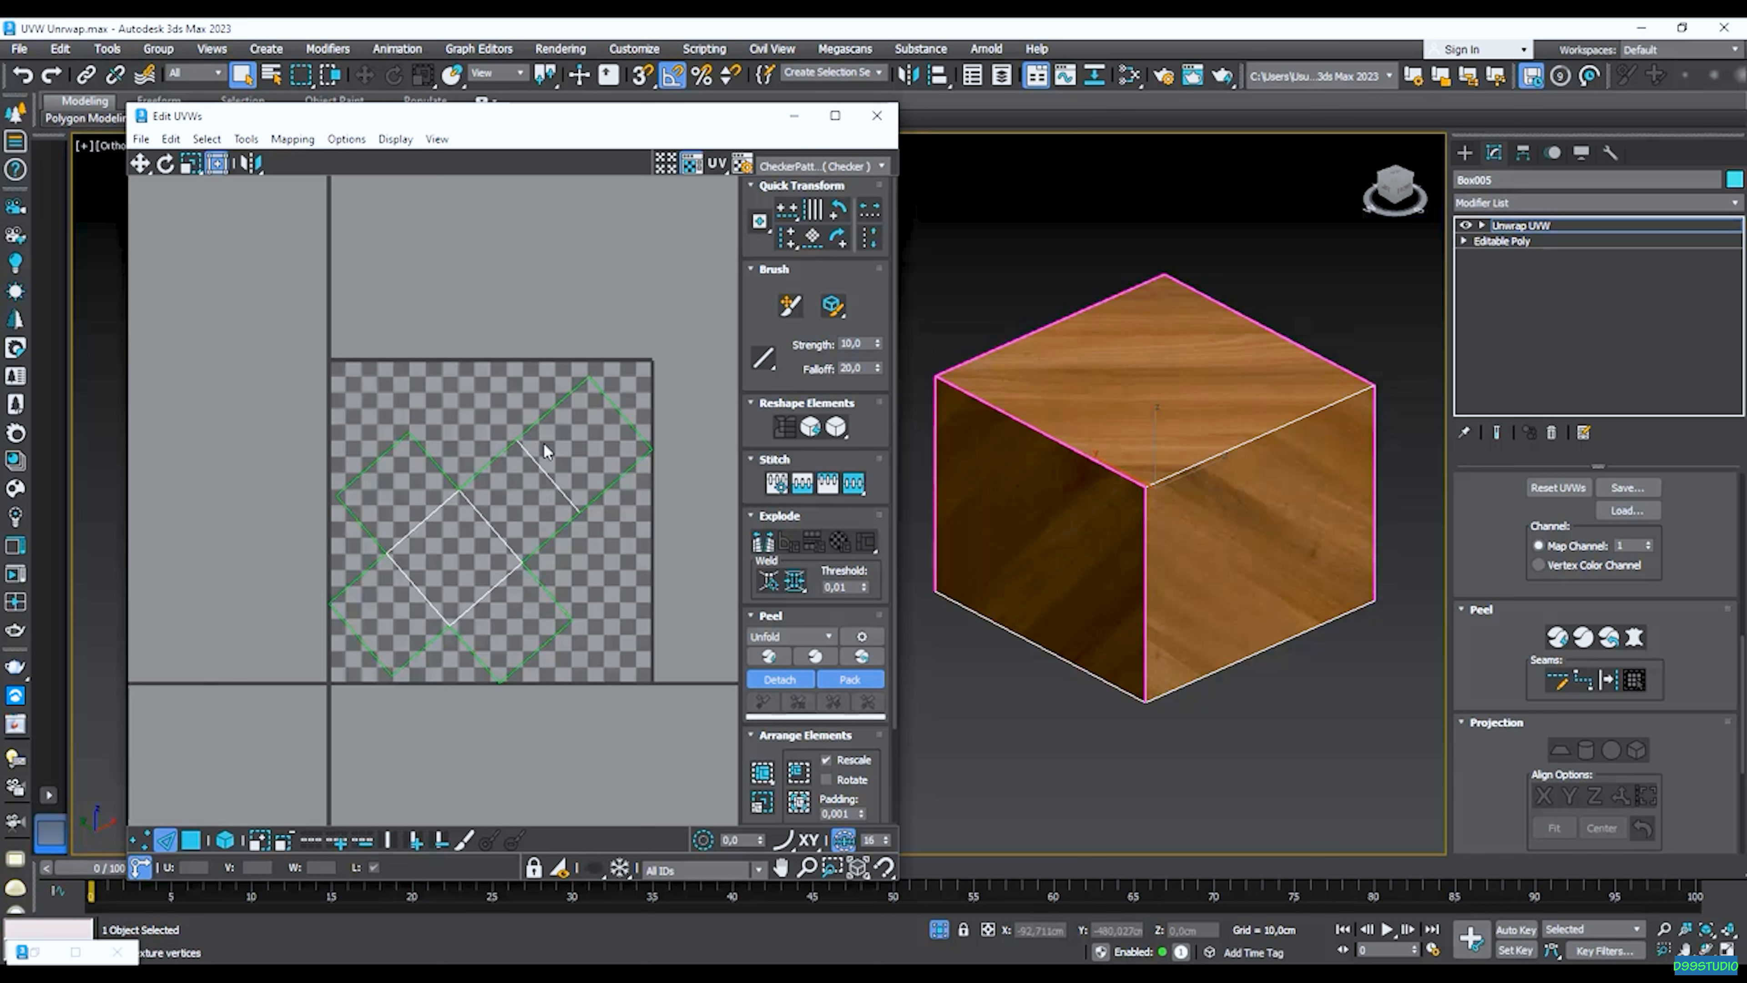
Select individual polygons in the UV layout to check which box faces they correspond to.
{"action": "left_click", "coordinate": [194, 843]}
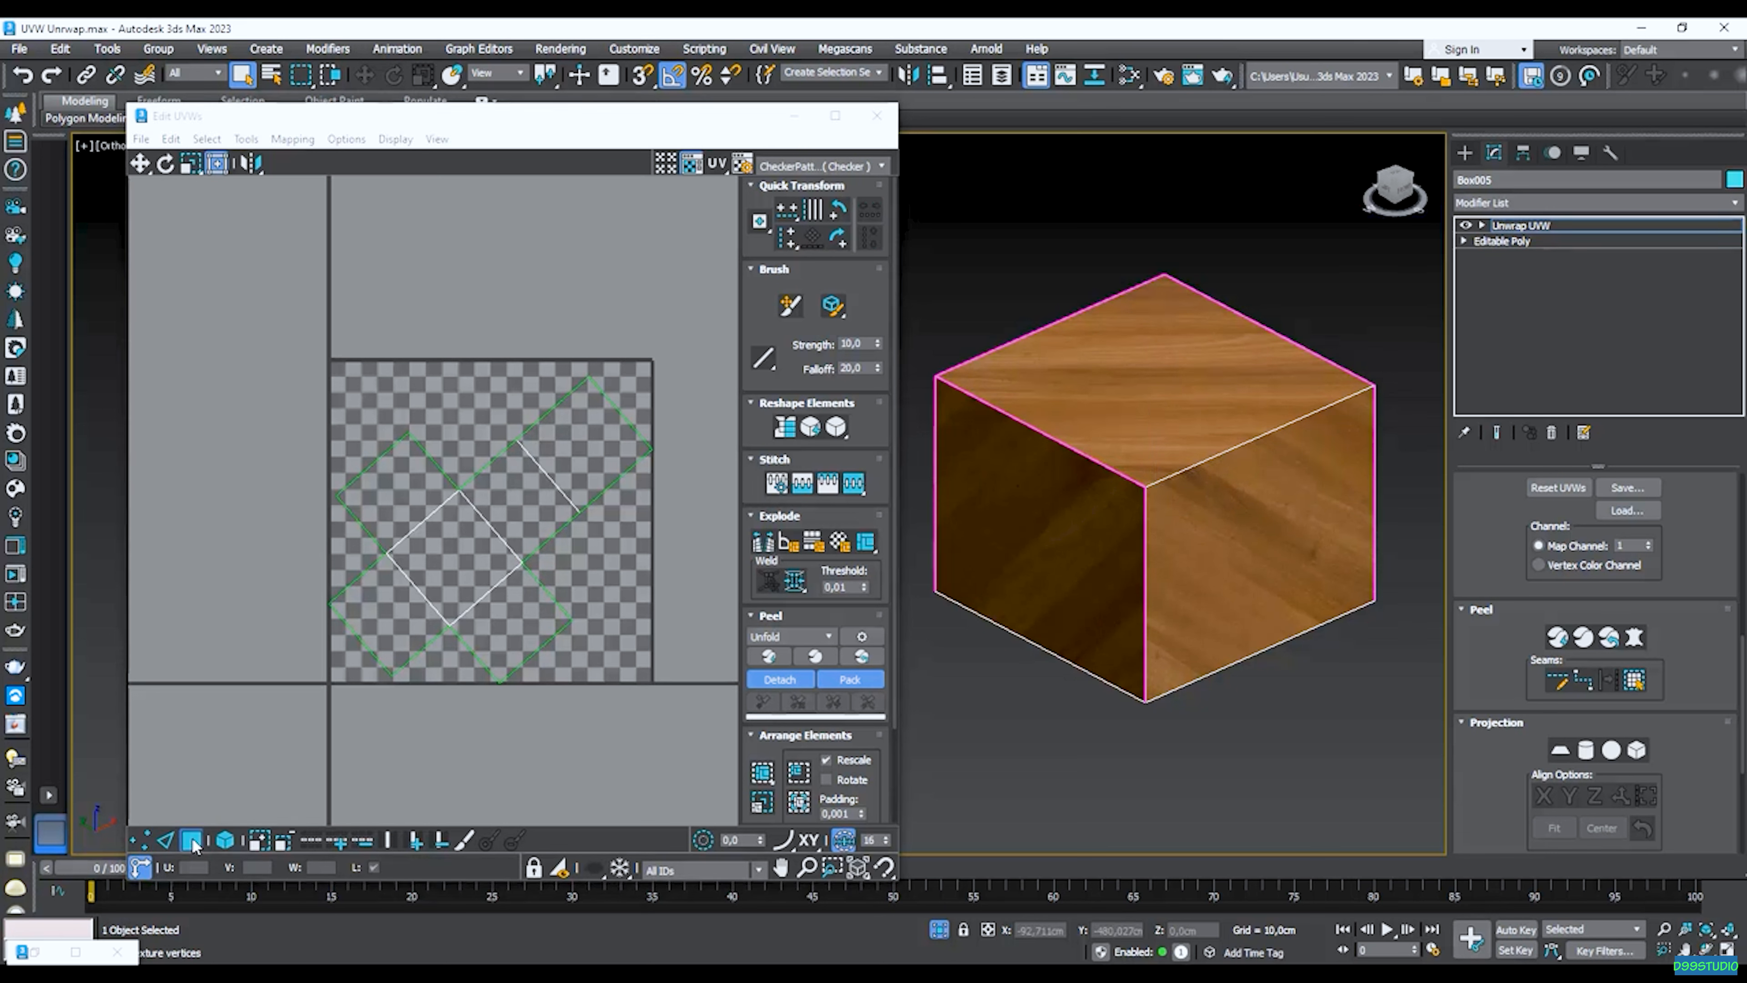
{"action": "left_click", "coordinate": [391, 616]}
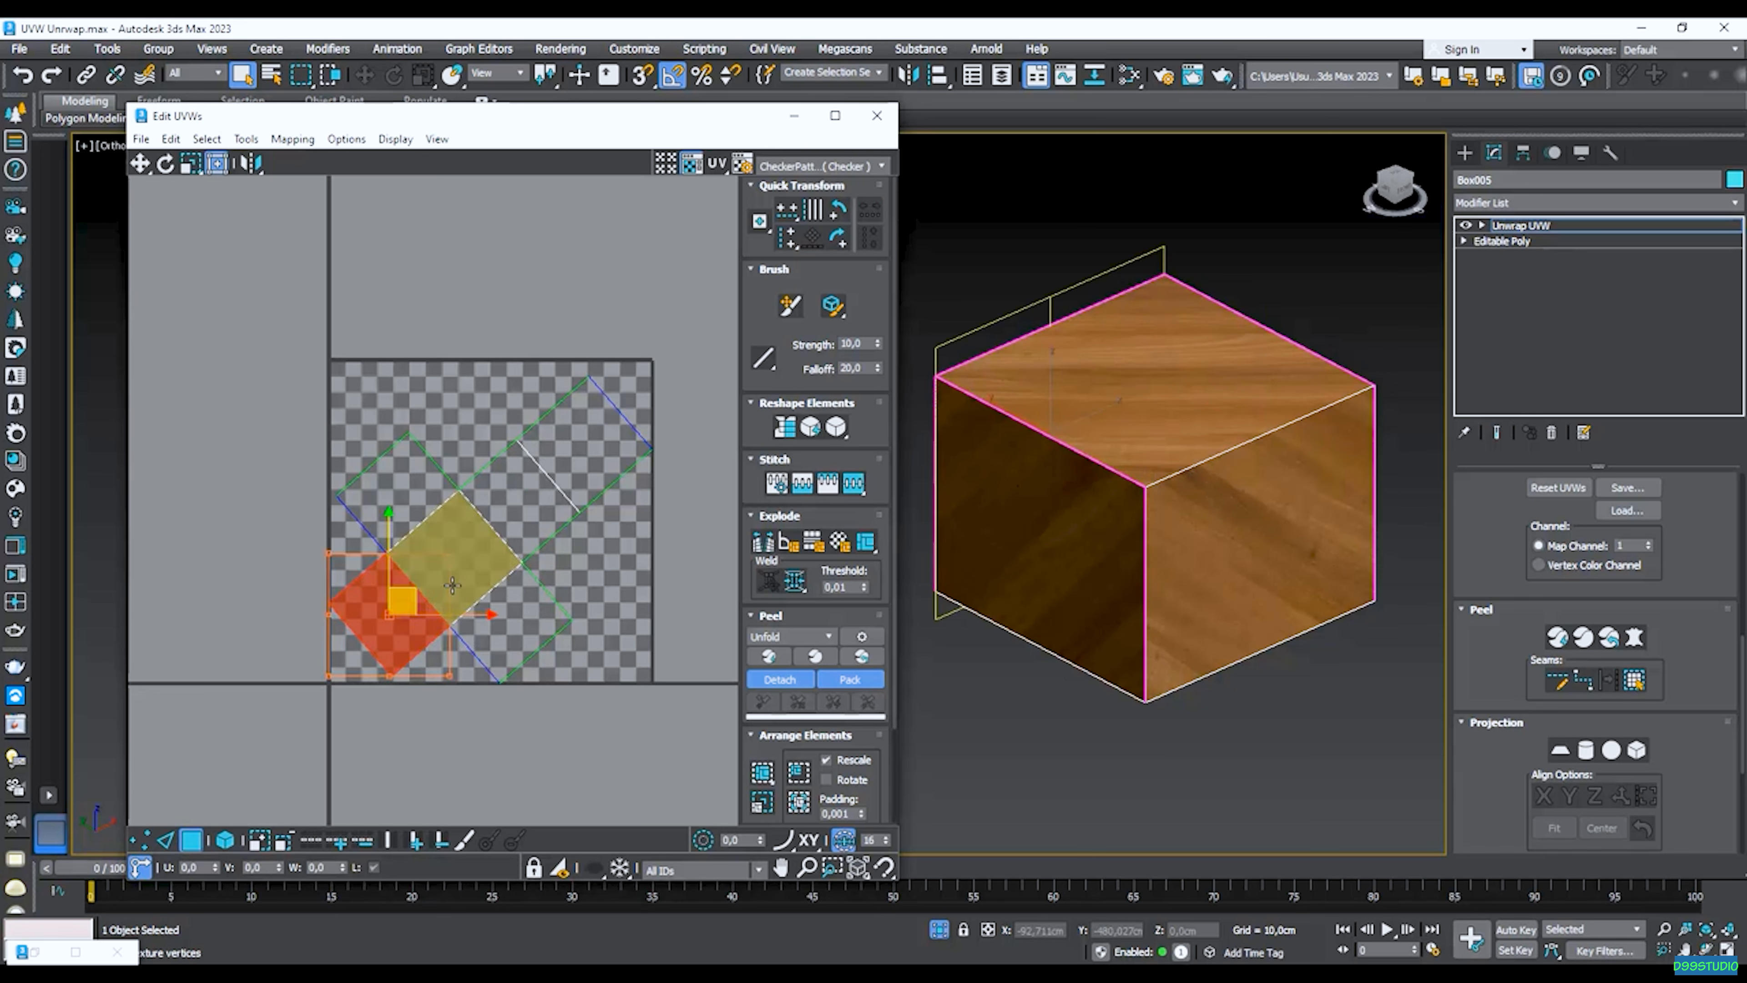
{"action": "left_click", "coordinate": [526, 500]}
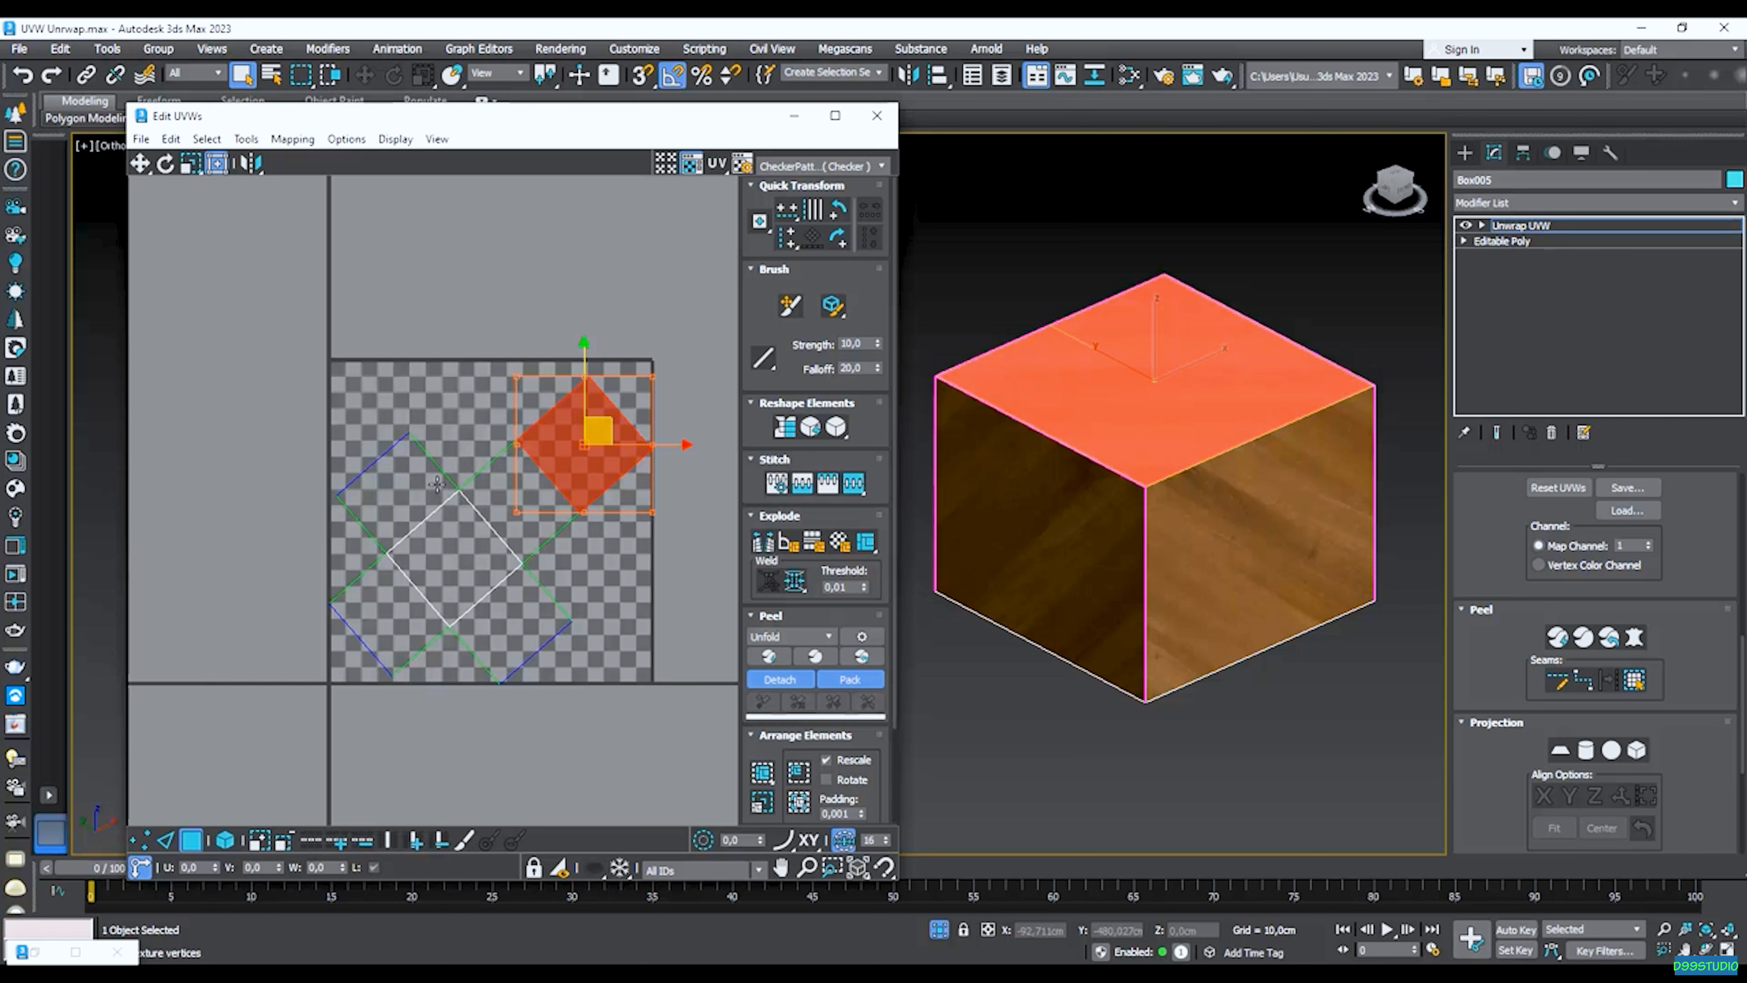
{"action": "left_click", "coordinate": [395, 492]}
{"action": "left_click", "coordinate": [516, 499]}
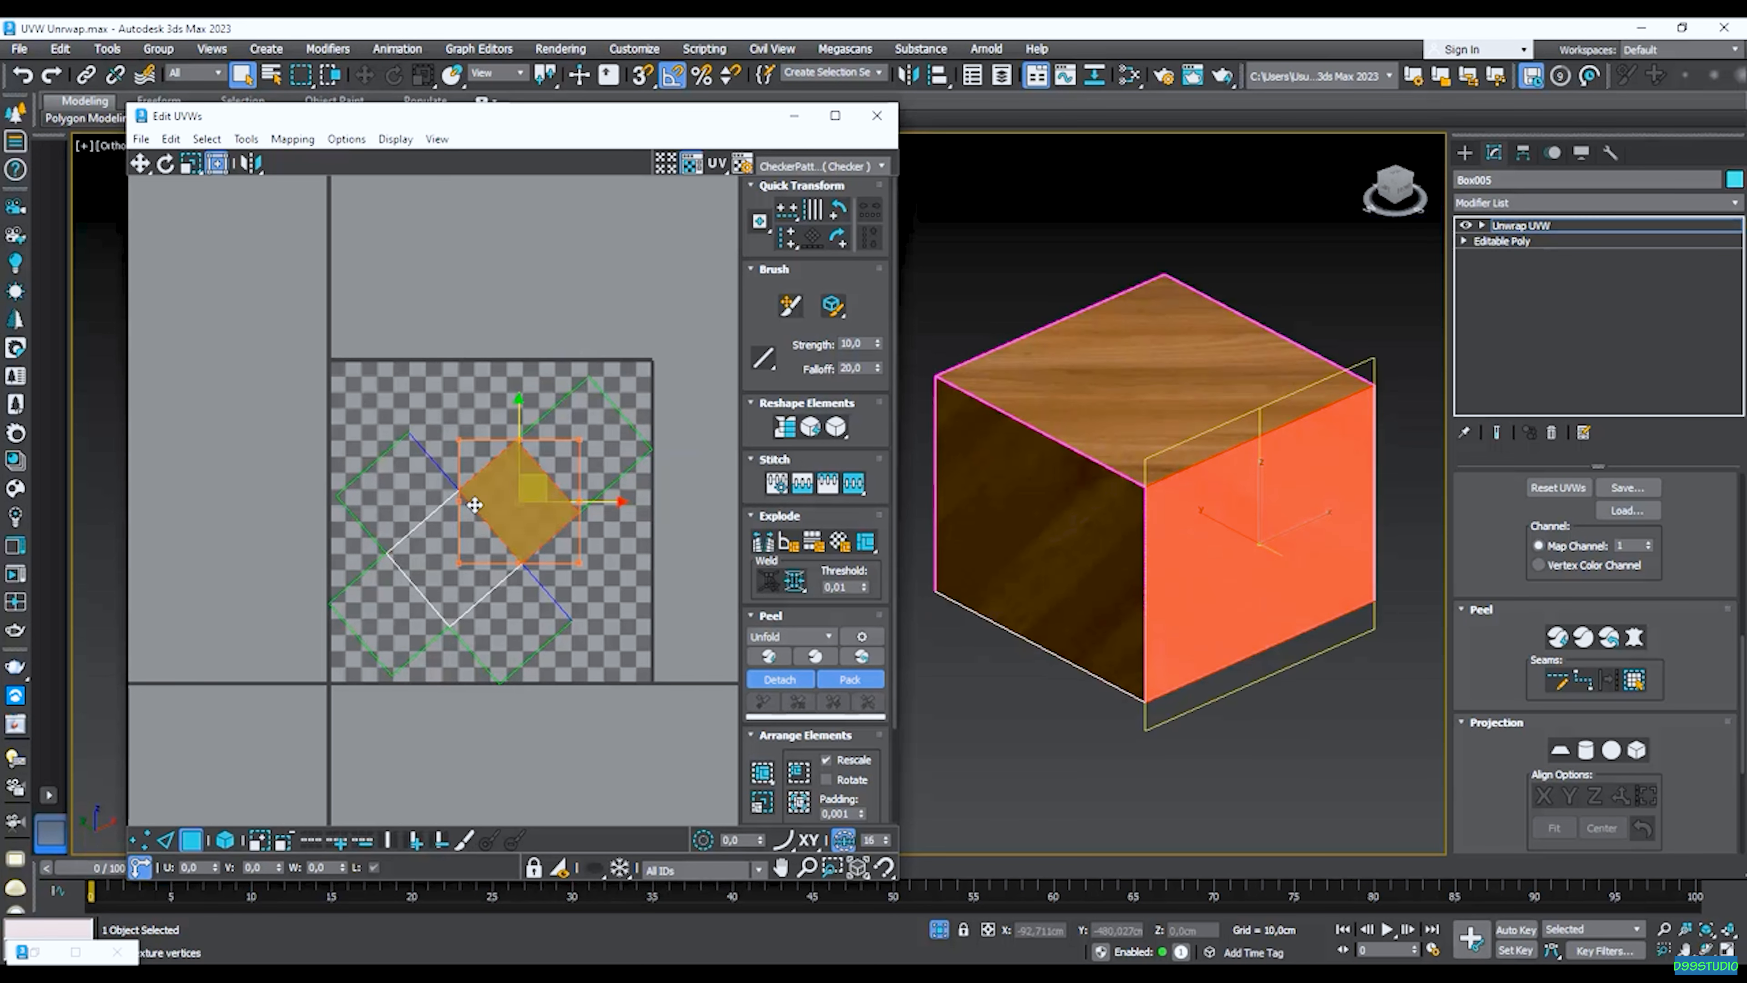
Move the whole unwrapped element over the map and turn off the shaded face highlight in the viewport.
{"action": "left_click", "coordinate": [225, 839]}
{"action": "left_click", "coordinate": [523, 617]}
{"action": "left_click_drag", "start_coordinate": [515, 612], "coordinate": [512, 275]}
{"action": "middle_click_drag", "start_coordinate": [512, 289], "coordinate": [506, 461]}
{"action": "left_click_drag", "start_coordinate": [473, 375], "coordinate": [519, 687]}
{"action": "scroll", "coordinate": [1076, 506], "scroll_direction": "up", "scroll_amount": 3}
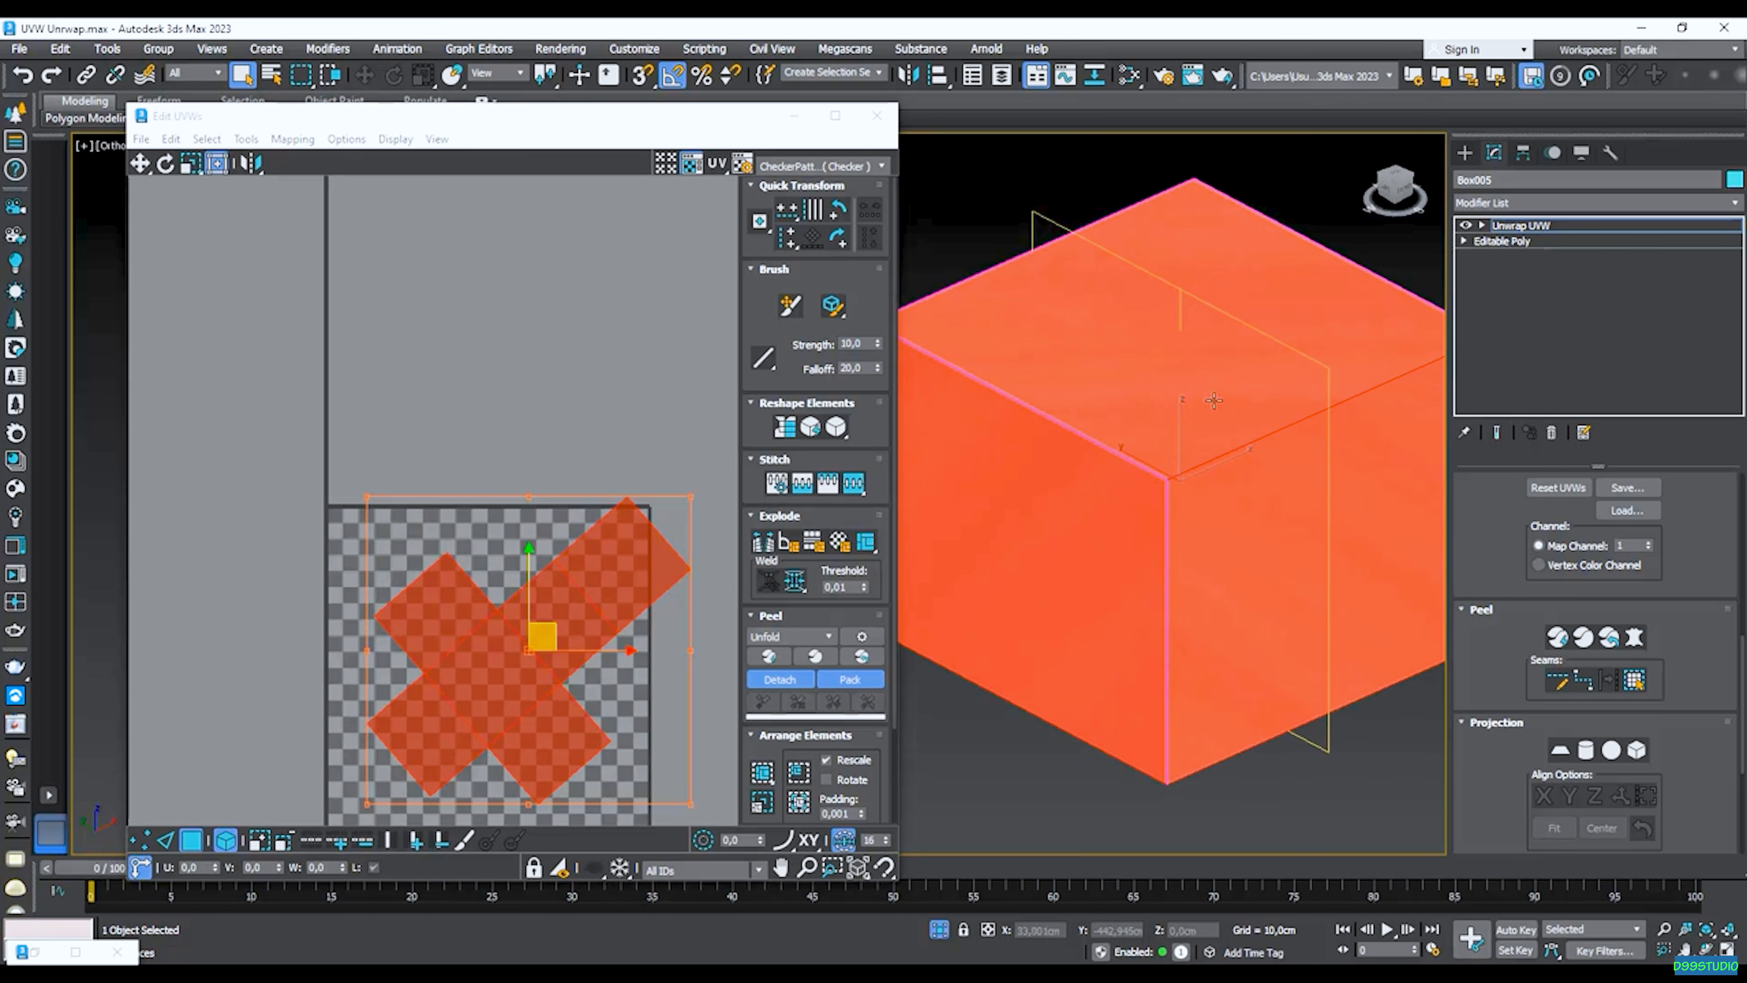
{"action": "key", "text": "F2"}
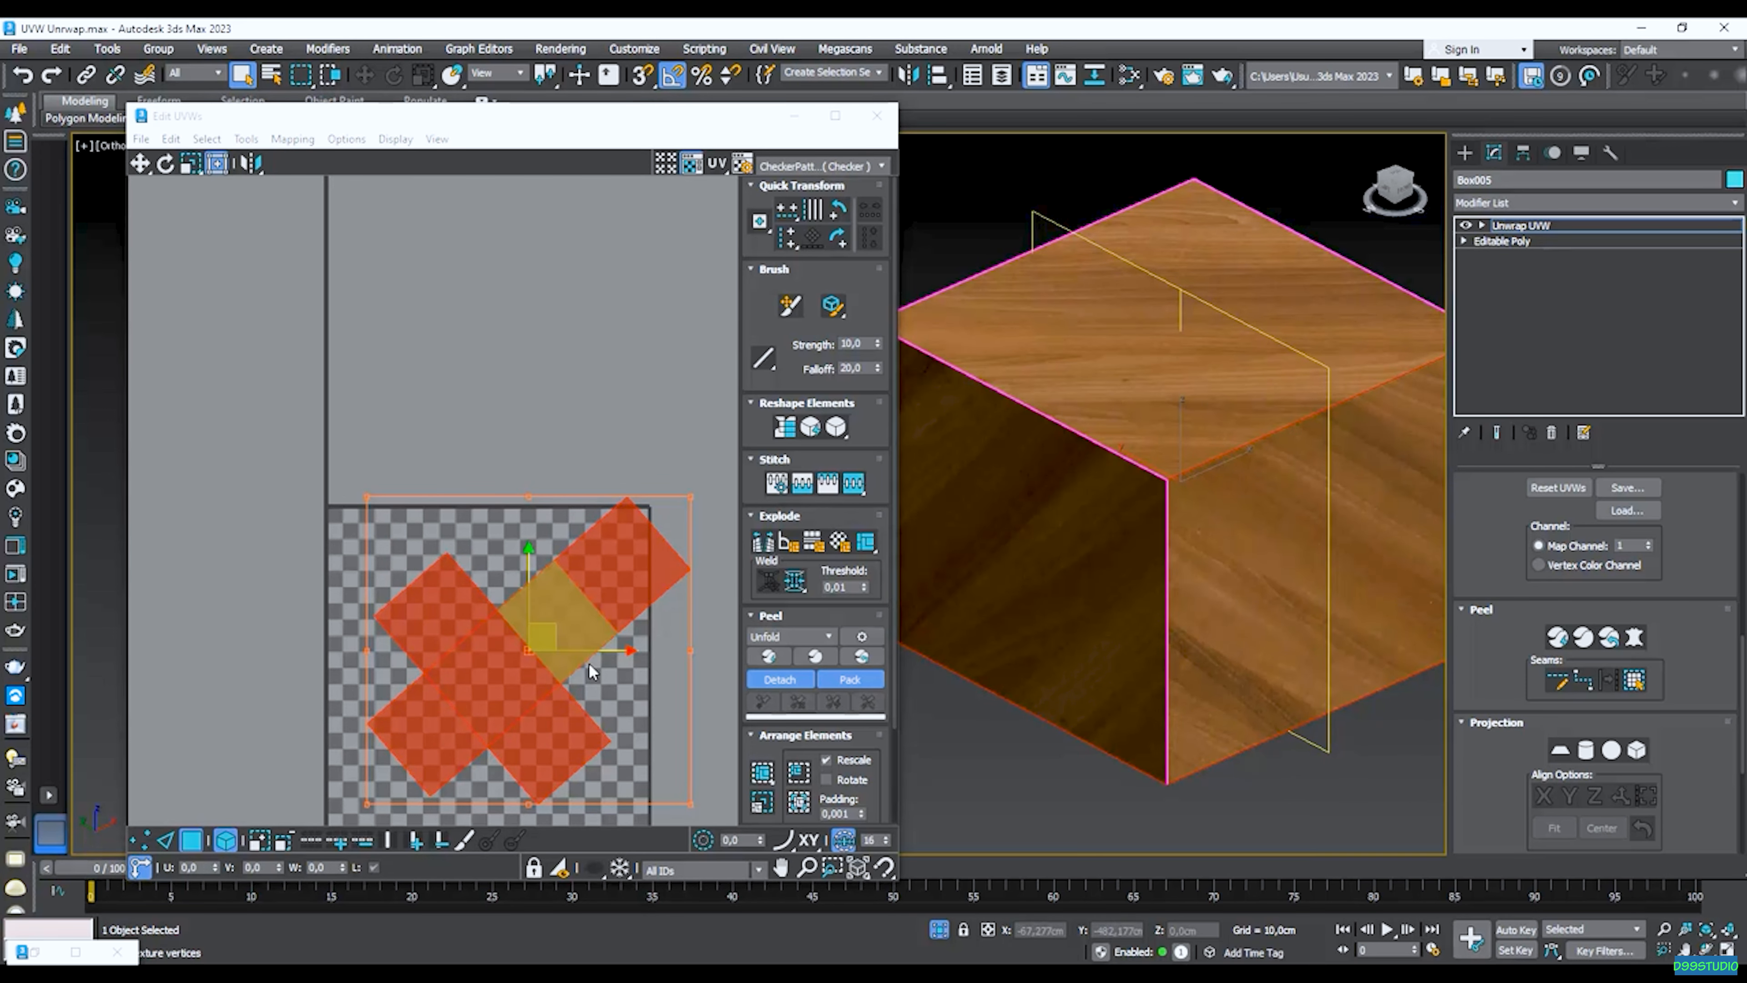
{"action": "middle_click_drag", "start_coordinate": [1270, 562], "coordinate": [1217, 511]}
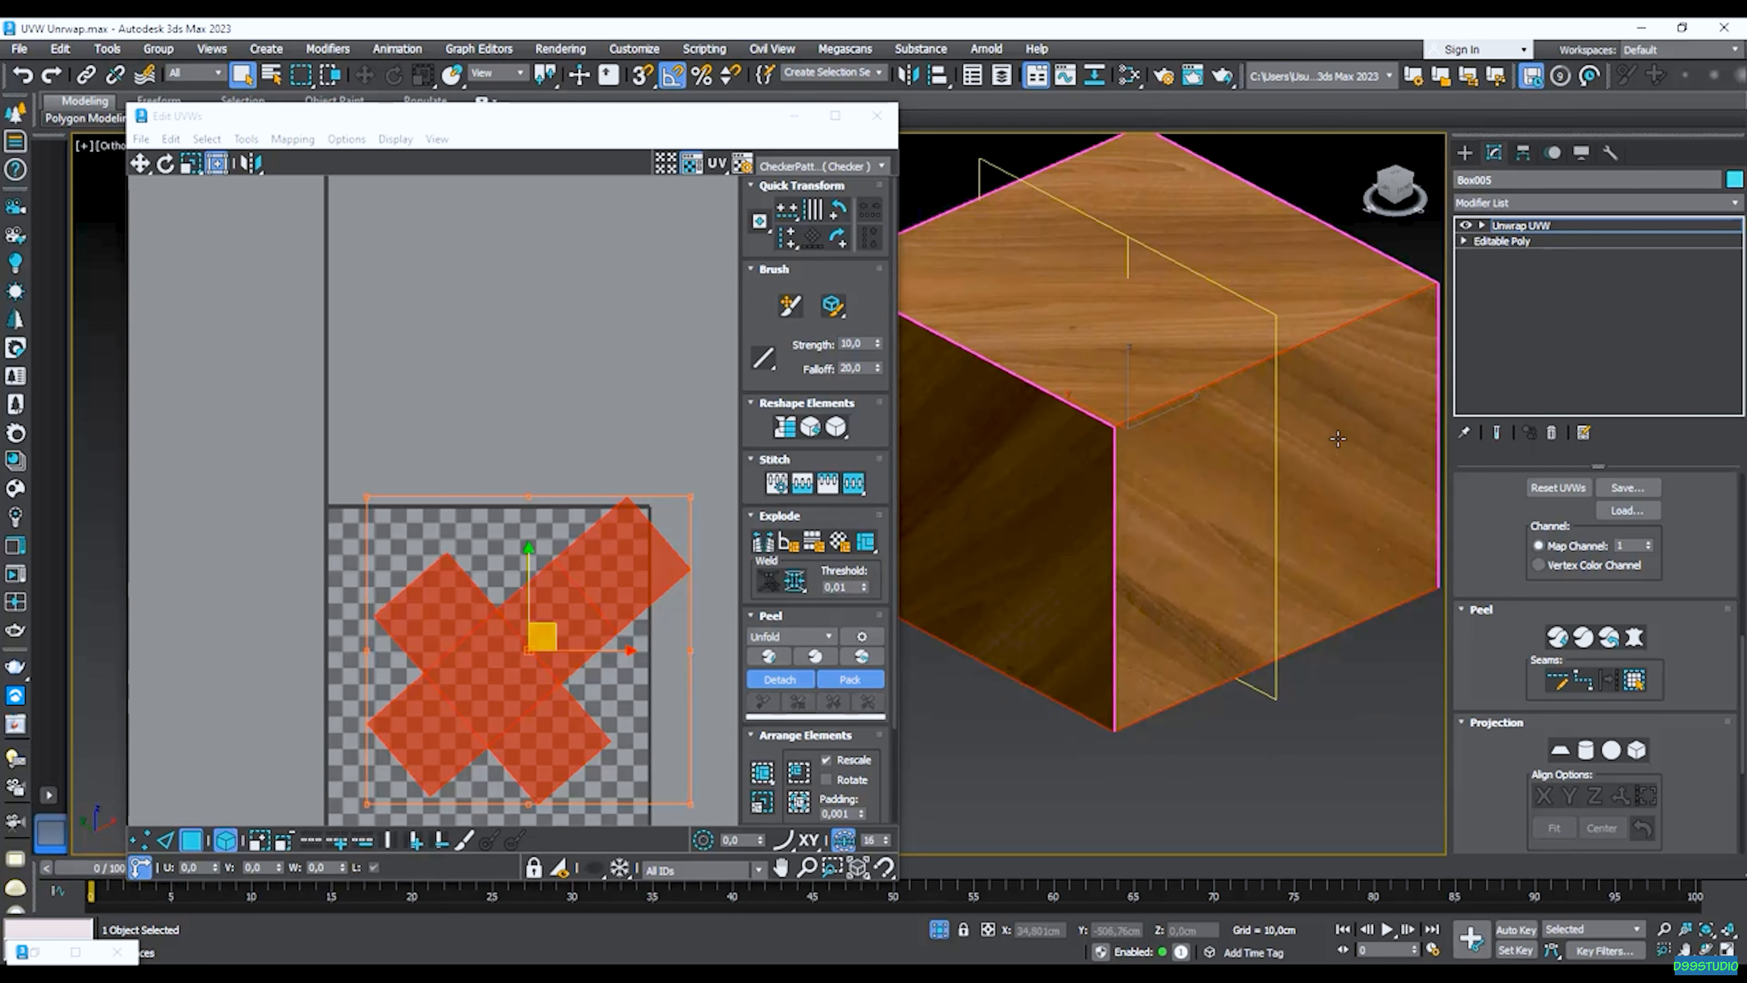
Set the UV editor background to Map #2 (CoronaColorCorrect).
{"action": "middle_click_drag", "start_coordinate": [359, 632], "coordinate": [368, 501]}
{"action": "scroll", "coordinate": [503, 533], "scroll_direction": "up", "scroll_amount": 2}
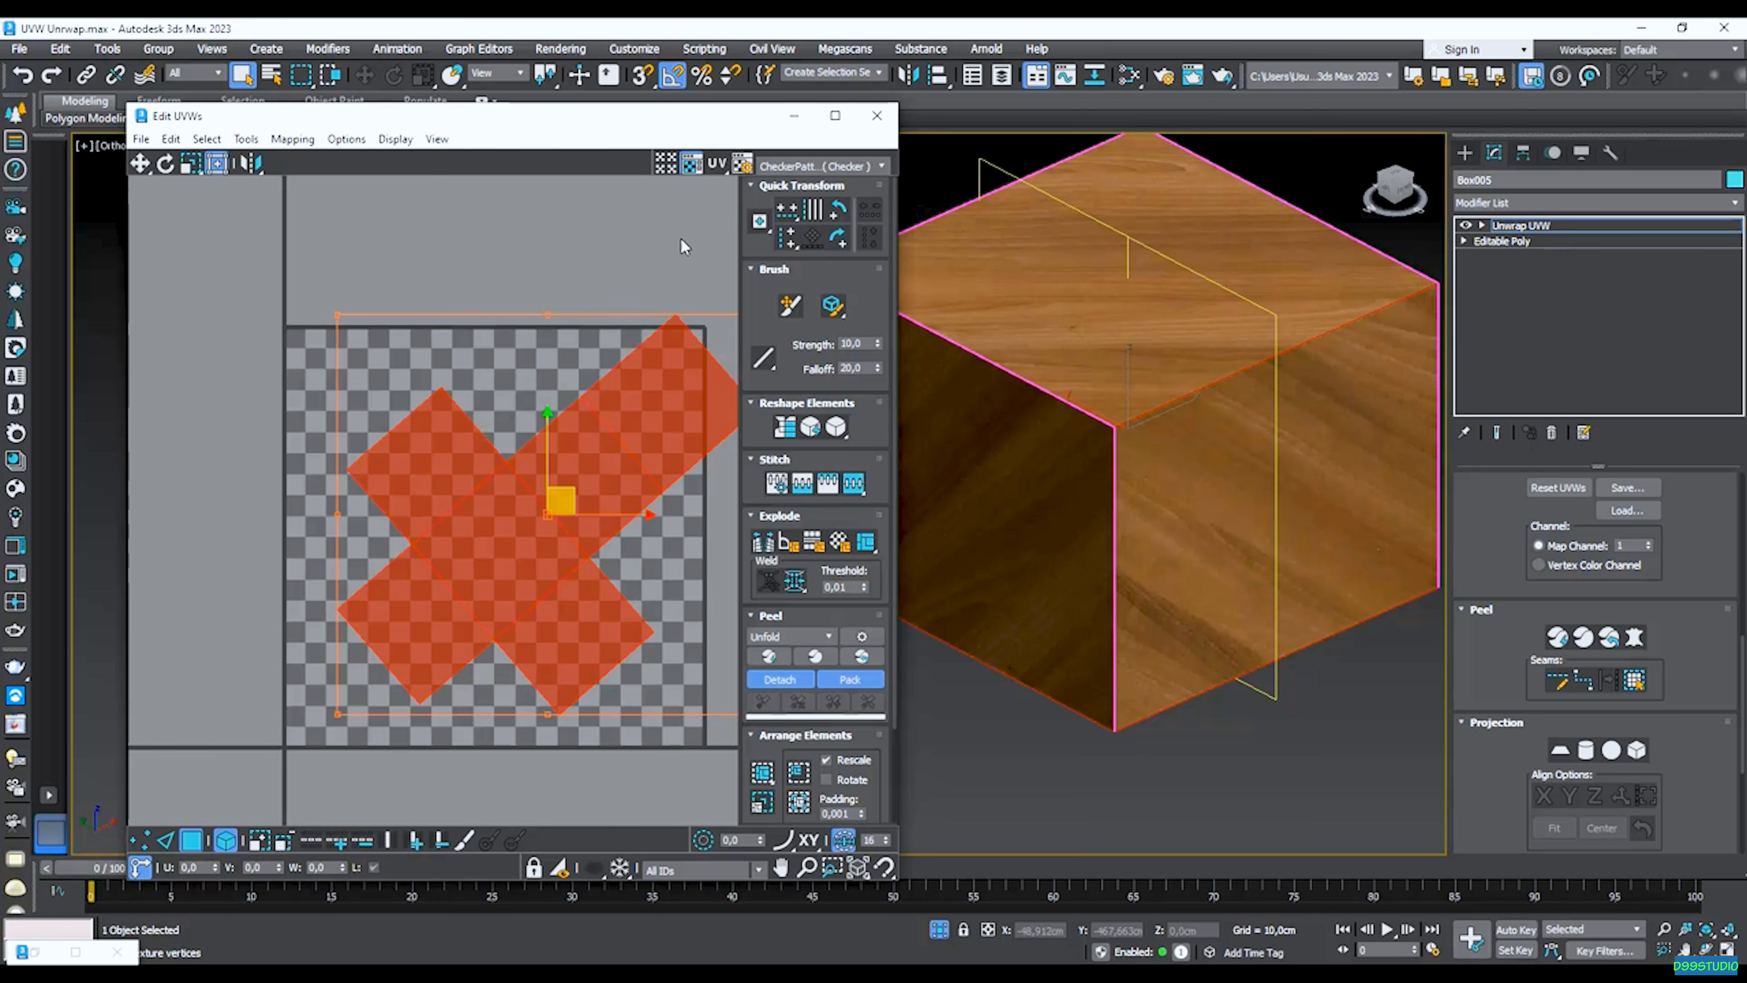
{"action": "left_click", "coordinate": [812, 166]}
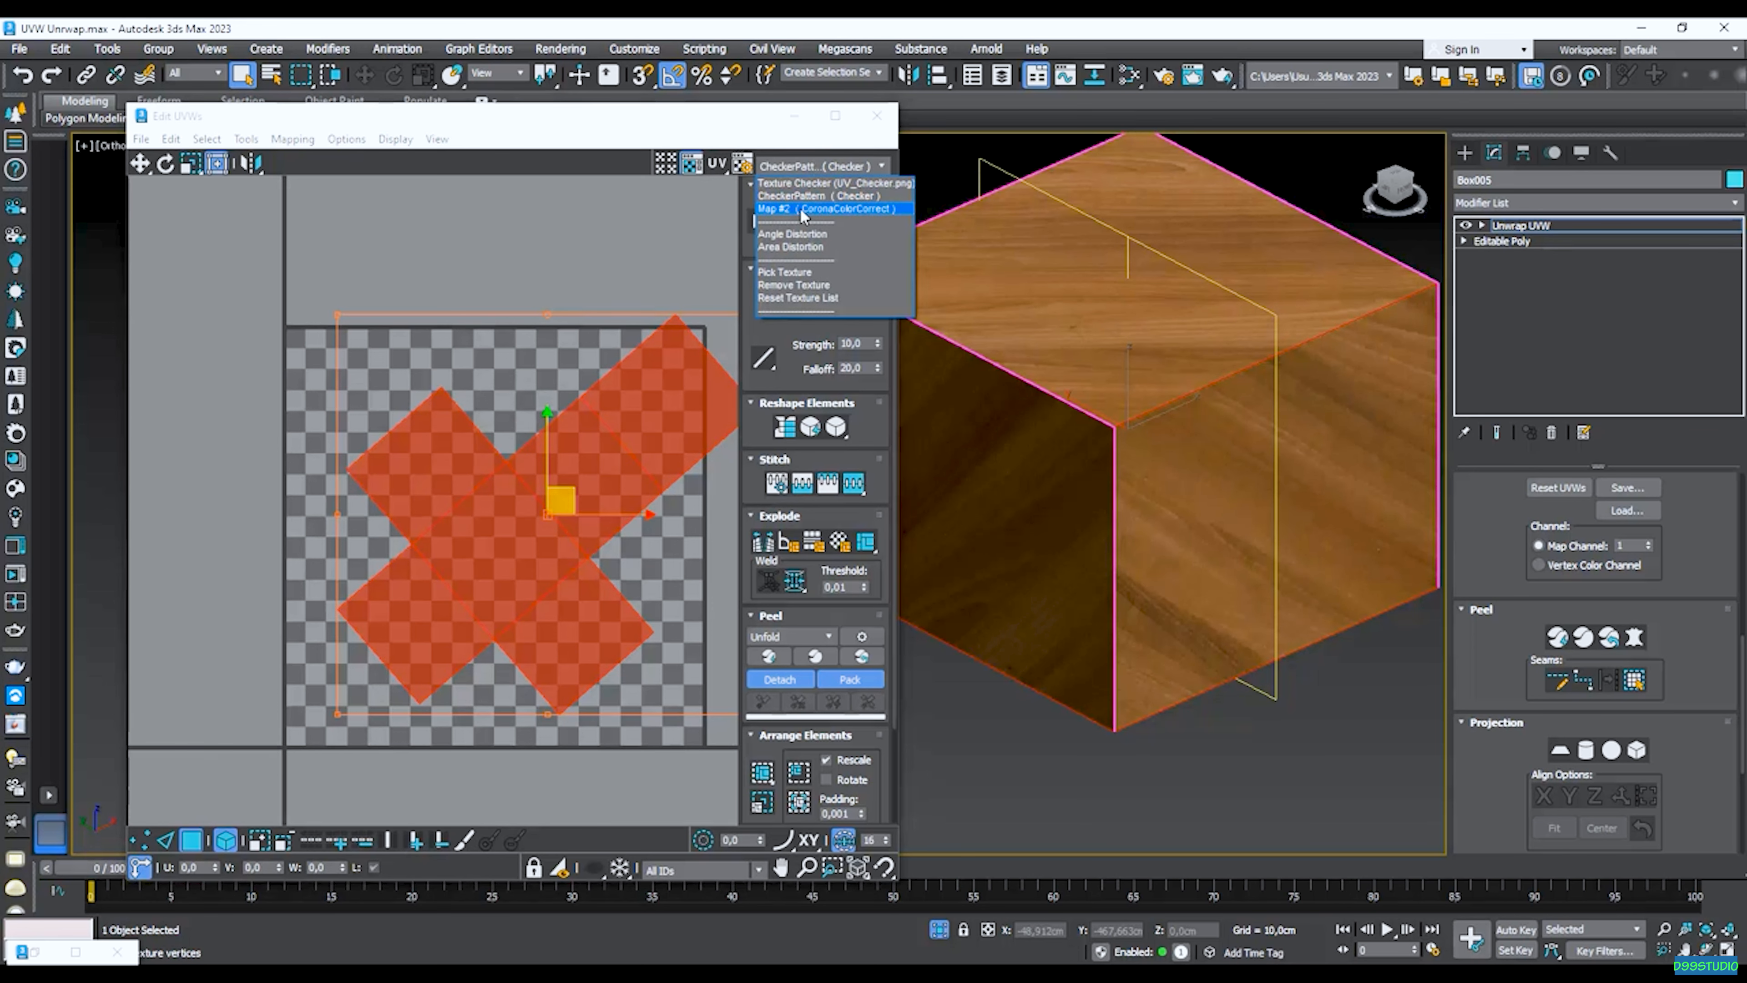
{"action": "left_click", "coordinate": [801, 210]}
{"action": "scroll", "coordinate": [511, 558], "scroll_direction": "up", "scroll_amount": 2}
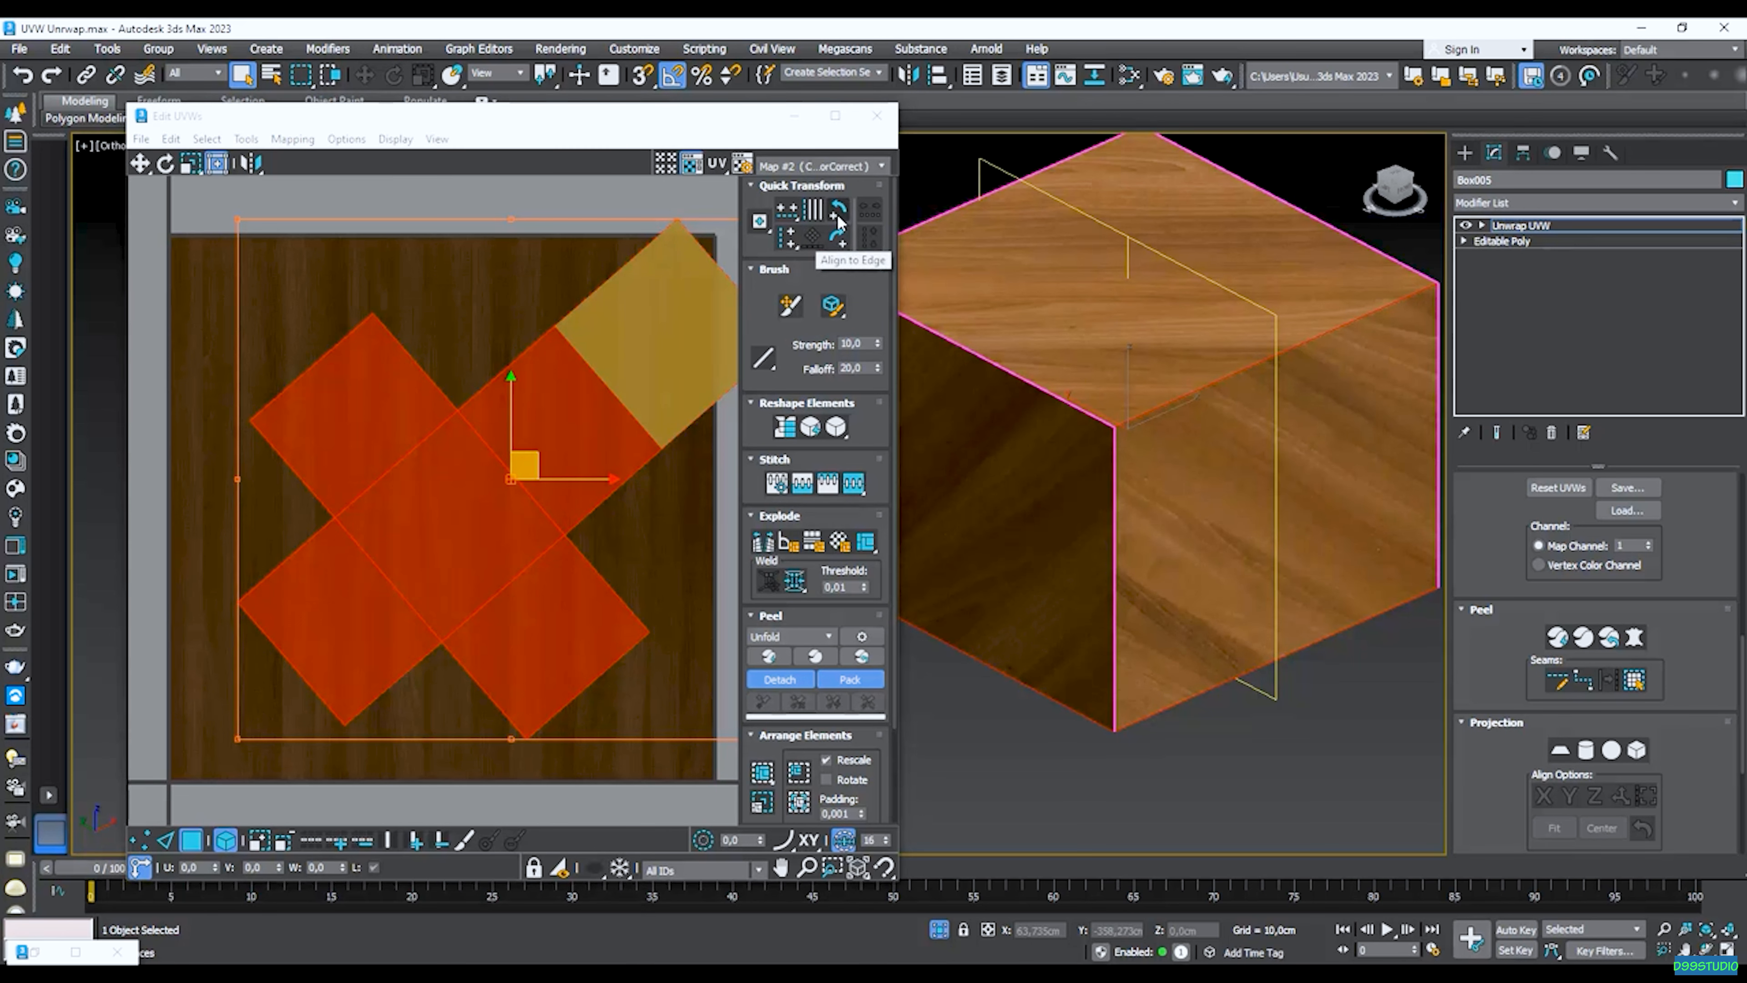
Select the layout's long diagonal edge line, apply Align to Edge, and move the rotated layout to the tile's edge.
{"action": "left_click", "coordinate": [168, 840]}
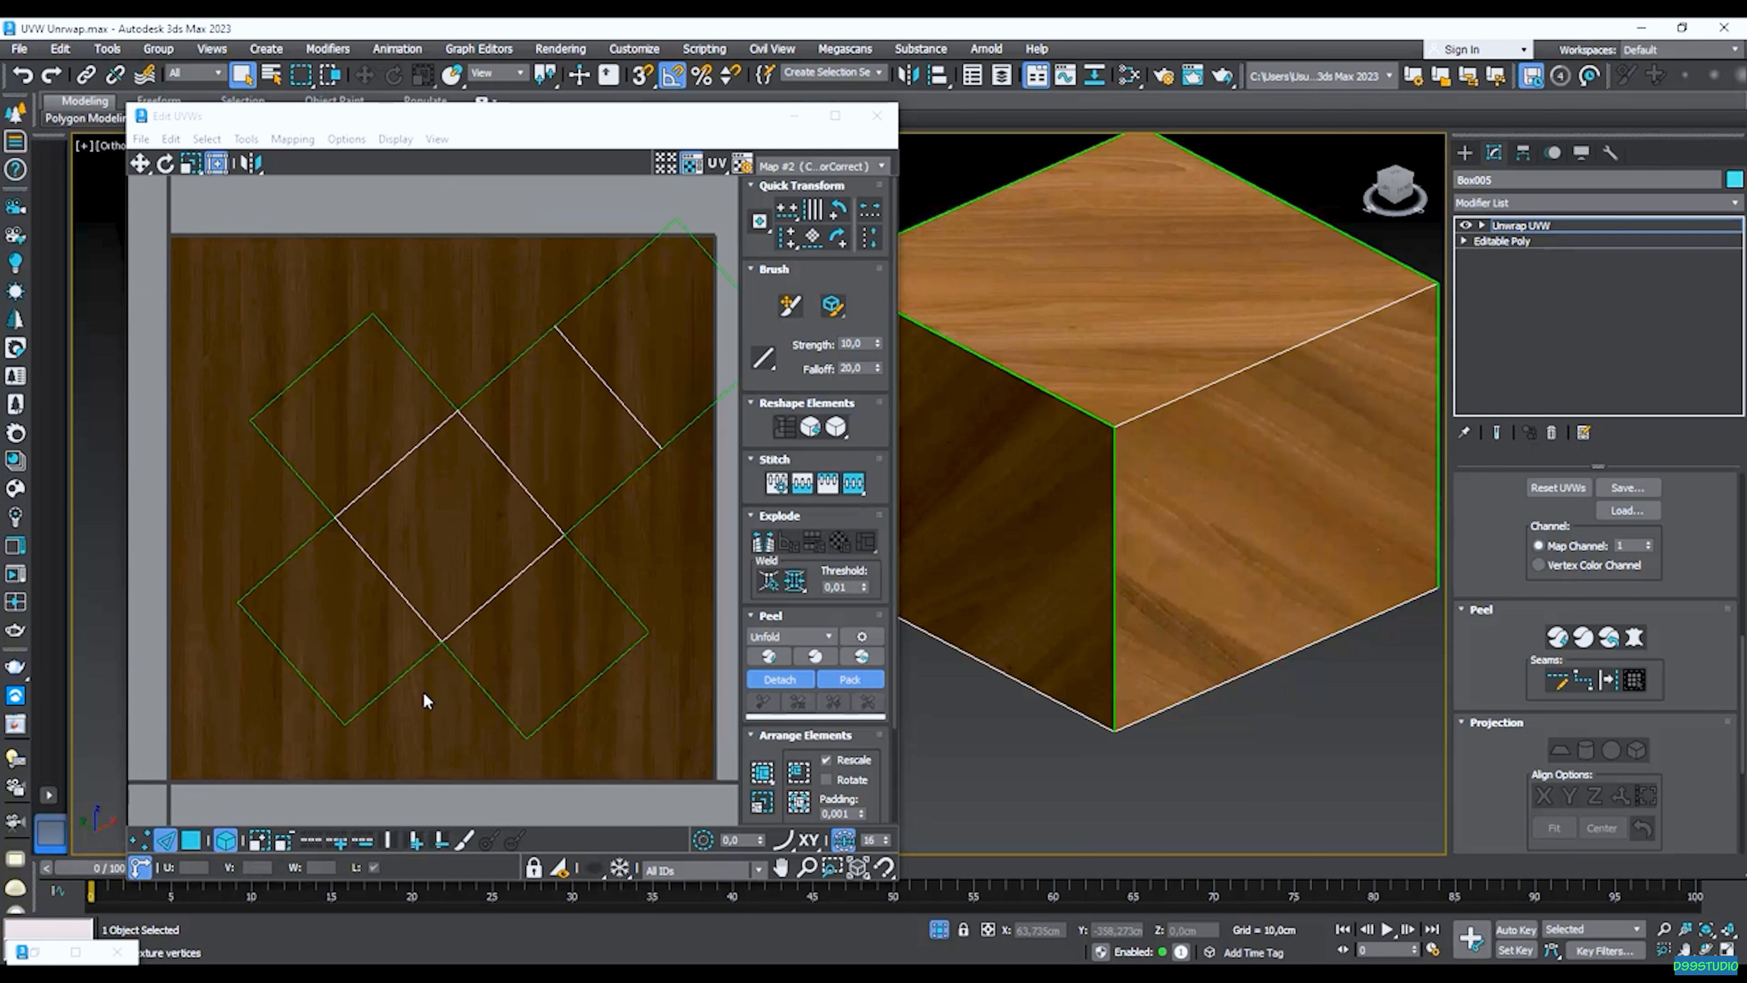
{"action": "left_click", "coordinate": [411, 667]}
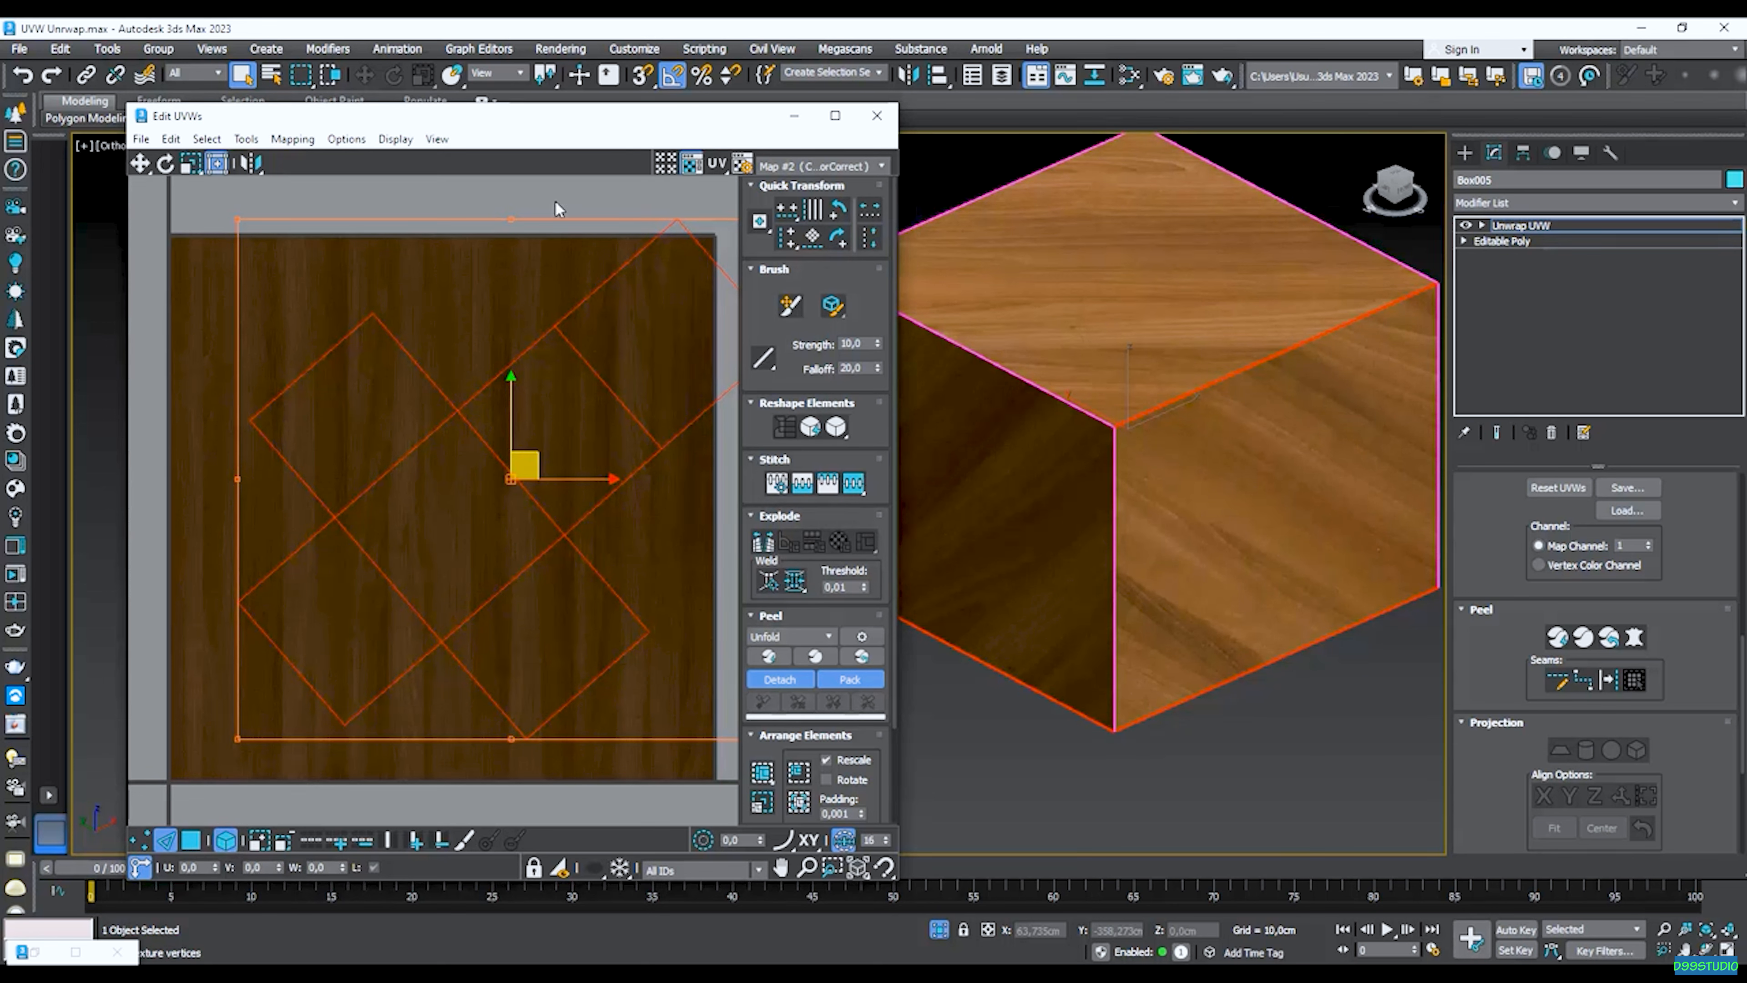
{"action": "left_click", "coordinate": [384, 680]}
{"action": "scroll", "coordinate": [384, 680], "scroll_direction": "down", "scroll_amount": 2}
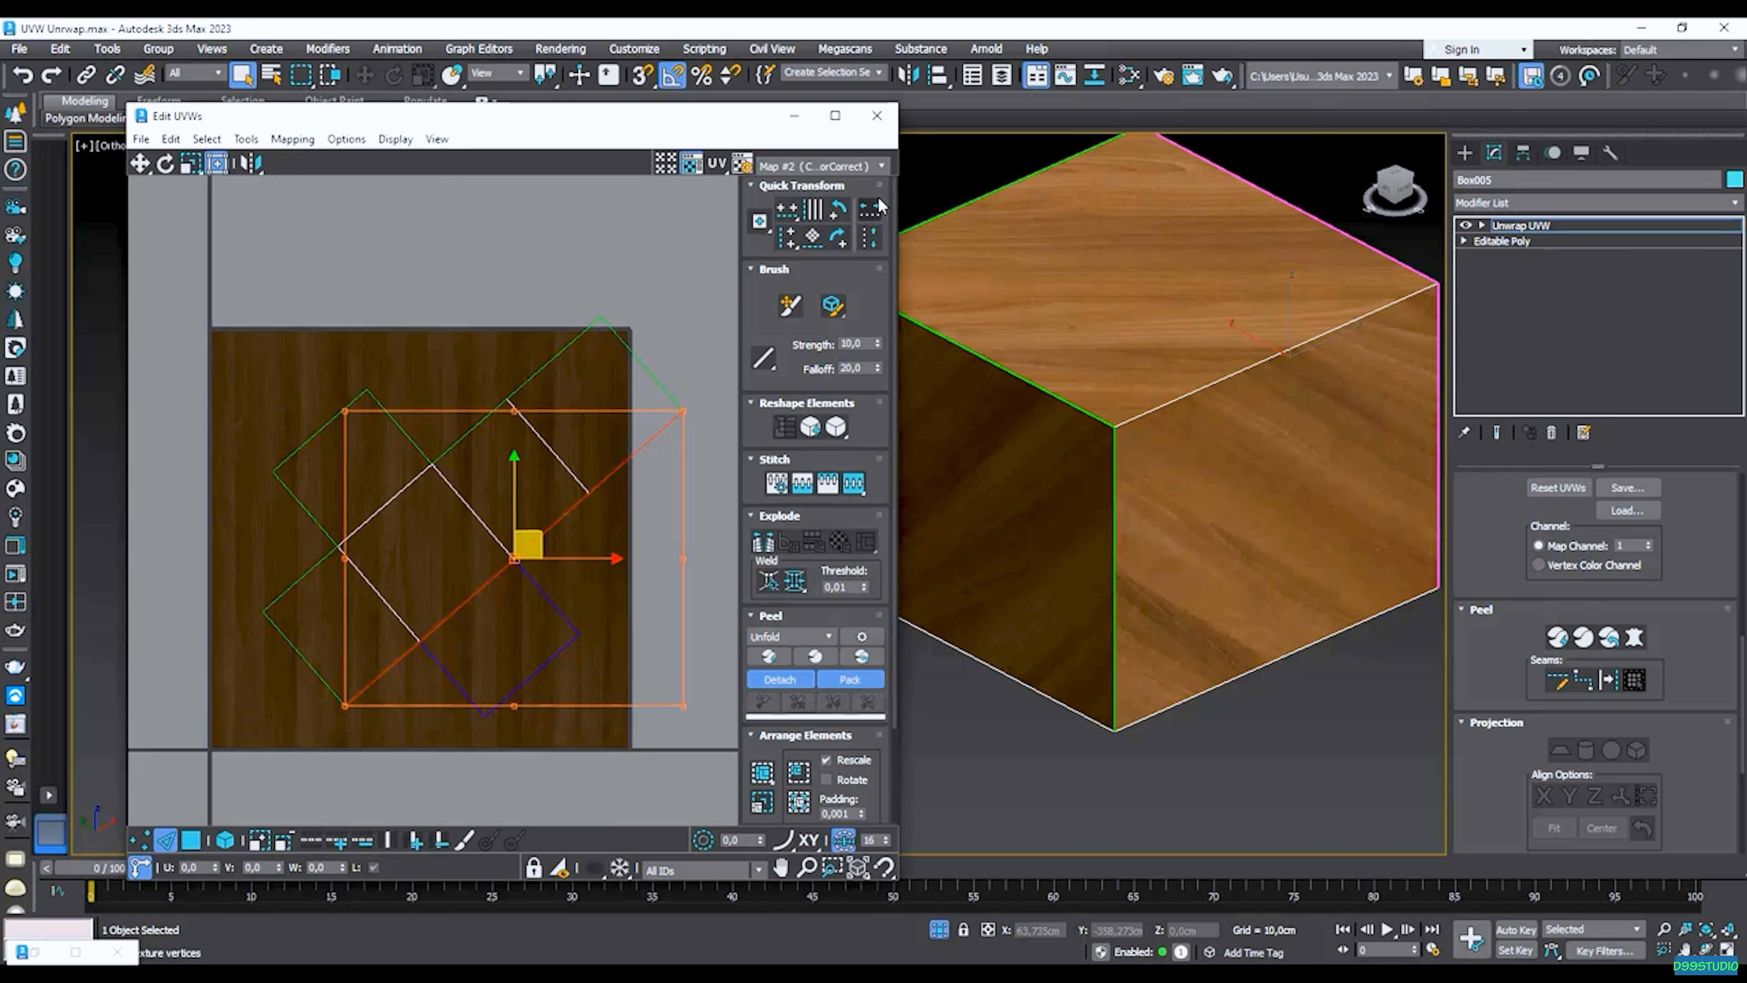
{"action": "left_click", "coordinate": [814, 237]}
{"action": "left_click_drag", "start_coordinate": [536, 473], "coordinate": [460, 515]}
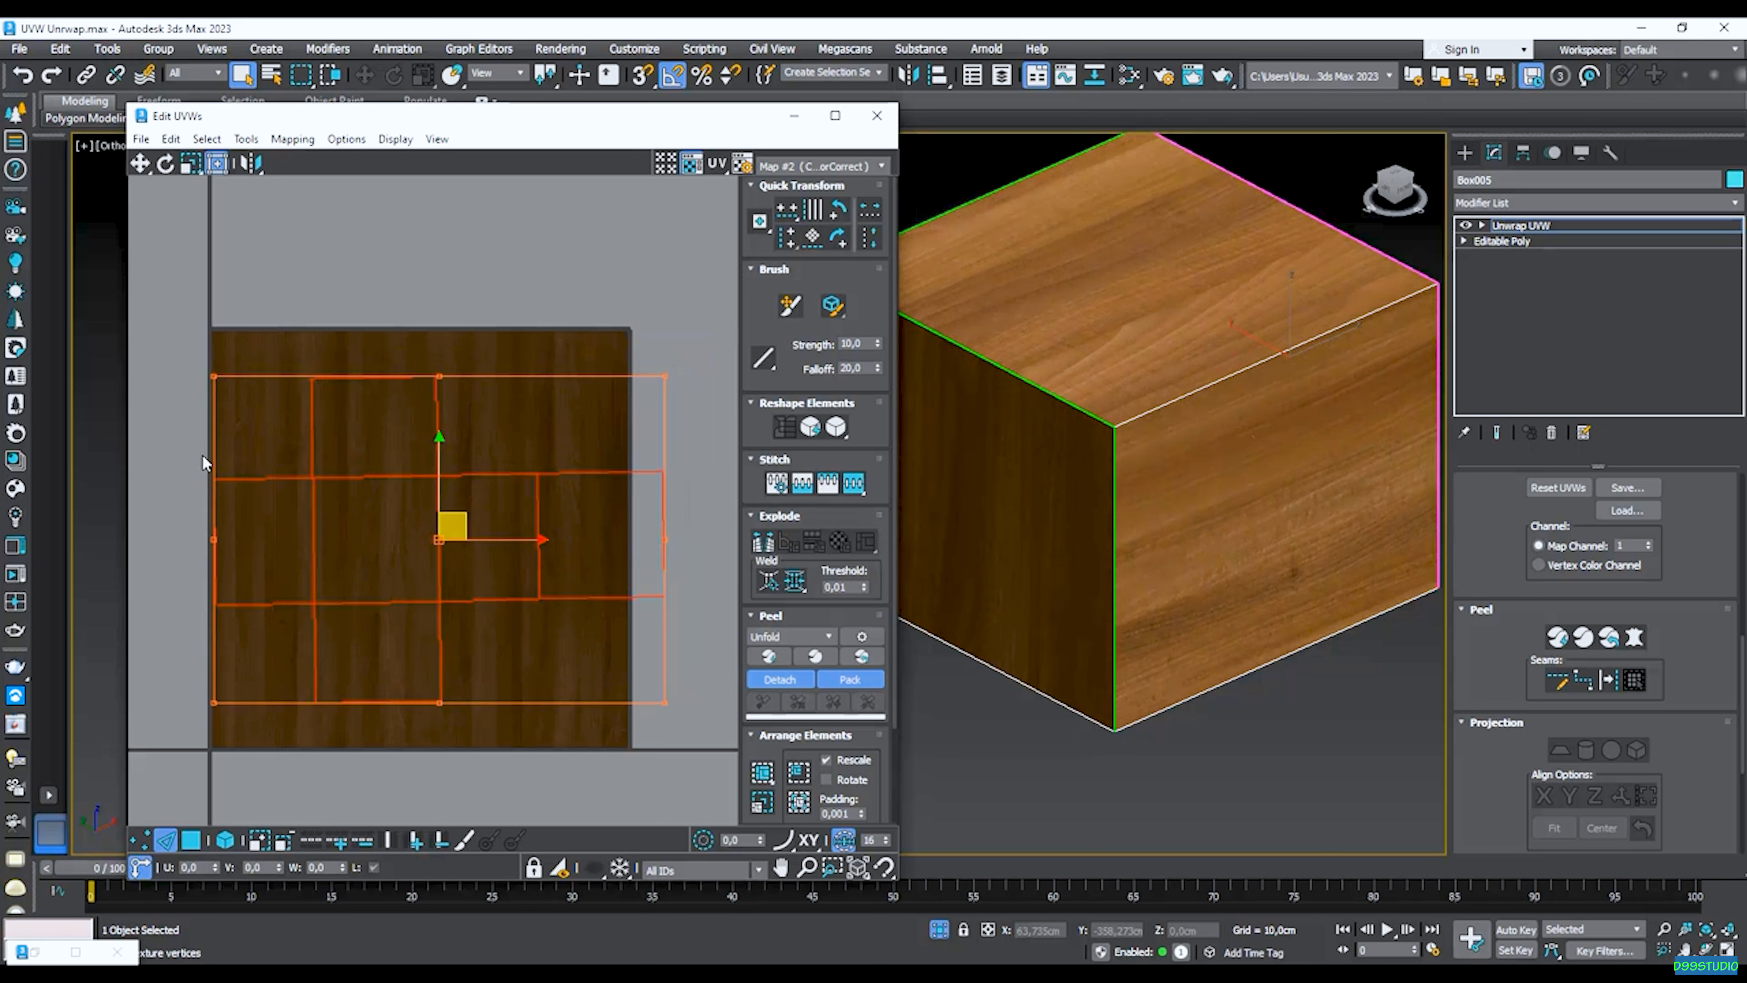
Turn off angle snap, reapply Align to Edge to straighten the UV layout, and nudge it against the tile's edge.
{"action": "left_click", "coordinate": [671, 77]}
{"action": "left_click", "coordinate": [814, 237]}
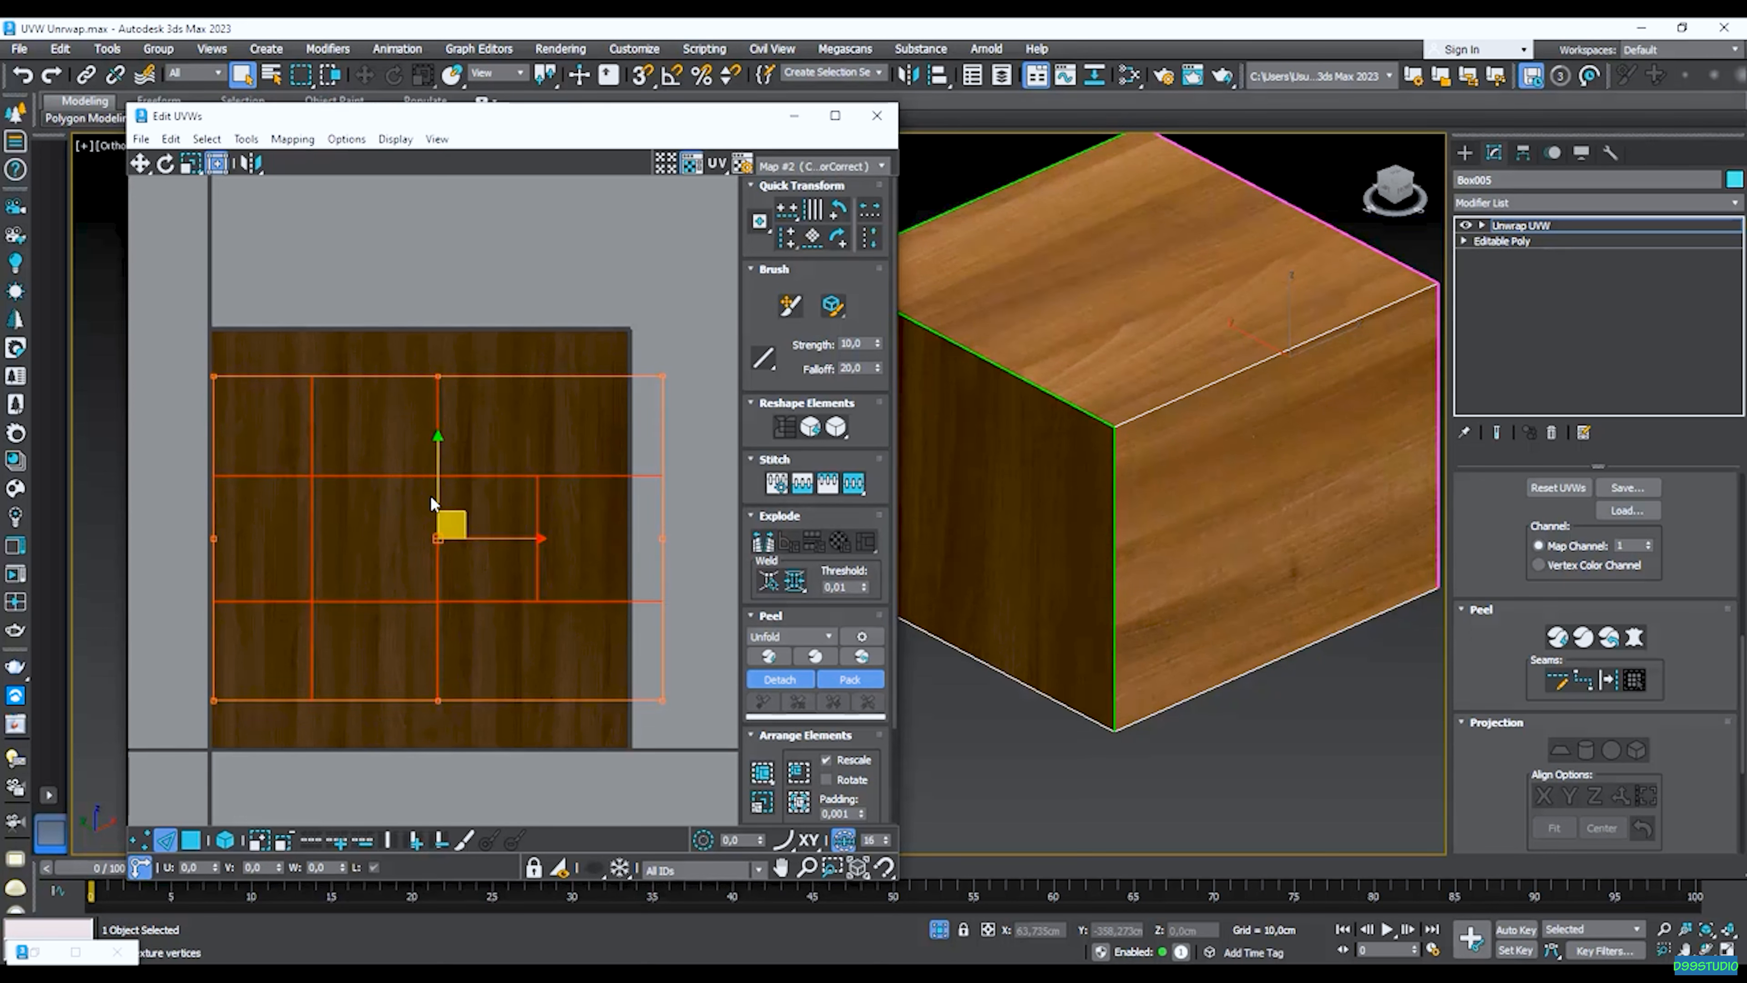
{"action": "left_click_drag", "start_coordinate": [473, 498], "coordinate": [471, 501]}
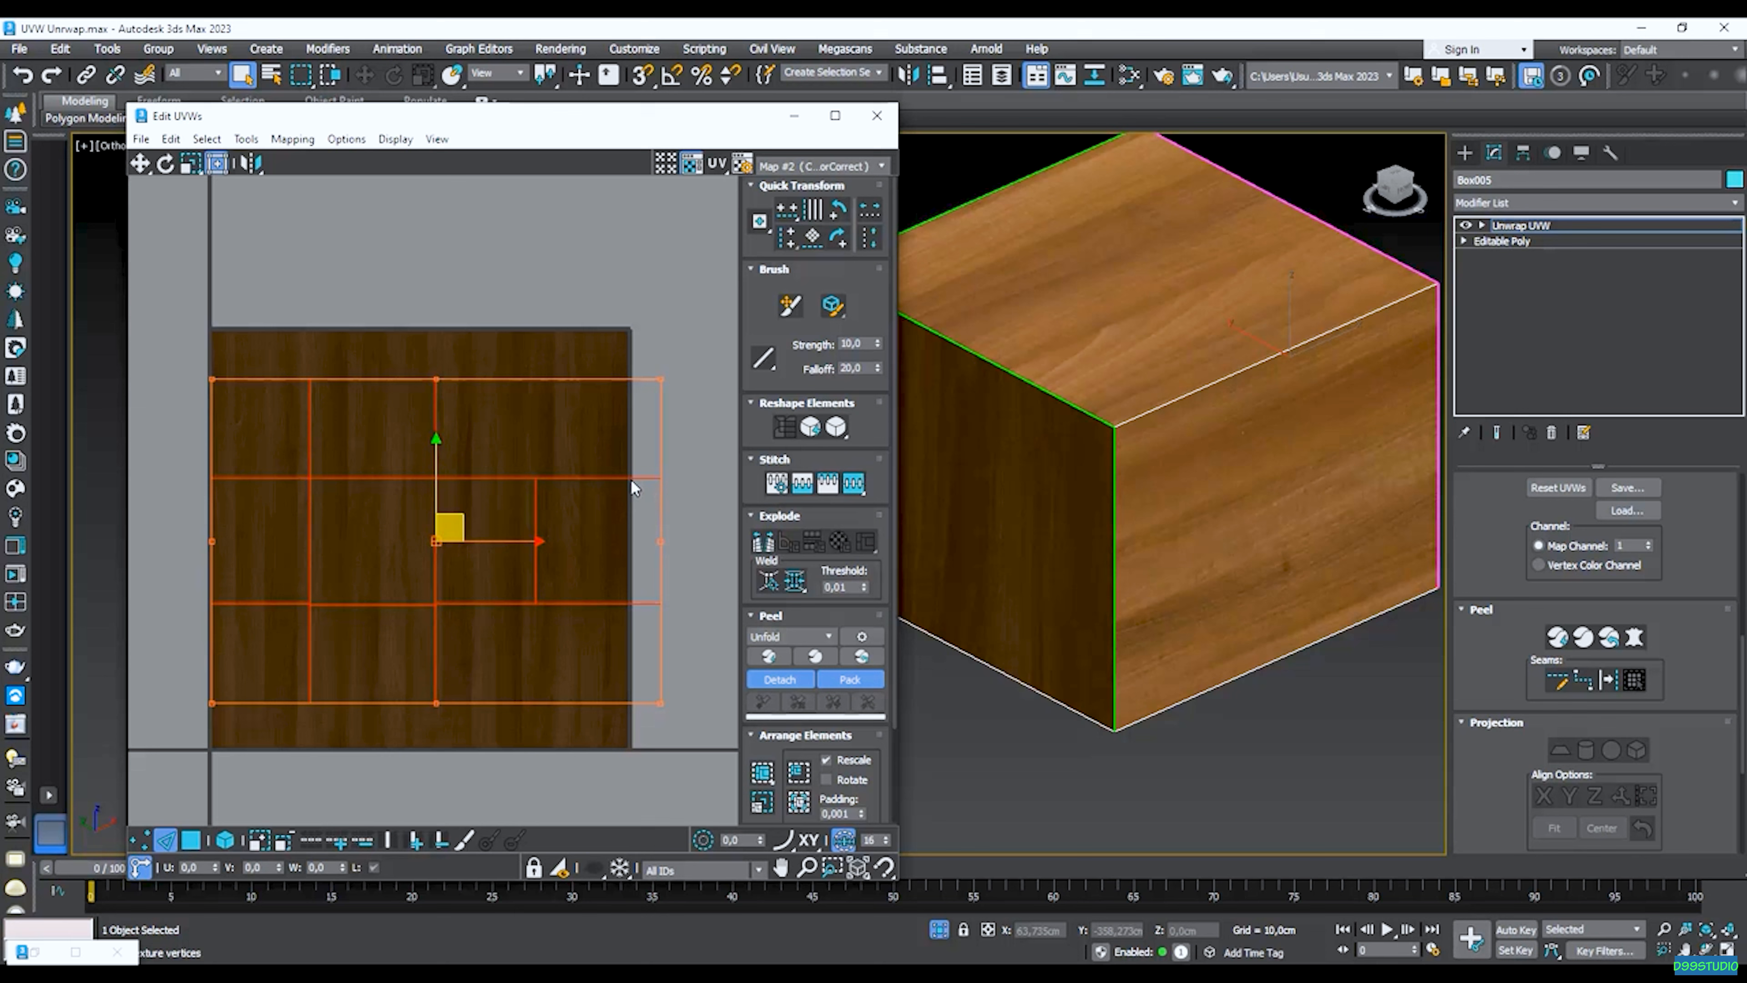
{"action": "scroll", "coordinate": [650, 481], "scroll_direction": "up", "scroll_amount": 2}
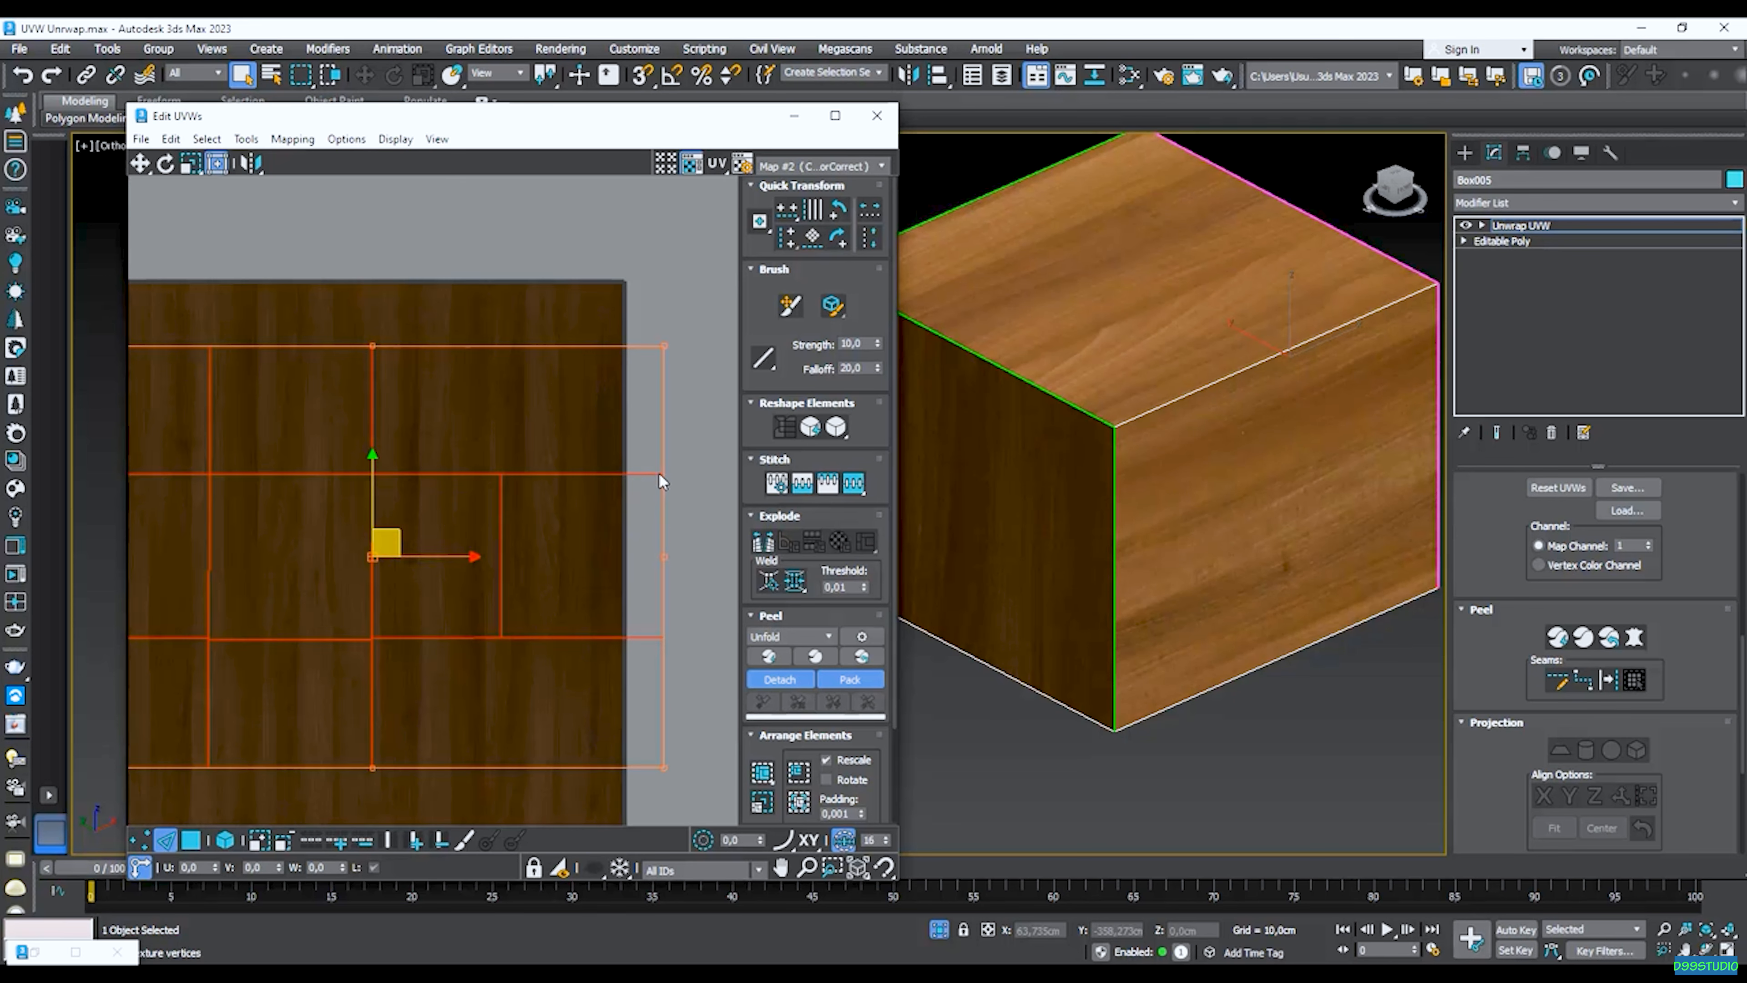
{"action": "scroll", "coordinate": [658, 473], "scroll_direction": "down", "scroll_amount": 2}
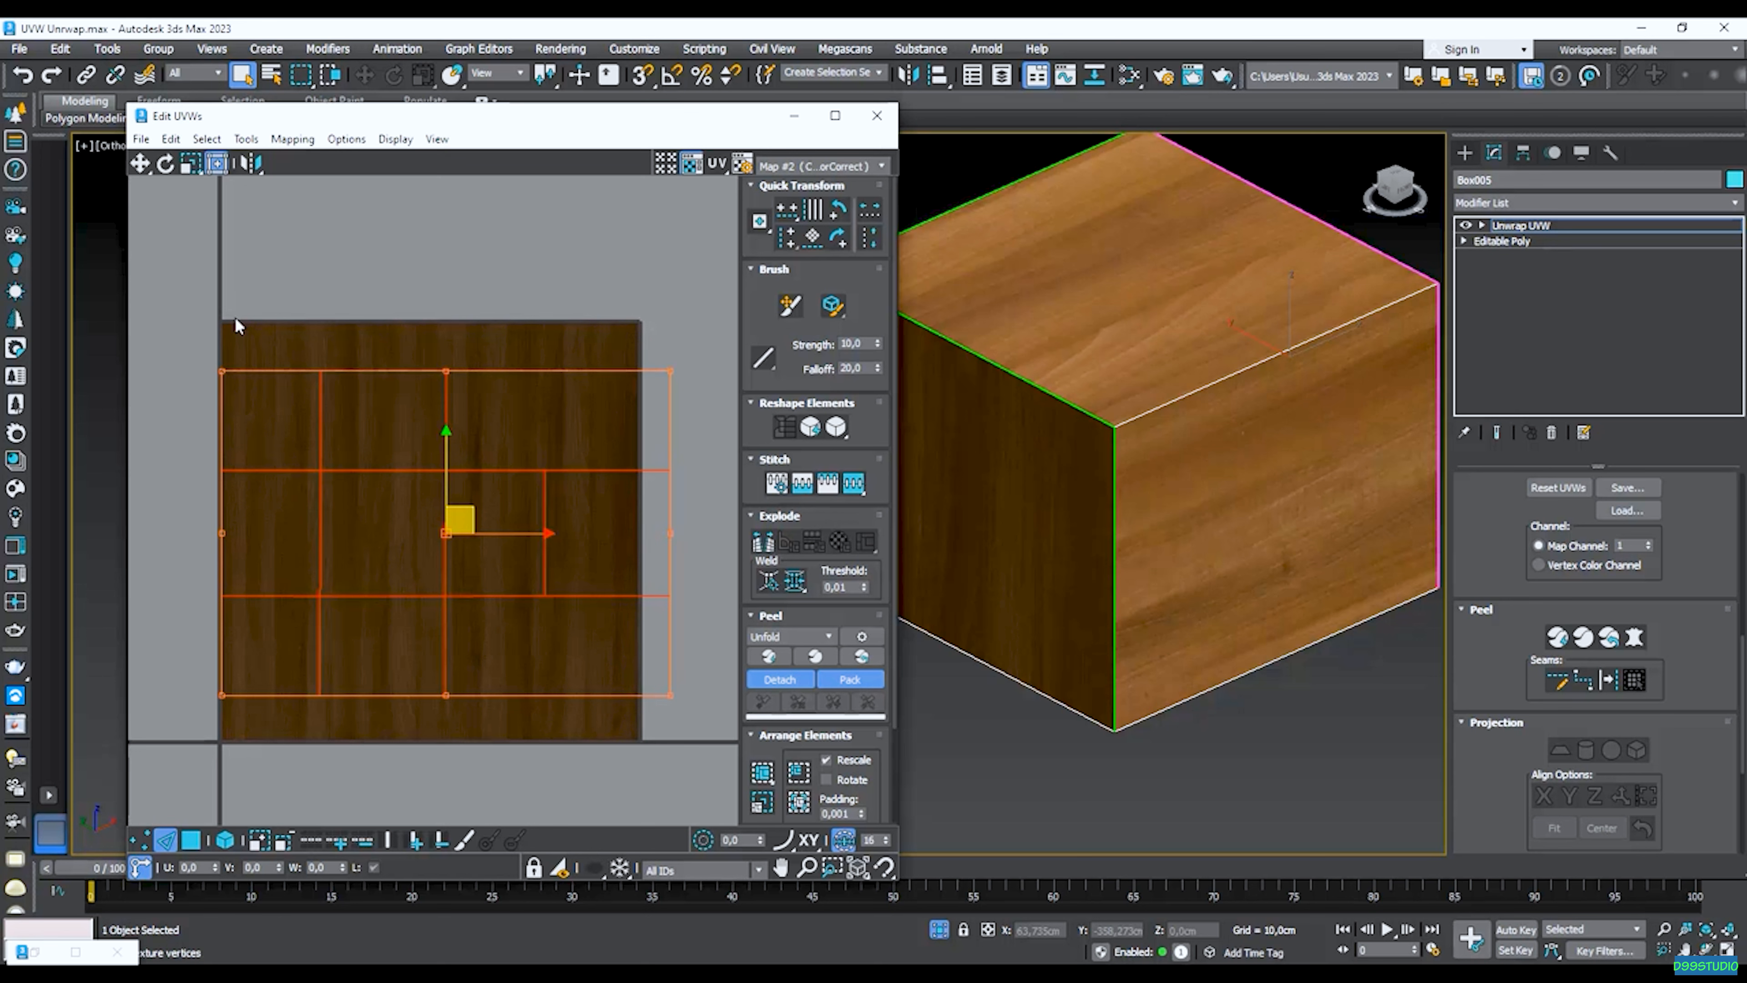
Deselect the UV edges and pack the layout with normalizing so it fits inside the texture tile.
{"action": "scroll", "coordinate": [792, 633], "scroll_direction": "down", "scroll_amount": 3}
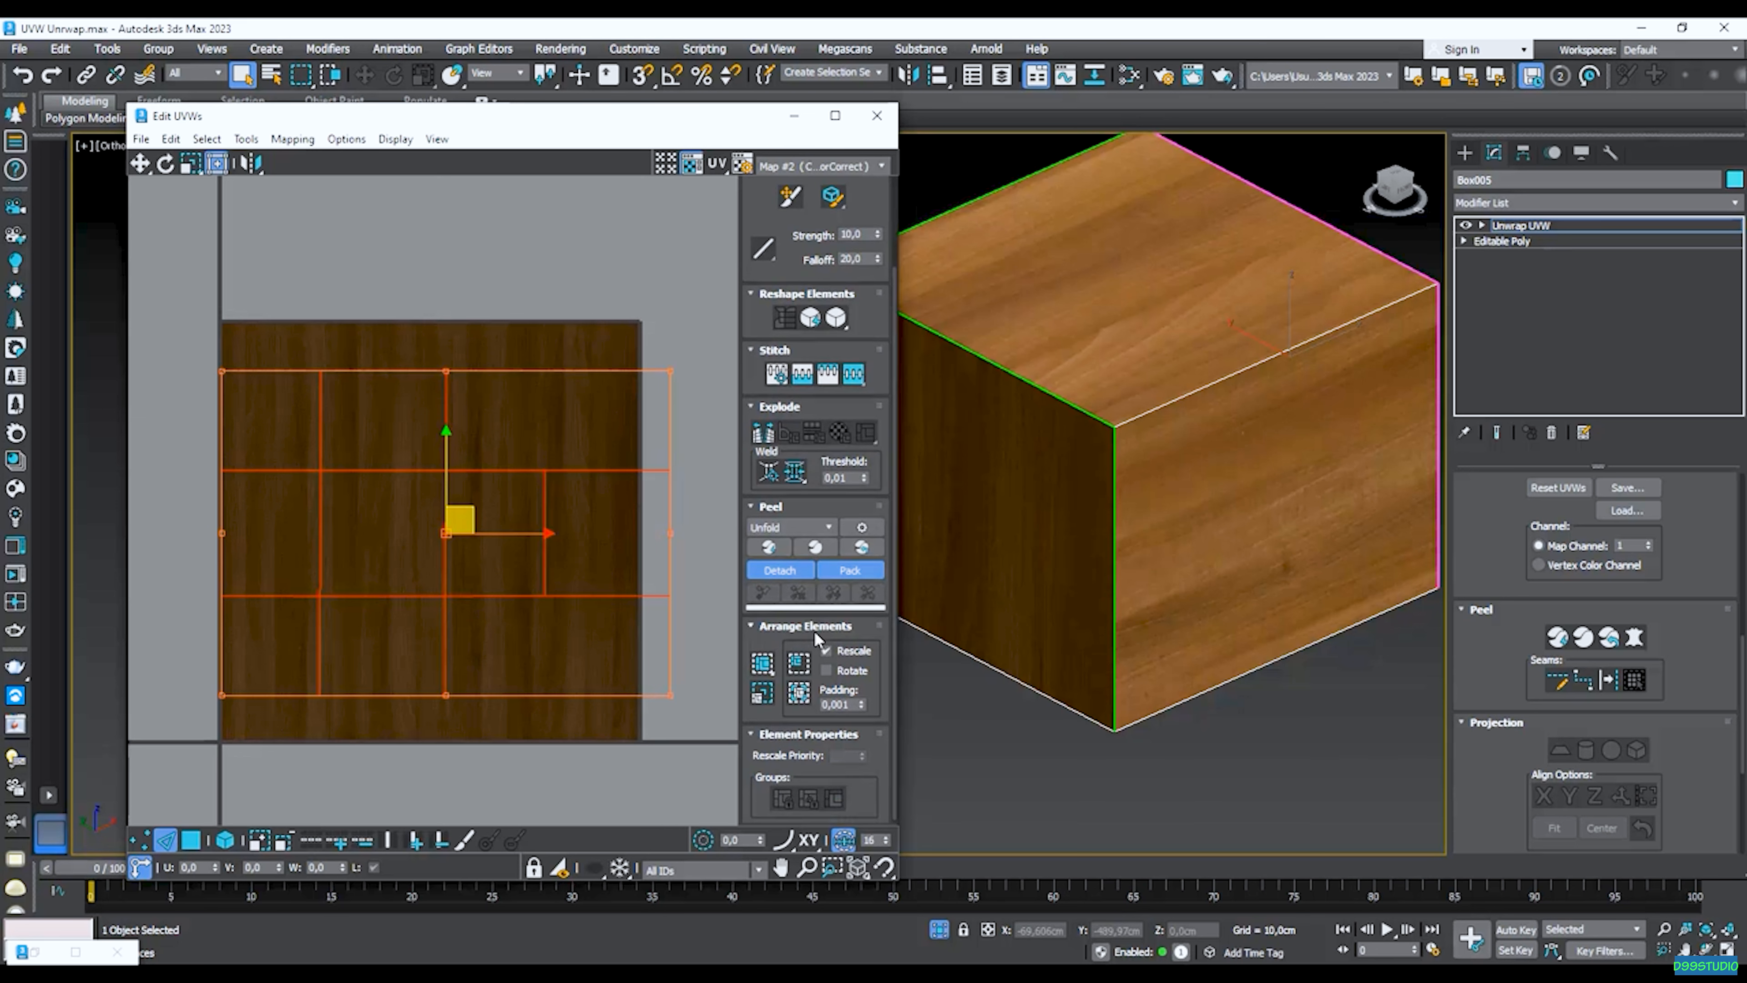
{"action": "left_click", "coordinate": [267, 695]}
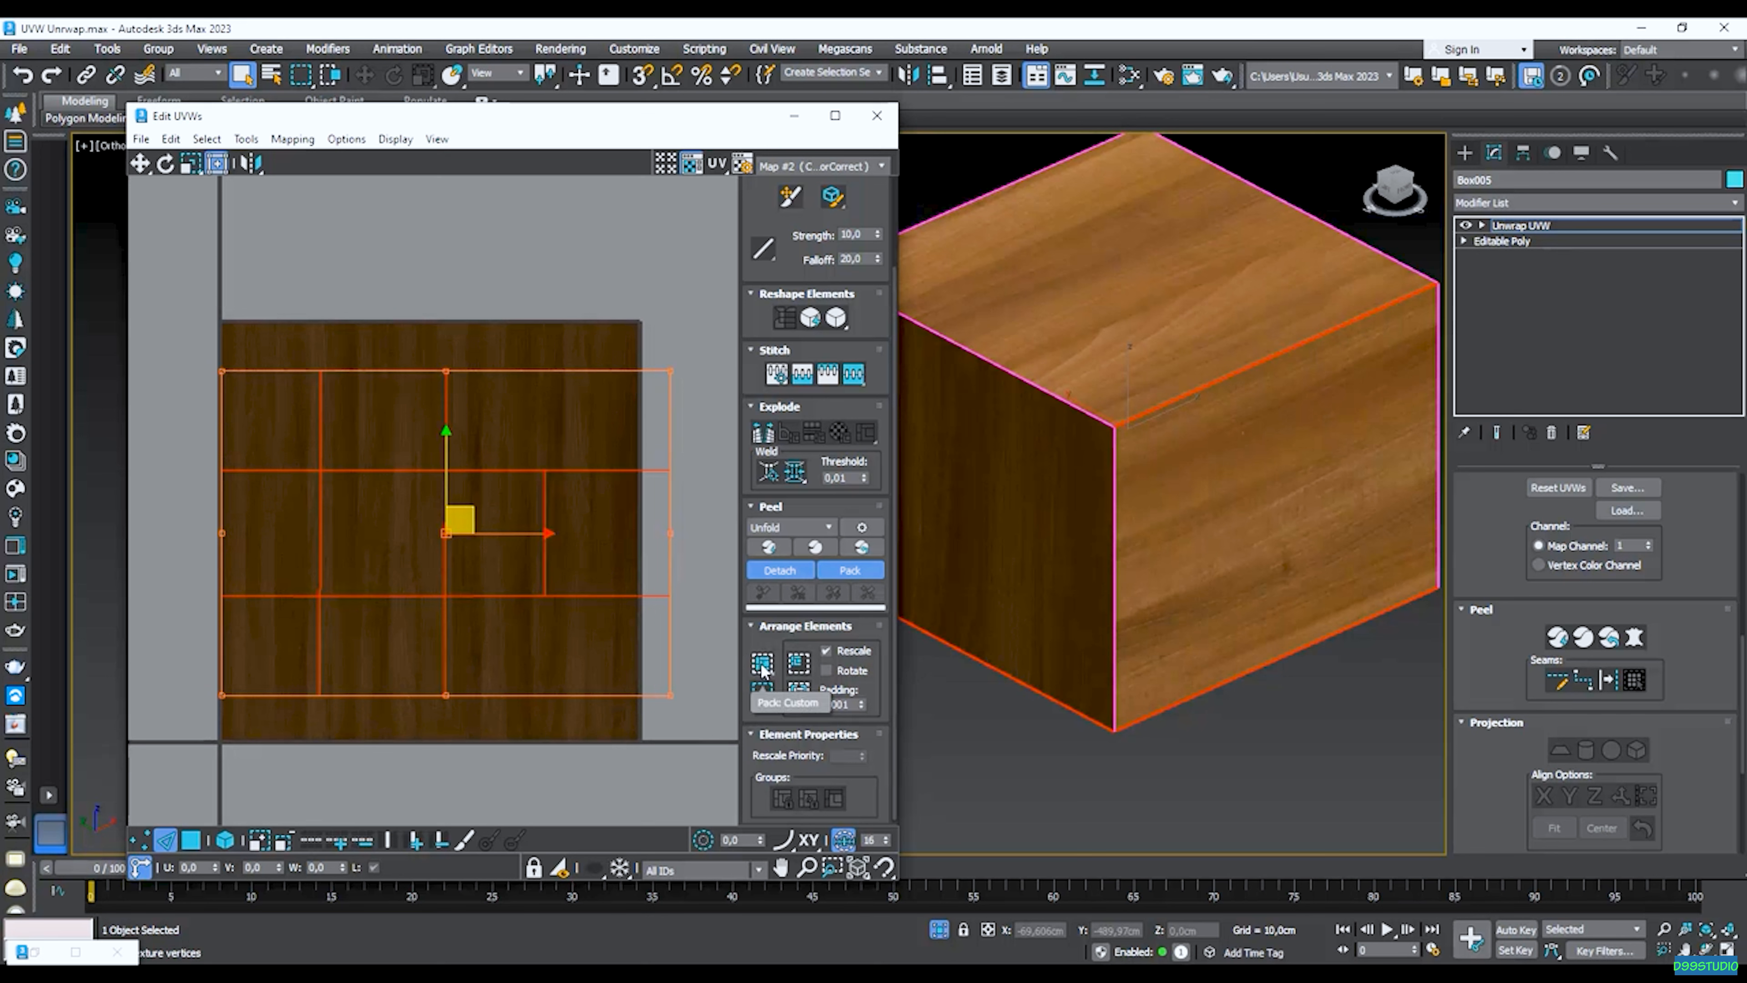
{"action": "left_click", "coordinate": [577, 457]}
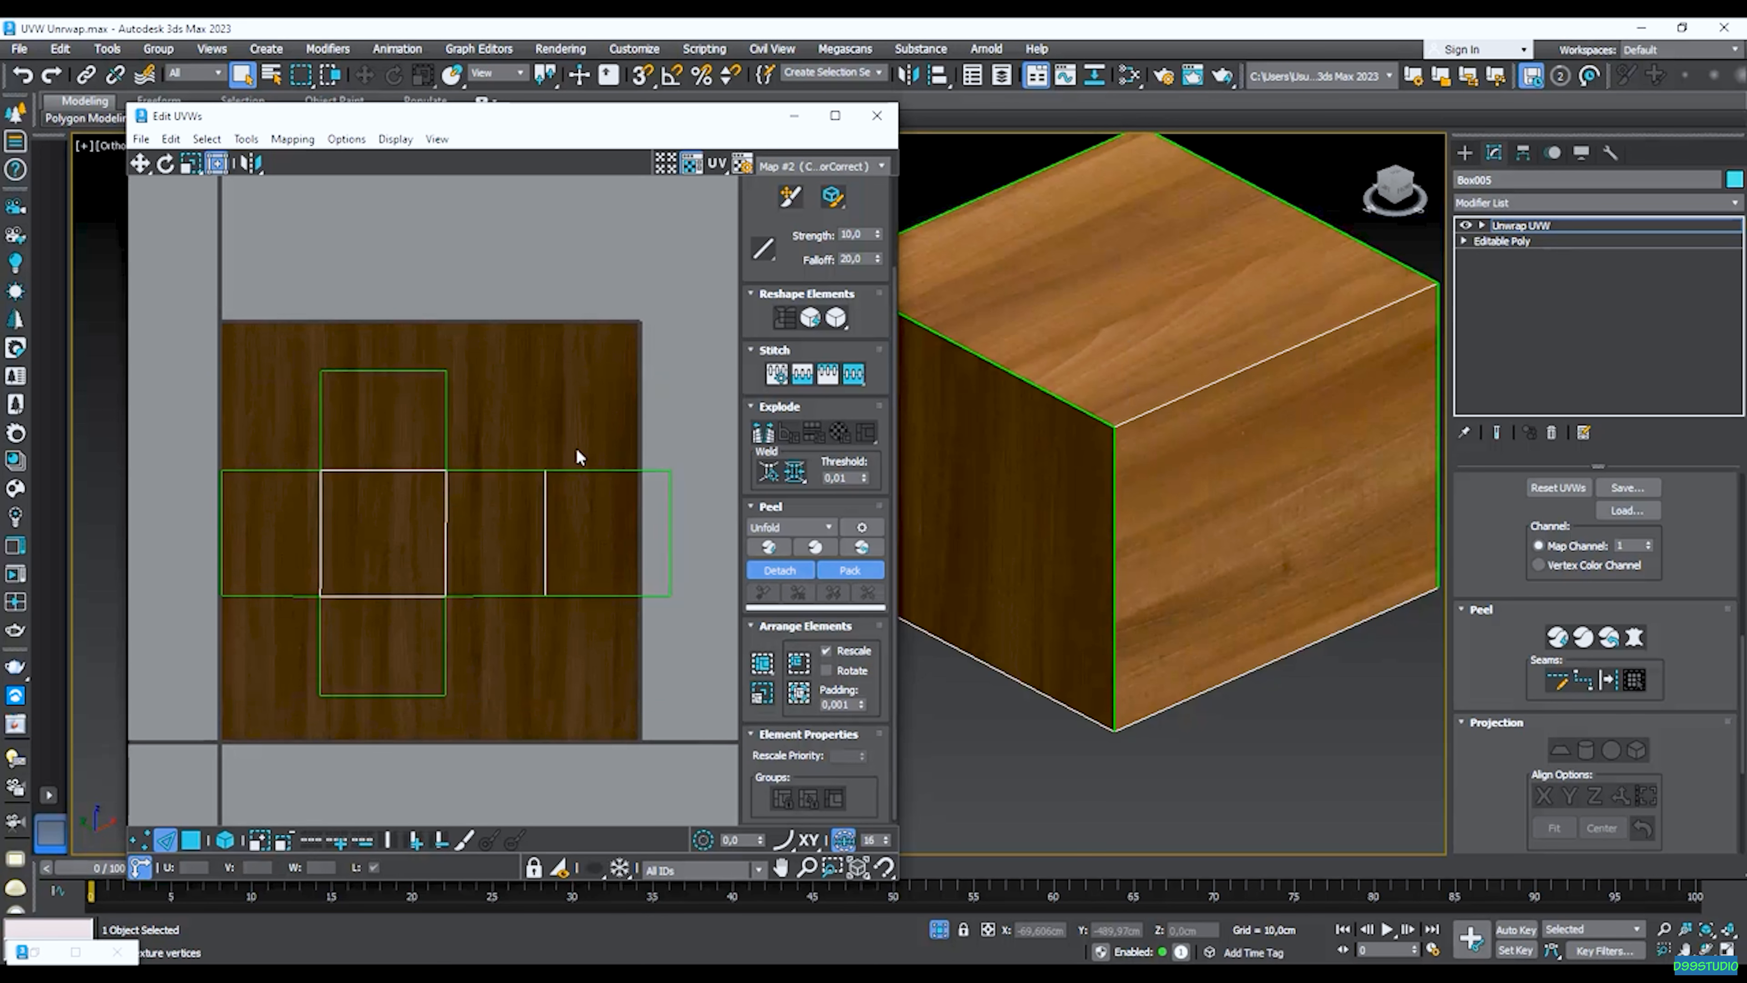
{"action": "left_click", "coordinate": [799, 695]}
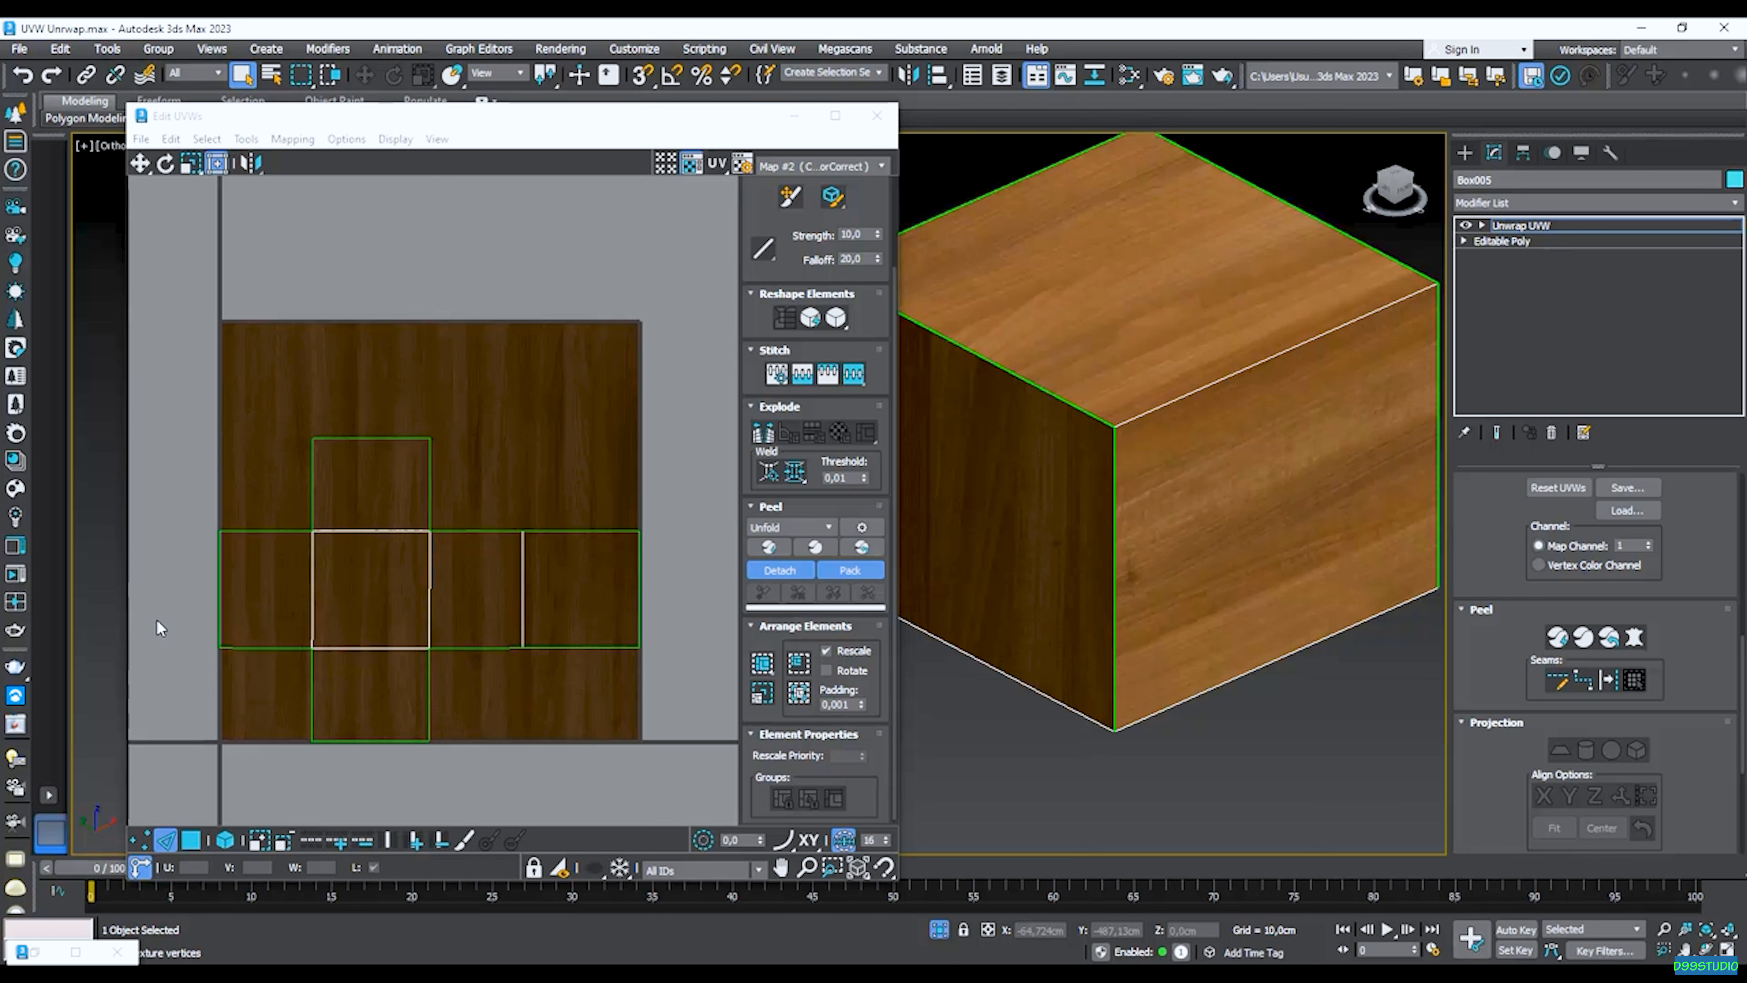
{"action": "scroll", "coordinate": [257, 664], "scroll_direction": "up", "scroll_amount": 10}
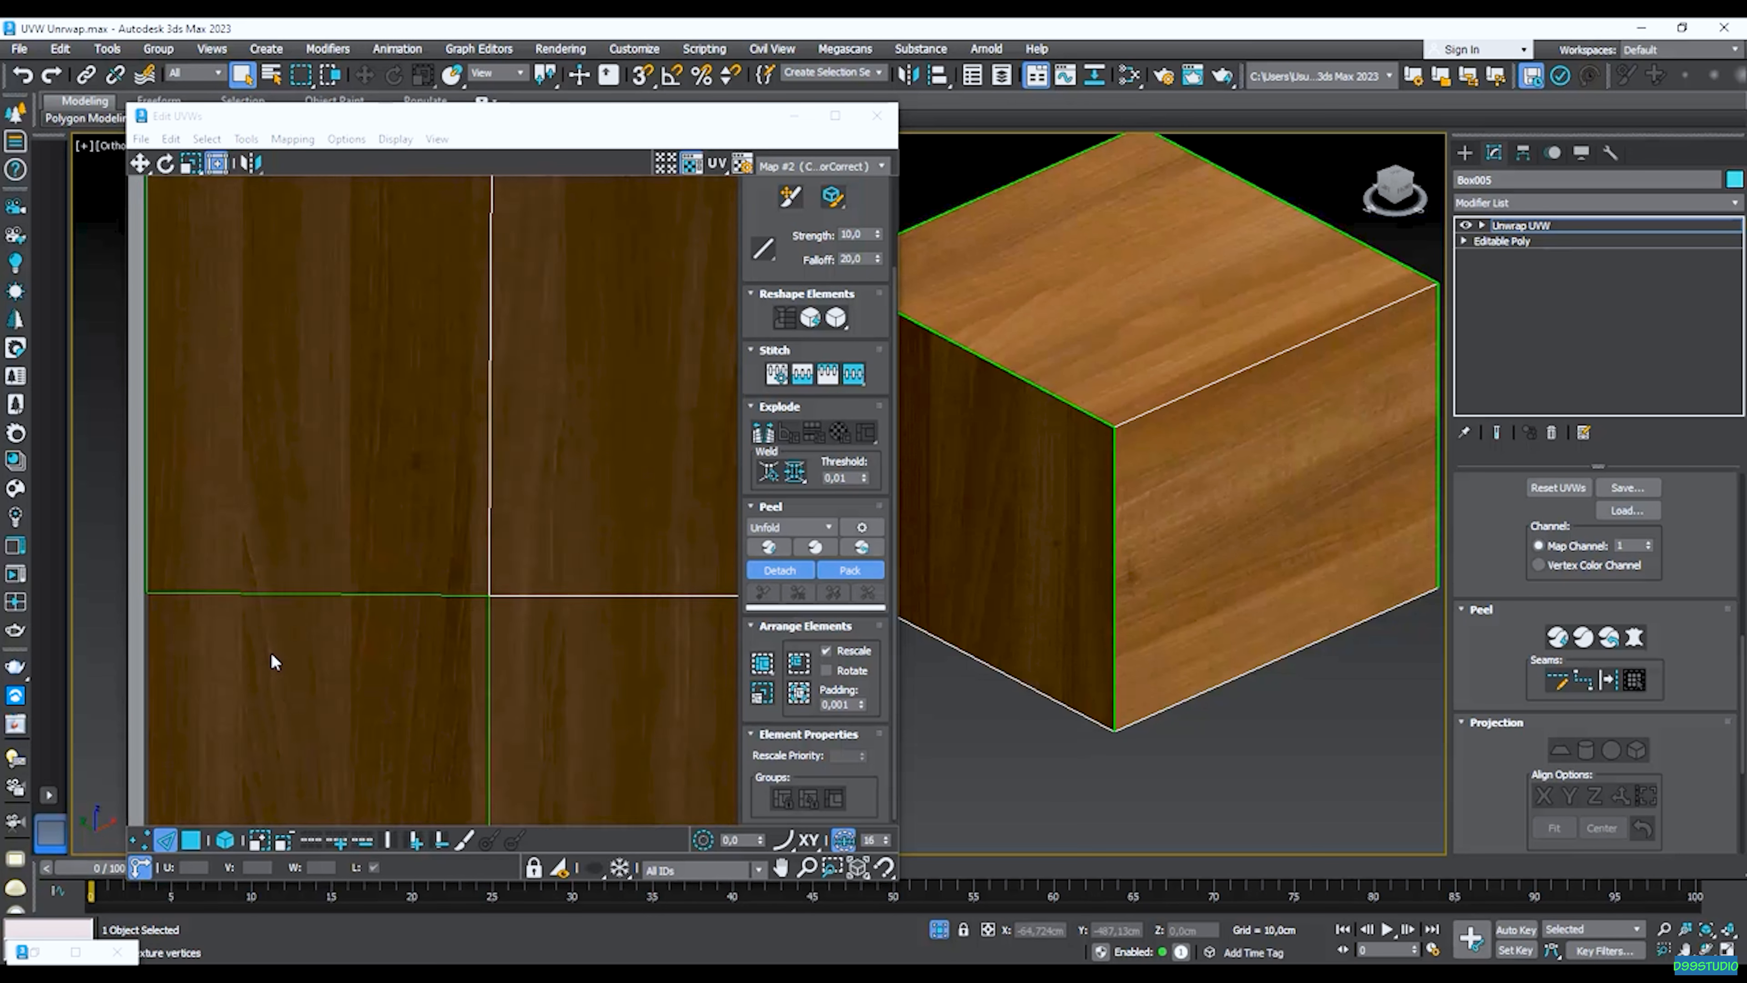
{"action": "scroll", "coordinate": [271, 654], "scroll_direction": "down", "scroll_amount": 8}
{"action": "scroll", "coordinate": [475, 616], "scroll_direction": "up", "scroll_amount": 3}
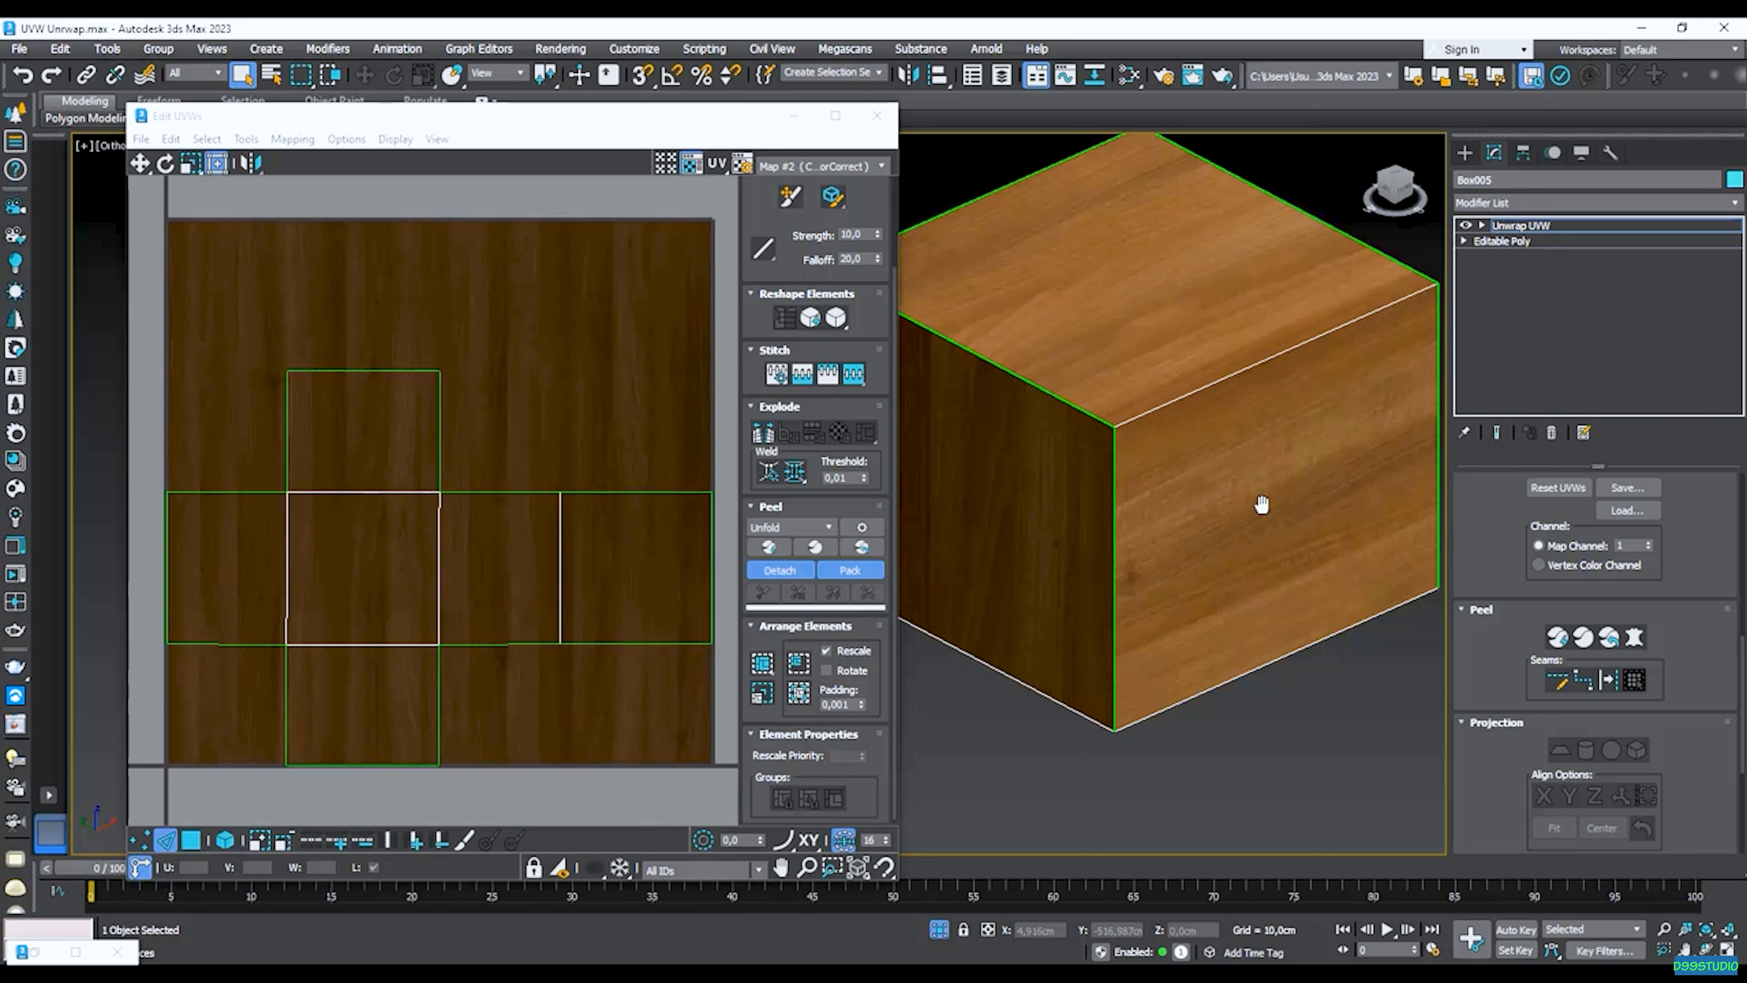
Break the UV layout along the vertical edge between the two polygons at the far end of its horizontal strip.
{"action": "middle_click_drag", "start_coordinate": [1263, 505], "coordinate": [1208, 528]}
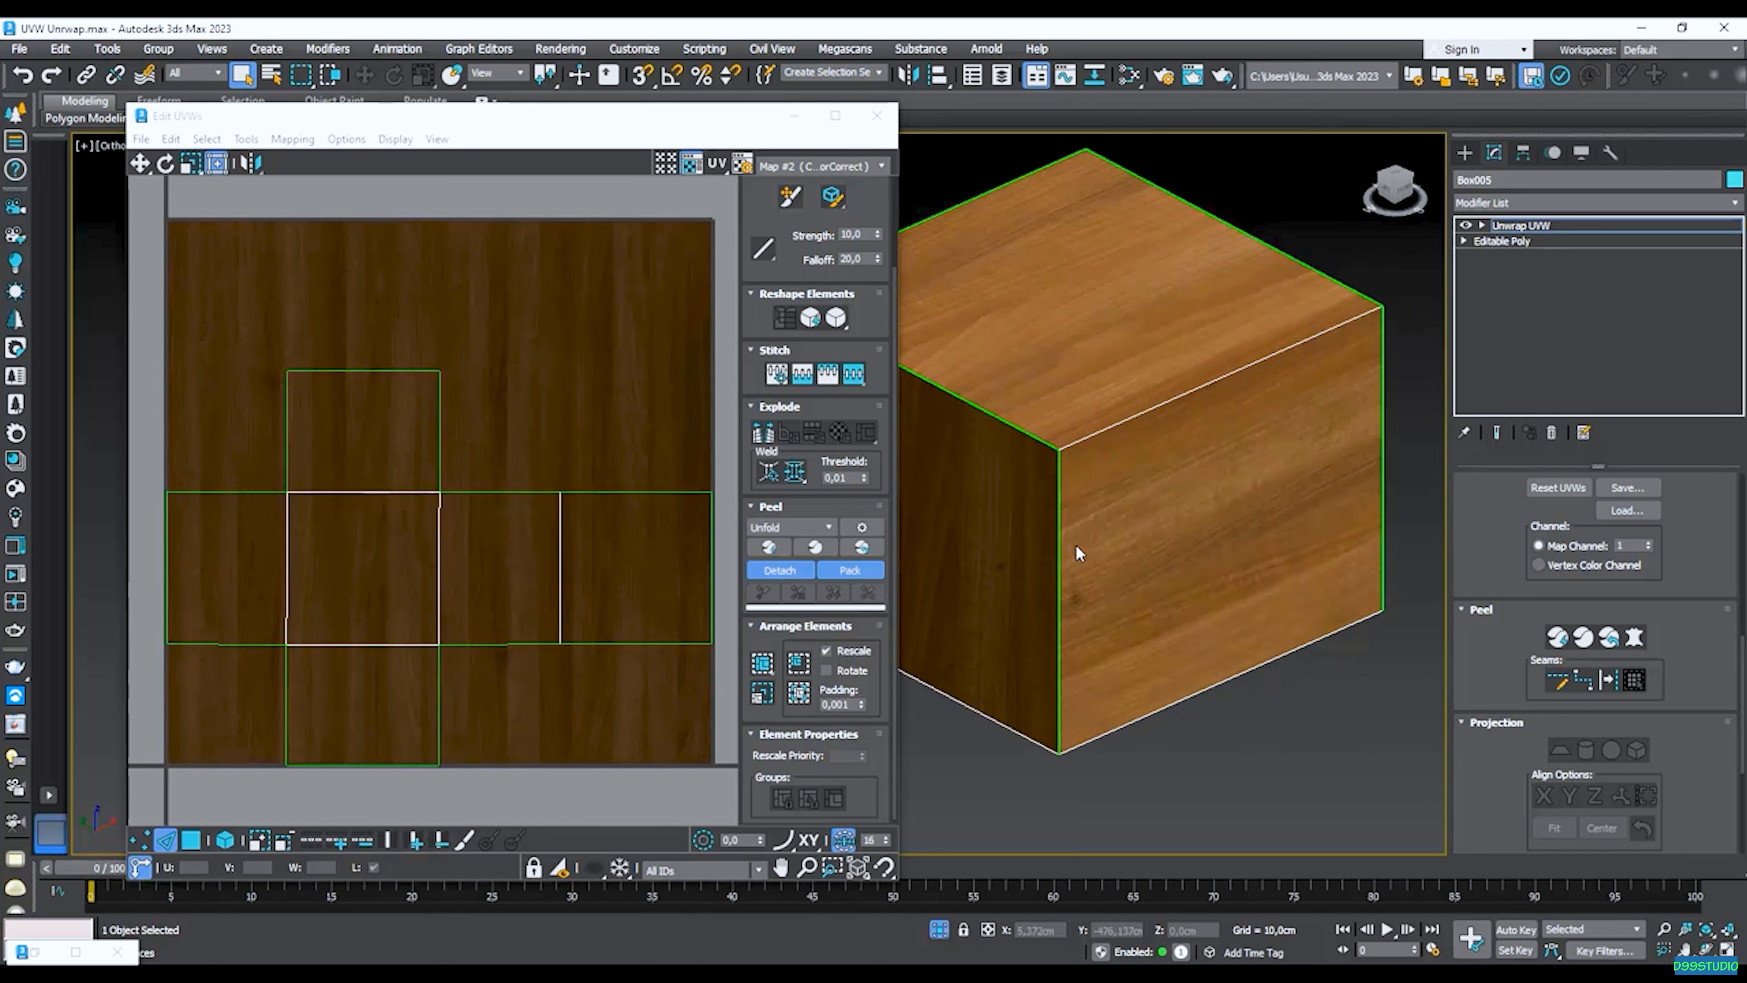
{"action": "middle_click_drag", "start_coordinate": [997, 522], "coordinate": [1140, 499]}
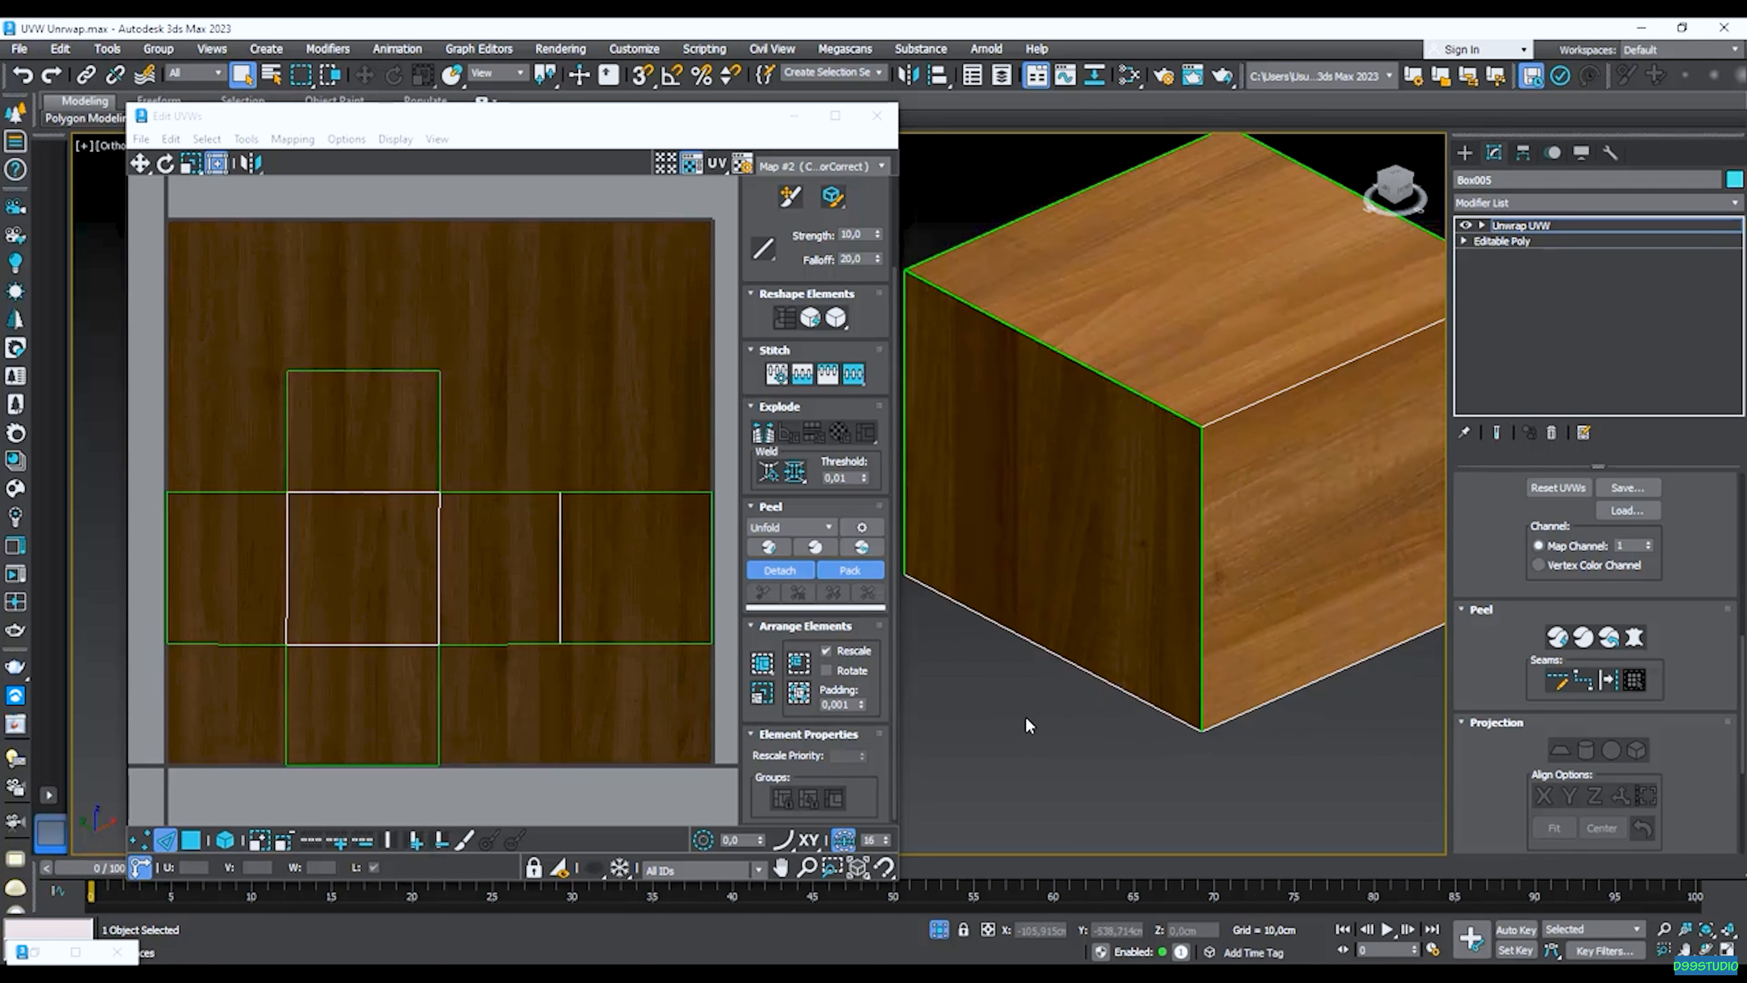
{"action": "mouse_move", "coordinate": [1134, 603]}
{"action": "middle_mouse_down"}
{"action": "mouse_move", "coordinate": [1133, 577]}
{"action": "mouse_move", "coordinate": [1113, 587]}
{"action": "middle_mouse_up"}
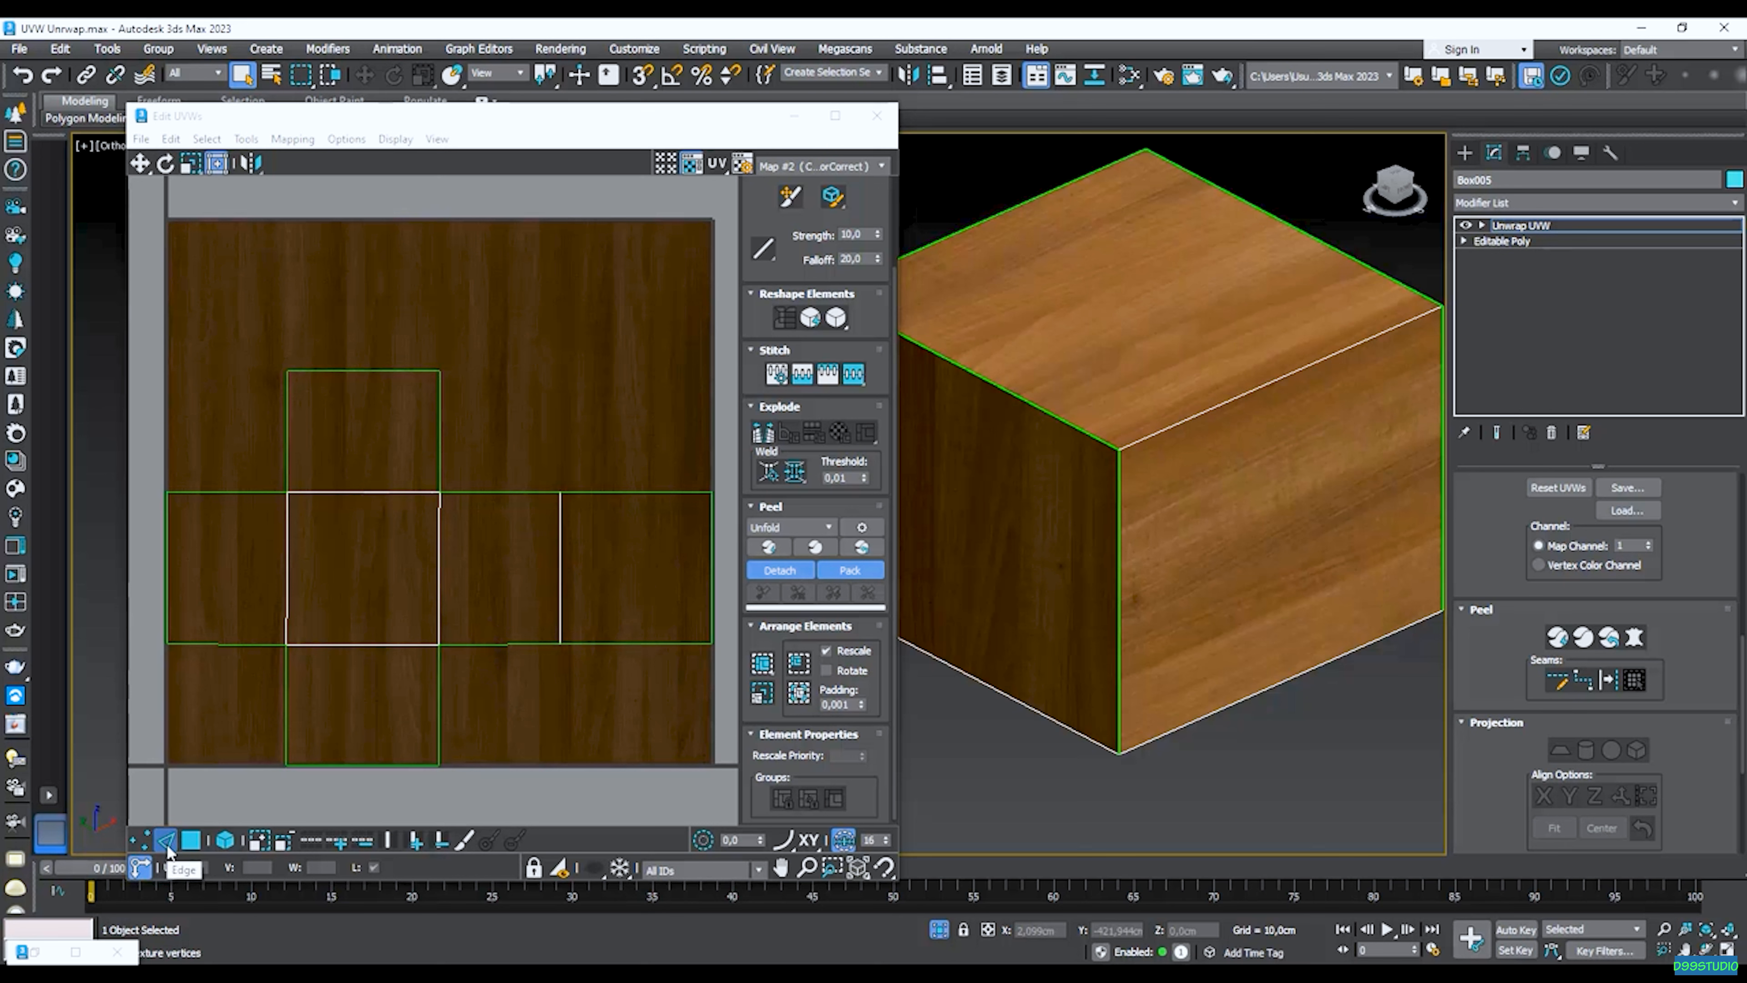
{"action": "left_click", "coordinate": [561, 610]}
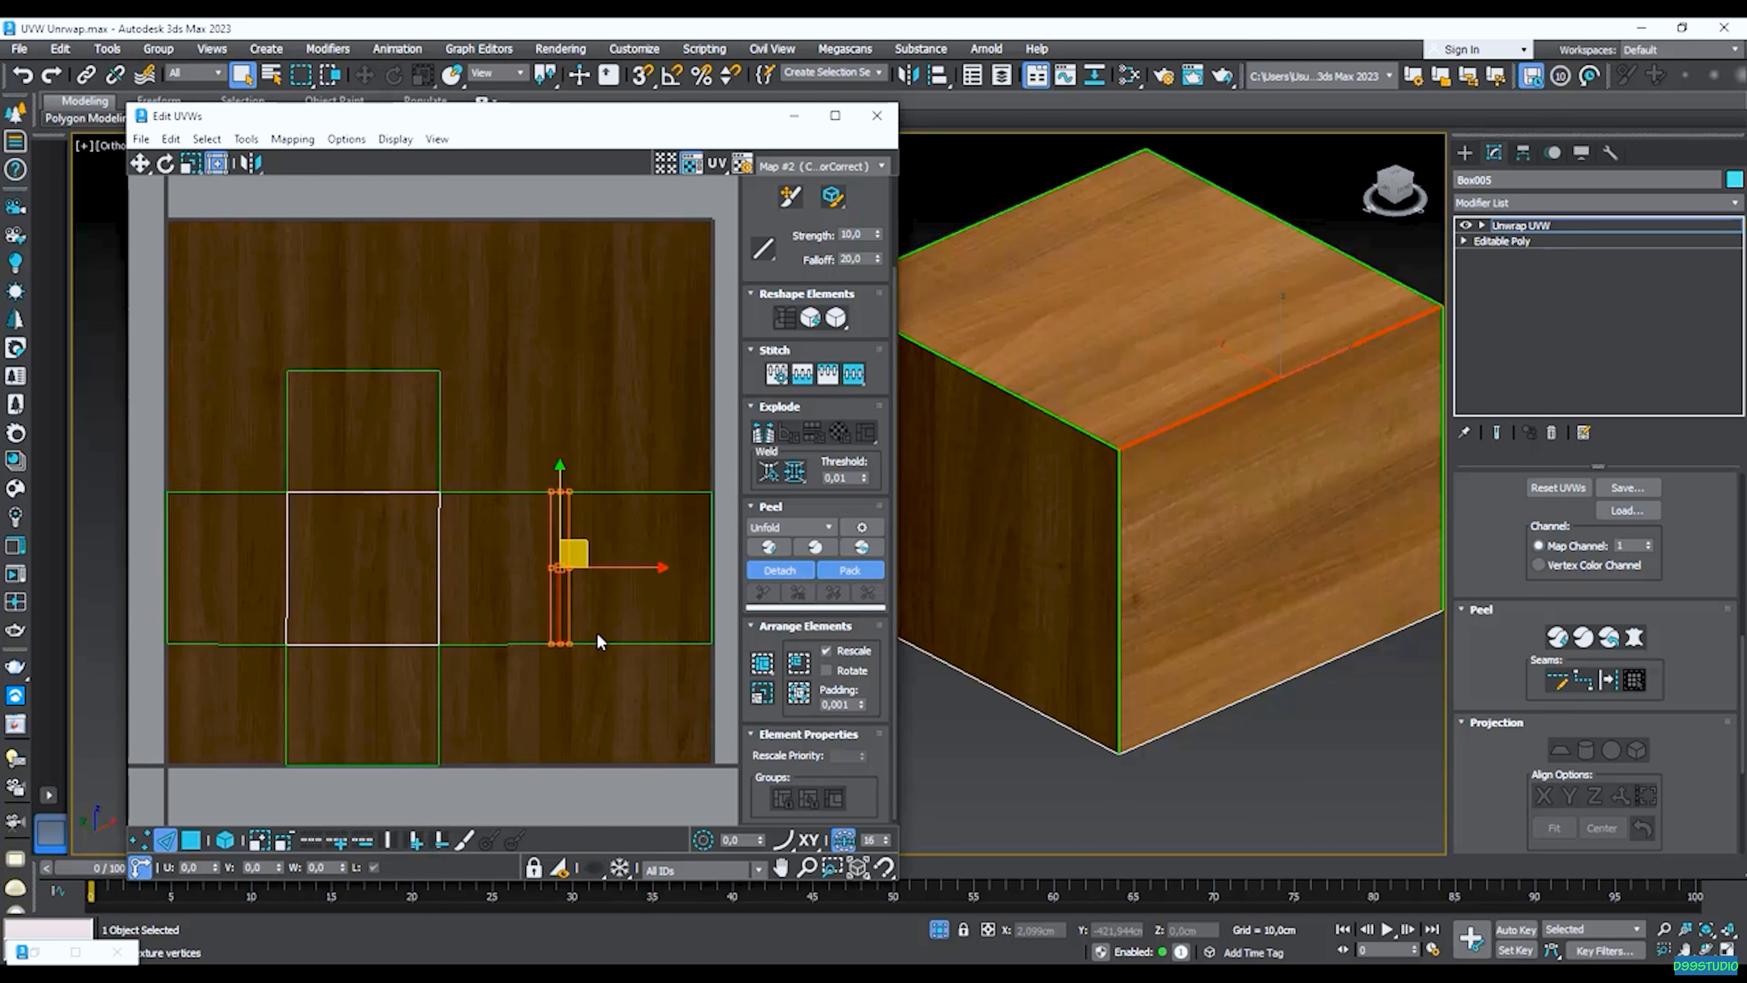
{"action": "scroll", "coordinate": [588, 637], "scroll_direction": "up", "scroll_amount": 2}
{"action": "right_click", "coordinate": [507, 601]}
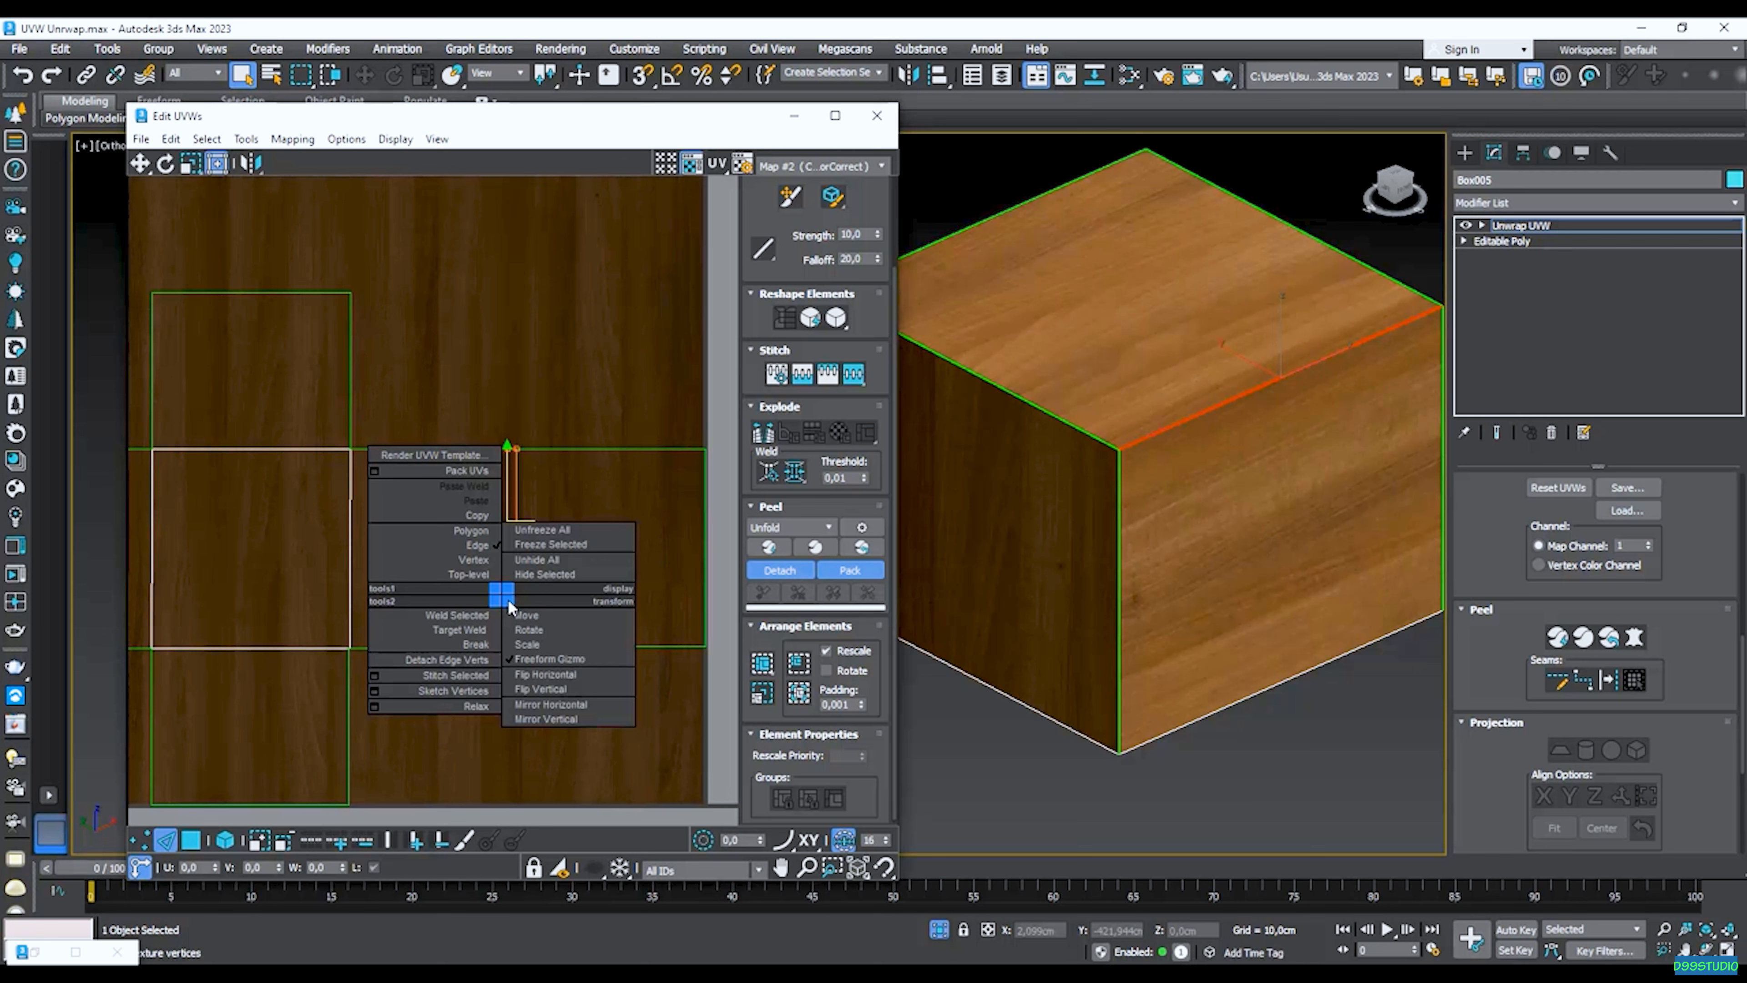
{"action": "left_click", "coordinate": [475, 644]}
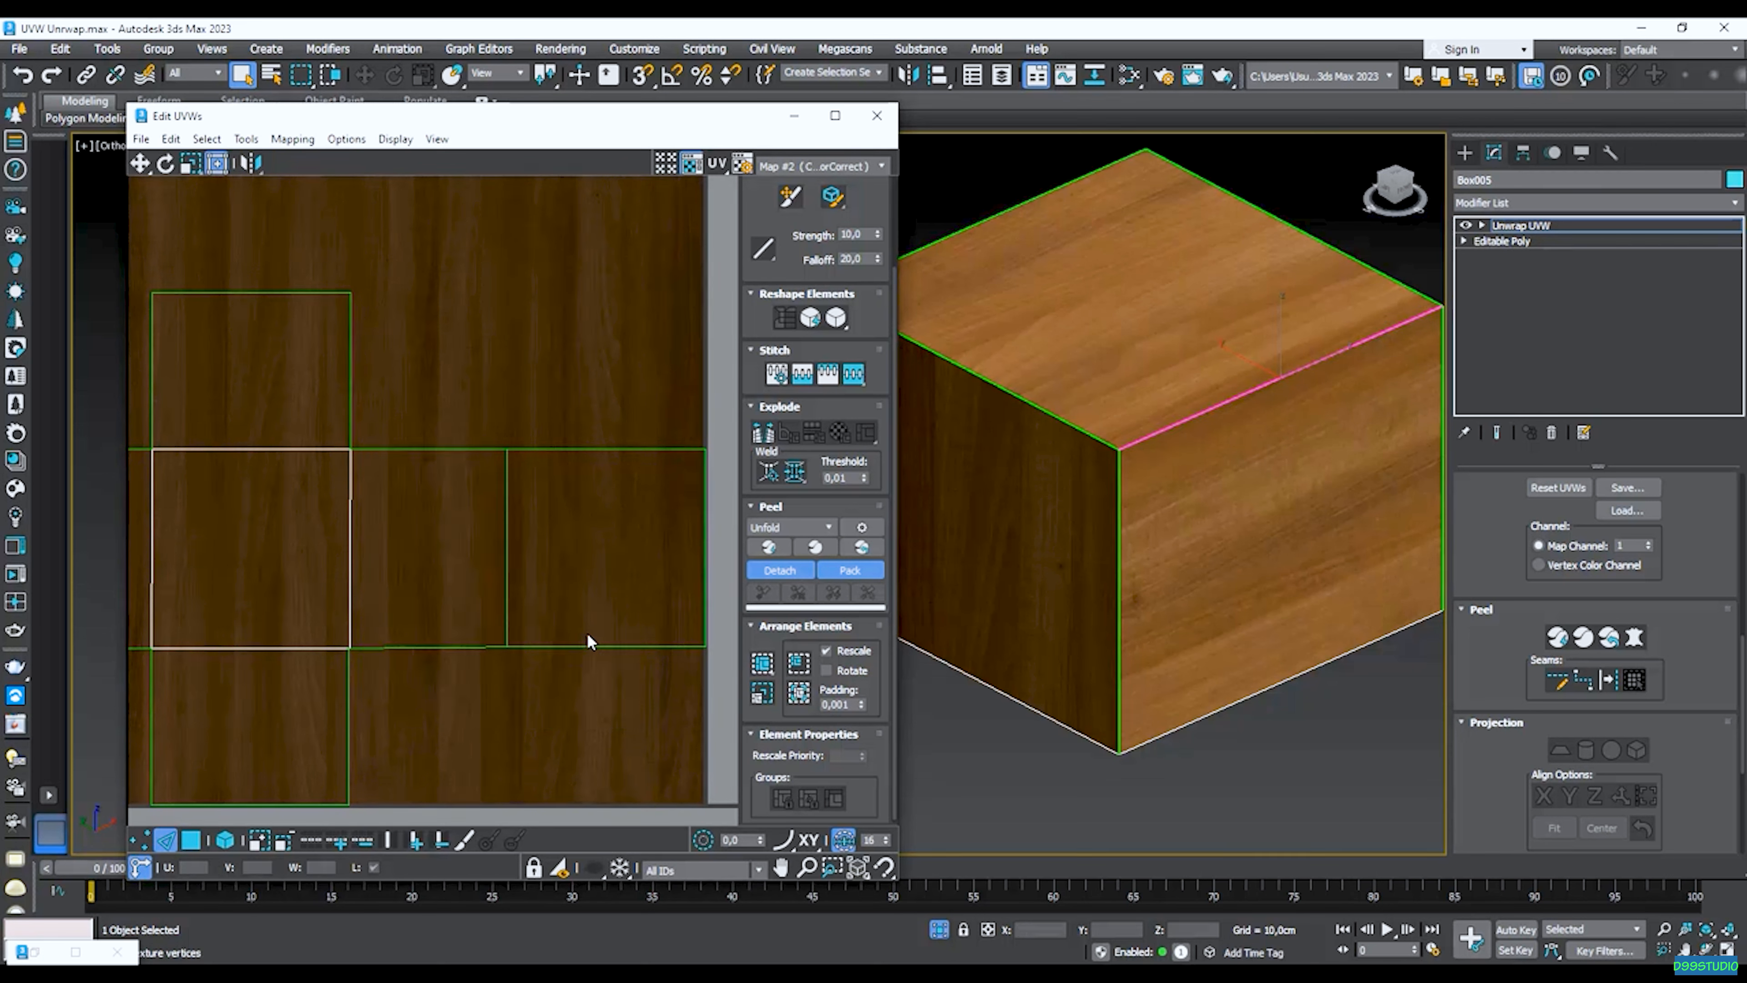
Select the box's front-right side face and try to move its UV polygon away from the layout.
{"action": "scroll", "coordinate": [1111, 460], "scroll_direction": "down", "scroll_amount": 3}
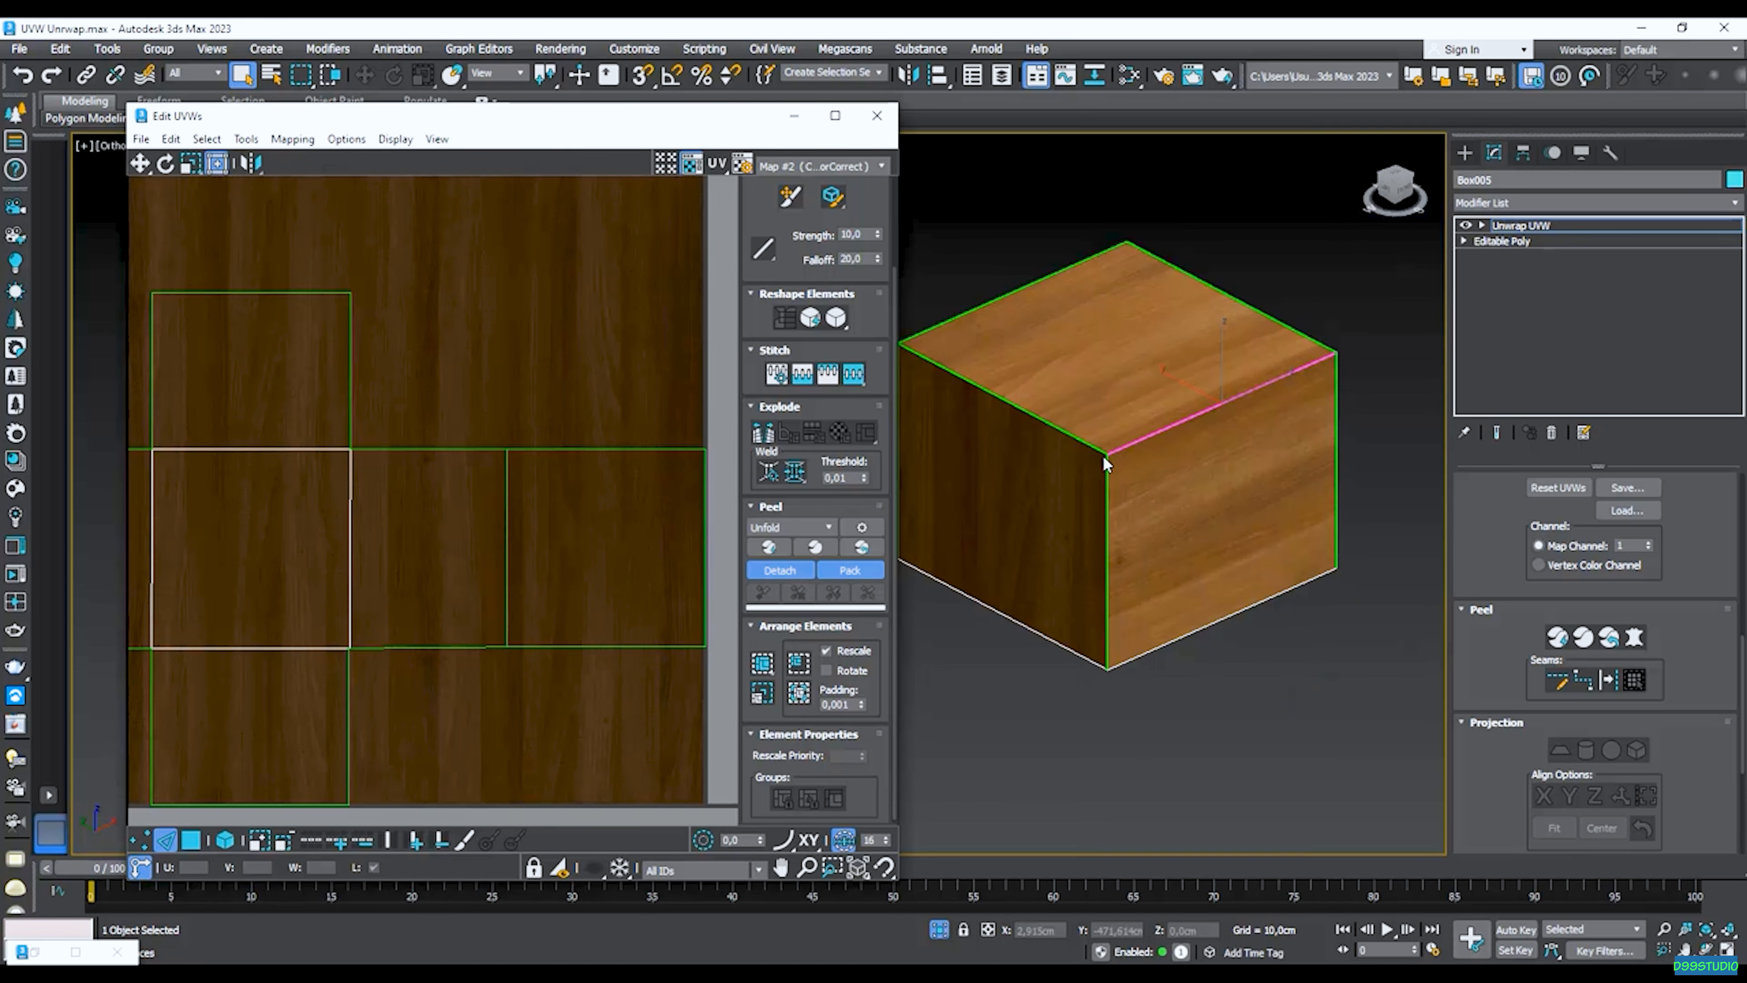
{"action": "left_click", "coordinate": [1341, 354]}
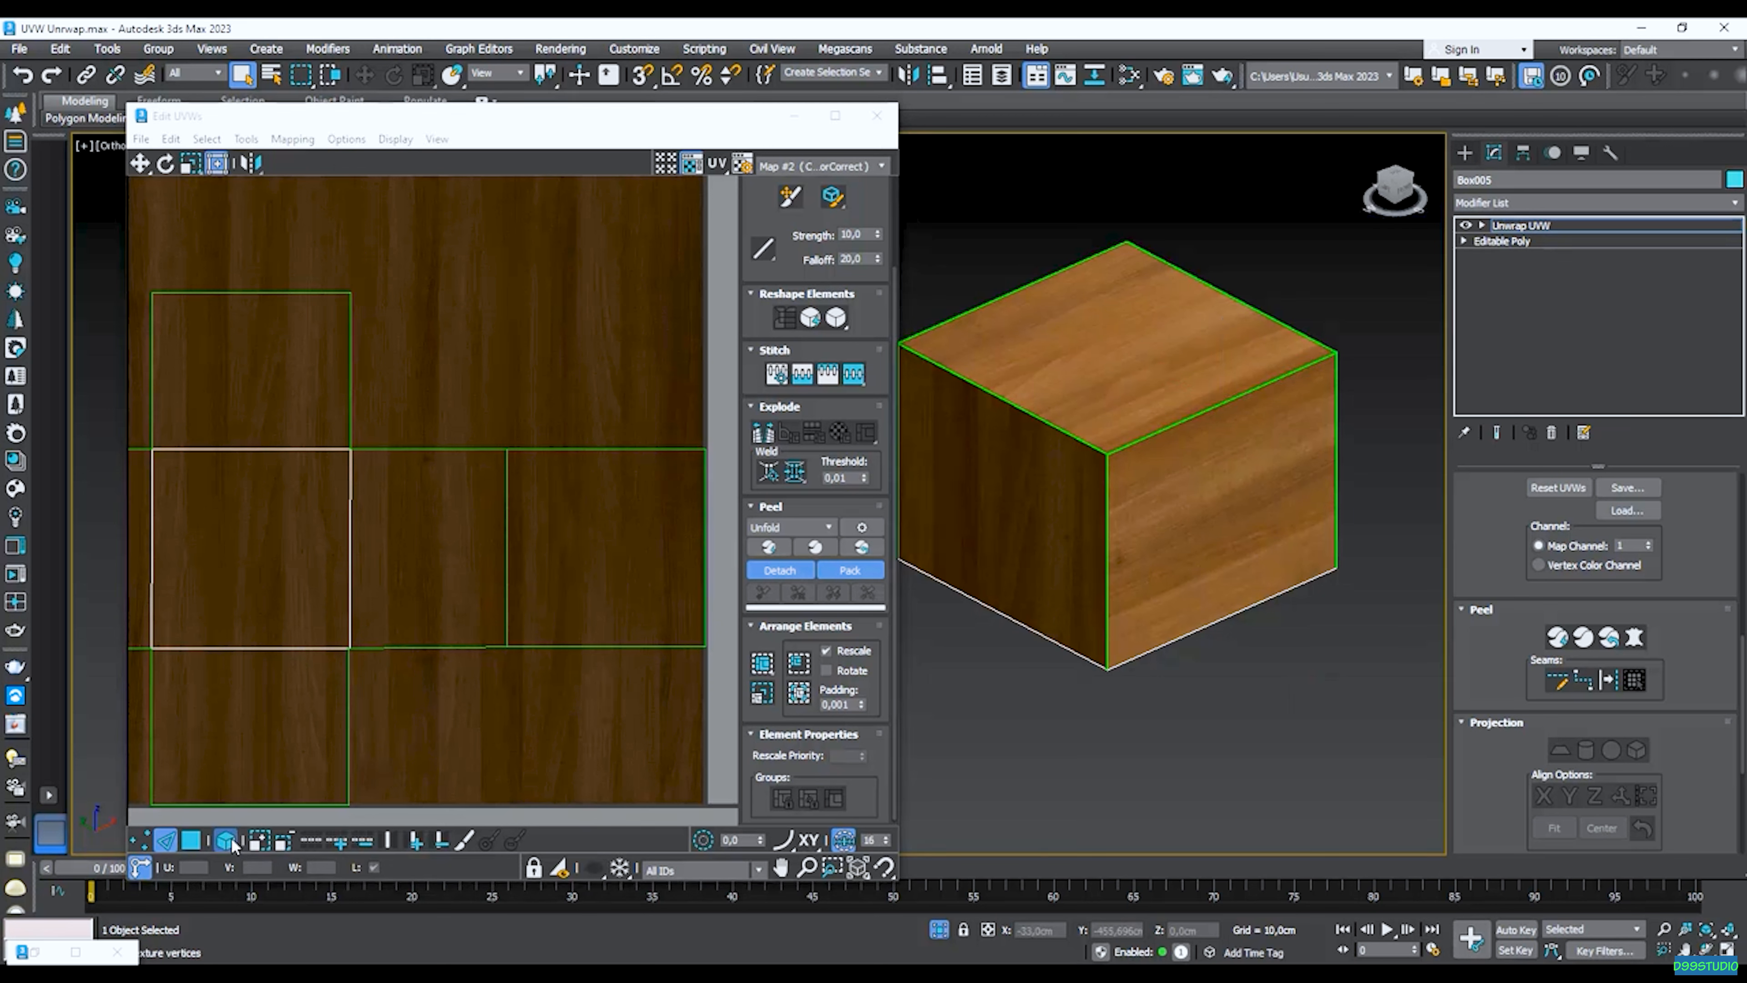
{"action": "left_click", "coordinate": [191, 841]}
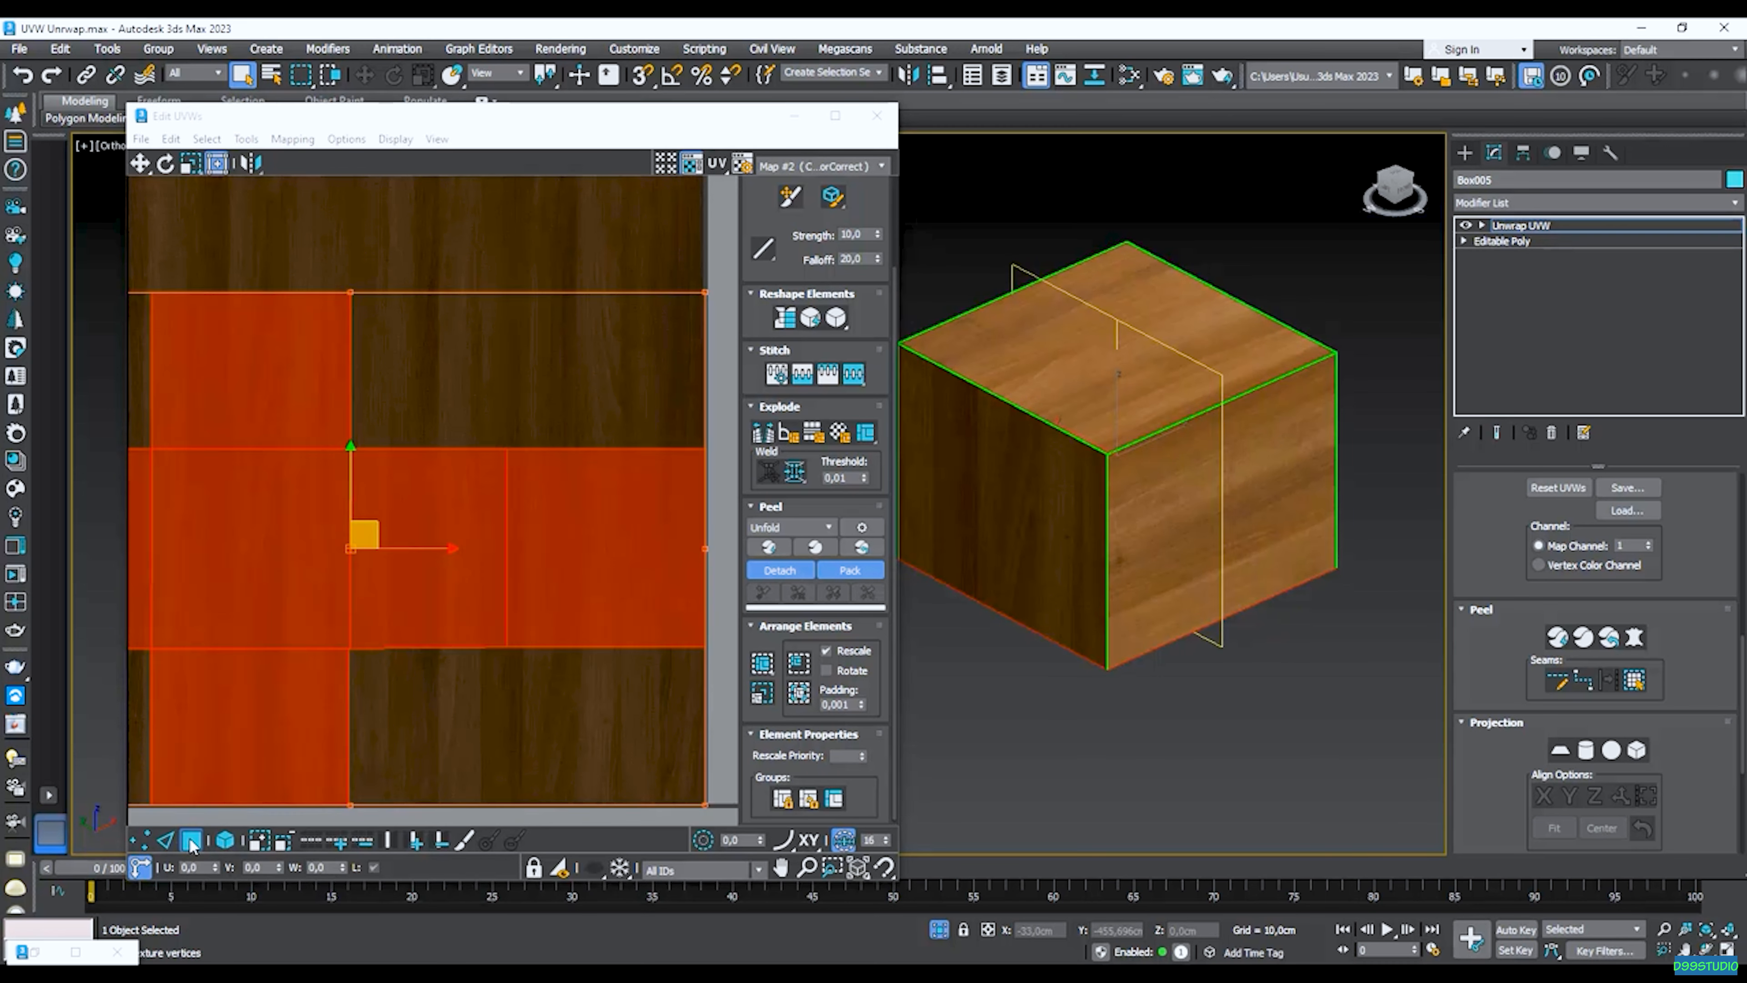
{"action": "left_click", "coordinate": [1167, 500]}
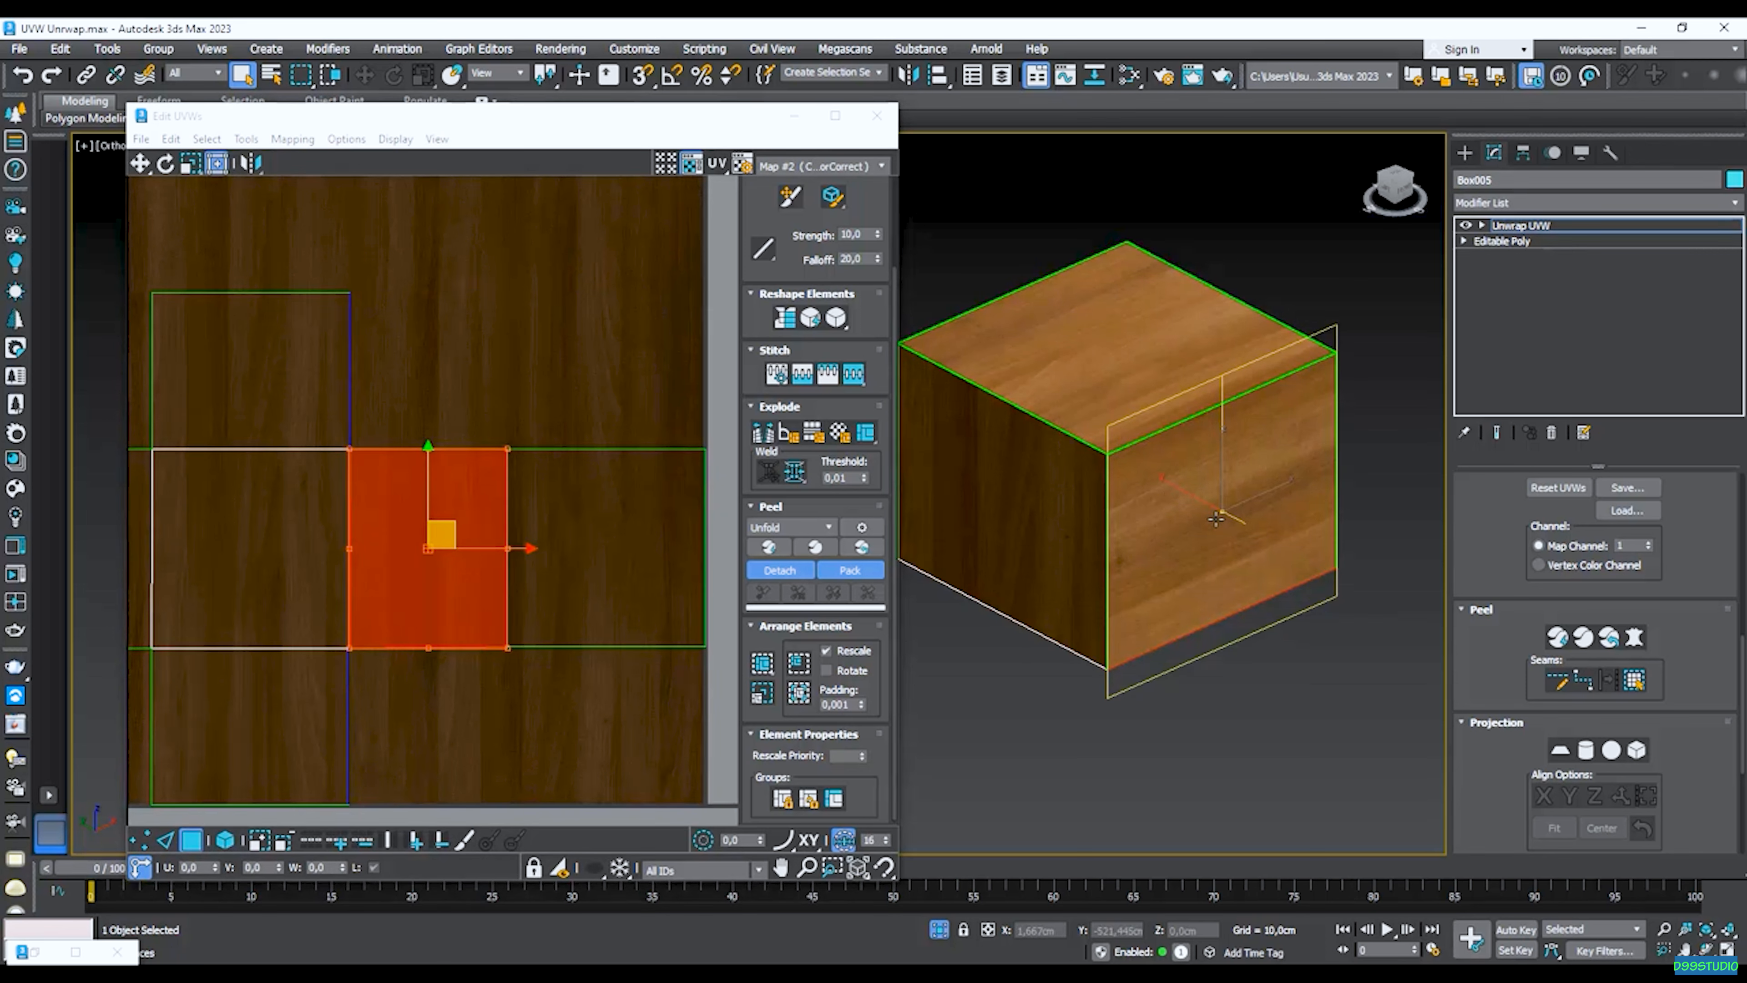
{"action": "scroll", "coordinate": [1216, 518], "scroll_direction": "down", "scroll_amount": 2}
{"action": "left_click", "coordinate": [449, 528]}
{"action": "mouse_move", "coordinate": [449, 529]}
{"action": "left_mouse_down"}
{"action": "mouse_move", "coordinate": [498, 492]}
{"action": "mouse_move", "coordinate": [449, 525]}
{"action": "left_mouse_up"}
{"action": "middle_click_drag", "start_coordinate": [331, 515], "coordinate": [456, 467]}
{"action": "scroll", "coordinate": [502, 441], "scroll_direction": "up", "scroll_amount": 2}
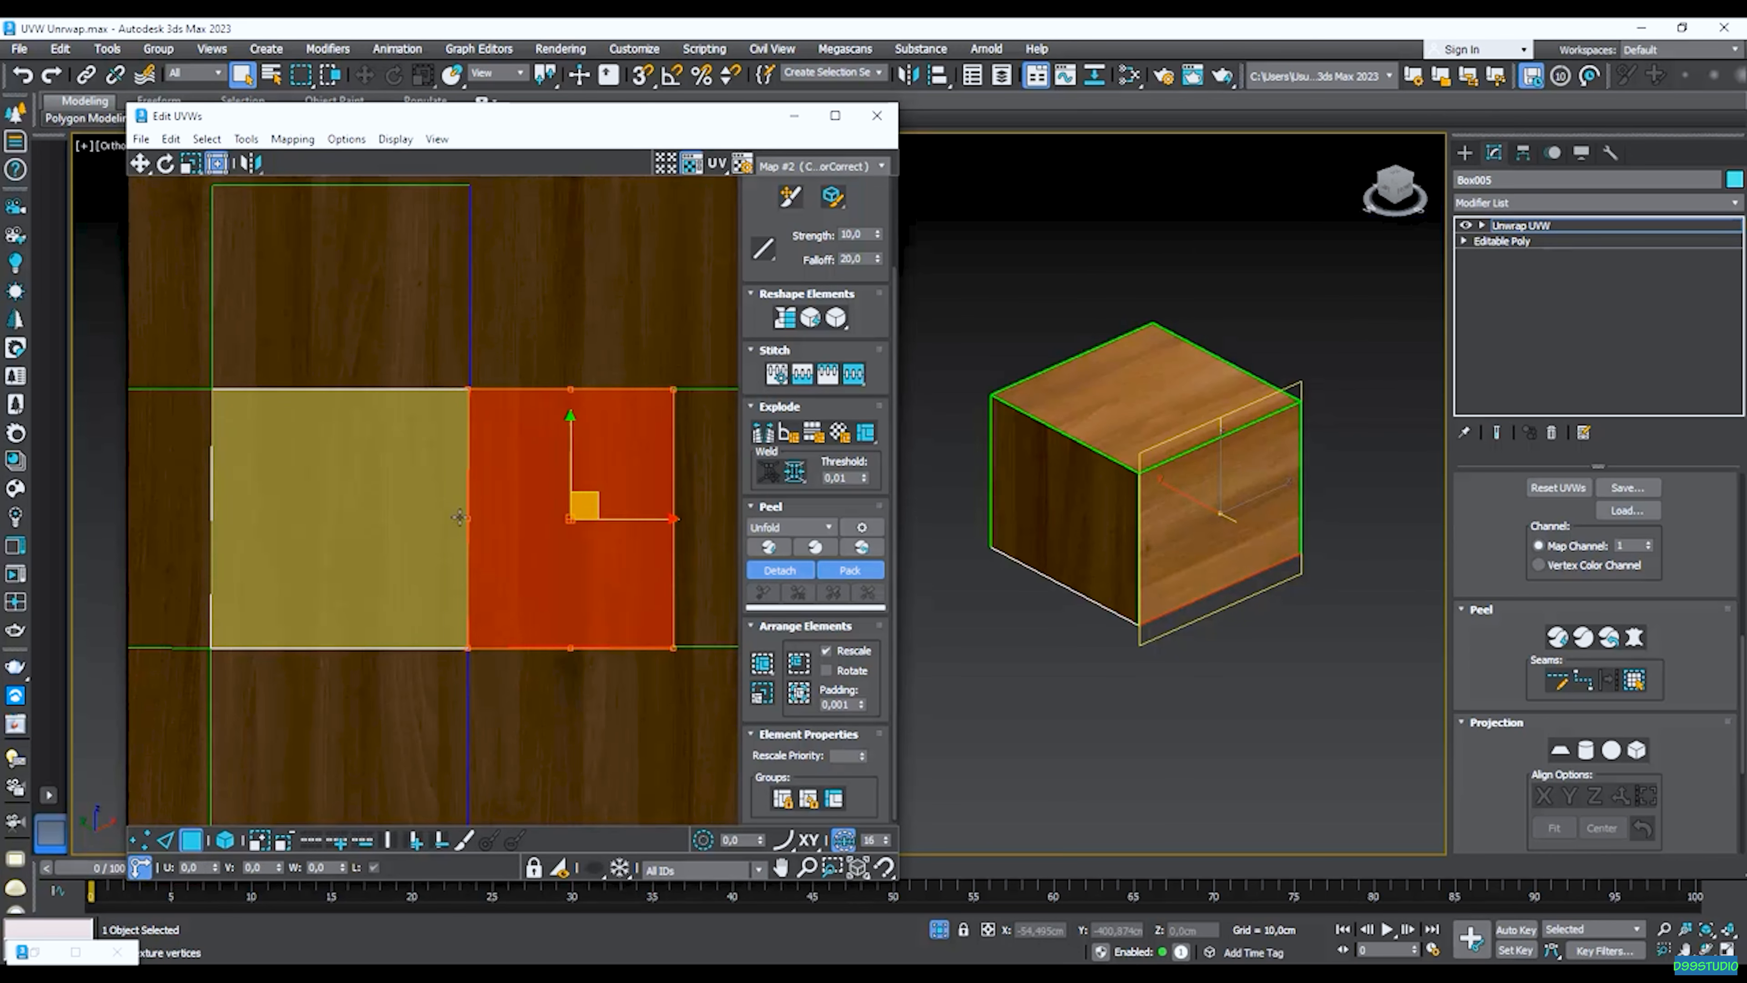
Break the UV edge joining the central square to the front-right face's polygon.
{"action": "left_click", "coordinate": [172, 842]}
{"action": "left_click", "coordinate": [168, 841]}
{"action": "left_click", "coordinate": [467, 596]}
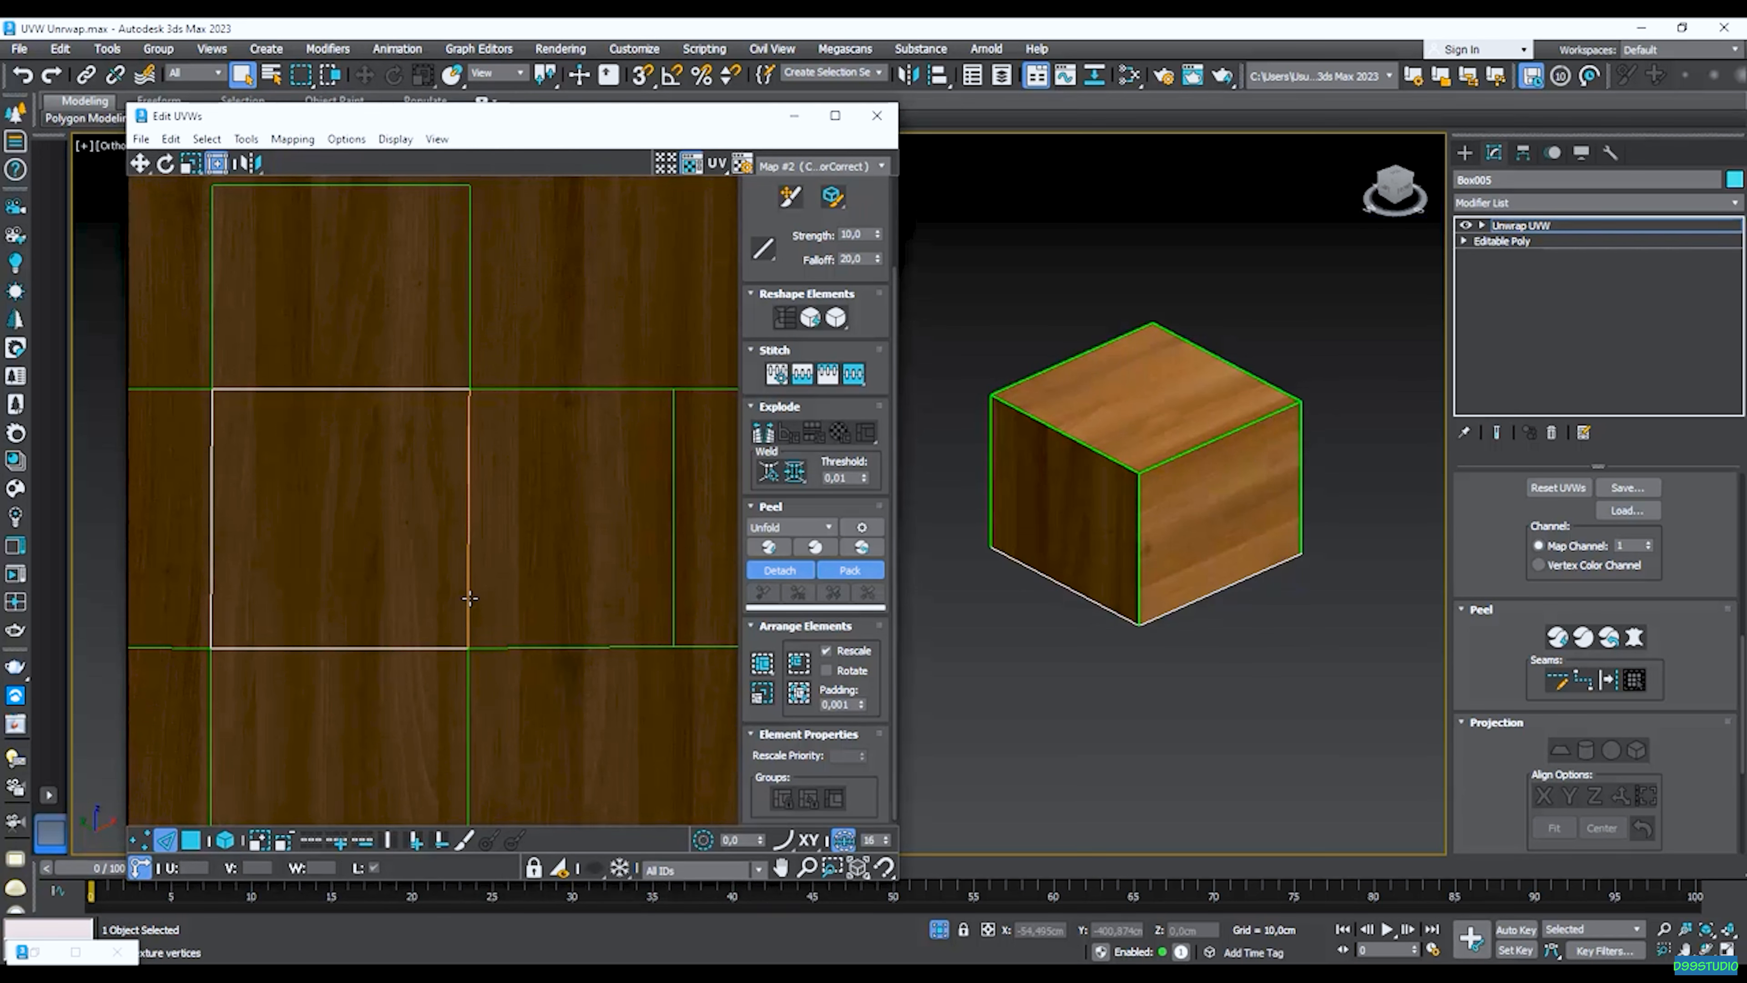
{"action": "right_click", "coordinate": [456, 559]}
{"action": "left_click", "coordinate": [430, 608]}
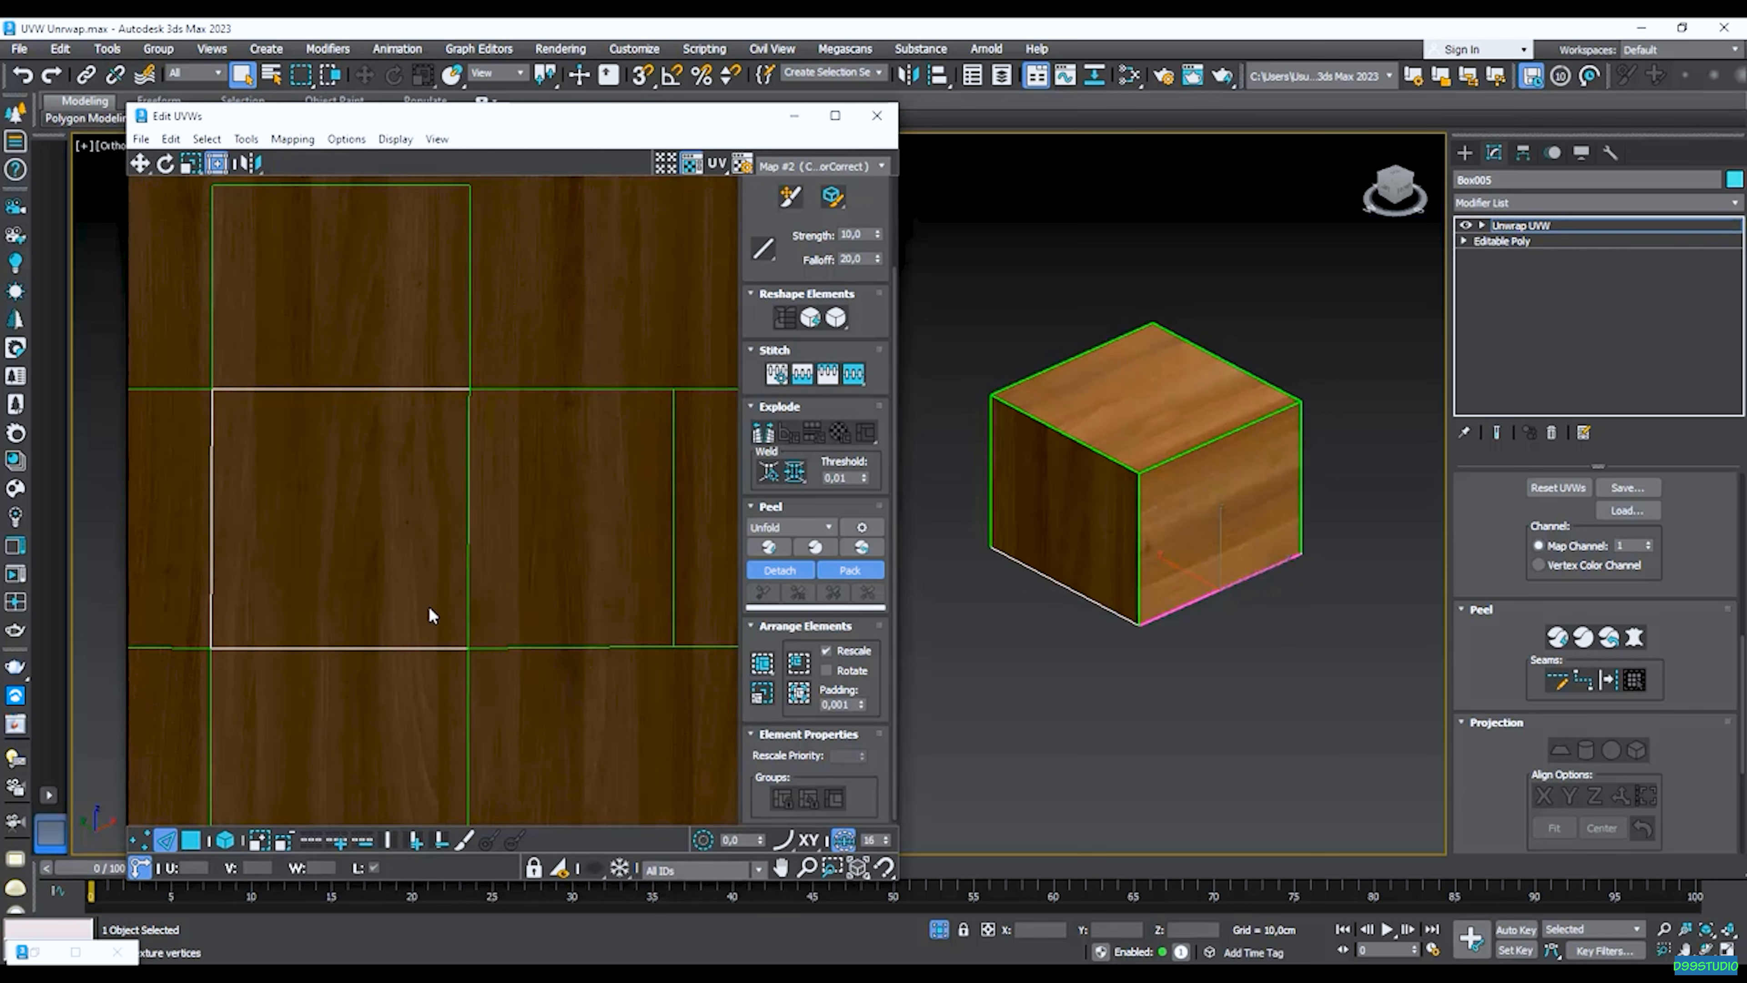
Move the front-right face's detached UV polygon up into empty texture space and rotate it 90 degrees.
{"action": "left_click", "coordinate": [191, 839]}
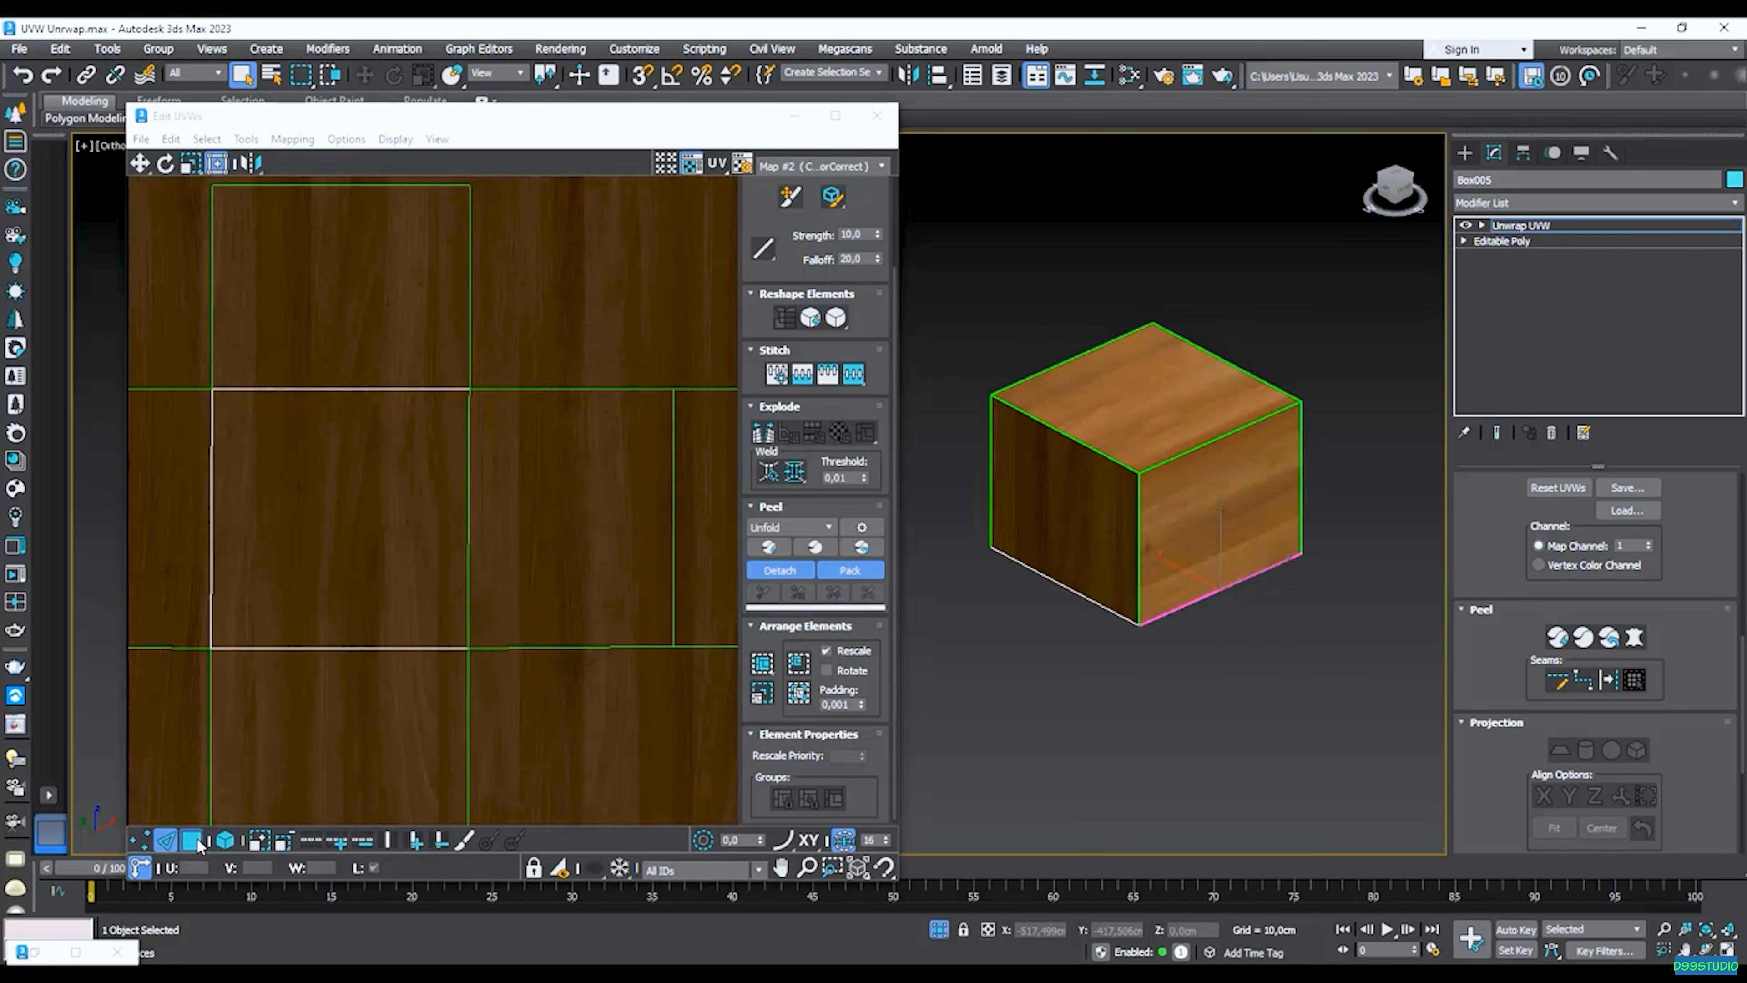
{"action": "left_click", "coordinate": [571, 551]}
{"action": "scroll", "coordinate": [590, 625], "scroll_direction": "down", "scroll_amount": 2}
{"action": "left_click_drag", "start_coordinate": [591, 625], "coordinate": [641, 382]}
{"action": "middle_click_drag", "start_coordinate": [641, 386], "coordinate": [570, 471]}
{"action": "left_click_drag", "start_coordinate": [784, 256], "coordinate": [784, 416]}
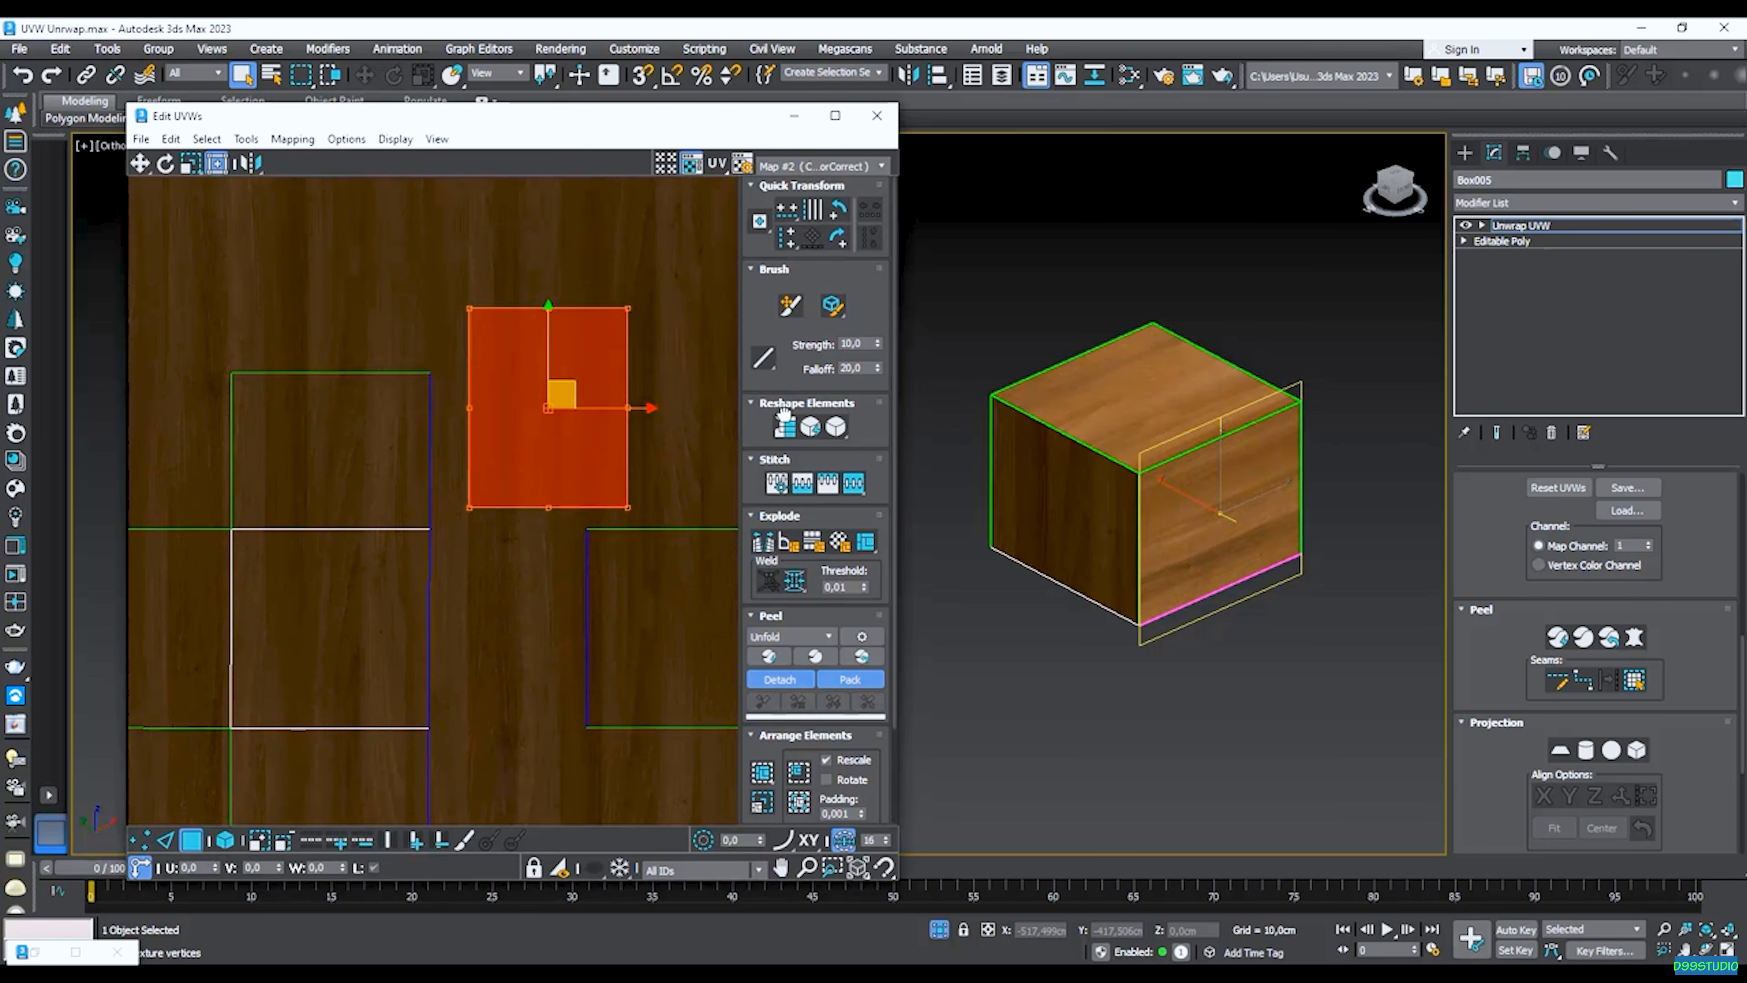
{"action": "left_click", "coordinate": [839, 212]}
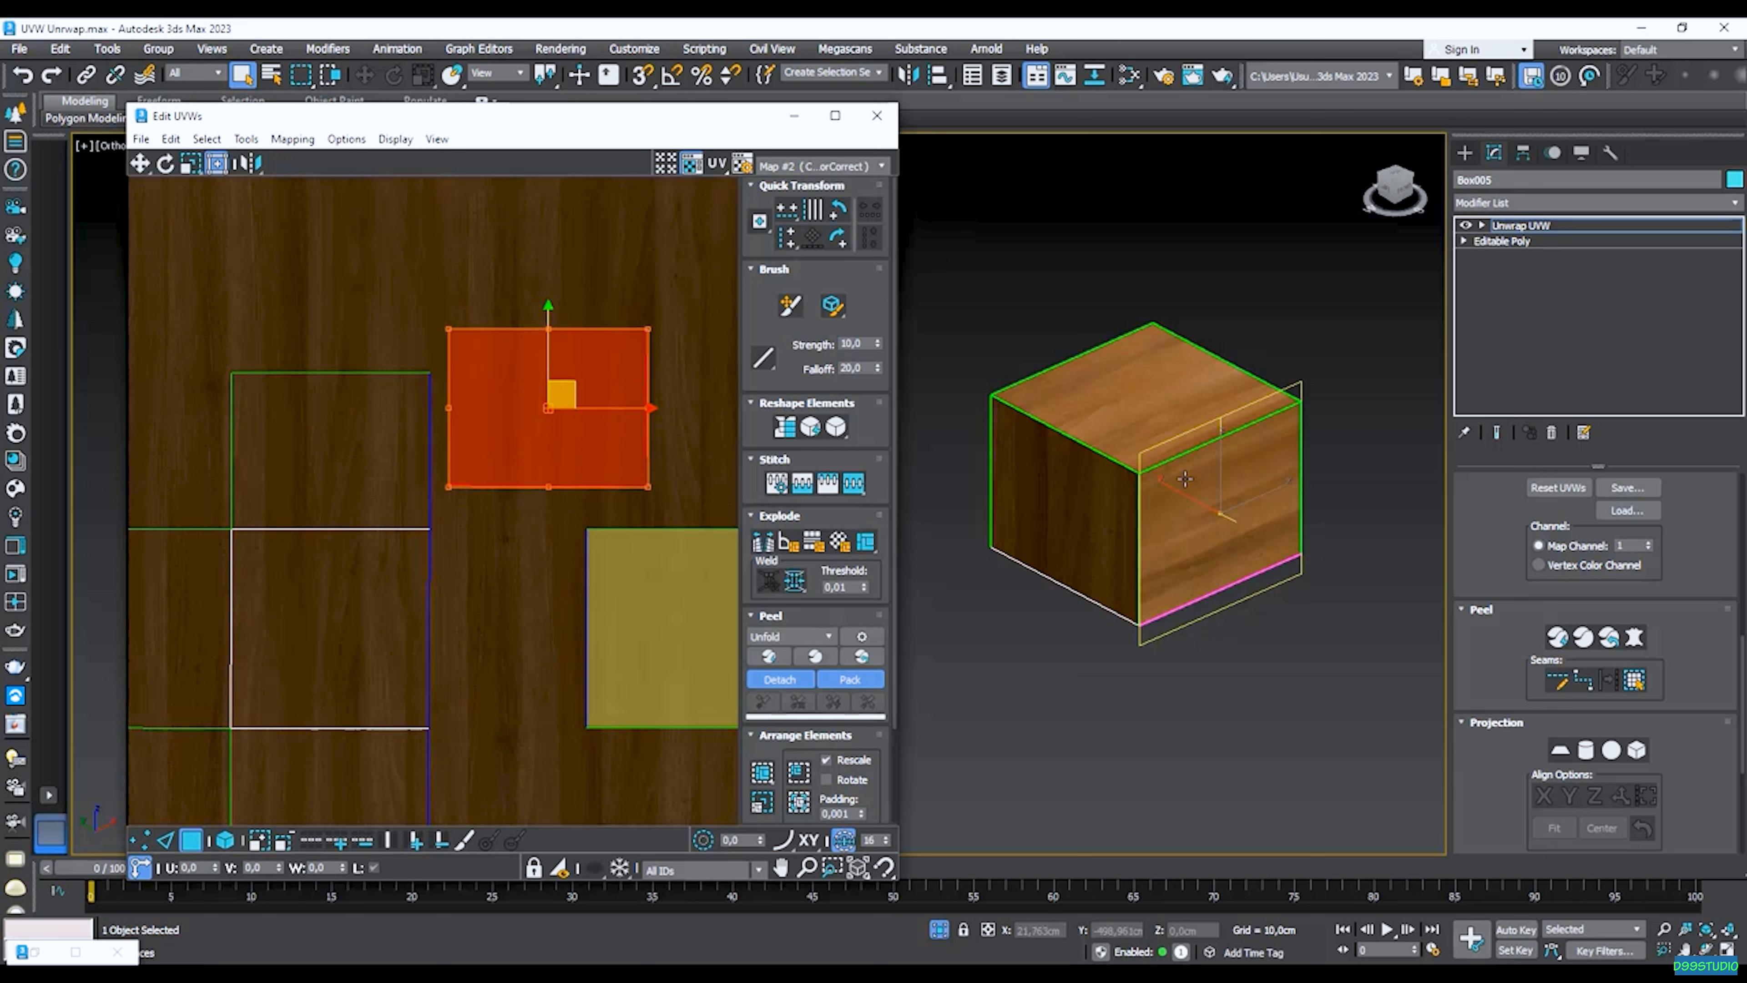
Select all UV polygons and pack them with normalizing so they fill the texture tile.
{"action": "left_click", "coordinate": [986, 374]}
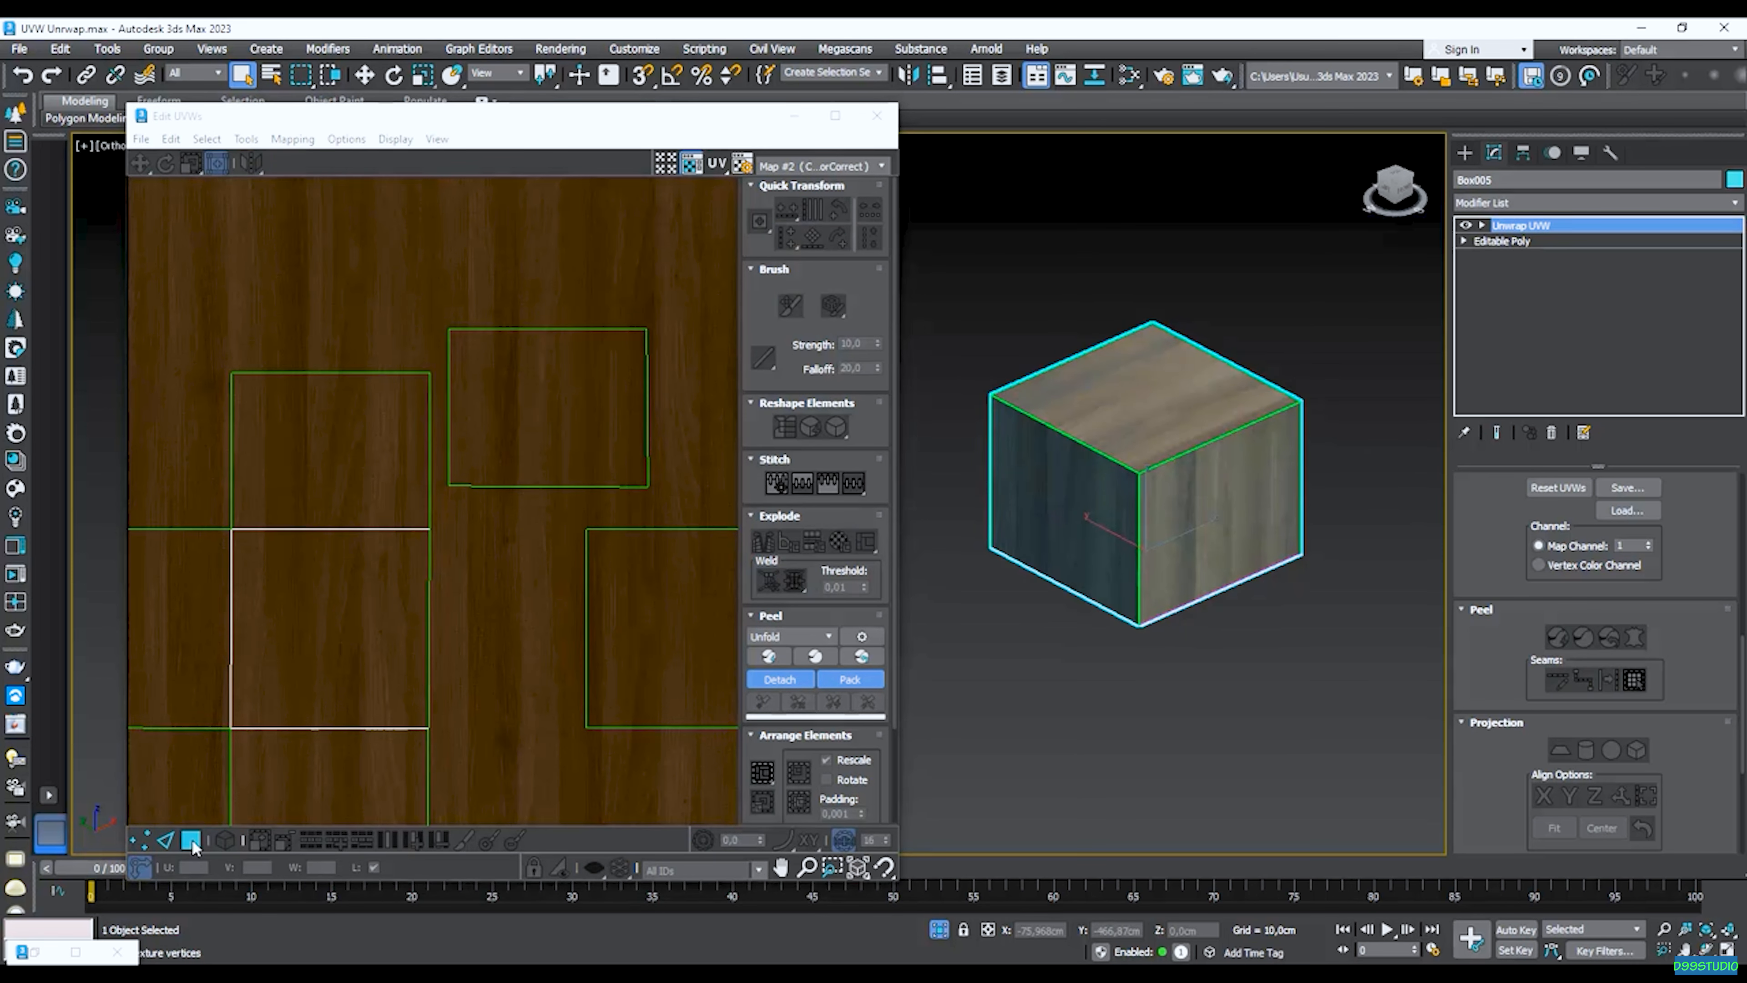
{"action": "scroll", "coordinate": [1169, 481], "scroll_direction": "up", "scroll_amount": 4}
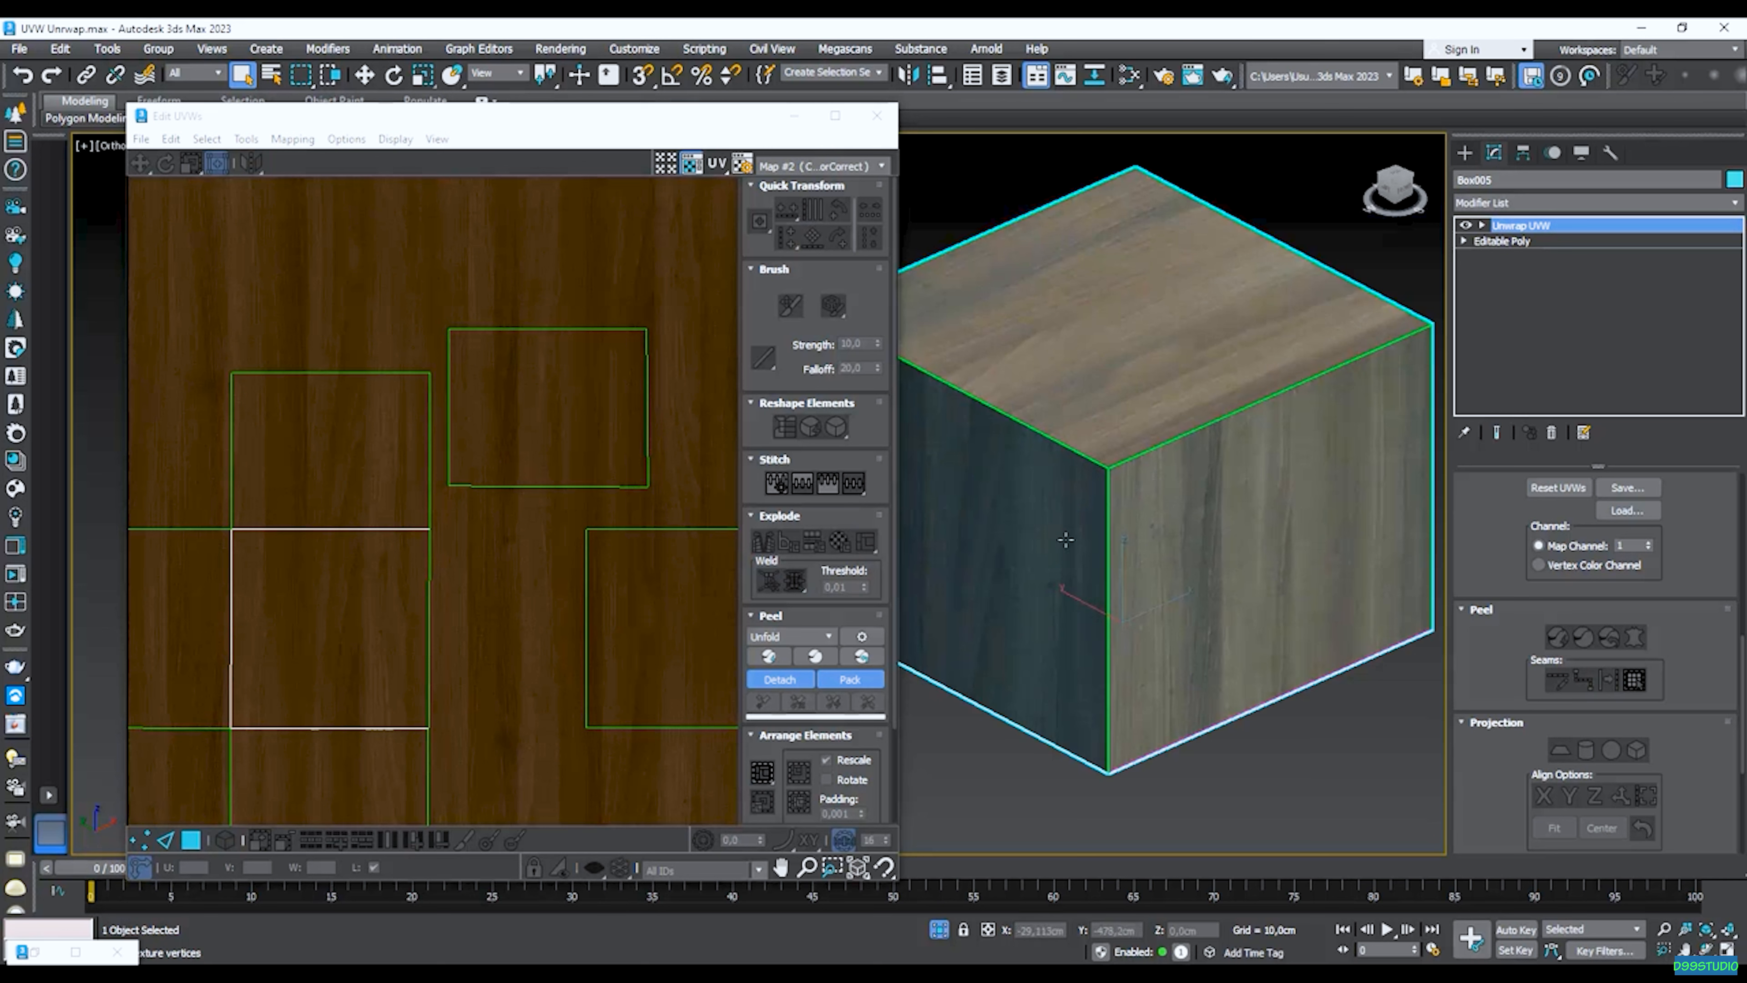
{"action": "scroll", "coordinate": [1238, 542], "scroll_direction": "down", "scroll_amount": 4}
{"action": "scroll", "coordinate": [642, 446], "scroll_direction": "down", "scroll_amount": 3}
{"action": "scroll", "coordinate": [482, 475], "scroll_direction": "down", "scroll_amount": 1}
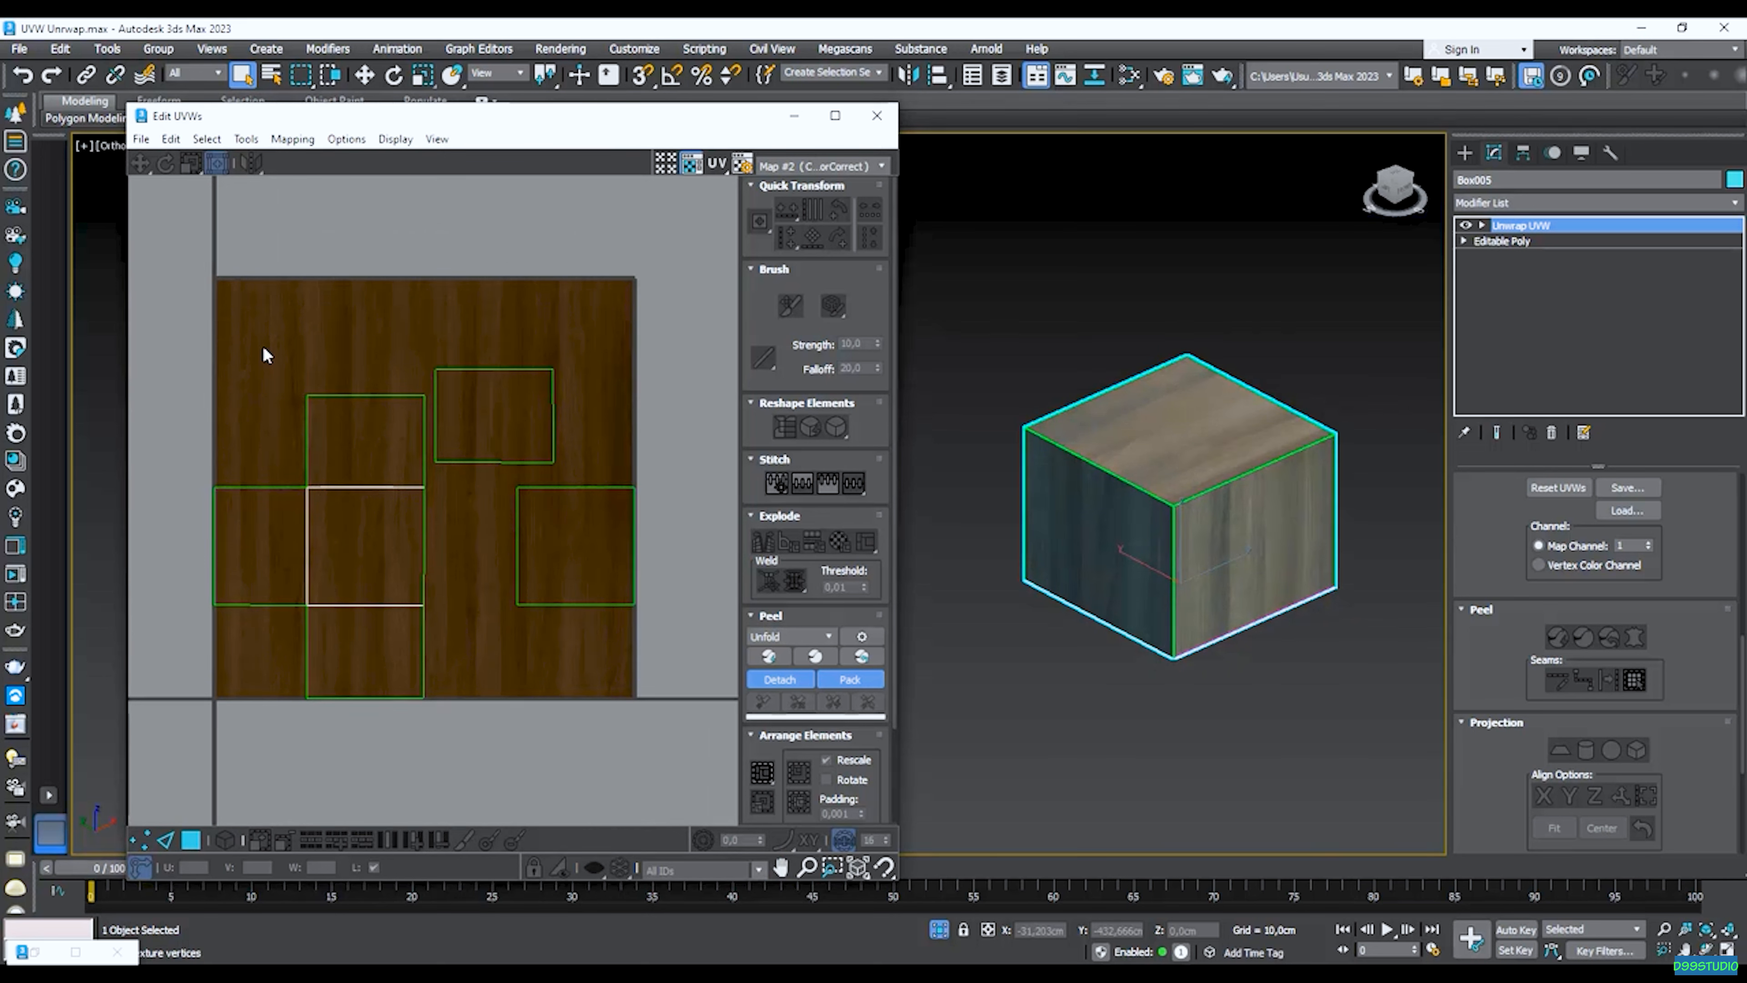
{"action": "left_click", "coordinate": [494, 415]}
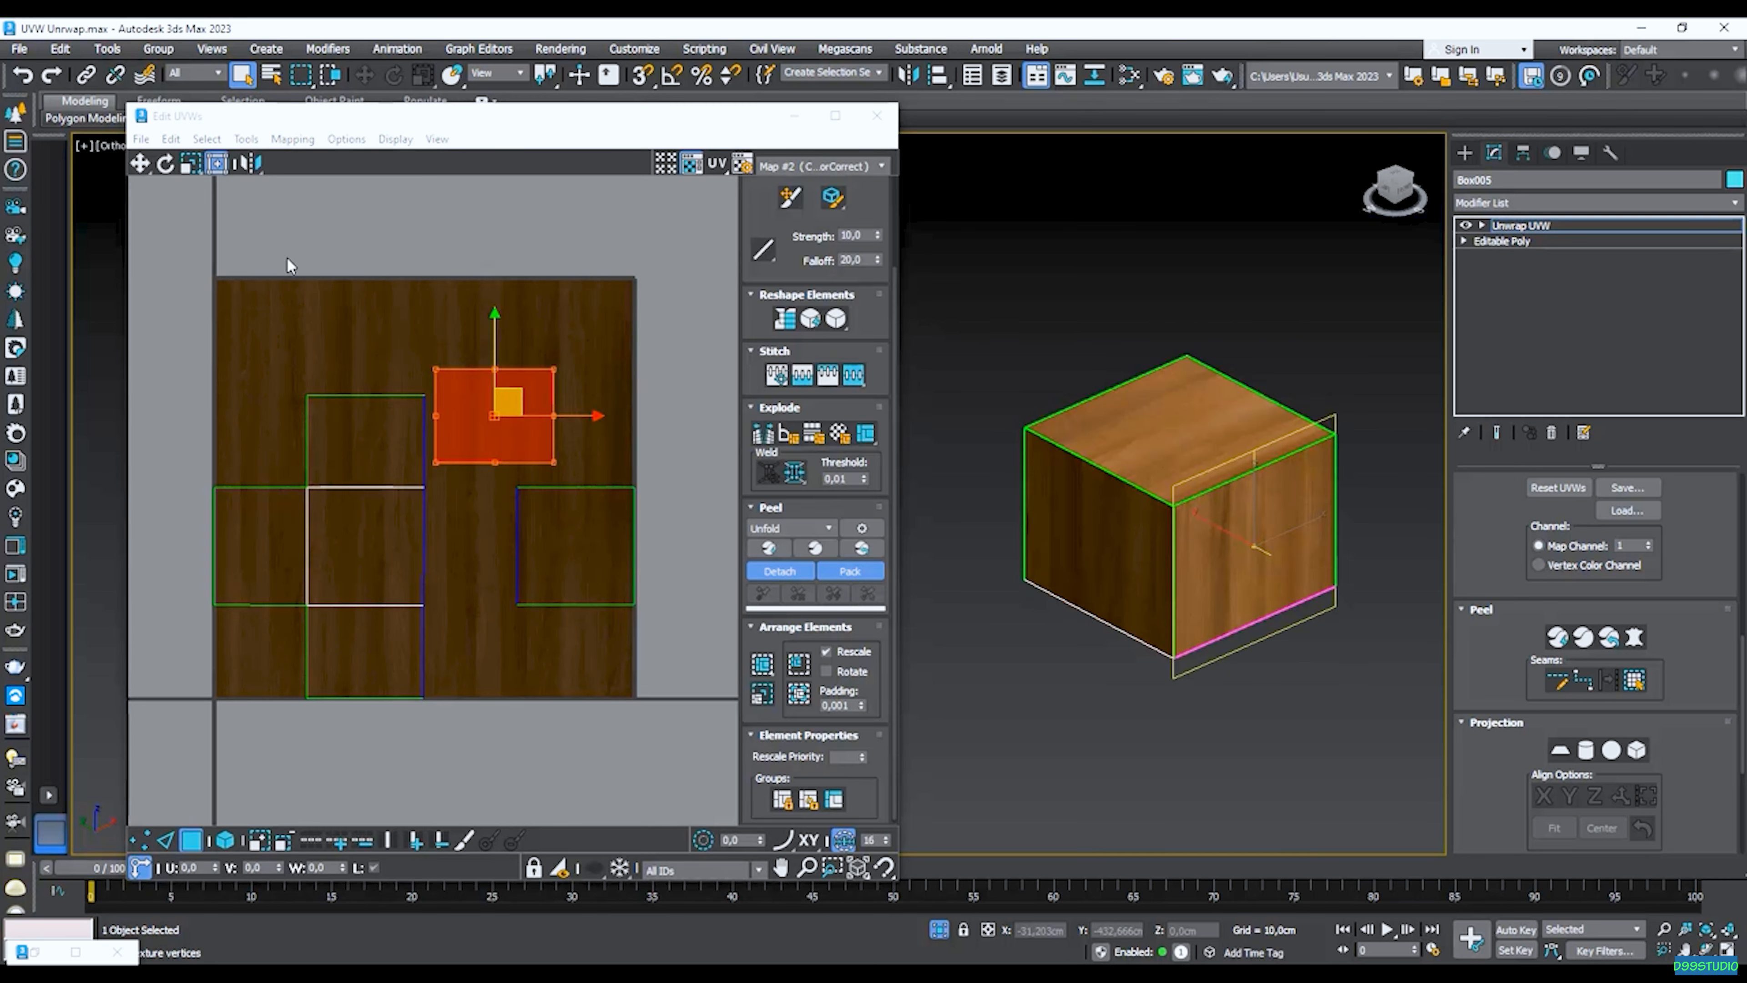
{"action": "key", "text": "ctrl+a"}
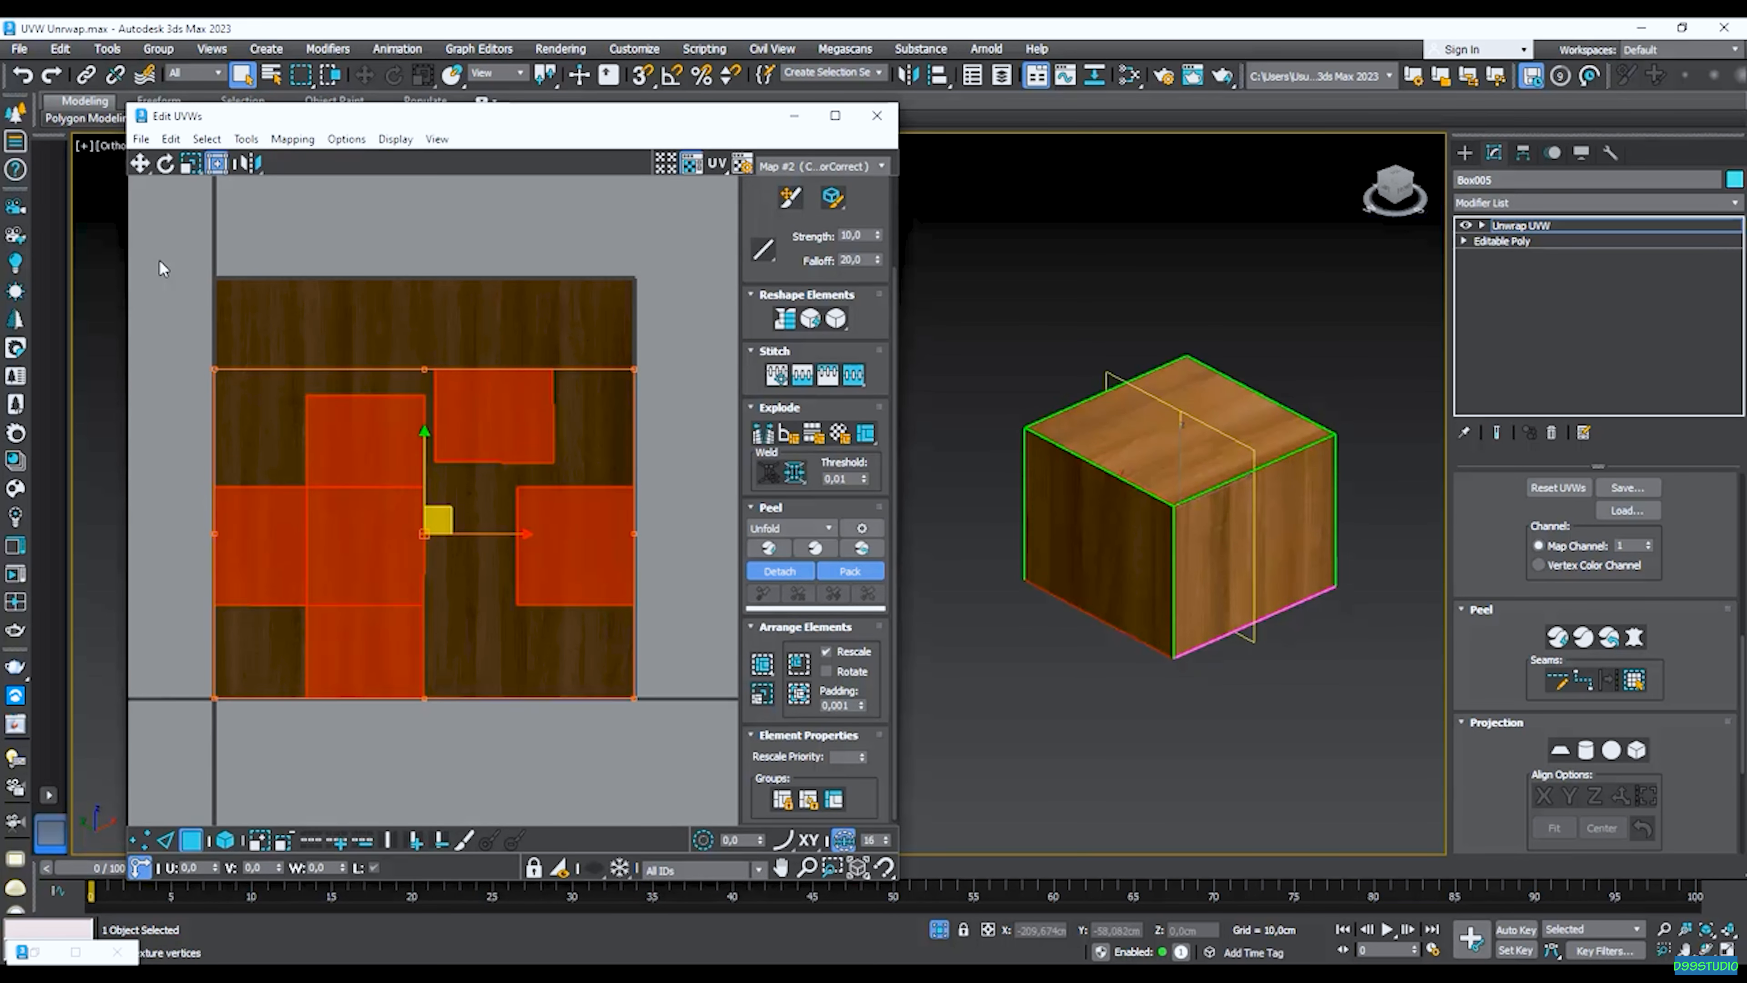
{"action": "left_click", "coordinate": [800, 700]}
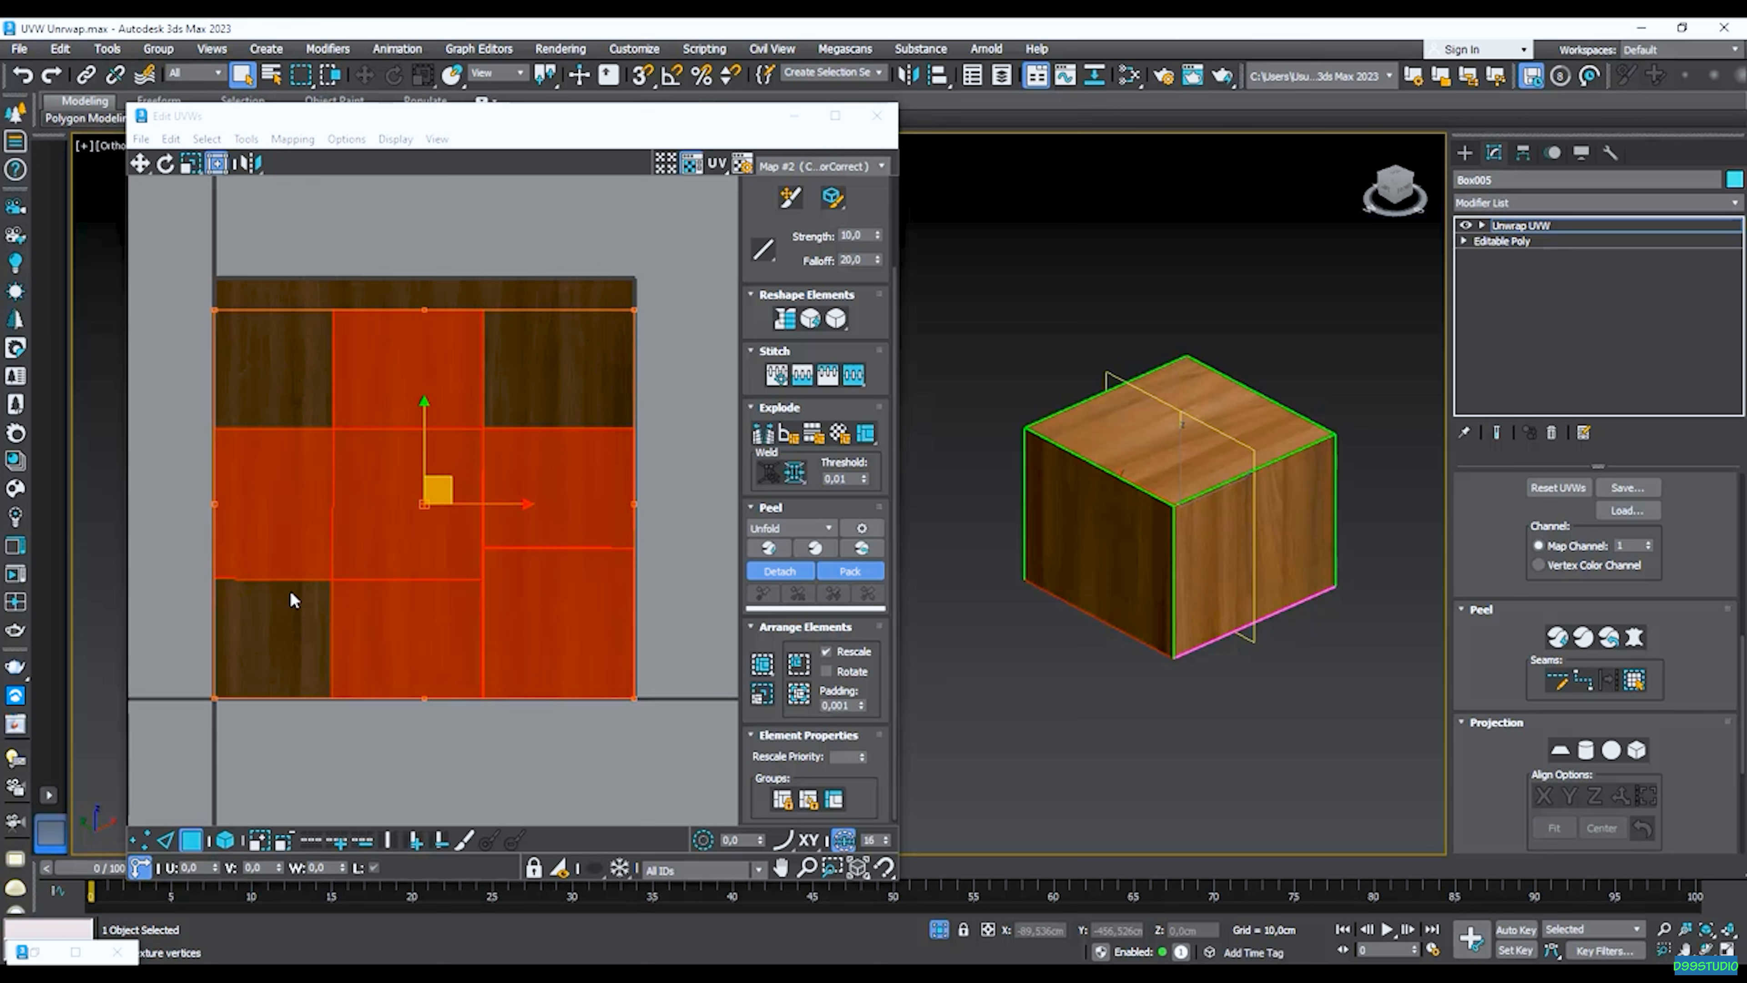
Close the UV editor, leave polygon selection, and clone the box beside the original as a single copy.
{"action": "scroll", "coordinate": [1205, 513], "scroll_direction": "up", "scroll_amount": 2}
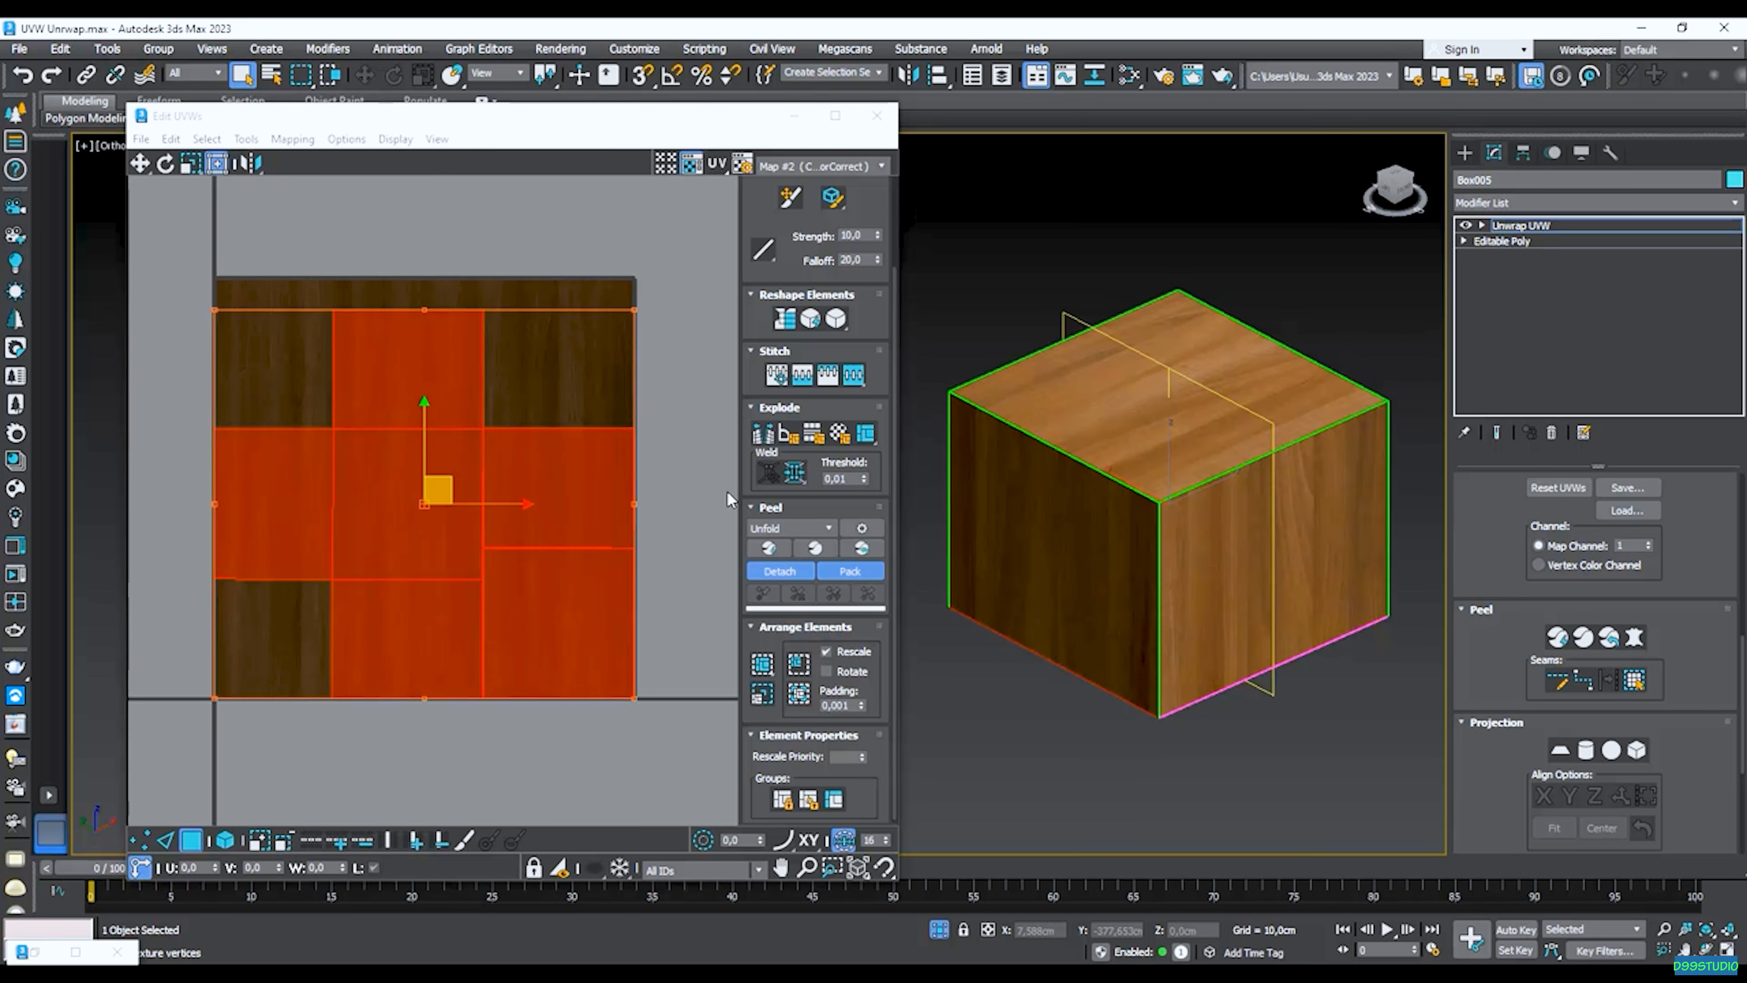
{"action": "scroll", "coordinate": [740, 500], "scroll_direction": "up", "scroll_amount": 2}
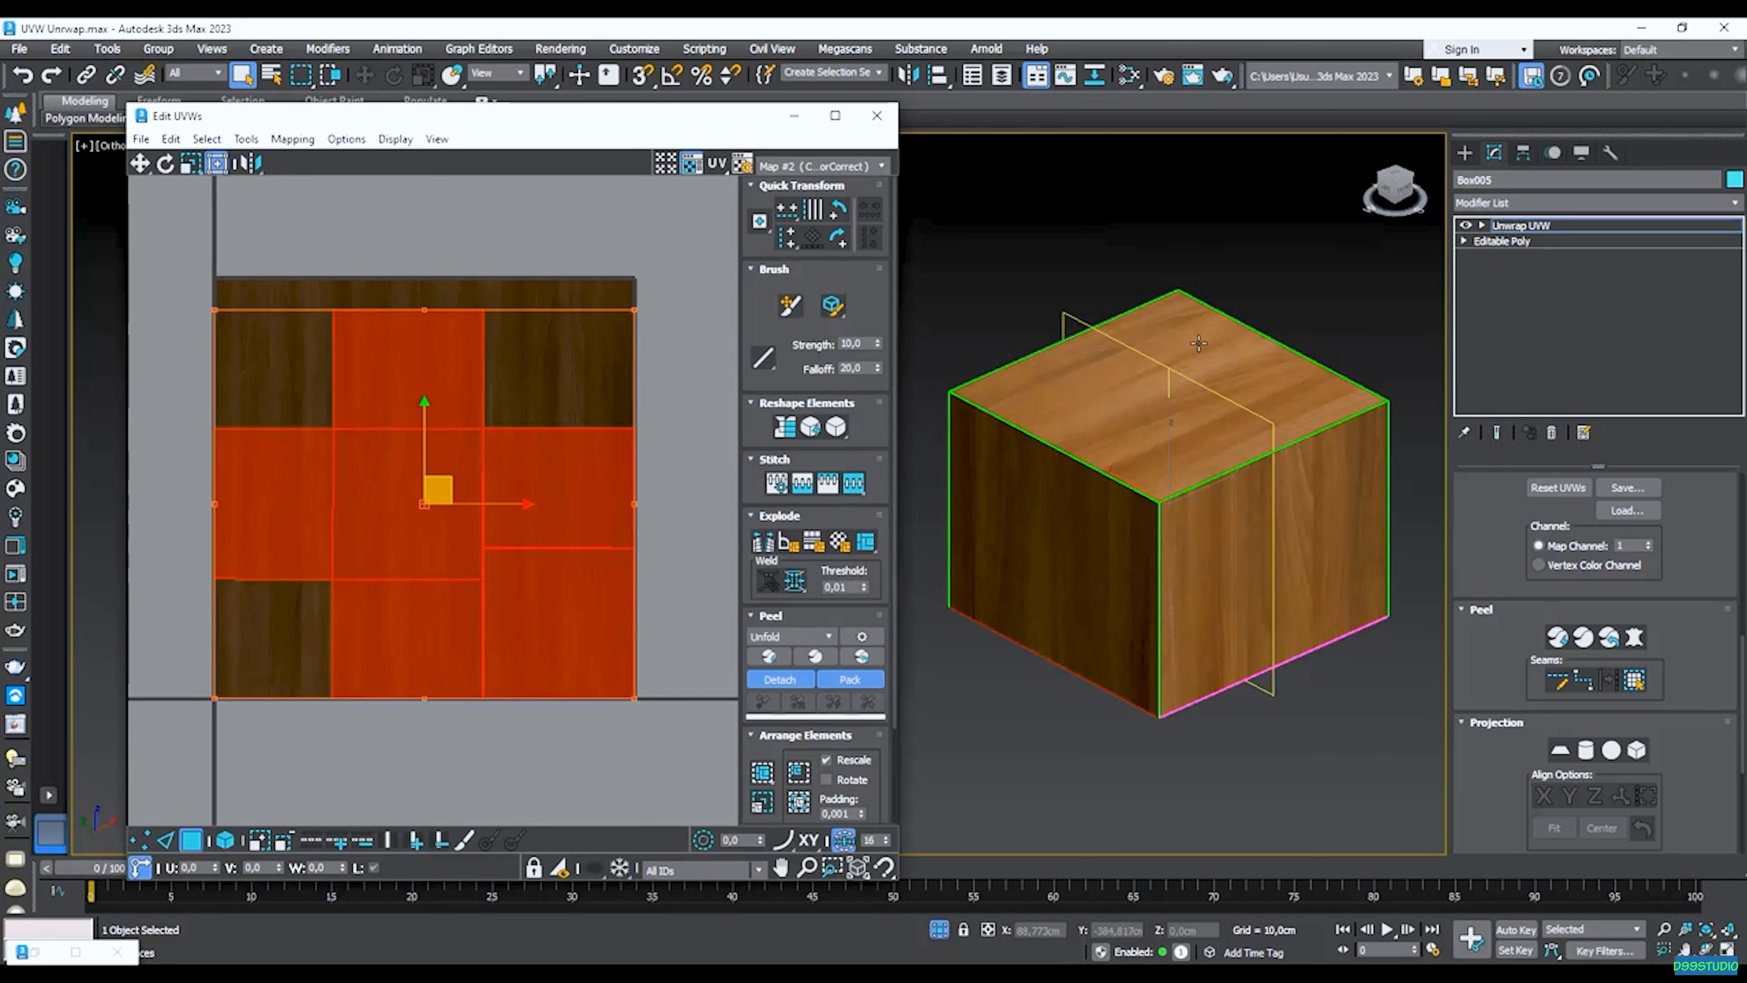
{"action": "left_click", "coordinate": [883, 121]}
{"action": "middle_click_drag", "start_coordinate": [935, 257], "coordinate": [620, 301]}
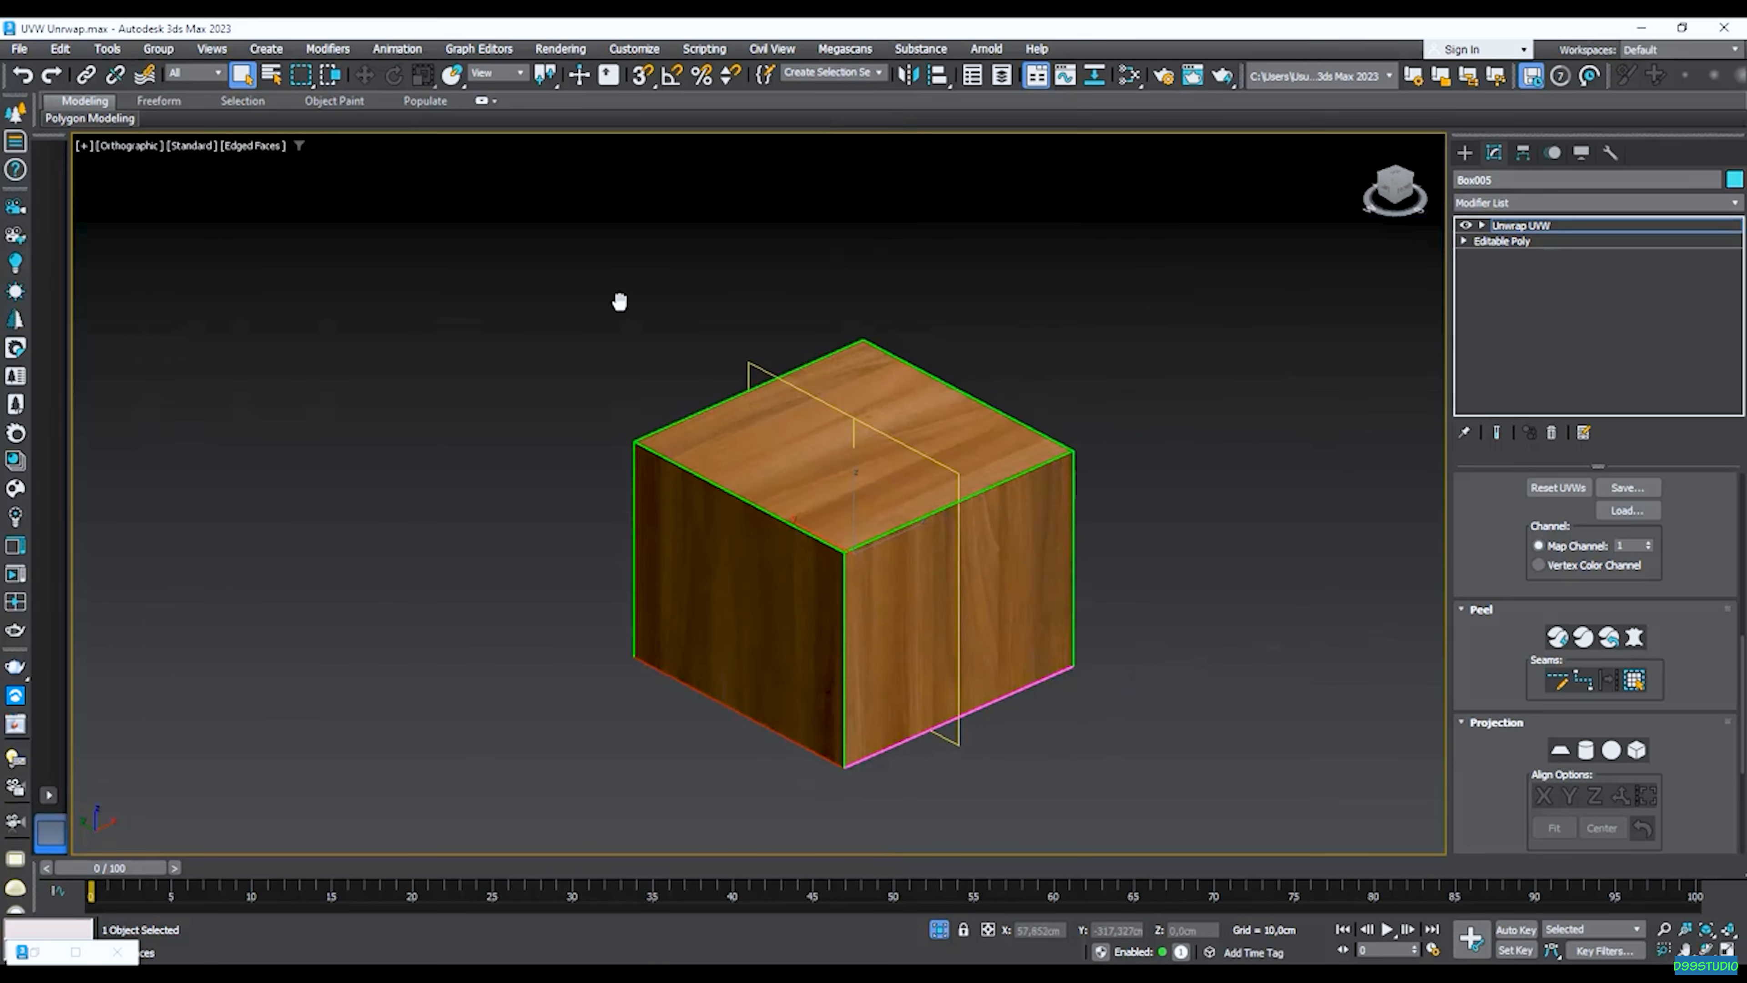
{"action": "scroll", "coordinate": [619, 301], "scroll_direction": "down", "scroll_amount": 3}
{"action": "key", "text": "3"}
{"action": "left_click_drag", "start_coordinate": [726, 418], "coordinate": [987, 554], "text": "shift"}
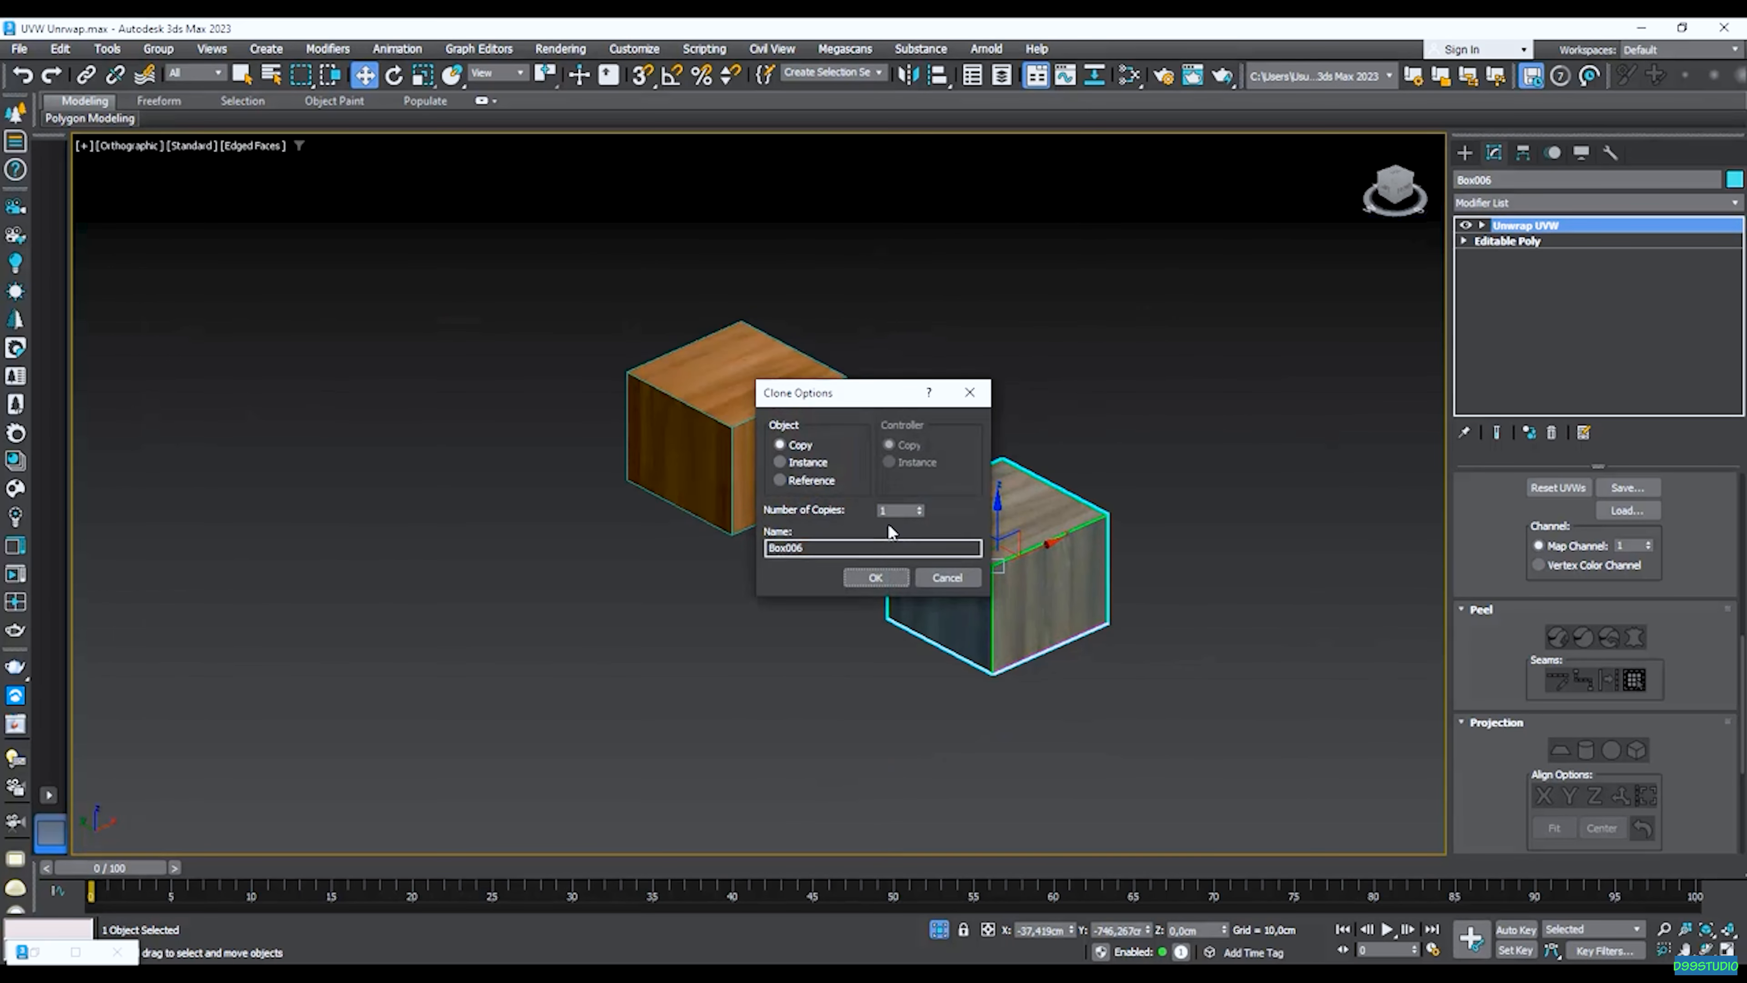
{"action": "left_click", "coordinate": [877, 580]}
Delete the copied box's Unwrap UVW modifier and apply a fresh Unwrap UVW modifier.
{"action": "scroll", "coordinate": [1114, 571], "scroll_direction": "up", "scroll_amount": 5}
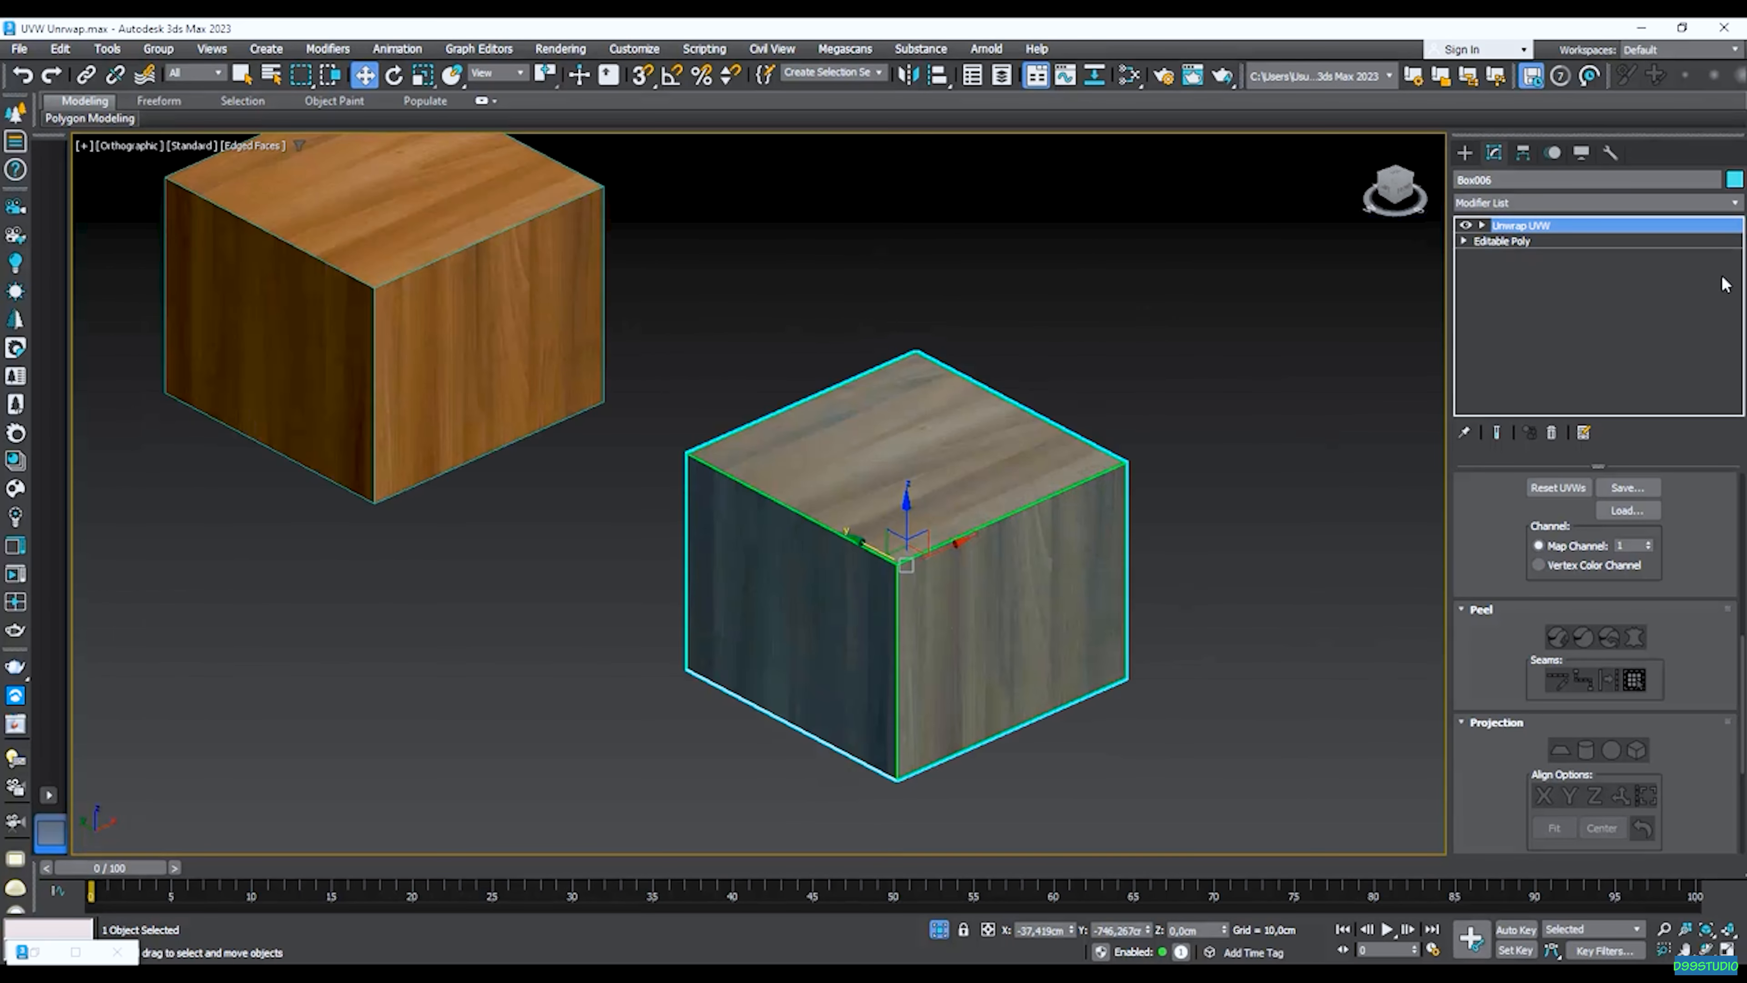
{"action": "right_click", "coordinate": [1540, 227]}
{"action": "left_click", "coordinate": [1544, 255]}
{"action": "left_click", "coordinate": [1555, 204]}
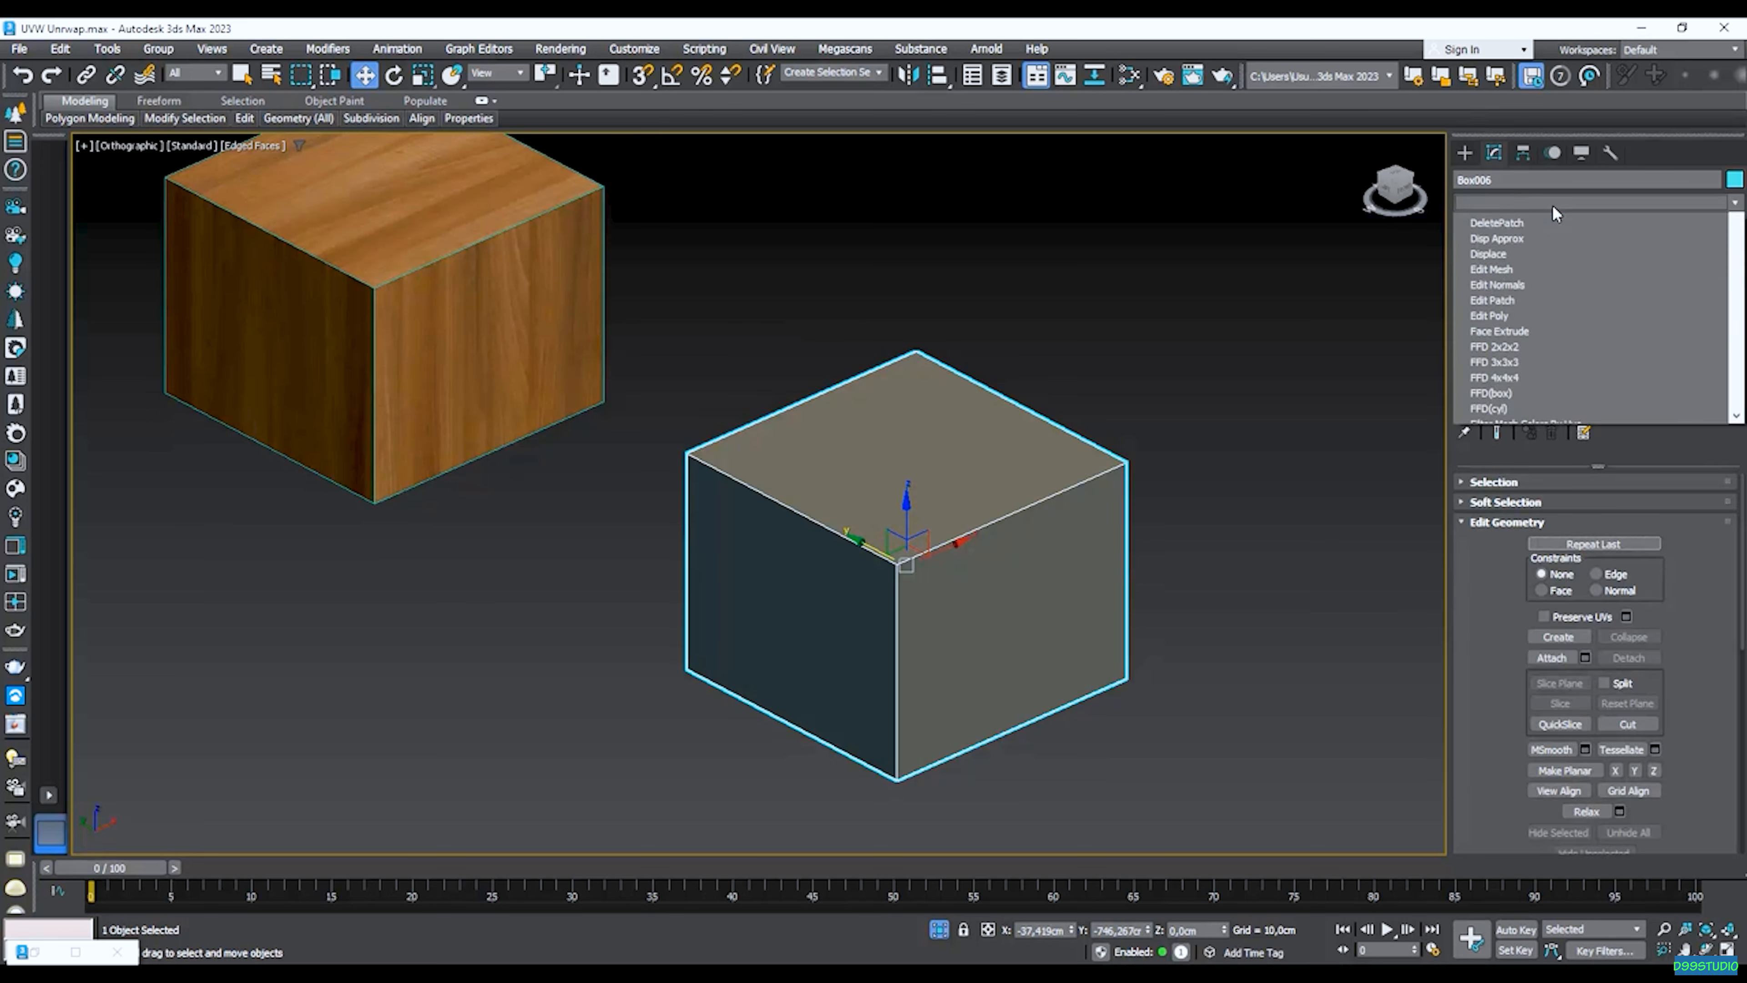
{"action": "key", "text": "u"}
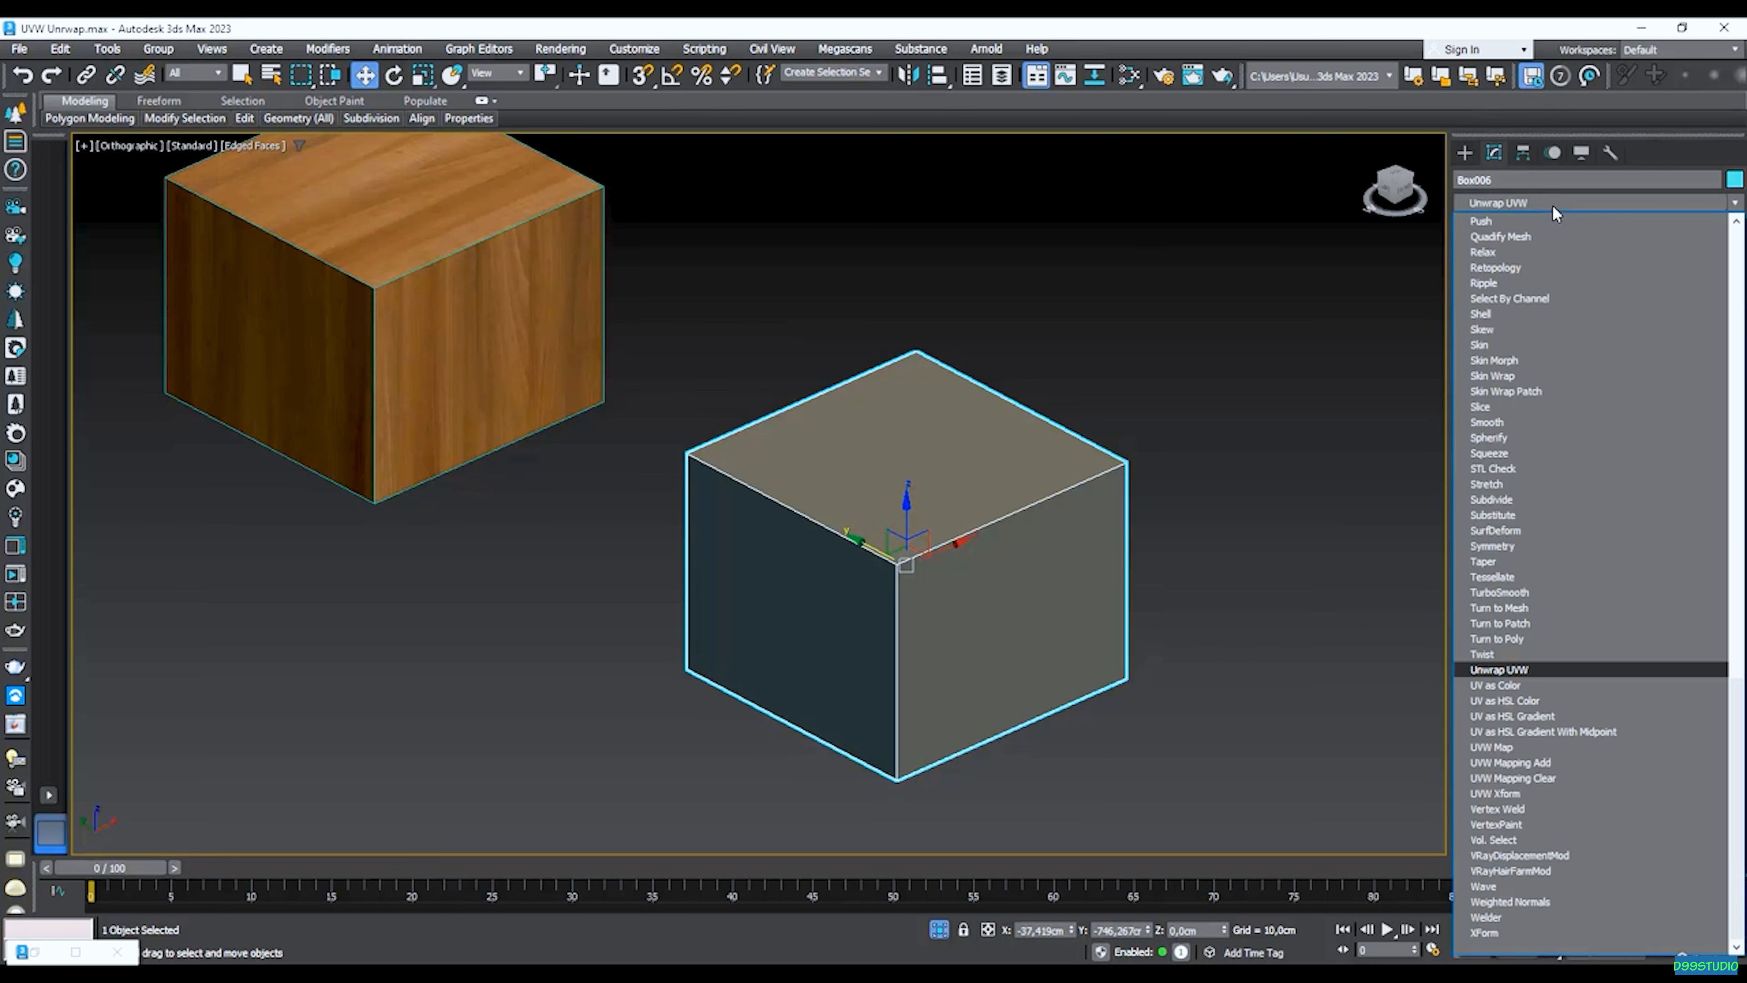
{"action": "key", "text": "Return"}
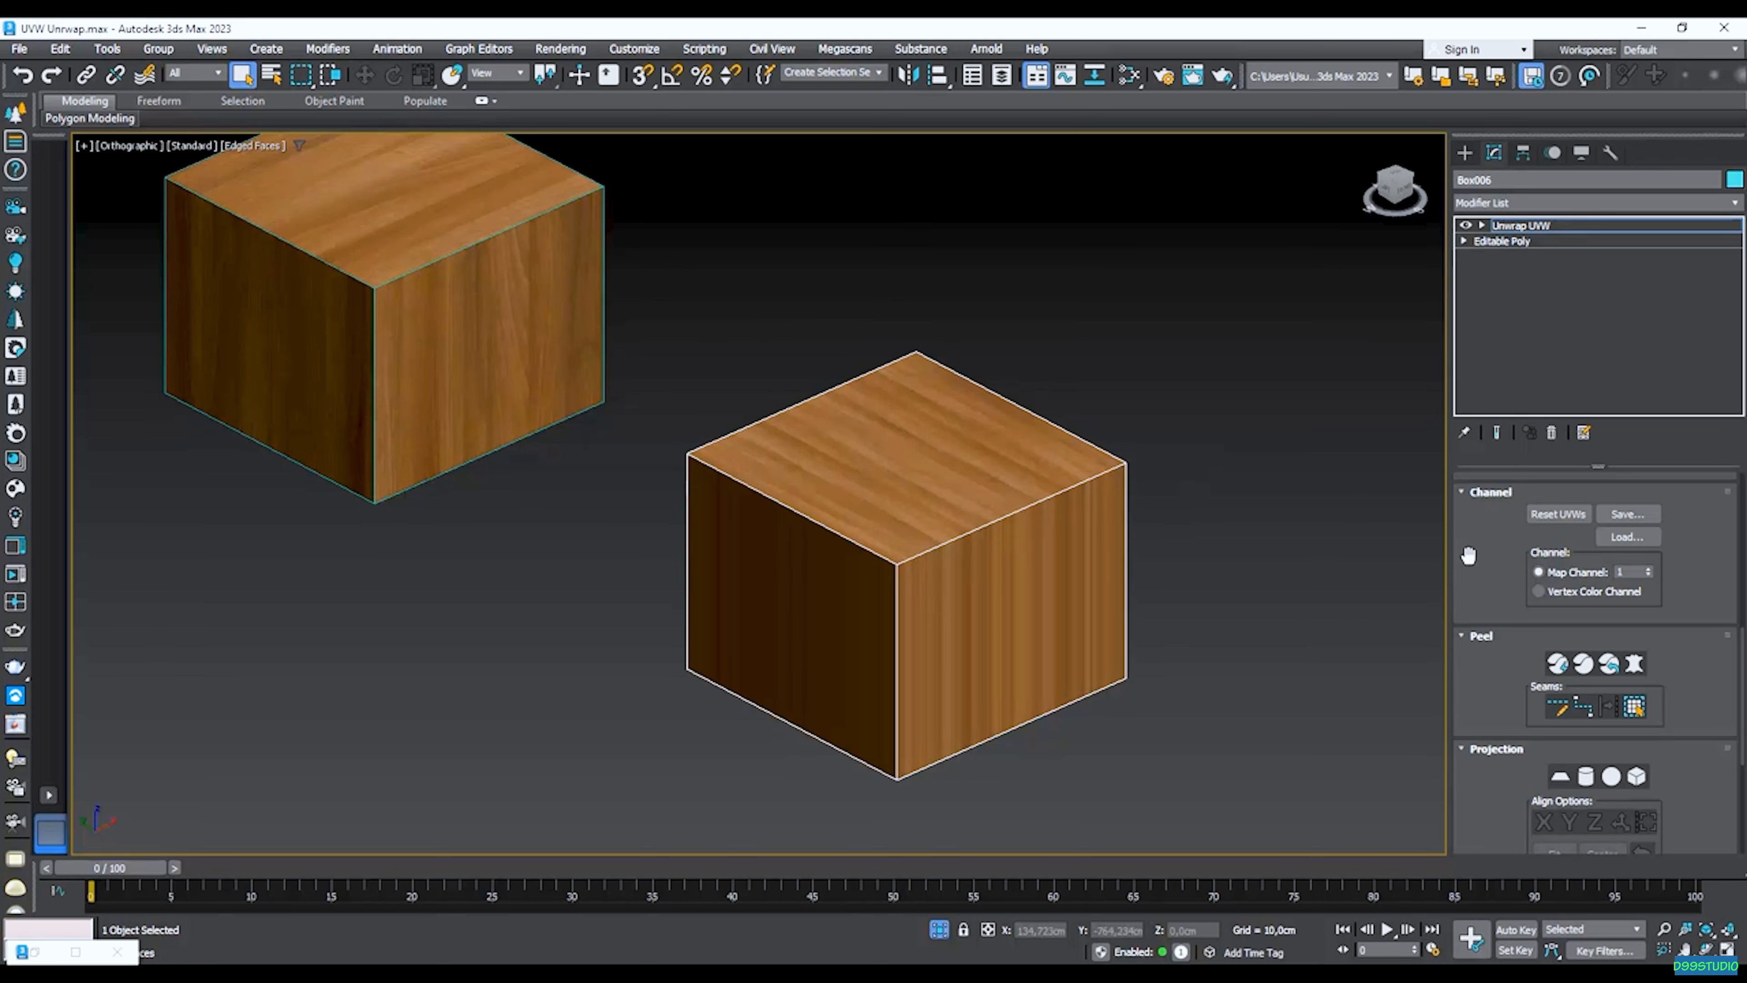
Turn on Peel Mode for the copied box so its UVs open for editing.
{"action": "left_click_drag", "start_coordinate": [1510, 586], "coordinate": [1510, 597]}
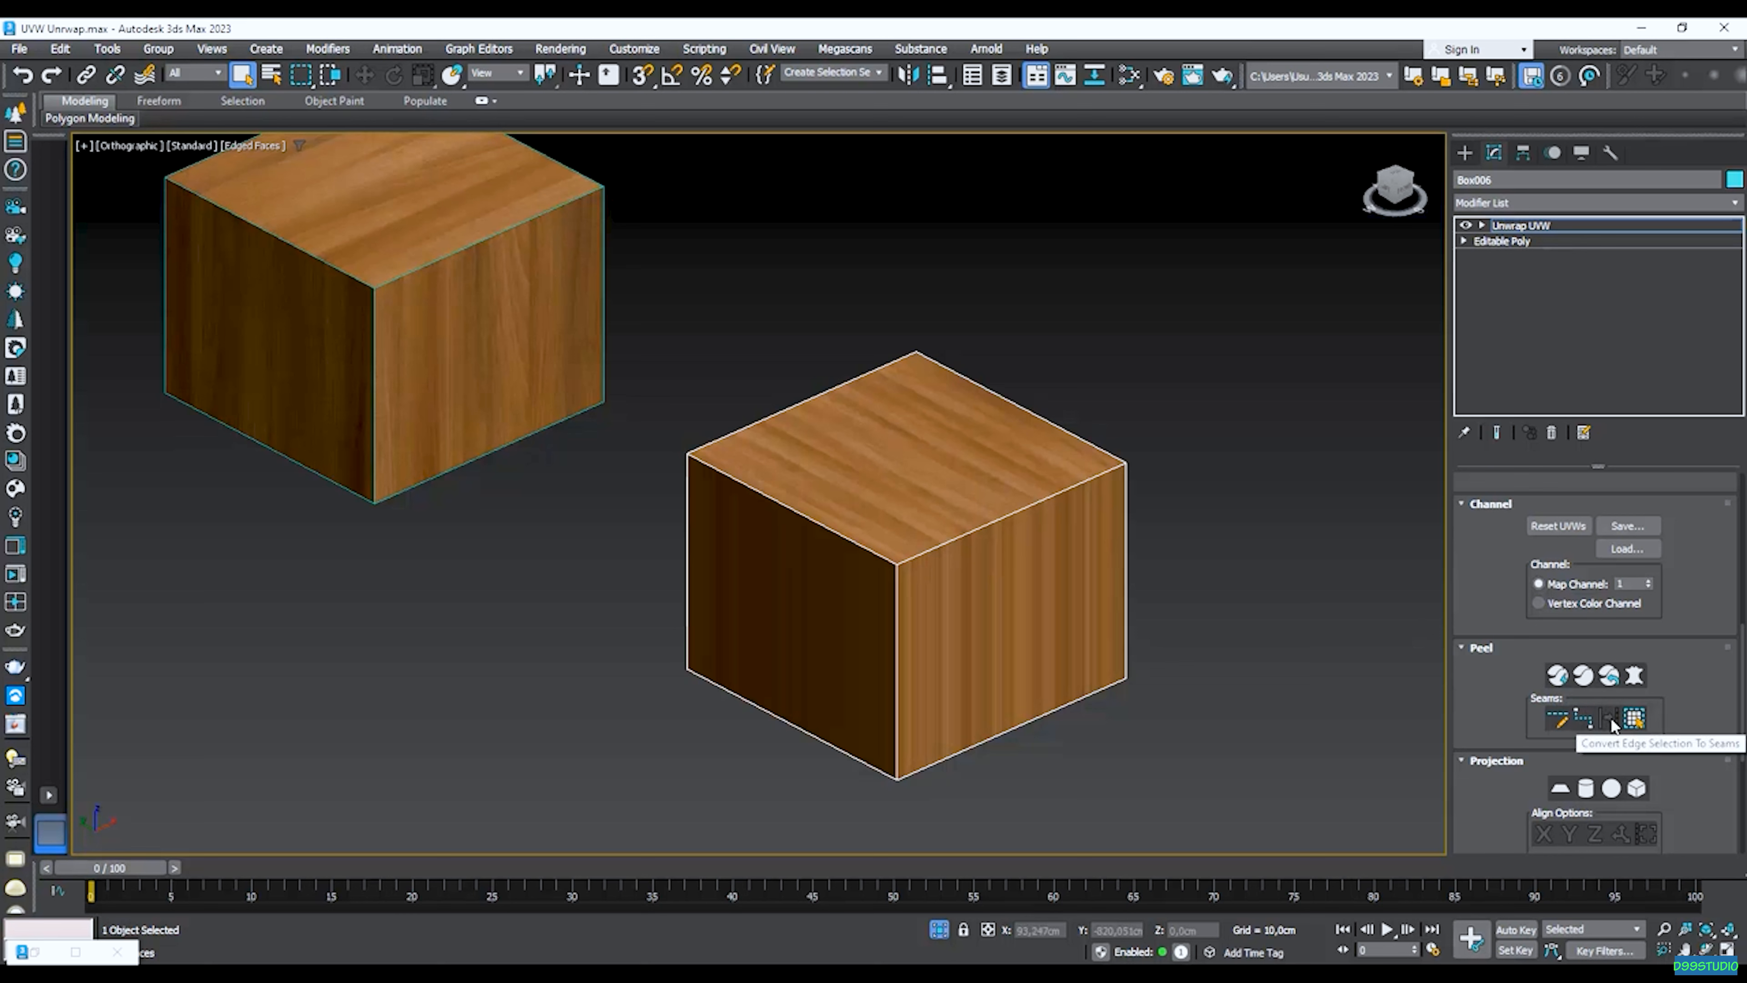
{"action": "left_click", "coordinate": [1583, 675]}
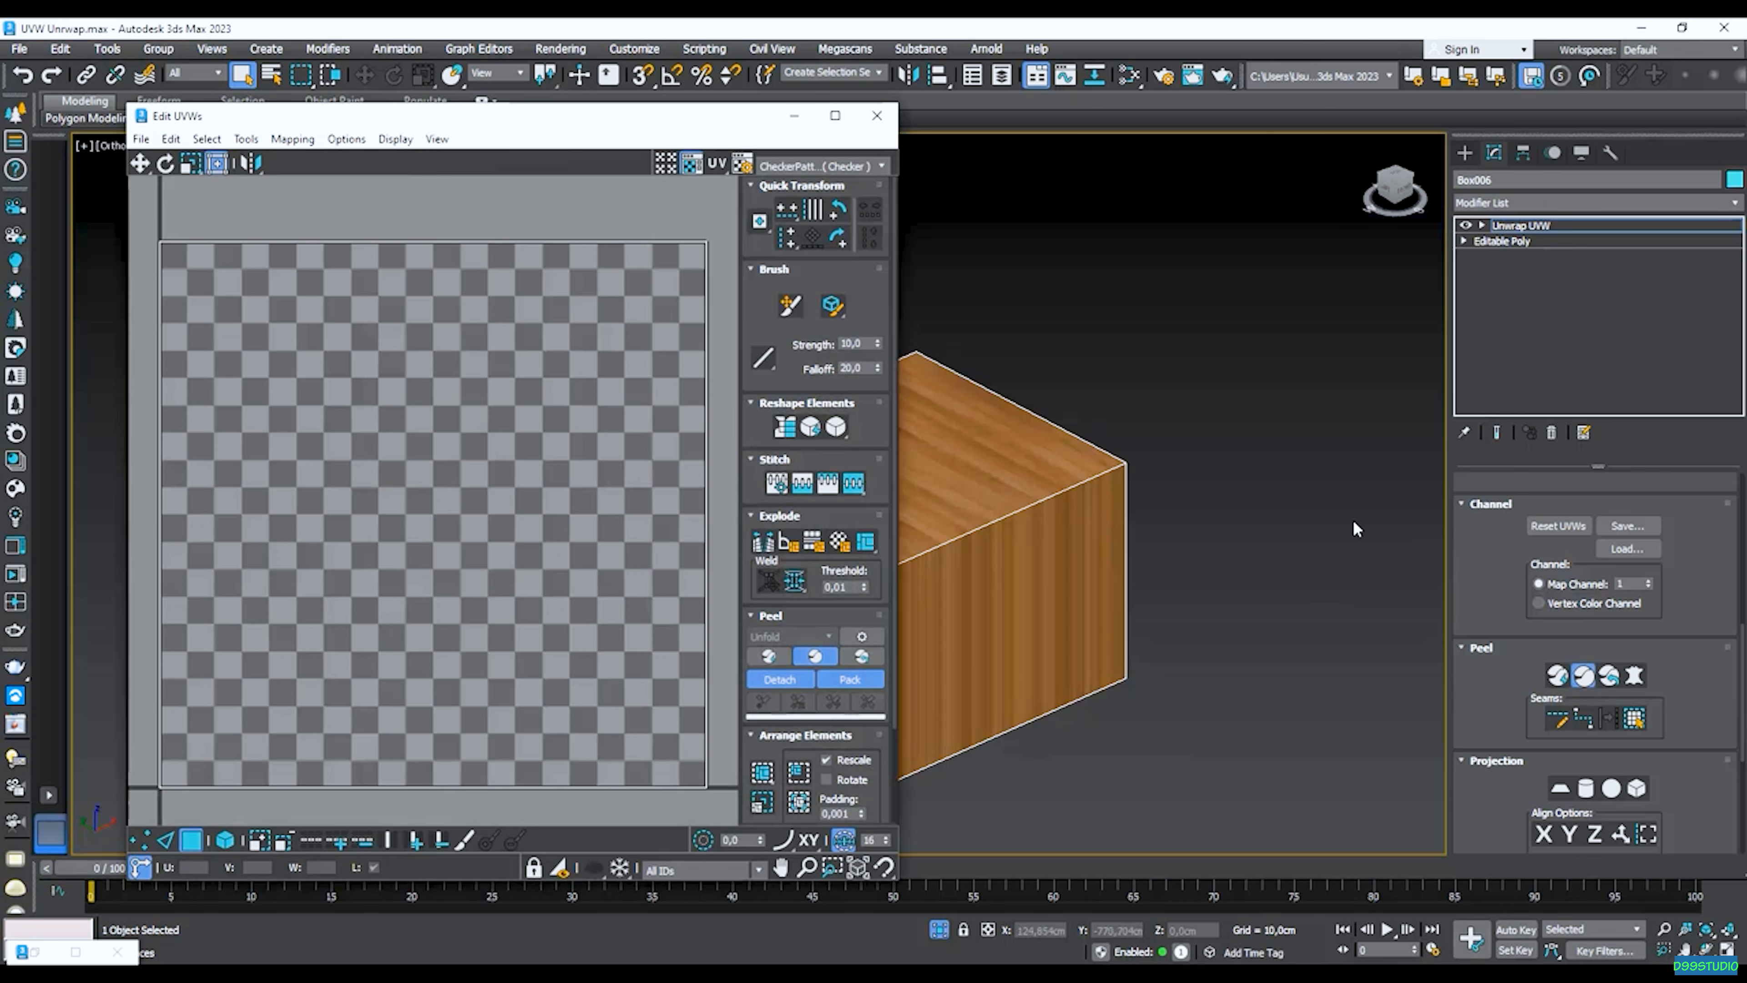
{"action": "scroll", "coordinate": [1376, 537], "scroll_direction": "down", "scroll_amount": 3}
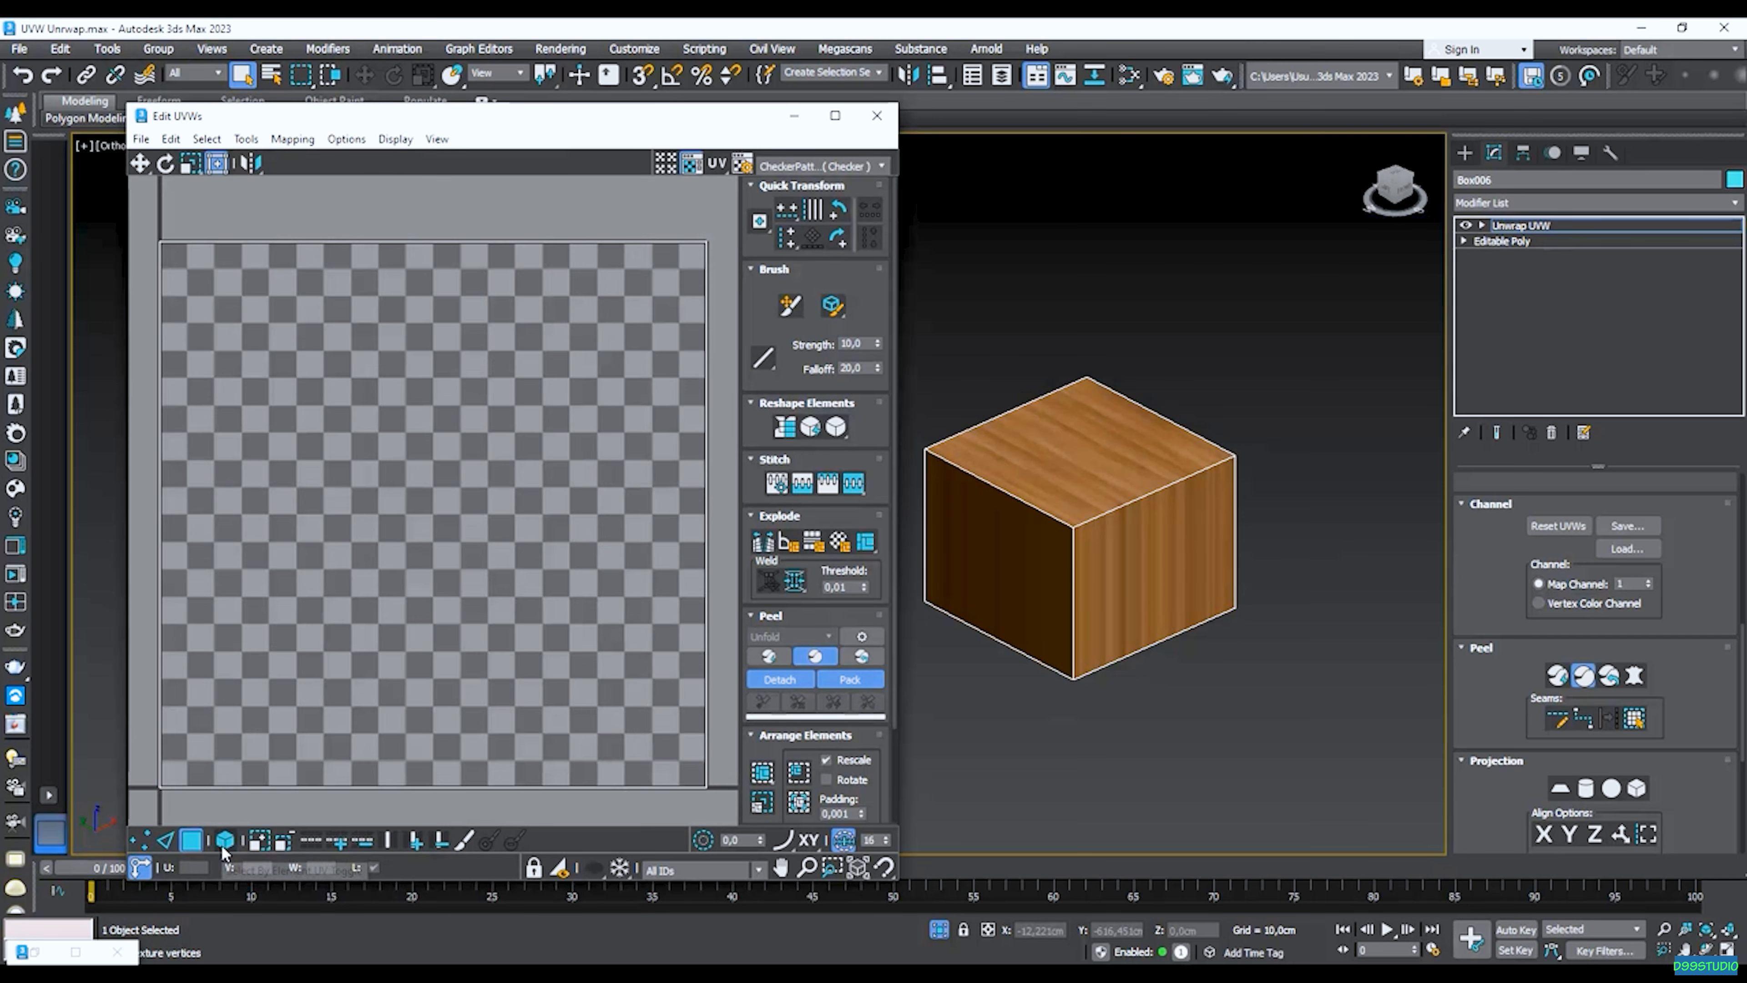
Try moving the copied box's UV polygons in the editor, and undo the move.
{"action": "left_click", "coordinate": [227, 447]}
{"action": "scroll", "coordinate": [454, 603], "scroll_direction": "down", "scroll_amount": 3}
{"action": "left_click_drag", "start_coordinate": [551, 499], "coordinate": [536, 389]}
{"action": "mouse_move", "coordinate": [1131, 605]}
{"action": "middle_mouse_down", "text": "alt"}
{"action": "mouse_move", "coordinate": [1129, 578]}
{"action": "mouse_move", "coordinate": [1134, 605]}
{"action": "middle_mouse_up", "text": "alt"}
{"action": "scroll", "coordinate": [1114, 551], "scroll_direction": "up", "scroll_amount": 3}
{"action": "key", "text": "ctrl+z"}
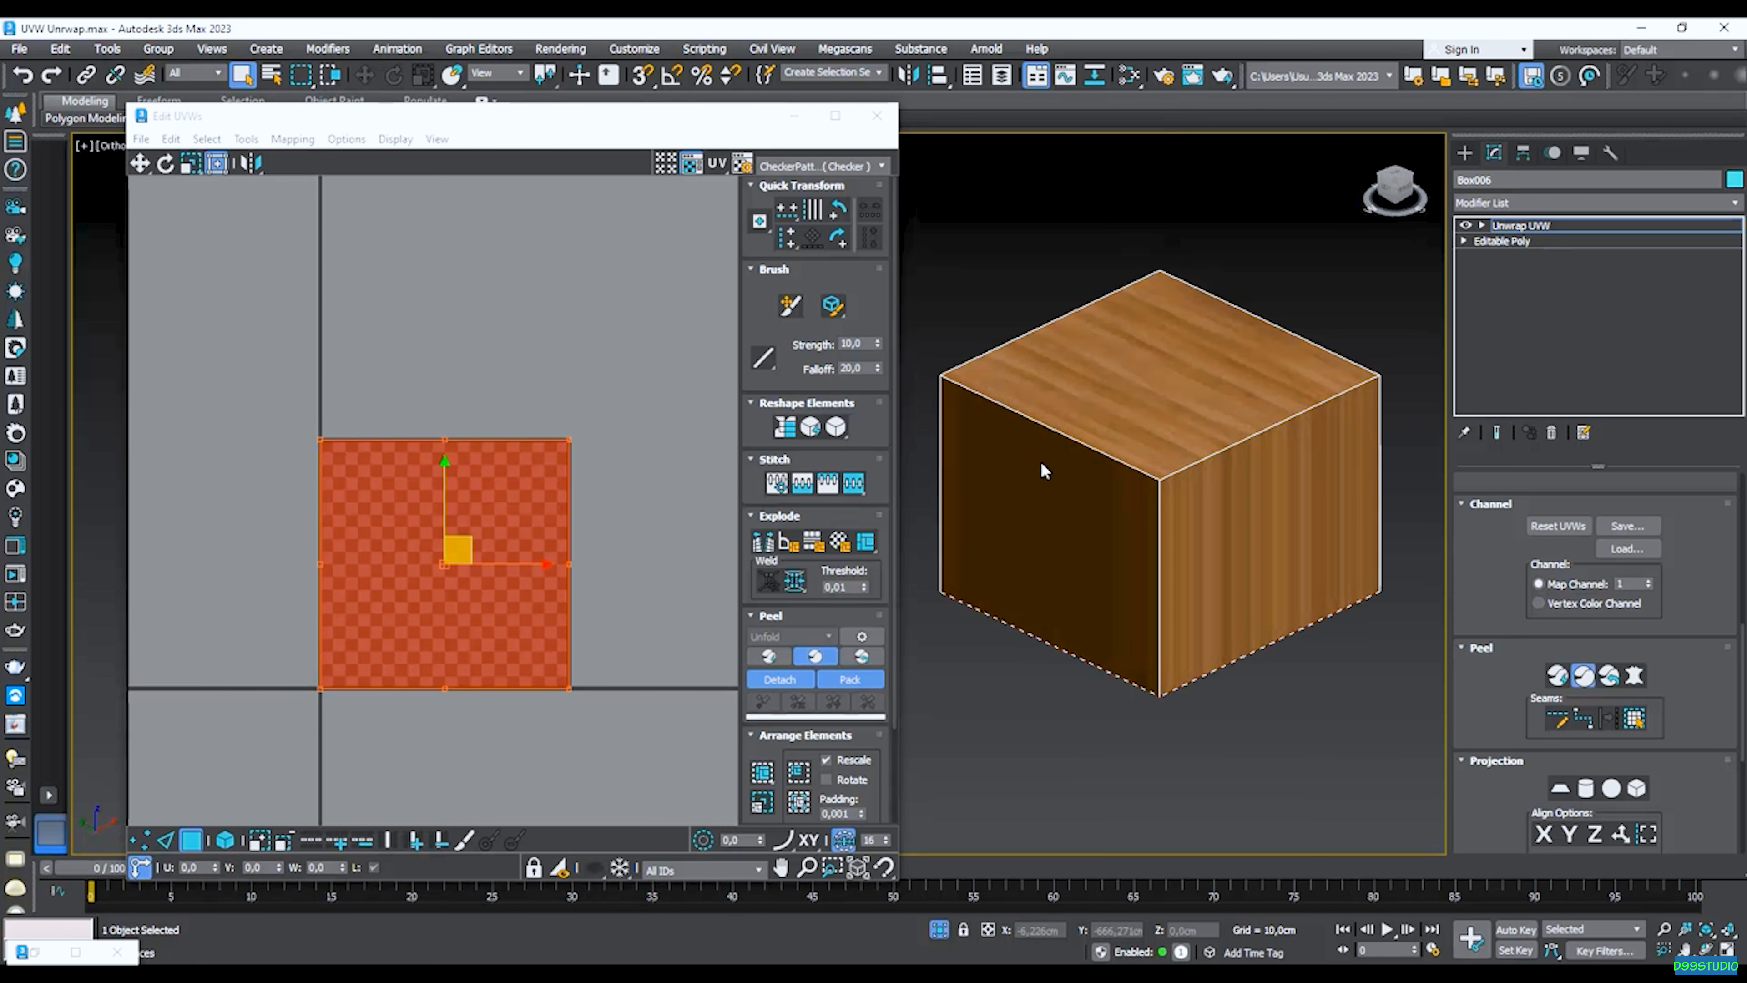
{"action": "scroll", "coordinate": [1511, 685], "scroll_direction": "down", "scroll_amount": 5}
{"action": "scroll", "coordinate": [1511, 685], "scroll_direction": "up", "scroll_amount": 2}
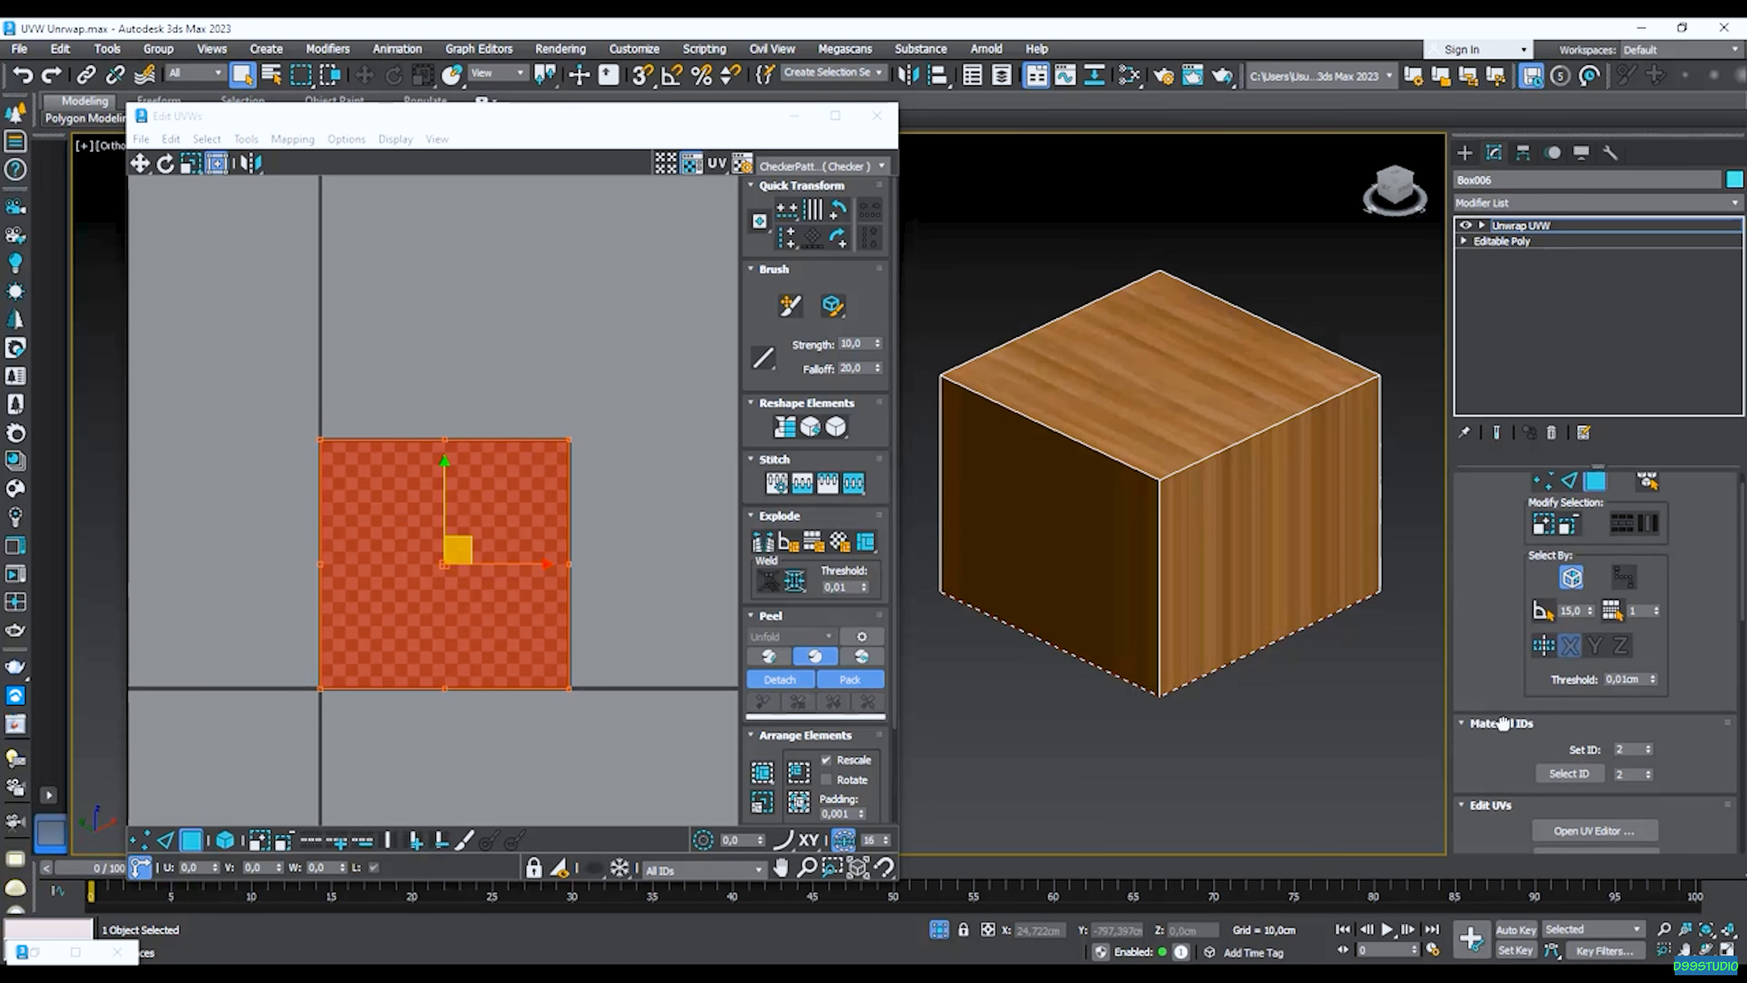
Switch to edge selection and, in Peel Mode, split off the box's right side face by cutting seams along its four edges.
{"action": "left_click", "coordinate": [1571, 516]}
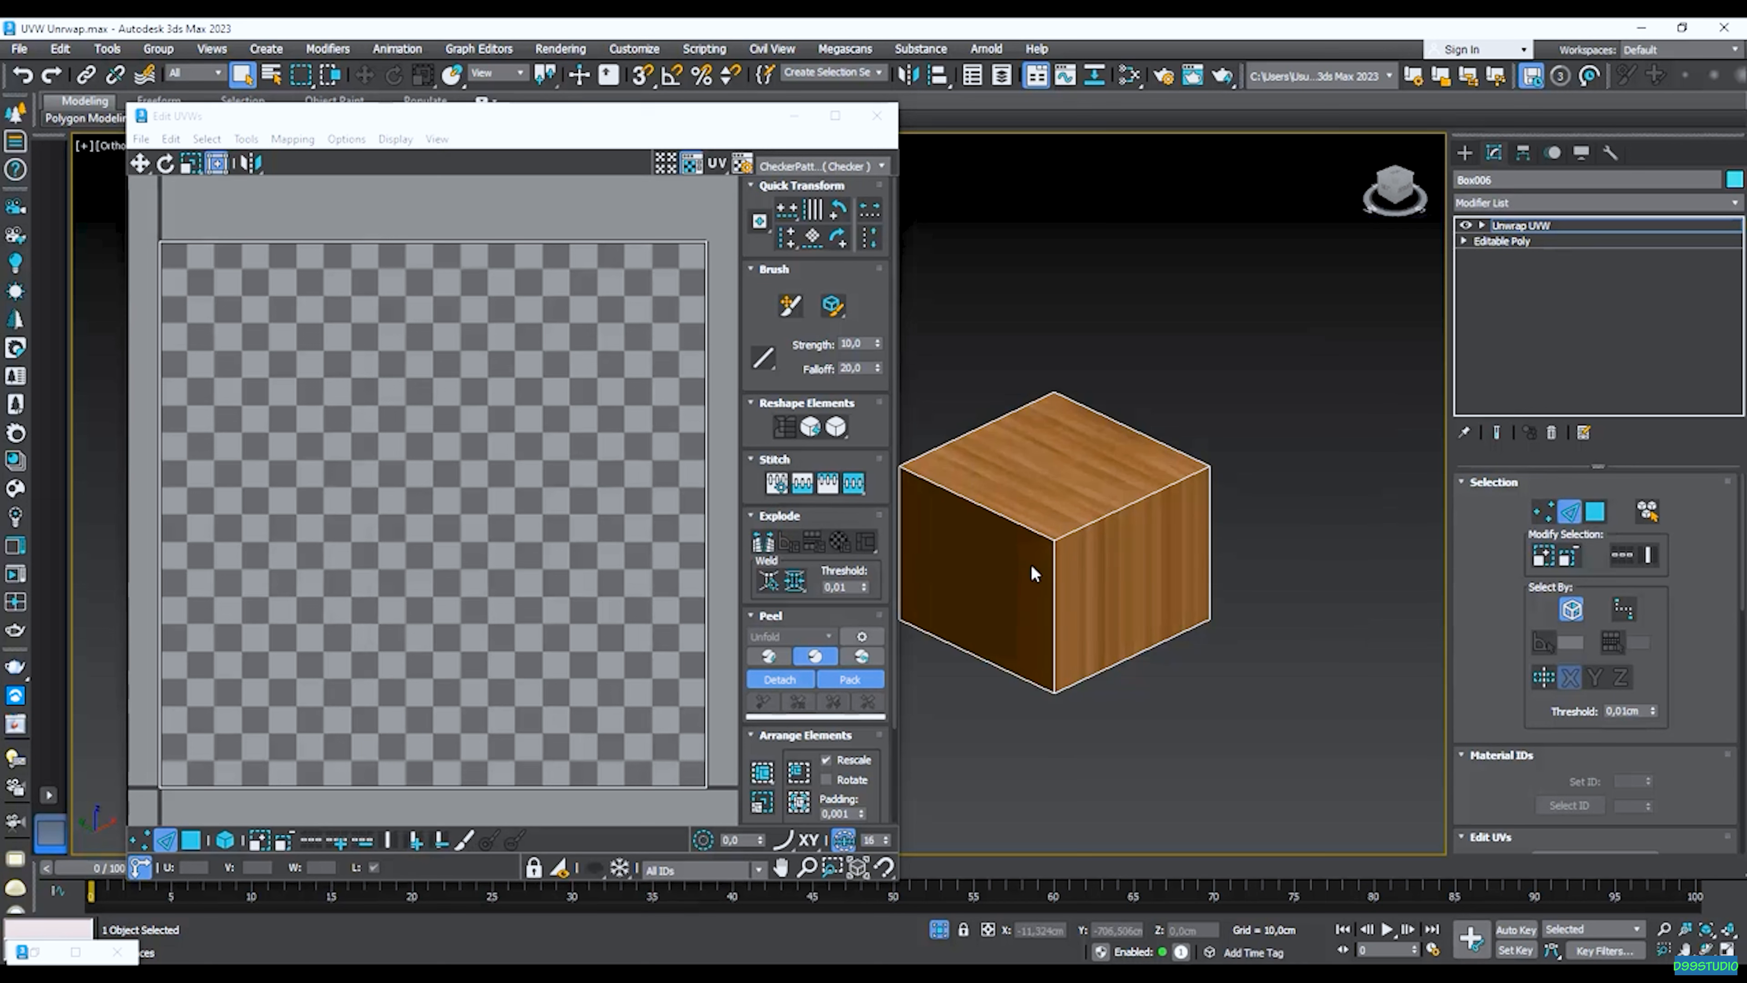
{"action": "left_click_drag", "start_coordinate": [1507, 723], "coordinate": [1509, 523]}
{"action": "left_click_drag", "start_coordinate": [1486, 704], "coordinate": [1493, 504]}
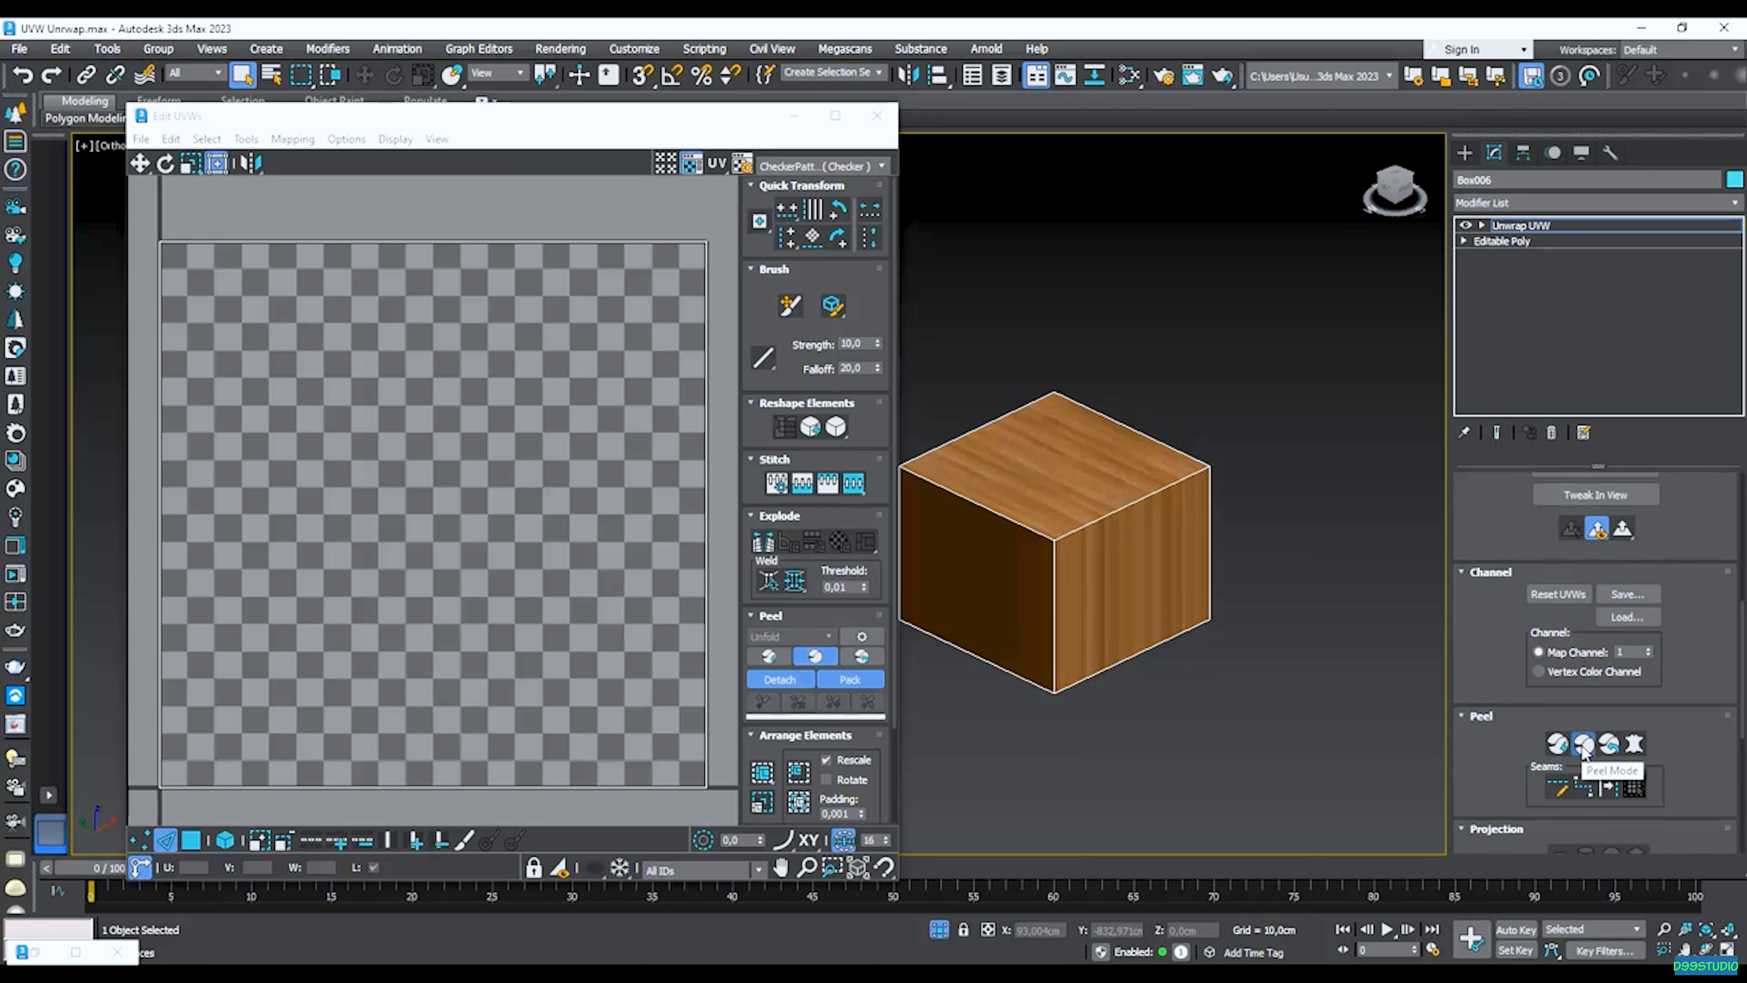
{"action": "left_click", "coordinate": [1583, 745]}
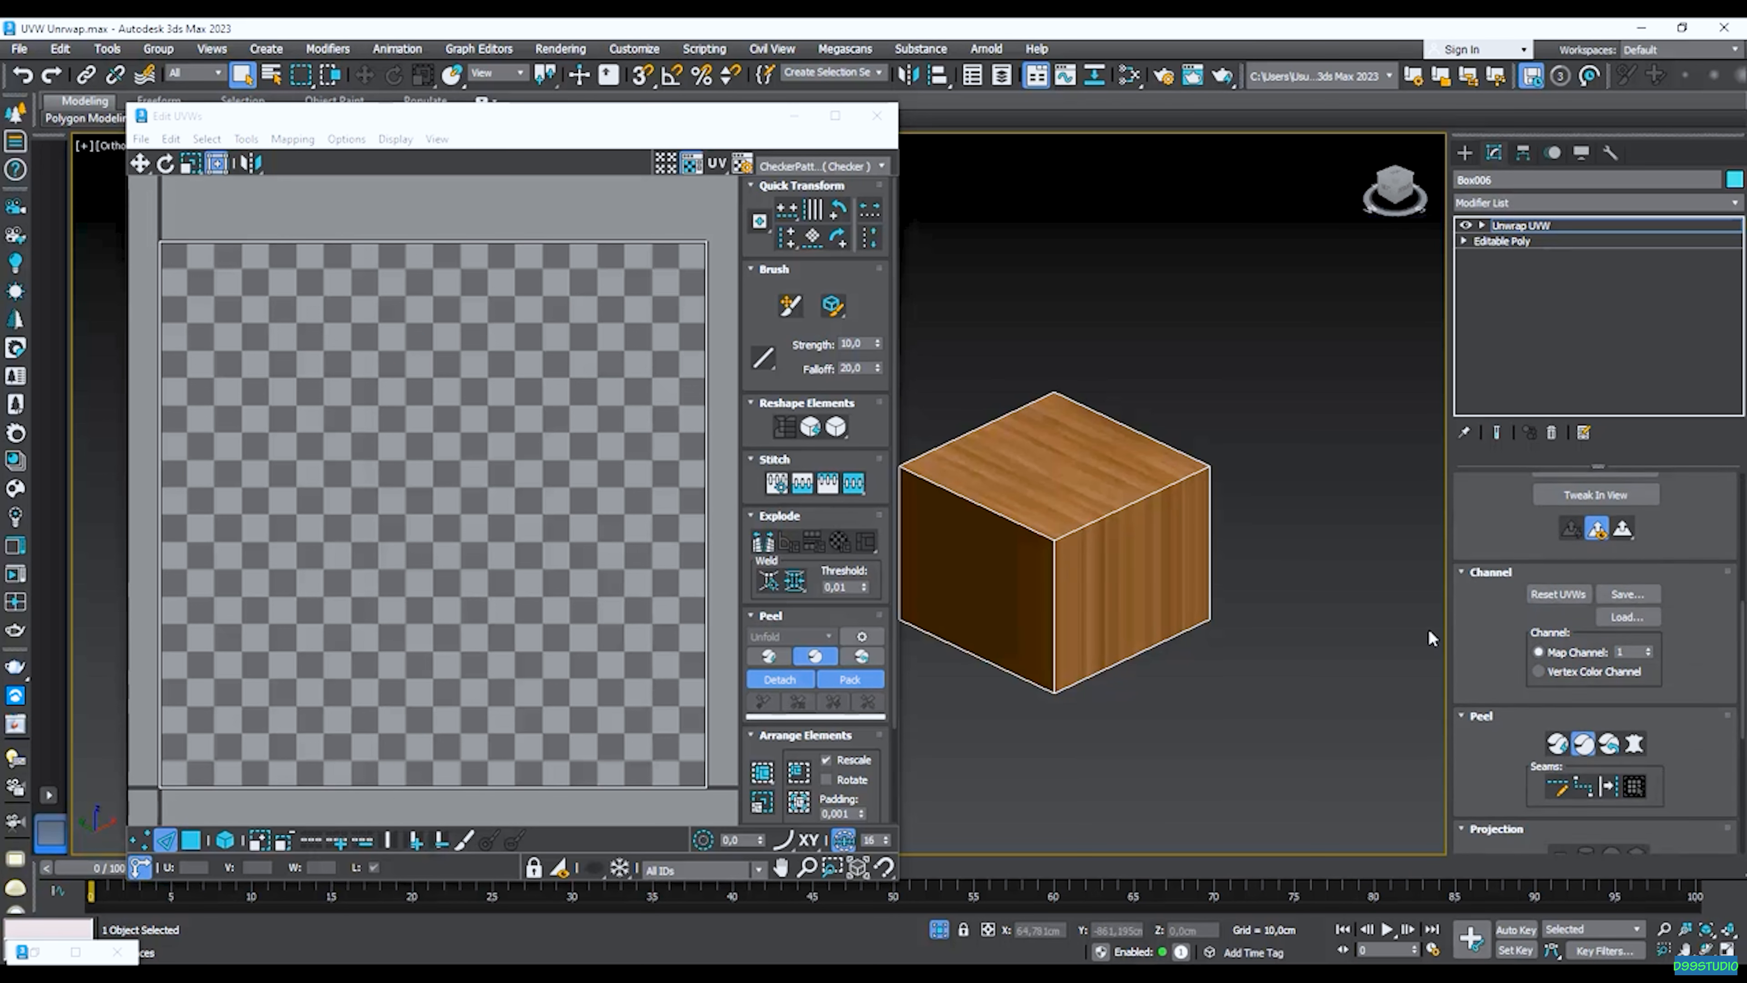
{"action": "left_click_drag", "start_coordinate": [1500, 539], "coordinate": [1509, 843]}
{"action": "scroll", "coordinate": [1509, 843], "scroll_direction": "up", "scroll_amount": 2}
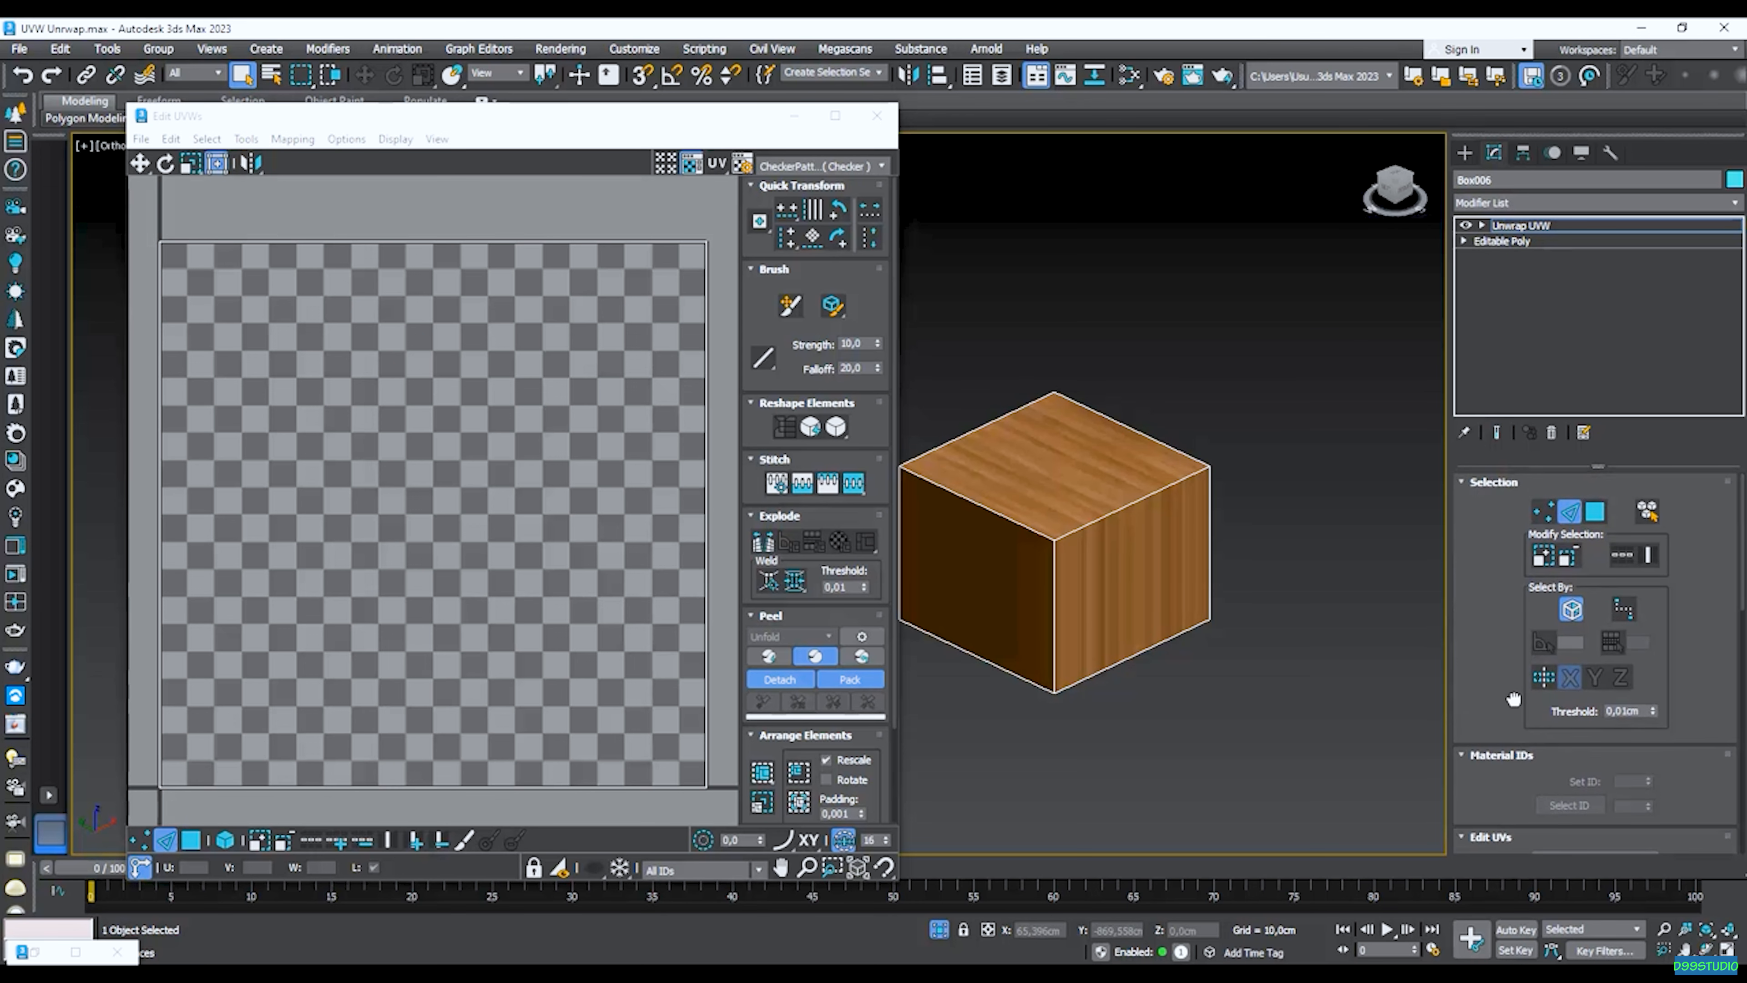
{"action": "scroll", "coordinate": [1038, 598], "scroll_direction": "up", "scroll_amount": 3}
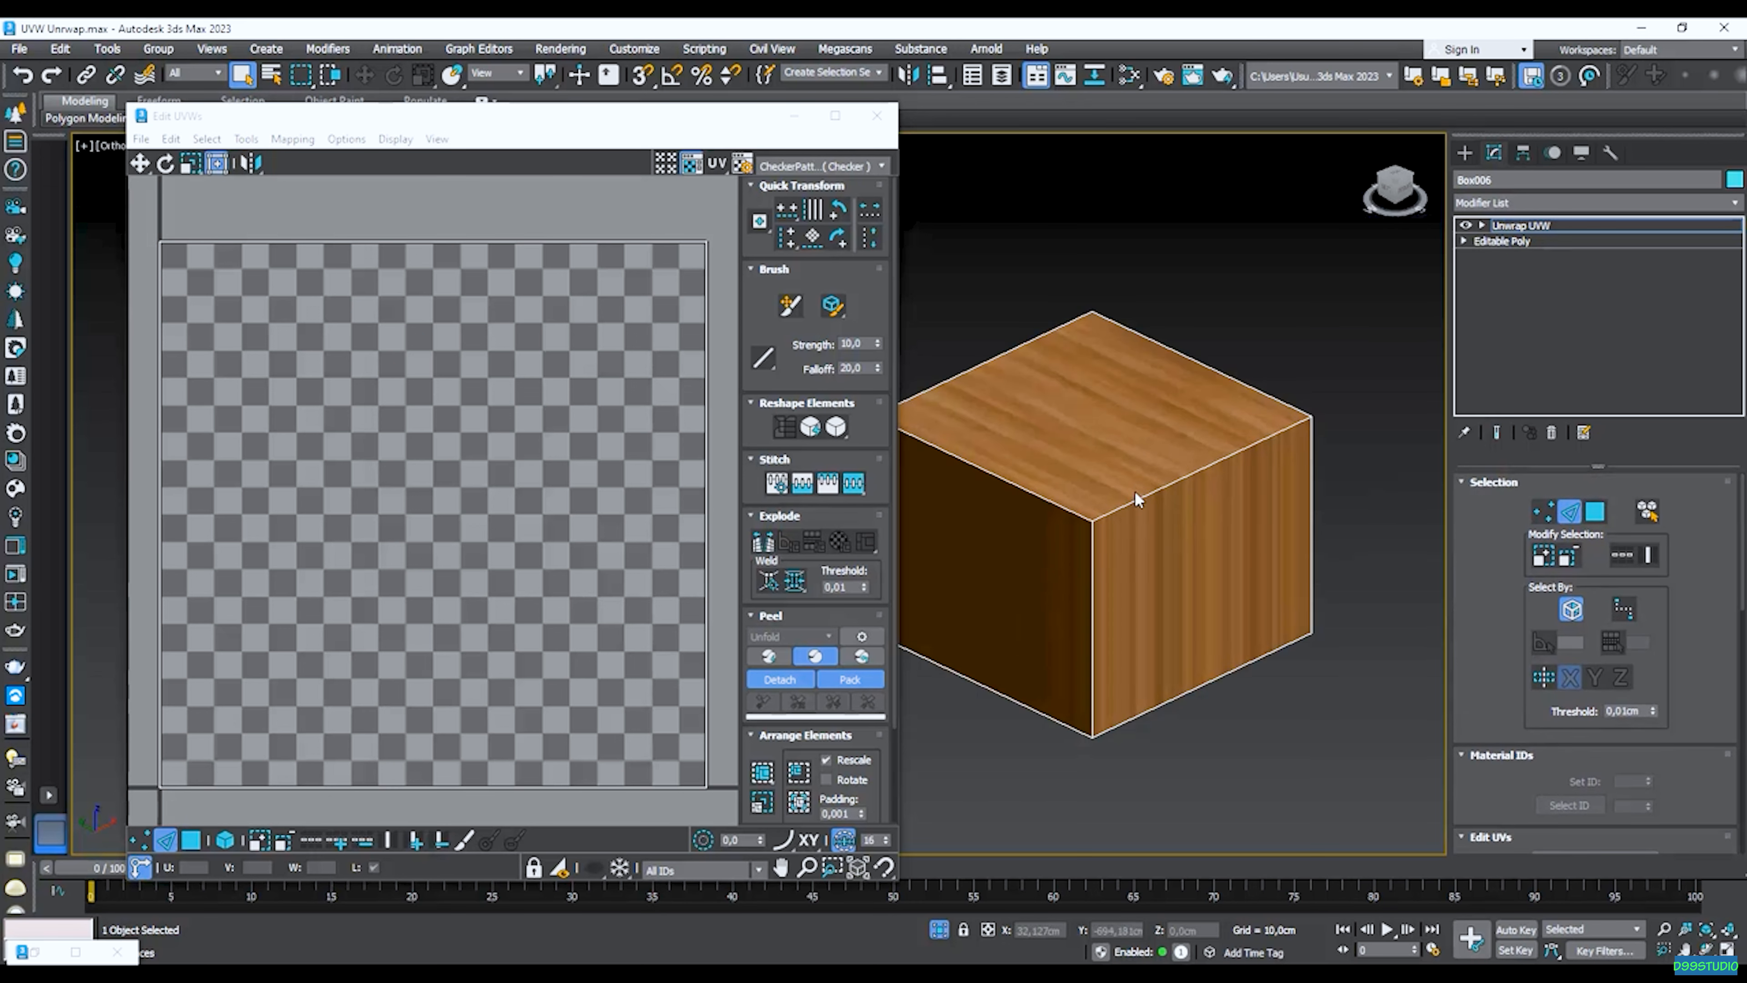
{"action": "left_click", "coordinate": [1136, 495]}
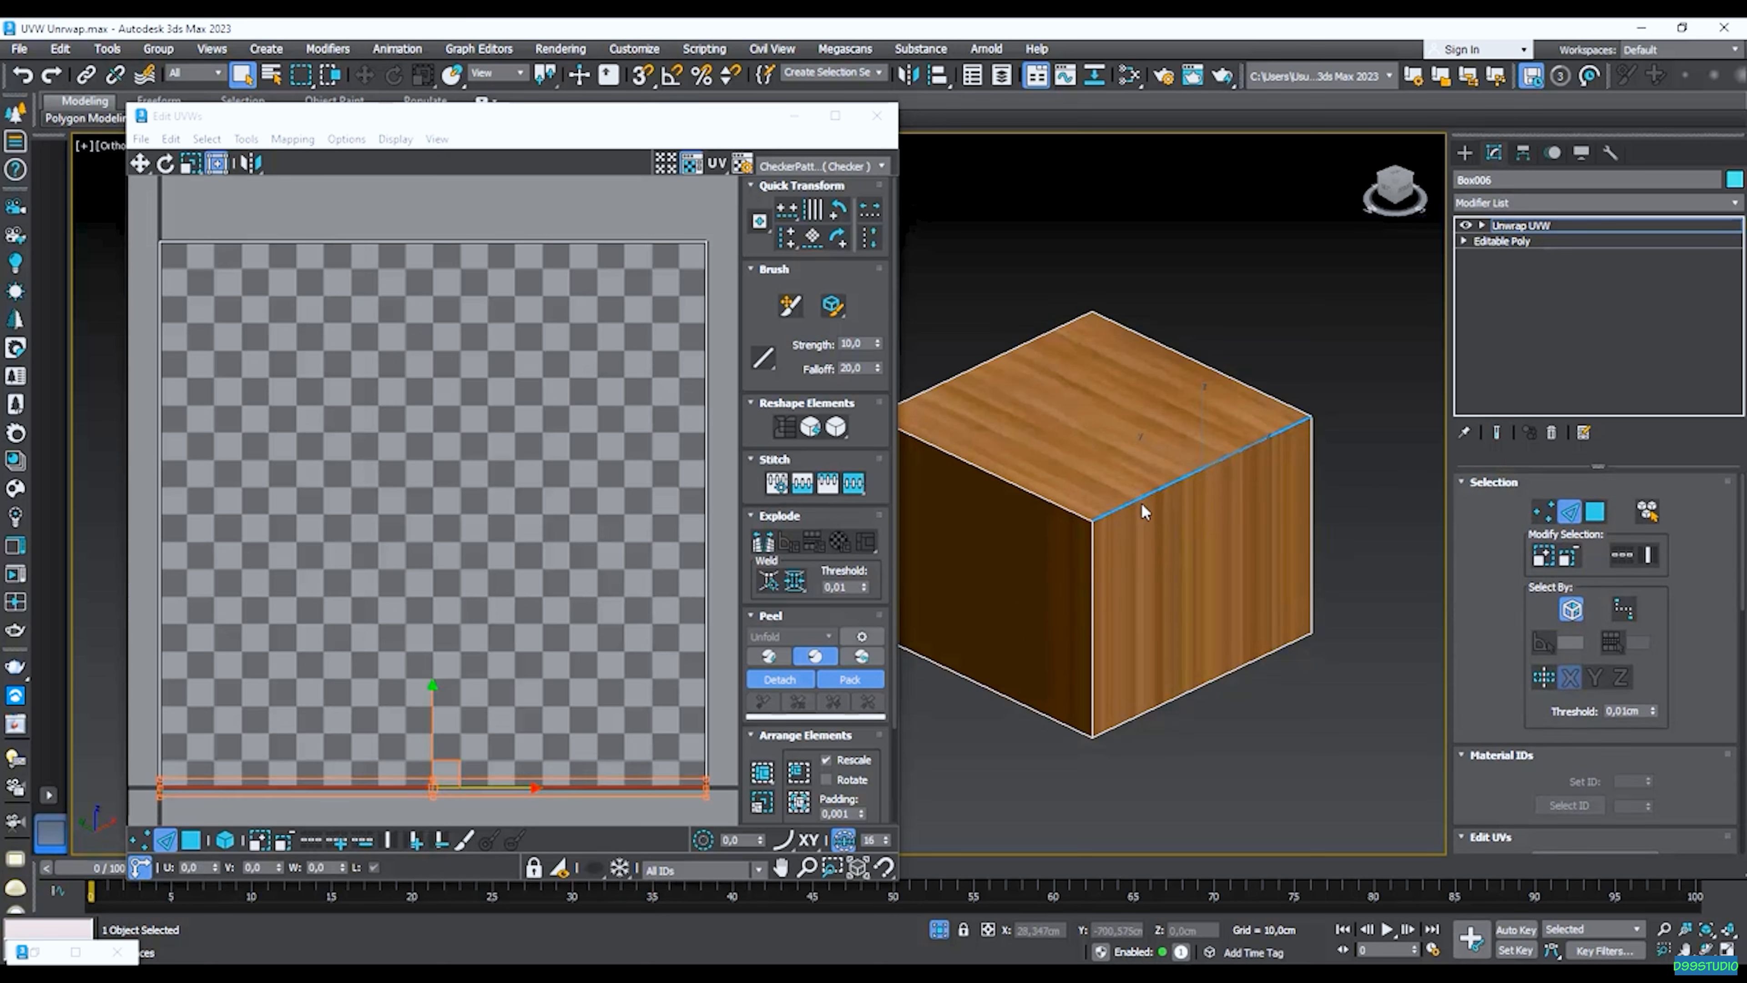
{"action": "left_click", "coordinate": [1092, 584]}
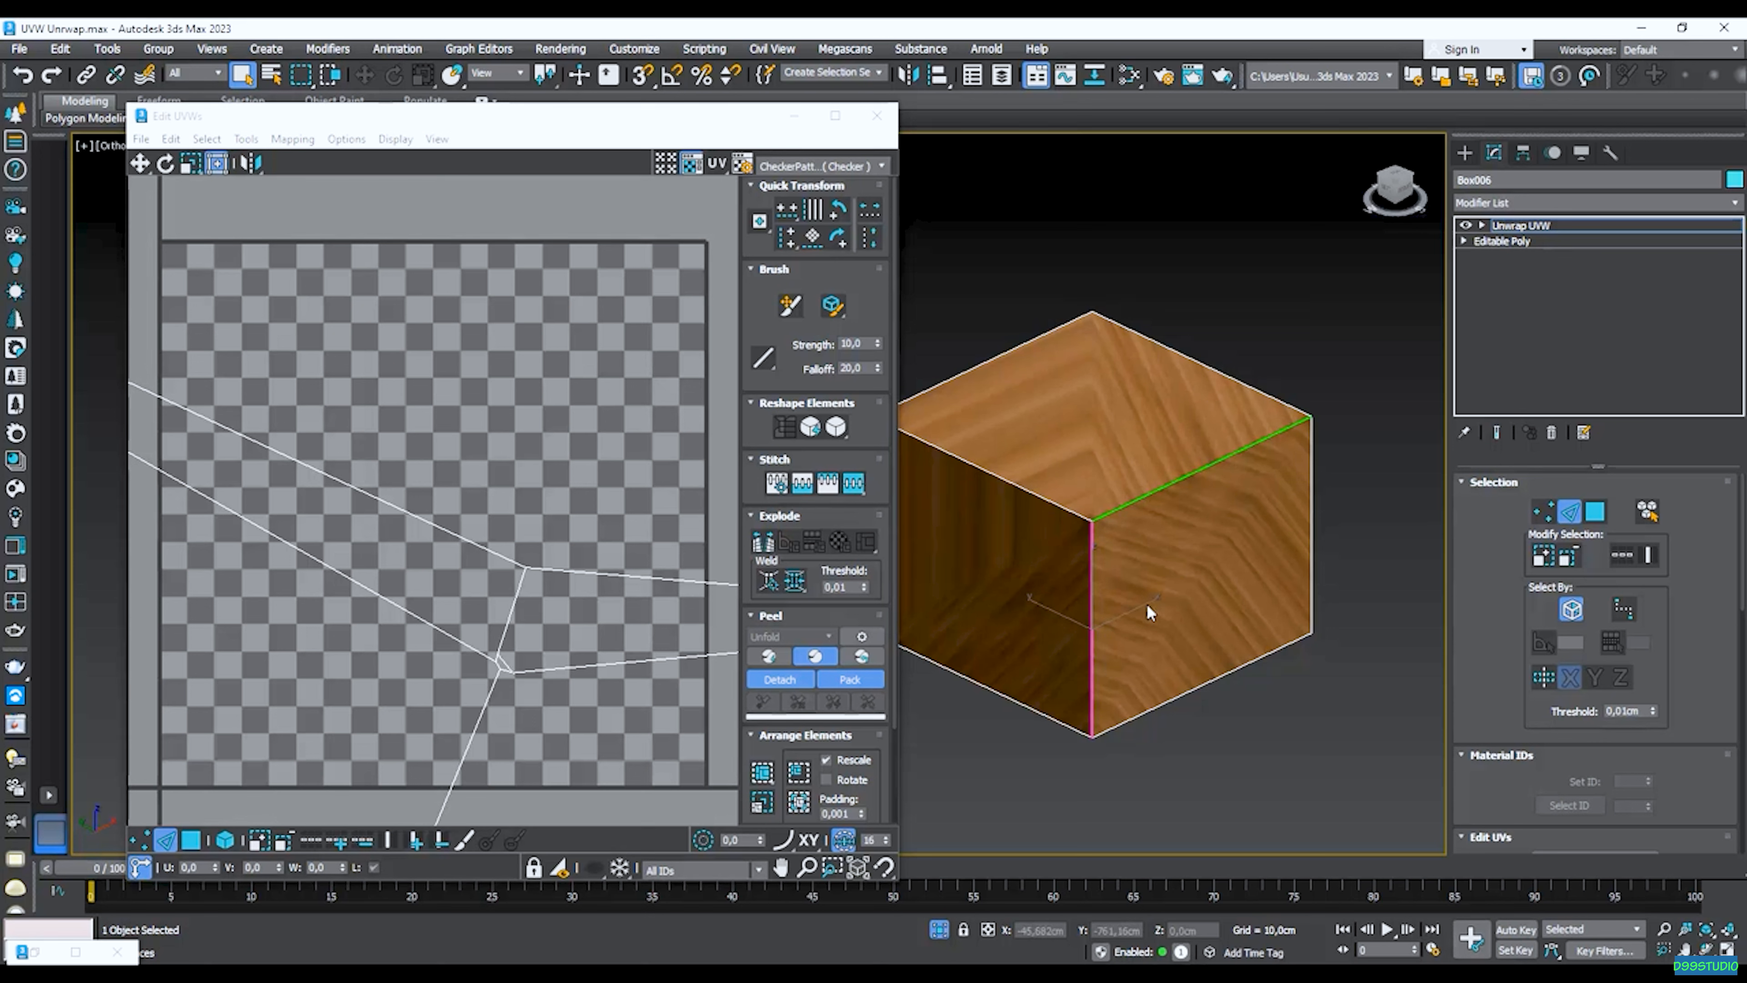
{"action": "left_click", "coordinate": [1228, 673]}
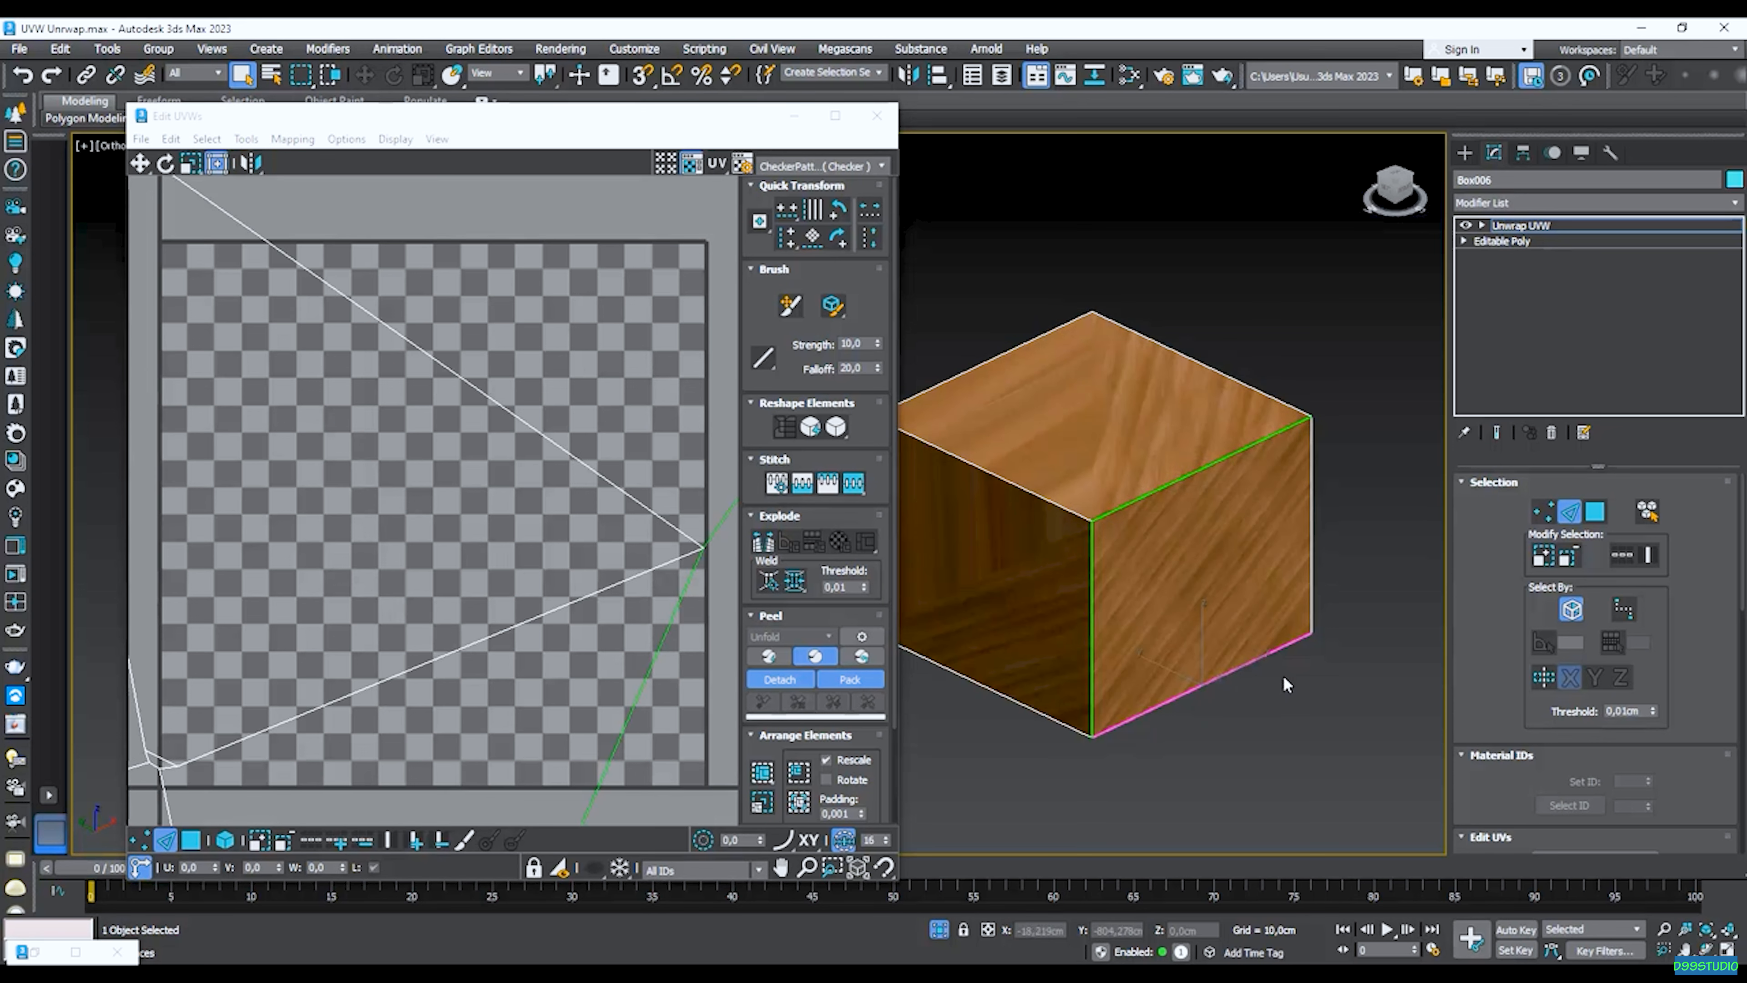
{"action": "left_click", "coordinate": [1312, 547]}
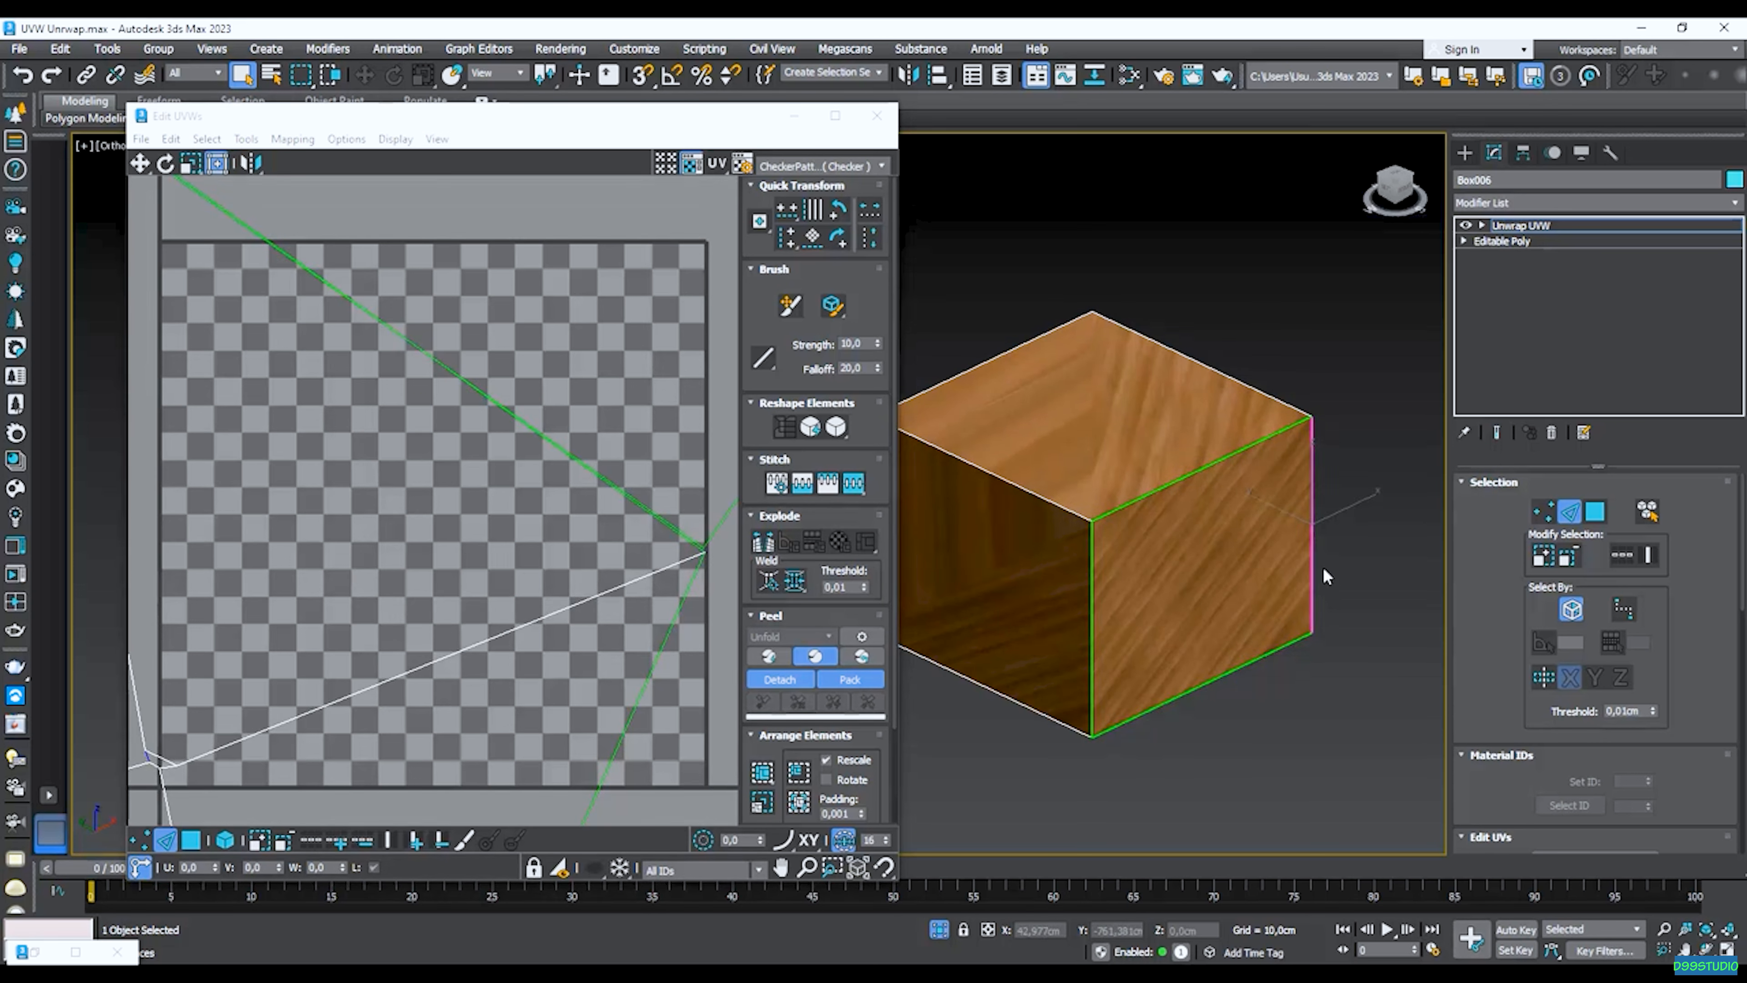
Pack the peeled UV islands into the UV tile and inspect the resulting layout.
{"action": "scroll", "coordinate": [406, 456], "scroll_direction": "down", "scroll_amount": 10}
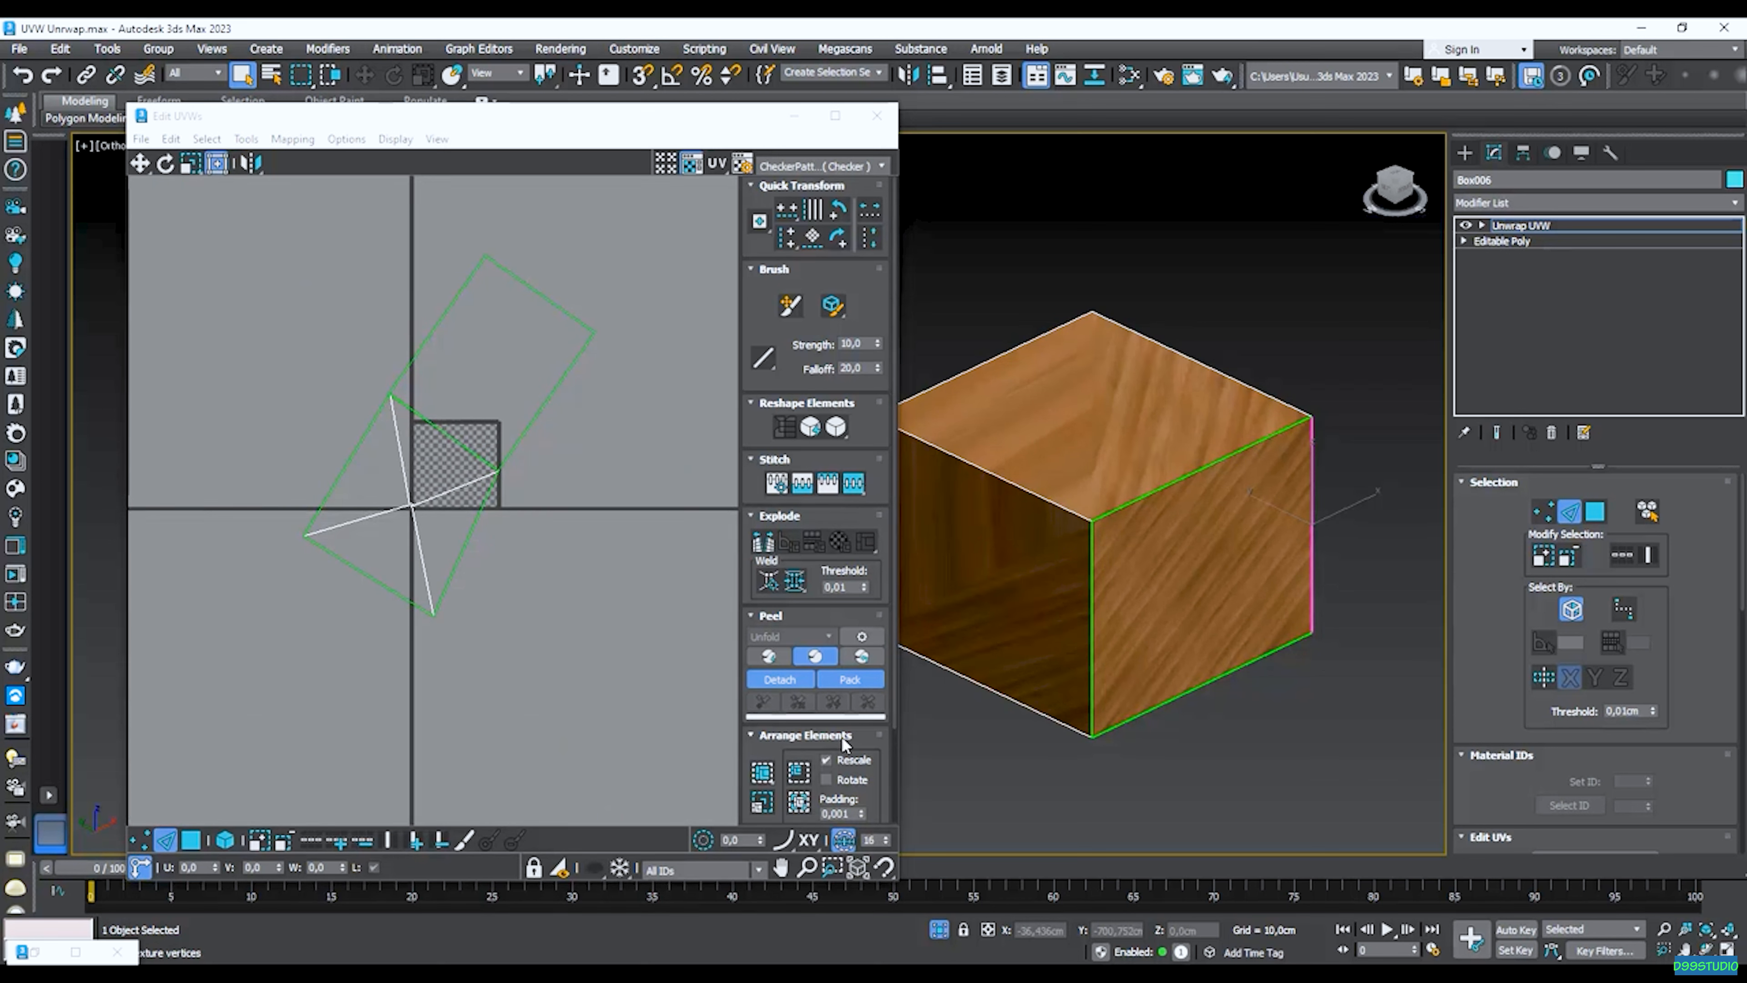
{"action": "left_click", "coordinate": [800, 812]}
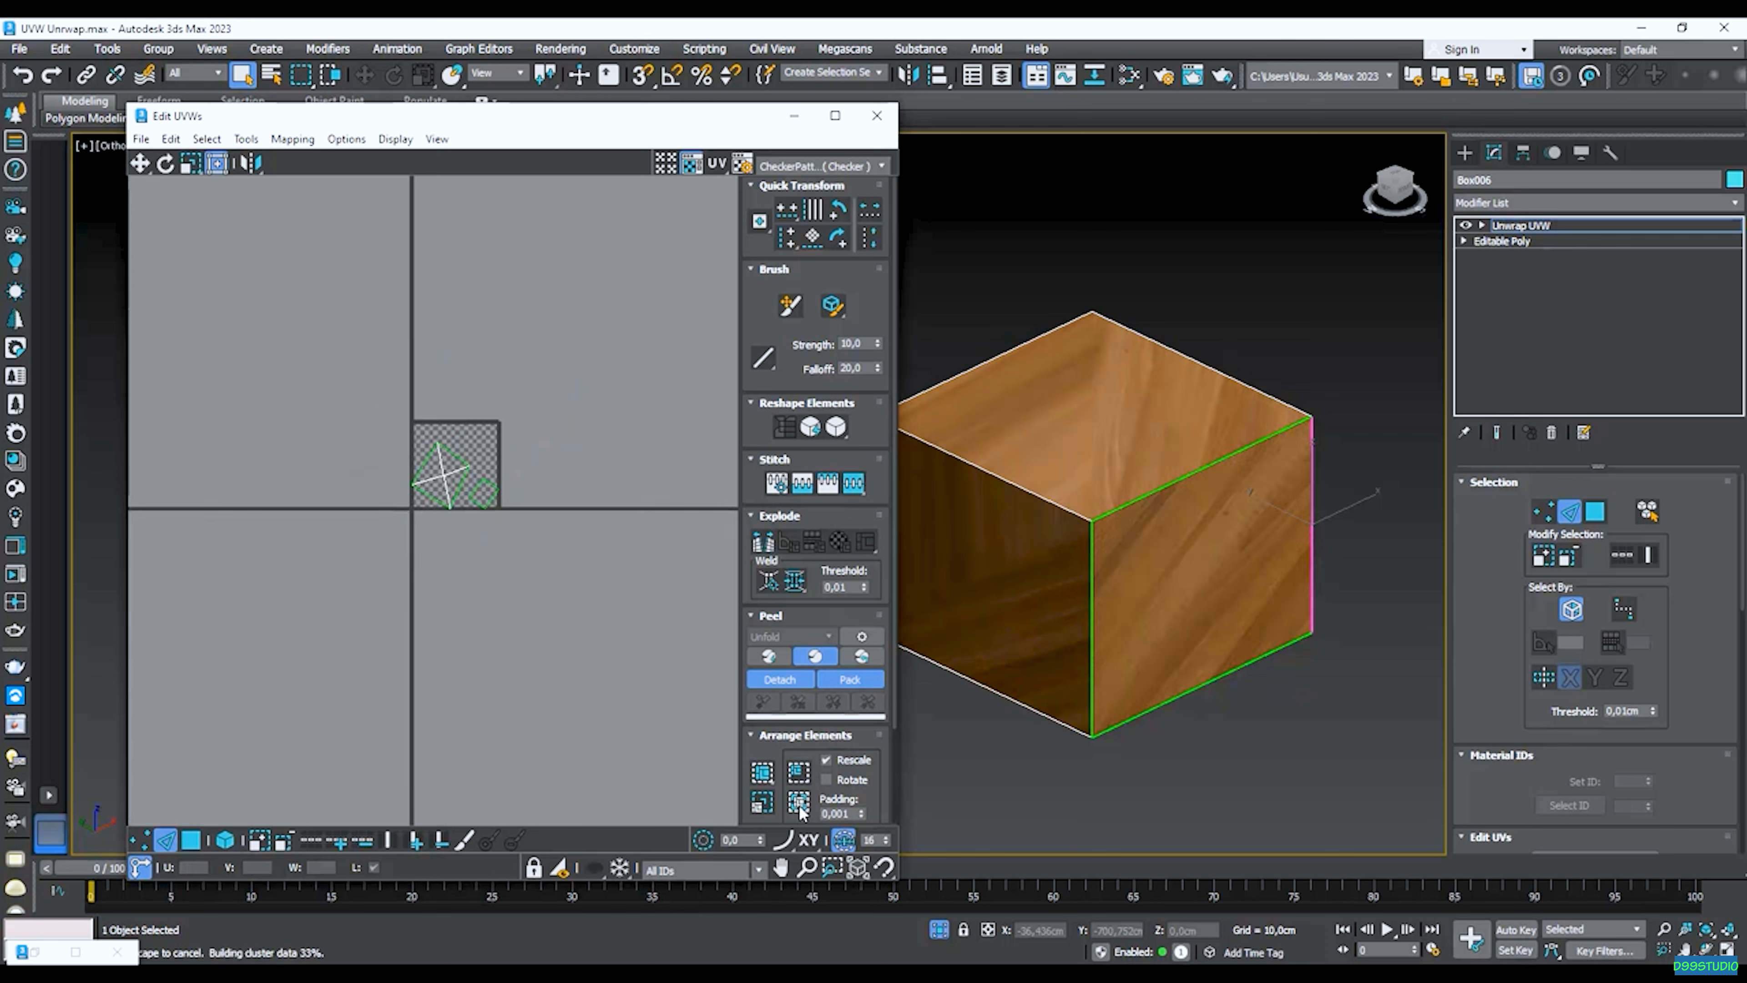
{"action": "scroll", "coordinate": [461, 478], "scroll_direction": "up", "scroll_amount": 5}
{"action": "scroll", "coordinate": [462, 478], "scroll_direction": "up", "scroll_amount": 4}
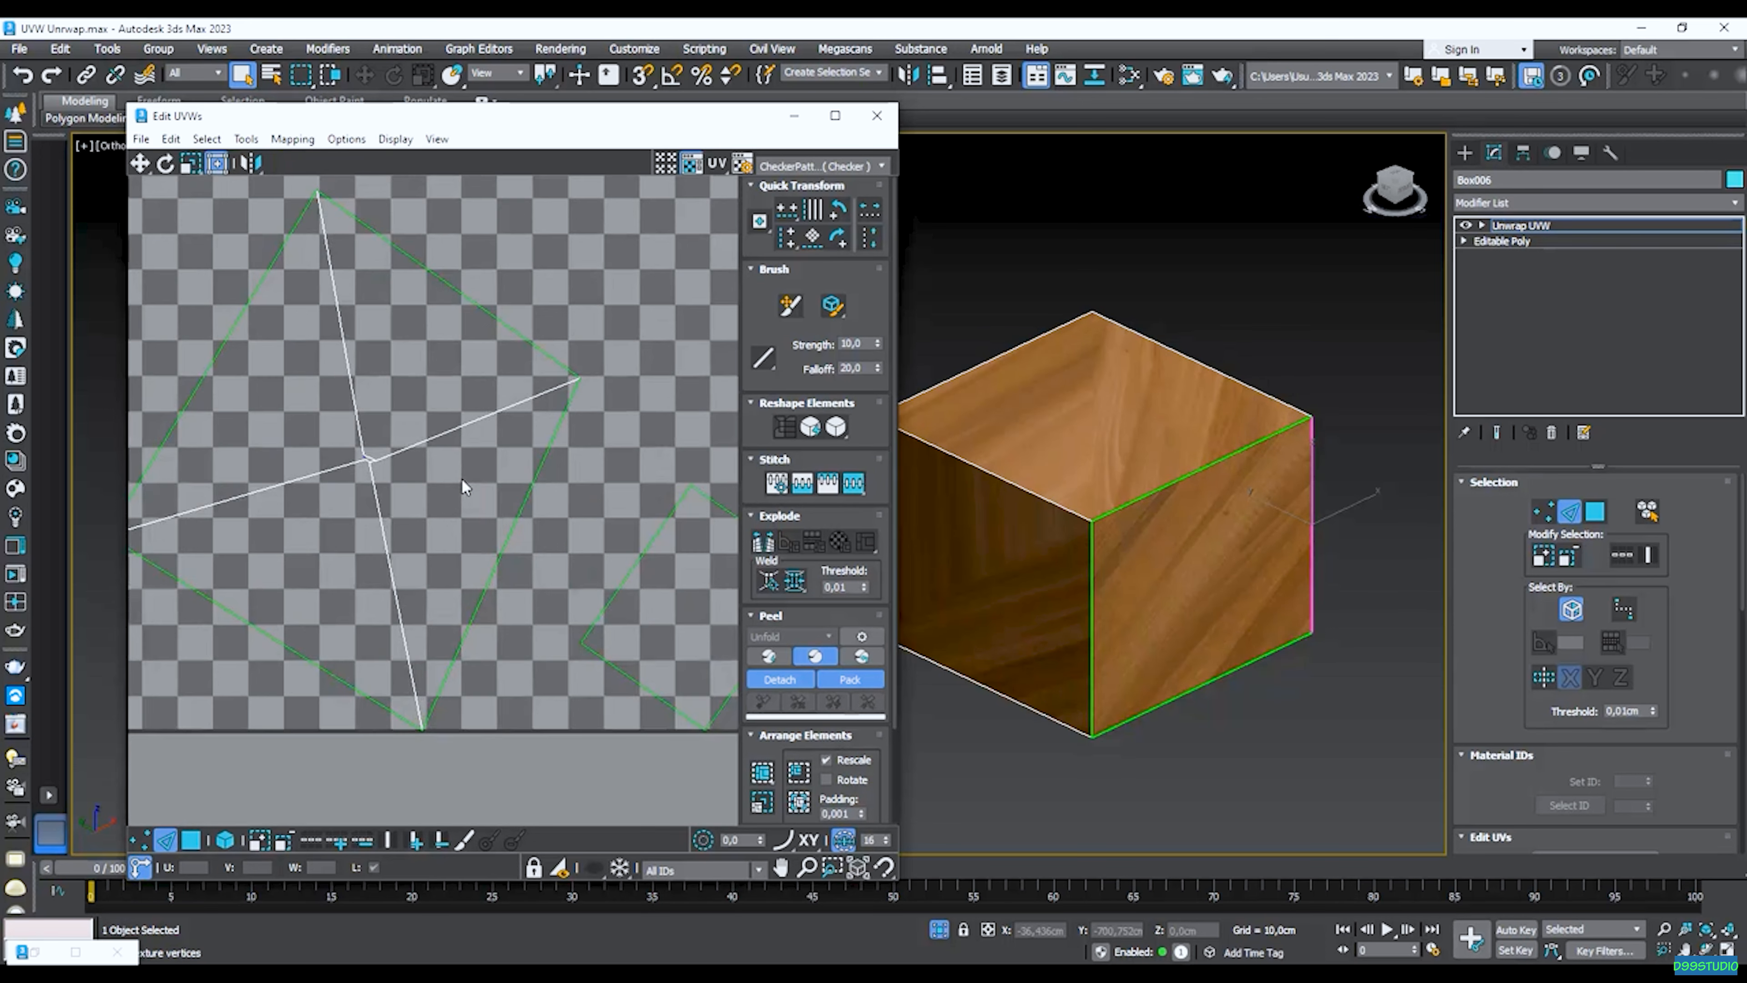
{"action": "scroll", "coordinate": [462, 478], "scroll_direction": "down", "scroll_amount": 3}
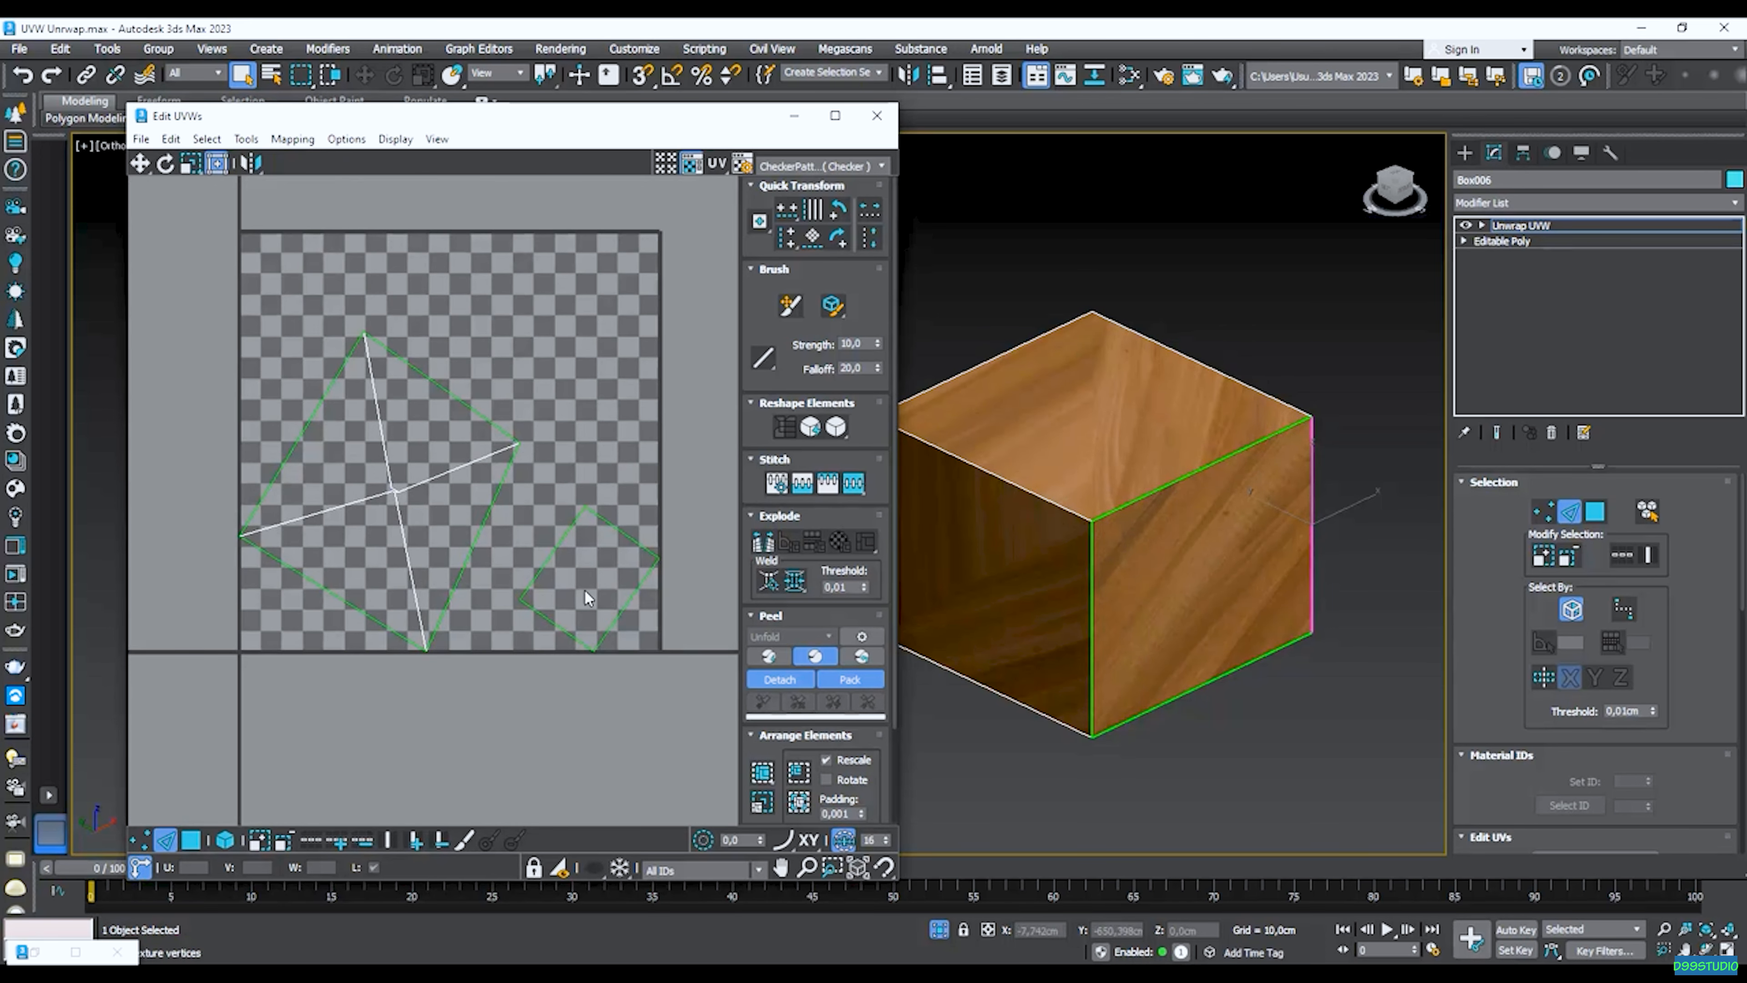
{"action": "scroll", "coordinate": [586, 595], "scroll_direction": "up", "scroll_amount": 2}
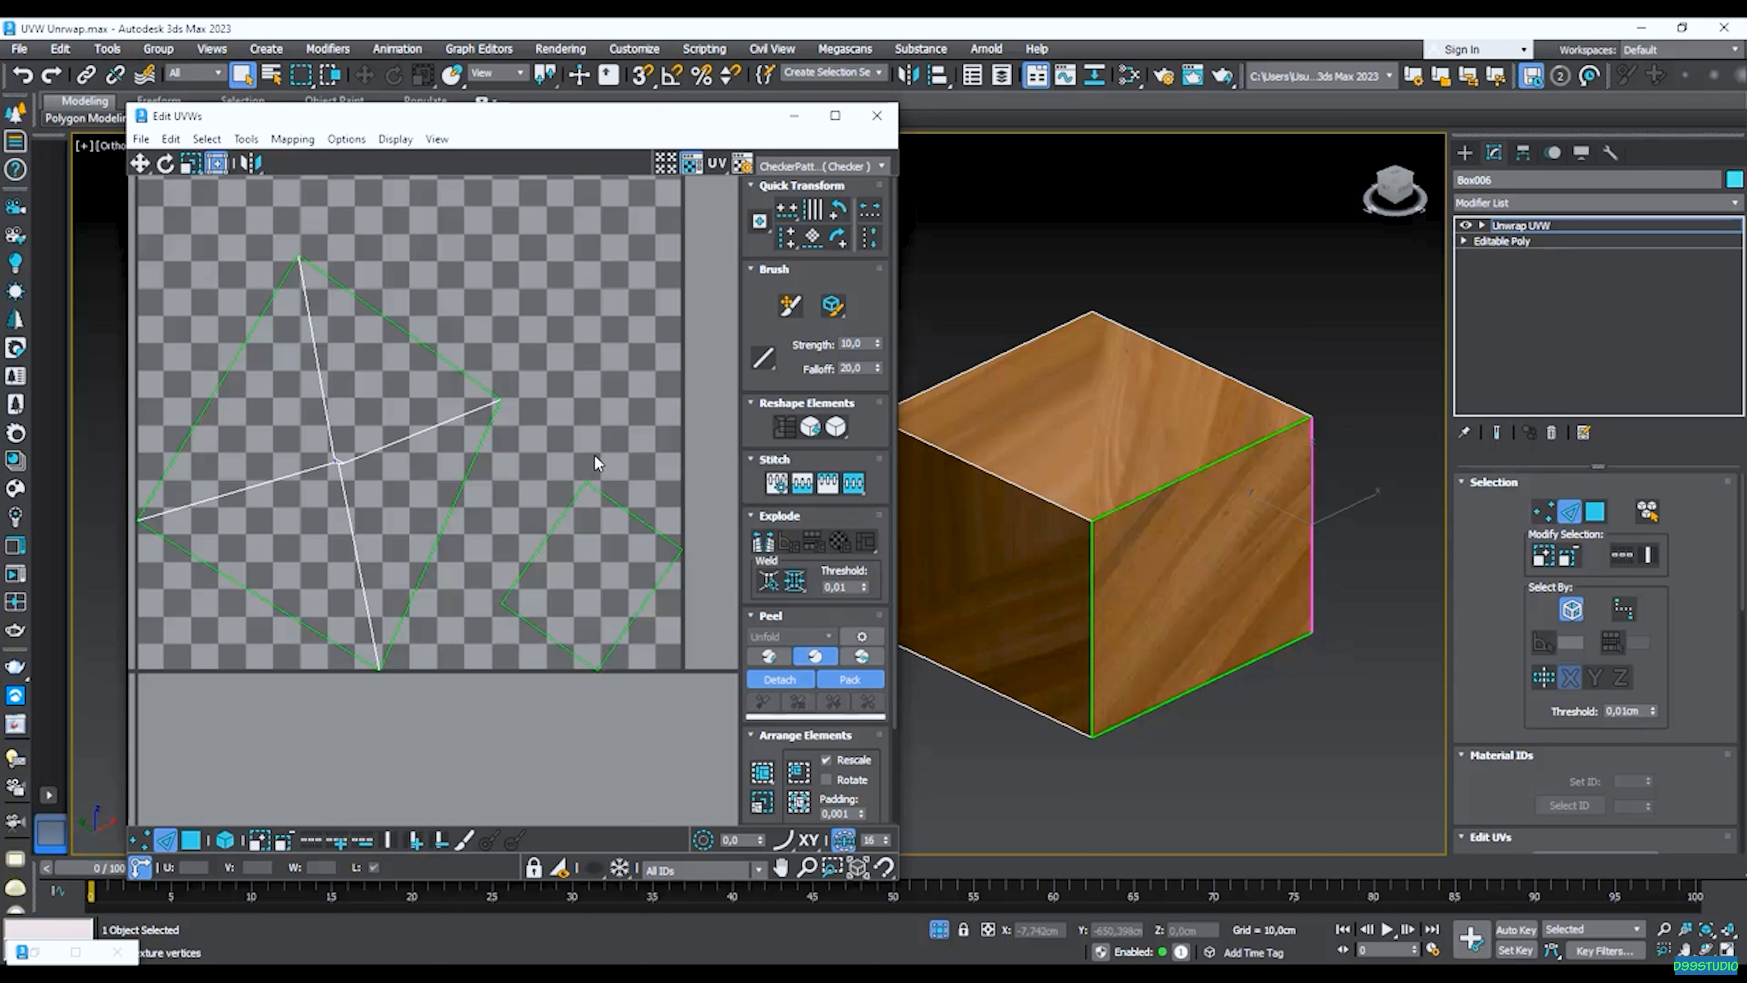
{"action": "scroll", "coordinate": [1314, 615], "scroll_direction": "down", "scroll_amount": 2}
{"action": "scroll", "coordinate": [1030, 545], "scroll_direction": "up", "scroll_amount": 2}
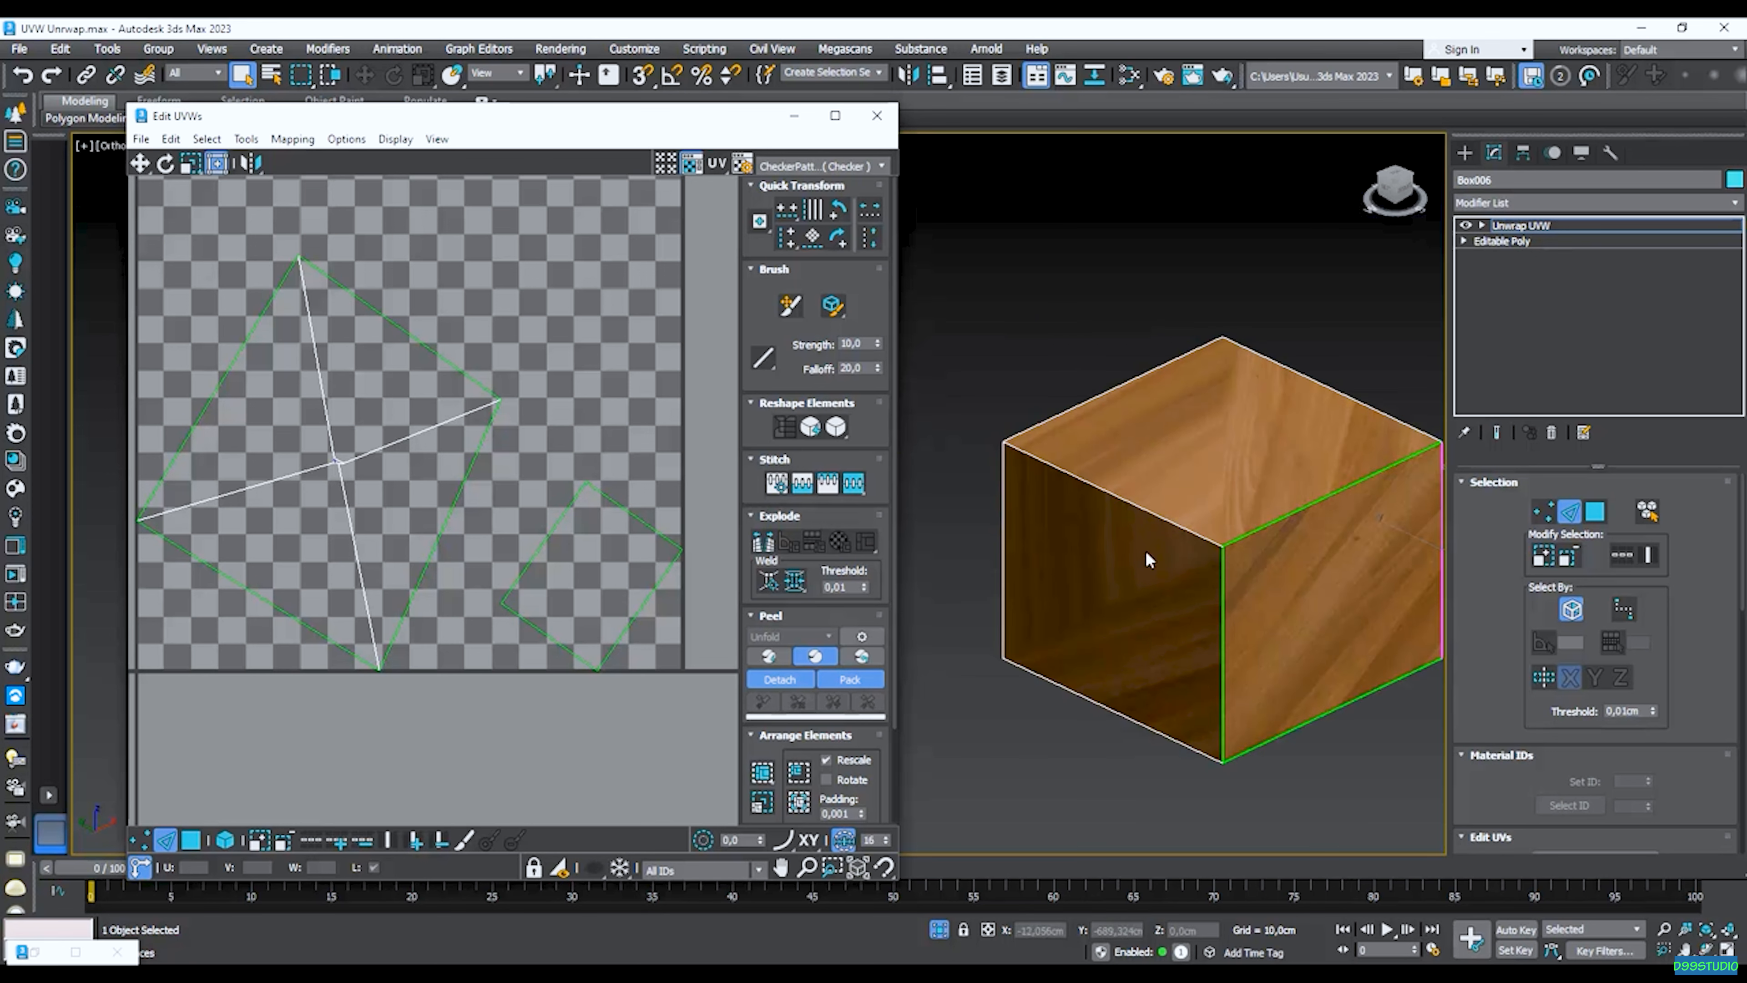
Cut seams along the upper, outer and lower edges of the box's left side face, and repack the UVs.
{"action": "left_click", "coordinate": [1104, 487]}
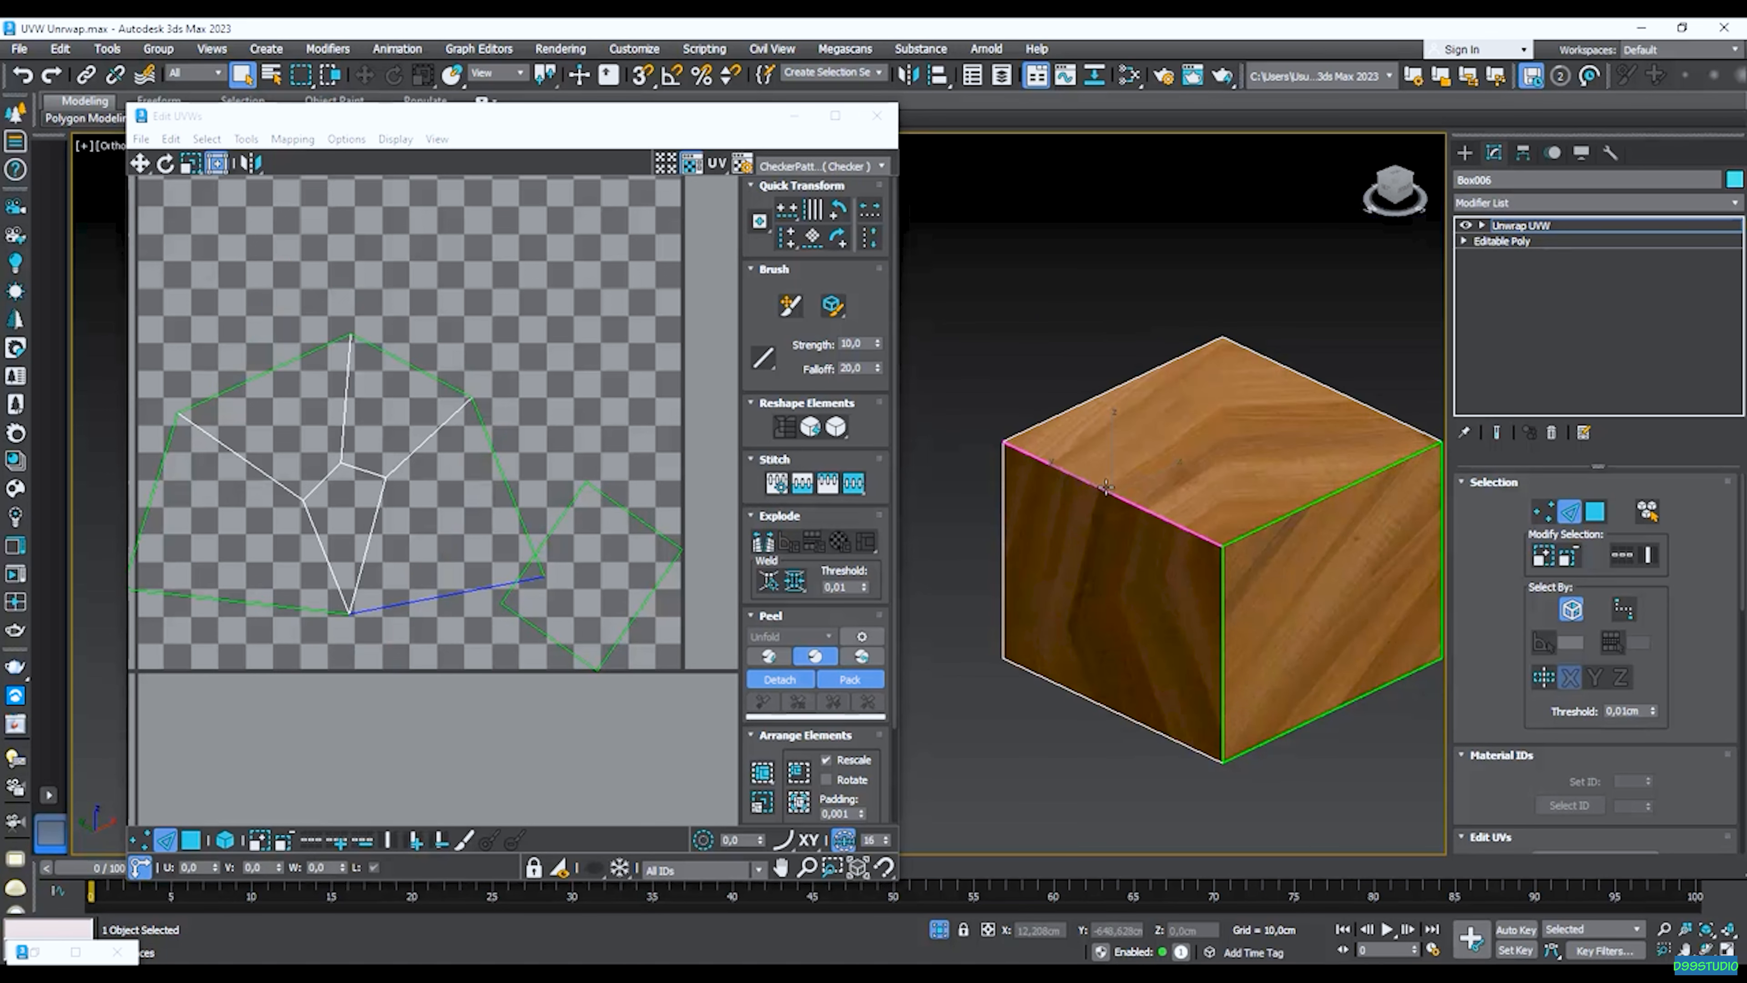
{"action": "left_click", "coordinate": [1004, 552]}
{"action": "left_click", "coordinate": [1080, 700]}
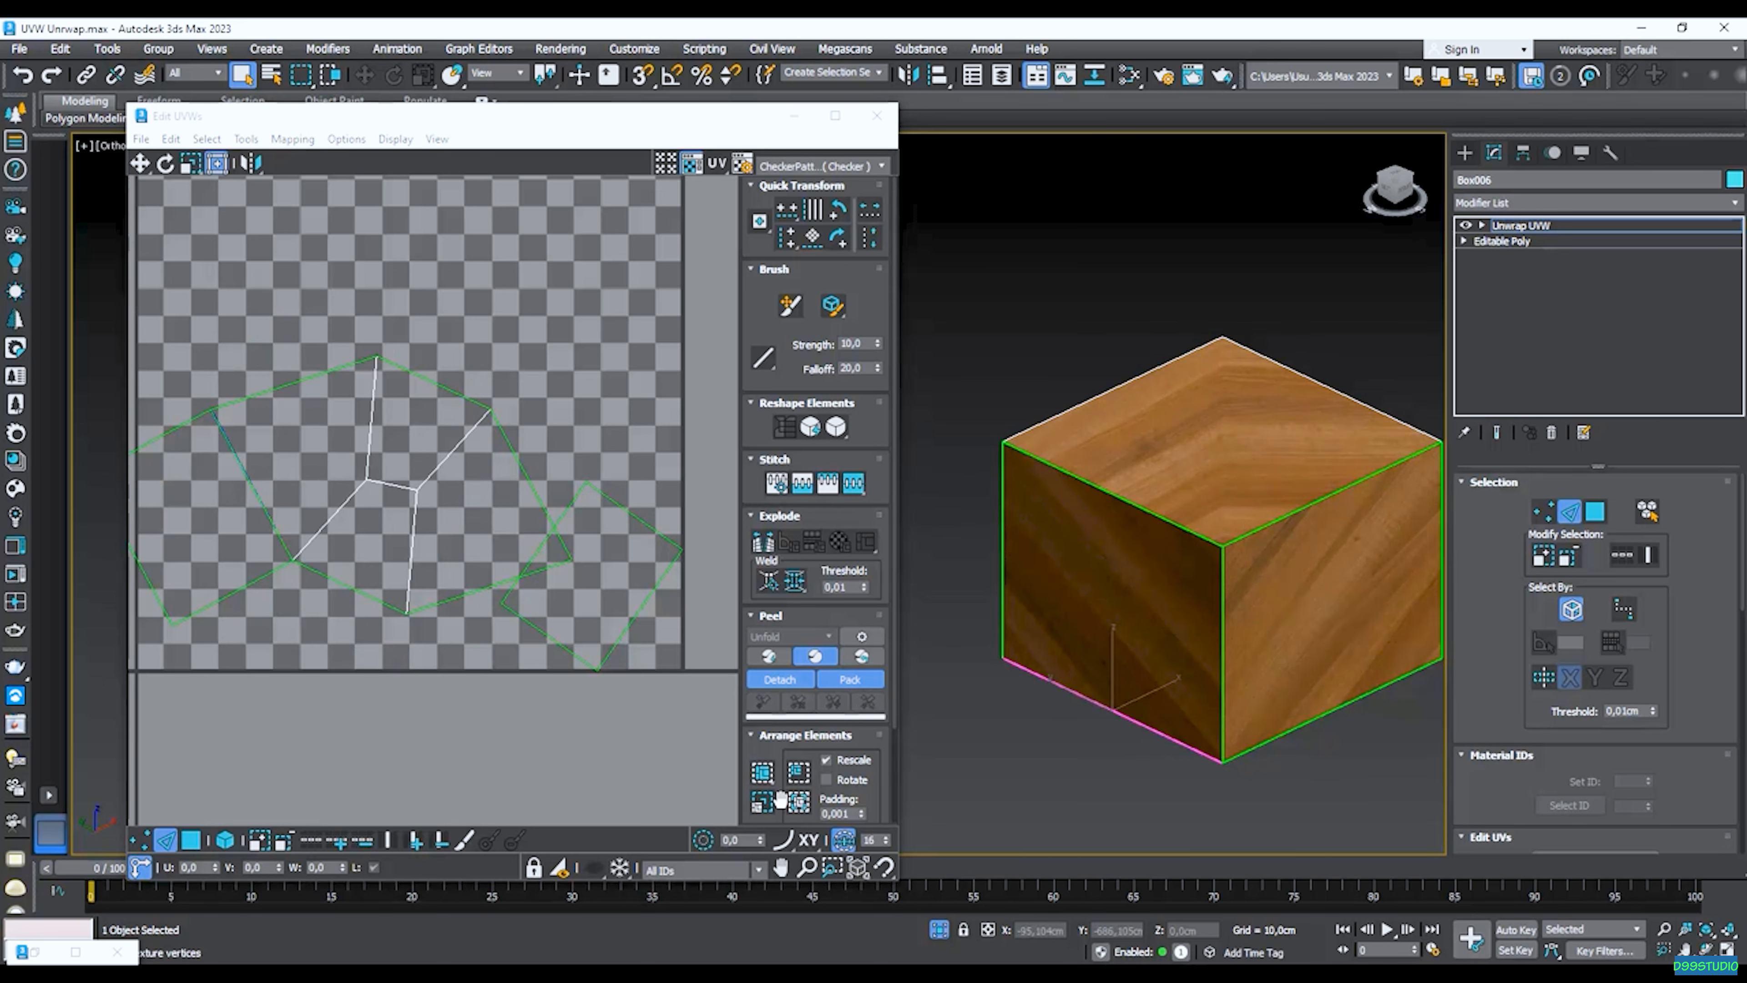
{"action": "left_click", "coordinate": [799, 803]}
{"action": "scroll", "coordinate": [480, 598], "scroll_direction": "down", "scroll_amount": 1}
{"action": "scroll", "coordinate": [395, 419], "scroll_direction": "down", "scroll_amount": 1}
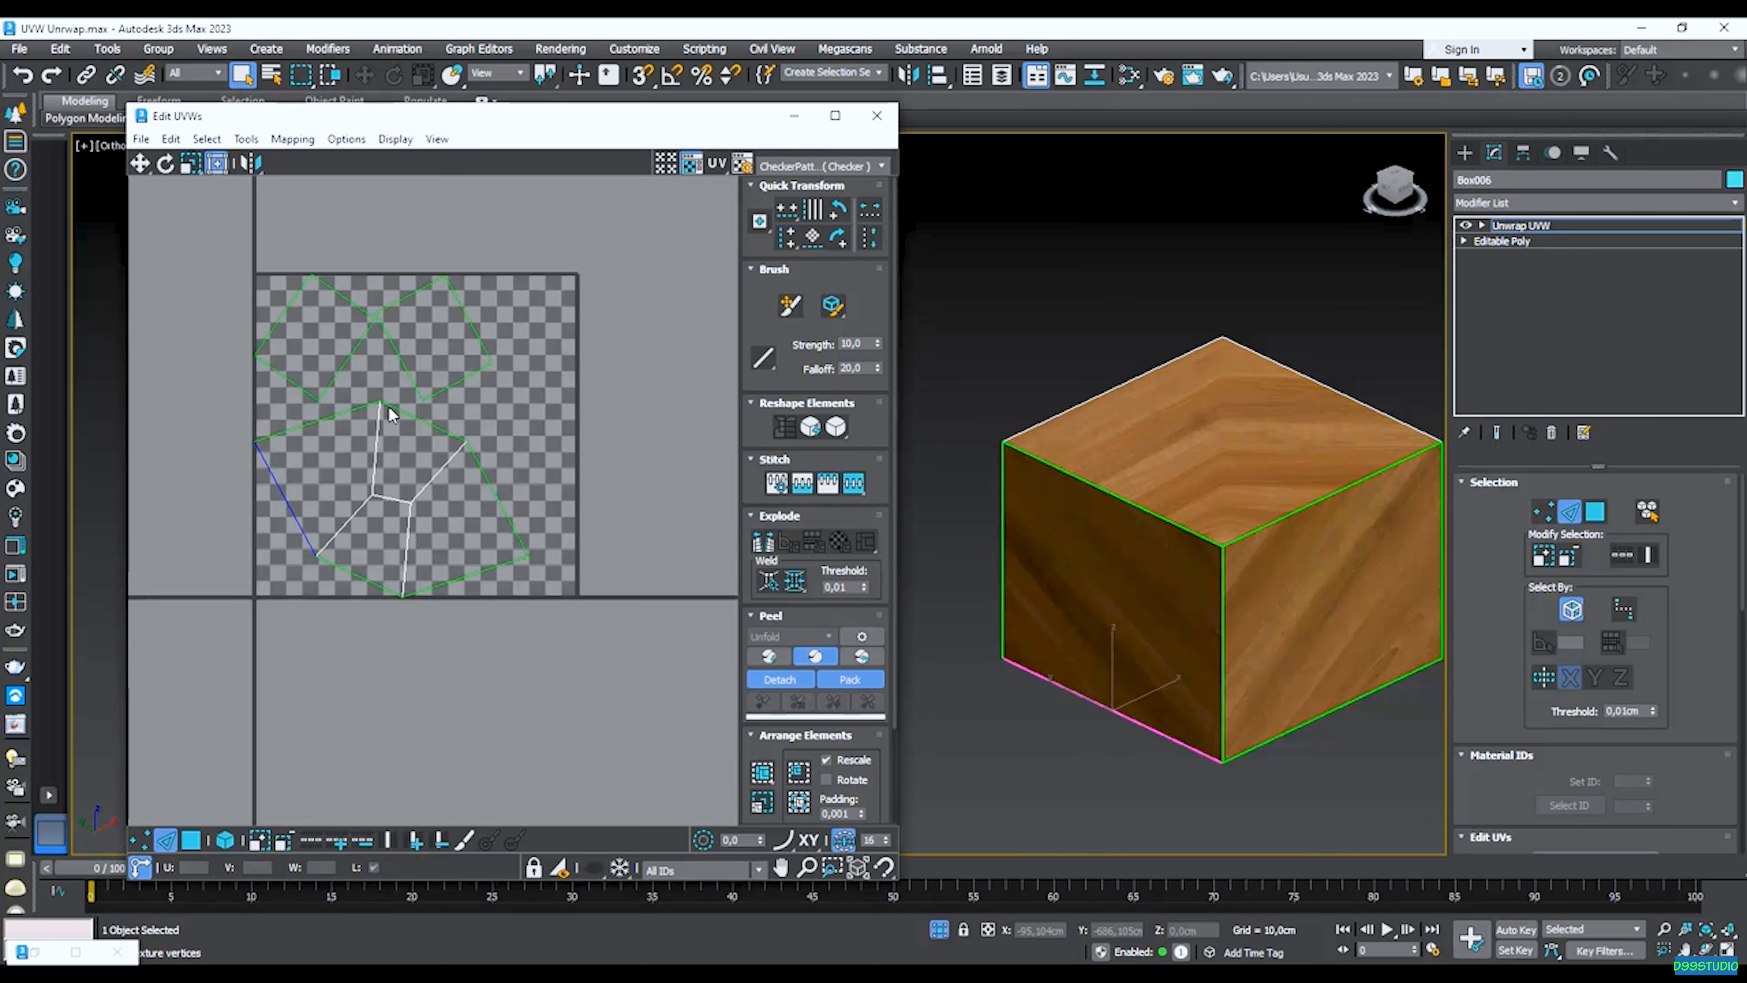
{"action": "scroll", "coordinate": [284, 277], "scroll_direction": "up", "scroll_amount": 2}
{"action": "scroll", "coordinate": [433, 365], "scroll_direction": "down", "scroll_amount": 1}
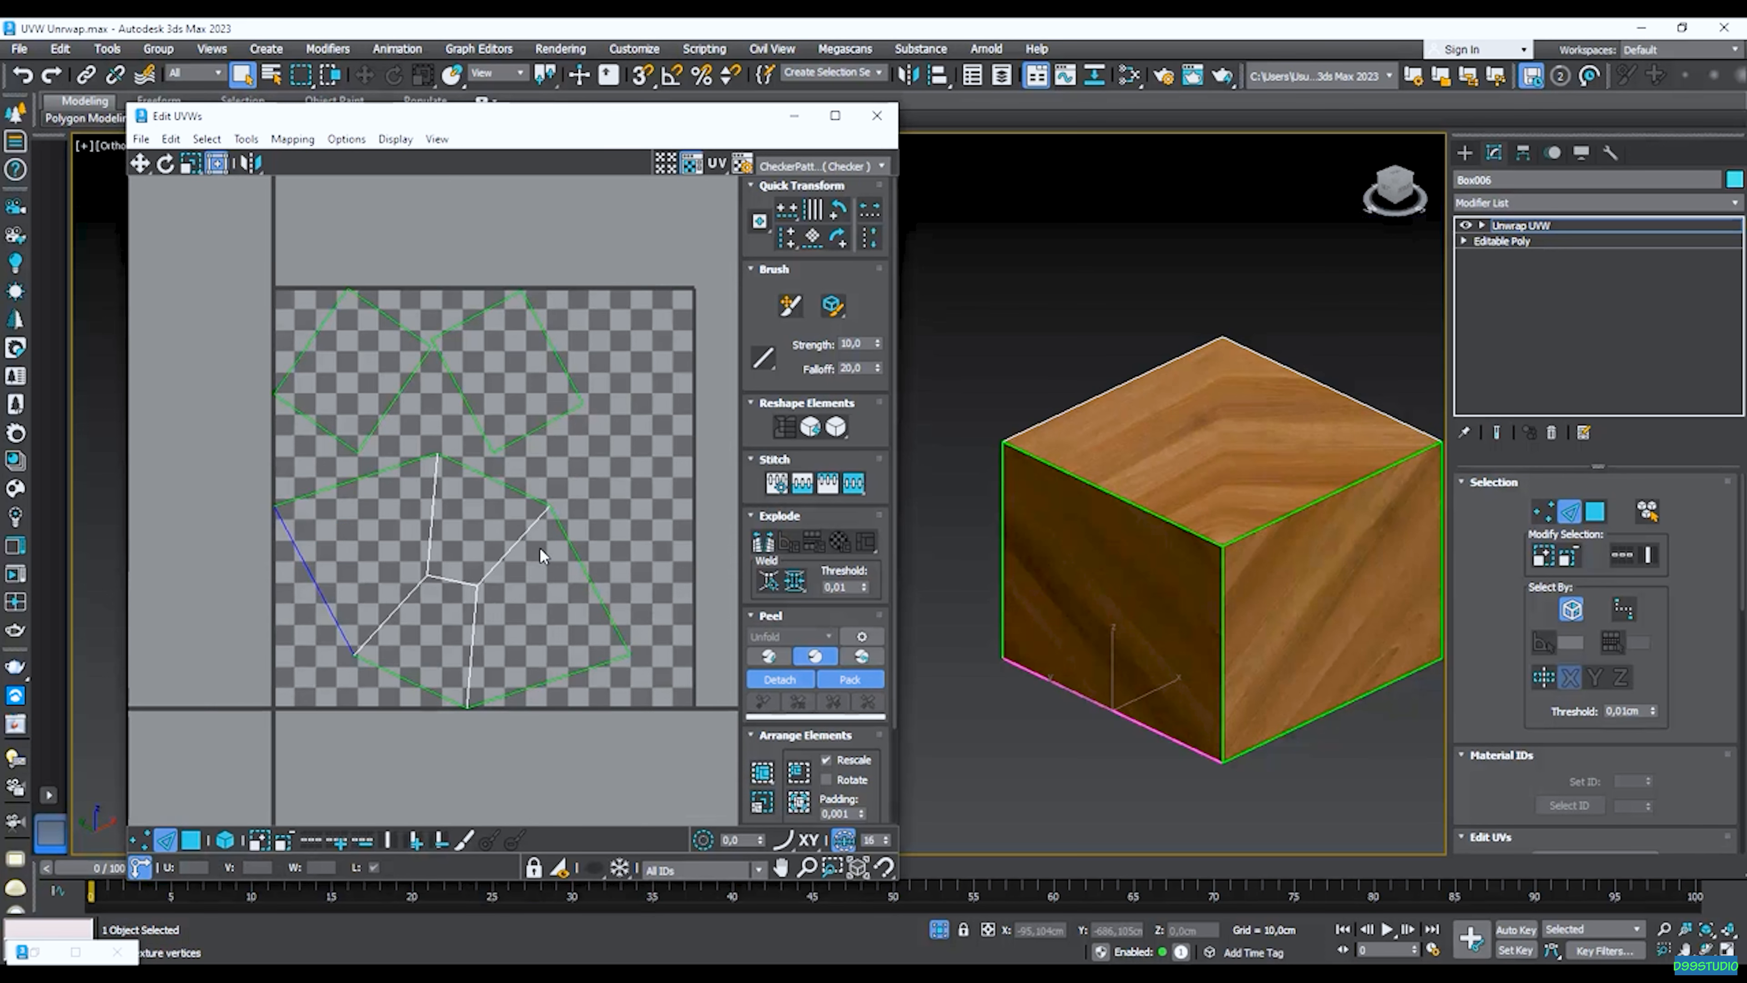
Cut seams along the two rear edges of the box's top face, and repack the UVs.
{"action": "left_click", "coordinate": [1081, 404]}
{"action": "left_click", "coordinate": [1330, 390]}
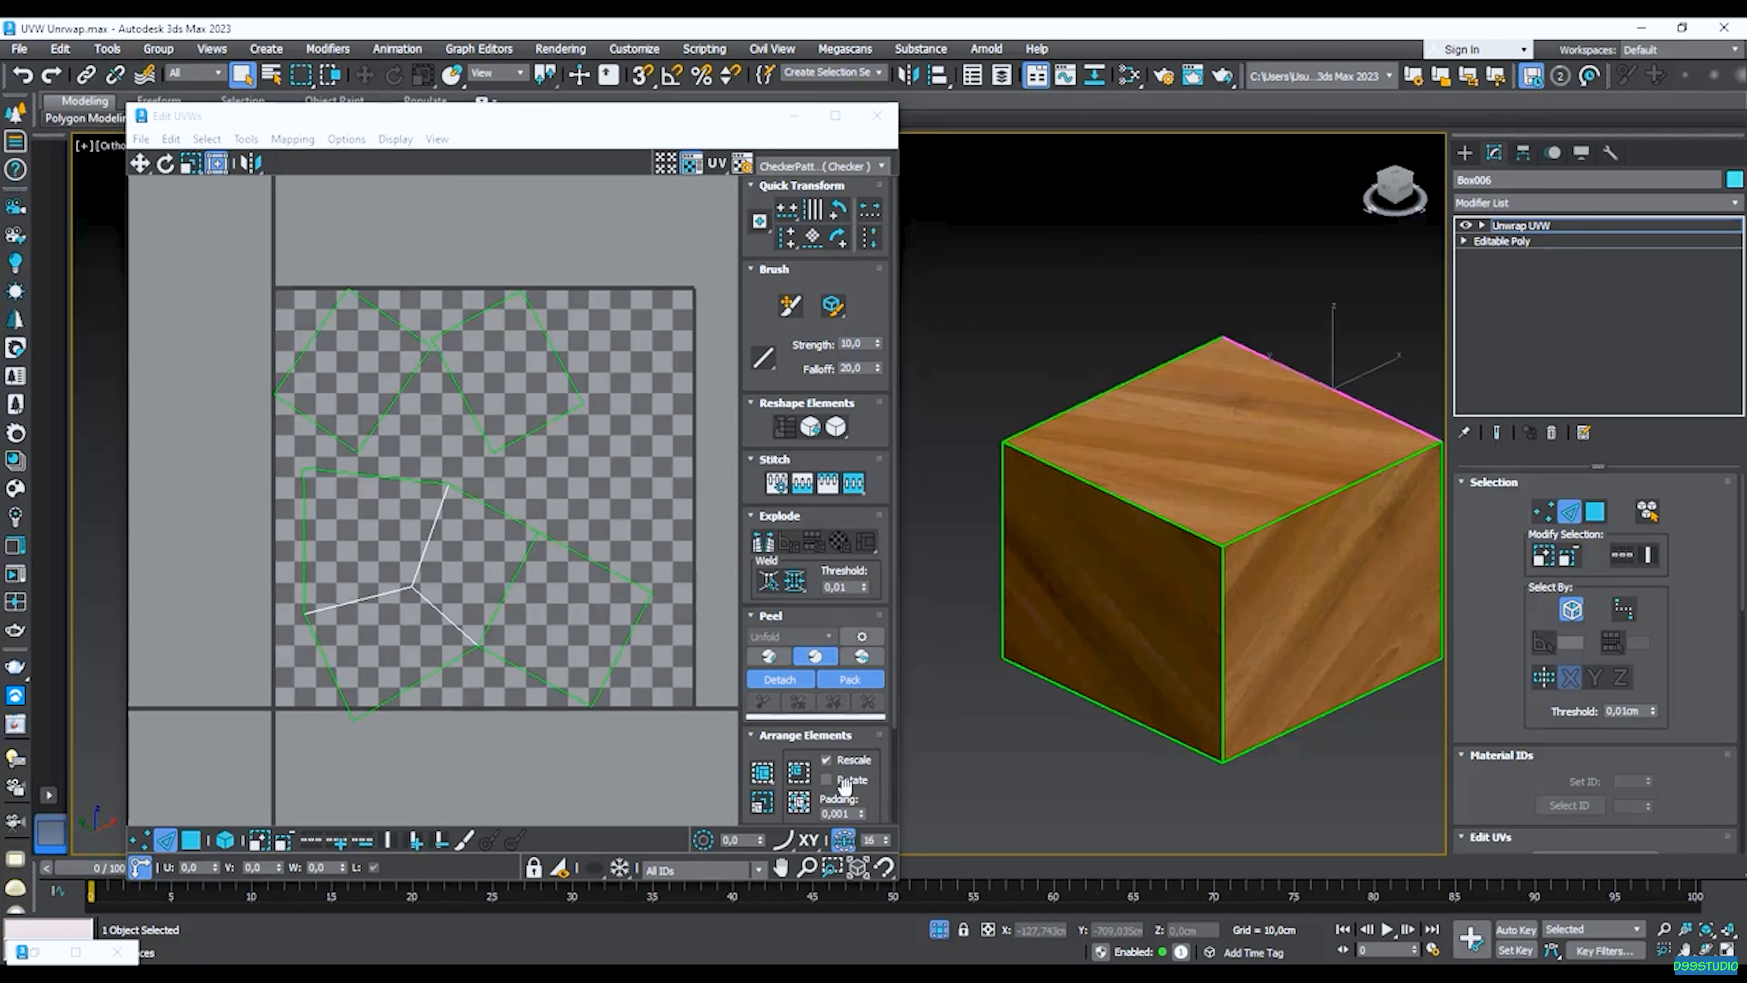
{"action": "left_click", "coordinate": [805, 800]}
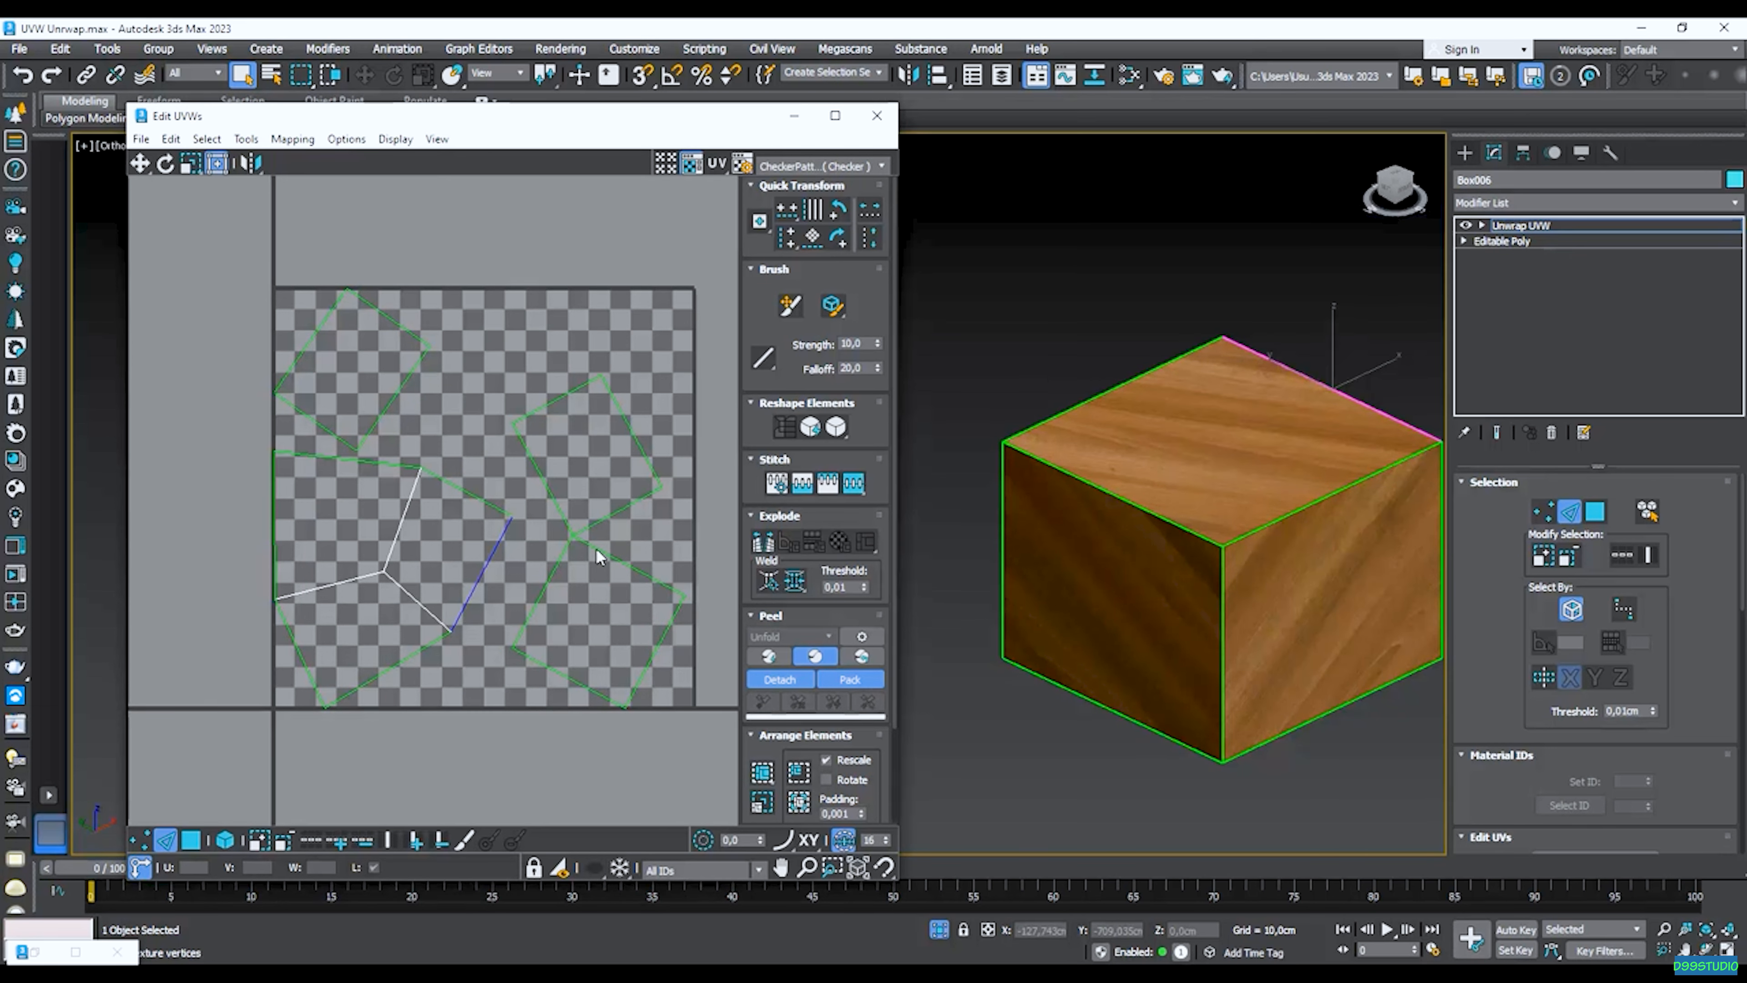
Cut the remaining uncut edges on the box's hidden sides so every face is separate, and repack the islands.
{"action": "middle_click_drag", "start_coordinate": [1148, 551], "coordinate": [959, 486], "text": "alt"}
{"action": "left_click", "coordinate": [1069, 662]}
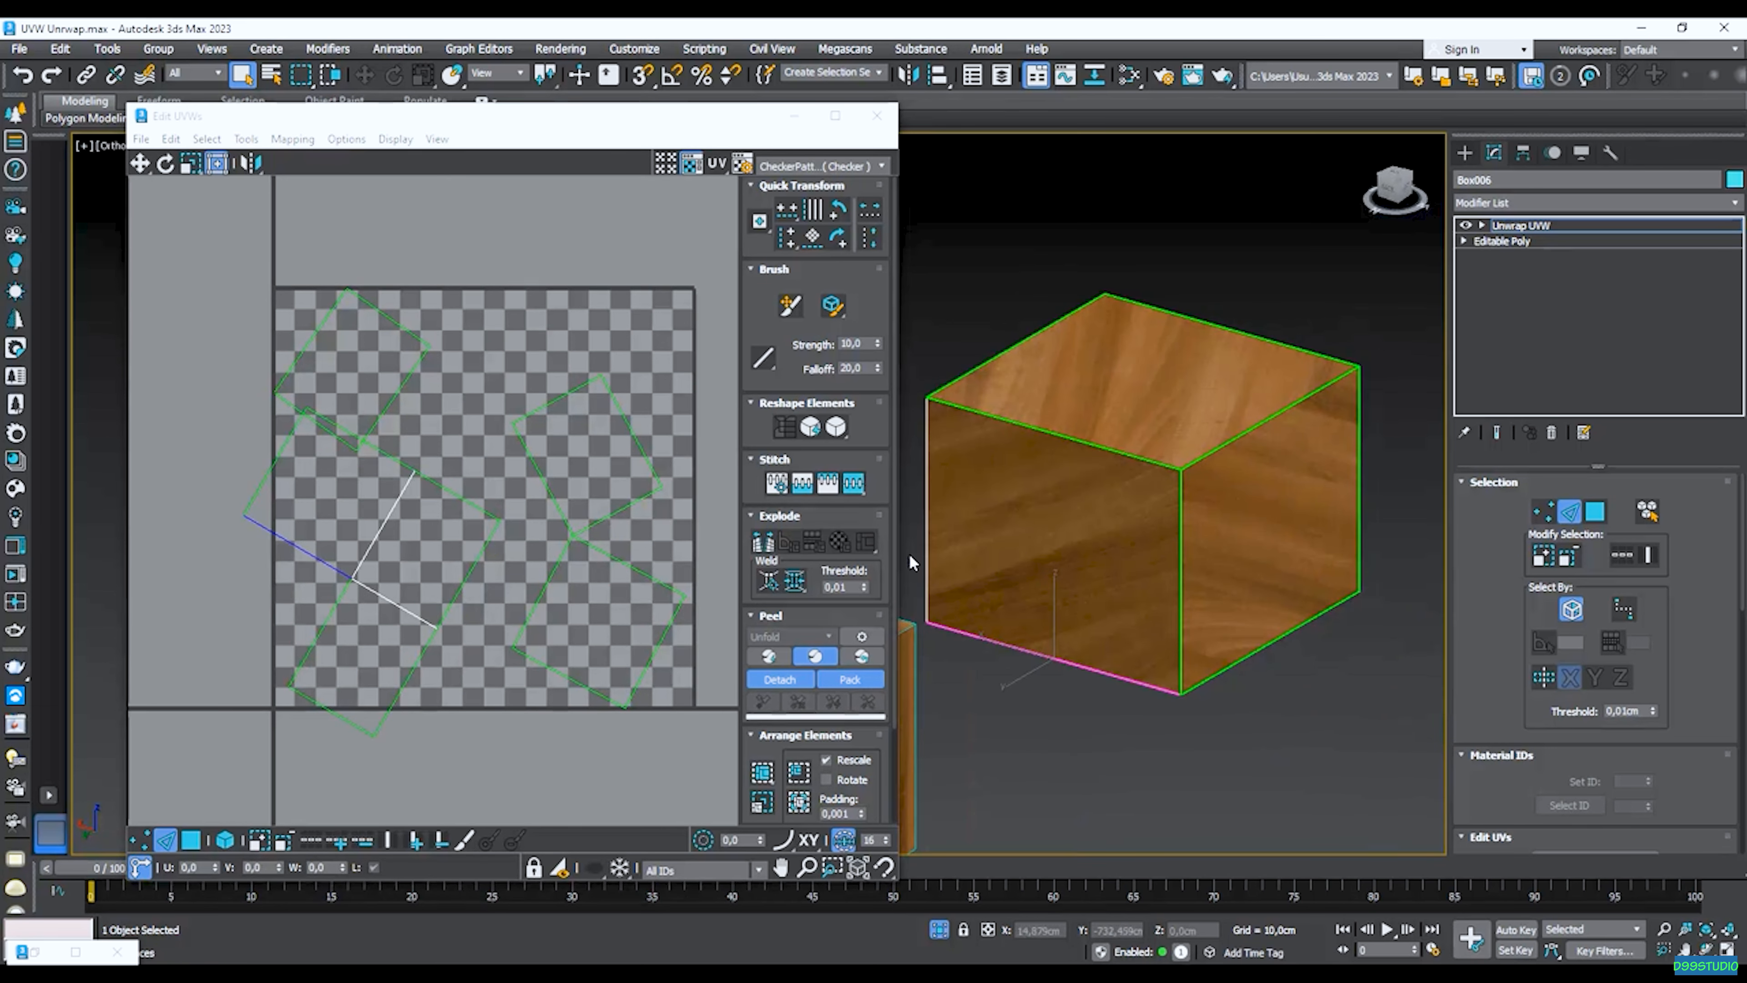
{"action": "middle_click_drag", "start_coordinate": [1103, 569], "coordinate": [1120, 636], "text": "alt"}
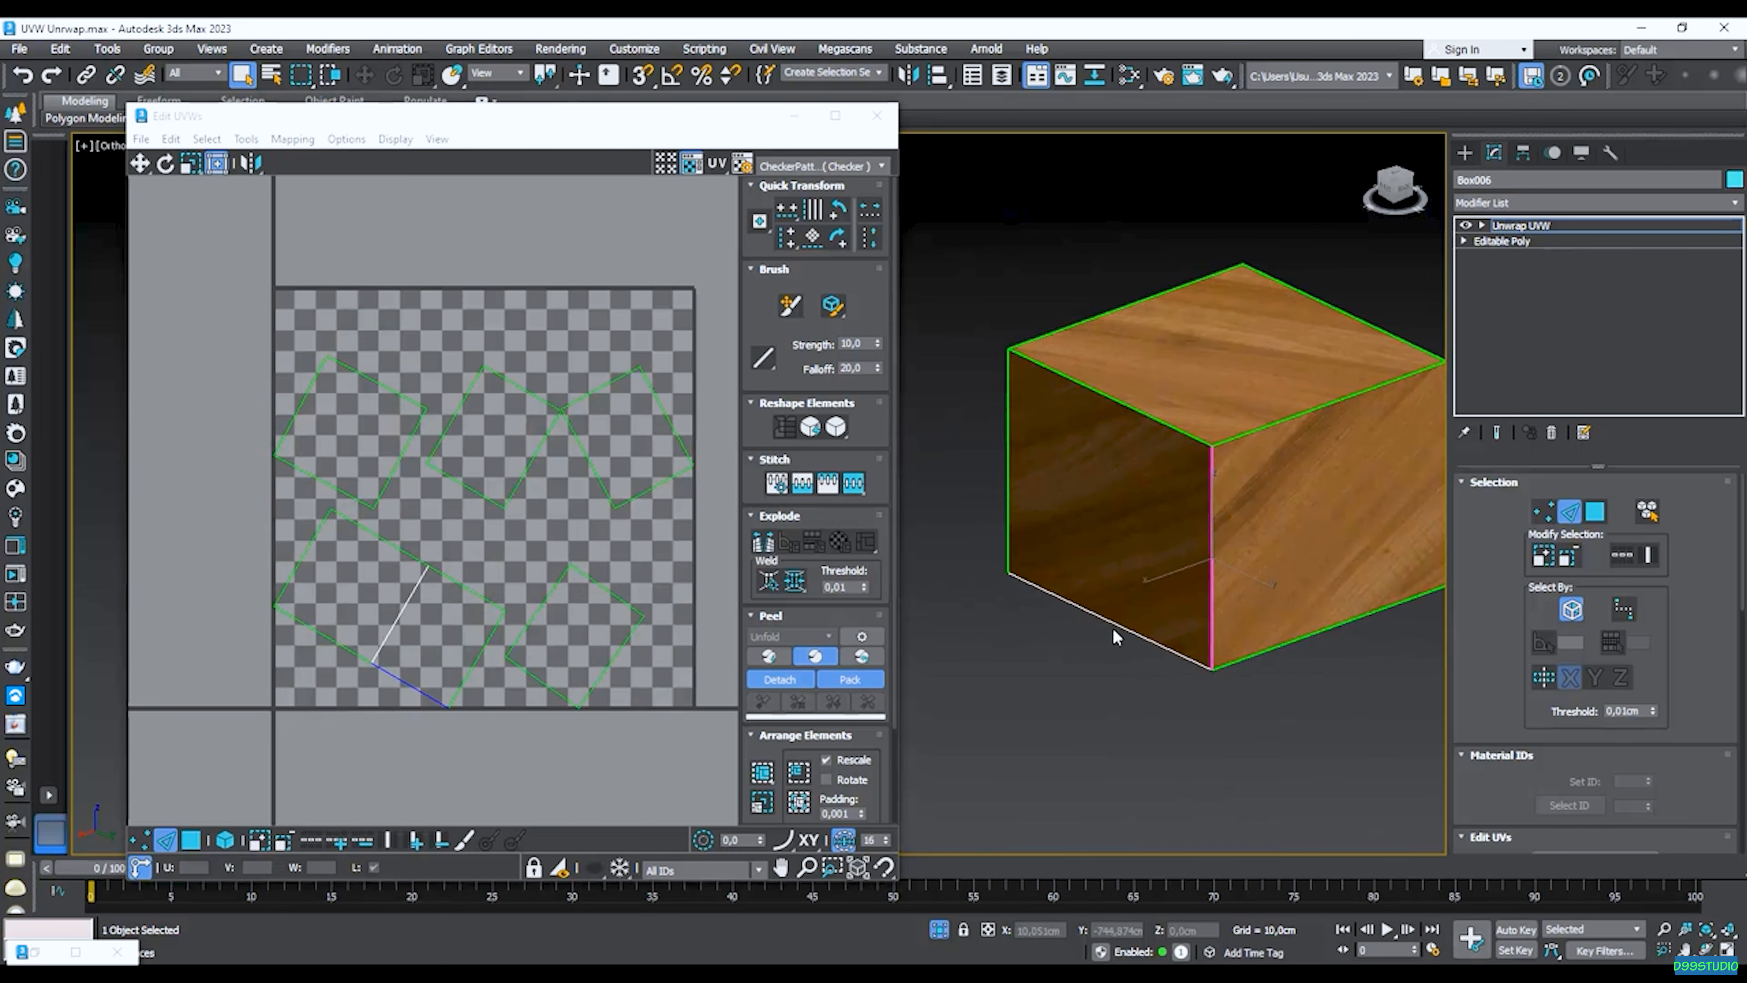
{"action": "mouse_move", "coordinate": [1193, 585]}
{"action": "middle_mouse_down", "text": "alt"}
{"action": "mouse_move", "coordinate": [1201, 508]}
{"action": "mouse_move", "coordinate": [1200, 595]}
{"action": "middle_mouse_up", "text": "alt"}
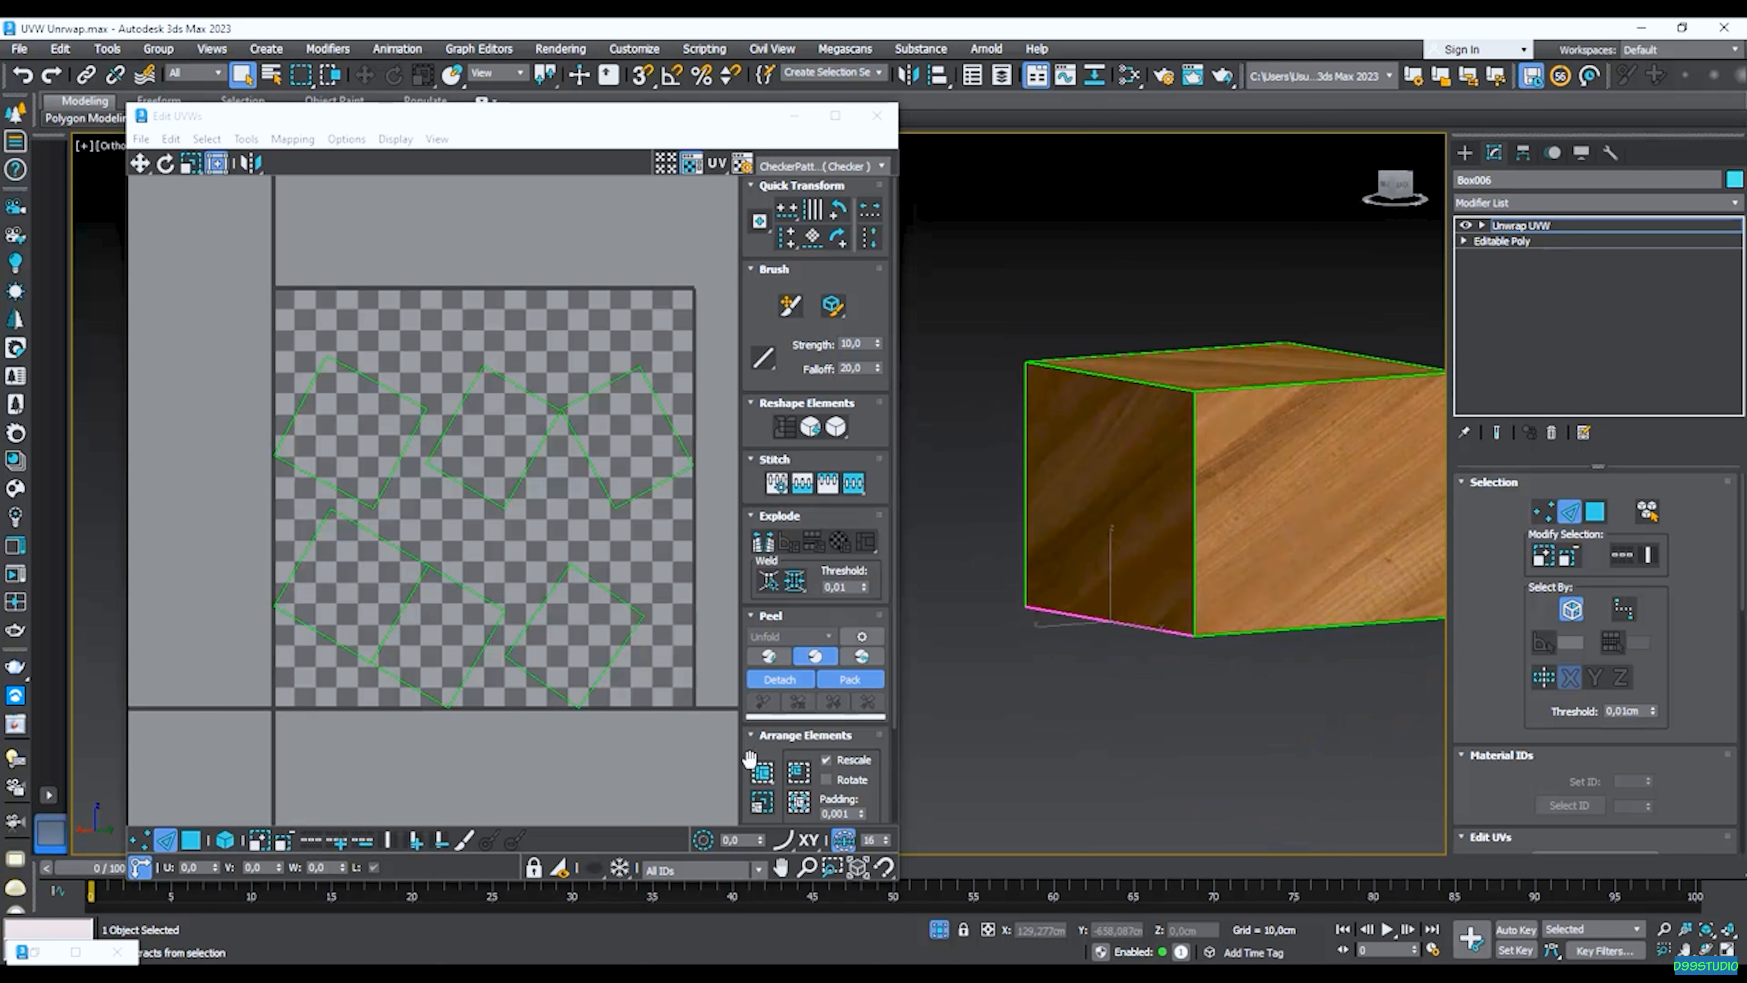
{"action": "left_click", "coordinate": [798, 801]}
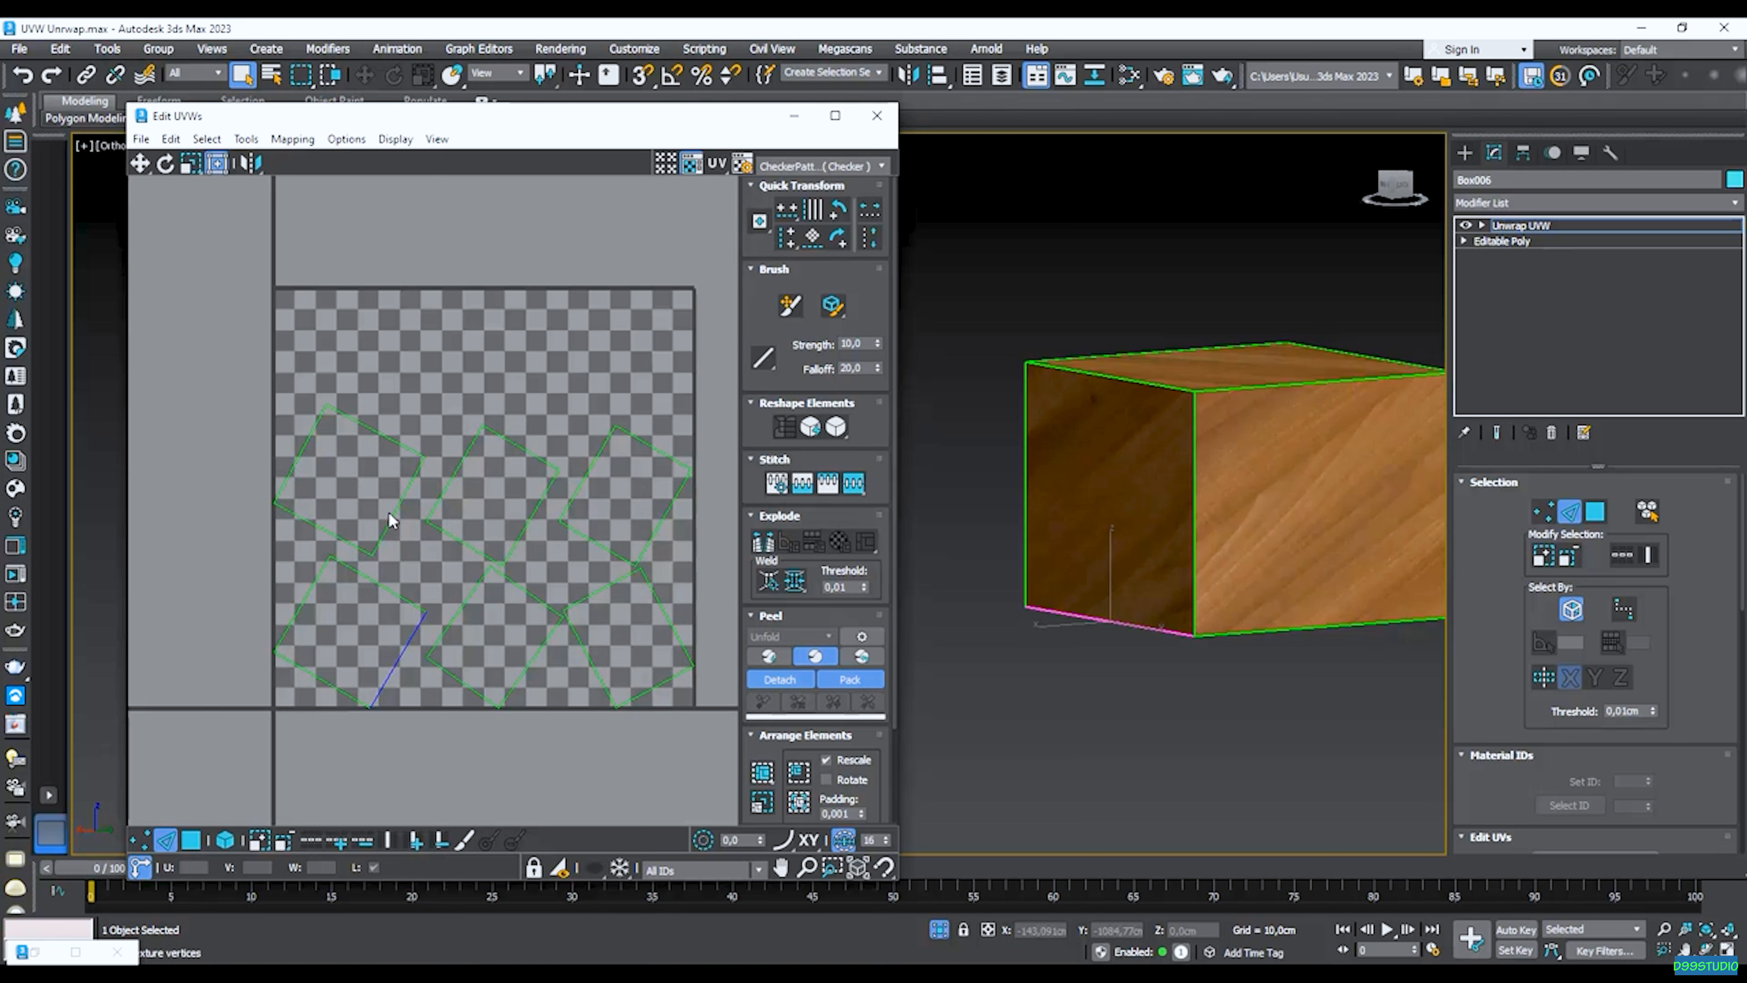
Turn off Peel Mode for the copied box.
{"action": "scroll", "coordinate": [1581, 599], "scroll_direction": "down", "scroll_amount": 6}
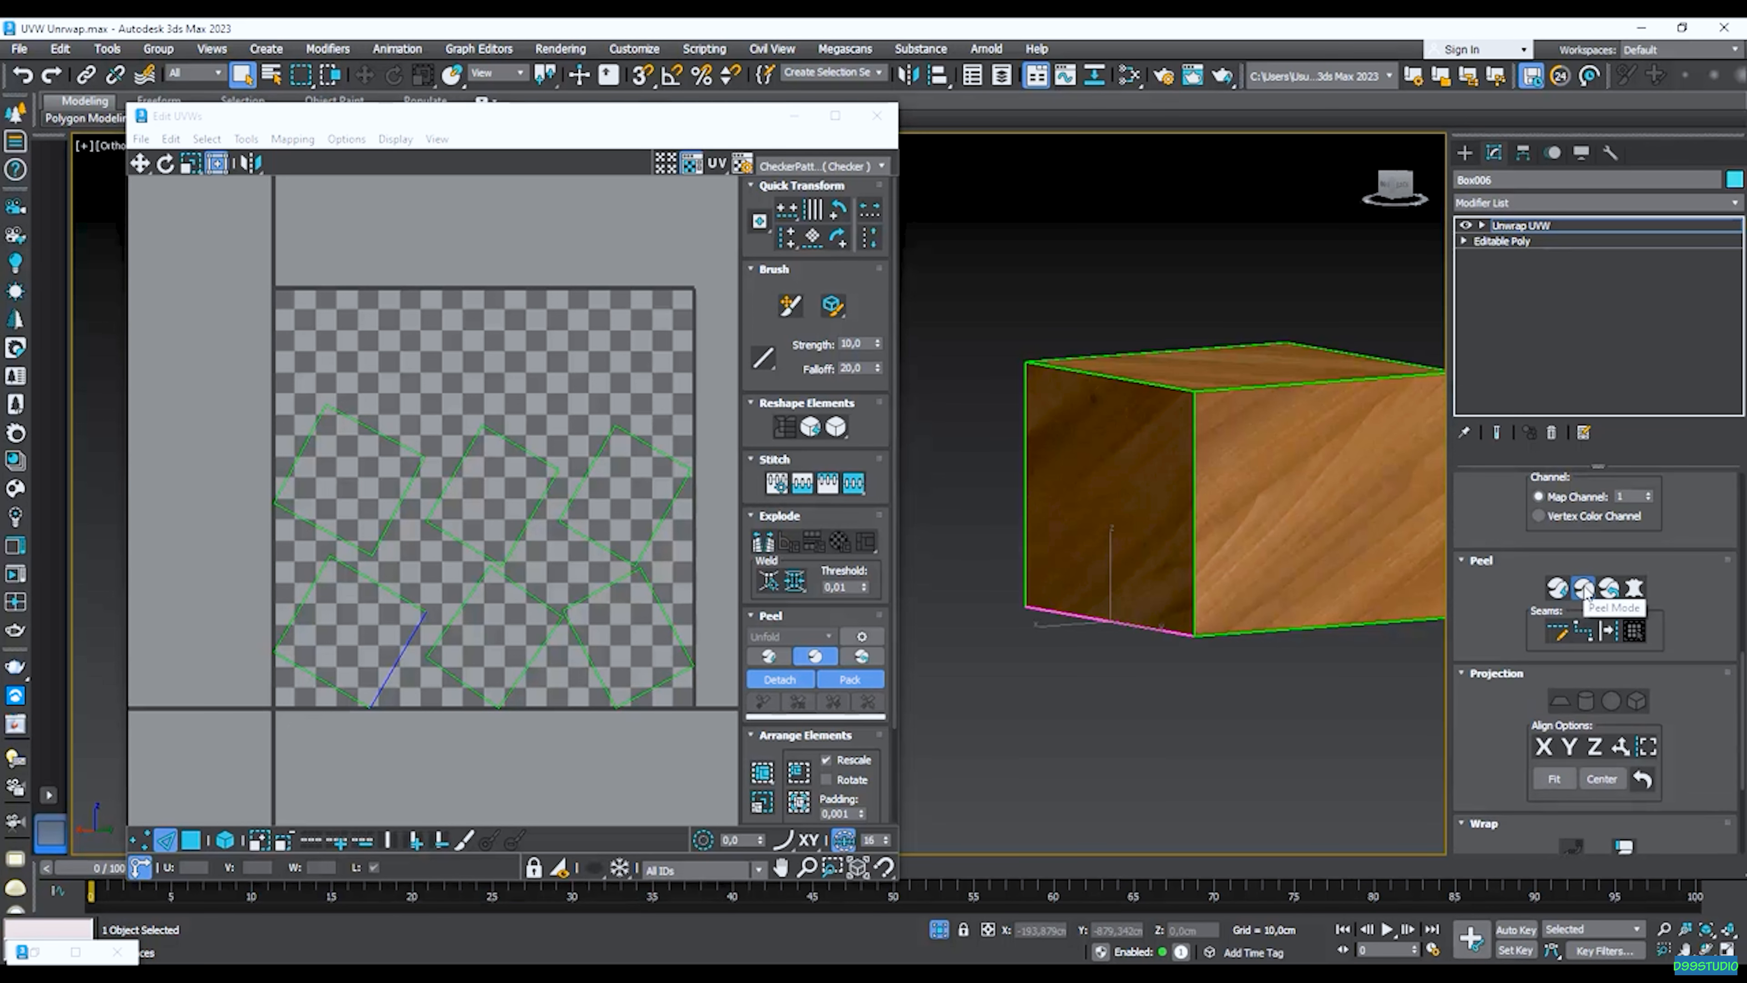
{"action": "left_click", "coordinate": [1583, 596]}
{"action": "scroll", "coordinate": [1582, 606], "scroll_direction": "up", "scroll_amount": 5}
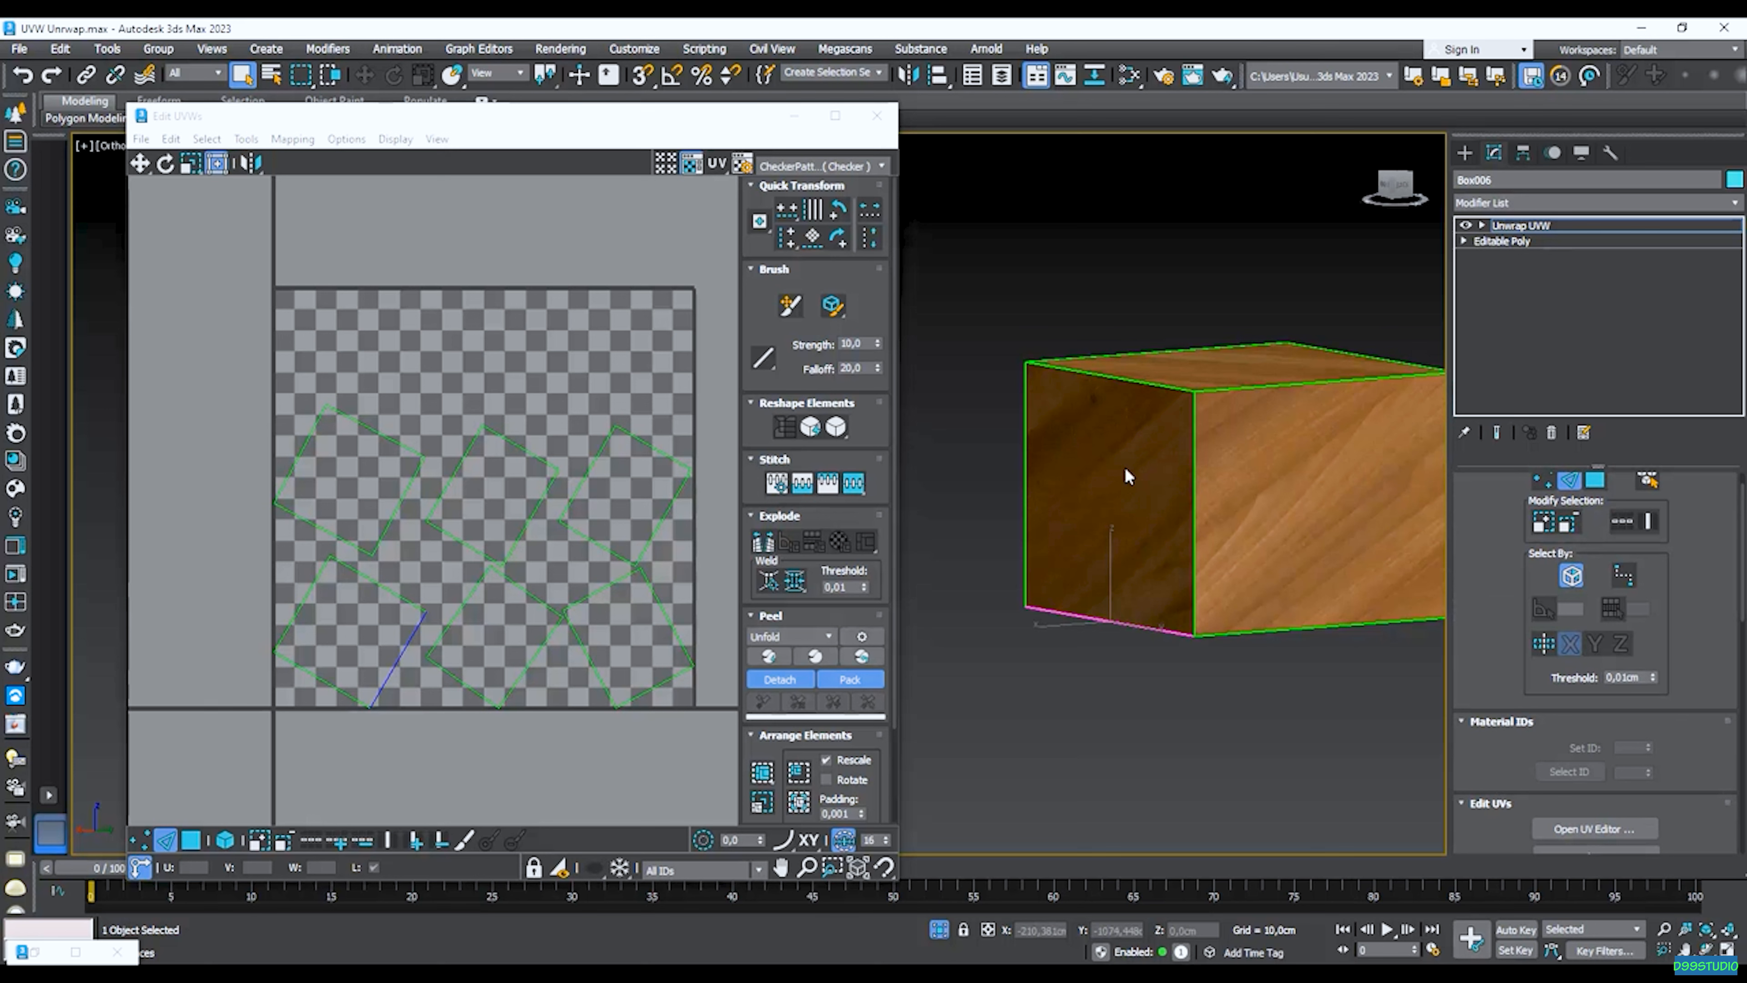
{"action": "scroll", "coordinate": [1478, 657], "scroll_direction": "down", "scroll_amount": 5}
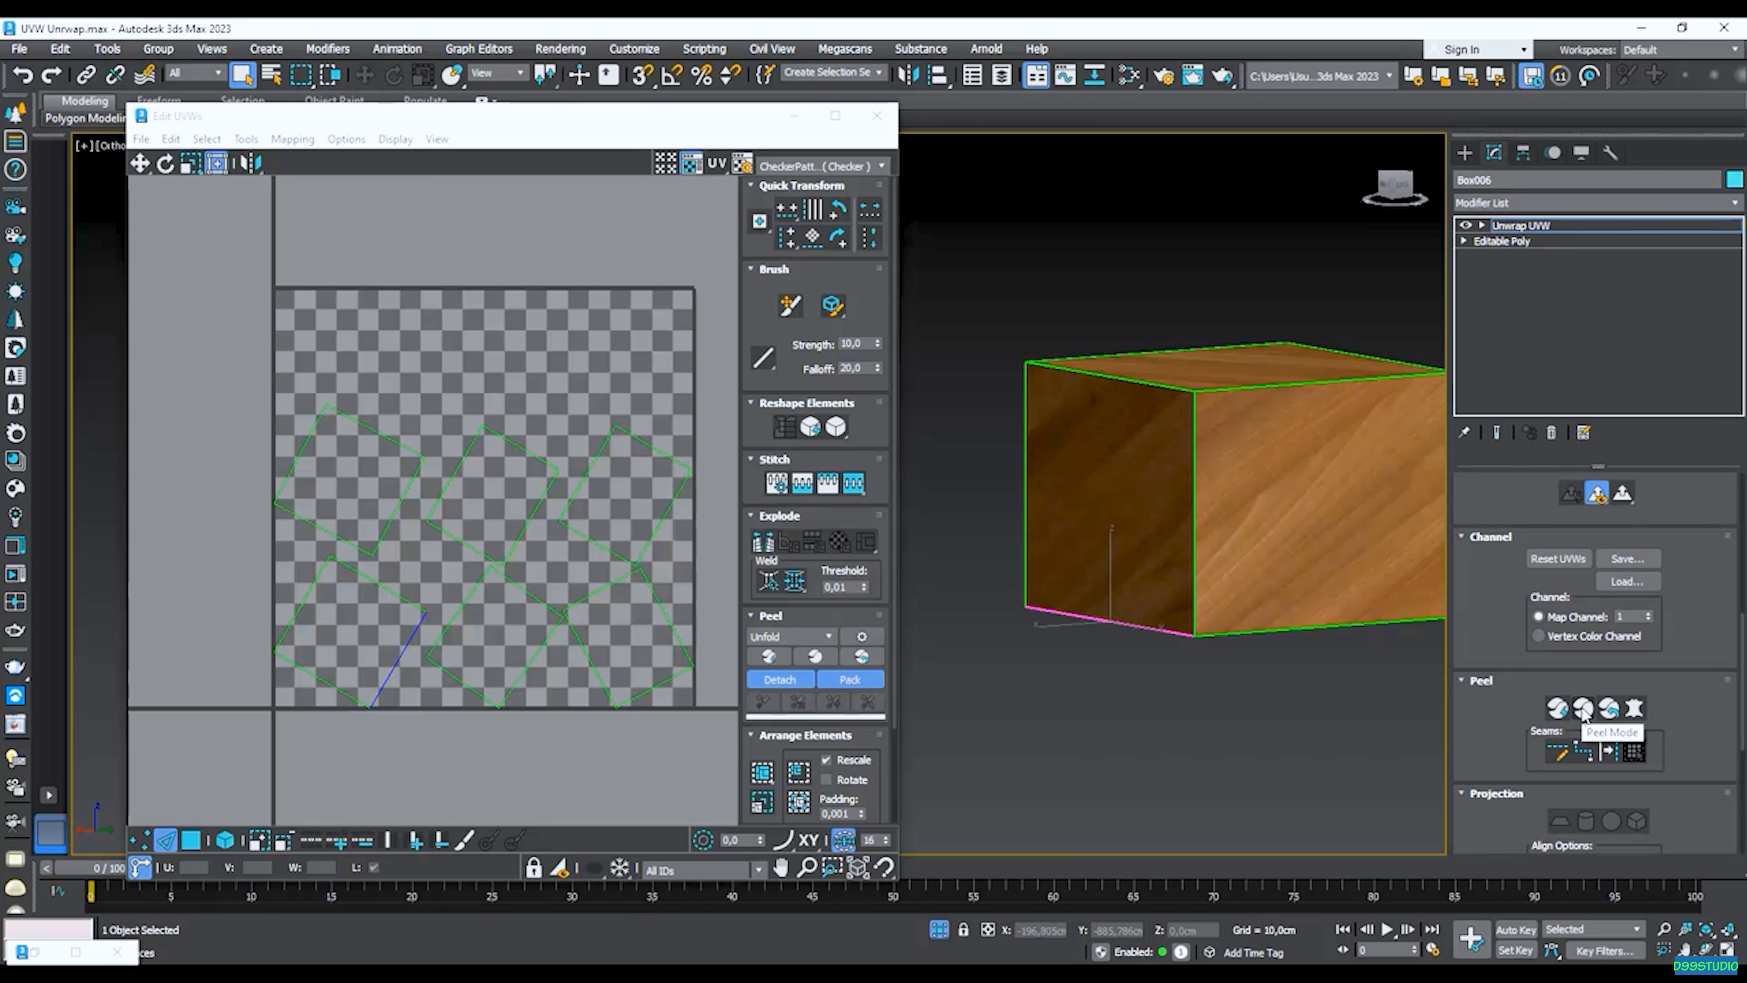
{"action": "left_click", "coordinate": [1583, 709]}
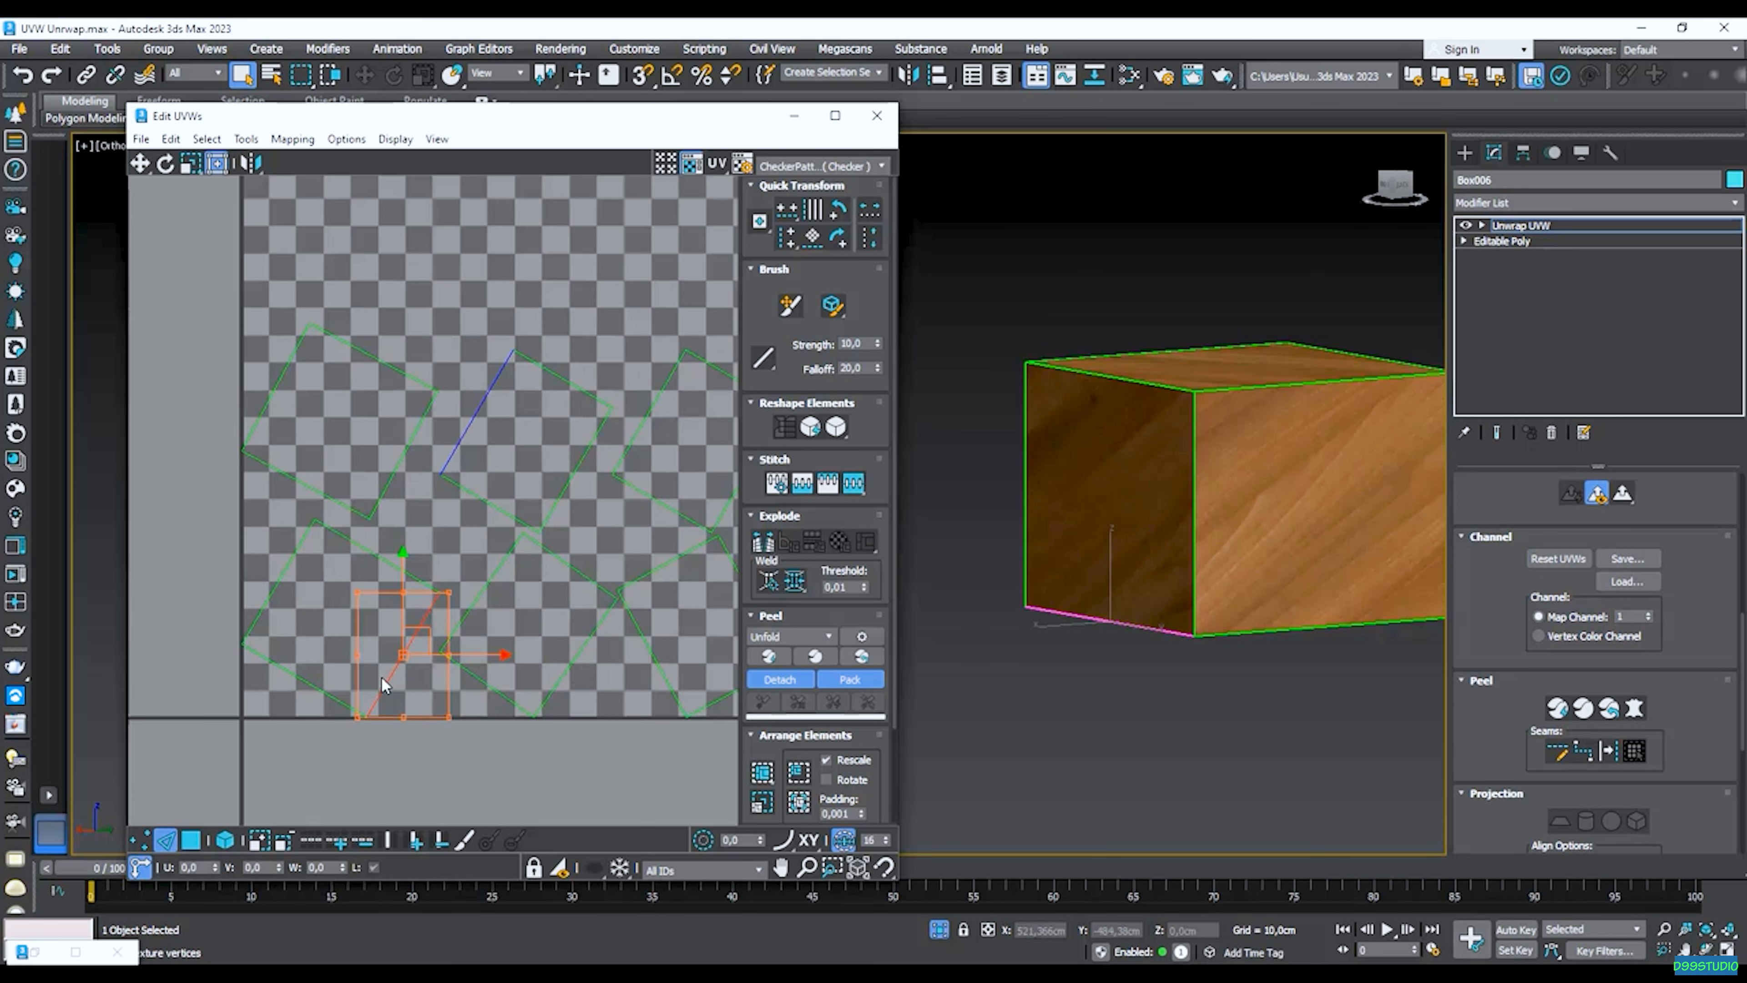
Straighten the three UV islands in the lower row by aligning each one to one of its edges.
{"action": "left_click", "coordinate": [813, 236]}
{"action": "left_click", "coordinate": [569, 671]}
{"action": "left_click", "coordinate": [575, 661]}
{"action": "left_click", "coordinate": [812, 236]}
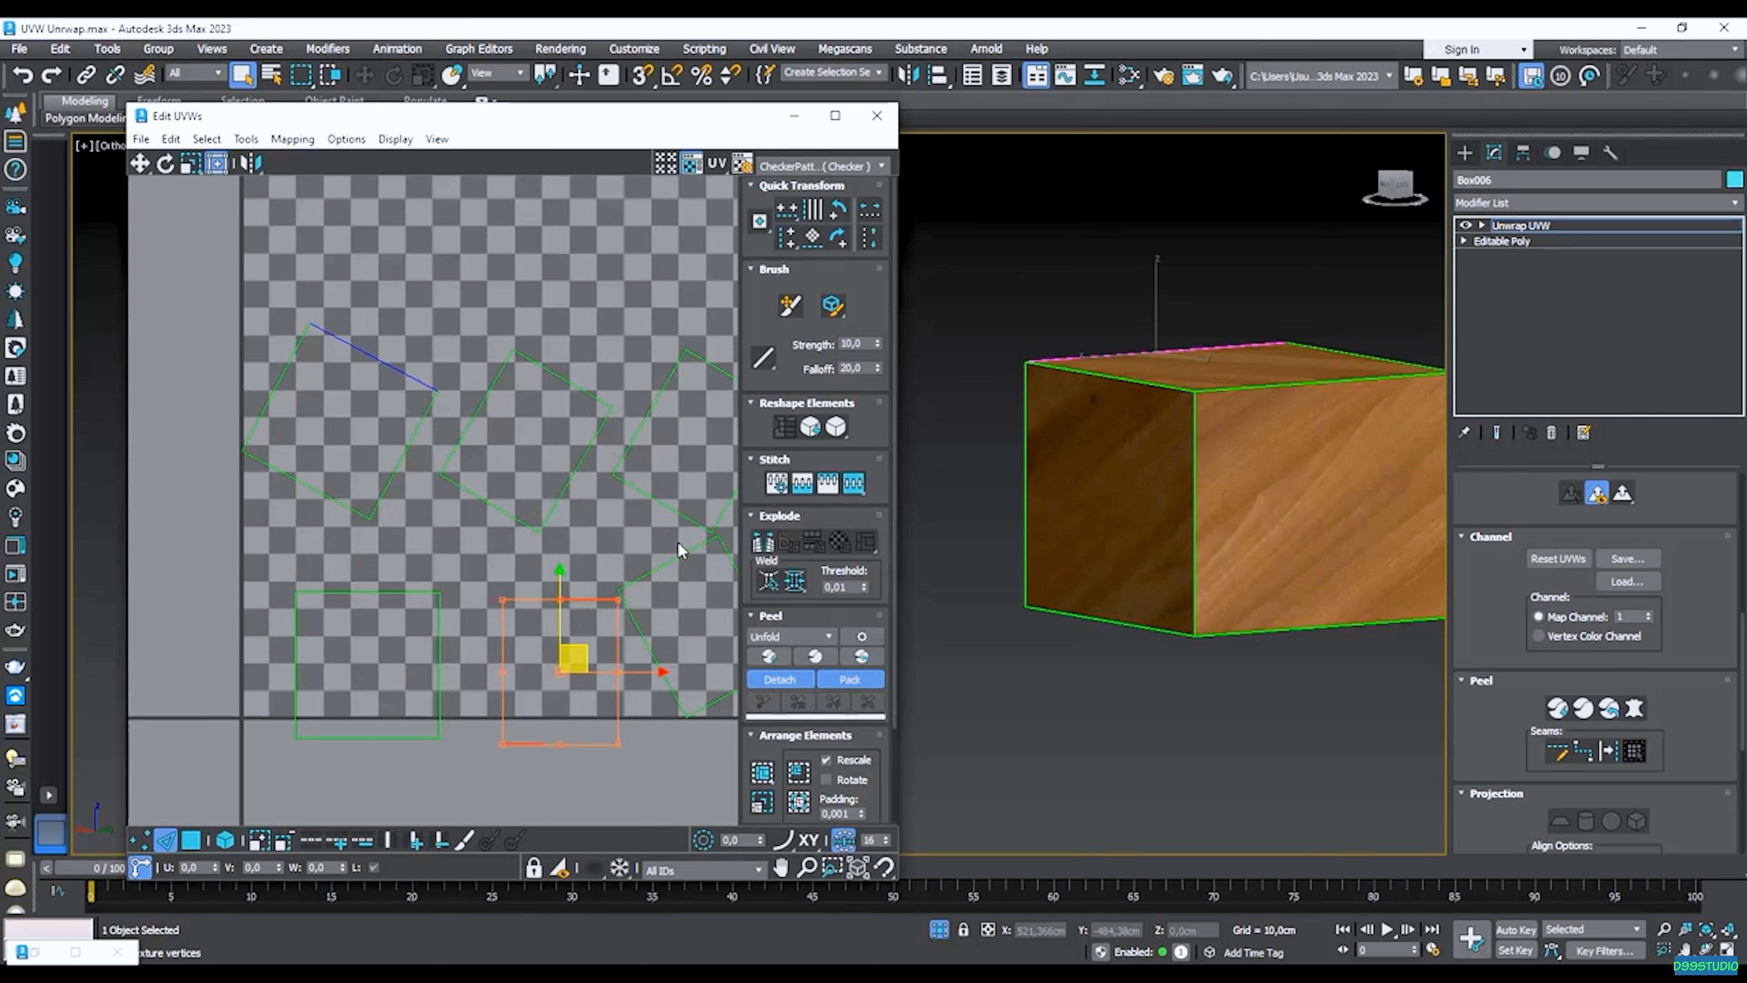
{"action": "left_click", "coordinate": [678, 559]}
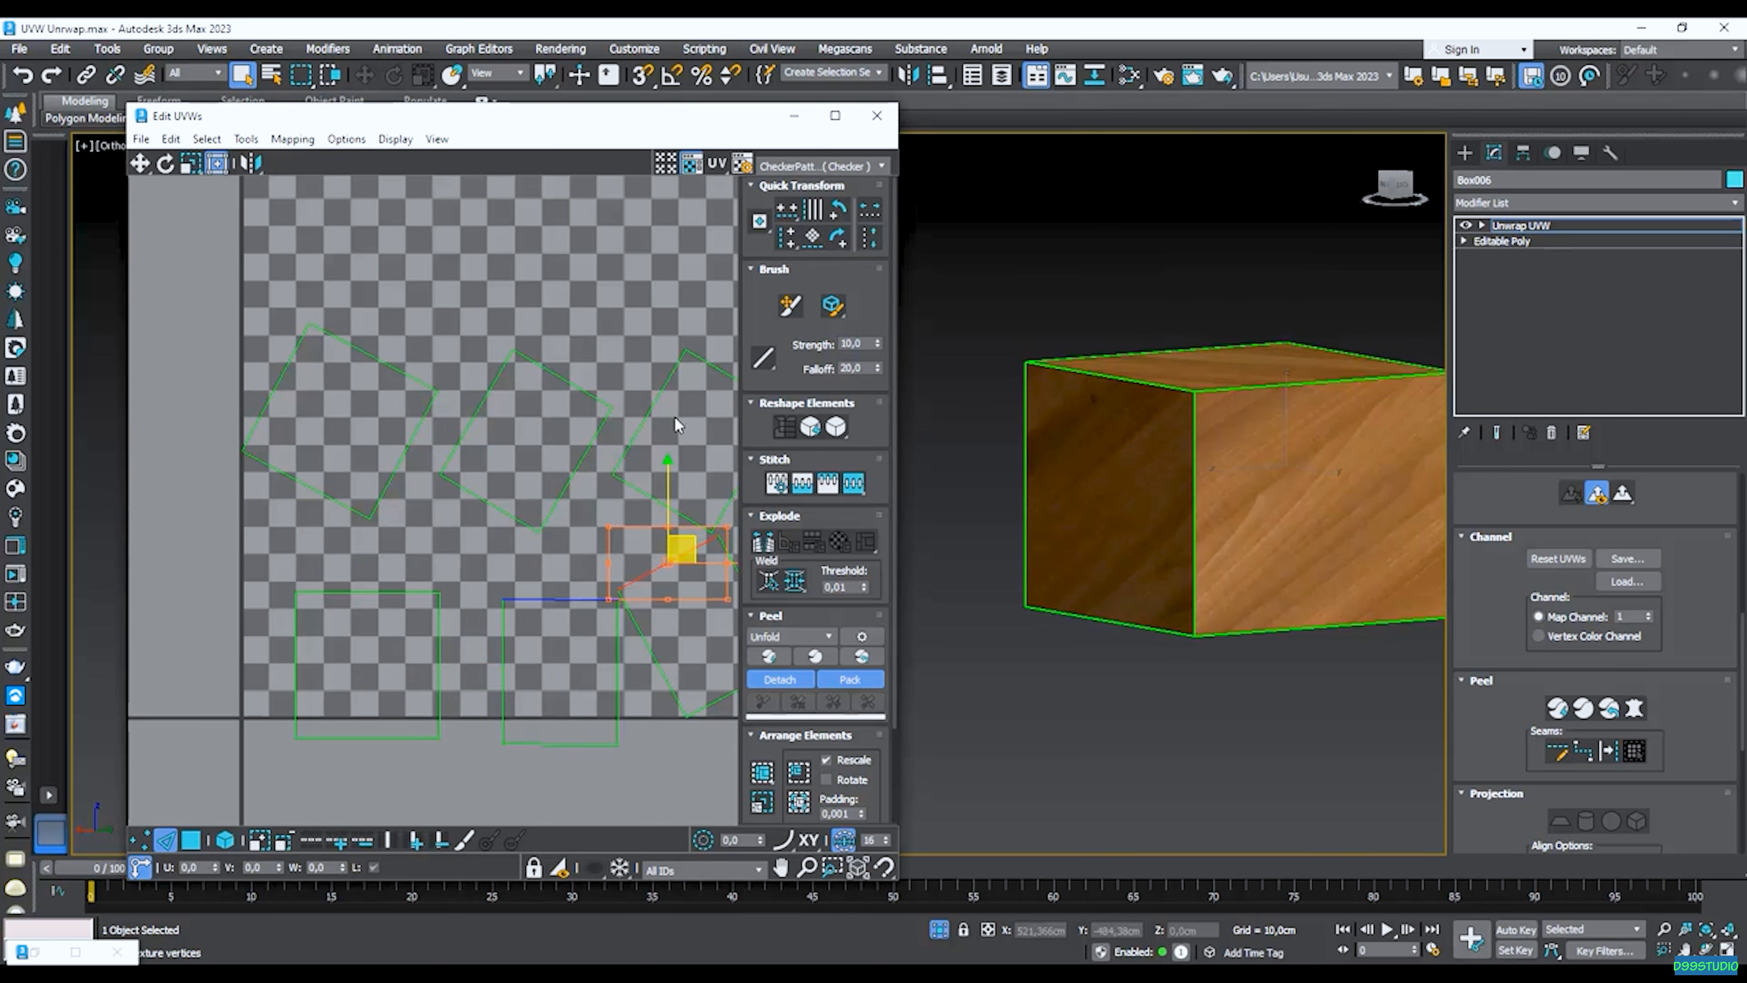
{"action": "left_click", "coordinate": [809, 238]}
Straighten the three tilted UV islands in the upper row by aligning each one to one of its edges.
{"action": "left_click", "coordinate": [678, 365]}
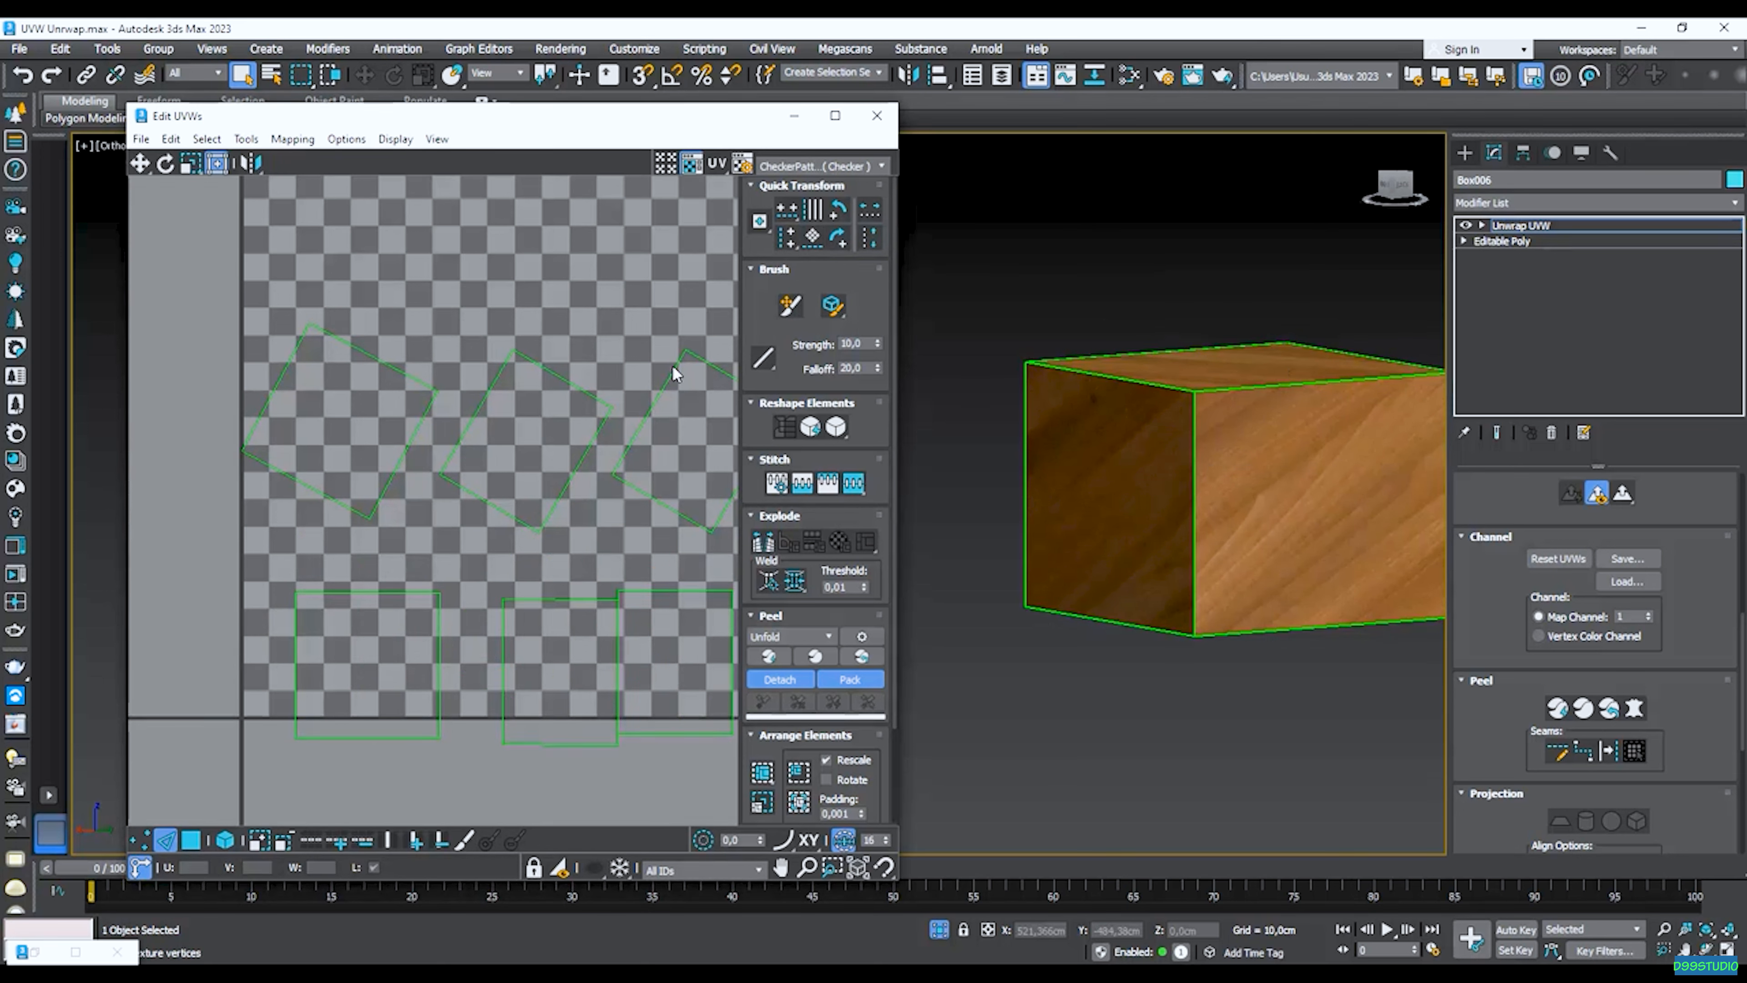
{"action": "left_click", "coordinate": [674, 378]}
{"action": "left_click", "coordinate": [812, 236]}
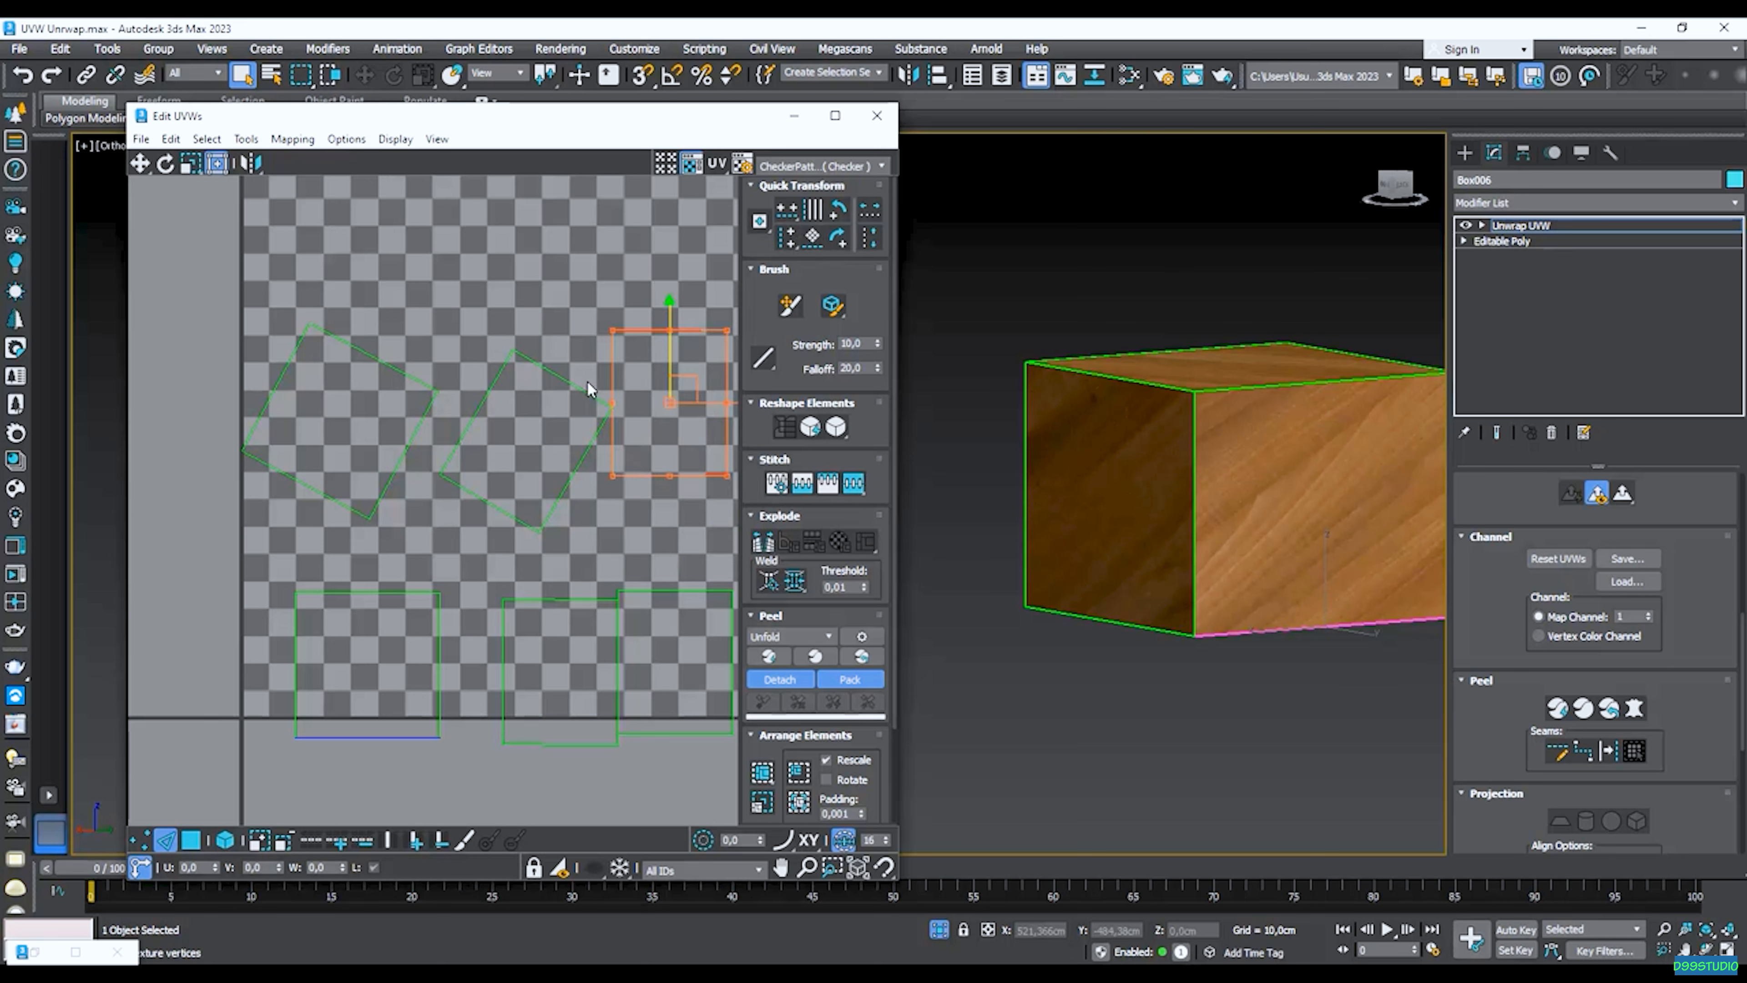
{"action": "left_click", "coordinate": [812, 238]}
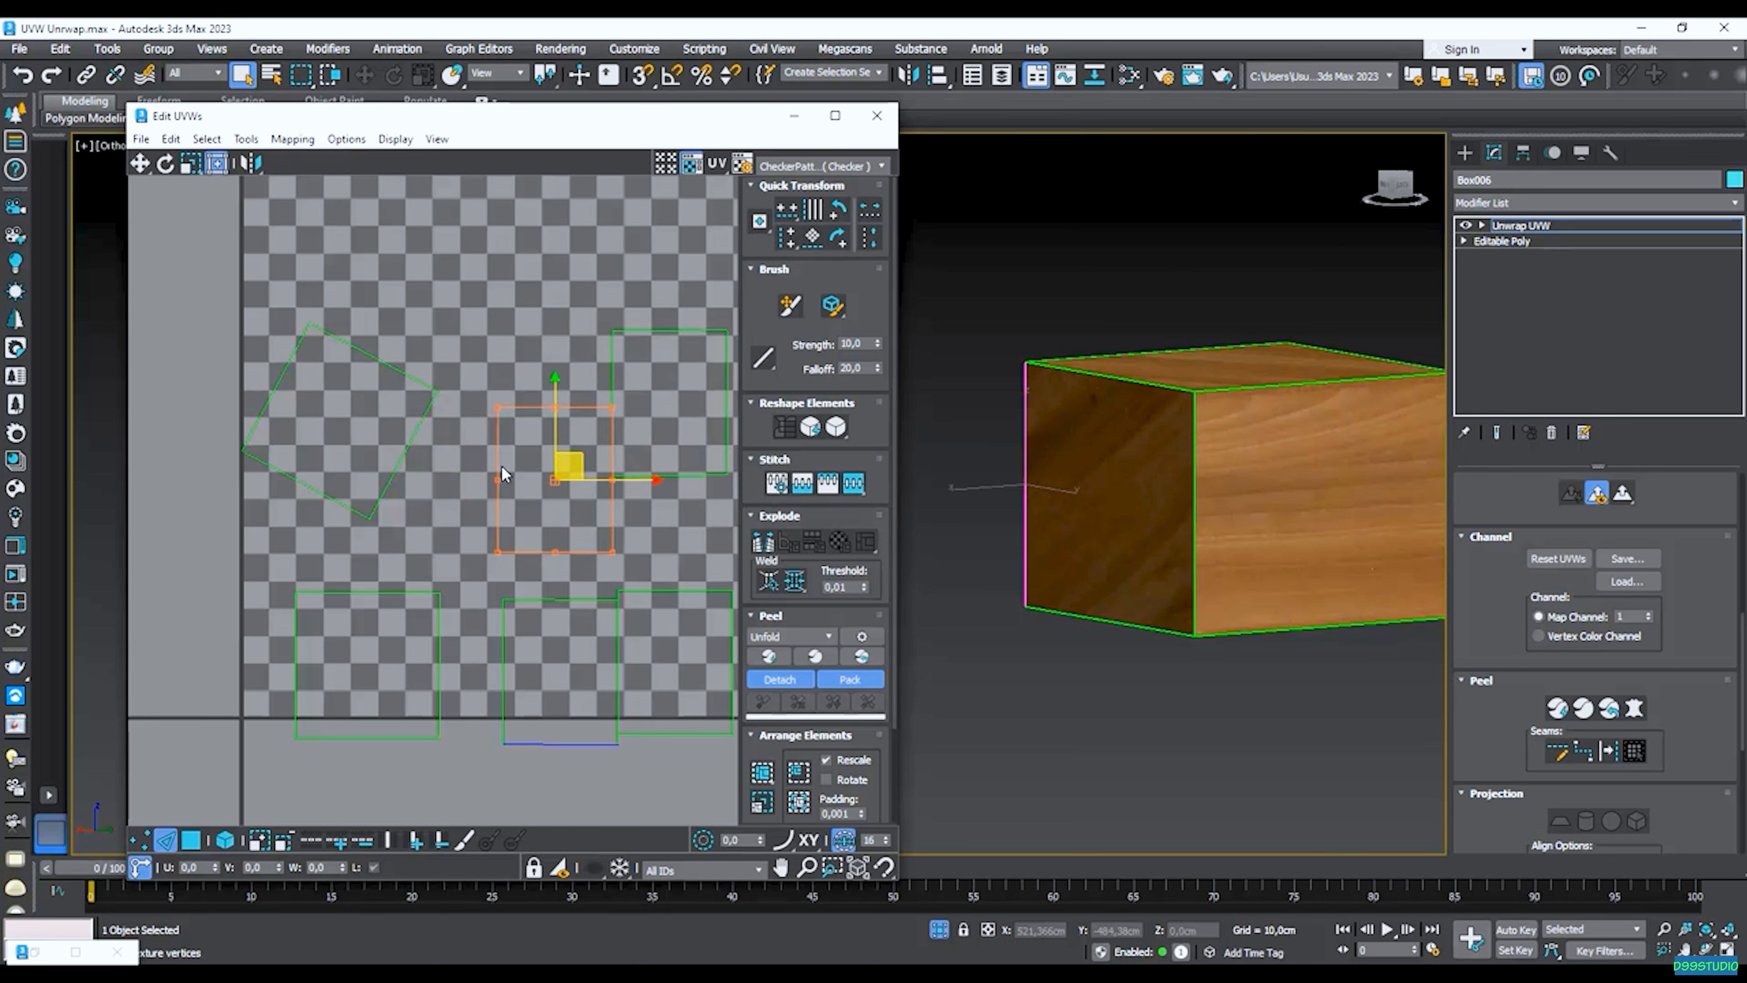
{"action": "left_click", "coordinate": [403, 377]}
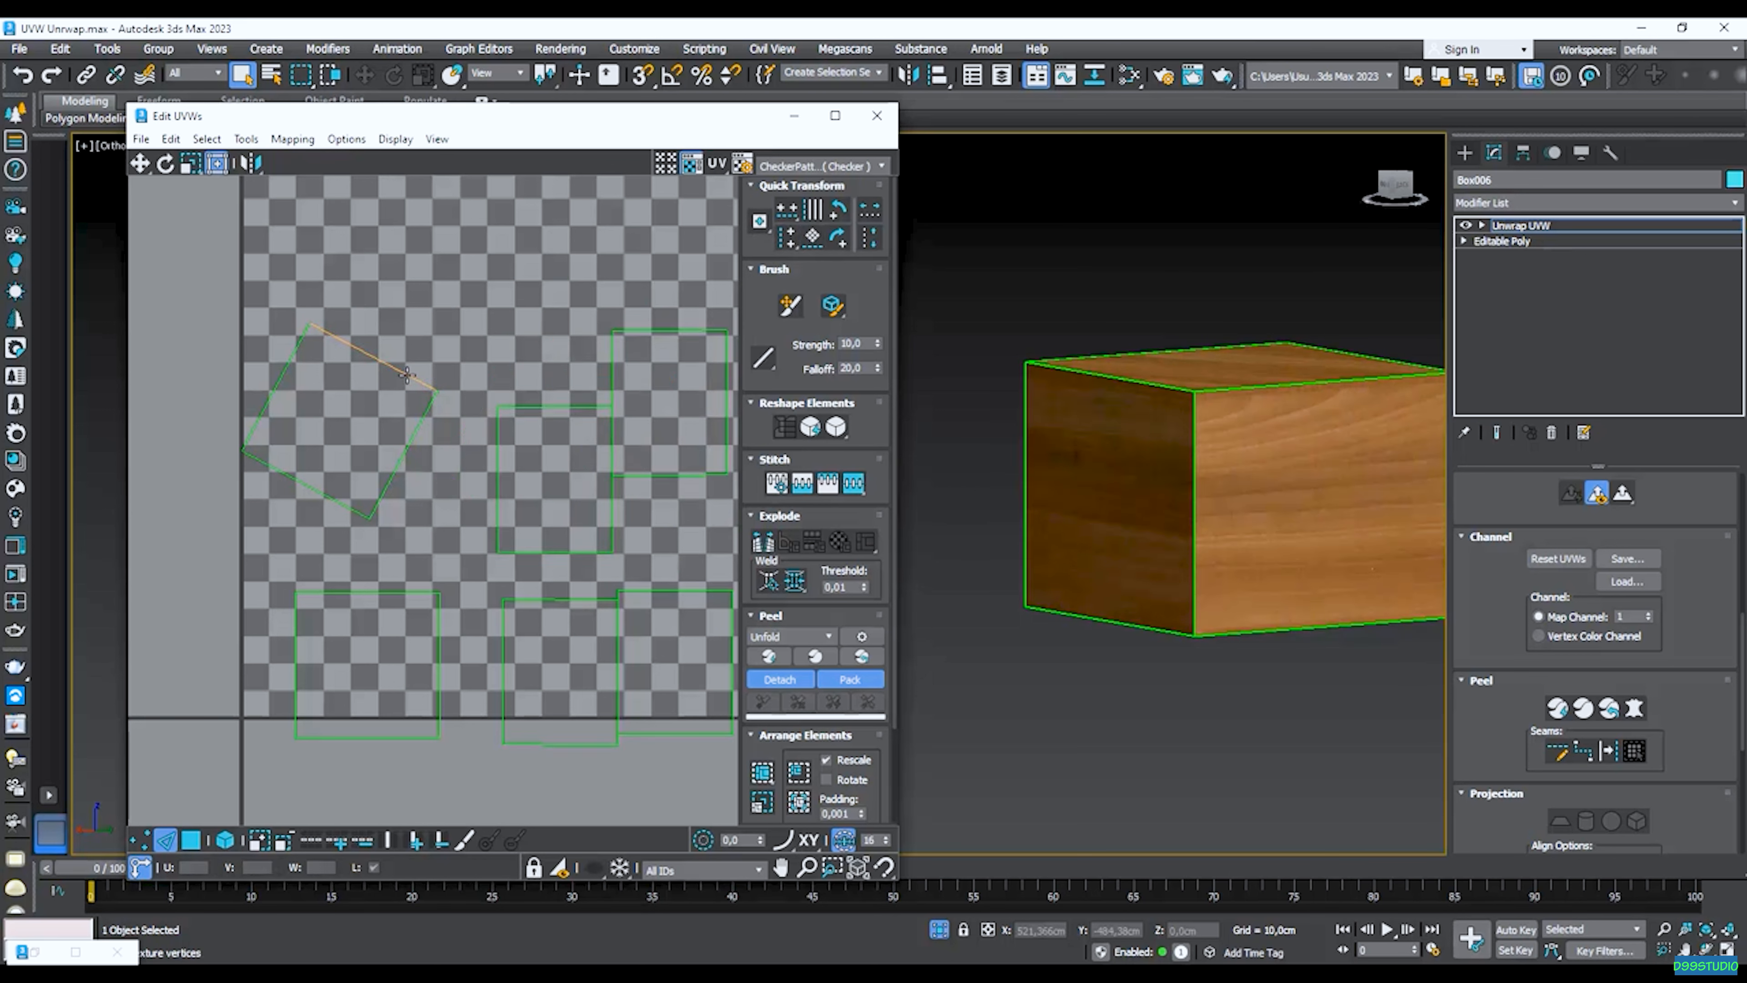
{"action": "left_click", "coordinate": [813, 236]}
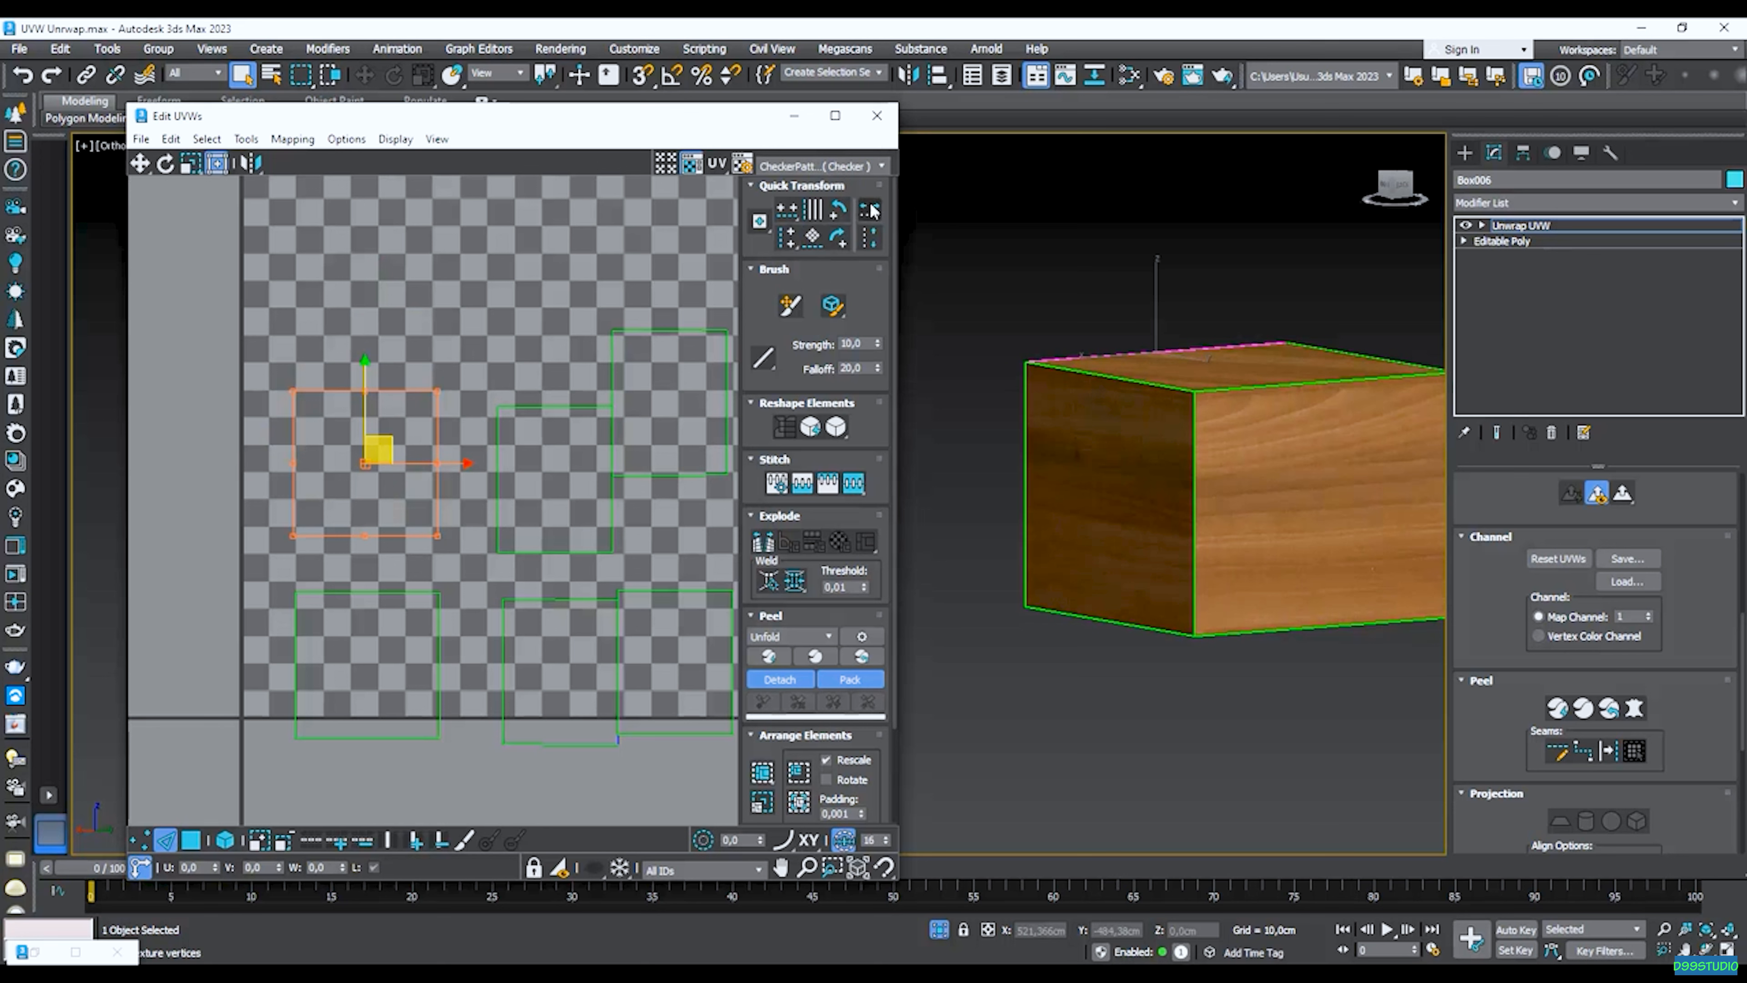
Display the Map #2 wood texture behind the UVs and pack the six straightened islands.
{"action": "left_click", "coordinate": [833, 170]}
{"action": "left_click", "coordinate": [829, 220]}
{"action": "scroll", "coordinate": [361, 517], "scroll_direction": "down", "scroll_amount": 2}
{"action": "scroll", "coordinate": [369, 494], "scroll_direction": "up", "scroll_amount": 1}
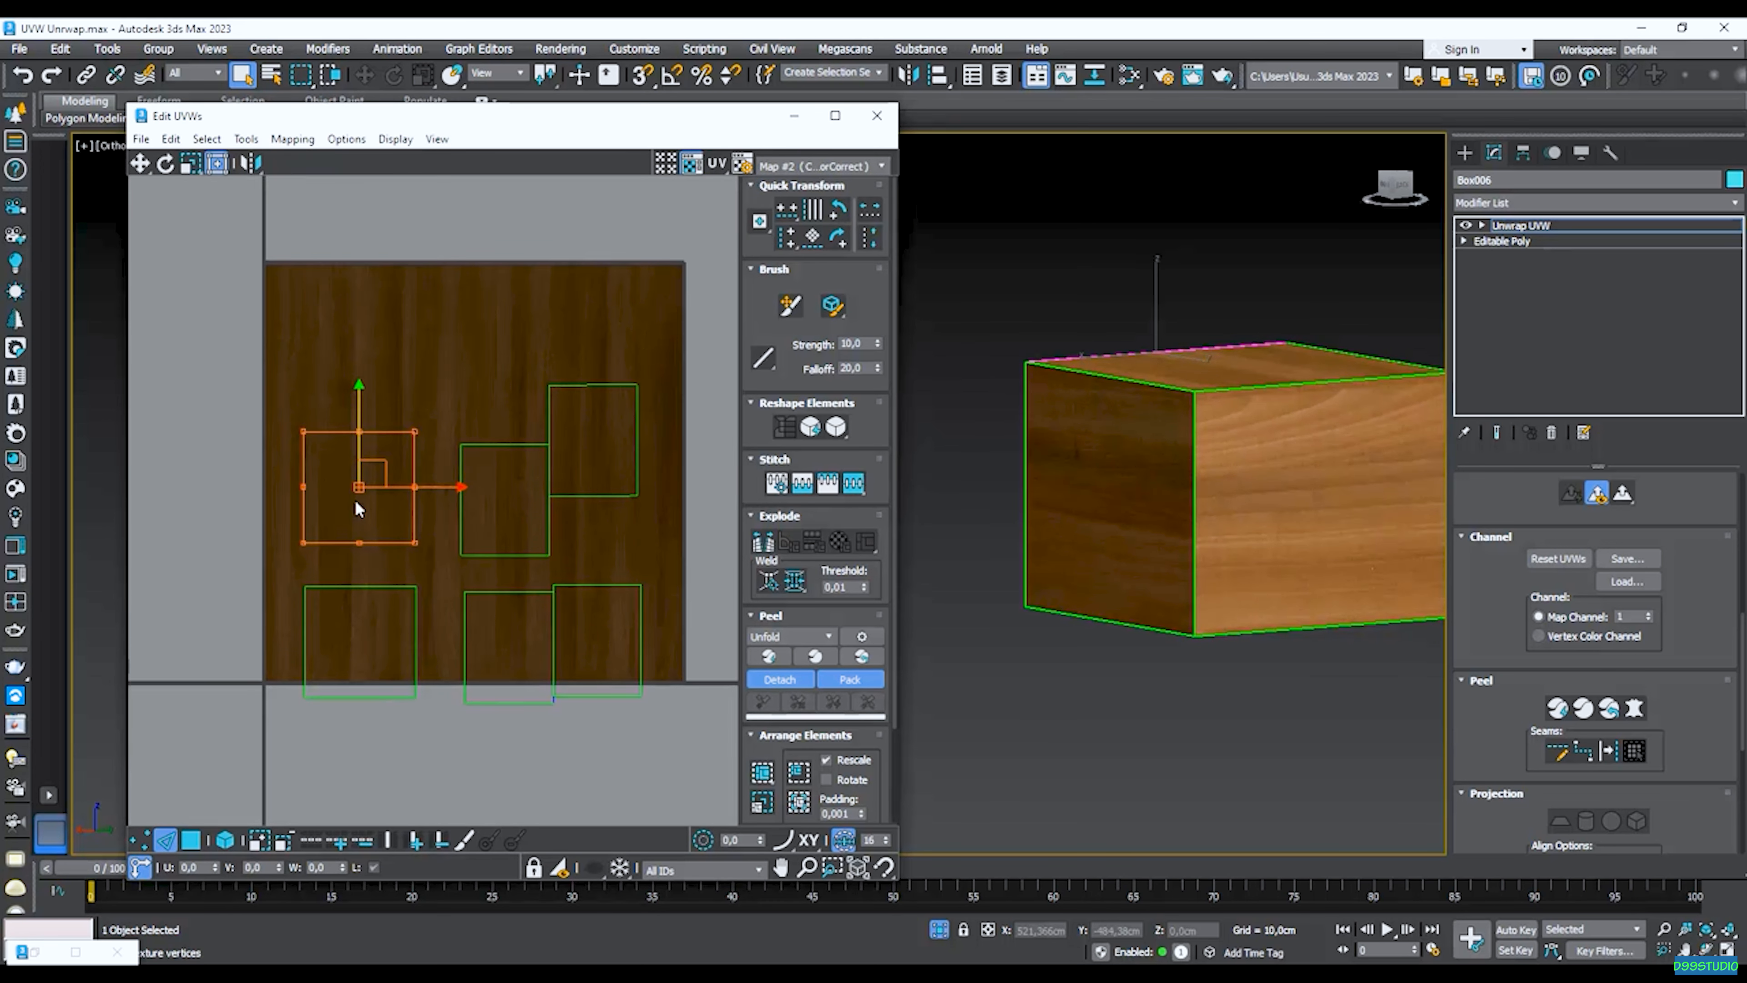
{"action": "left_click", "coordinate": [798, 802]}
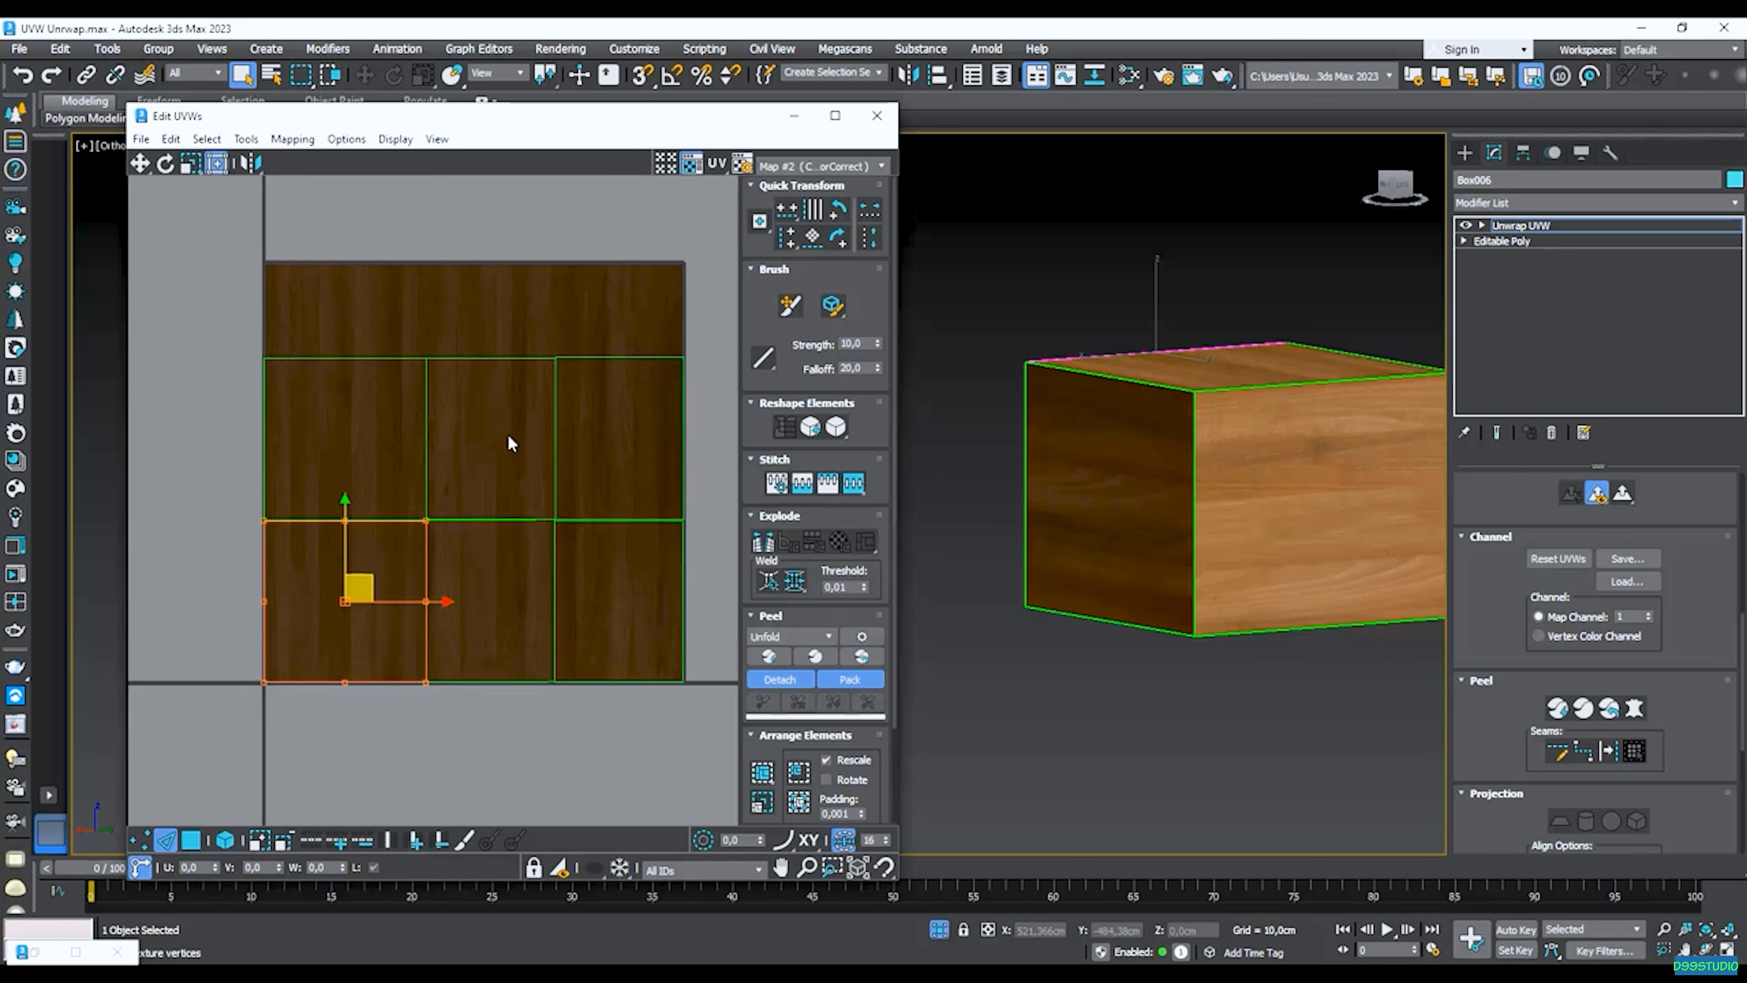
{"action": "middle_click_drag", "start_coordinate": [1142, 427], "coordinate": [1065, 476]}
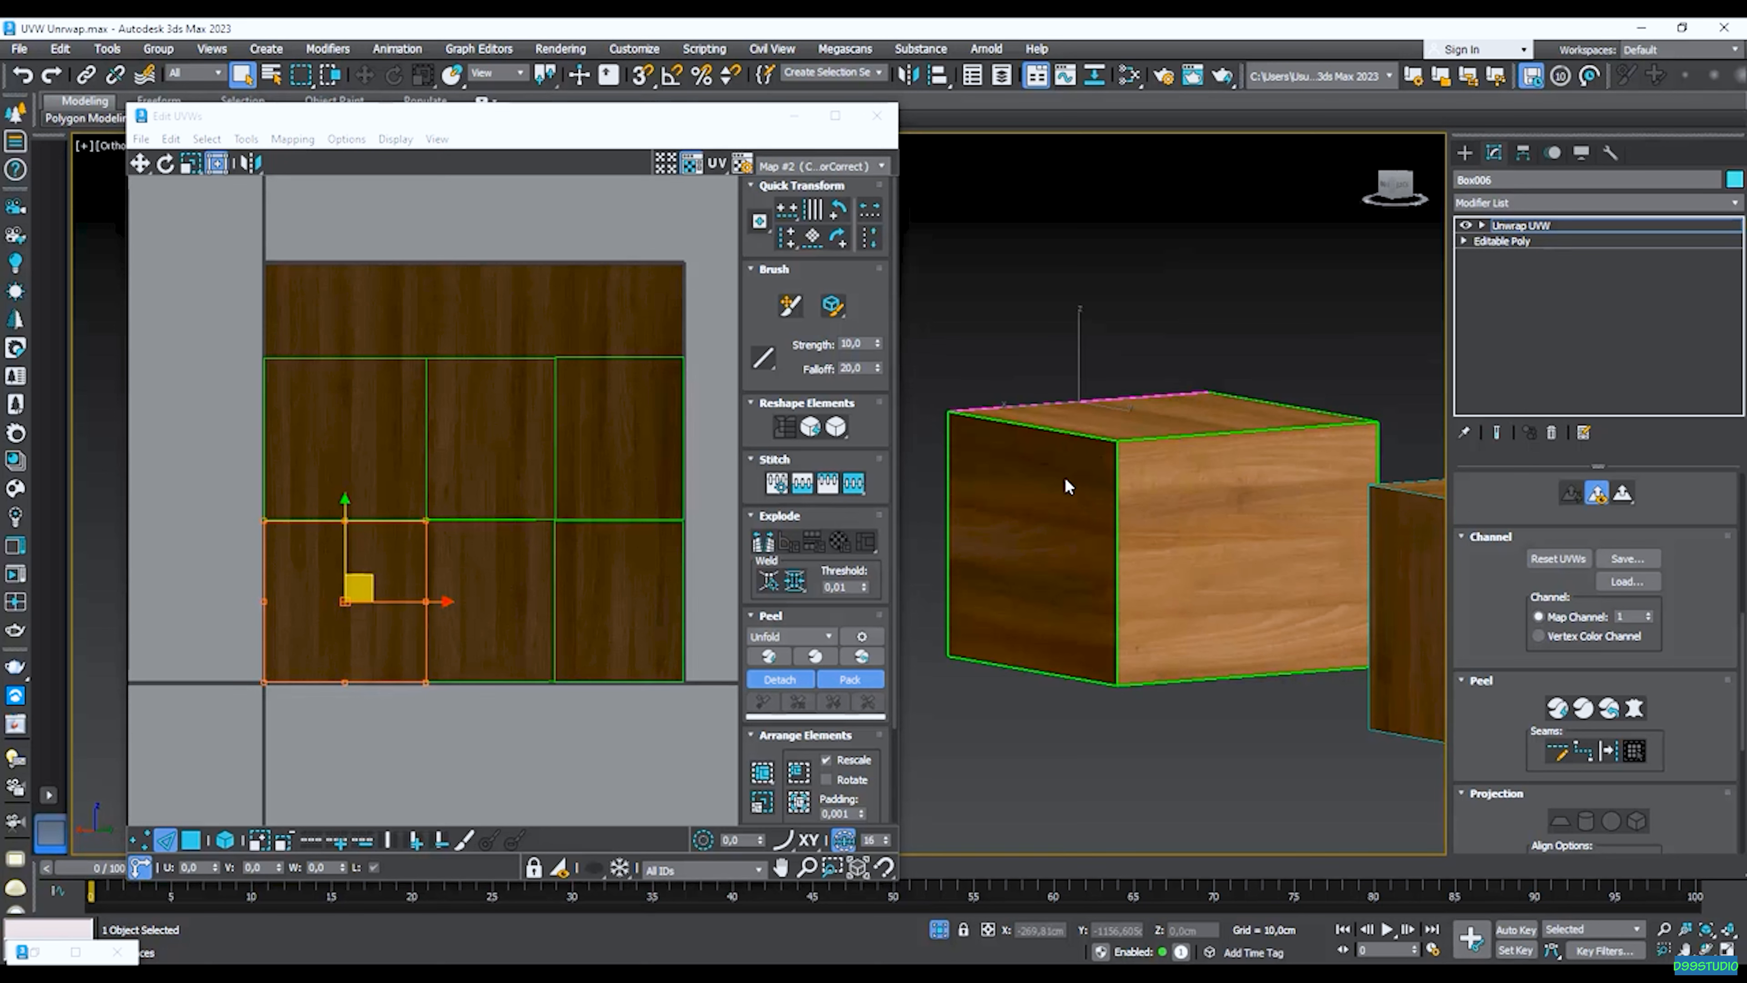